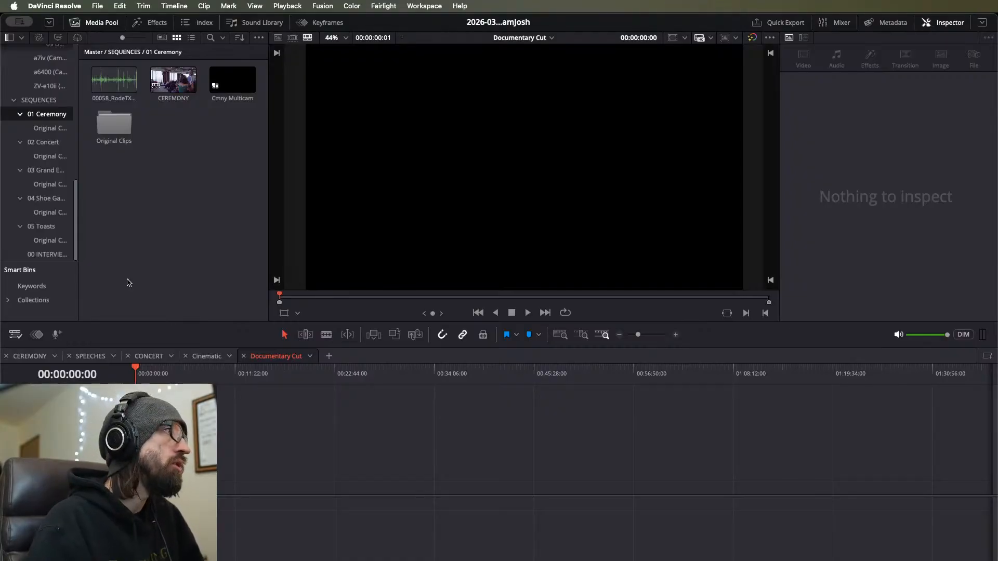
# Step: Open the CEREMONY timeline and look over the whole stack of synced camera and audio clips
pyautogui.click(30, 356)
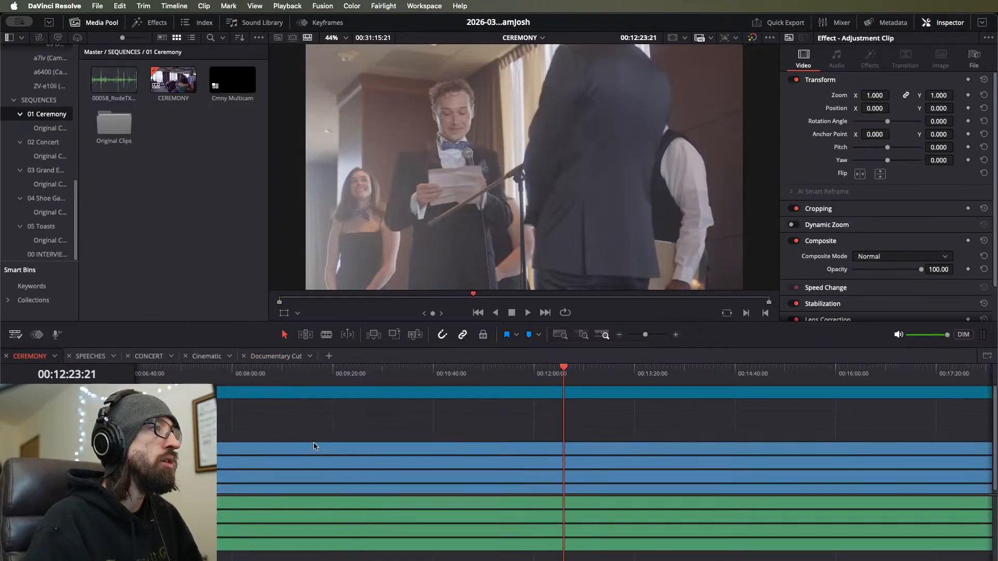
pyautogui.scroll(-1, 314, 446)
pyautogui.scroll(-5, 313, 440)
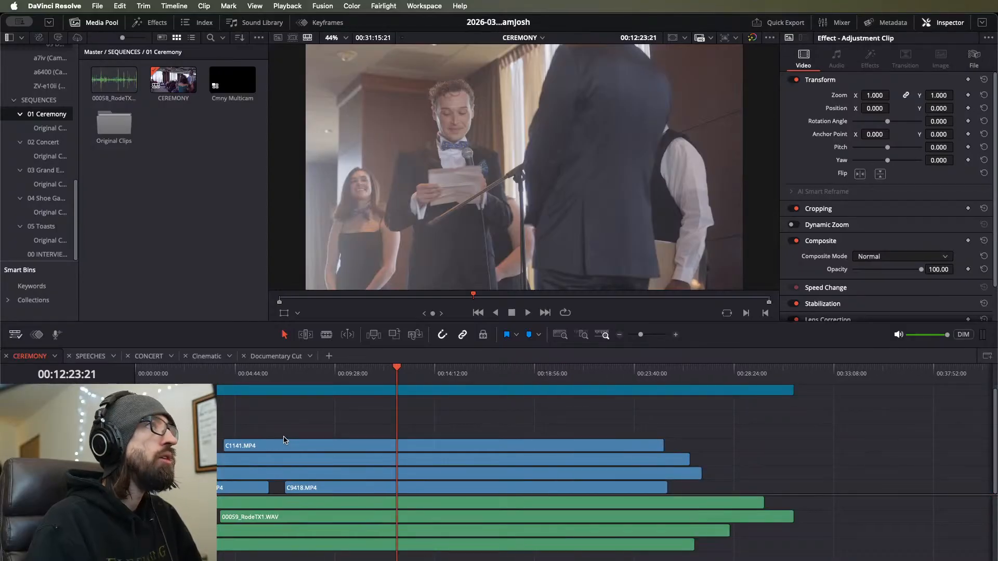
pyautogui.click(193, 303)
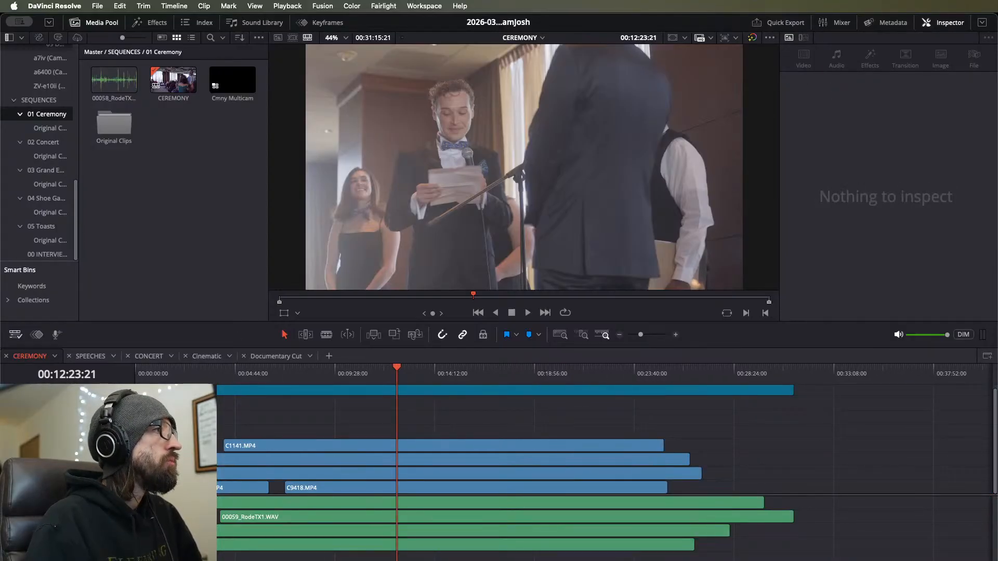
pyautogui.click(202, 416)
pyautogui.click(197, 307)
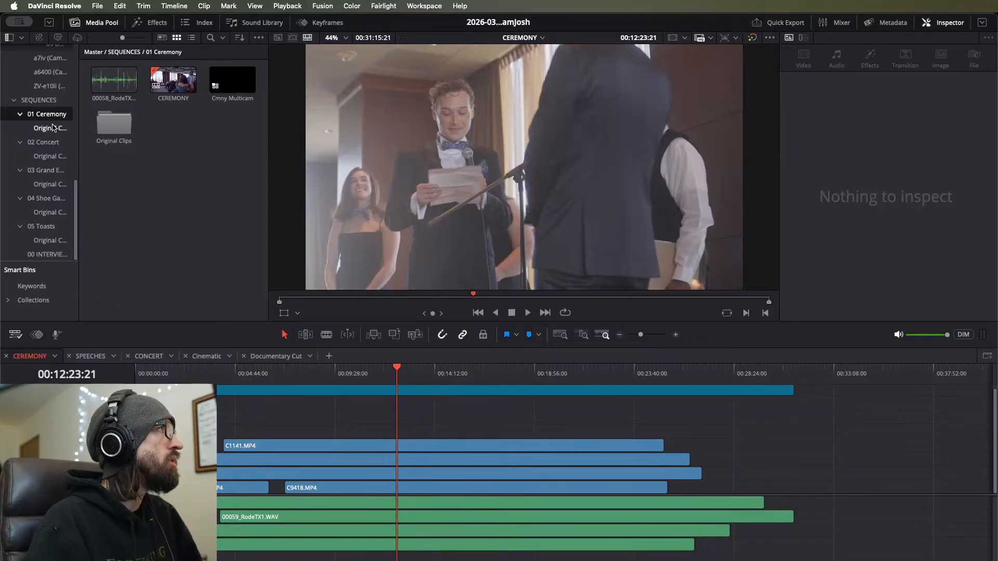
# Step: Check the 02 Concert and 03 Grand Entrance bins, and open the SPEECHES timeline
pyautogui.click(53, 144)
pyautogui.click(47, 170)
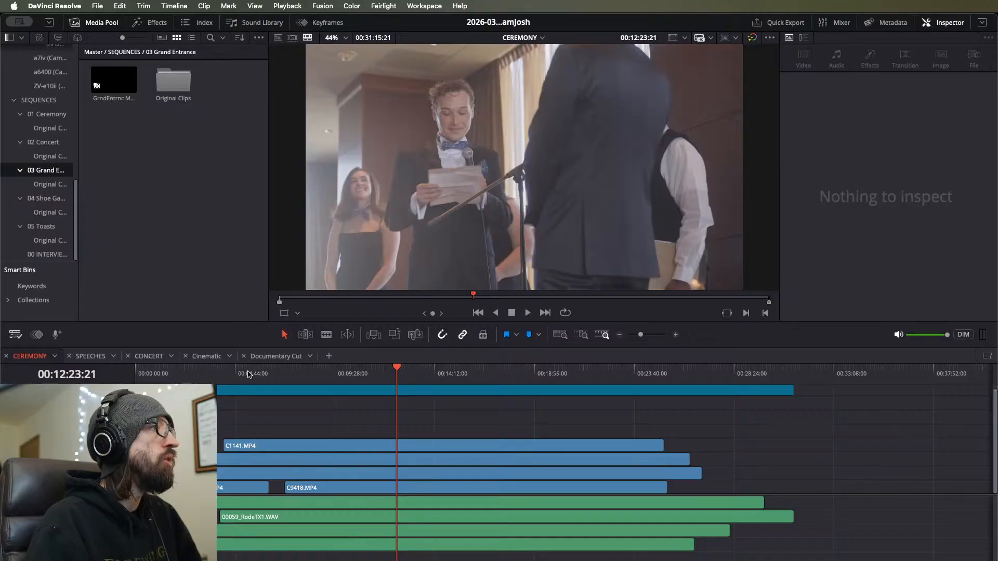
pyautogui.click(107, 358)
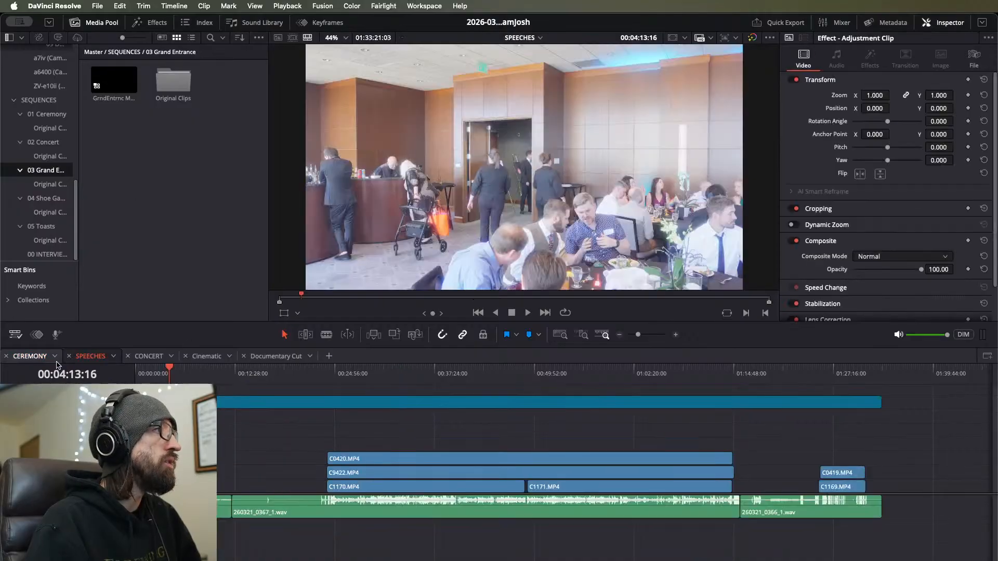
pyautogui.click(6, 356)
pyautogui.click(97, 289)
pyautogui.press('super+z')
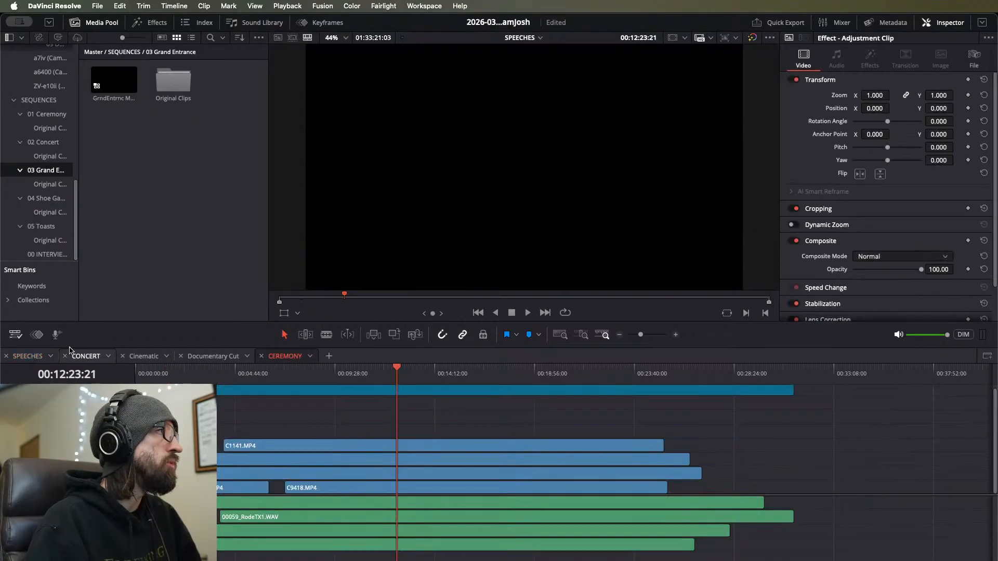
pyautogui.moveTo(299, 359); pyautogui.dragTo(30, 356)
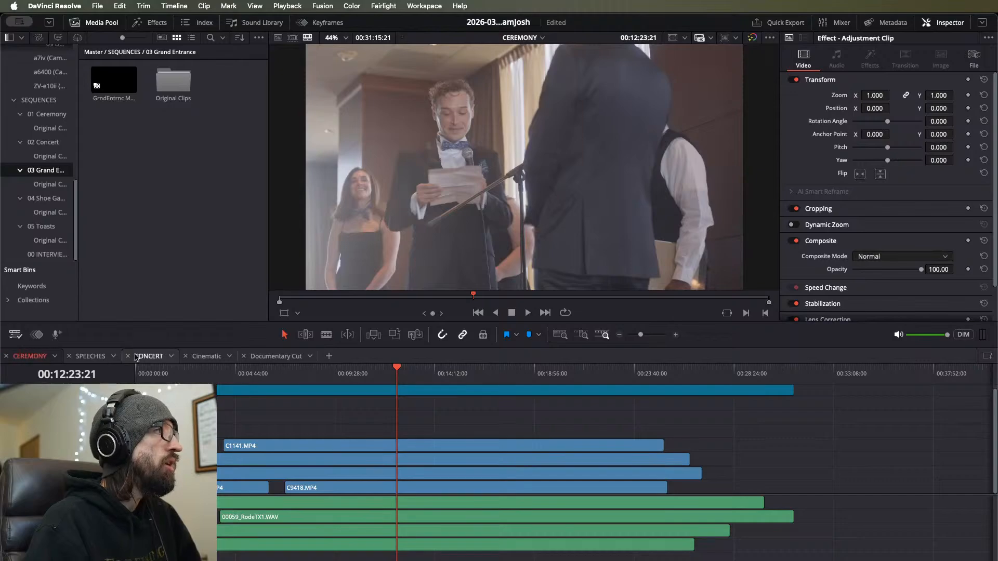
# Step: Open the SPEECHES timeline and skim its footage from the C1164.MP4 section to the start of the C0420.MP4 section
pyautogui.click(90, 356)
pyautogui.scroll(-4, 290, 419)
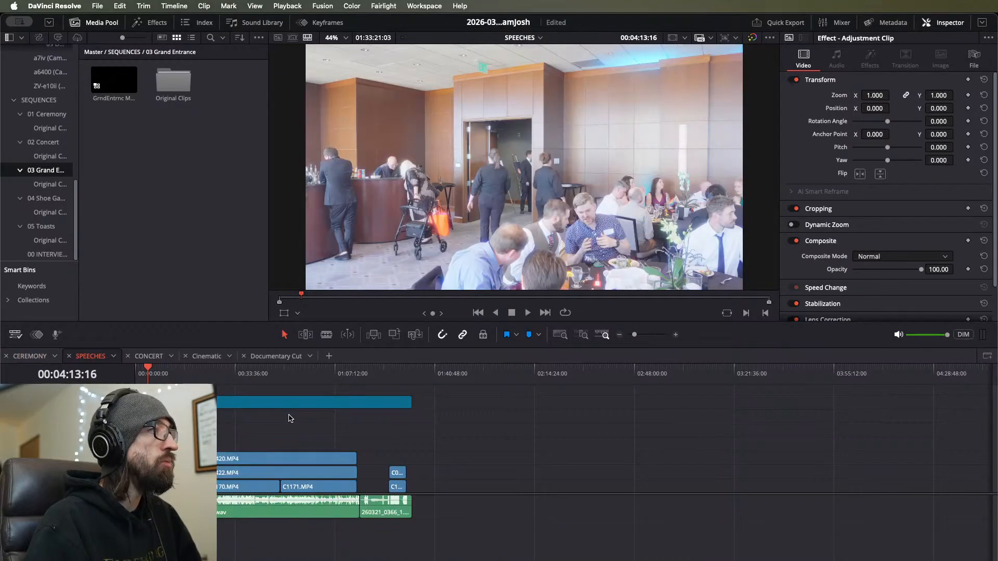
pyautogui.scroll(5, 291, 419)
pyautogui.click(254, 379)
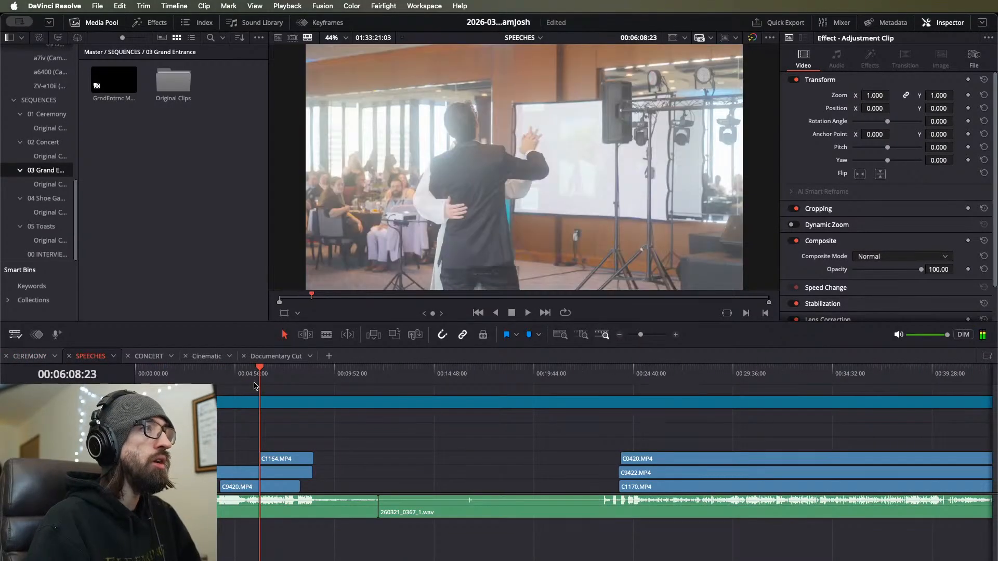
pyautogui.click(288, 384)
pyautogui.click(492, 384)
pyautogui.click(640, 385)
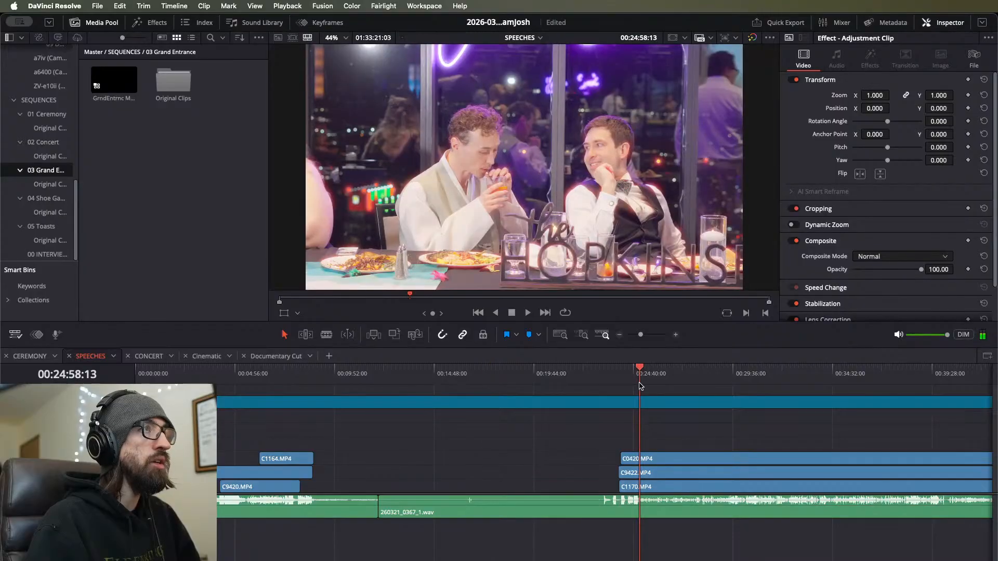
# Step: Review the C0419.MP4 and C1169.MP4 section near the end of the SPEECHES timeline, and look over the full timeline
pyautogui.scroll(-3, 492, 395)
pyautogui.scroll(4, 491, 396)
pyautogui.scroll(-3, 490, 396)
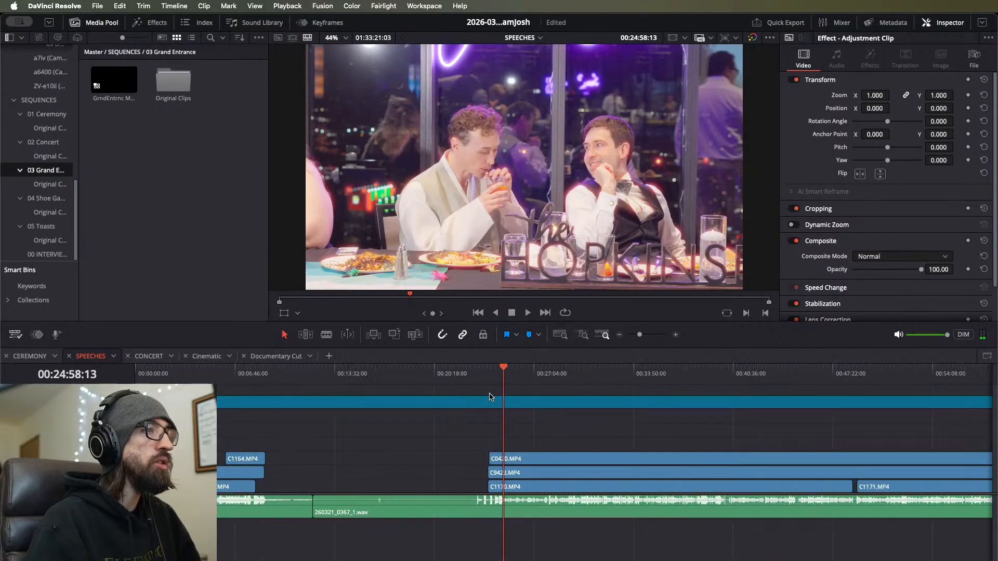
pyautogui.scroll(-4, 490, 396)
pyautogui.click(808, 374)
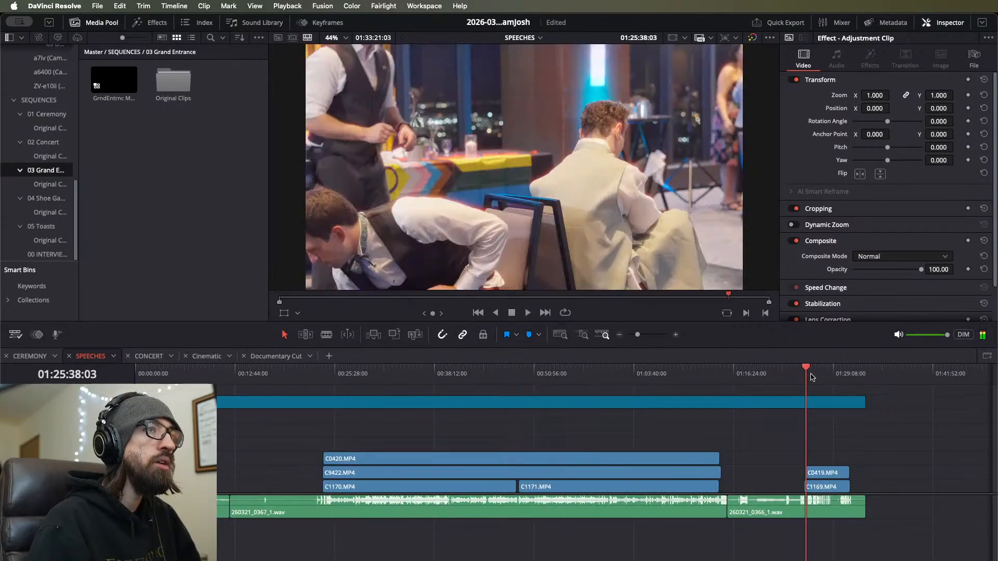
pyautogui.press('space')
pyautogui.hscroll(5, 808, 401)
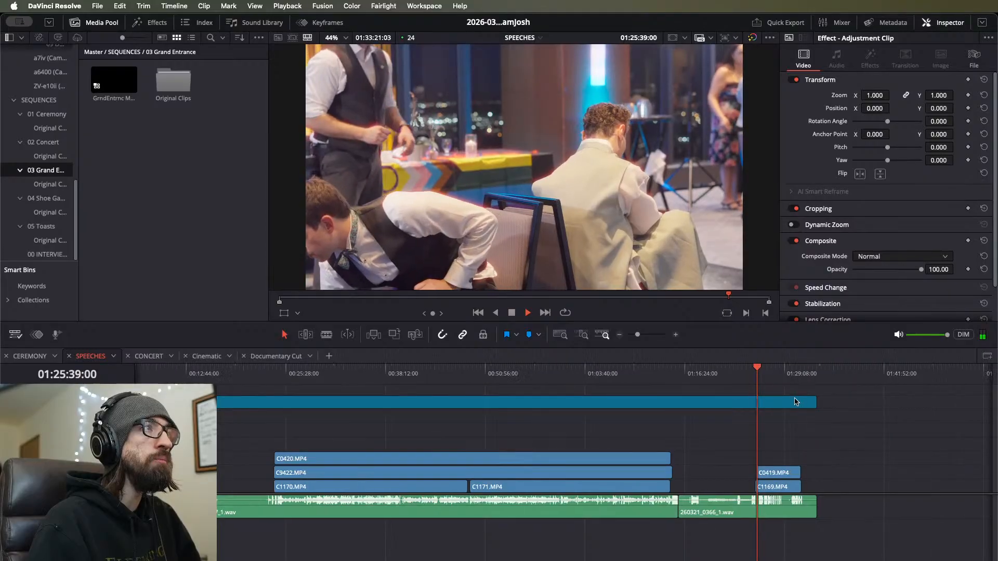
pyautogui.scroll(5, 626, 416)
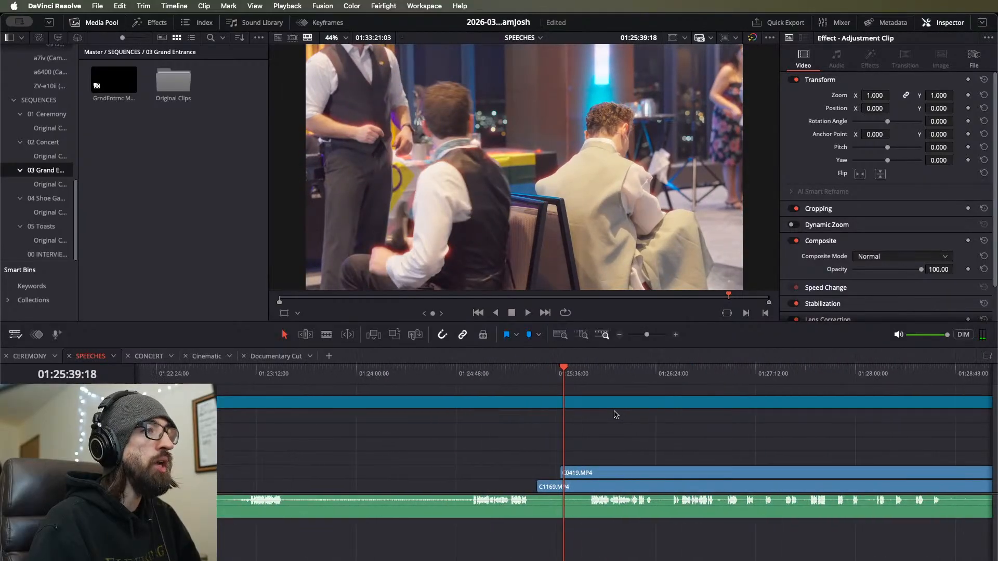
pyautogui.scroll(-5, 613, 413)
pyautogui.scroll(-5, 537, 411)
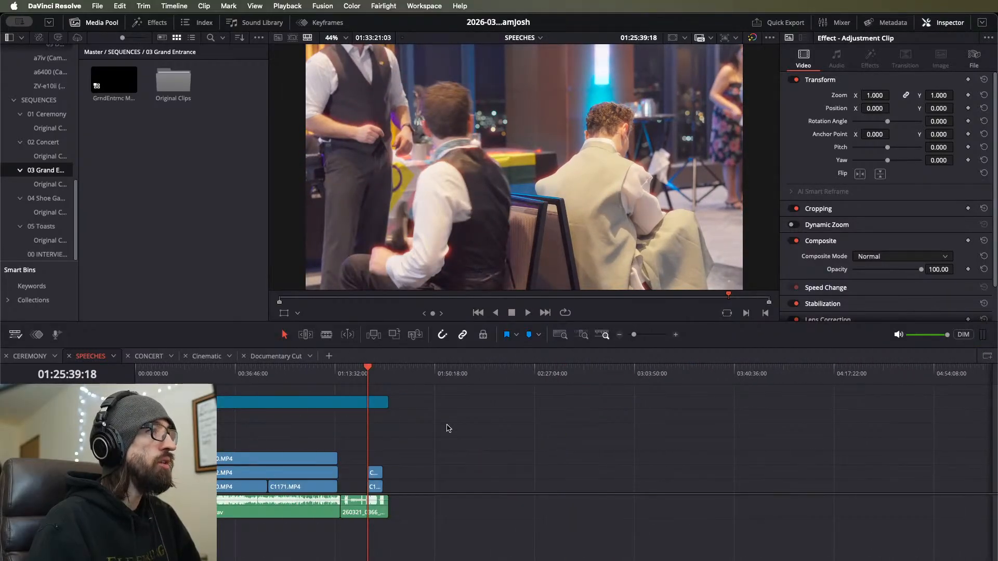
pyautogui.scroll(2, 355, 430)
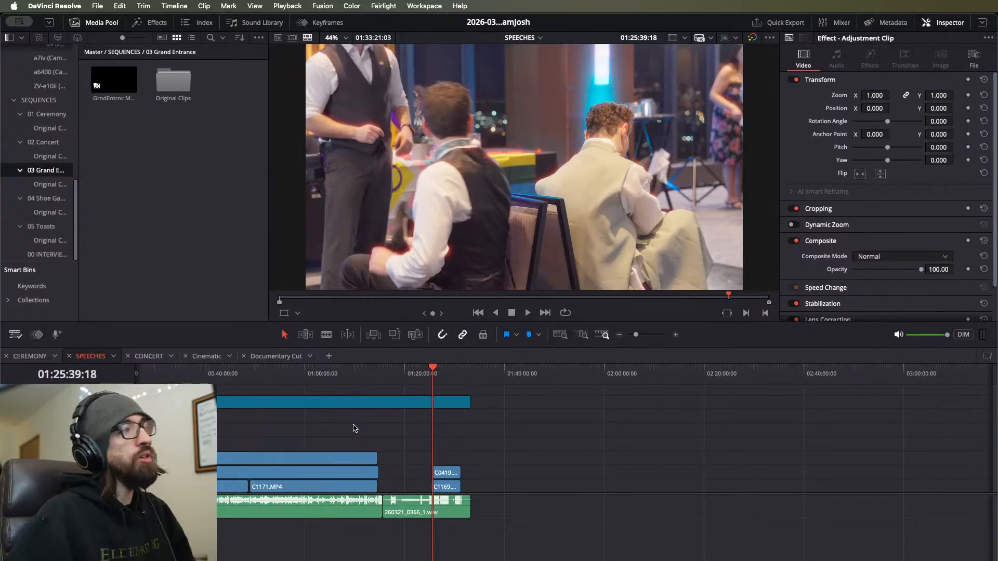
pyautogui.hscroll(-5, 326, 448)
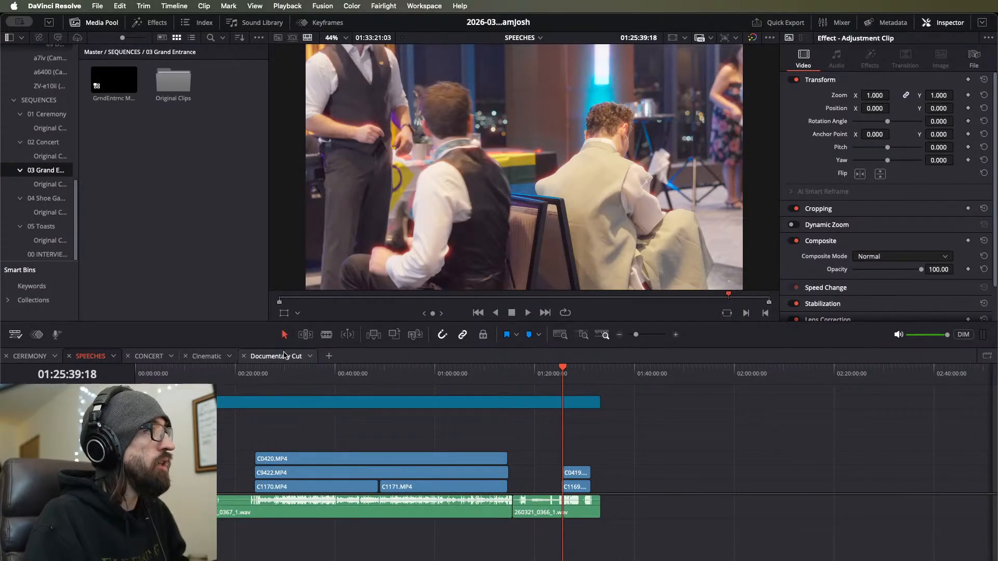
# Step: Find the 04 Interview bin under FX3 (Cam A), 03 Reception, and preview the clip C1165.MP4
pyautogui.click(124, 248)
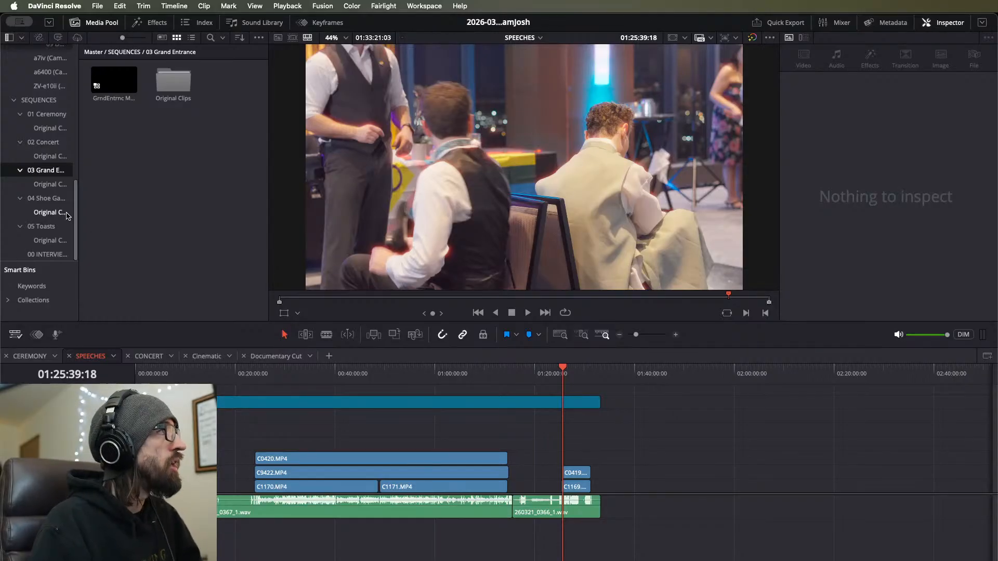
pyautogui.click(314, 436)
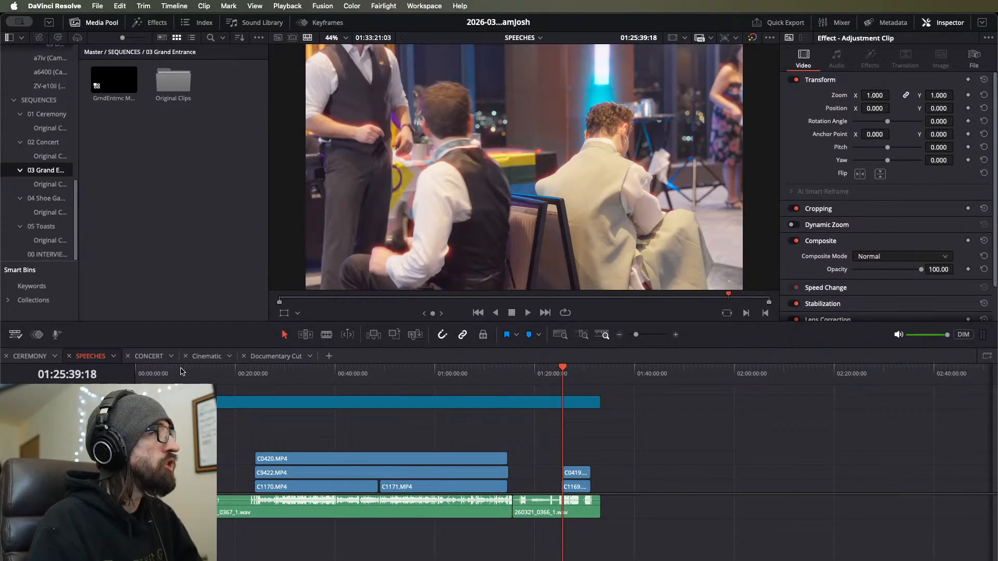
pyautogui.scroll(5, 42, 219)
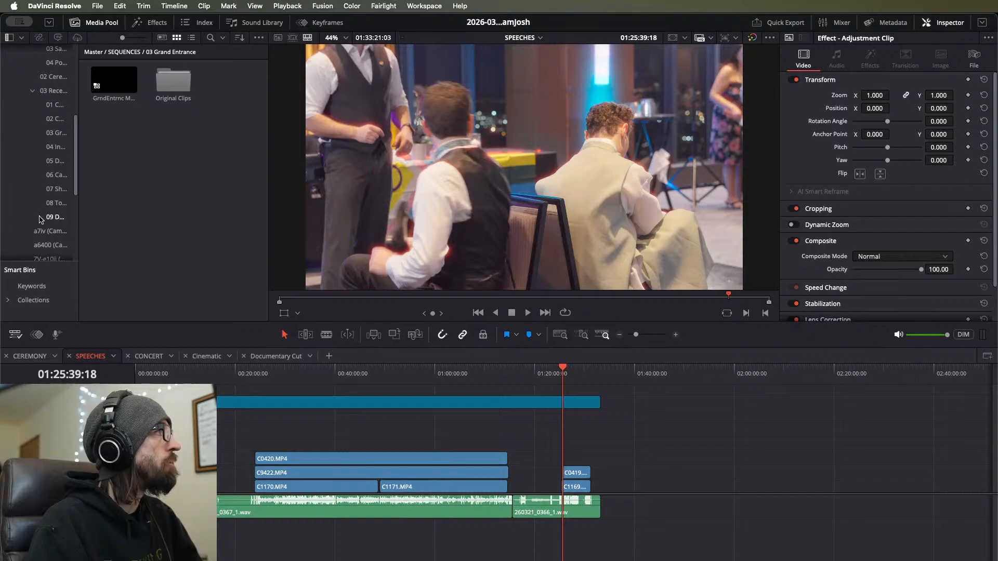
pyautogui.scroll(3, 39, 229)
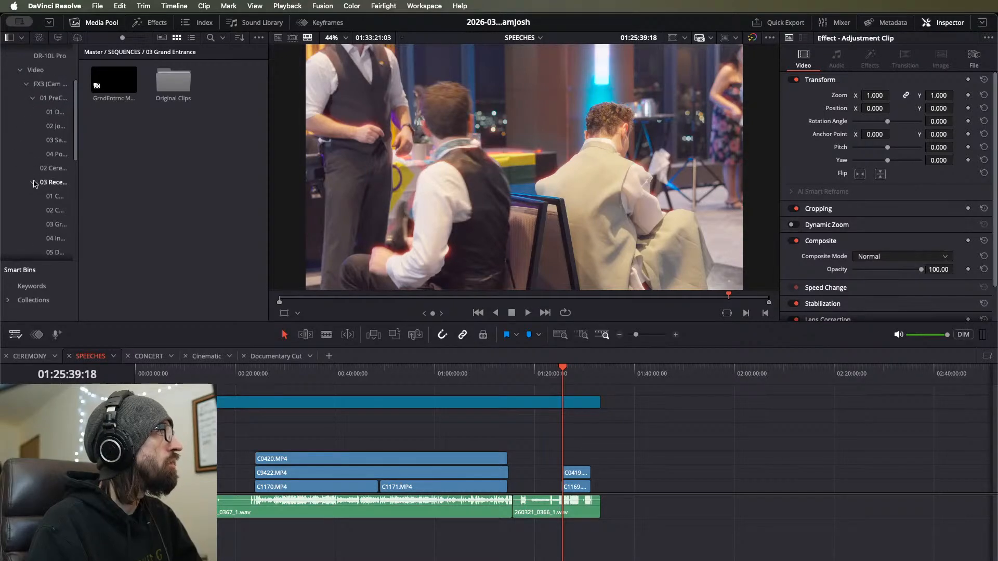
pyautogui.scroll(-3, 47, 205)
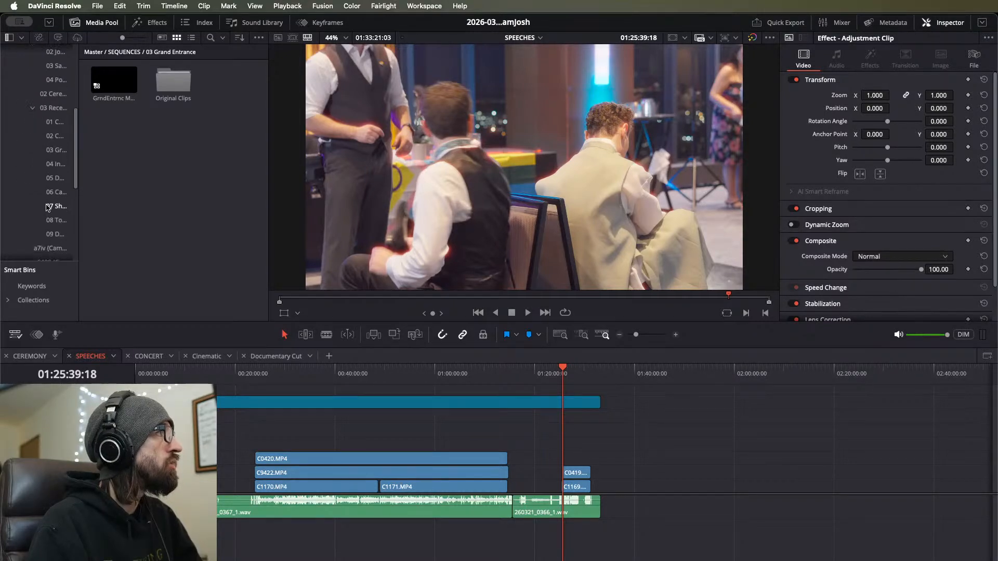
pyautogui.scroll(-1, 48, 207)
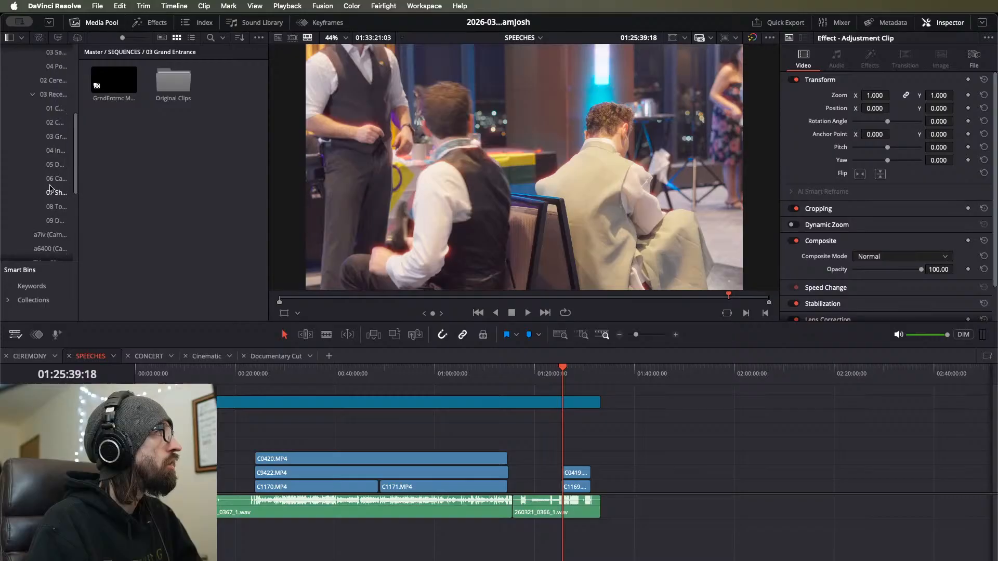
pyautogui.click(55, 150)
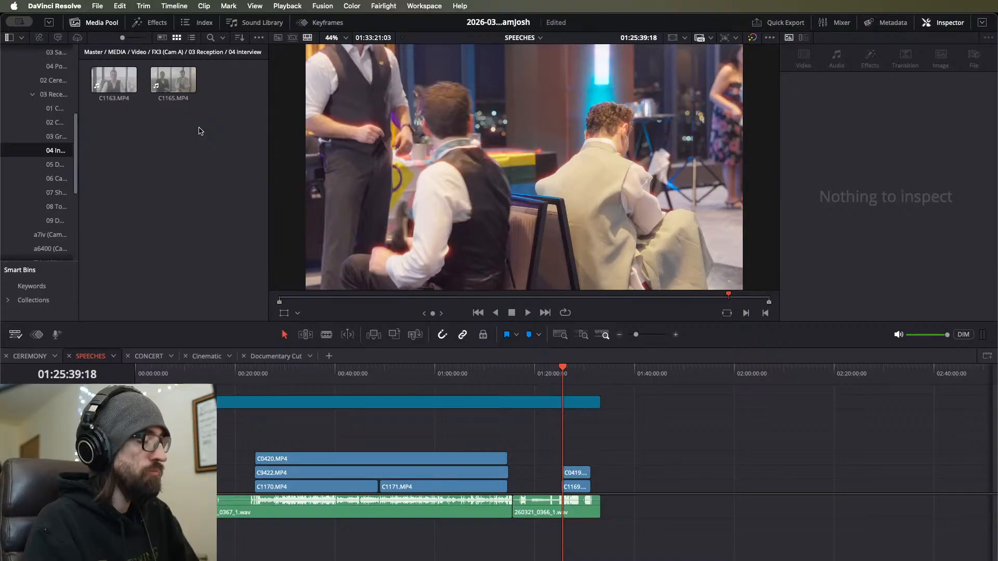
pyautogui.click(188, 78)
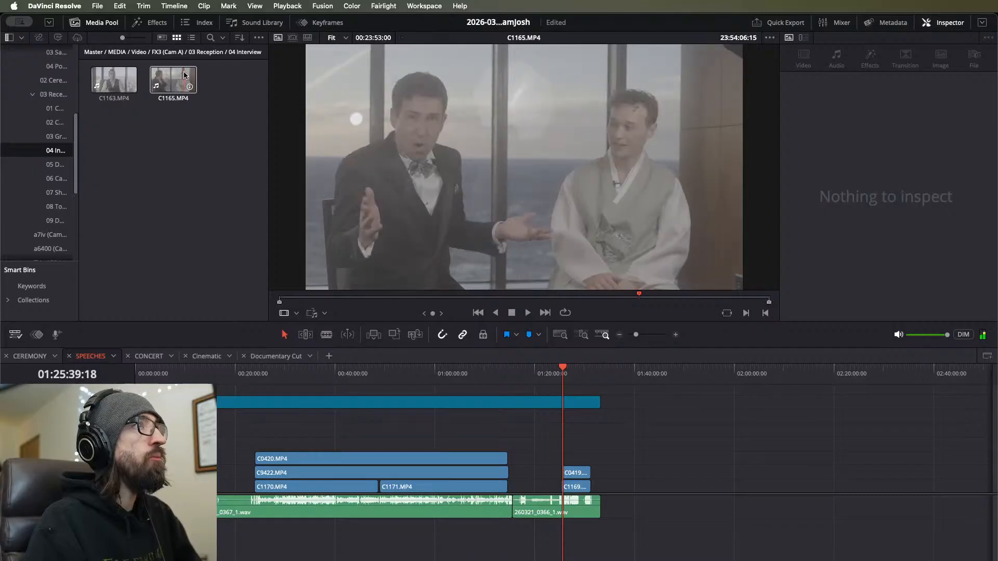
pyautogui.click(229, 154)
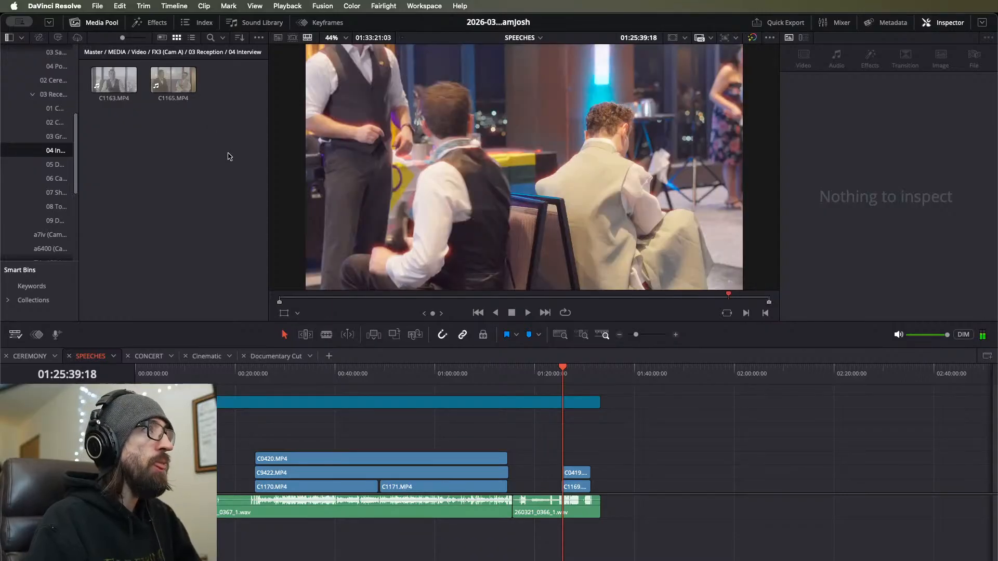
# Step: Check the SPEECHES timeline around 00:08:11, and display the camera folders in the Video bin
pyautogui.click(305, 400)
pyautogui.moveTo(311, 373); pyautogui.dragTo(173, 375)
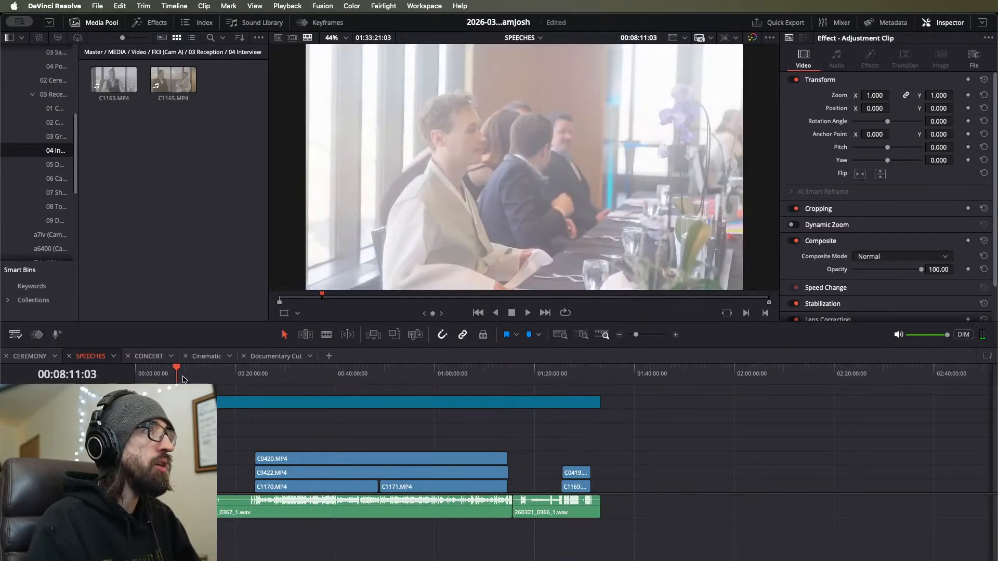
pyautogui.scroll(5, 52, 156)
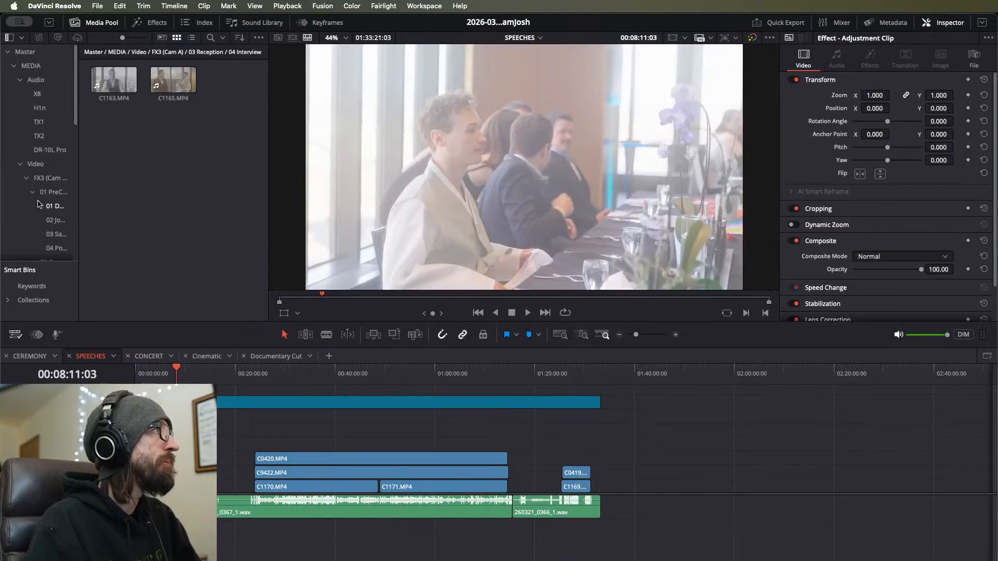
pyautogui.click(57, 164)
pyautogui.scroll(-1, 60, 162)
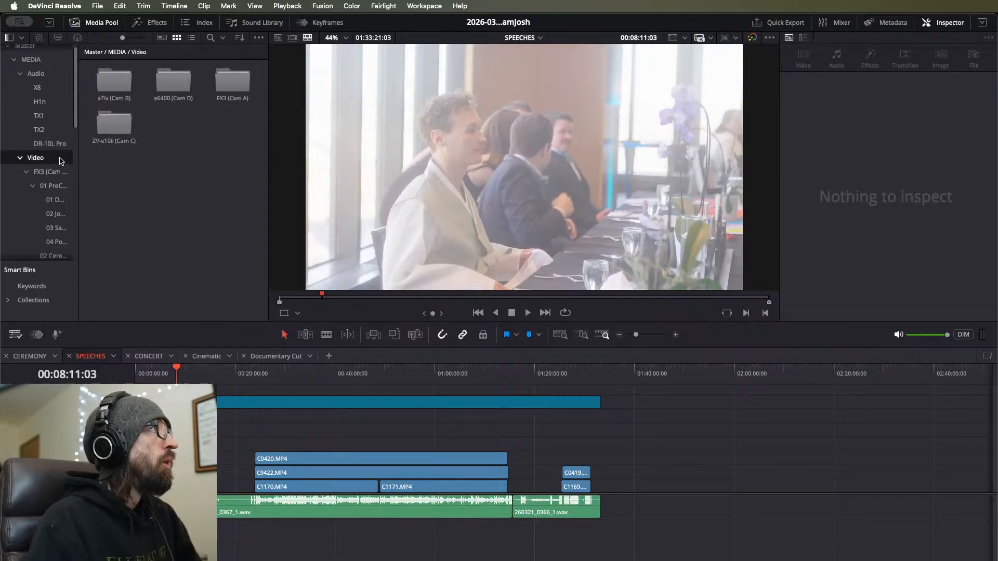
# Step: Return to the CEREMONY timeline, and duplicate the SPEECHES timeline inside the 05 Toasts bin
pyautogui.click(218, 357)
pyautogui.click(30, 356)
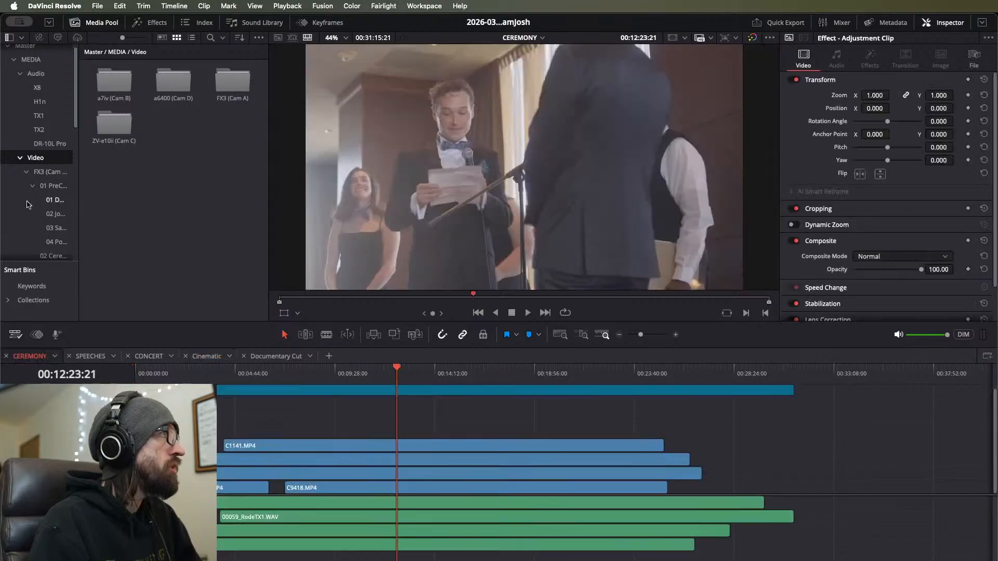
pyautogui.scroll(-10, 29, 203)
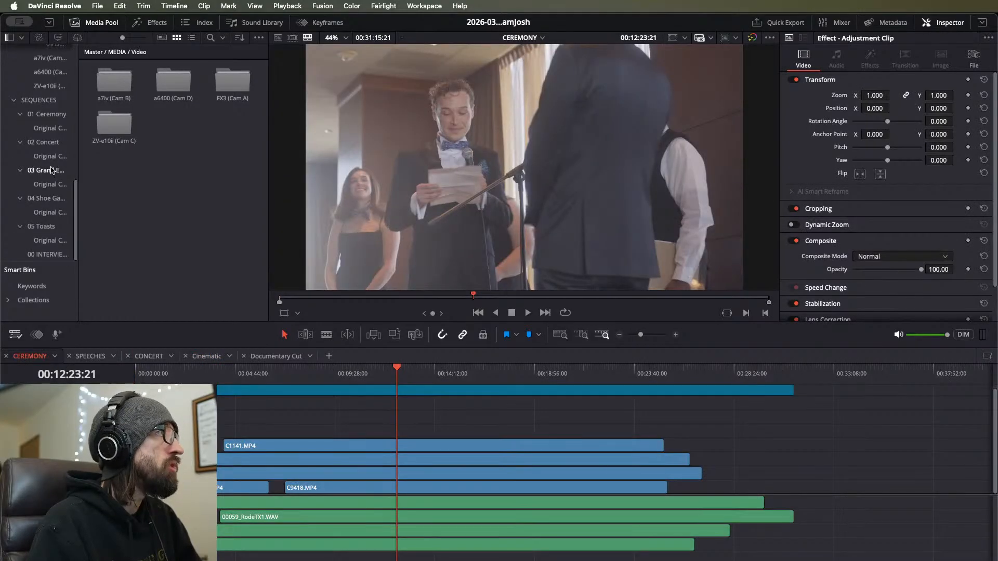
pyautogui.click(42, 226)
pyautogui.click(222, 81)
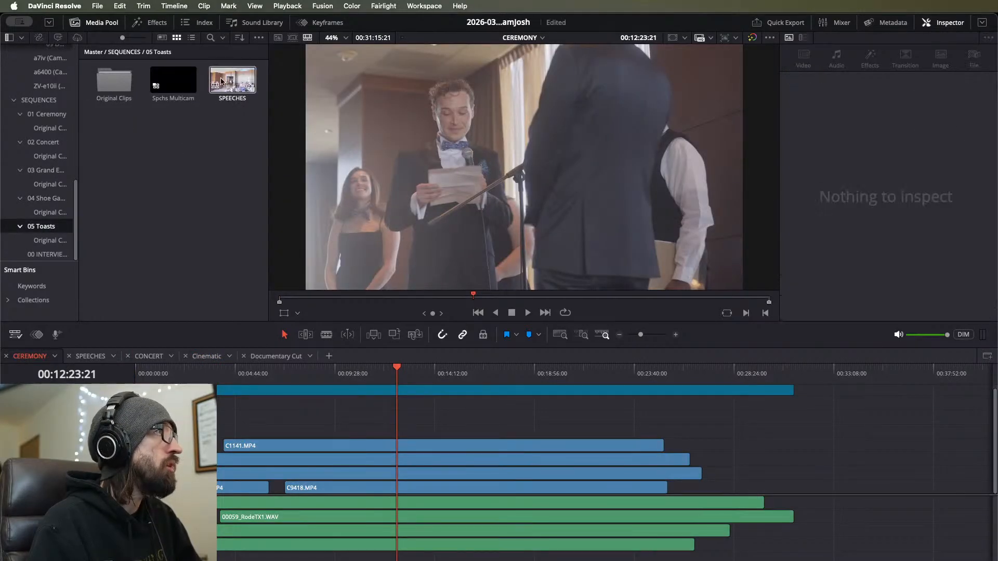
pyautogui.click(234, 77)
pyautogui.press('super+c')
pyautogui.press('super+v')
# Step: Rename the duplicated SPEECHES copy timeline as Speeches_Deliver
pyautogui.click(120, 142)
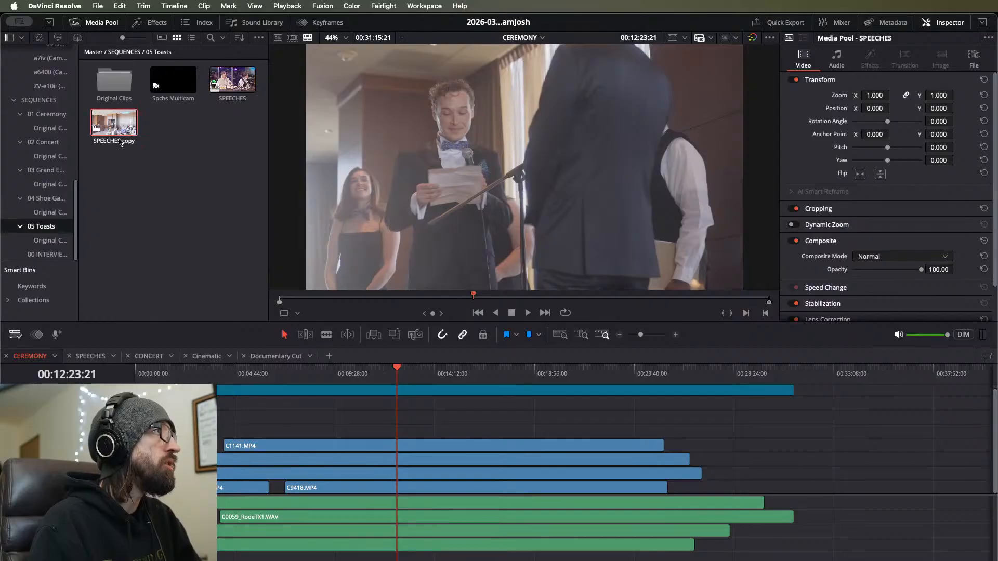
pyautogui.click(121, 141)
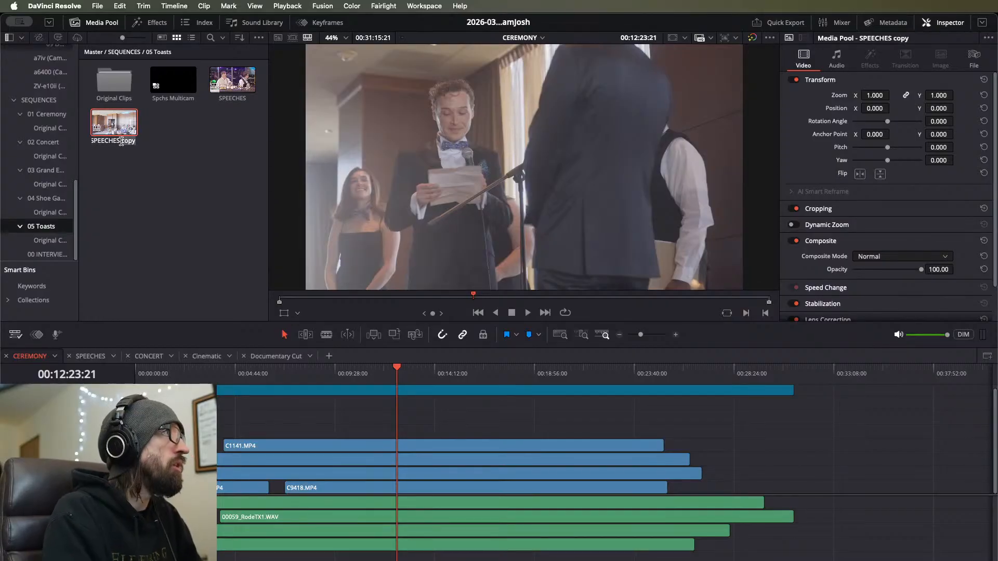
pyautogui.write('Se')
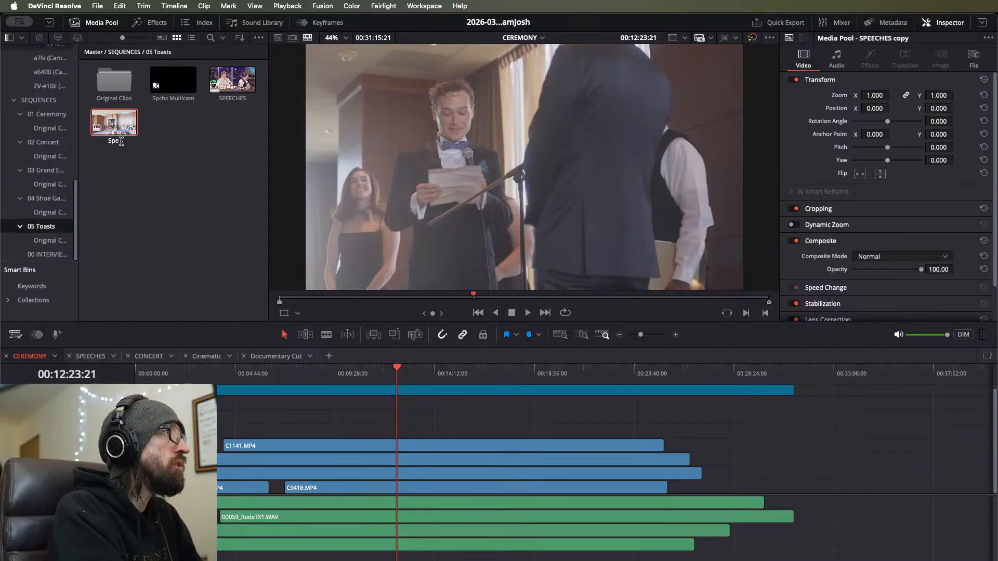
pyautogui.write('eches_Delivery')
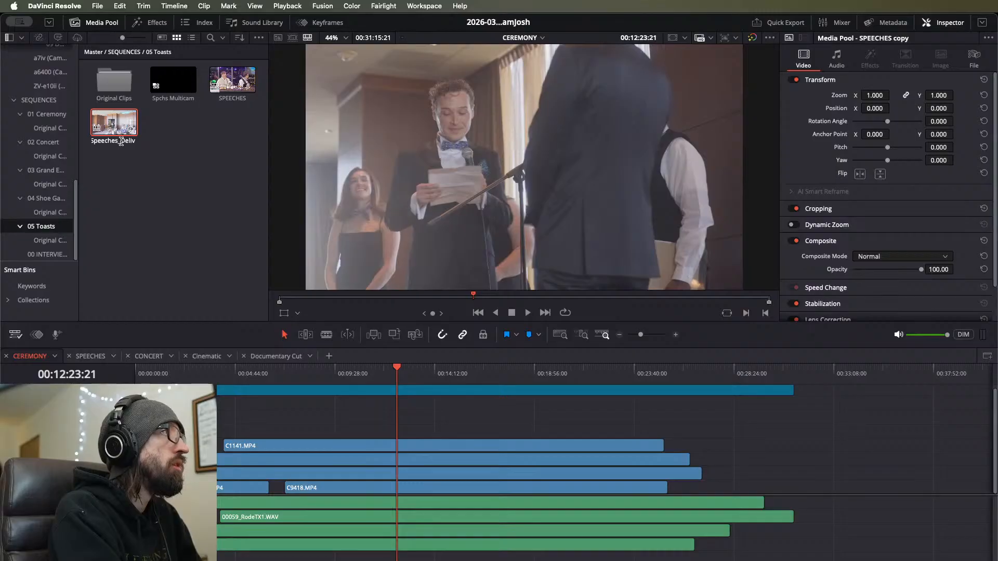
pyautogui.press('Return')
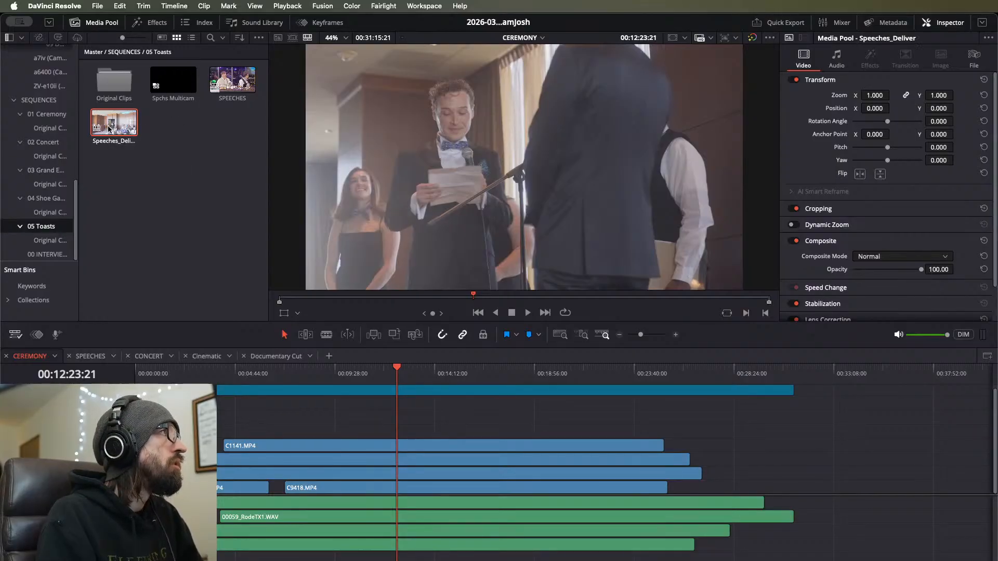
# Step: Replace the SPEECHES timeline in the SEQUENCES bin with a copy of Speeches_Deliver from the 05 Toasts bin
pyautogui.click(39, 100)
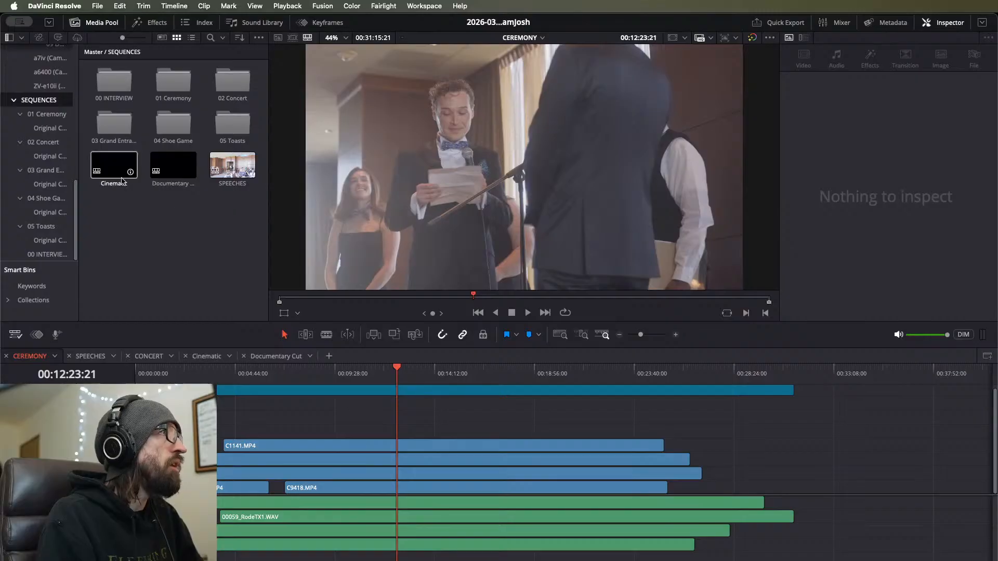
pyautogui.moveTo(221, 171); pyautogui.dragTo(40, 226)
pyautogui.click(40, 226)
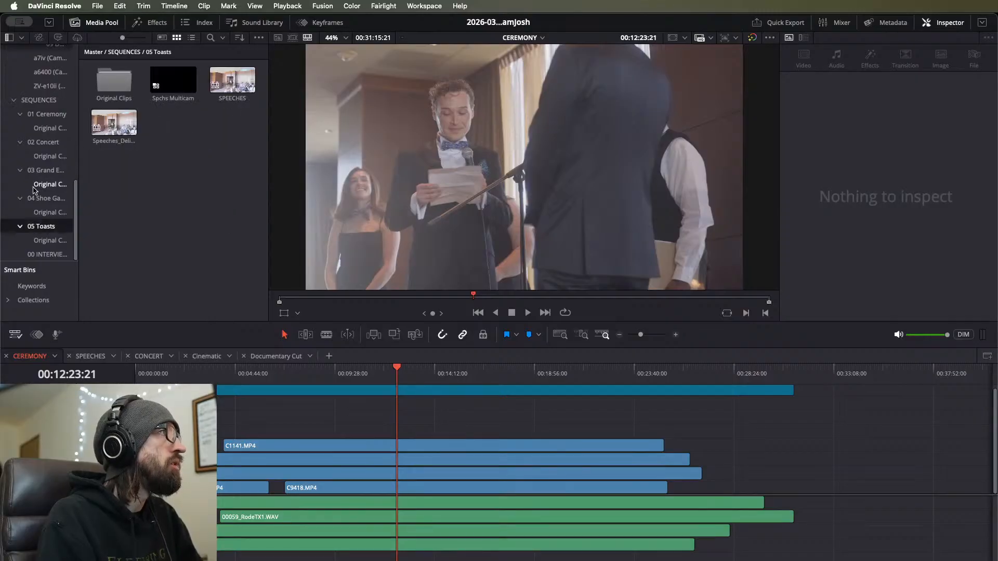
pyautogui.click(36, 186)
pyautogui.click(35, 200)
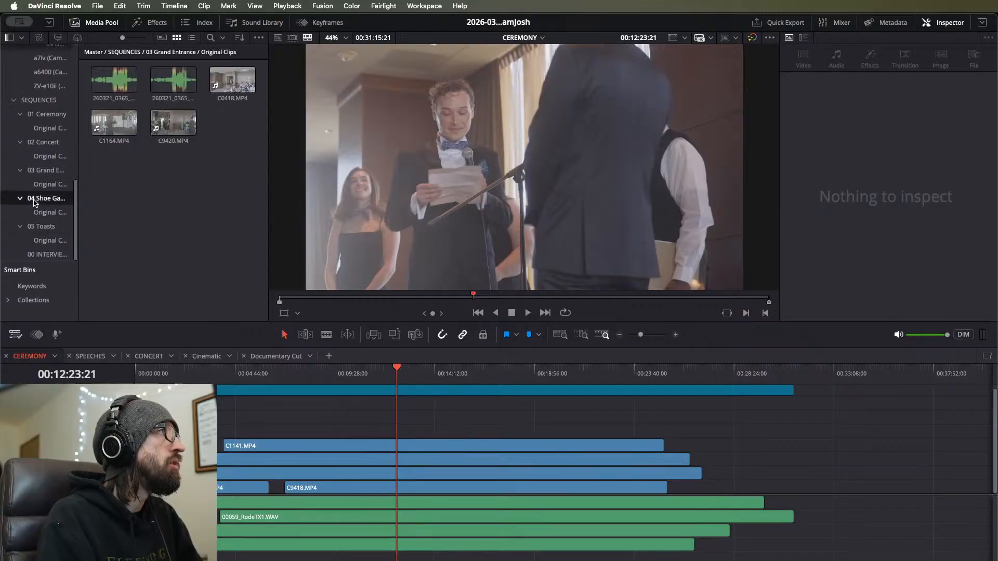
pyautogui.click(42, 226)
pyautogui.moveTo(218, 162); pyautogui.dragTo(127, 119)
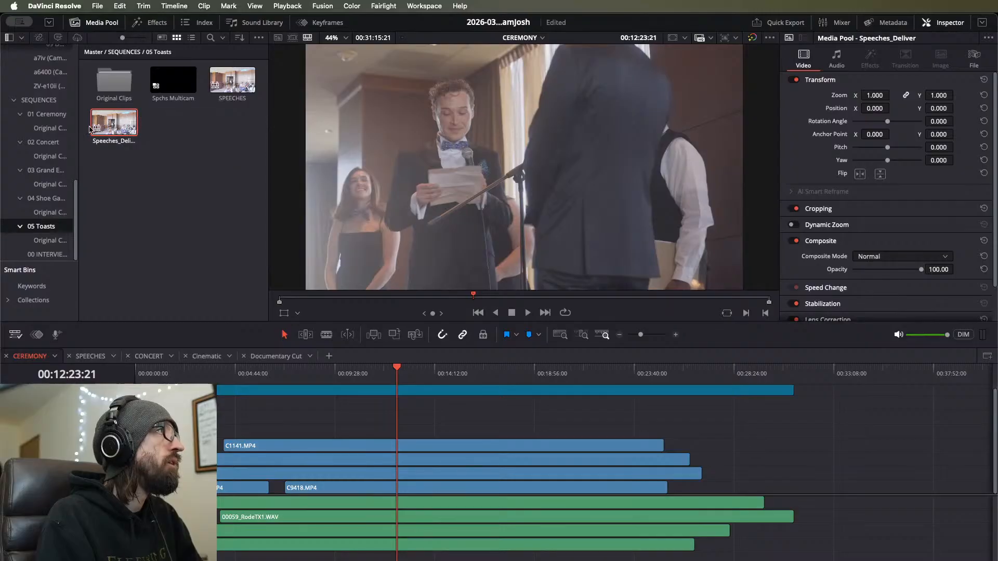
pyautogui.click(39, 100)
pyautogui.press('super+v')
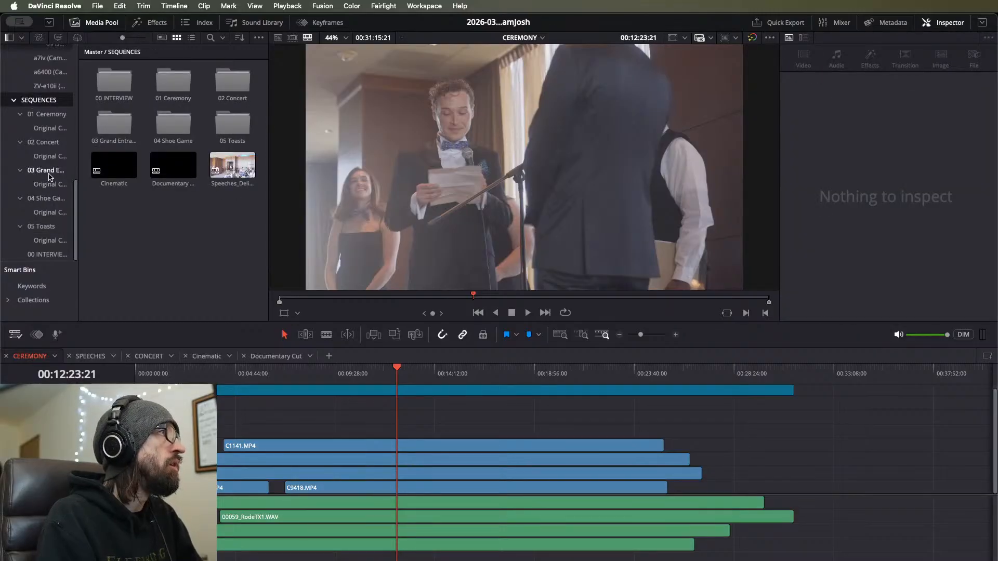
# Step: Copy the CEREMONY timeline from the 01 Ceremony bin into the SEQUENCES bin
pyautogui.click(50, 141)
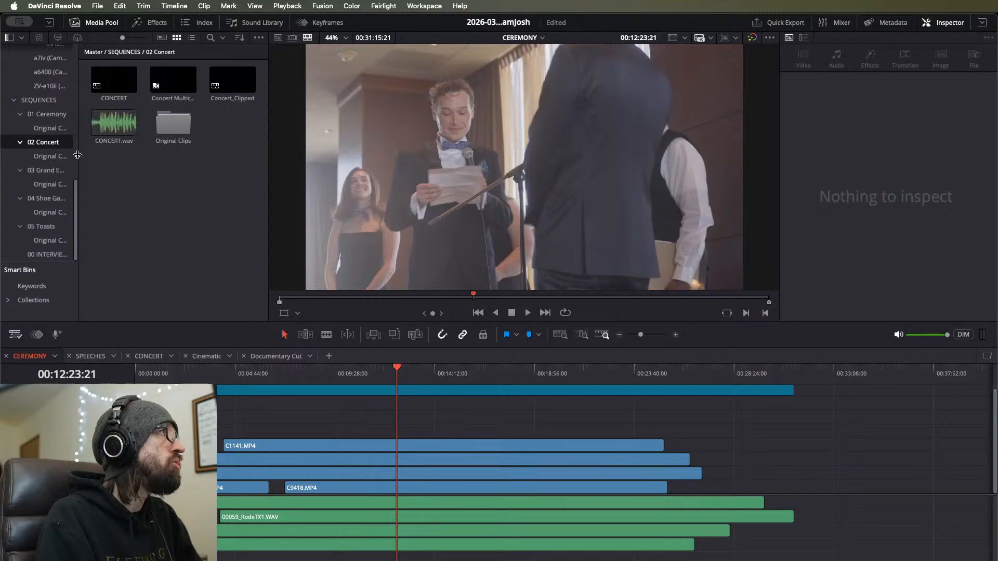
pyautogui.click(47, 115)
pyautogui.click(174, 104)
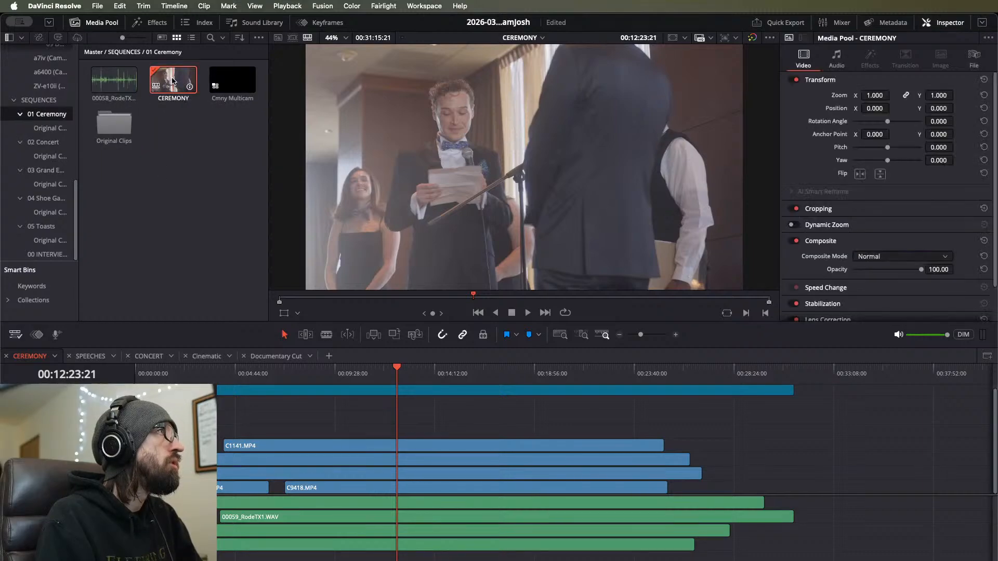
pyautogui.click(37, 100)
pyautogui.click(176, 252)
pyautogui.press('super+v')
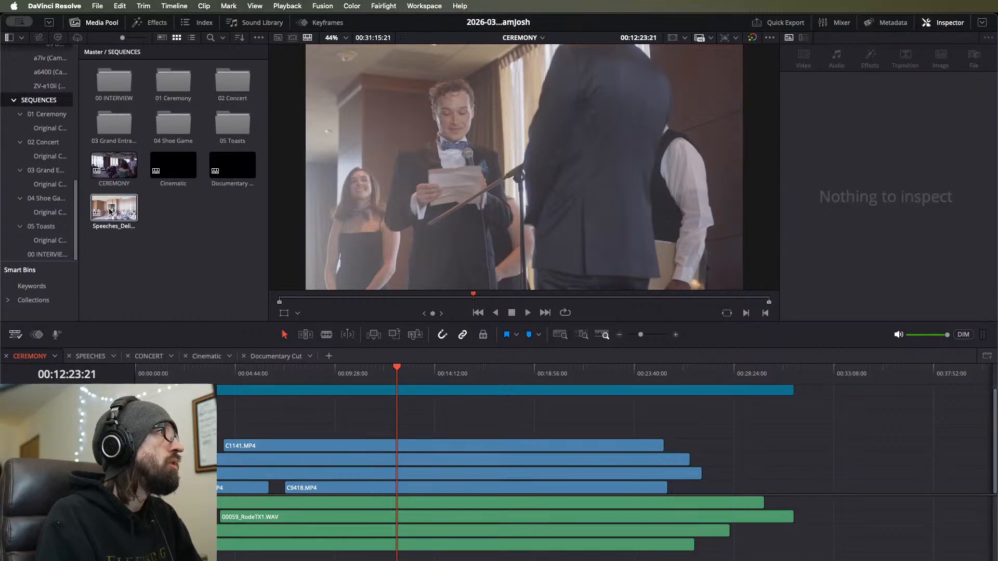
# Step: Rename the CEREMONY copy in the SEQUENCES bin as Ceremony_Delivery
pyautogui.click(112, 168)
pyautogui.click(109, 185)
pyautogui.write('Cere')
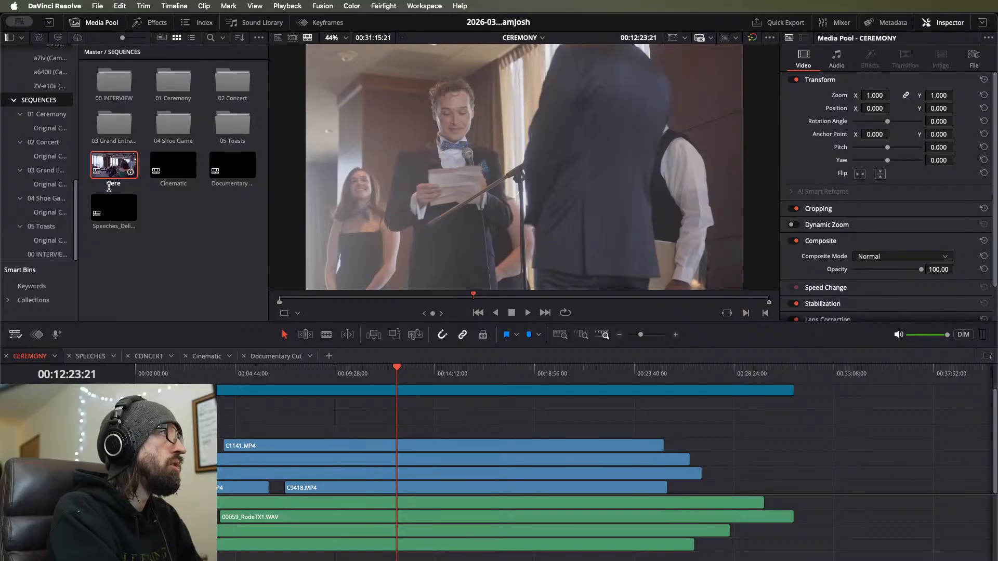
pyautogui.write('mony_Delivery')
pyautogui.press('Return')
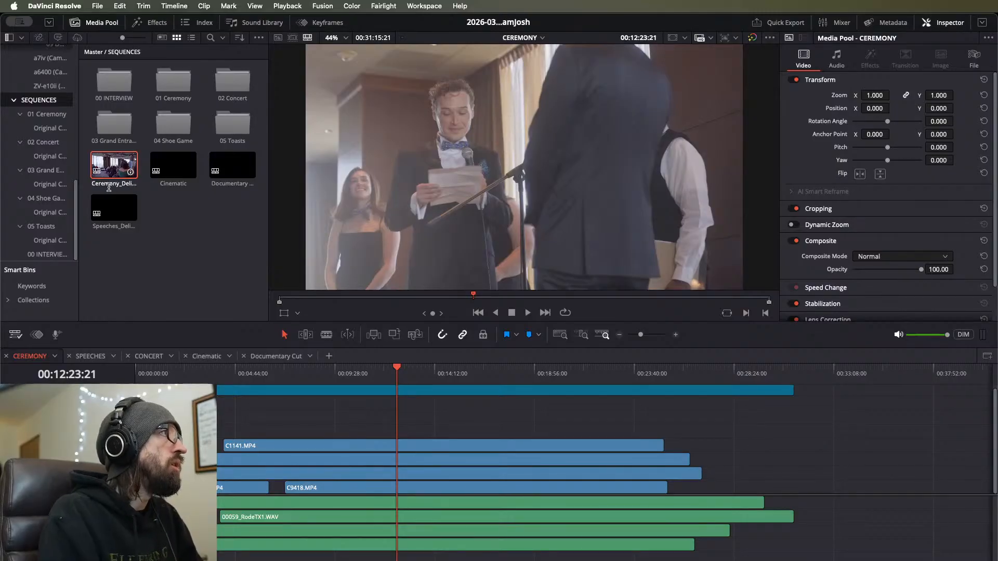
pyautogui.click(30, 358)
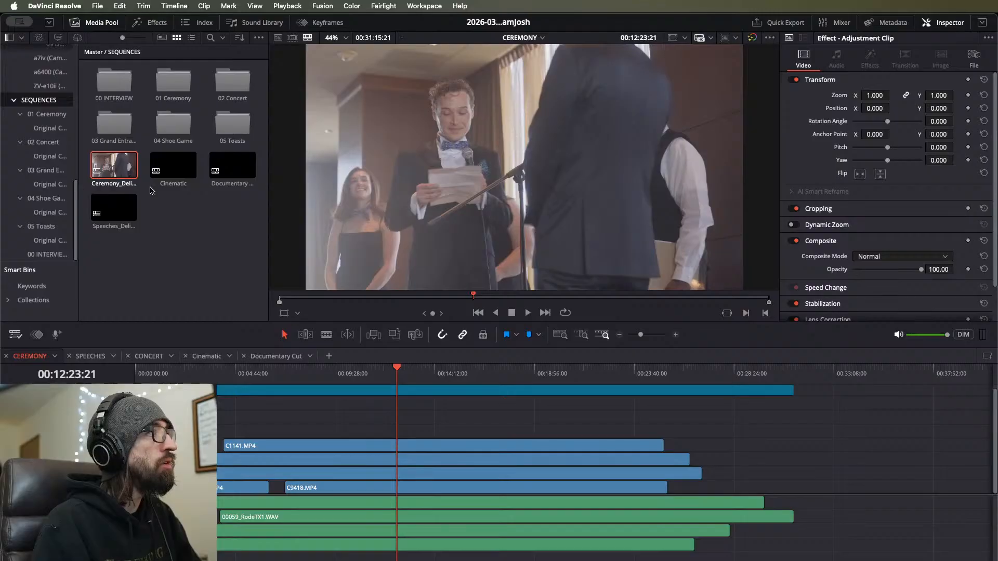
pyautogui.click(174, 278)
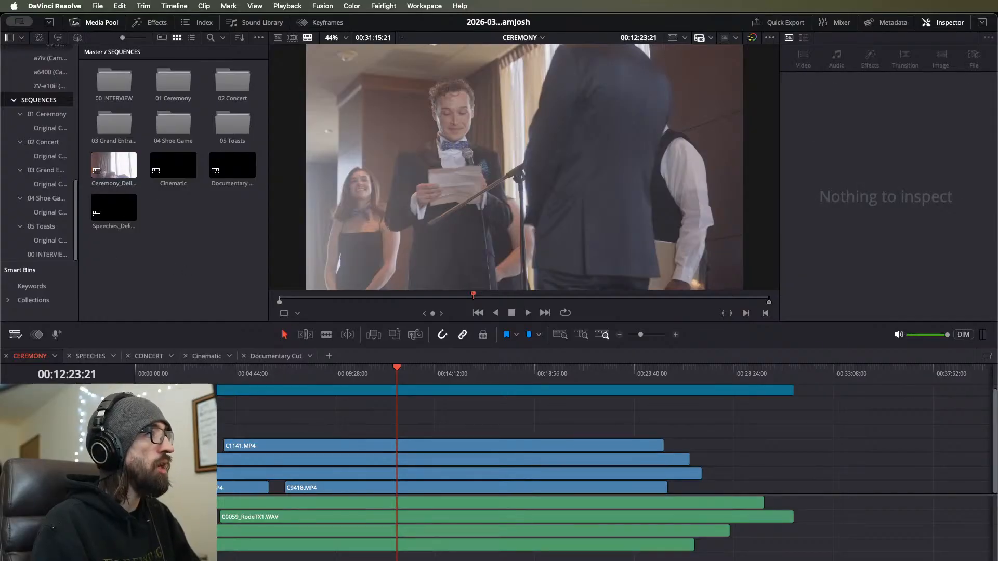
pyautogui.click(36, 390)
pyautogui.click(229, 268)
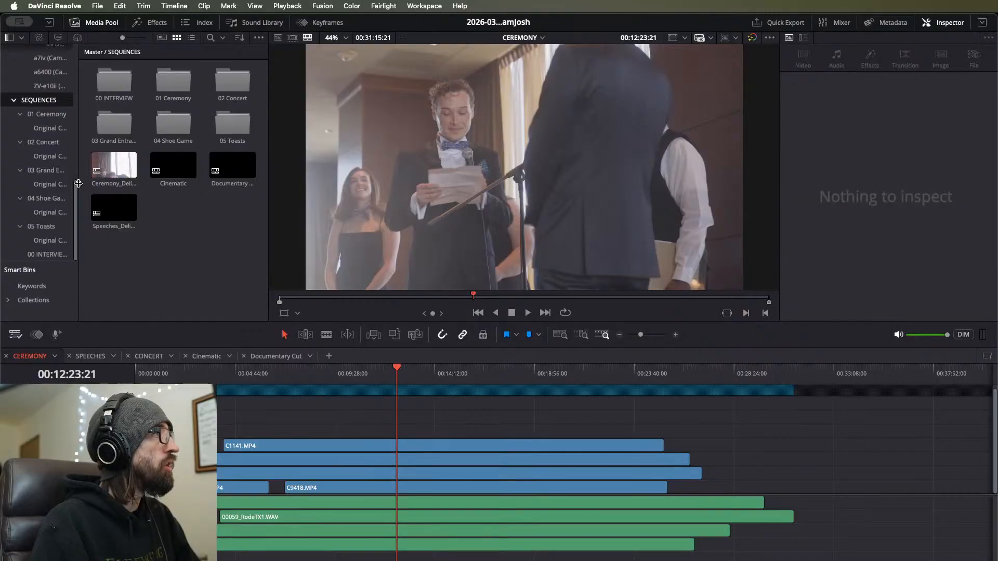
# Step: View the Cinematic, Documentary Cut and Speeches_Deliver timelines in turn, and close Speeches_Deliver
pyautogui.doubleClick(179, 166)
pyautogui.doubleClick(251, 168)
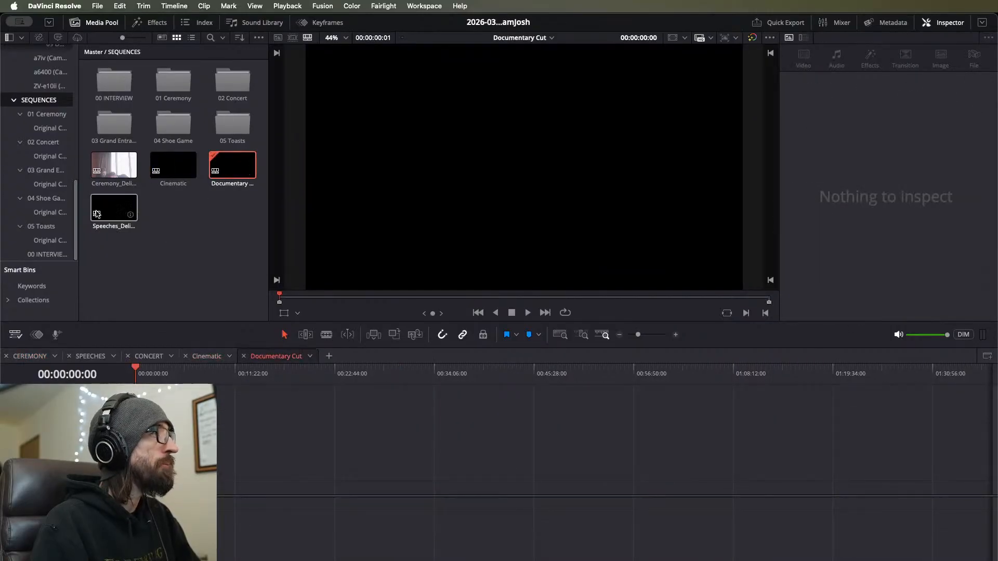
pyautogui.doubleClick(114, 208)
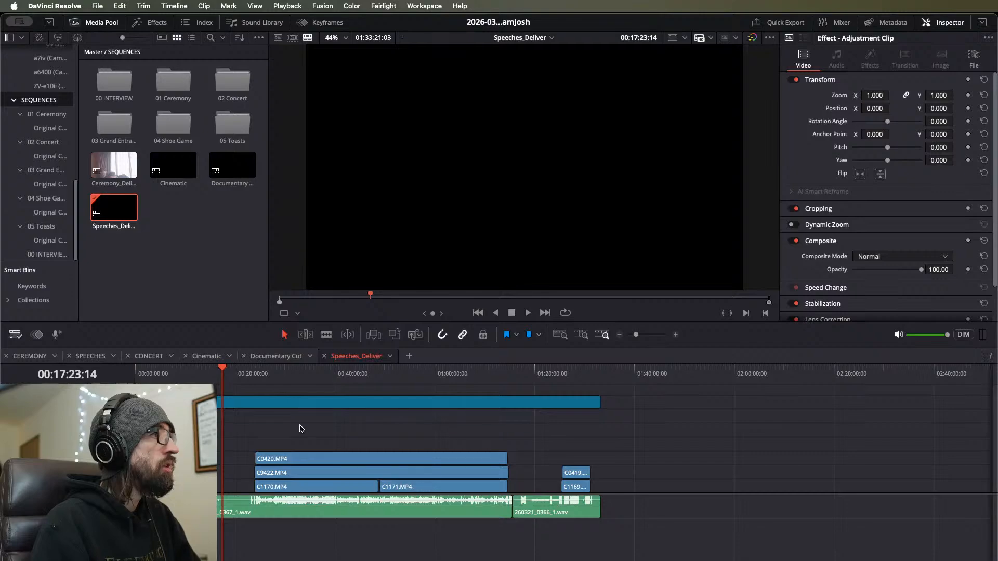
pyautogui.click(324, 356)
# Step: Open the CONCERT timeline, and copy it from the 02 Concert bin into the SEQUENCES bin
pyautogui.click(51, 212)
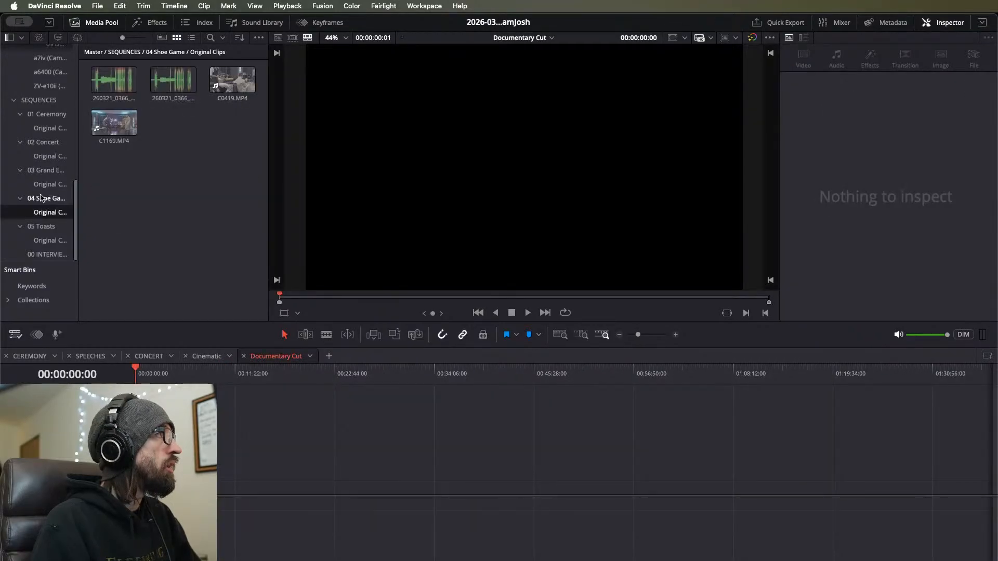
pyautogui.click(49, 227)
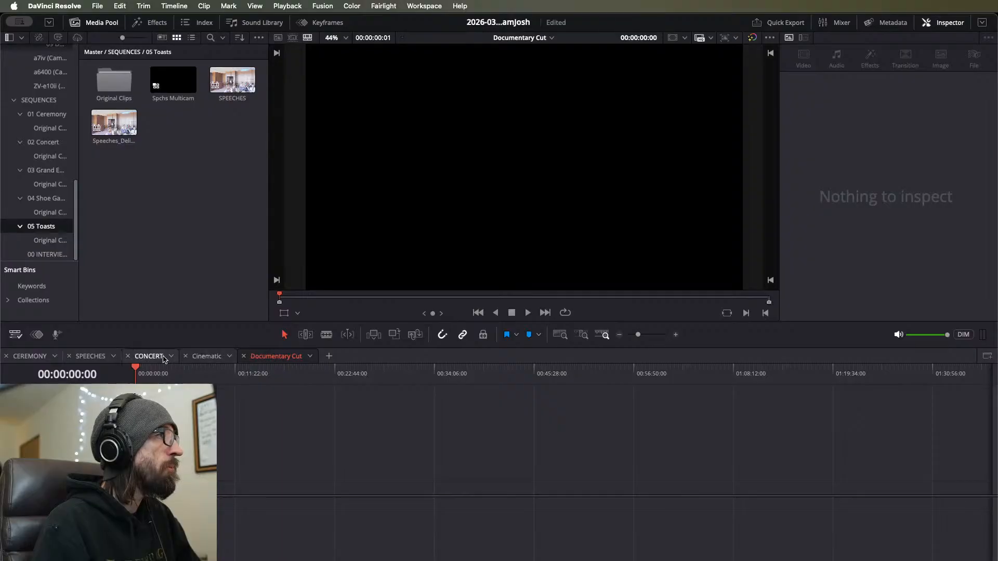
pyautogui.click(149, 356)
pyautogui.click(39, 145)
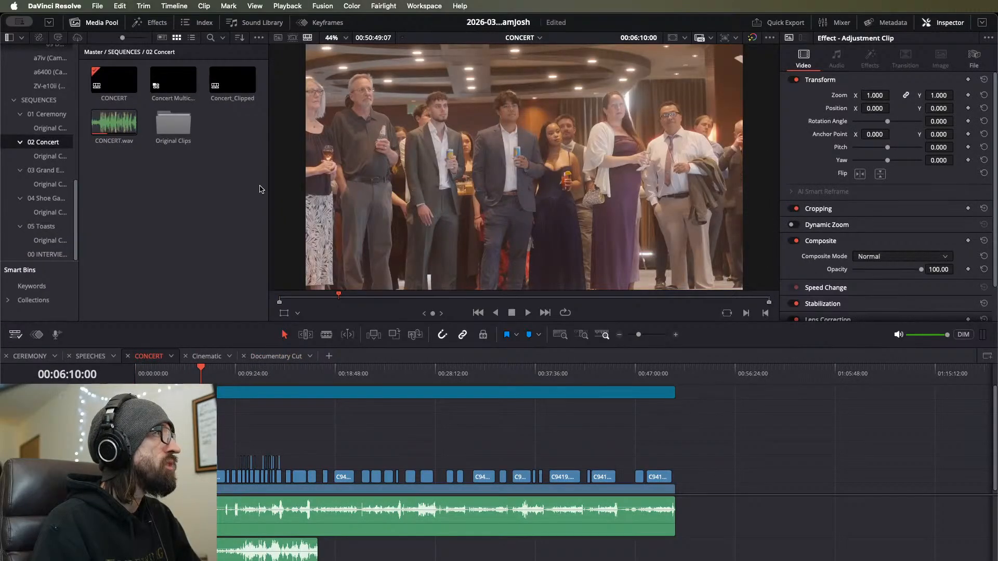
pyautogui.click(173, 80)
pyautogui.click(101, 85)
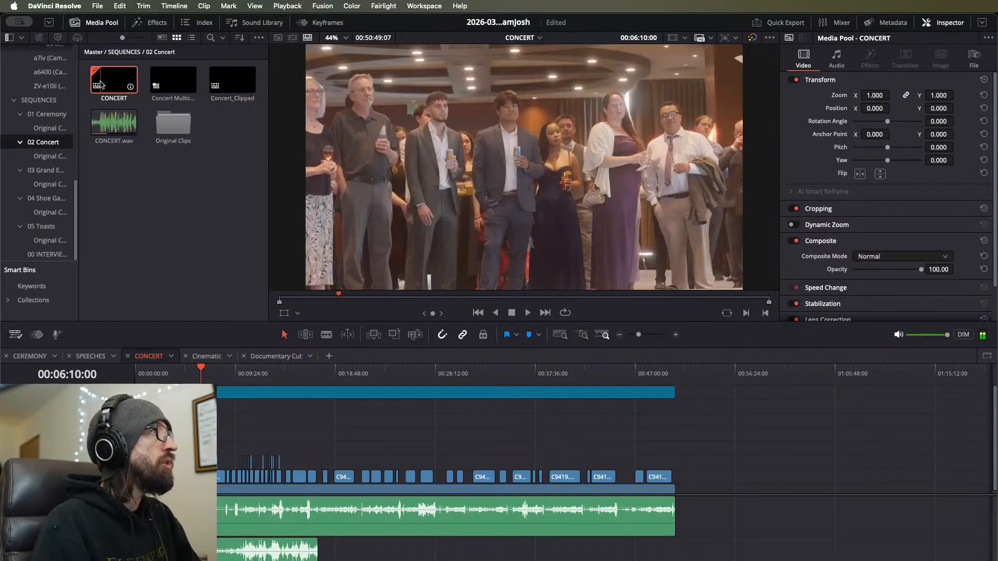
pyautogui.click(51, 128)
pyautogui.click(47, 114)
pyautogui.click(40, 100)
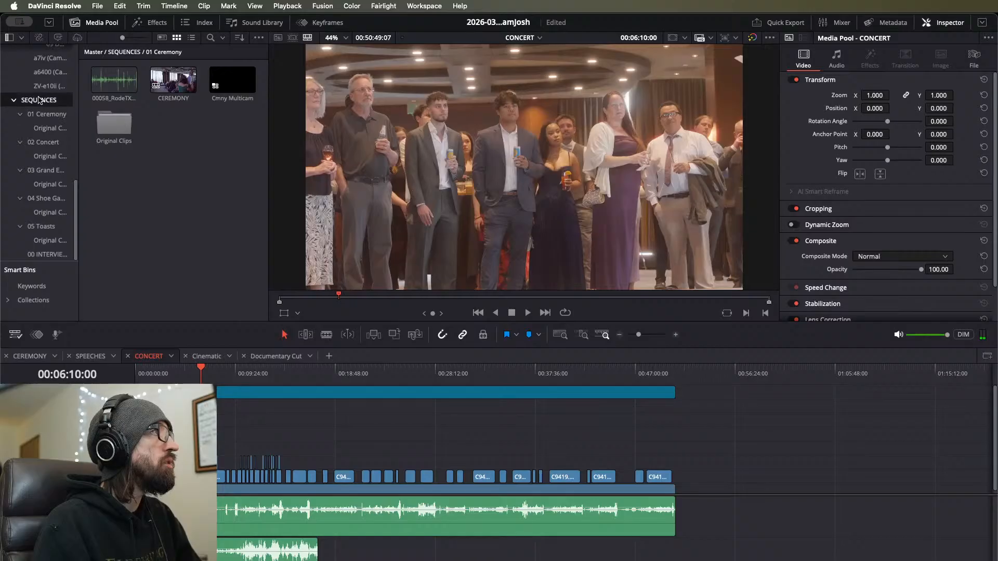
pyautogui.click(217, 291)
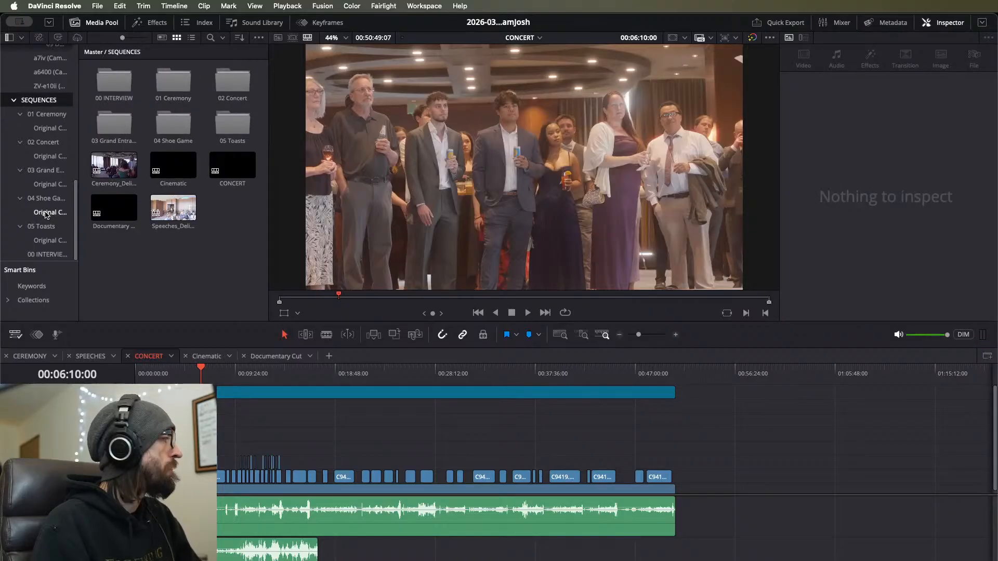
# Step: Create a sound-synced multicam clip named Interview Multicam from all clips in the 00 INTERVIEW bin, and open it in the timeline
pyautogui.click(44, 255)
pyautogui.press('super+a')
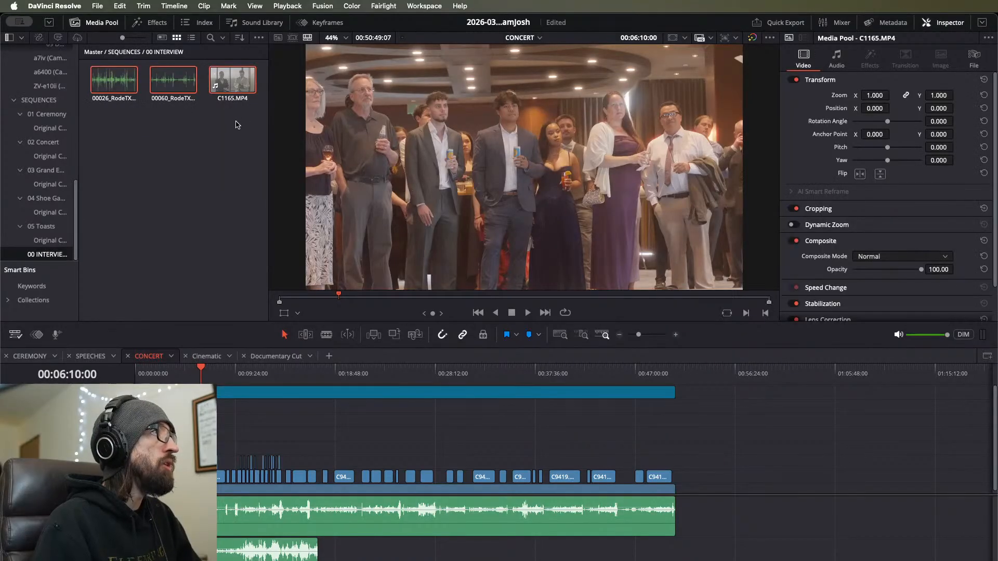
pyautogui.rightClick(219, 83)
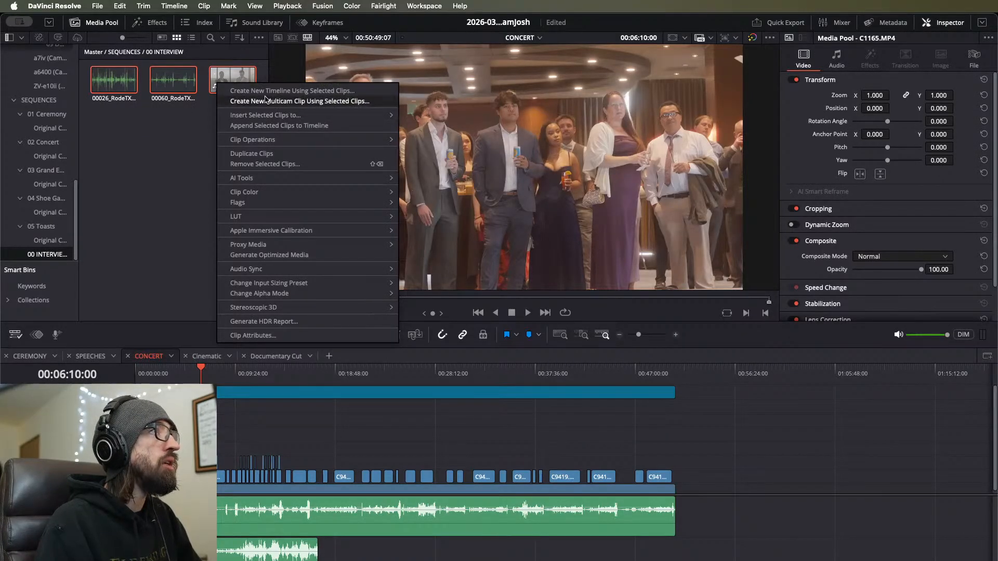
pyautogui.click(258, 101)
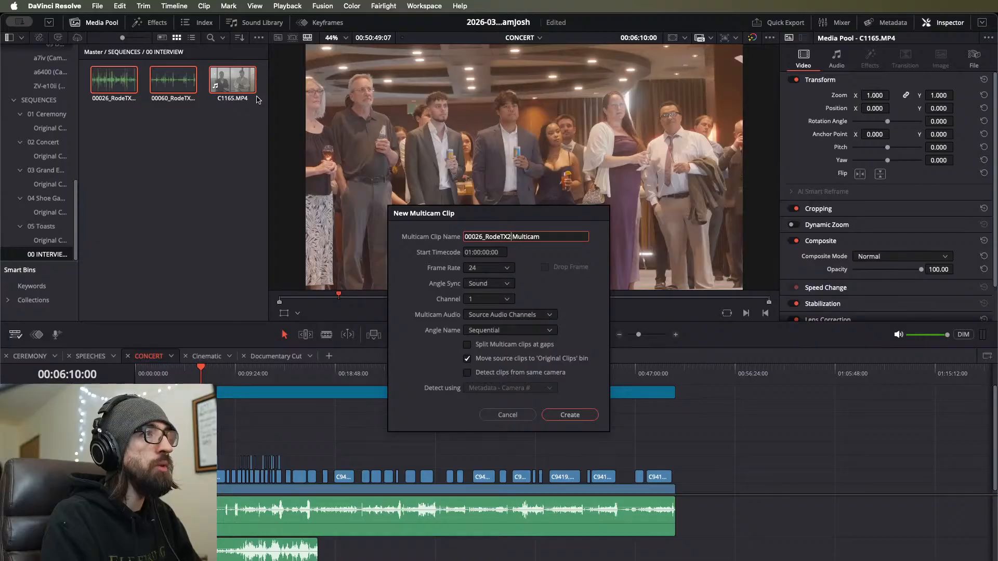
pyautogui.press('shift+super+Left')
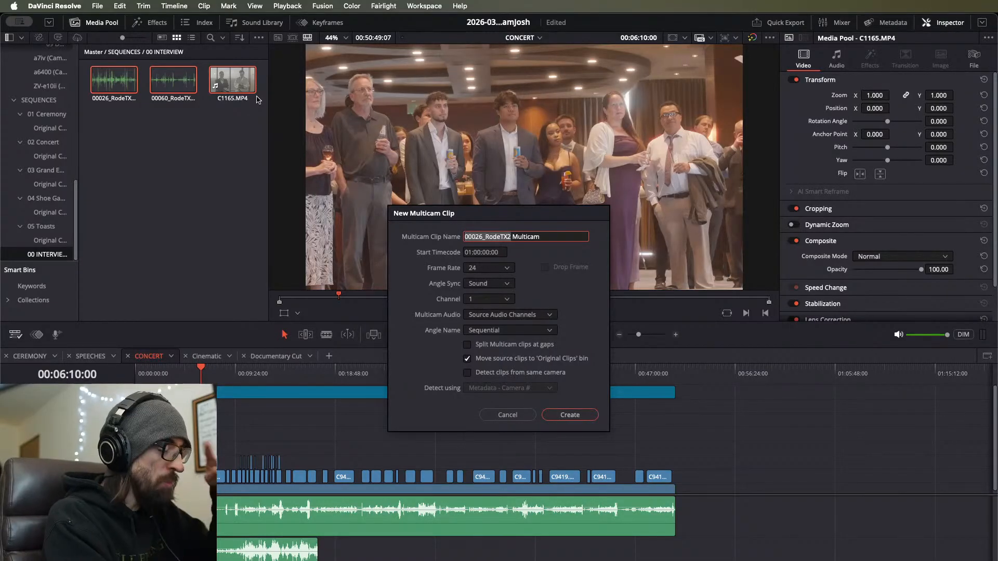
pyautogui.write('In')
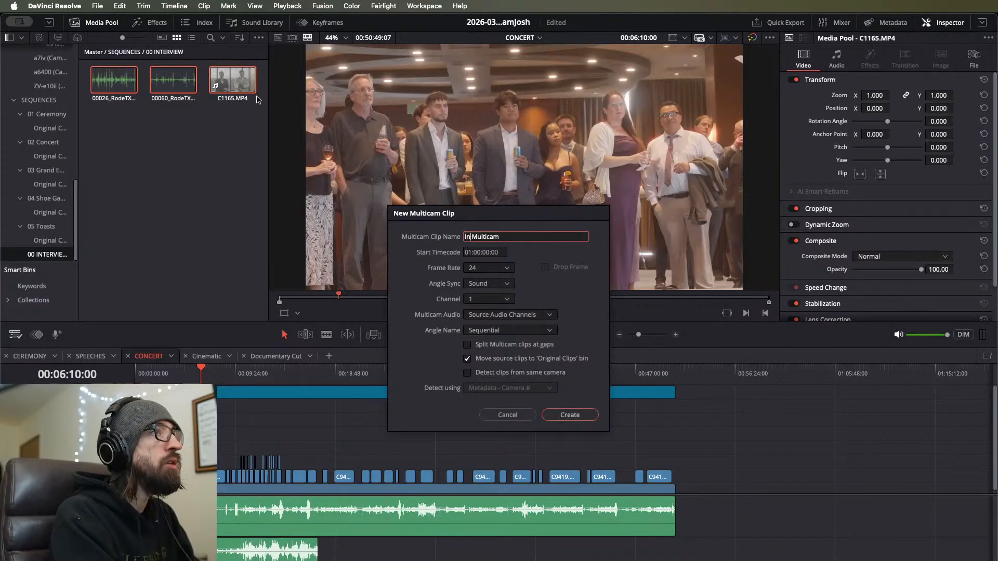
pyautogui.write('terview')
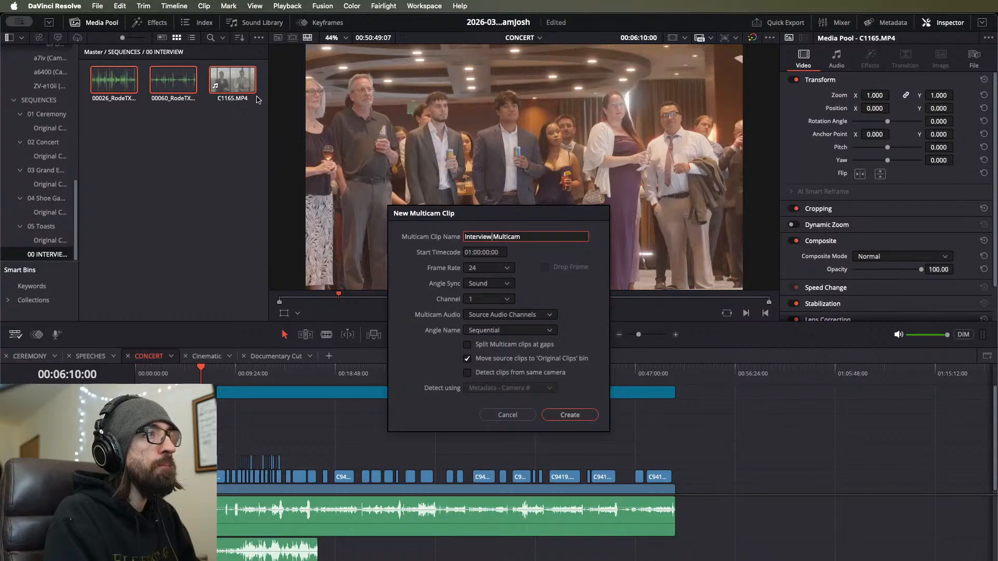
pyautogui.press('Return')
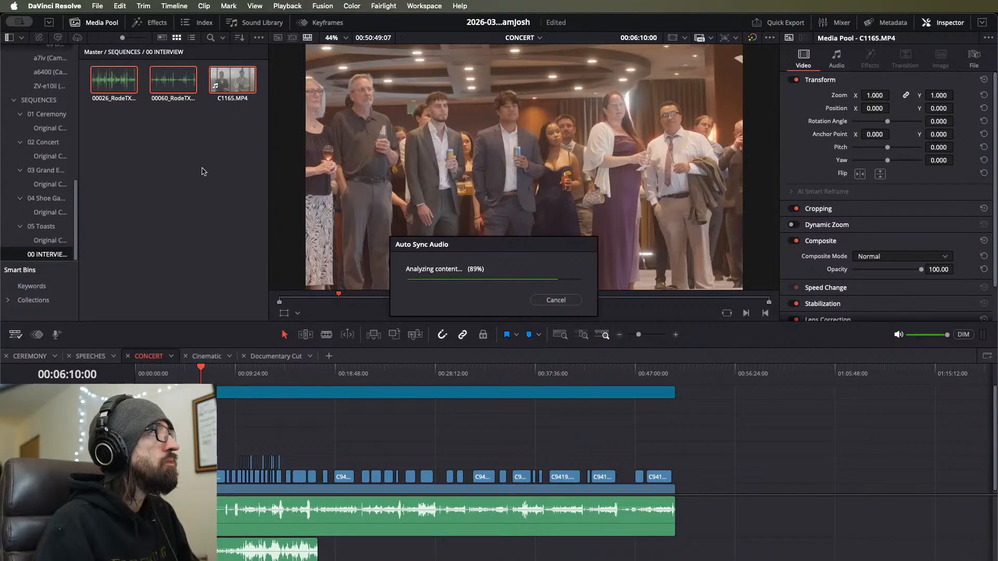
pyautogui.rightClick(107, 80)
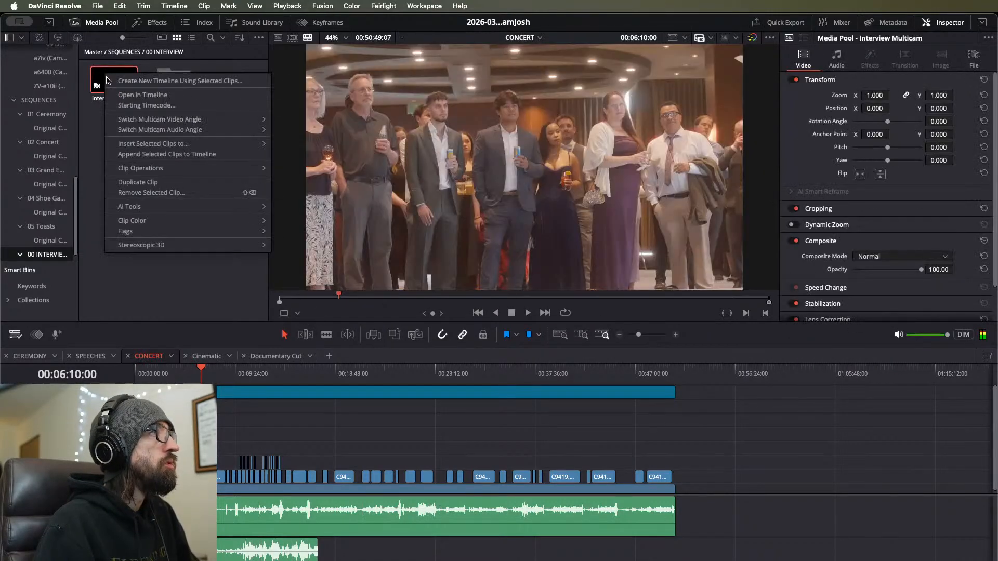
pyautogui.click(143, 95)
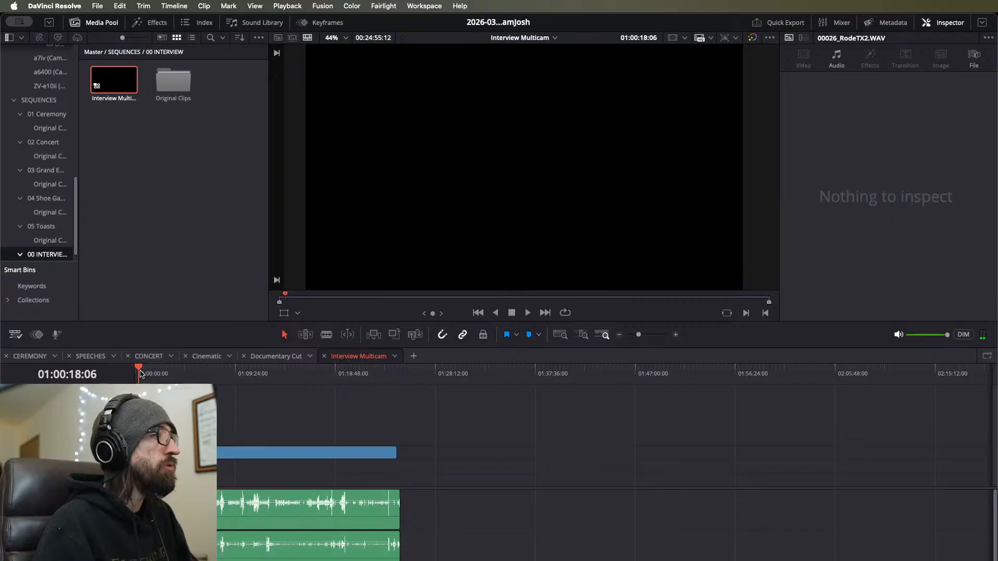
# Step: Delete the lowest audio clip from the Interview Multicam timeline and move its video clip down to the track directly above the audio
pyautogui.moveTo(141, 373); pyautogui.dragTo(143, 374)
pyautogui.scroll(-2, 228, 540)
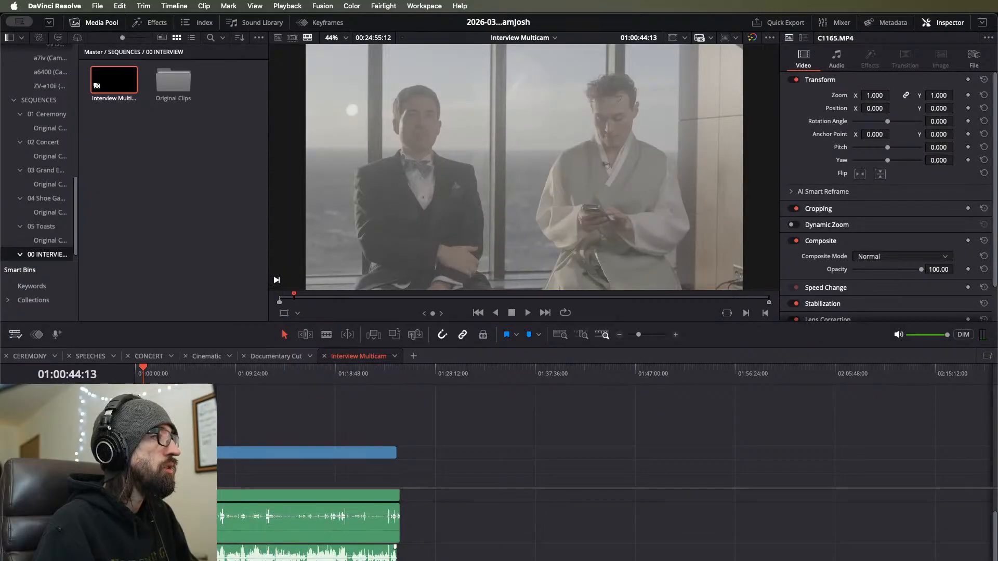
pyautogui.click(226, 536)
pyautogui.press('Delete')
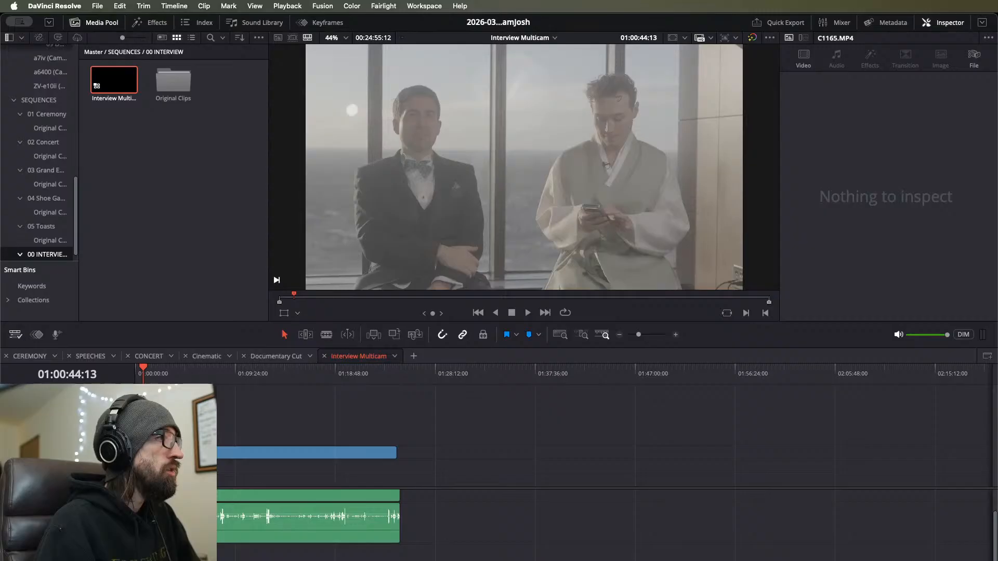
pyautogui.hotkey('shift', 'z')
pyautogui.moveTo(251, 450); pyautogui.dragTo(254, 483)
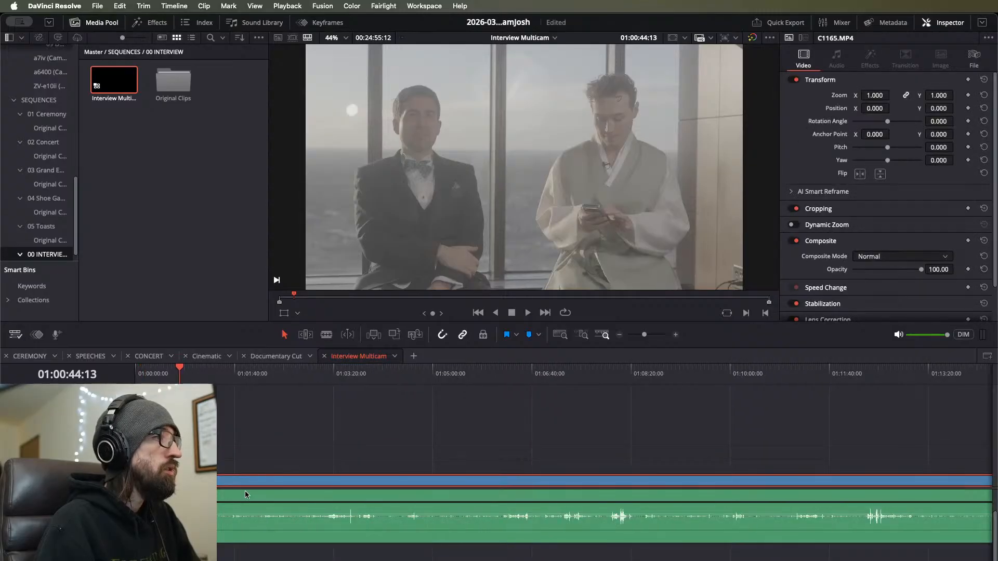
# Step: Select all the clips in the Interview Multicam timeline to copy them, and close the timeline
pyautogui.scroll(-2, 244, 491)
pyautogui.press('super+a')
pyautogui.moveTo(220, 430); pyautogui.dragTo(353, 560)
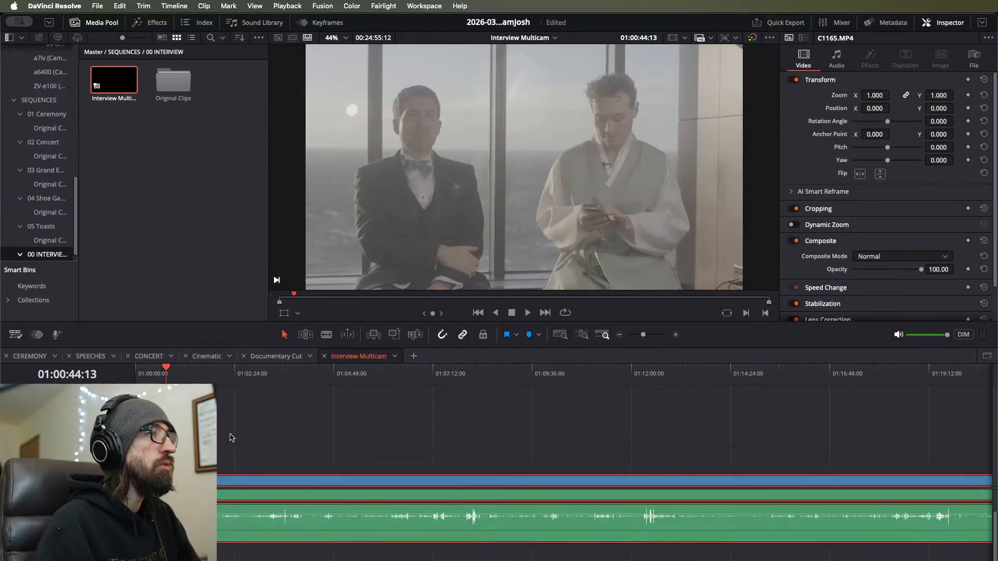
pyautogui.click(230, 438)
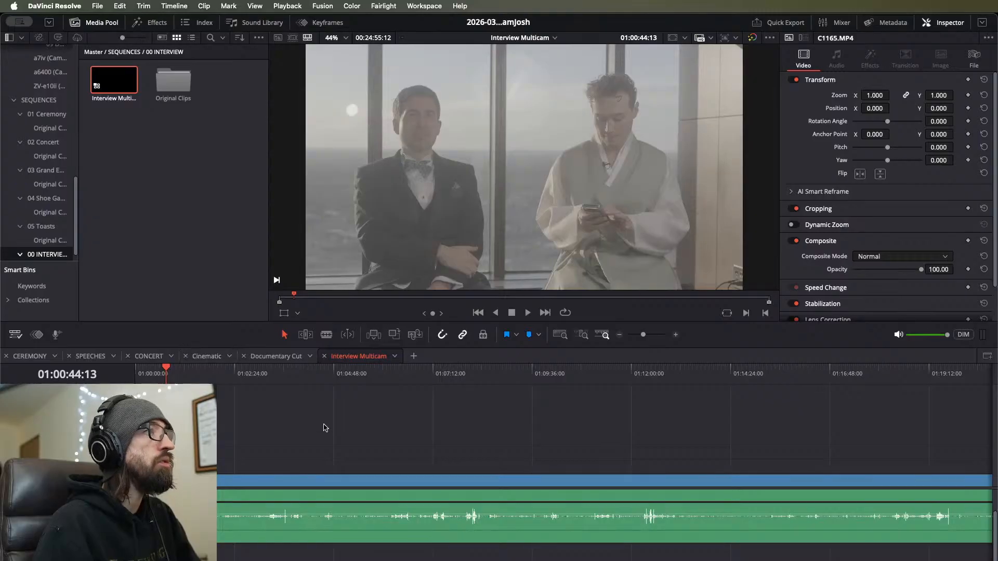
pyautogui.click(325, 356)
# Step: Browse the bin list and reopen Interview Multicam from the 00 INTERVIEW bin in the timeline
pyautogui.scroll(5, 26, 221)
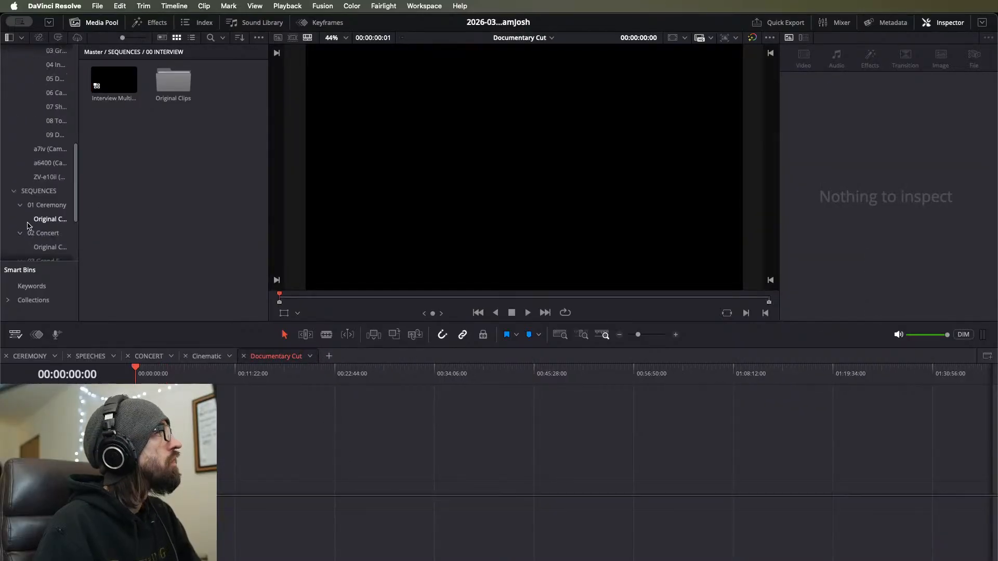
pyautogui.scroll(10, 31, 226)
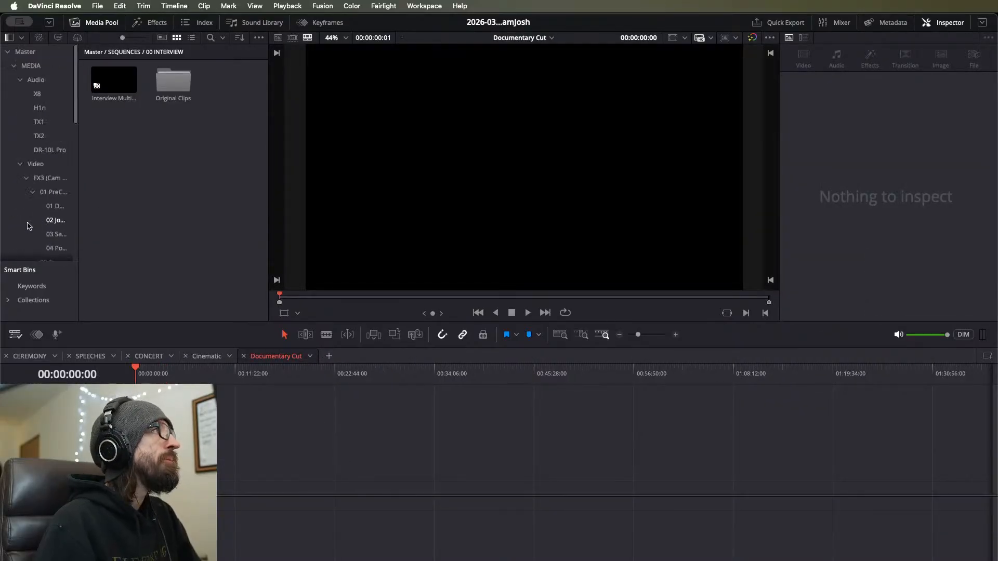
pyautogui.scroll(-10, 39, 208)
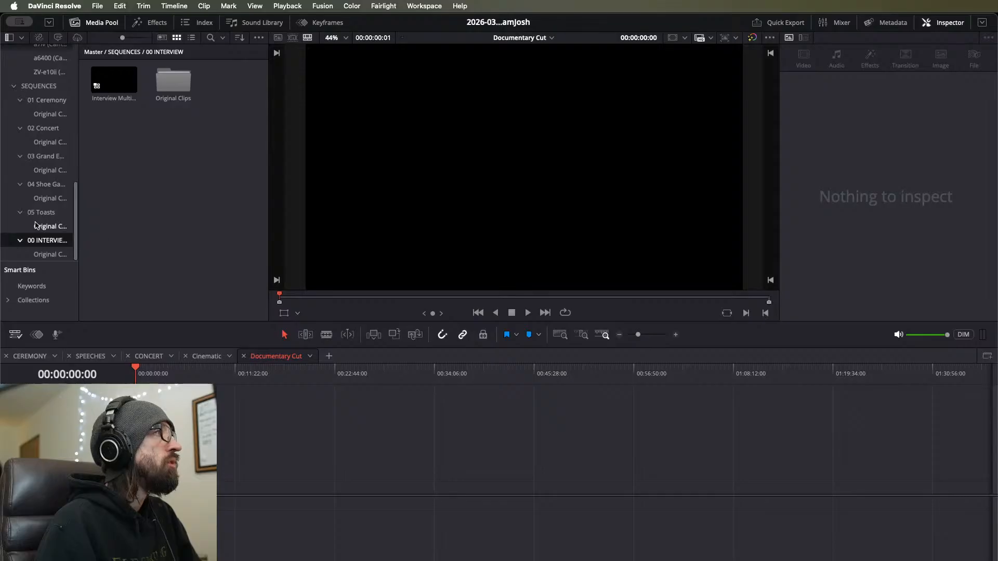
pyautogui.rightClick(115, 87)
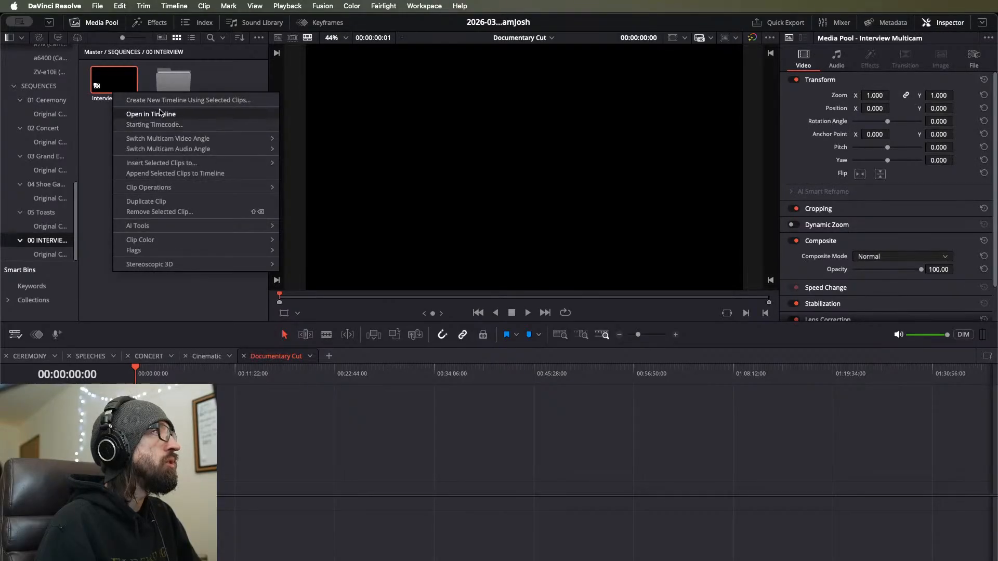
pyautogui.click(151, 113)
# Step: Paste the interview clips into both the Cinematic and Documentary Cut timelines, and close Interview Multicam
pyautogui.click(283, 356)
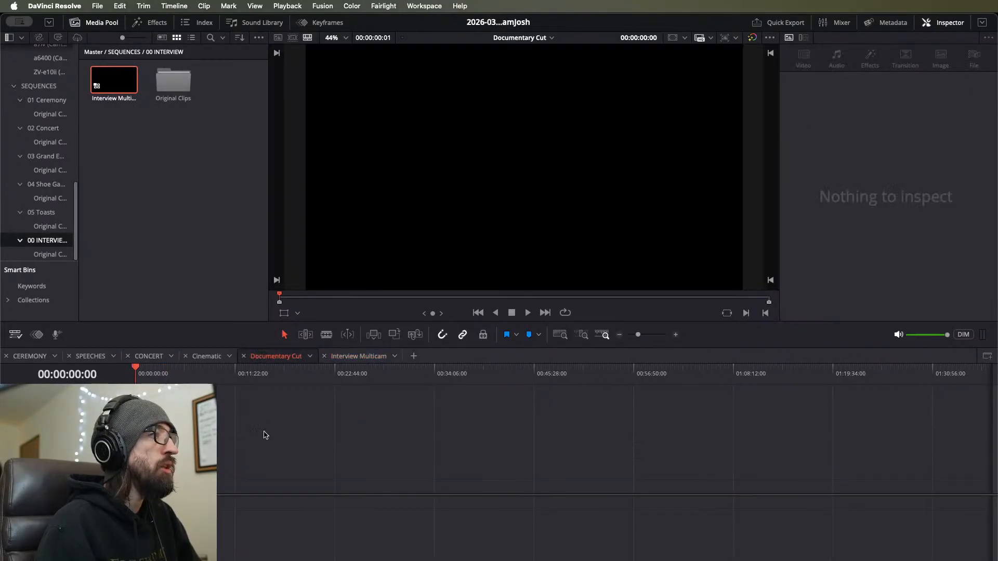
pyautogui.click(206, 357)
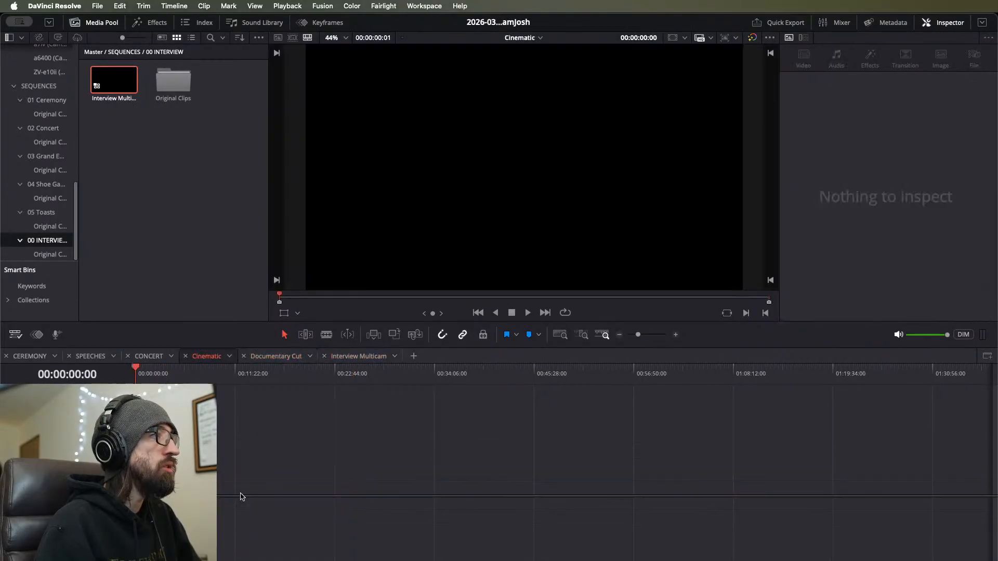
pyautogui.click(323, 356)
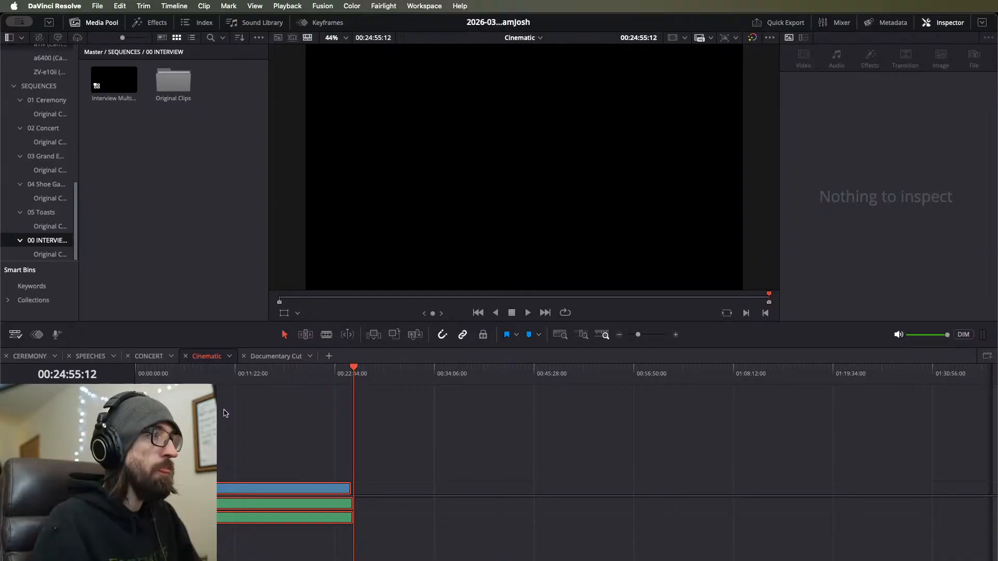
pyautogui.click(273, 357)
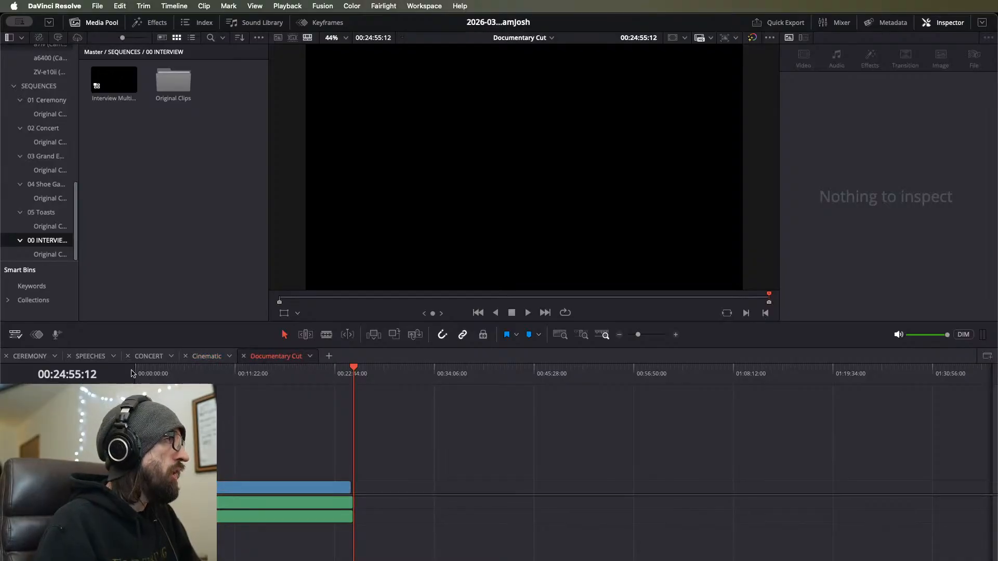
# Step: Copy the video and audio clips below the adjustment clip in CEREMONY and paste them into Documentary Cut at about 00:31:00
pyautogui.click(30, 357)
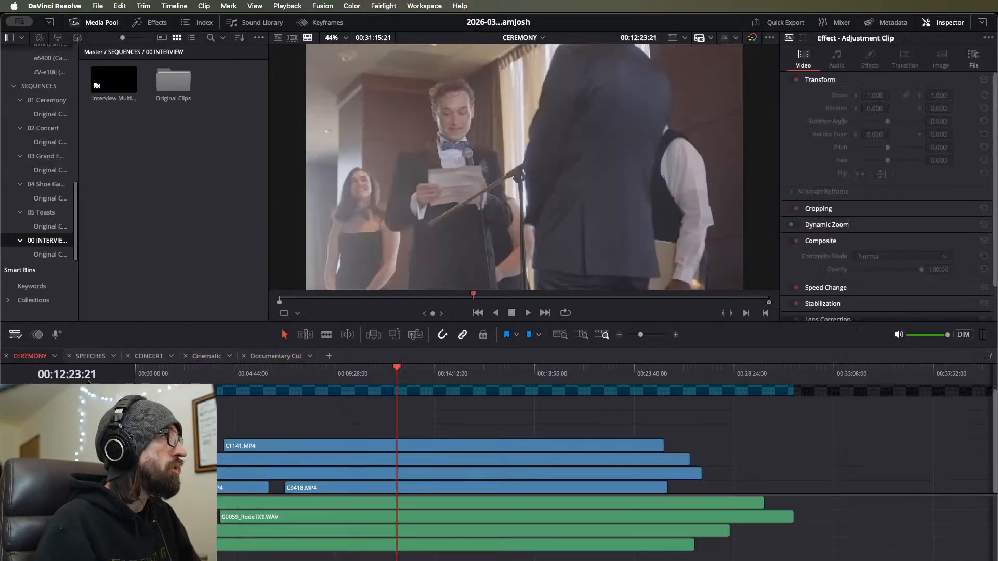
pyautogui.moveTo(233, 418); pyautogui.dragTo(563, 559)
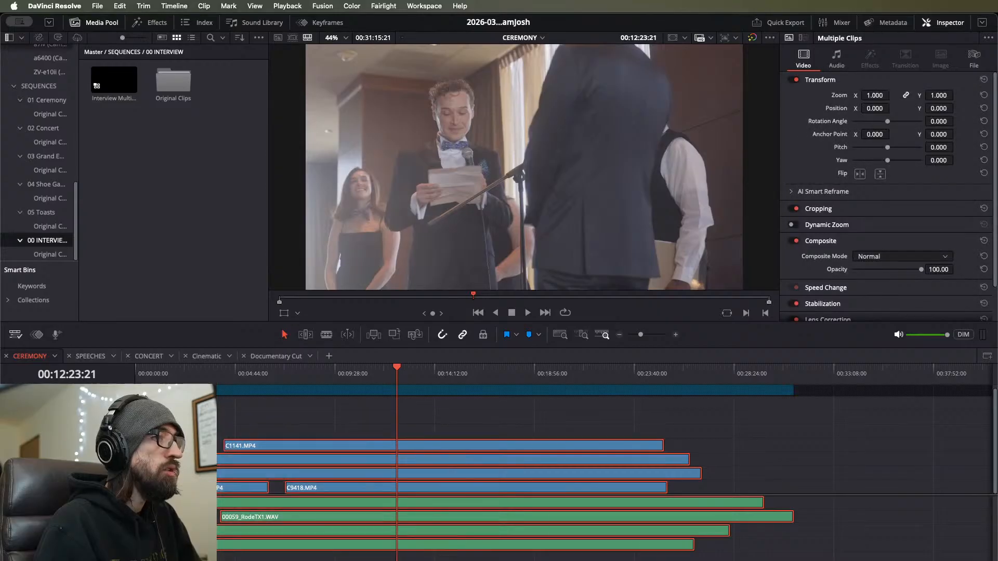
pyautogui.click(281, 357)
pyautogui.moveTo(400, 381); pyautogui.dragTo(406, 381)
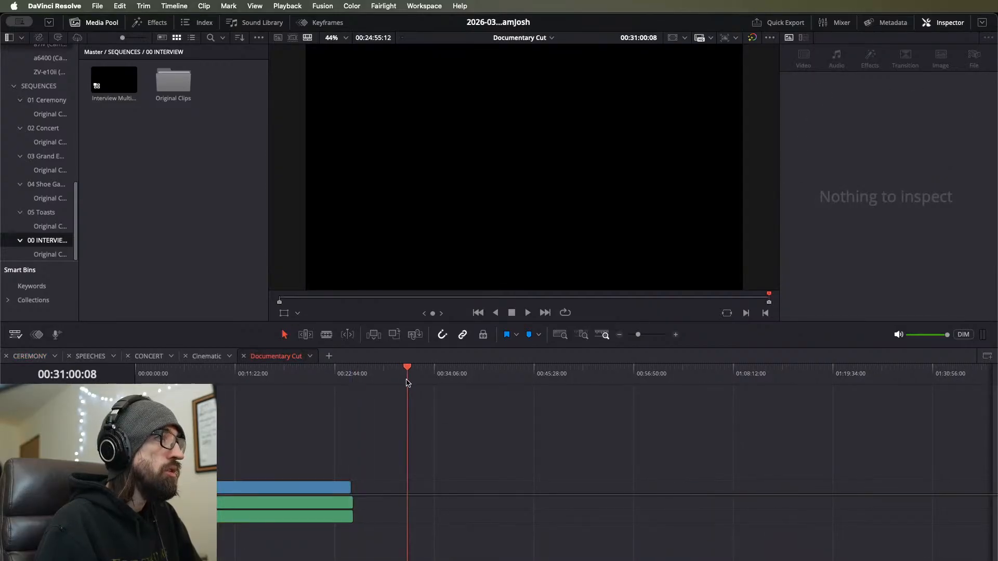
pyautogui.press('super+v')
pyautogui.scroll(3, 342, 446)
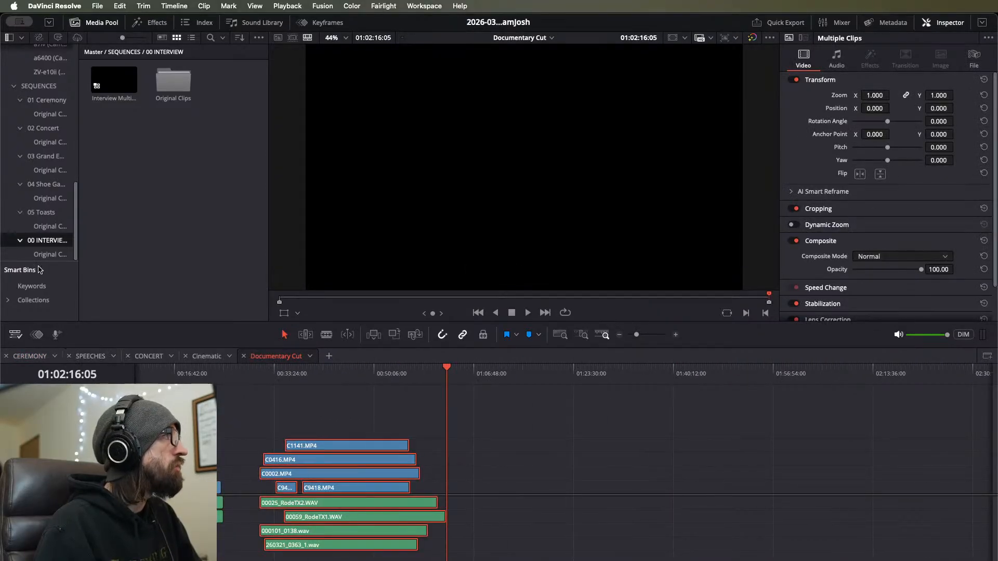
# Step: Preview the GrndEntrnc Multicam clip in the 03 Grand Entrance bin, and return to the 02 Concert bin
pyautogui.click(38, 129)
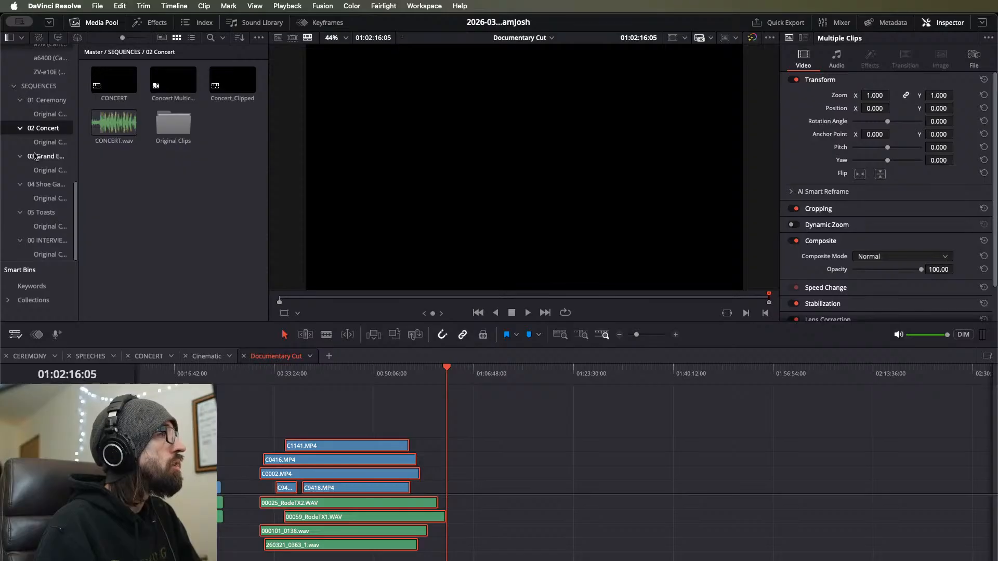
pyautogui.click(35, 157)
pyautogui.click(112, 81)
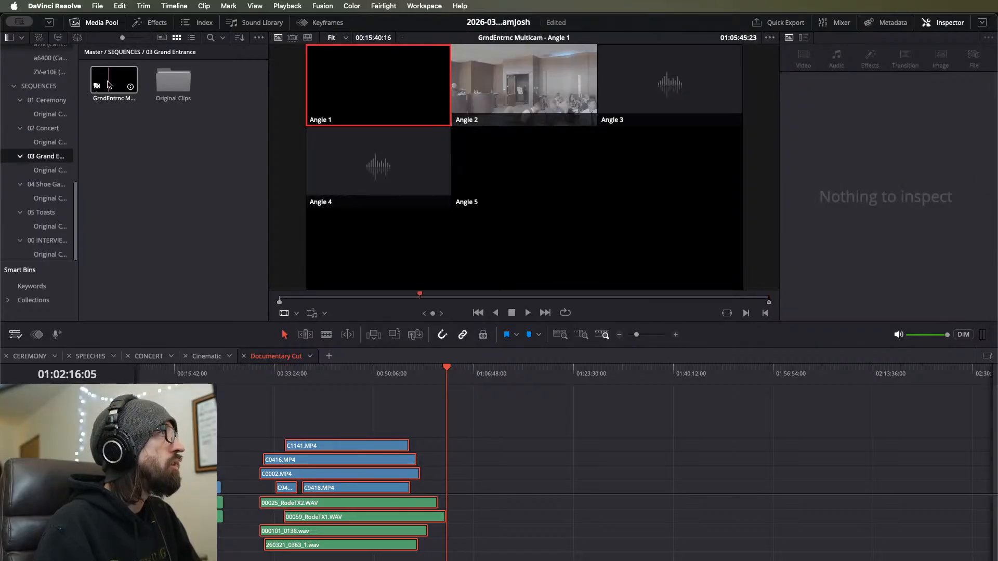
pyautogui.rightClick(109, 82)
pyautogui.click(34, 126)
pyautogui.click(39, 128)
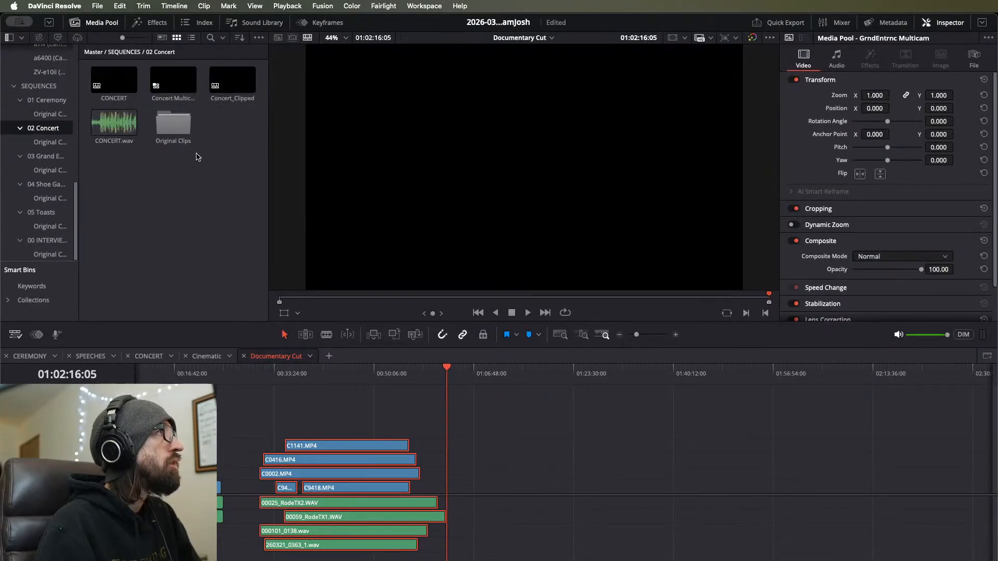
# Step: Open the CONCERT timeline and the Concert Multicam clip from the 02 Concert bin in the timeline
pyautogui.doubleClick(113, 81)
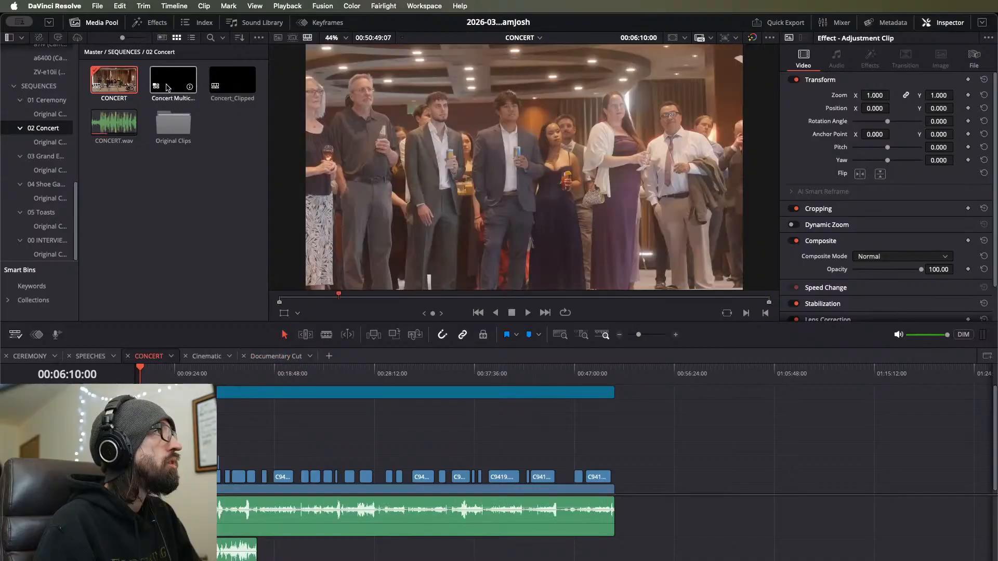
pyautogui.click(168, 84)
pyautogui.rightClick(168, 85)
pyautogui.click(198, 102)
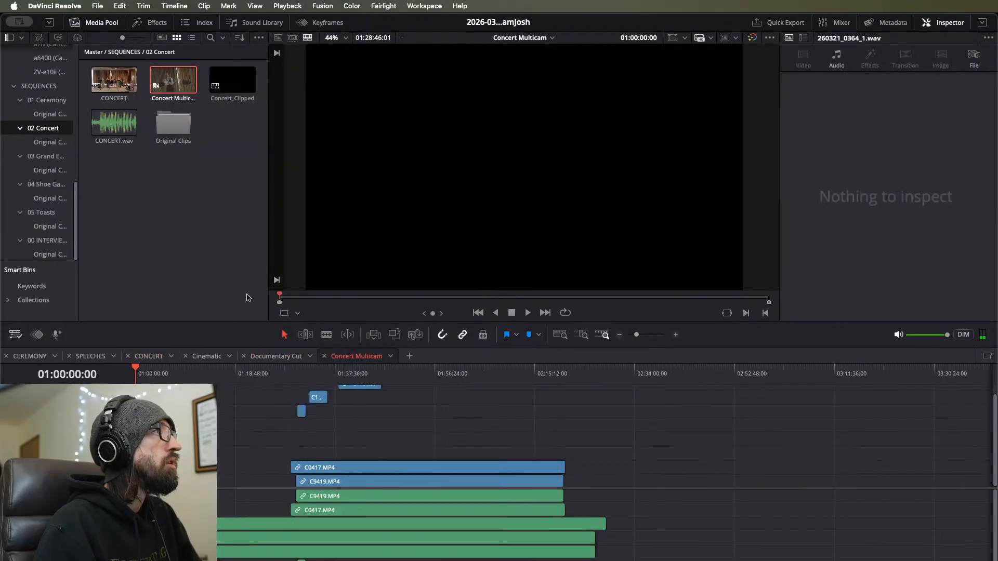
# Step: Copy the clips below the adjustment clip in CONCERT, close that timeline, and paste them into Documentary Cut after the ceremony section
pyautogui.click(115, 80)
pyautogui.doubleClick(115, 80)
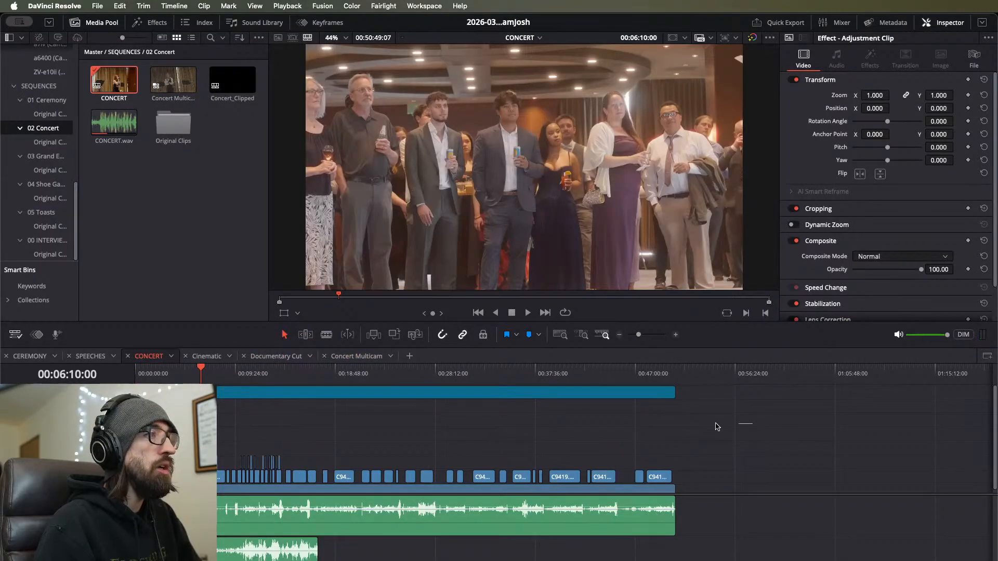
pyautogui.moveTo(717, 426); pyautogui.dragTo(166, 558)
pyautogui.click(167, 431)
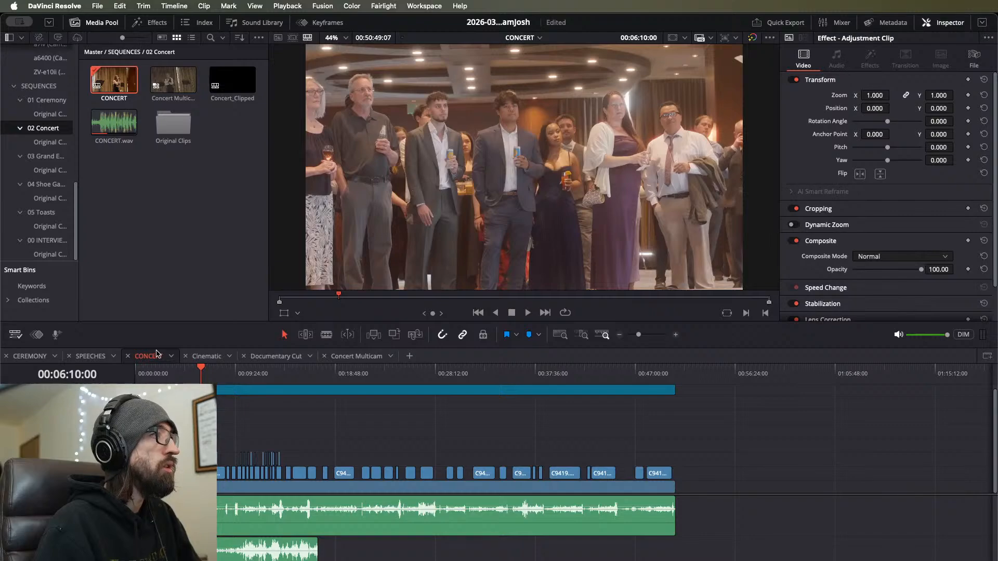
pyautogui.click(128, 357)
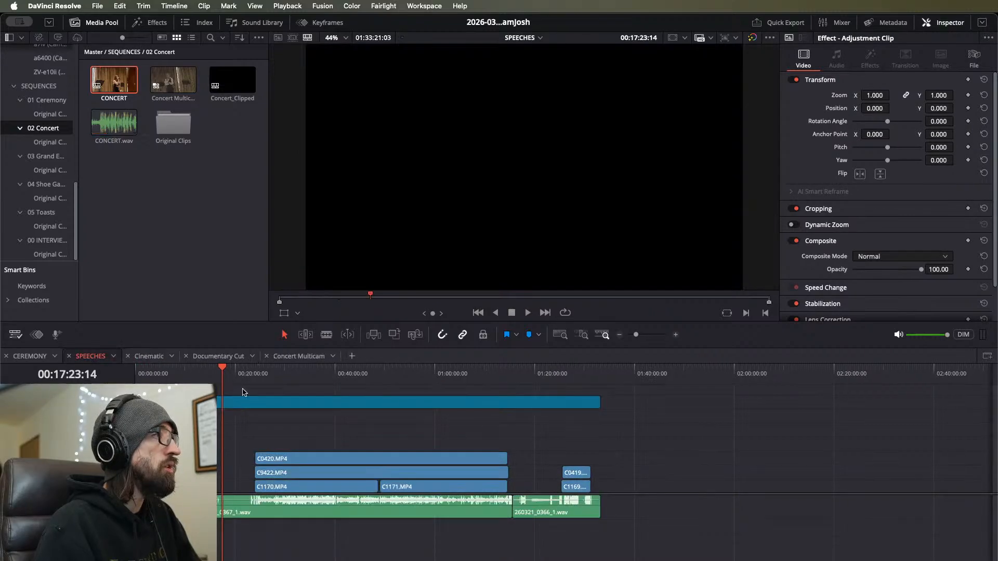
pyautogui.click(227, 358)
pyautogui.moveTo(548, 370); pyautogui.dragTo(559, 382)
pyautogui.press('super+v')
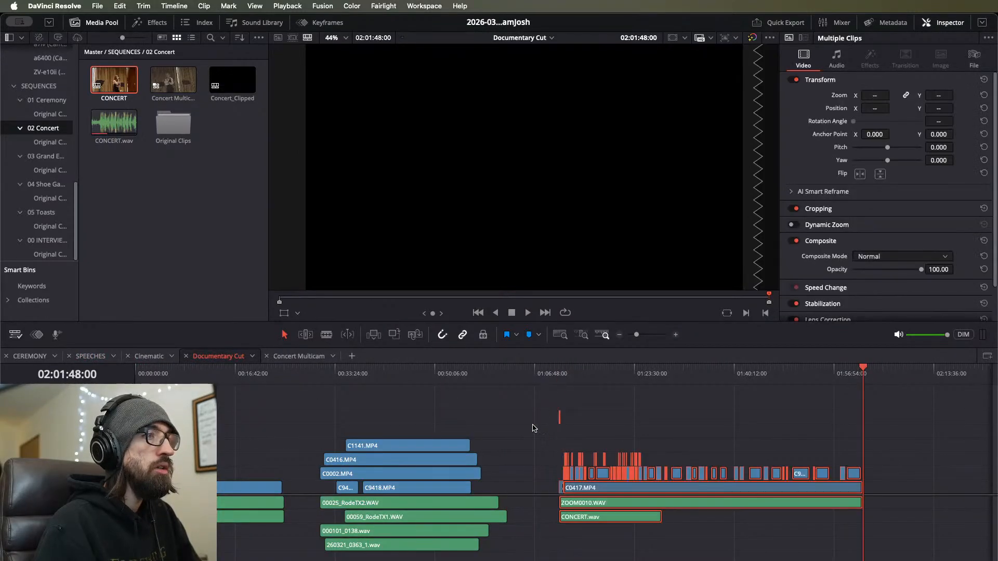
# Step: Play the start of the concert section in Documentary Cut and delete the short clips on the upper video track there
pyautogui.press('super+equal')
pyautogui.press('super+equal')
pyautogui.press('super+equal')
pyautogui.press('space')
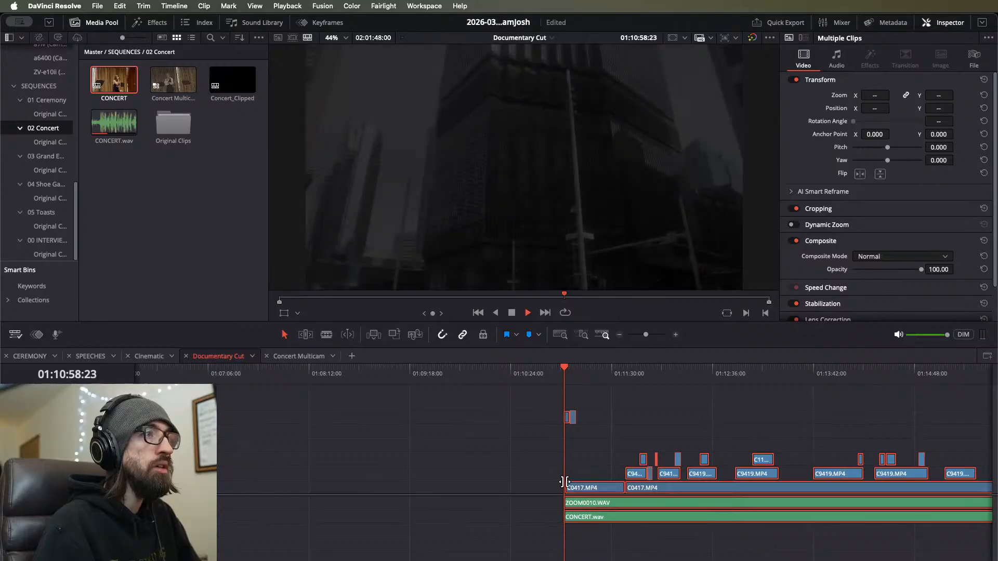
pyautogui.press('super+equal')
pyautogui.press('super+equal')
pyautogui.press('space')
pyautogui.moveTo(669, 396); pyautogui.dragTo(512, 416)
pyautogui.press('BackSpace')
pyautogui.press('super+minus')
pyautogui.press('super+minus')
pyautogui.press('super+minus')
pyautogui.press('super+minus')
pyautogui.press('super+minus')
pyautogui.press('super+minus')
pyautogui.press('super+minus')
pyautogui.press('super+minus')
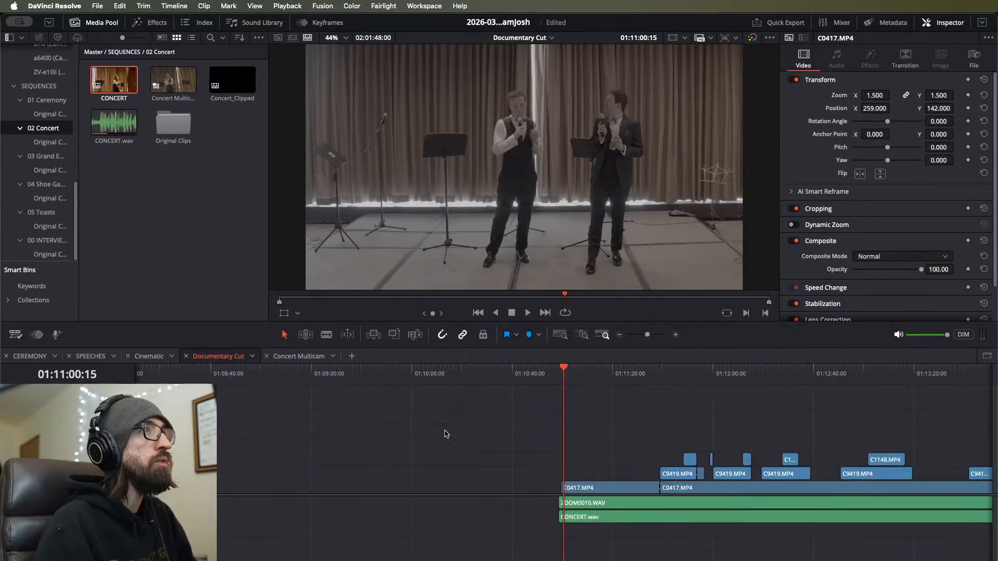
pyautogui.press('super+equal')
pyautogui.press('super+equal')
pyautogui.press('super+equal')
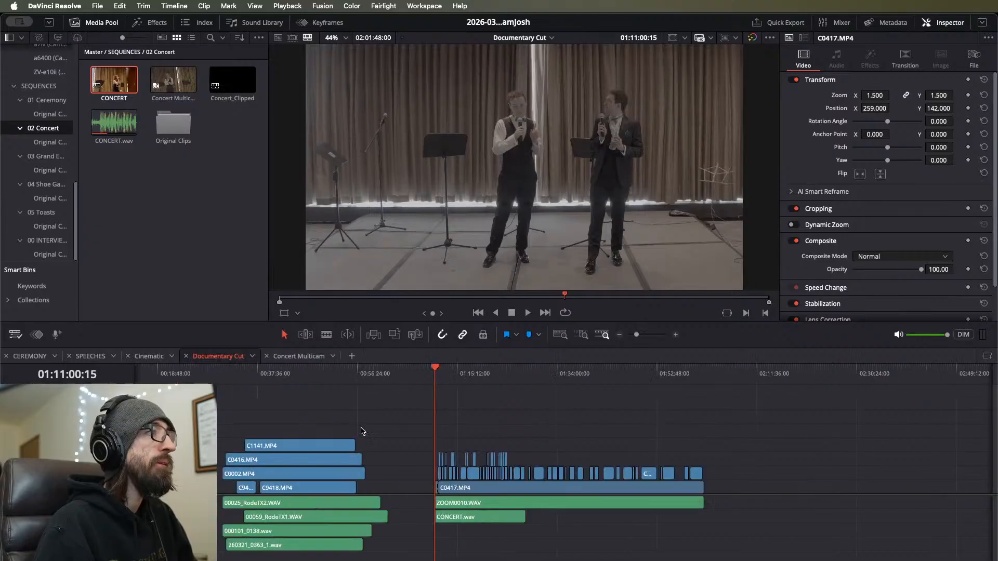
# Step: Open GrndEntrnc Multicam from the 03 Grand Entrance bin in the timeline to copy all its clips
pyautogui.click(162, 174)
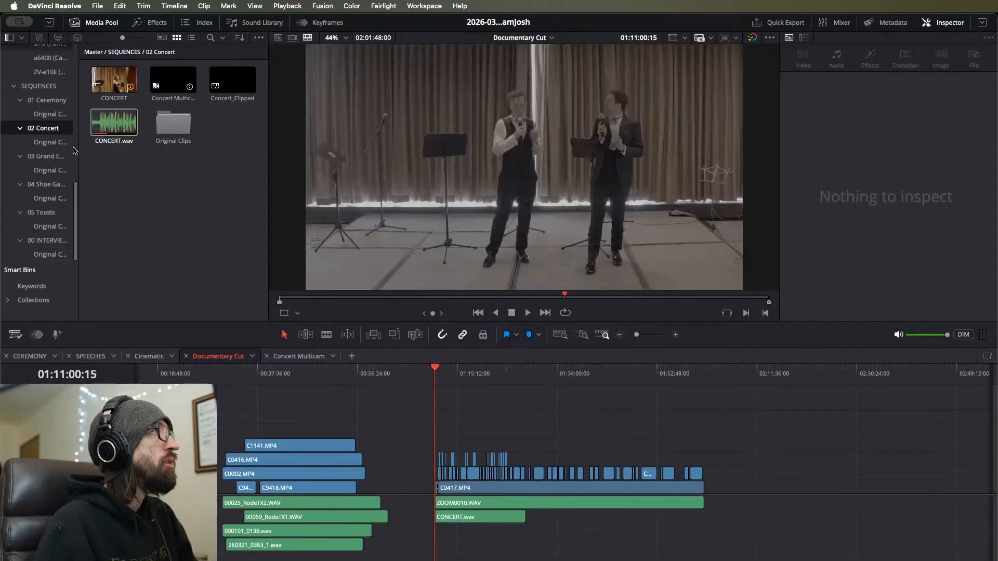
pyautogui.click(50, 157)
pyautogui.click(113, 81)
pyautogui.rightClick(115, 84)
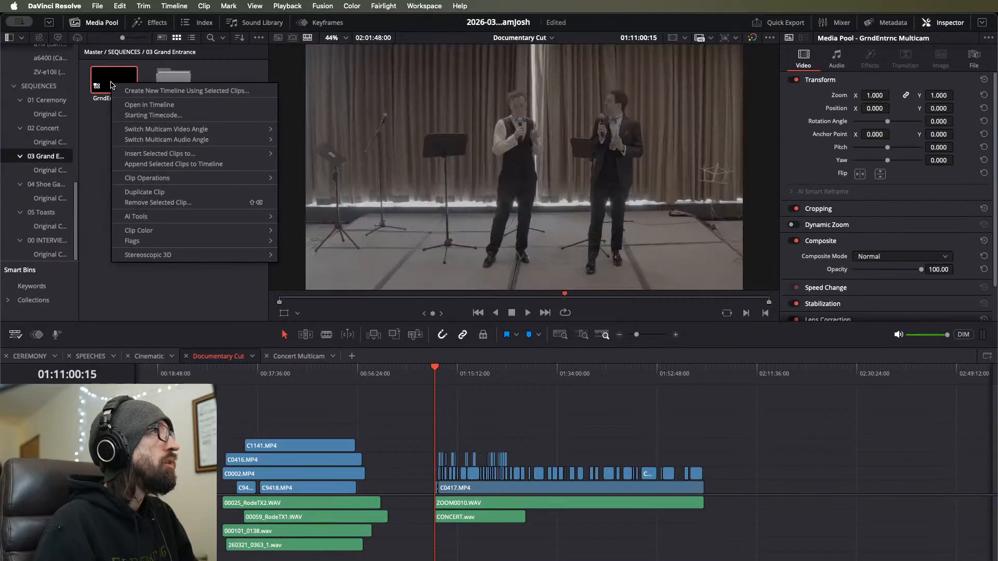
pyautogui.click(136, 105)
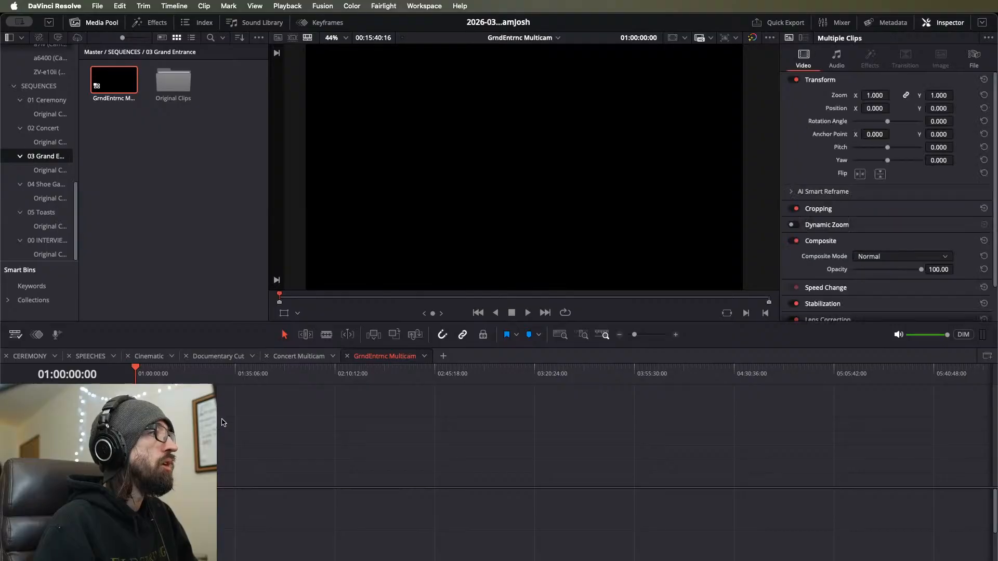
# Step: Paste the grand entrance clips into the Documentary Cut timeline, leaving a gap after the concert section
pyautogui.click(220, 358)
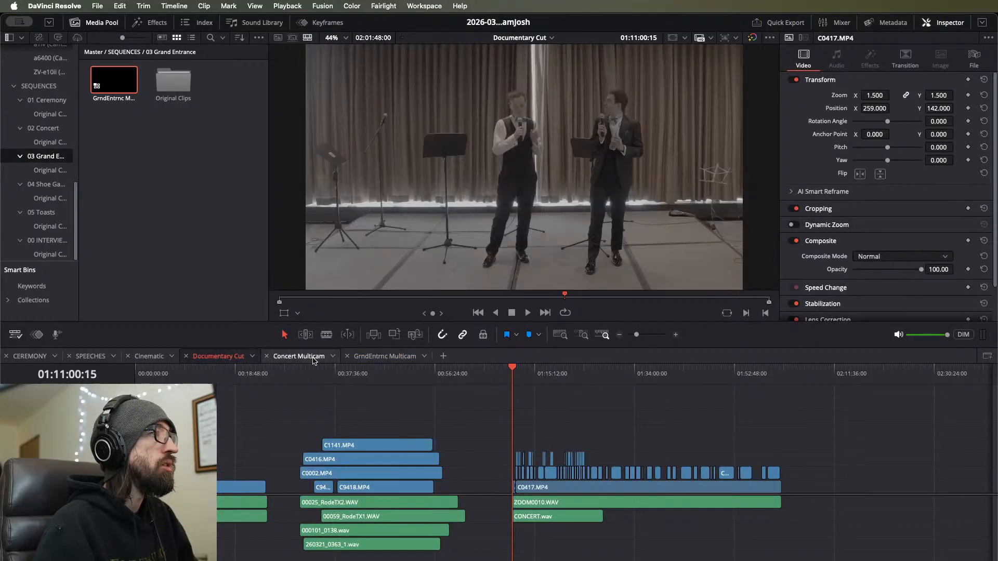
pyautogui.click(814, 379)
pyautogui.press('super+v')
pyautogui.scroll(-5, 683, 461)
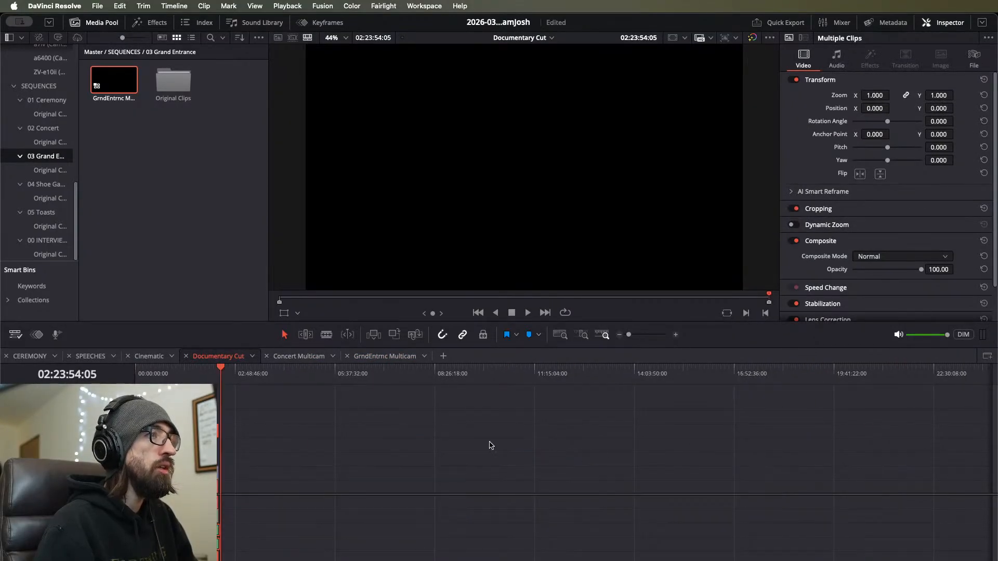
pyautogui.scroll(2, 489, 445)
# Step: Open ShGm Multicam from the 04 Shoe Game bin in the timeline to copy all its clips
pyautogui.click(38, 186)
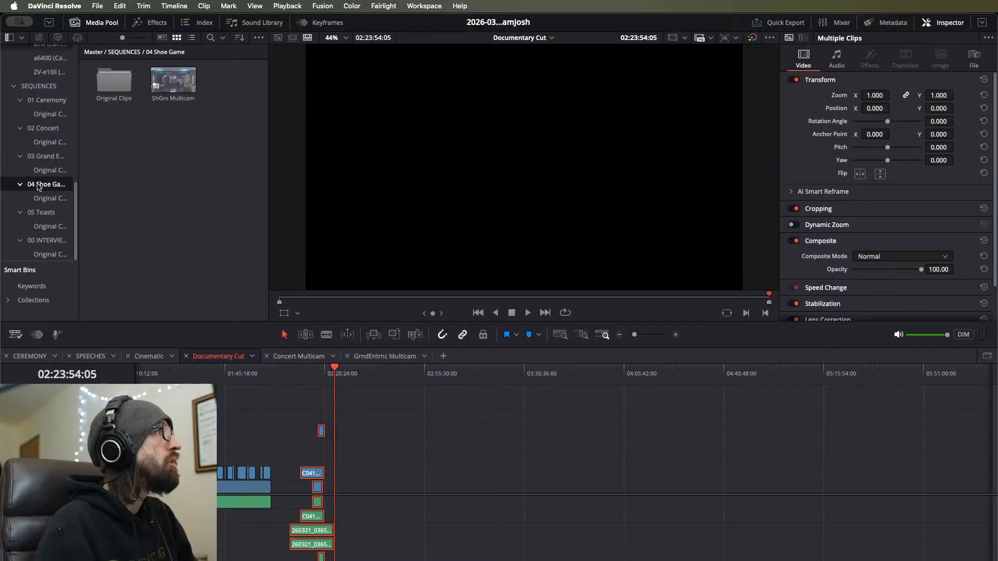
pyautogui.rightClick(175, 79)
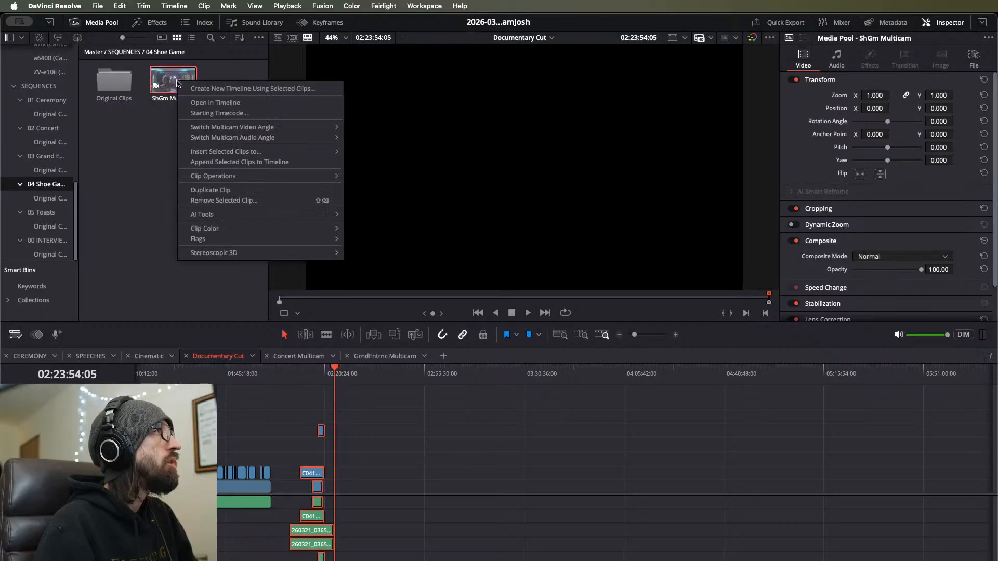
pyautogui.click(197, 103)
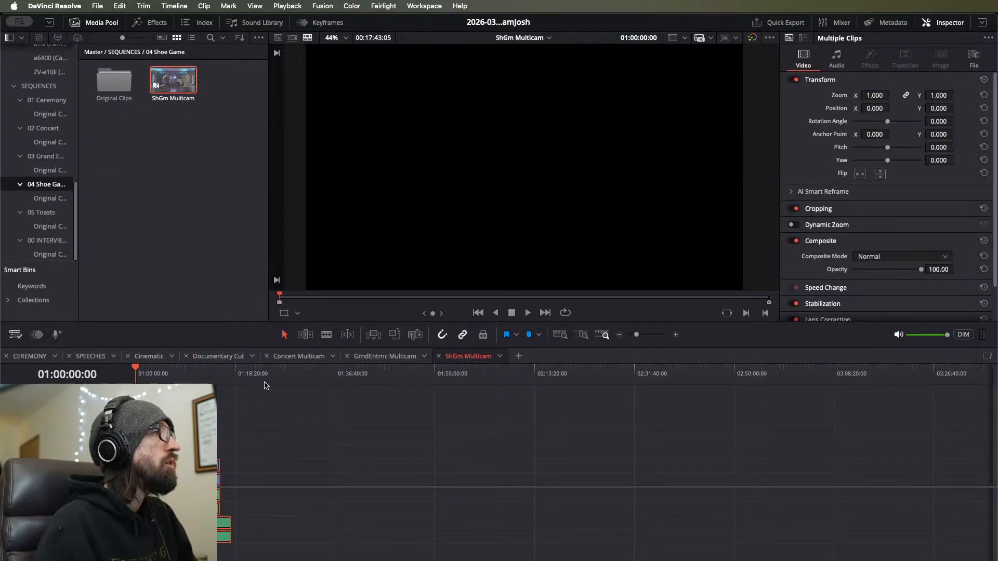
# Step: Close the open multicam timelines and paste the shoe game clips into Documentary Cut, leaving a gap after the grand entrance section
pyautogui.click(393, 356)
pyautogui.click(347, 357)
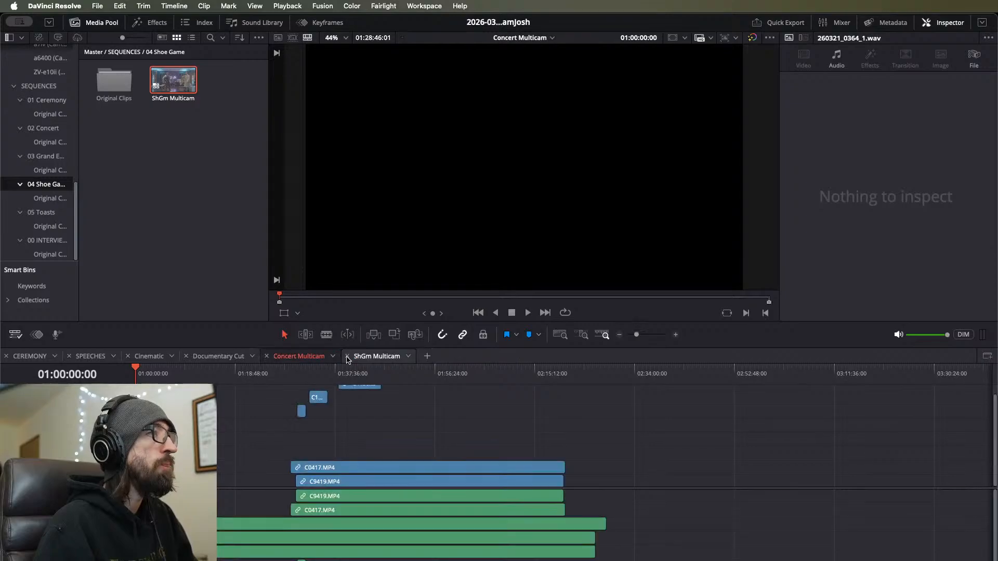
pyautogui.click(348, 357)
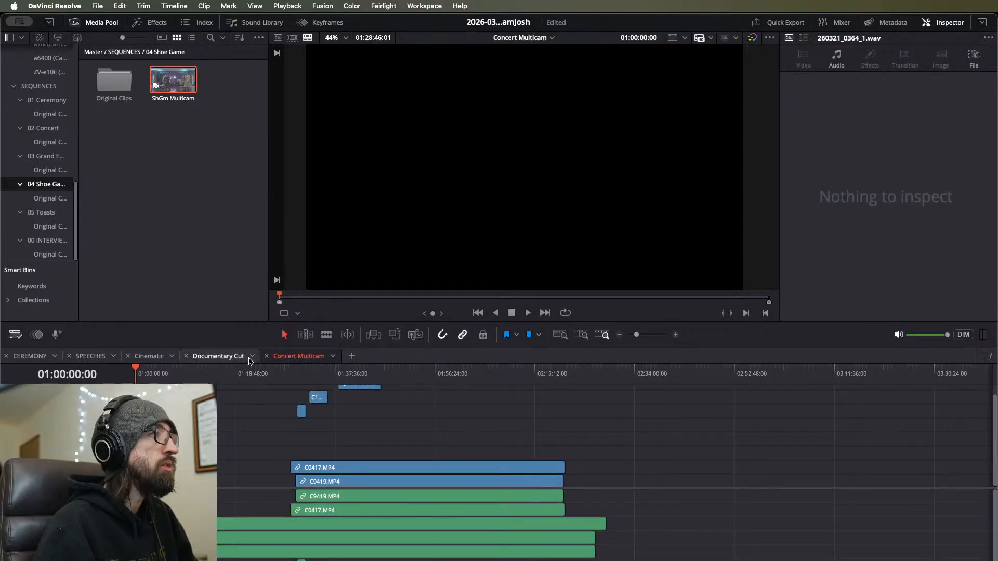
pyautogui.click(266, 356)
pyautogui.click(581, 373)
pyautogui.moveTo(581, 373); pyautogui.dragTo(574, 373)
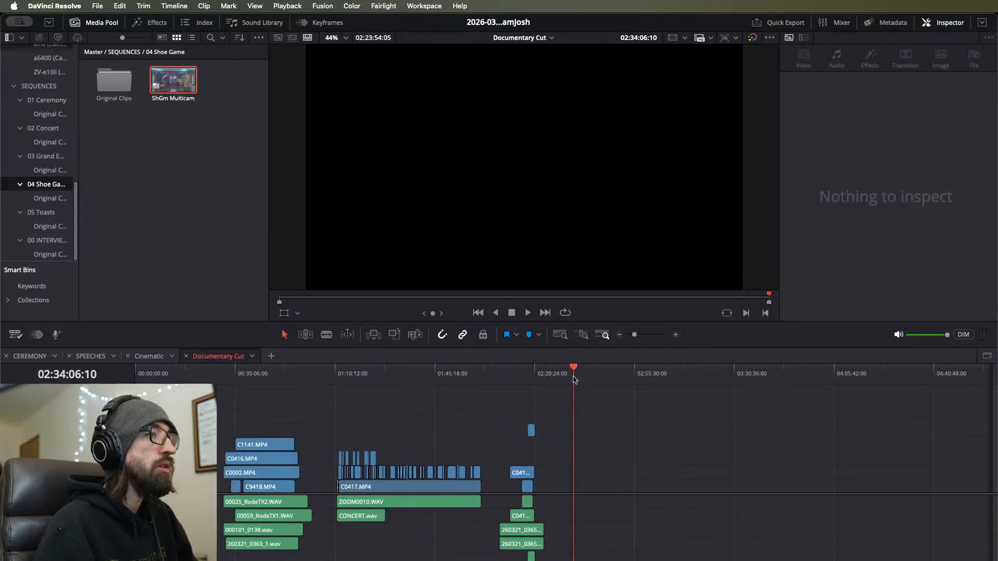
pyautogui.hotkey('ctrl', 'v')
# Step: Open the SPEECHES timeline from the 05 Toasts bin and select all clips below the adjustment clip to copy them
pyautogui.click(41, 213)
pyautogui.click(224, 217)
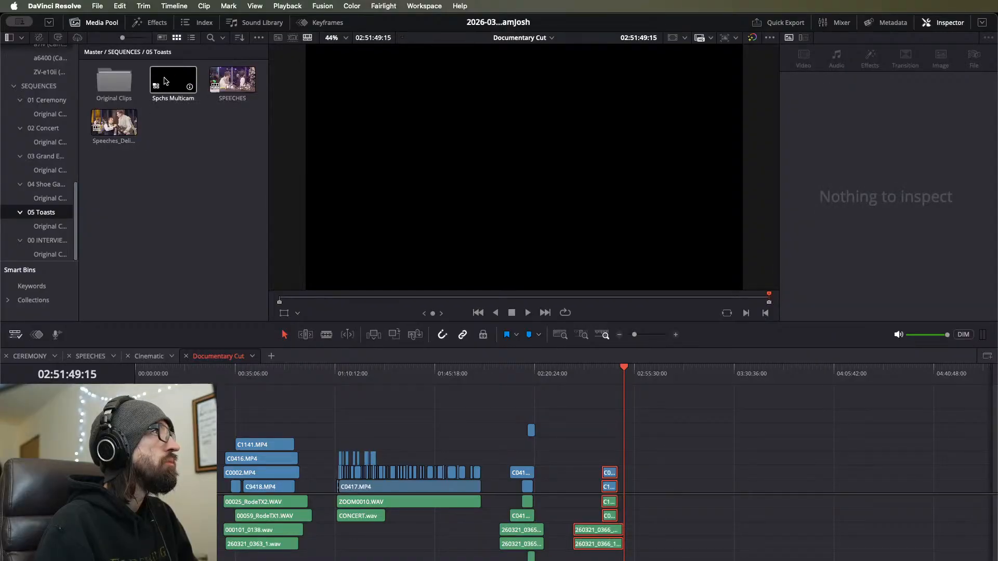
pyautogui.rightClick(229, 79)
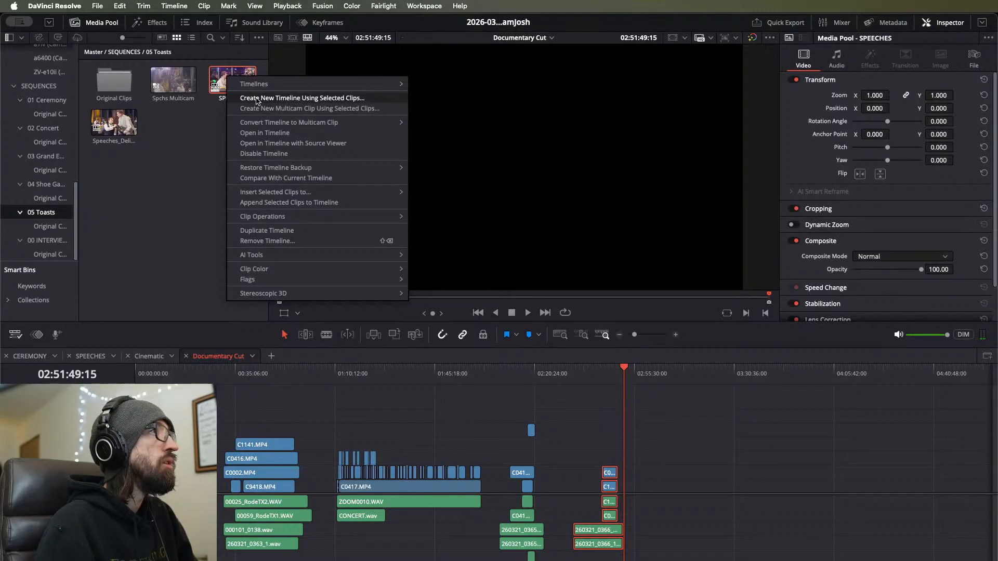
pyautogui.click(233, 83)
pyautogui.doubleClick(232, 83)
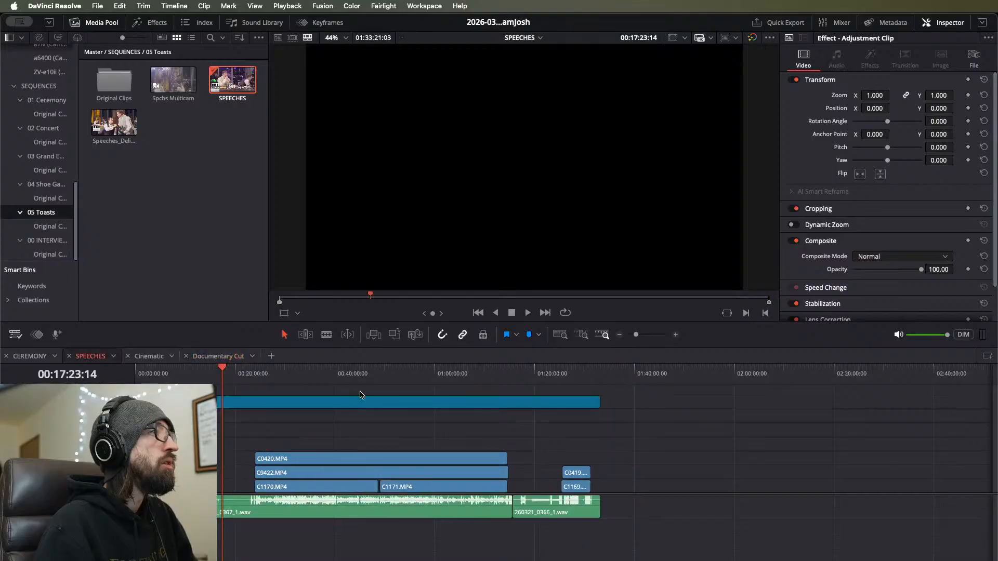
pyautogui.moveTo(623, 426); pyautogui.dragTo(219, 550)
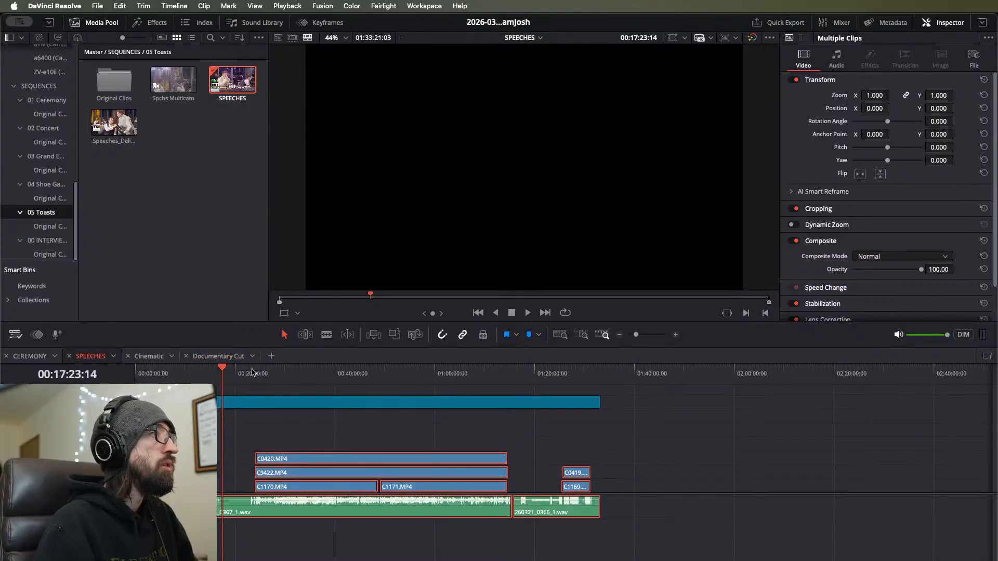
# Step: Paste the speech clips into Documentary Cut after the shoe game section
pyautogui.click(224, 356)
pyautogui.click(644, 378)
pyautogui.press('cmd+v')
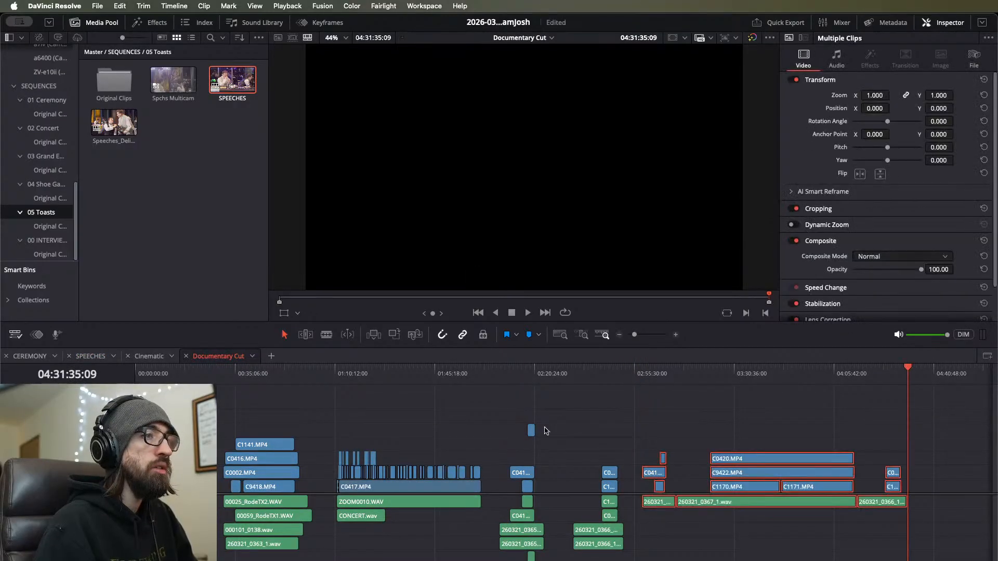
pyautogui.hscroll(10, 545, 430)
pyautogui.scroll(-5, 382, 456)
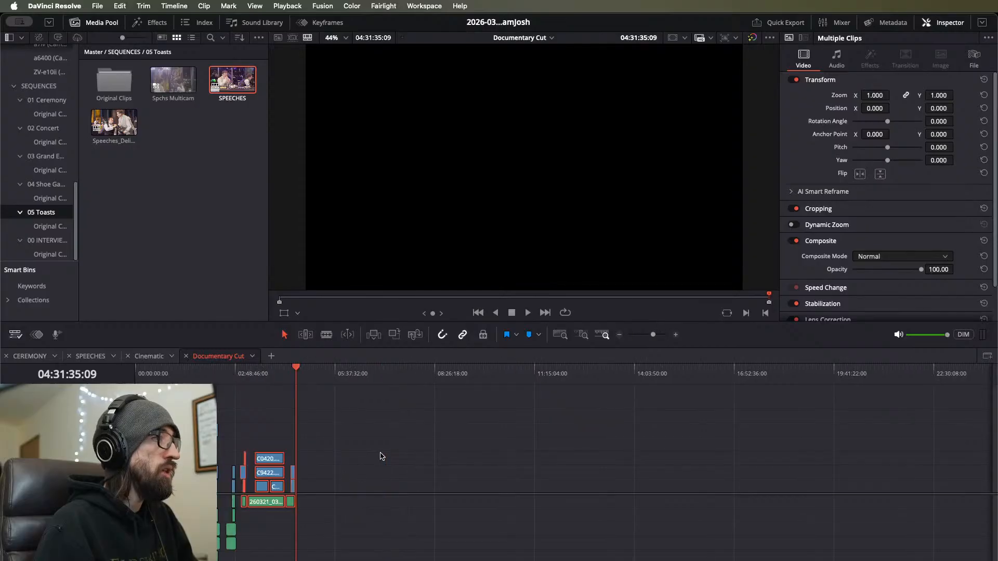
pyautogui.click(254, 438)
pyautogui.scroll(5, 253, 439)
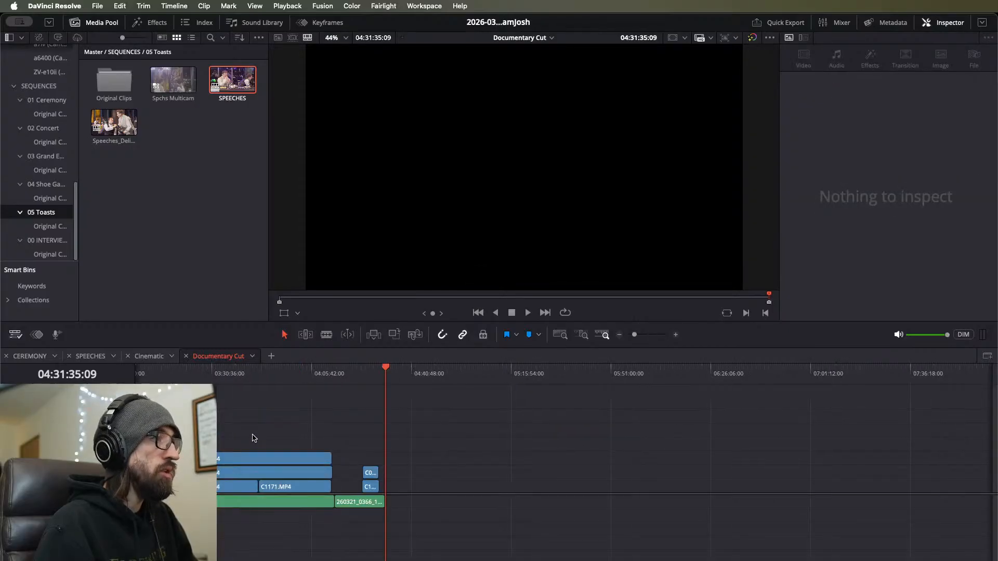
pyautogui.scroll(-6, 253, 439)
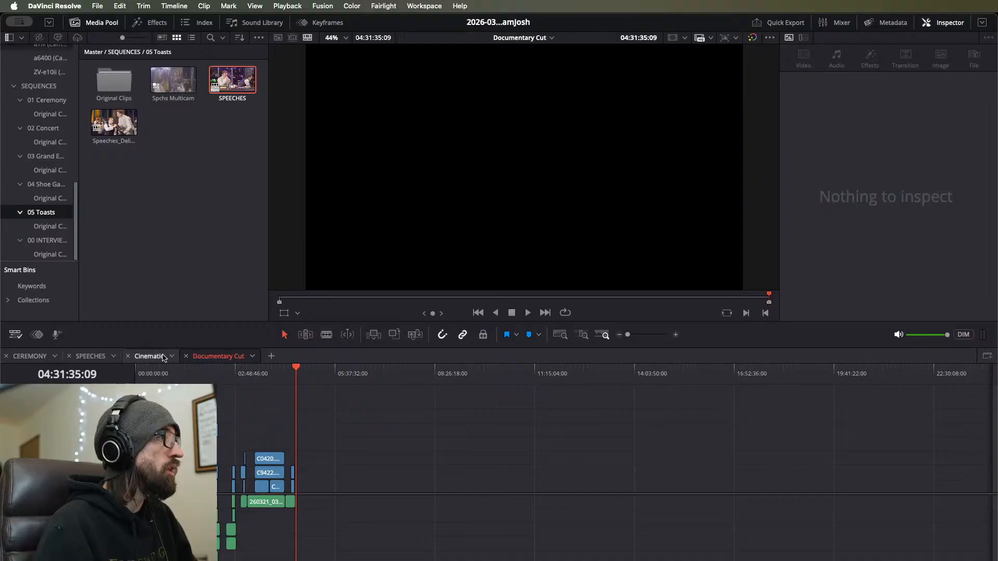
# Step: Undo the speeches, shoe game and grand entrance pastes in Documentary Cut
pyautogui.press('super+z')
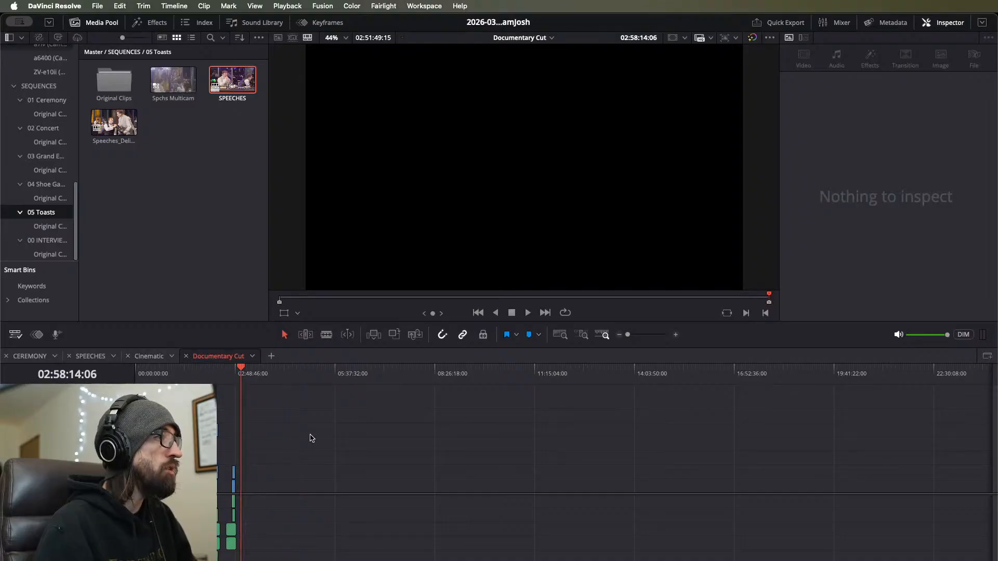
pyautogui.scroll(5, 299, 452)
pyautogui.press('super+z')
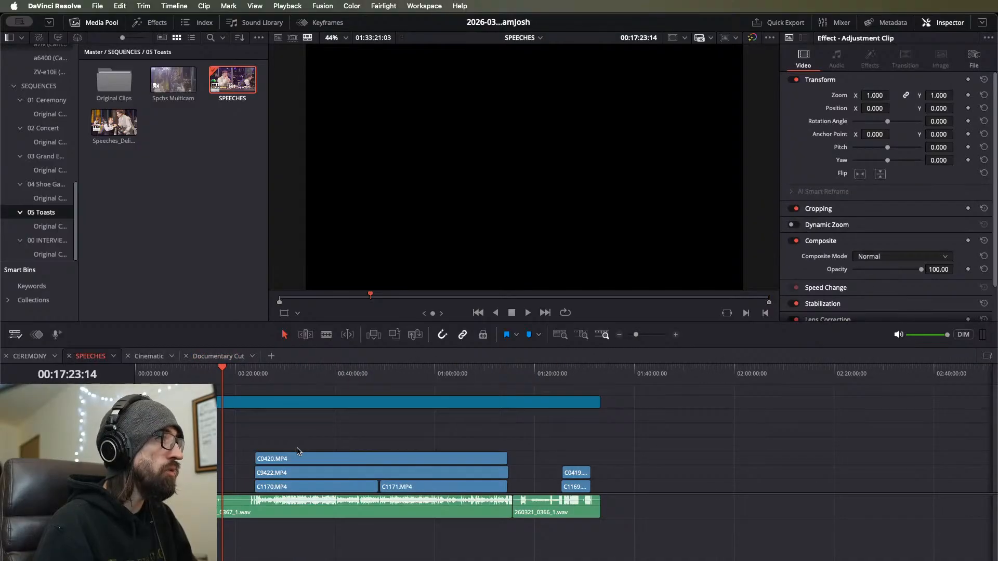
pyautogui.press('super+z')
pyautogui.press('super+z')
pyautogui.press('super+z')
pyautogui.press('super+z')
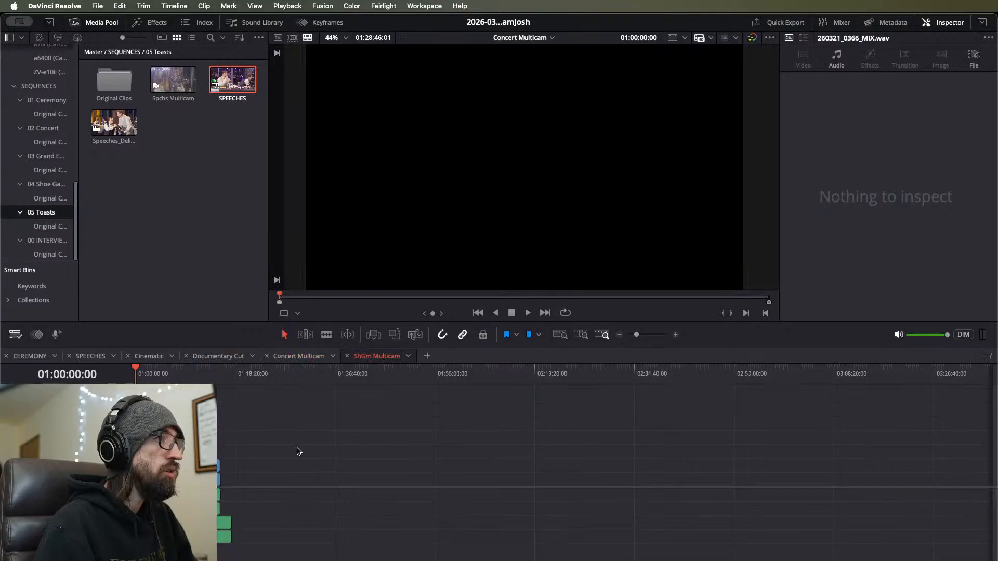
pyautogui.press('super+z')
pyautogui.press('super+z')
pyautogui.press('super+z')
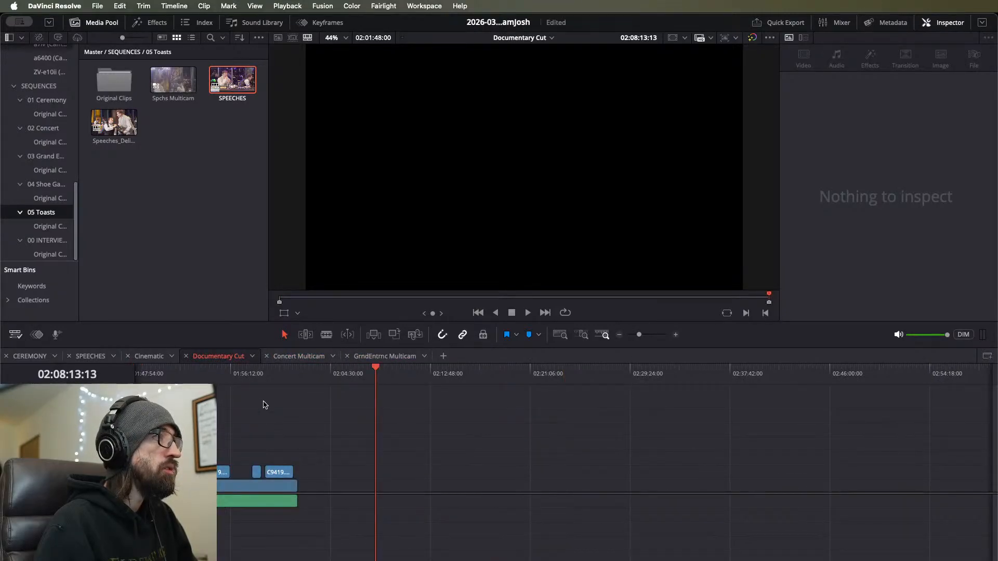
pyautogui.scroll(-5, 218, 406)
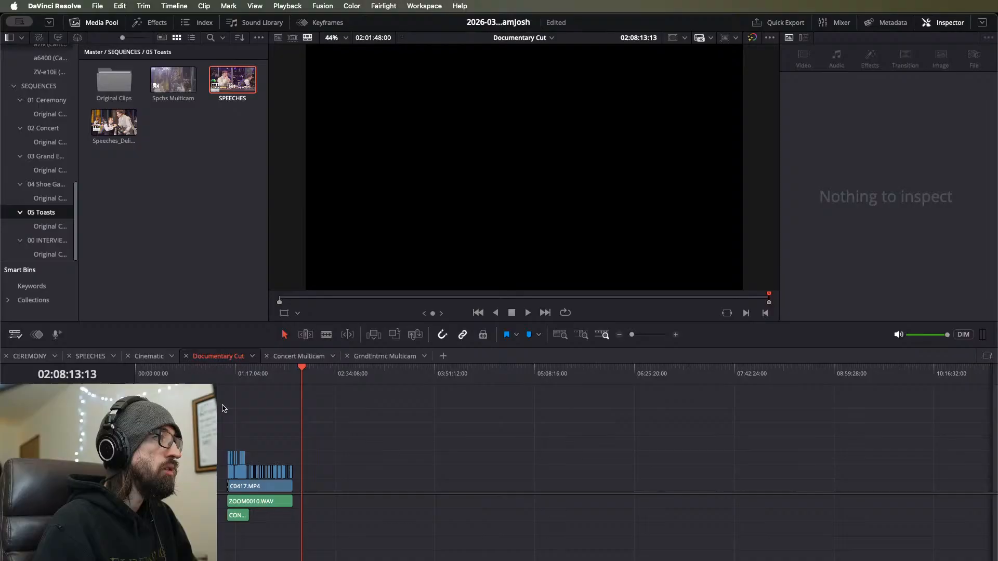
# Step: Play the opening interview section of Documentary Cut to check its picture and sound
pyautogui.click(179, 377)
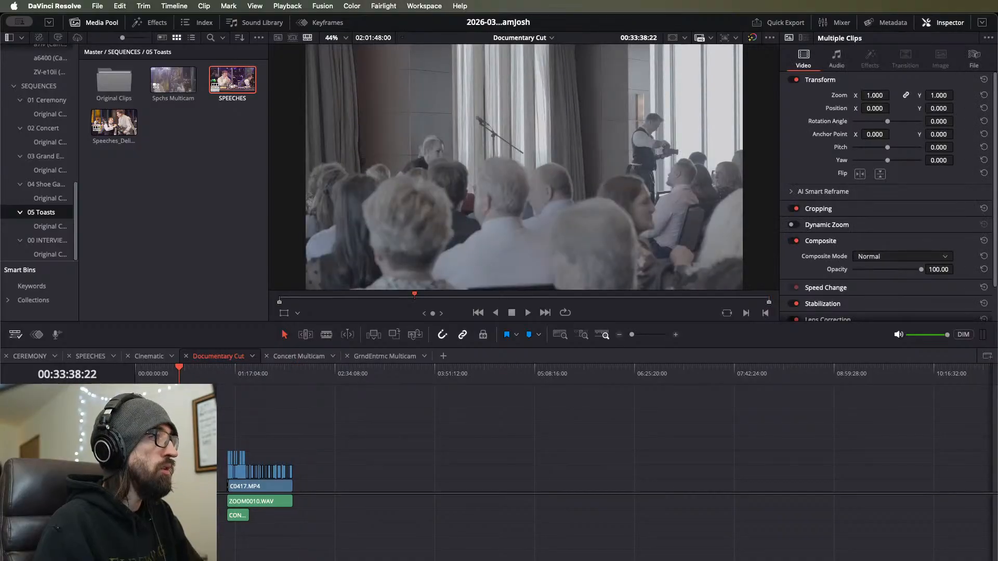
pyautogui.click(136, 376)
pyautogui.scroll(8, 245, 497)
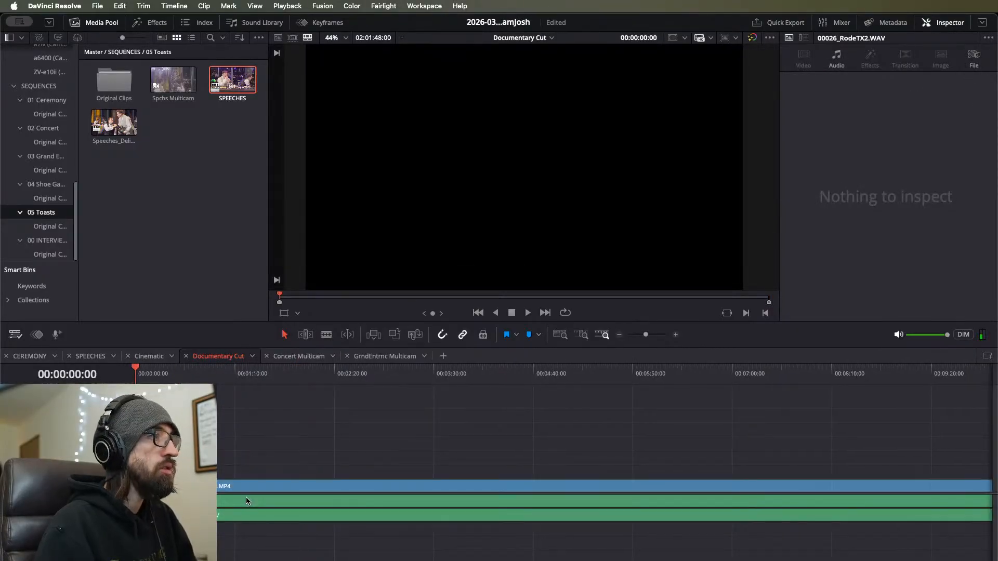
pyautogui.press('space')
pyautogui.click(198, 376)
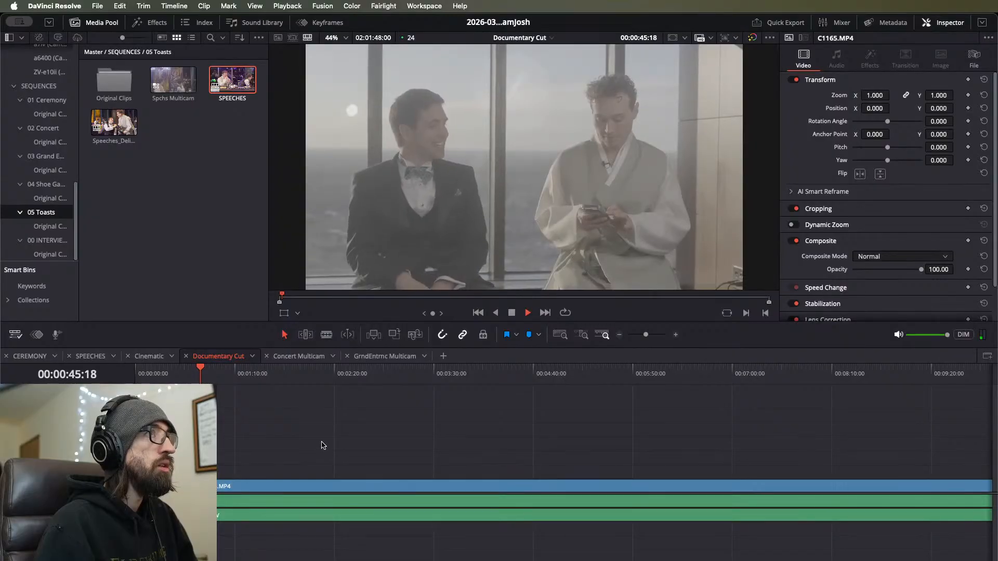
pyautogui.scroll(-4, 324, 450)
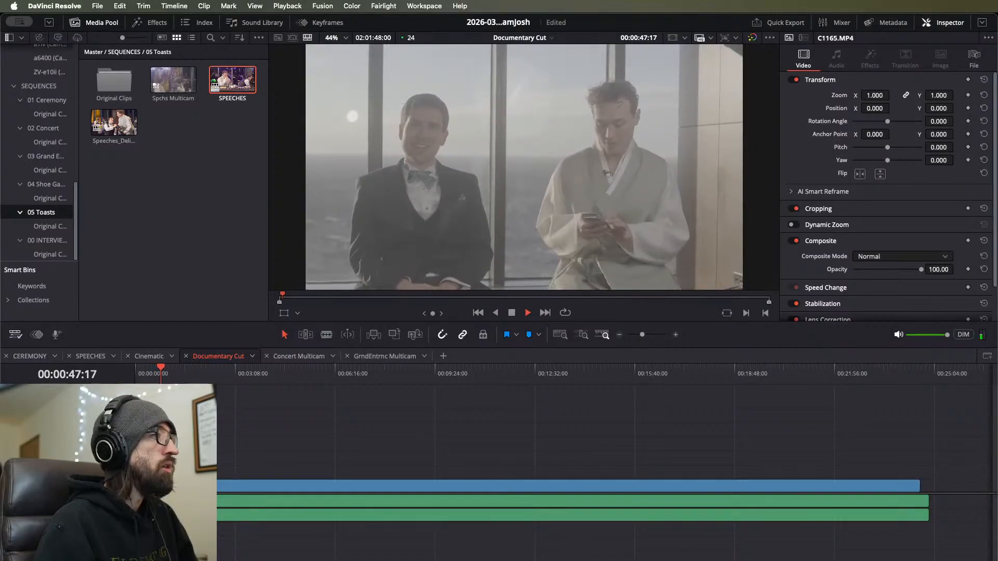
# Step: Change the track setup of the interview's first audio track in Documentary Cut
pyautogui.rightClick(120, 507)
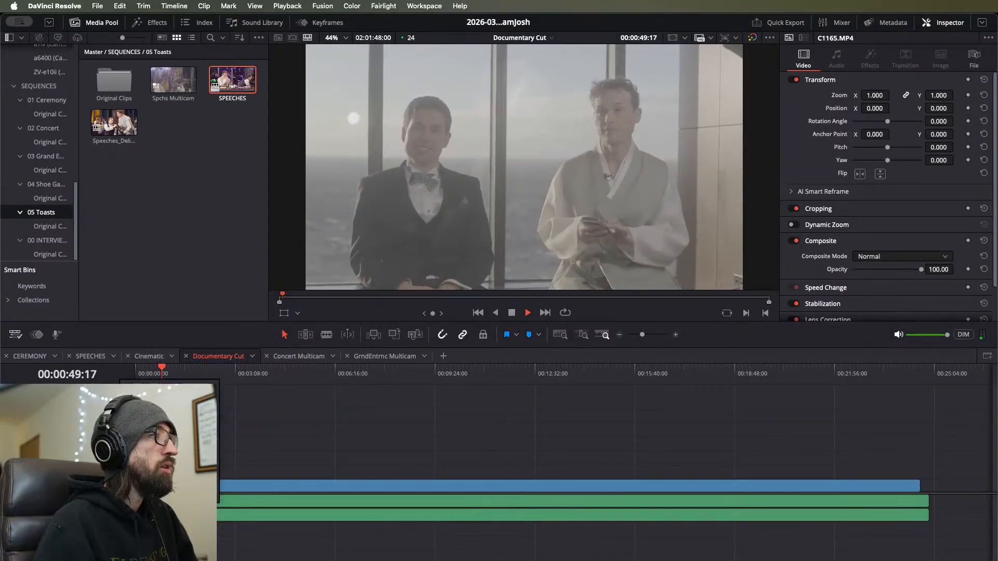
pyautogui.moveTo(182, 472)
pyautogui.click(240, 470)
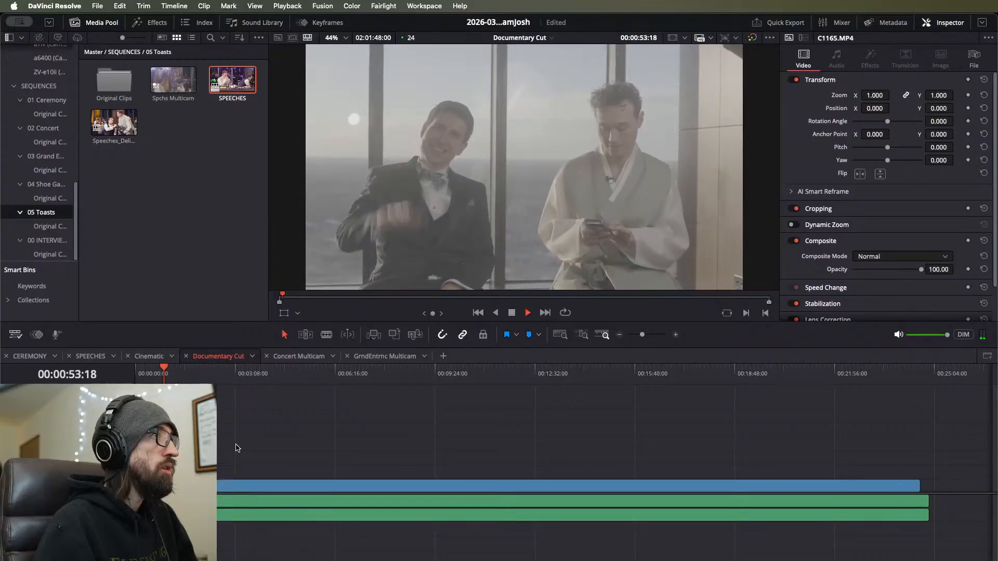
pyautogui.scroll(-10, 245, 470)
pyautogui.hotkey('shift', 'z')
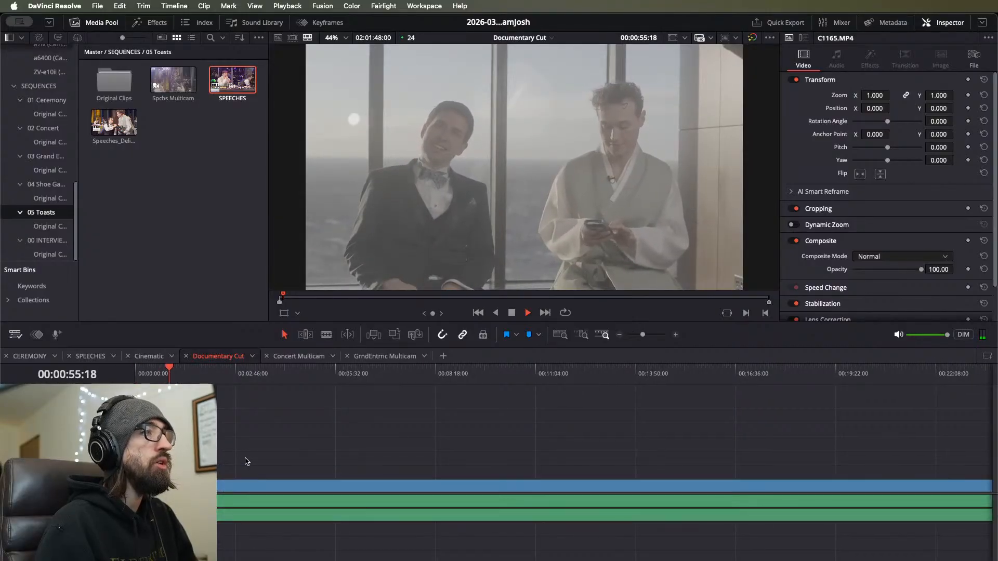
# Step: Enlarge the audio tracks in Documentary Cut to show their waveforms, and close the Concert and GrndEntrnc multicam timelines
pyautogui.press('space')
pyautogui.scroll(4, 273, 556)
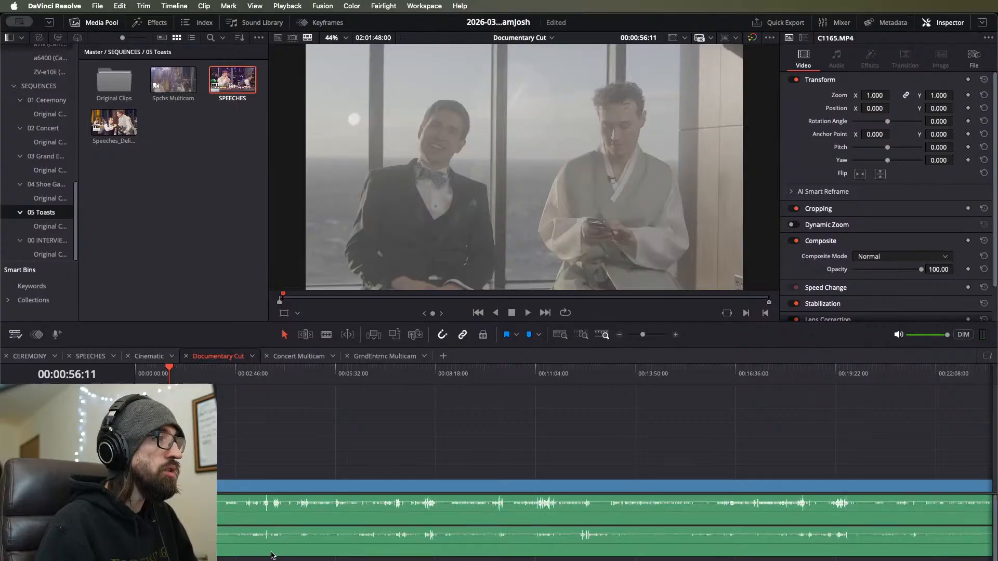
pyautogui.scroll(-2, 273, 556)
pyautogui.scroll(2, 273, 556)
pyautogui.scroll(-4, 273, 556)
pyautogui.scroll(1, 273, 556)
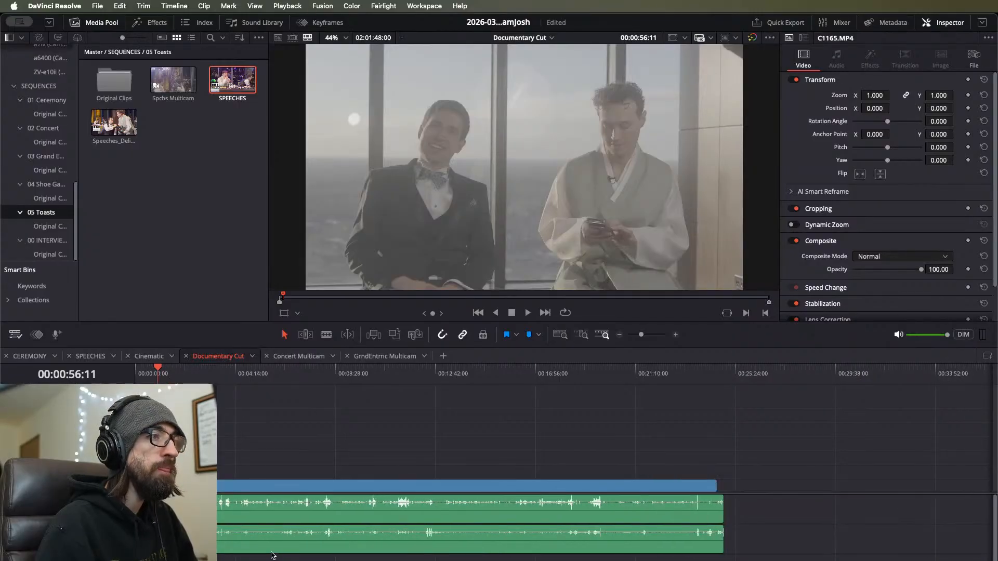
pyautogui.press('space')
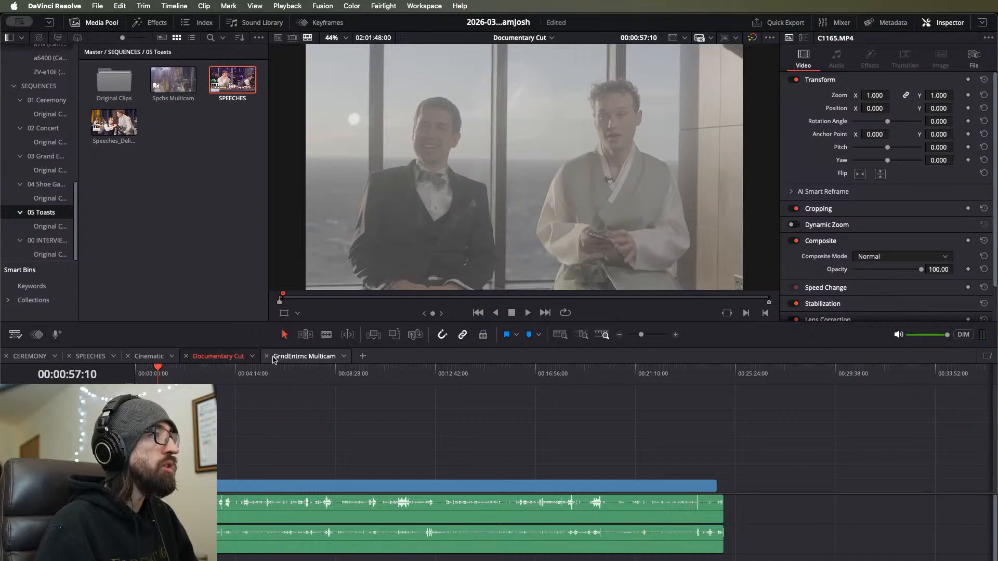
# Step: Switch to the Cinematic timeline and change the track setup of its interview audio
pyautogui.click(136, 357)
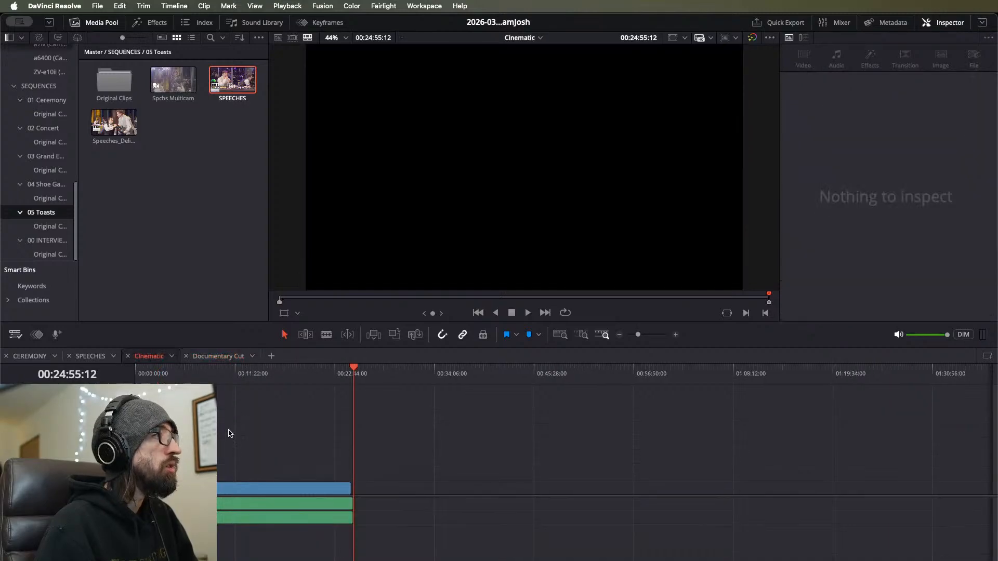
pyautogui.click(201, 371)
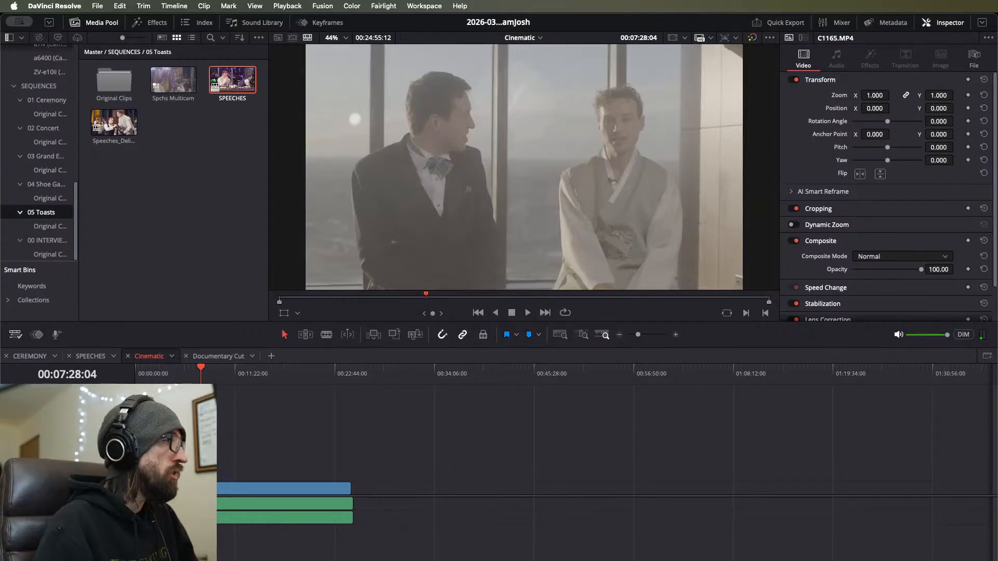
pyautogui.moveTo(177, 474)
pyautogui.click(234, 474)
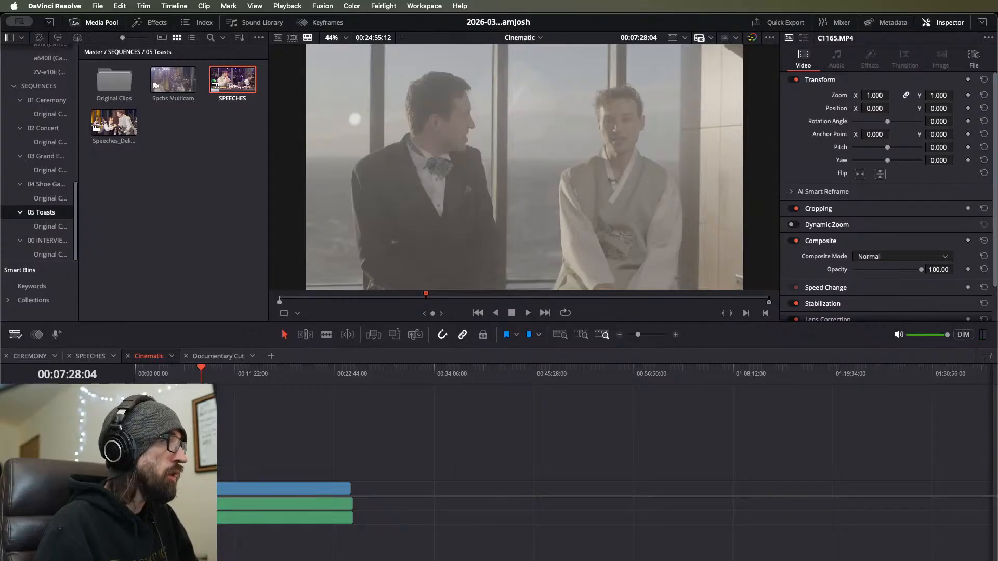
pyautogui.rightClick(244, 487)
pyautogui.click(259, 487)
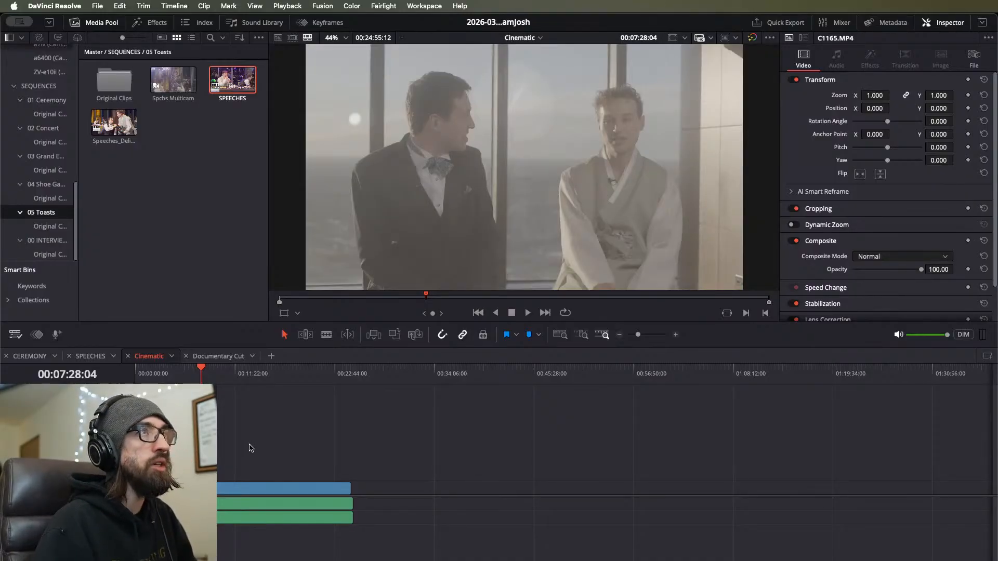
# Step: Move the playhead in the Cinematic timeline to 00:03:49:11 in the interview
pyautogui.press('super+equal')
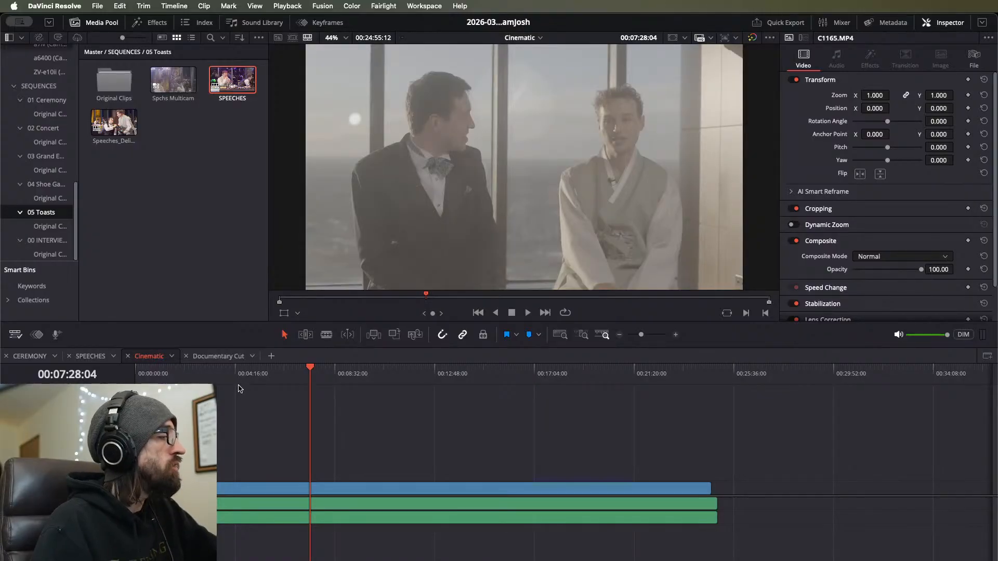
pyautogui.moveTo(245, 384); pyautogui.dragTo(225, 386)
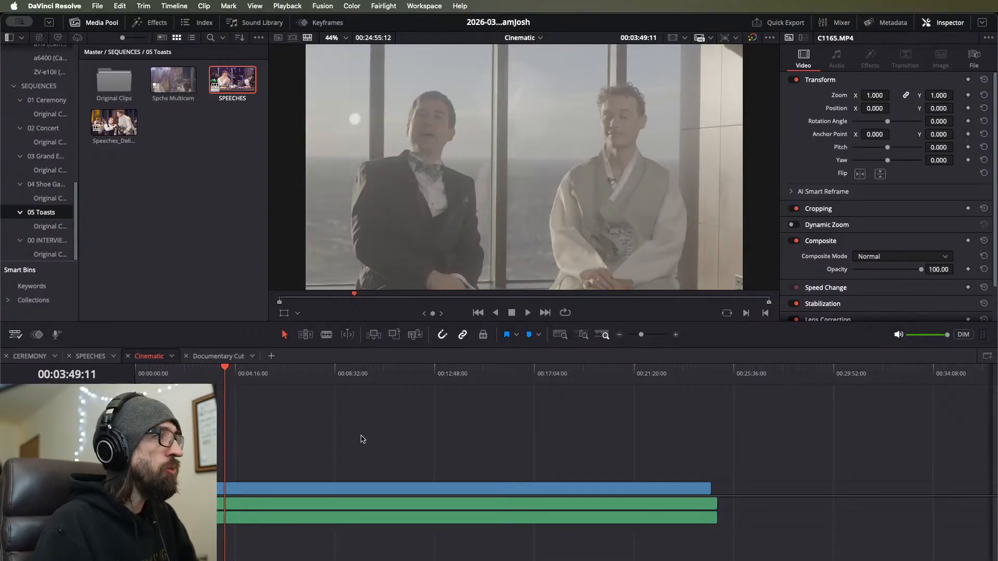
pyautogui.scroll(-3, 359, 442)
pyautogui.scroll(2, 357, 445)
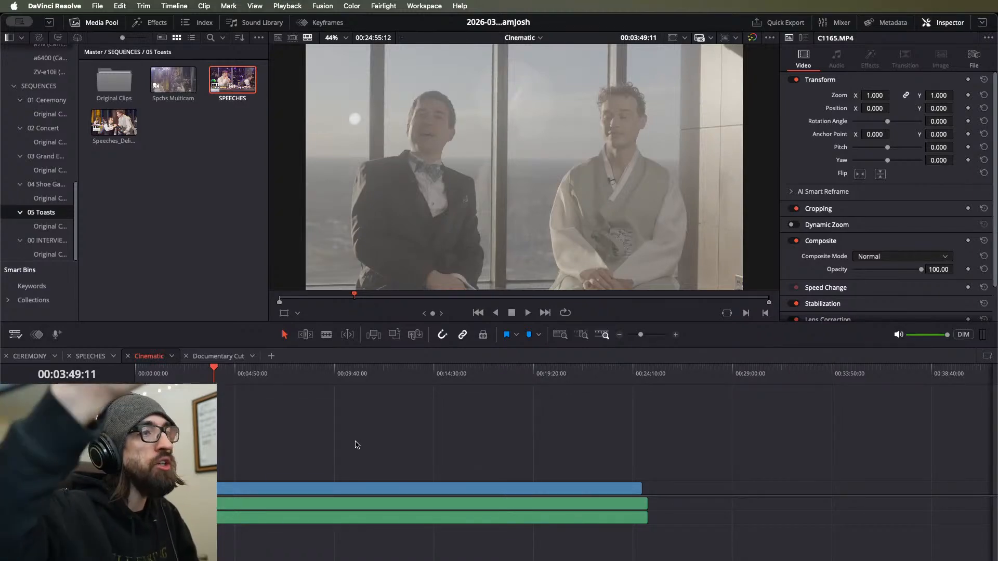
pyautogui.click(218, 356)
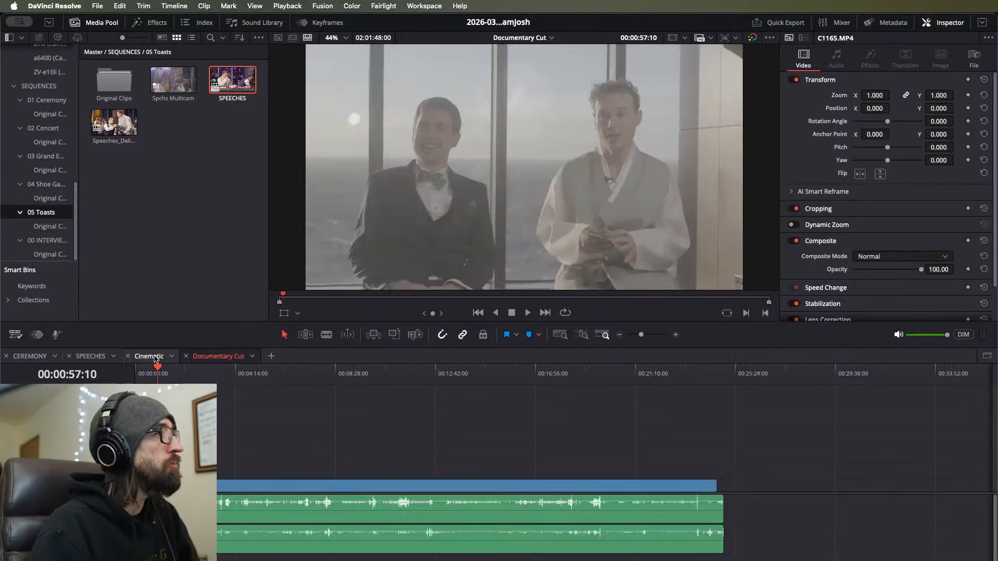
pyautogui.click(136, 357)
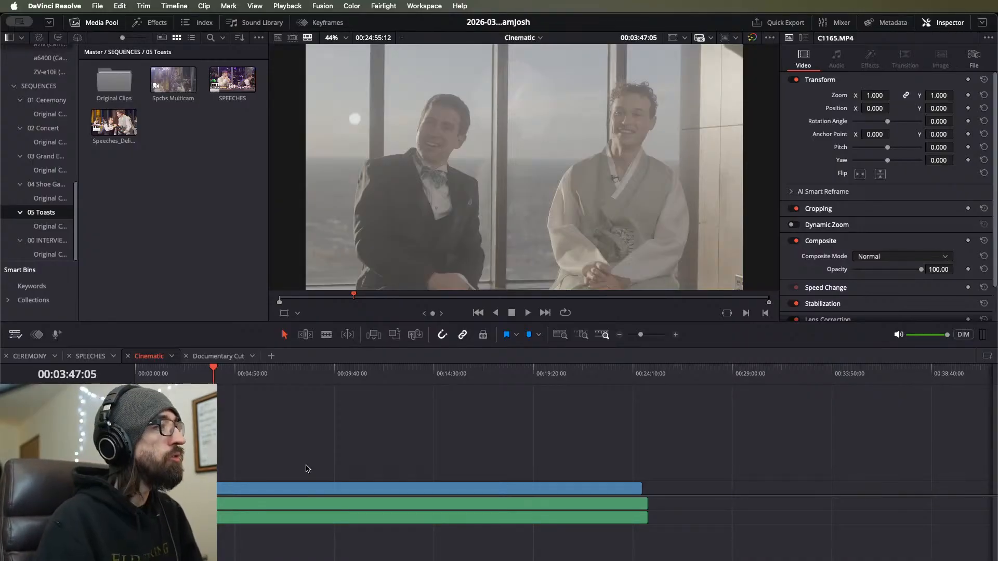
pyautogui.click(146, 258)
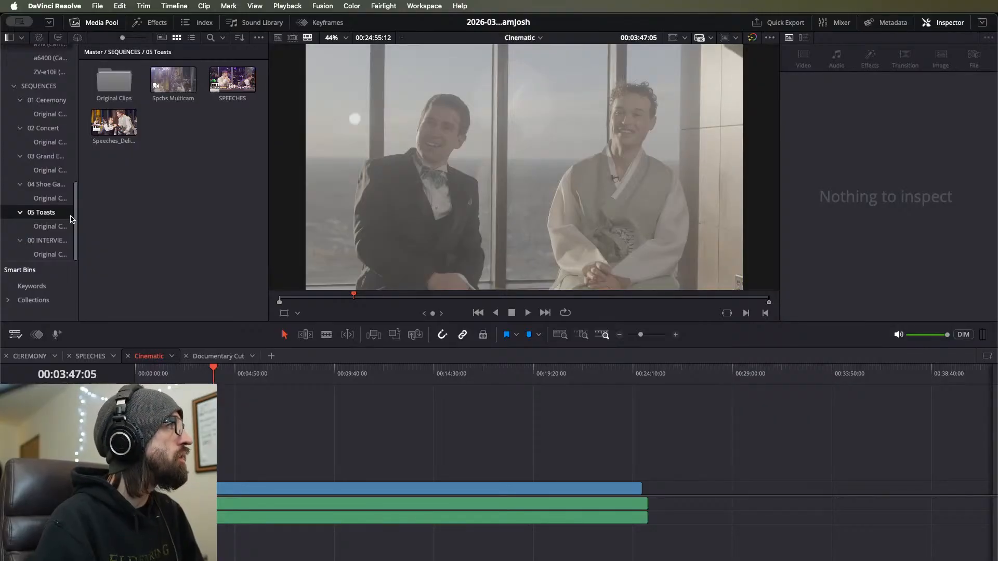
# Step: Open the CEREMONY timeline, move the playhead to 00:06:21:07 and enlarge its audio tracks to show the waveforms
pyautogui.click(30, 356)
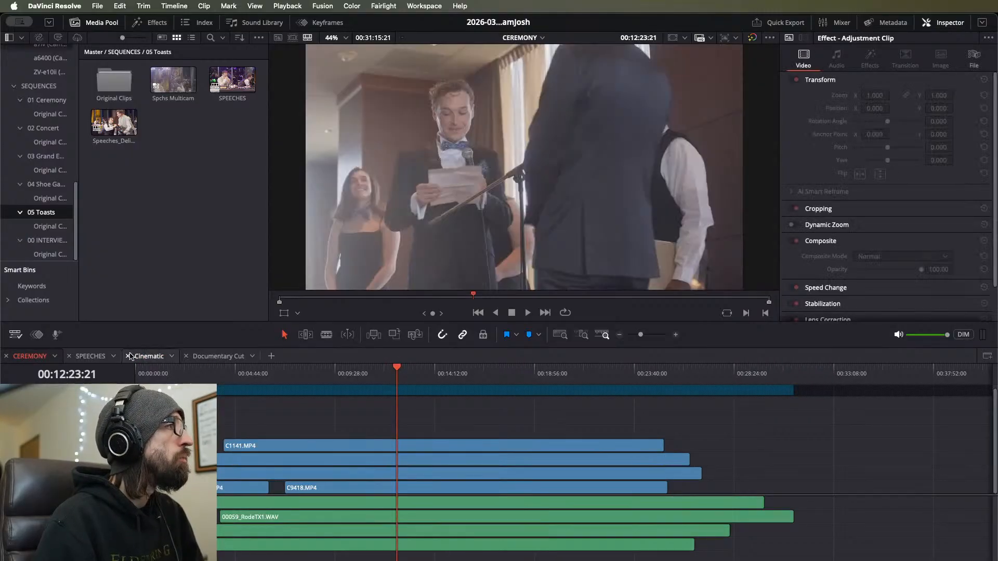
pyautogui.moveTo(202, 381); pyautogui.dragTo(125, 381)
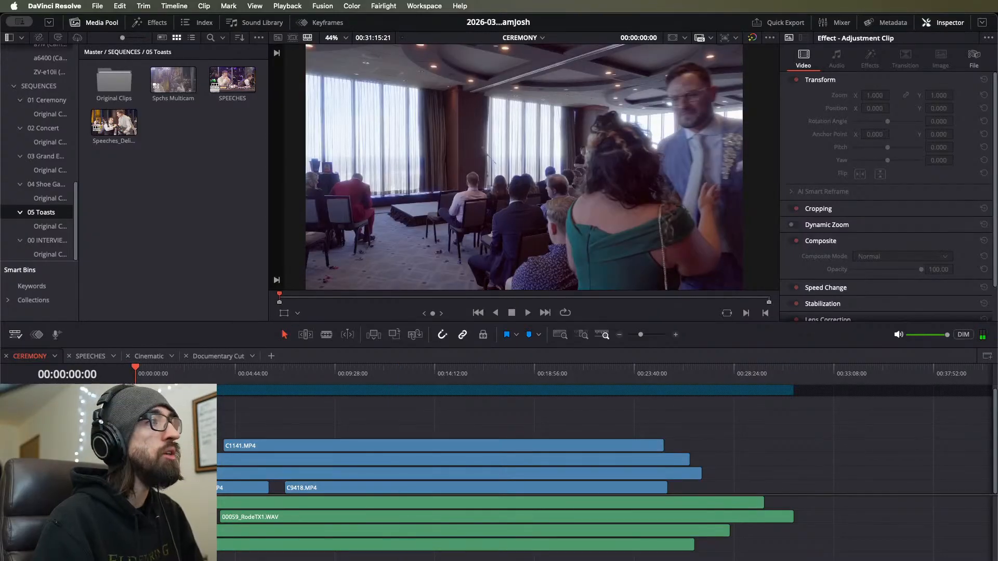
pyautogui.press('super+equal')
pyautogui.press('super+equal')
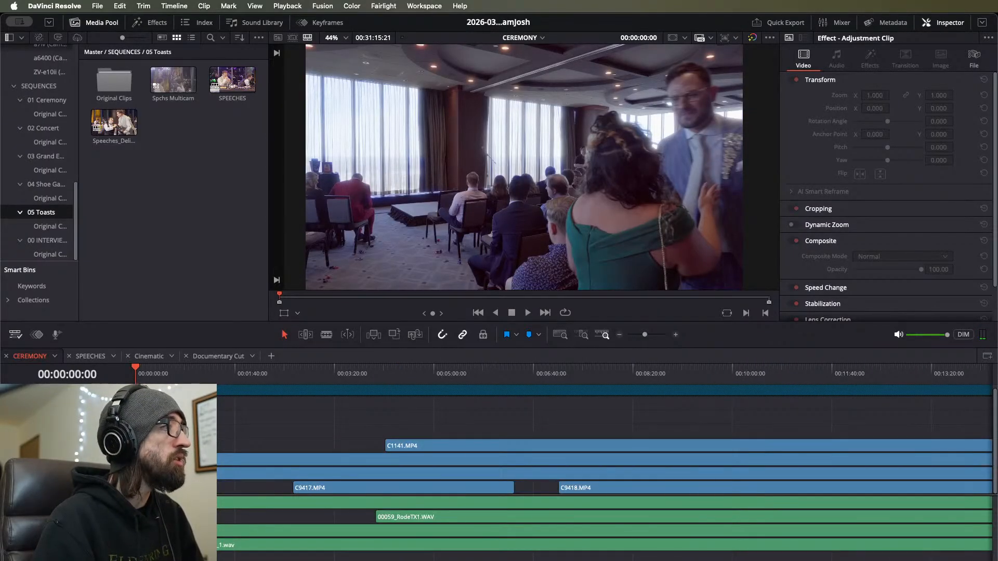
pyautogui.moveTo(226, 376); pyautogui.dragTo(515, 385)
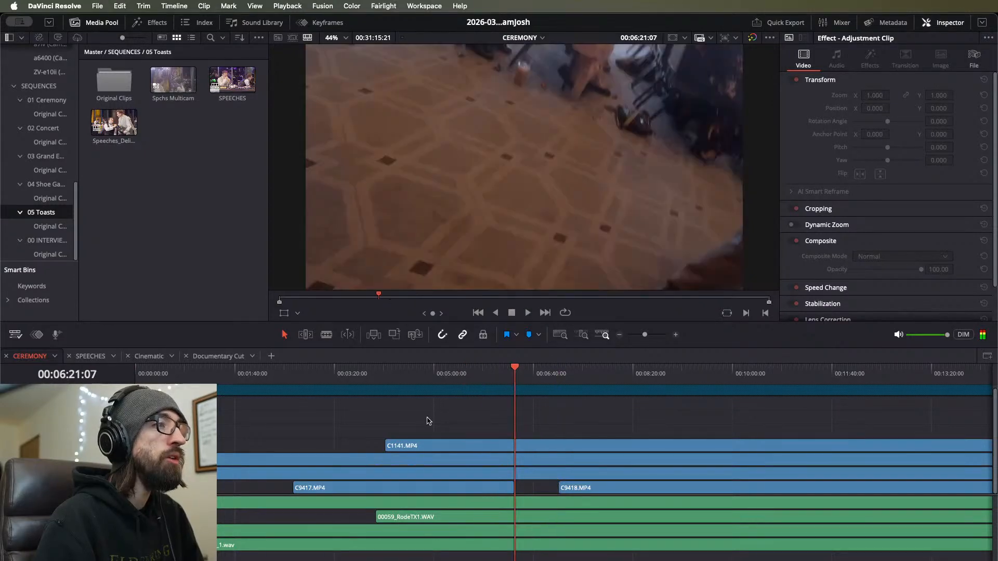
pyautogui.scroll(2, 425, 528)
pyautogui.scroll(2, 434, 531)
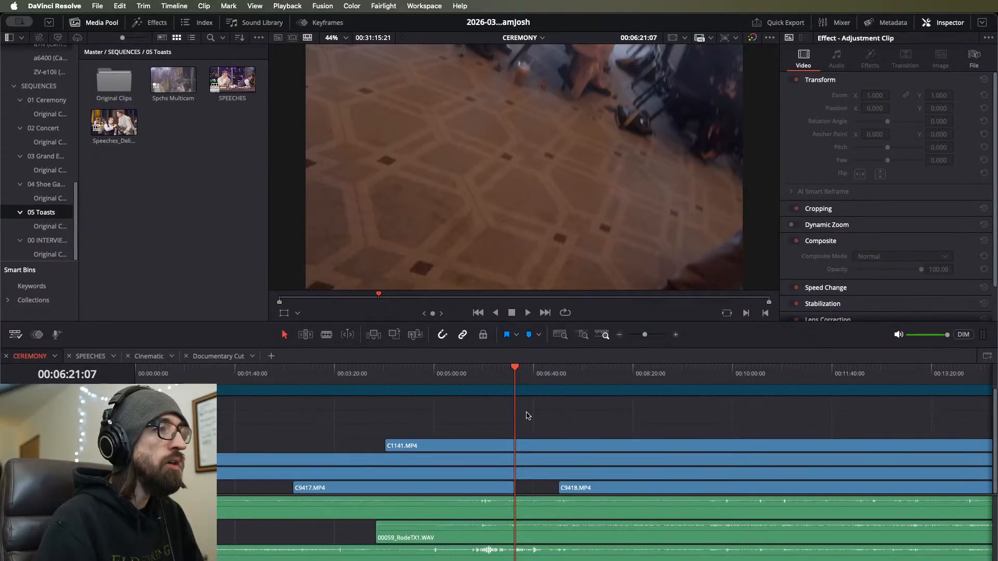
# Step: Play the ceremony around 00:05:52 to 00:05:55 to locate where the first usable passage begins
pyautogui.press('space')
pyautogui.press('super+equal')
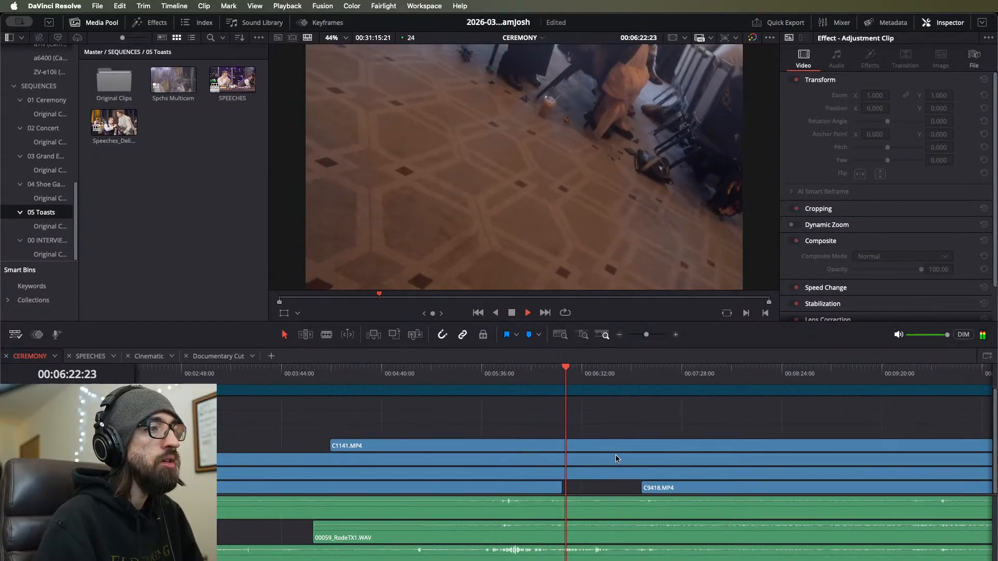
pyautogui.press('super+equal')
pyautogui.moveTo(498, 377); pyautogui.dragTo(479, 376)
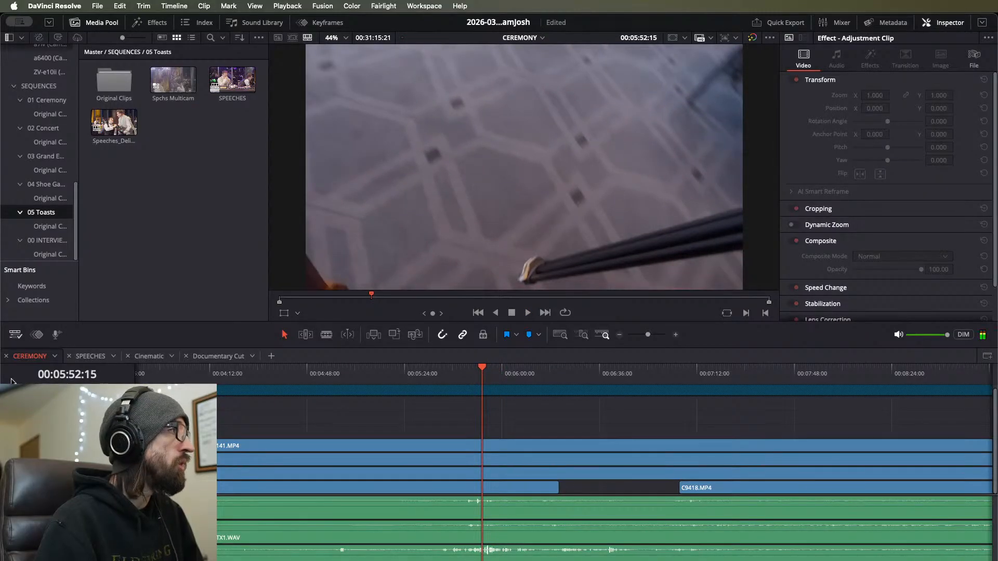
pyautogui.press('space')
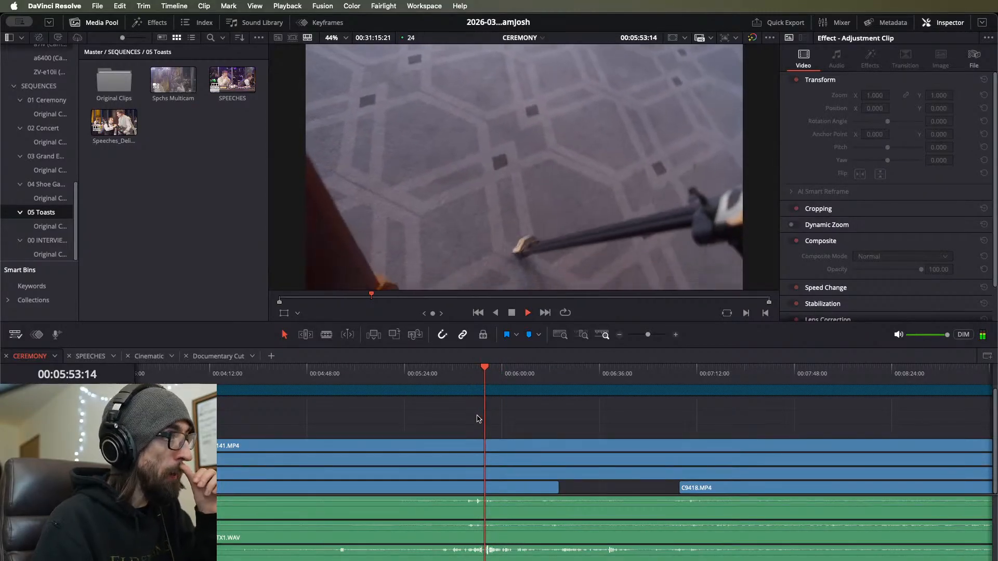
pyautogui.press('super+equal')
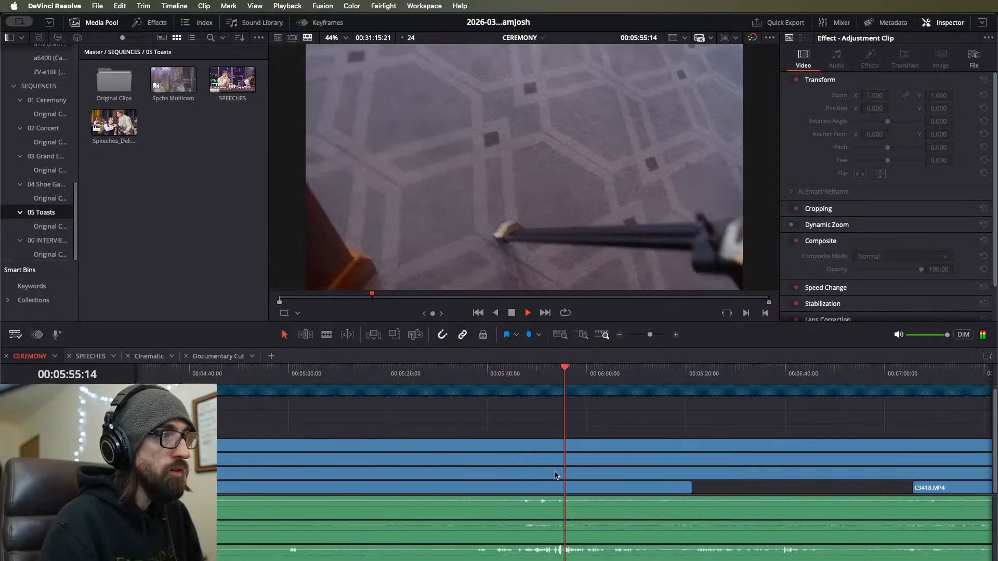
pyautogui.scroll(2, 634, 448)
pyautogui.press('space')
pyautogui.click(550, 378)
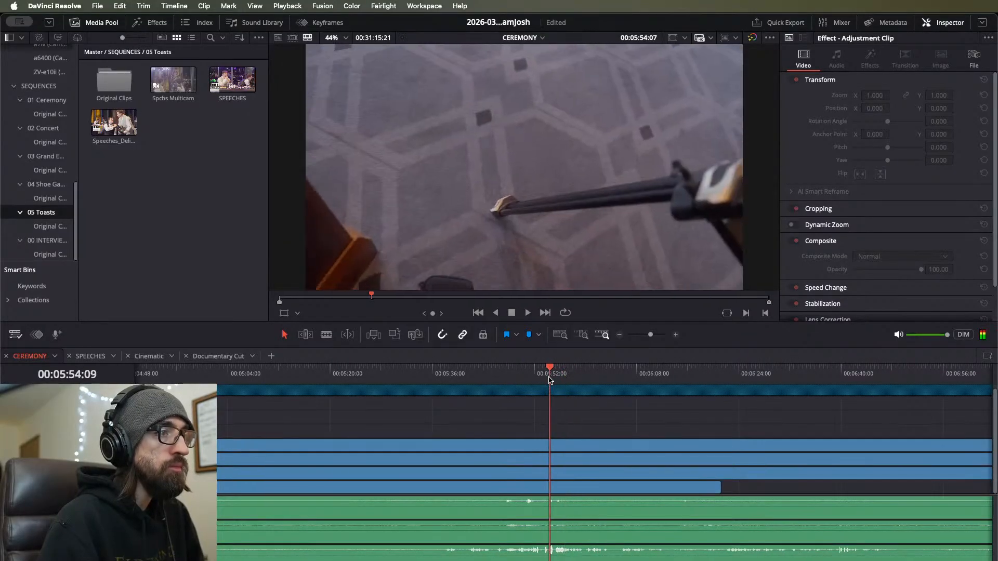
pyautogui.scroll(7, 554, 386)
pyautogui.press('space')
pyautogui.press('space')
pyautogui.press('super+b')
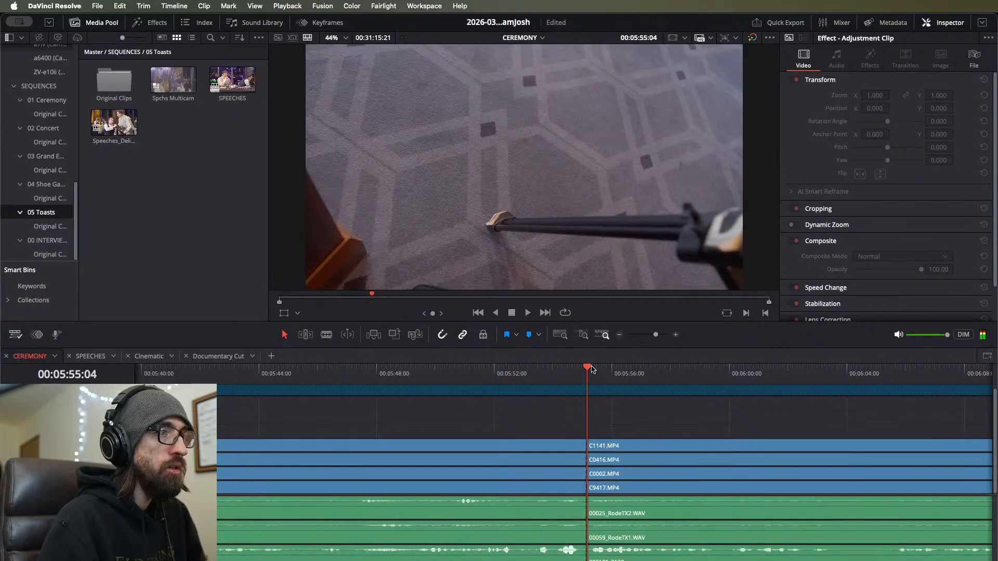
pyautogui.press('super+minus')
pyautogui.press('super+minus')
pyautogui.press('super+equal')
pyautogui.press('super+equal')
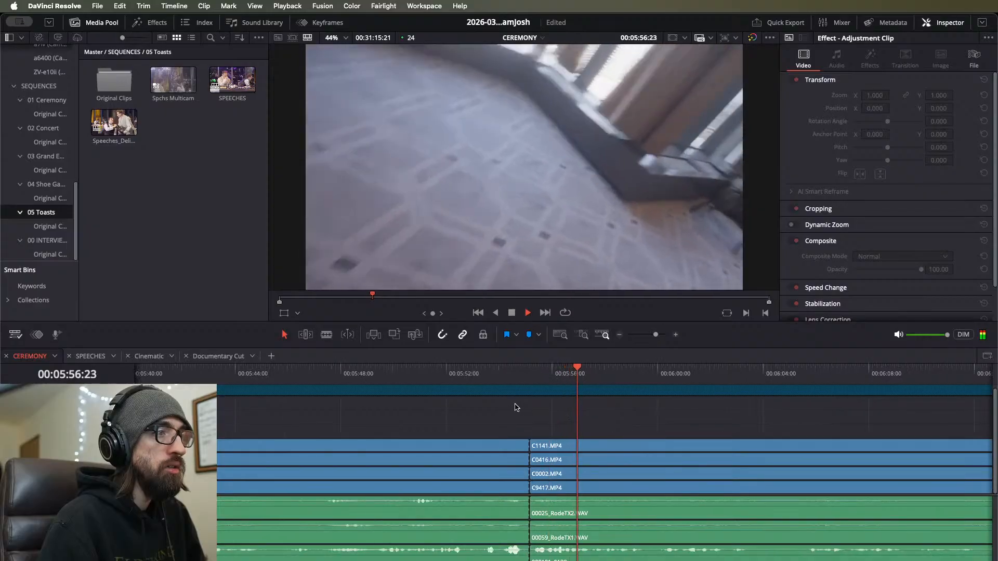
pyautogui.press('super+equal')
pyautogui.press('space')
pyautogui.click(478, 385)
pyautogui.press('super+z')
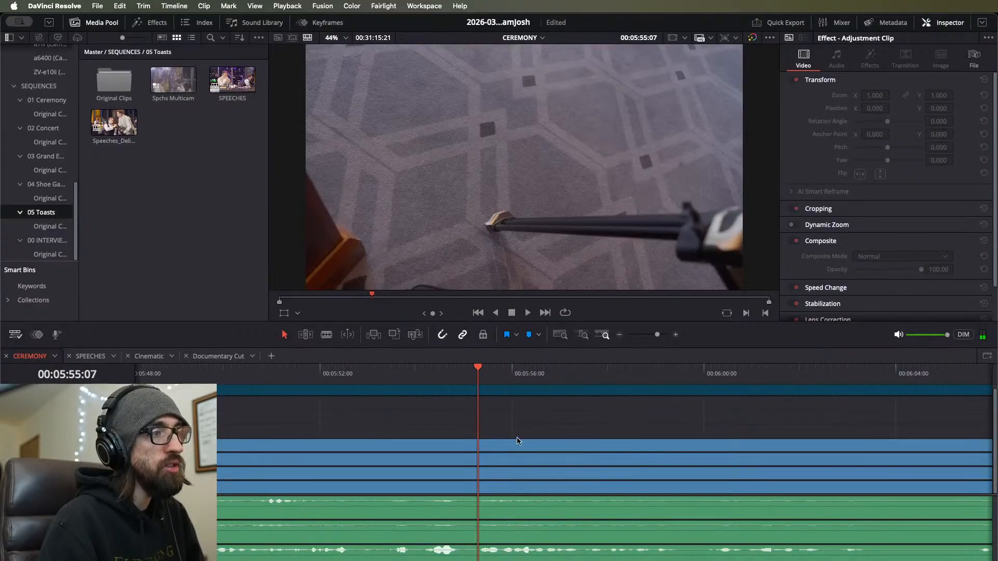
# Step: Split all ceremony camera and audio clips at 00:05:55:01
pyautogui.press('space')
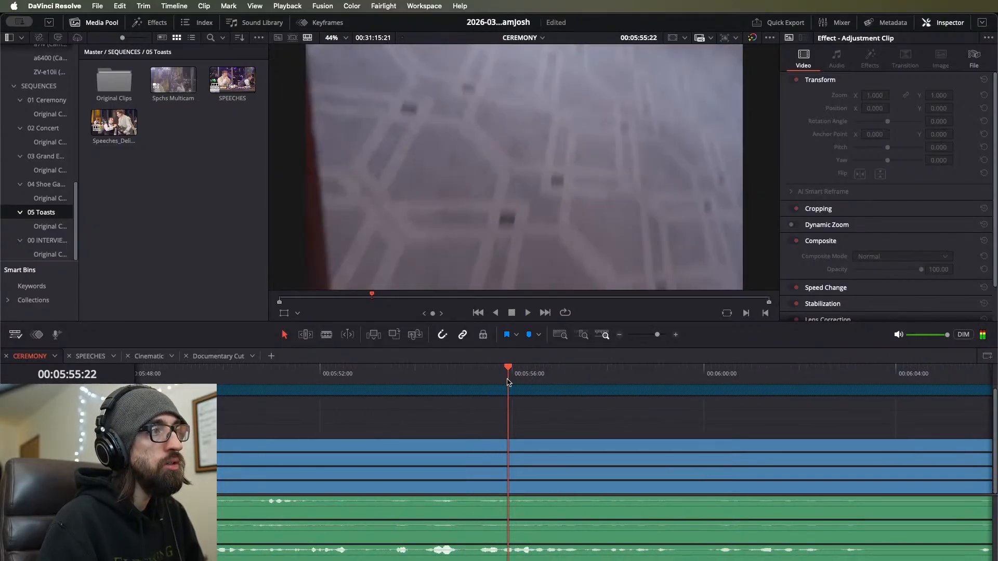
pyautogui.moveTo(501, 380); pyautogui.dragTo(466, 380)
pyautogui.press('super+b')
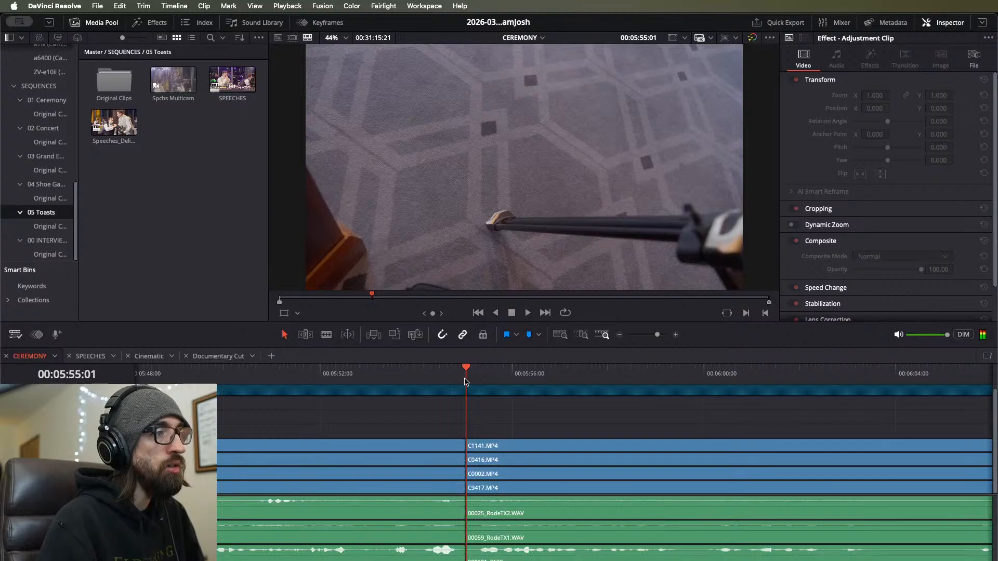
# Step: Play the ceremony on from the cut to find the passage's end, and split all clips at 00:06:12:13
pyautogui.press('space')
pyautogui.scroll(-1, 702, 506)
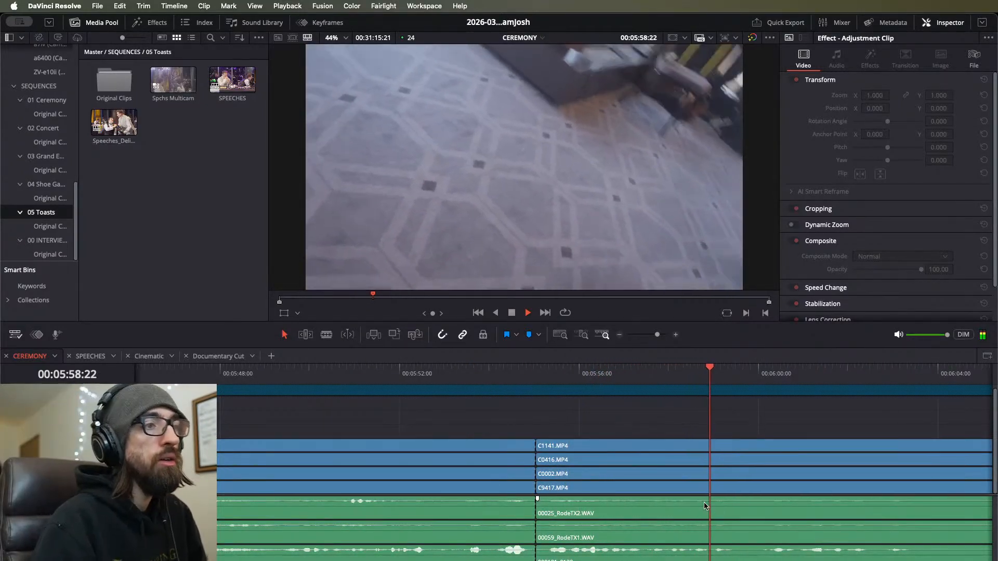
pyautogui.scroll(-1, 697, 503)
pyautogui.scroll(-1, 651, 518)
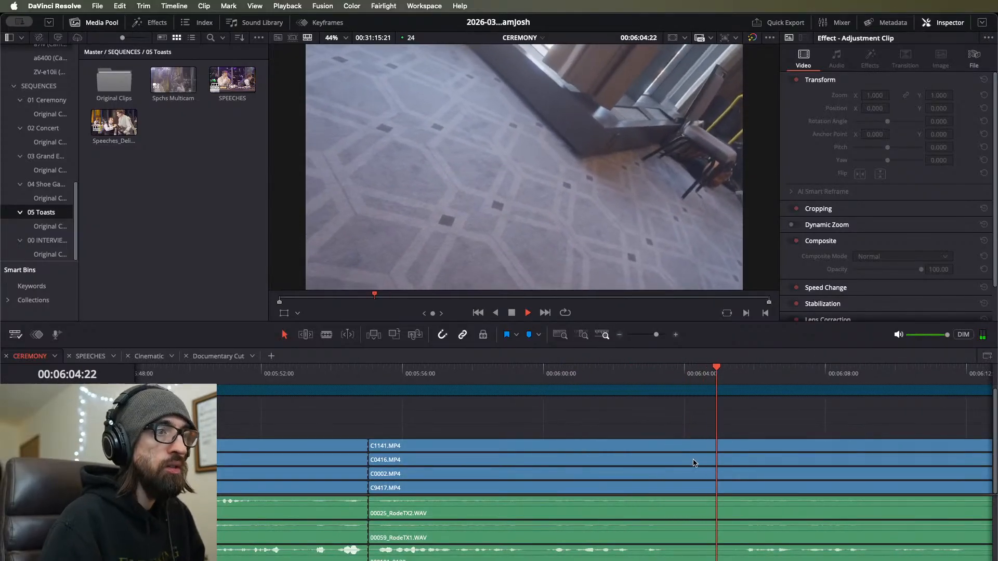
pyautogui.hscroll(1, 692, 461)
pyautogui.scroll(-3, 691, 463)
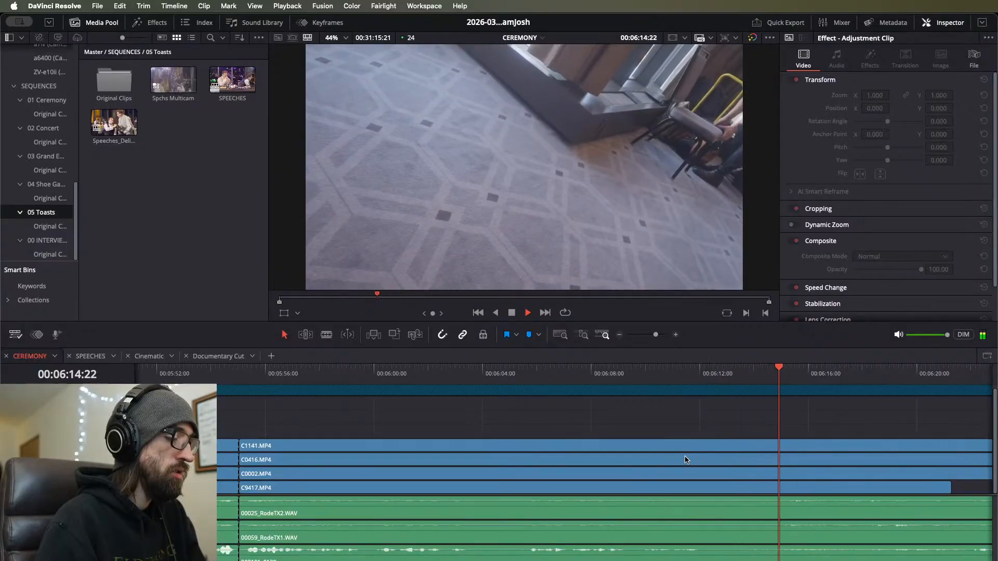
pyautogui.click(676, 374)
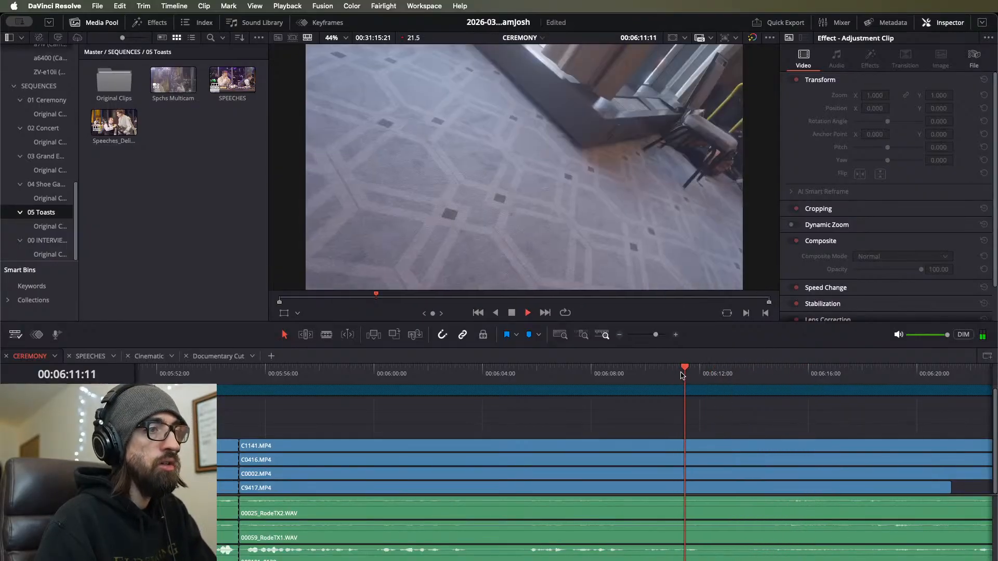
pyautogui.press('space')
pyautogui.press('super+b')
# Step: Copy the ceremony section between the two cuts and paste it into the Cinematic timeline after the interview
pyautogui.moveTo(668, 410); pyautogui.dragTo(497, 560)
pyautogui.click(147, 356)
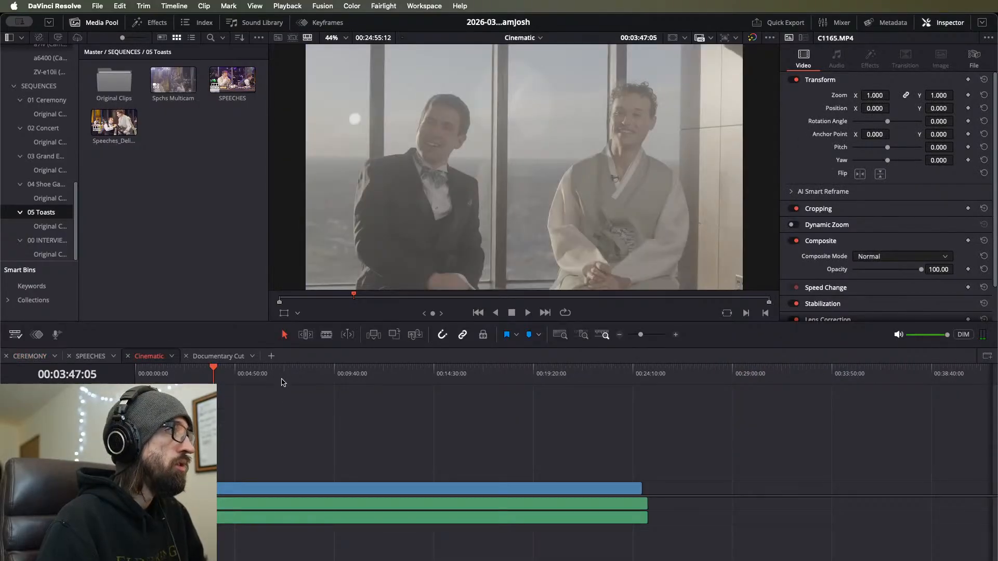
pyautogui.click(756, 375)
pyautogui.press('super+v')
pyautogui.press('super+minus')
# Step: Move the interview clips much further down the Cinematic timeline and place the pasted ceremony section at the timeline's start
pyautogui.click(208, 489)
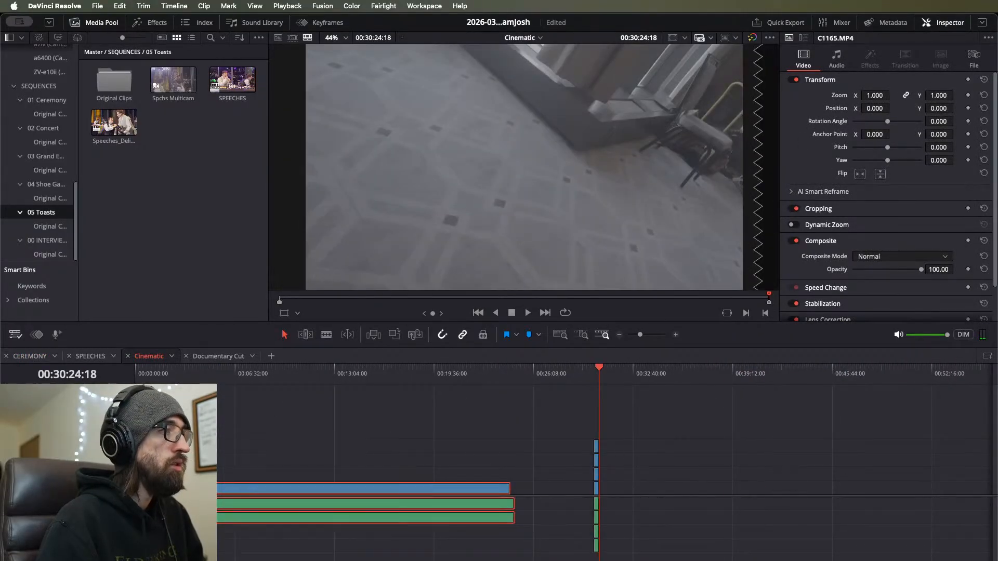
pyautogui.press('super+minus')
pyautogui.moveTo(179, 499); pyautogui.dragTo(965, 501)
pyautogui.moveTo(707, 449); pyautogui.dragTo(363, 552)
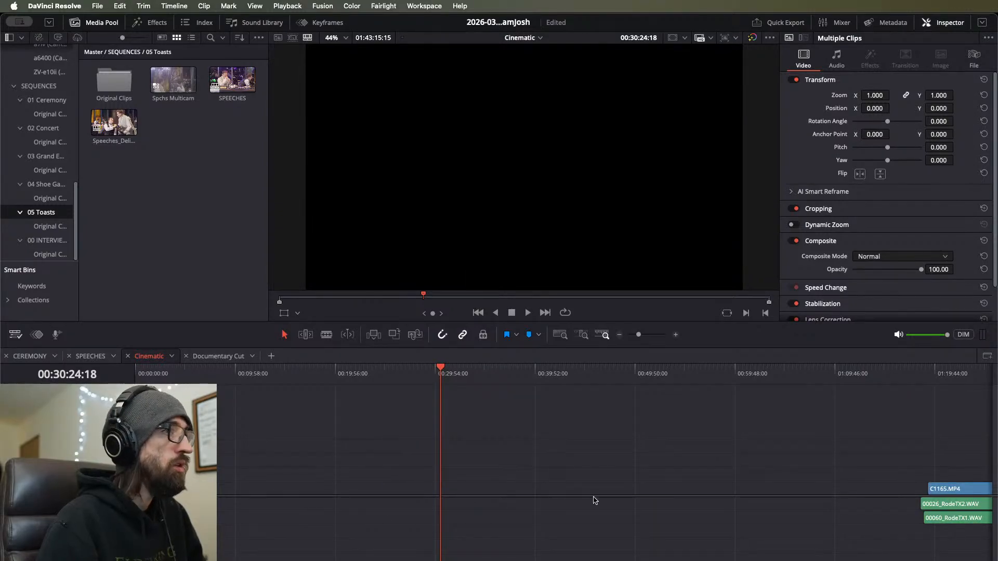
pyautogui.press('super+minus')
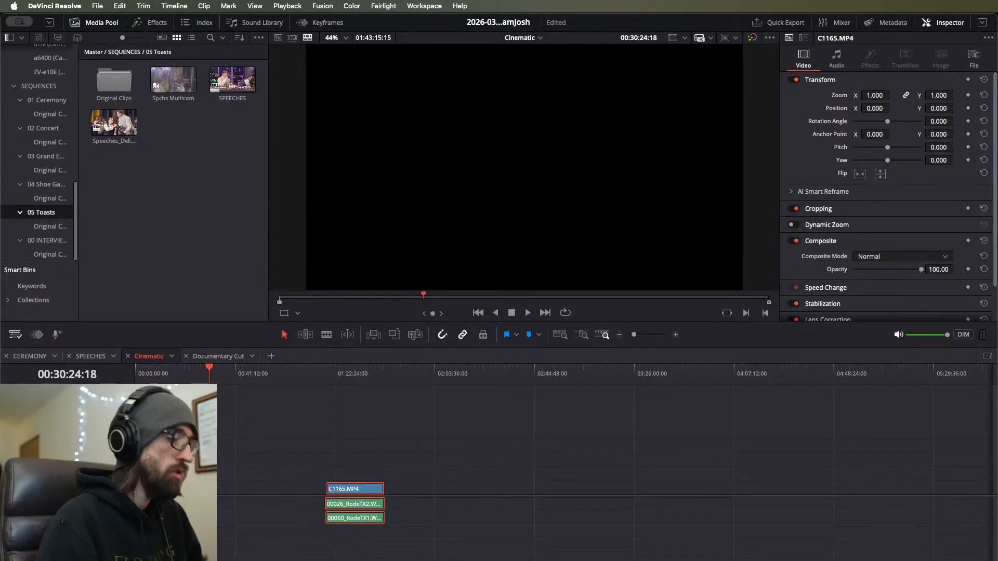
pyautogui.click(378, 468)
pyautogui.moveTo(368, 489); pyautogui.dragTo(619, 501)
pyautogui.moveTo(209, 369); pyautogui.dragTo(85, 373)
pyautogui.scroll(5, 156, 442)
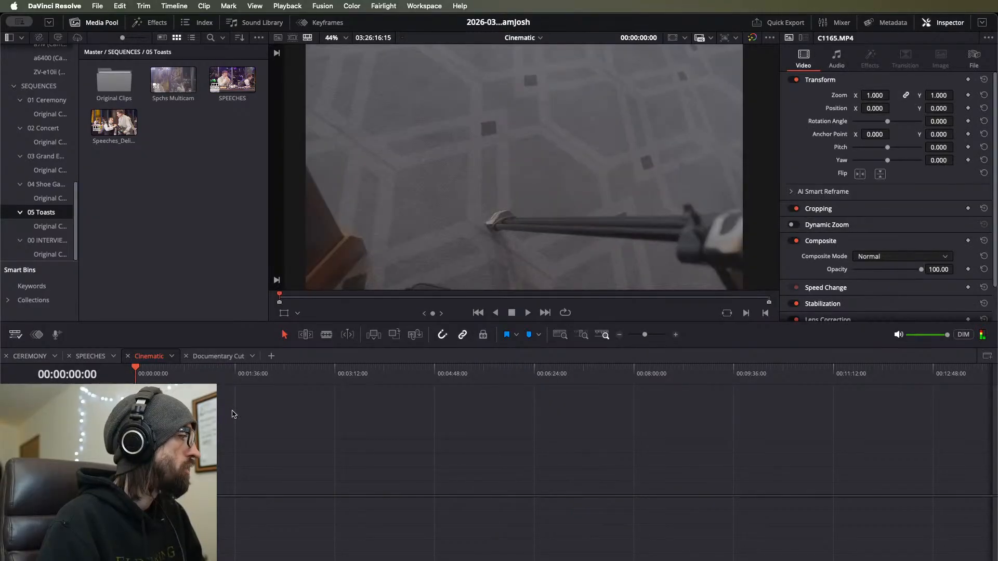
# Step: Return to the CEREMONY timeline and play on from the second cut to look for the next usable passage
pyautogui.click(28, 357)
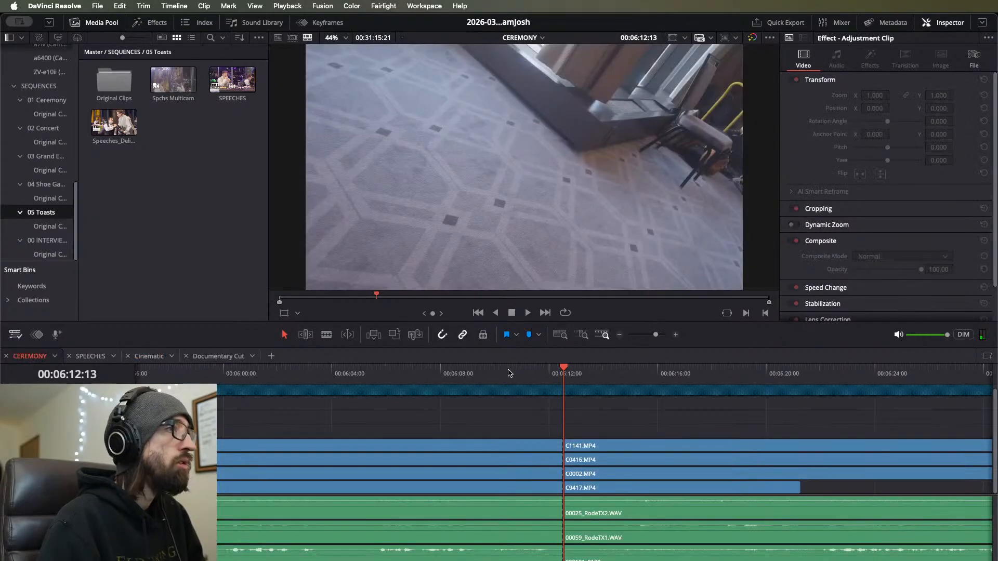
pyautogui.moveTo(551, 374); pyautogui.dragTo(904, 411)
pyautogui.scroll(-5, 839, 421)
pyautogui.press('space')
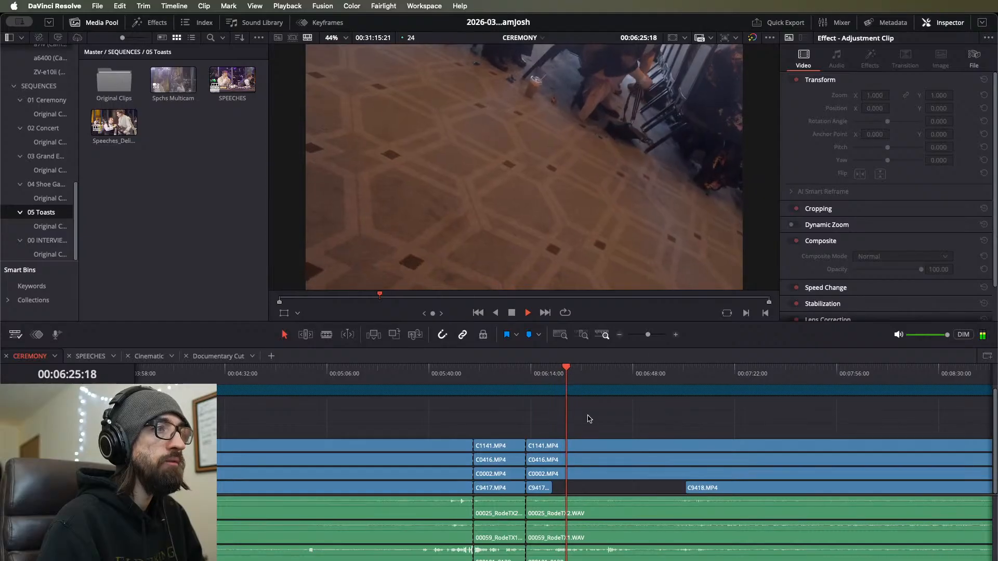
pyautogui.scroll(1, 591, 420)
pyautogui.moveTo(550, 382); pyautogui.dragTo(526, 380)
pyautogui.press('space')
pyautogui.scroll(2, 527, 380)
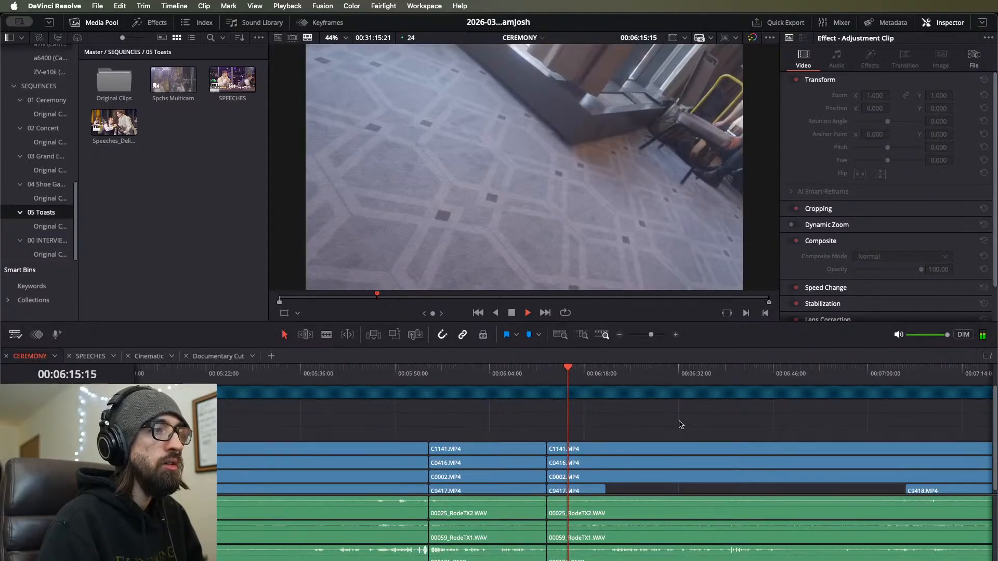
# Step: Disable the C1141.MP4 video track, find the next passage's start, and split all clips at 00:06:21:23
pyautogui.click(63, 449)
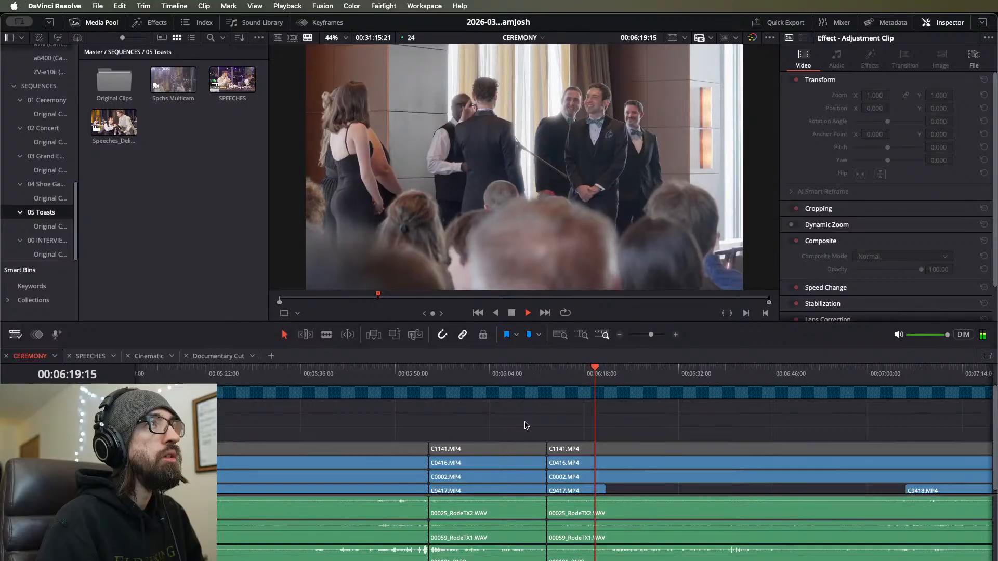
pyautogui.scroll(2, 645, 446)
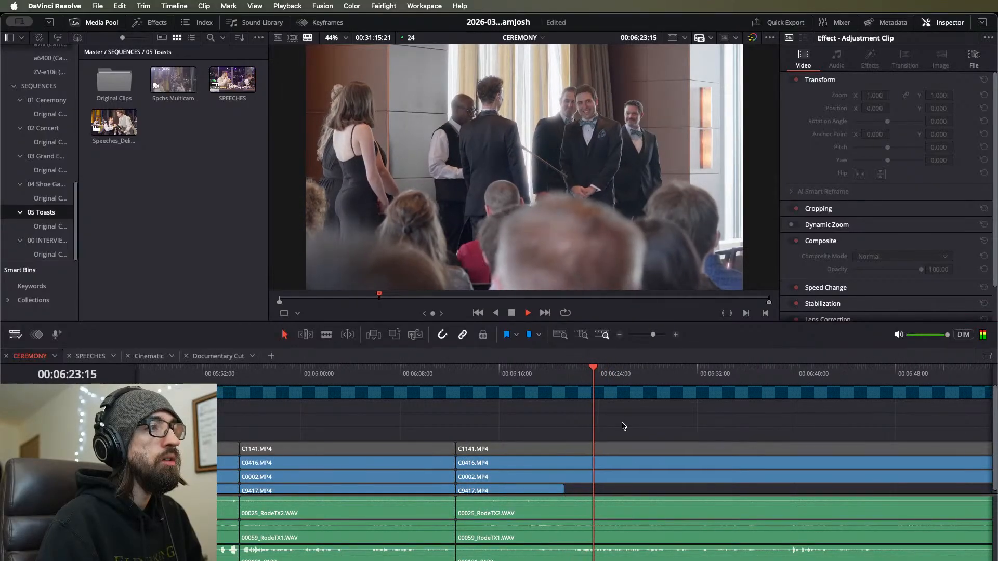
pyautogui.scroll(-1, 622, 426)
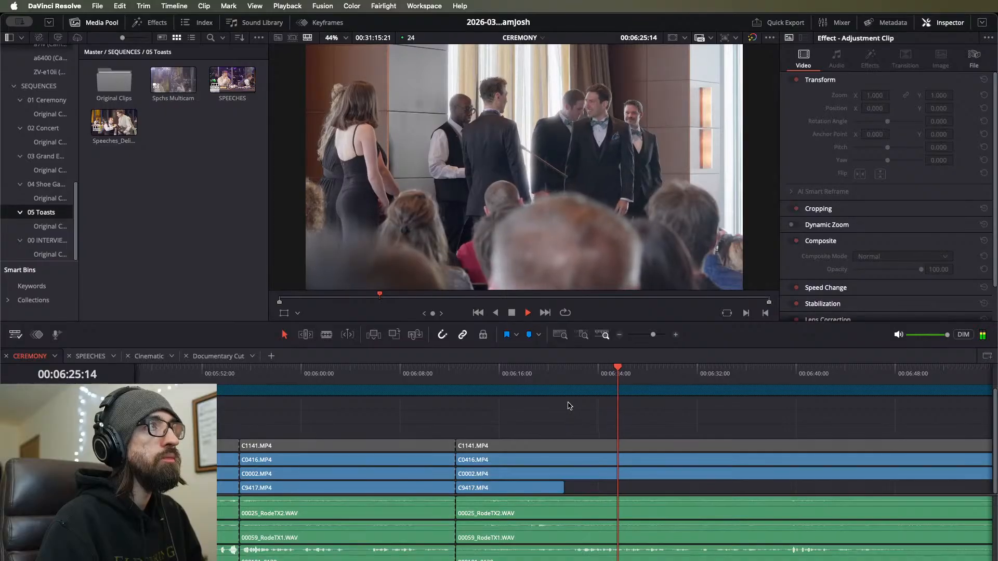
pyautogui.scroll(2, 577, 416)
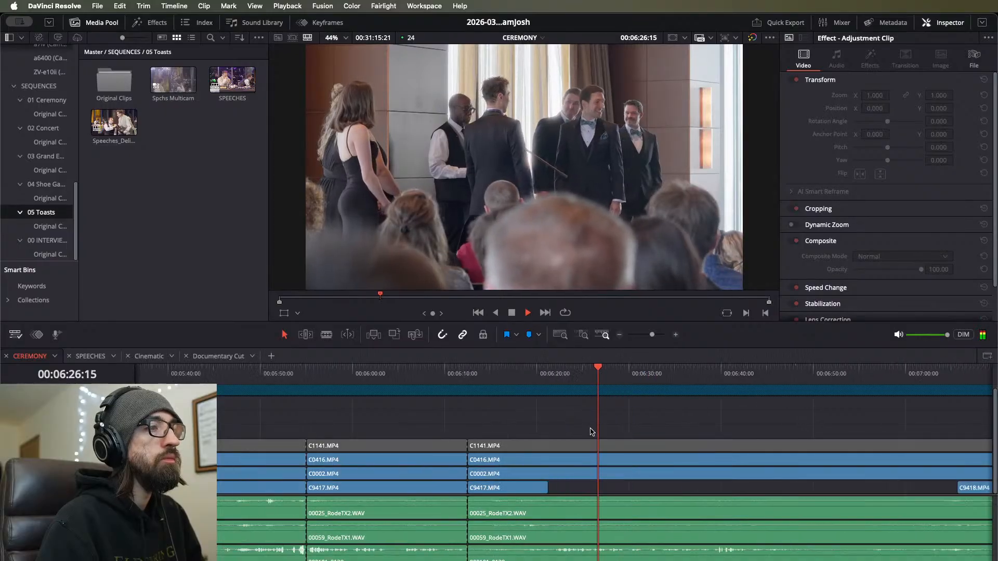
pyautogui.click(424, 382)
pyautogui.moveTo(424, 382); pyautogui.dragTo(435, 384)
pyautogui.press('super+b')
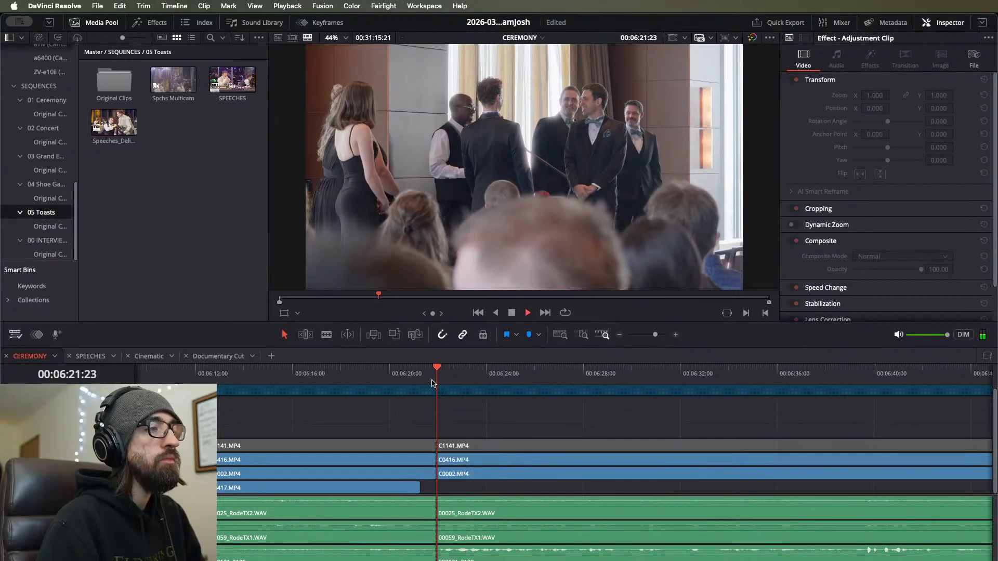
# Step: Play on from the new cut to find the passage's end, and split all clips at 00:06:43:04
pyautogui.press('space')
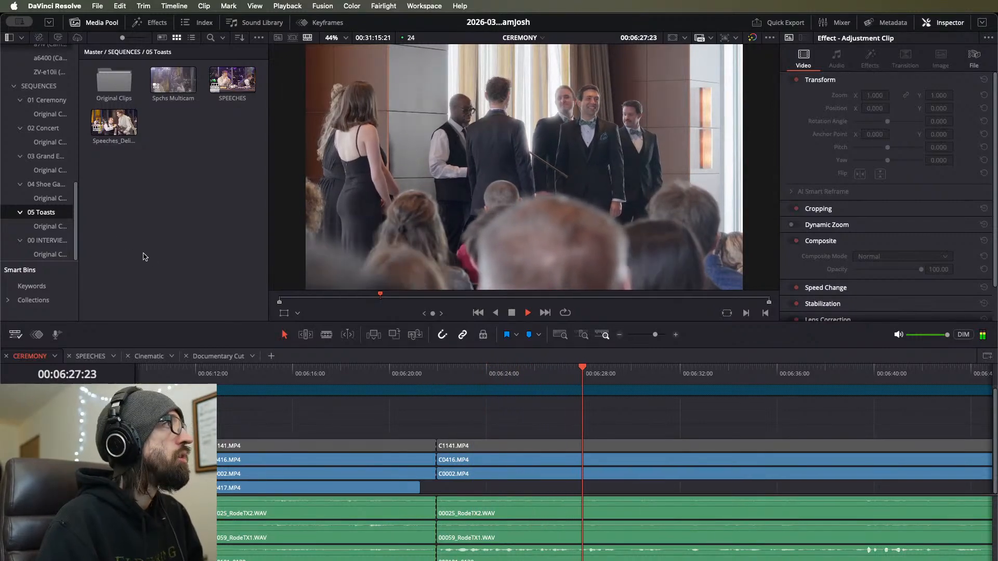
pyautogui.hscroll(5, 747, 452)
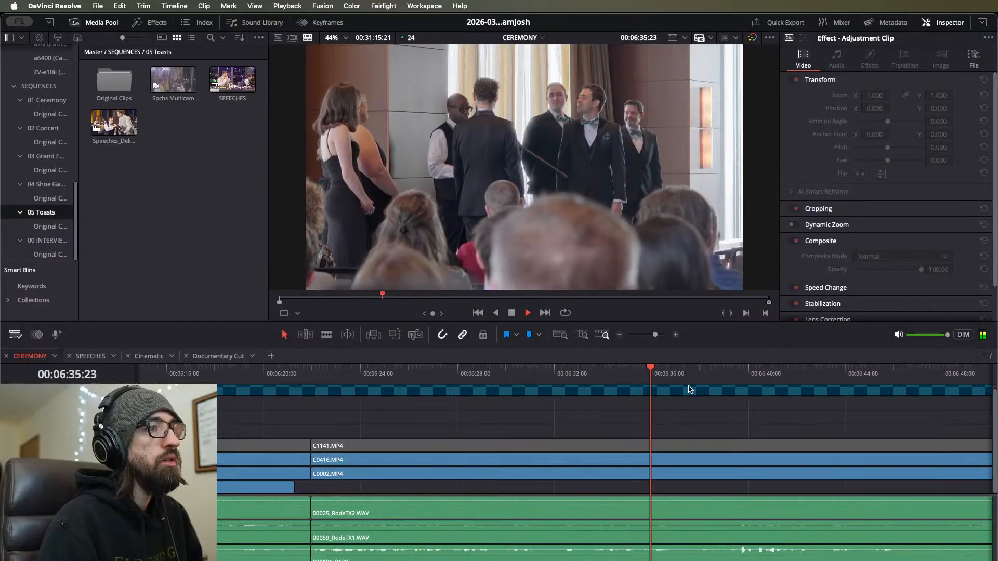
pyautogui.scroll(-2, 673, 429)
pyautogui.scroll(-3, 665, 424)
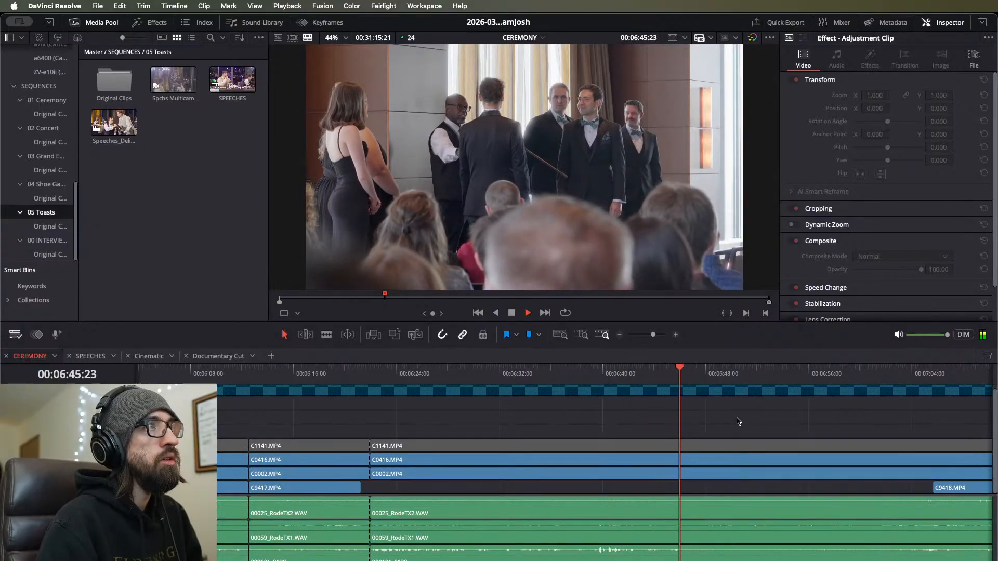
pyautogui.moveTo(696, 378); pyautogui.dragTo(630, 380)
pyautogui.press('space')
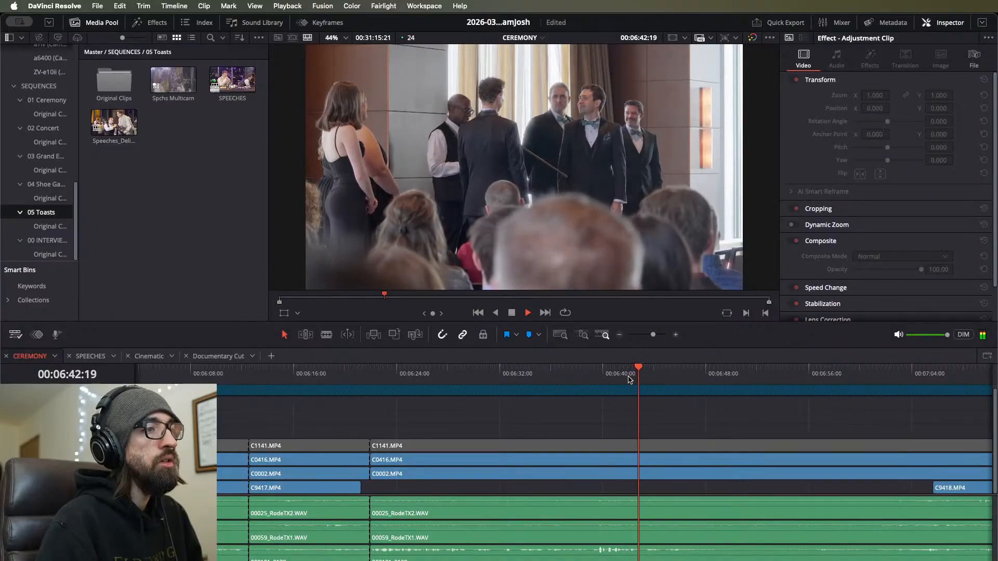
pyautogui.press('space')
pyautogui.press('super+b')
# Step: Copy the ceremony section between 00:06:21:23 and 00:06:43:04 into the Cinematic timeline after the earlier ceremony section
pyautogui.moveTo(574, 414); pyautogui.dragTo(410, 560)
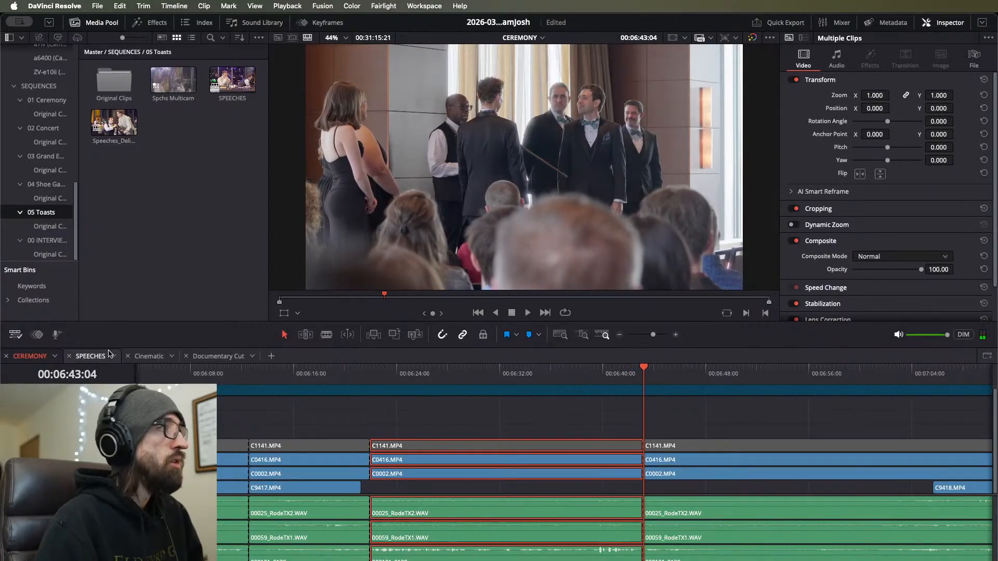
pyautogui.click(163, 353)
pyautogui.moveTo(154, 376); pyautogui.dragTo(197, 376)
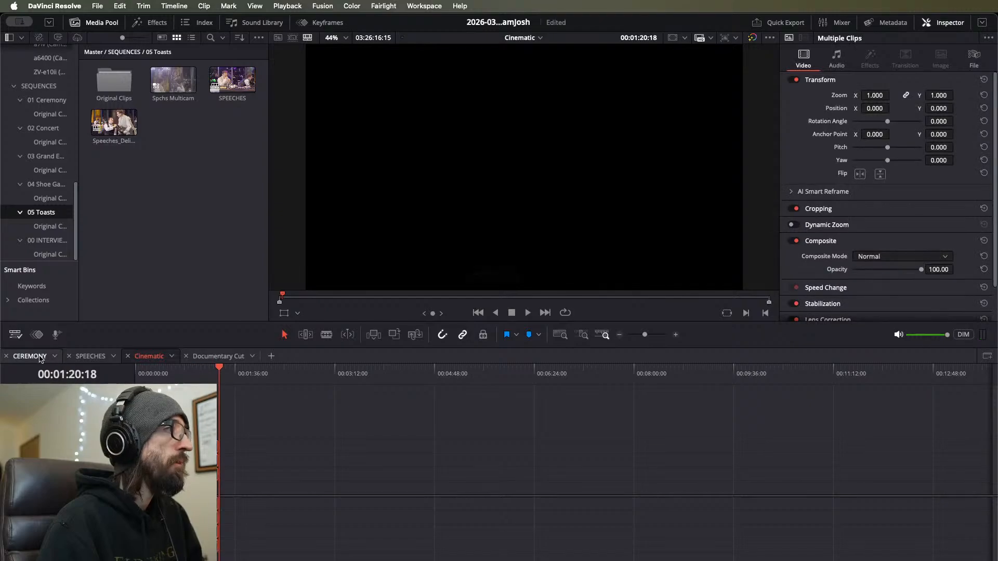
# Step: Return to the CEREMONY timeline, play ahead to the next passage's start, and split all clips at 00:07:15:10
pyautogui.click(30, 356)
pyautogui.press('super+minus')
pyautogui.moveTo(752, 384); pyautogui.dragTo(741, 384)
pyautogui.press('space')
pyautogui.press('super+equal')
pyautogui.press('super+equal')
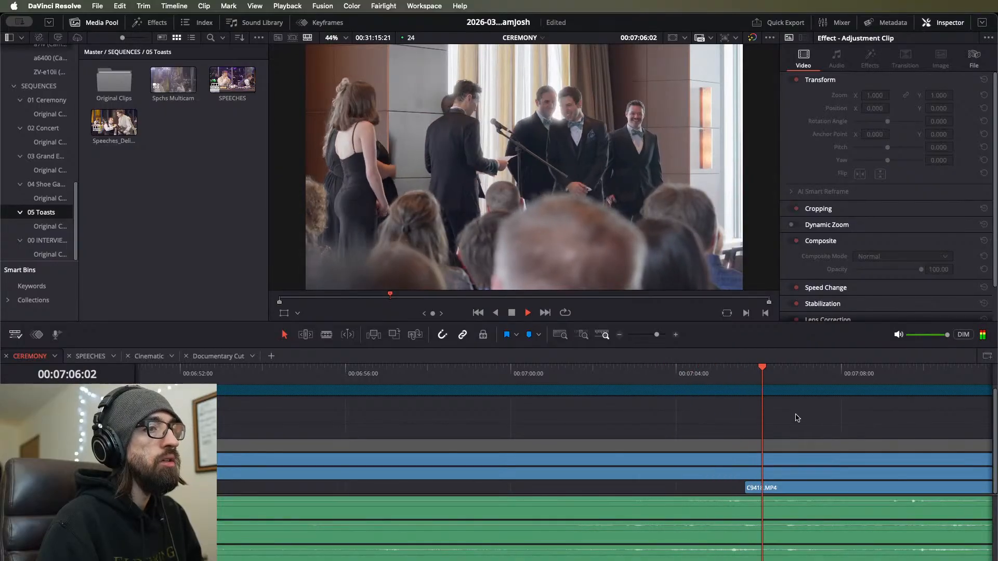
pyautogui.hscroll(3, 807, 421)
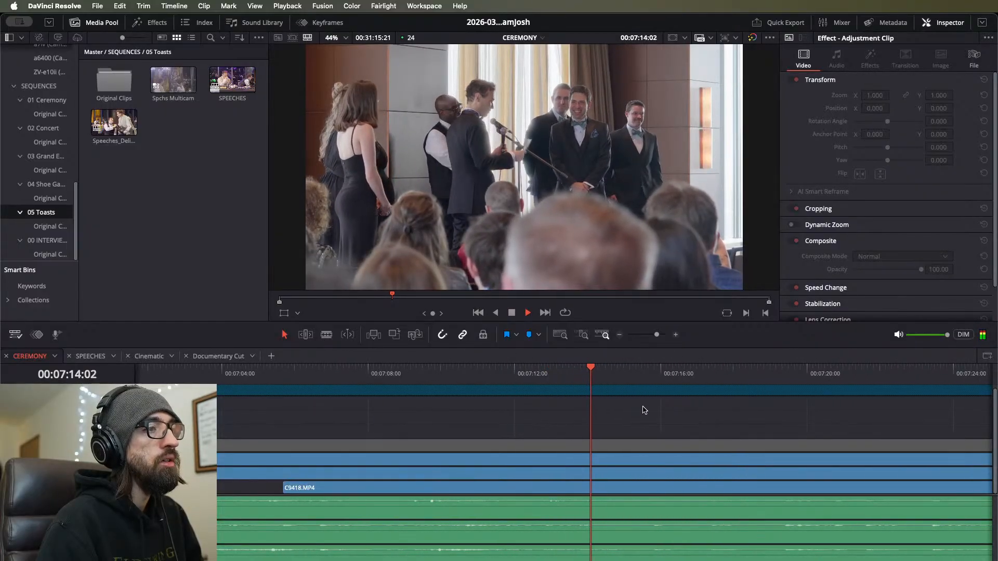
pyautogui.press('space')
pyautogui.moveTo(648, 374)
pyautogui.mouseDown()
pyautogui.moveTo(662, 373)
pyautogui.moveTo(640, 374)
pyautogui.mouseUp()
pyautogui.press('super+b')
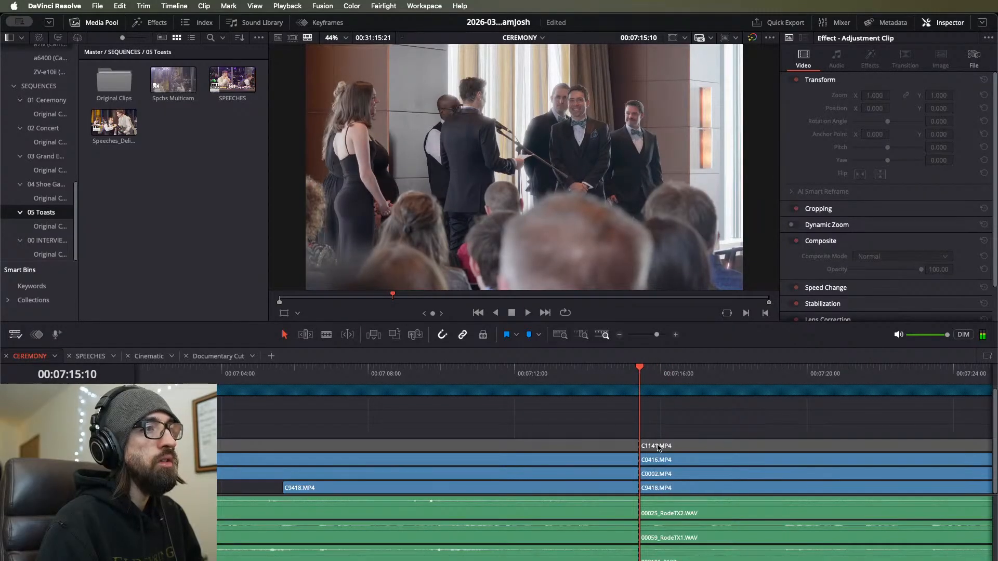
# Step: Skim the ceremony from the 00:07:15:10 cut to about 00:20:01, looking for the end of the long passage
pyautogui.press('super+minus')
pyautogui.press('space')
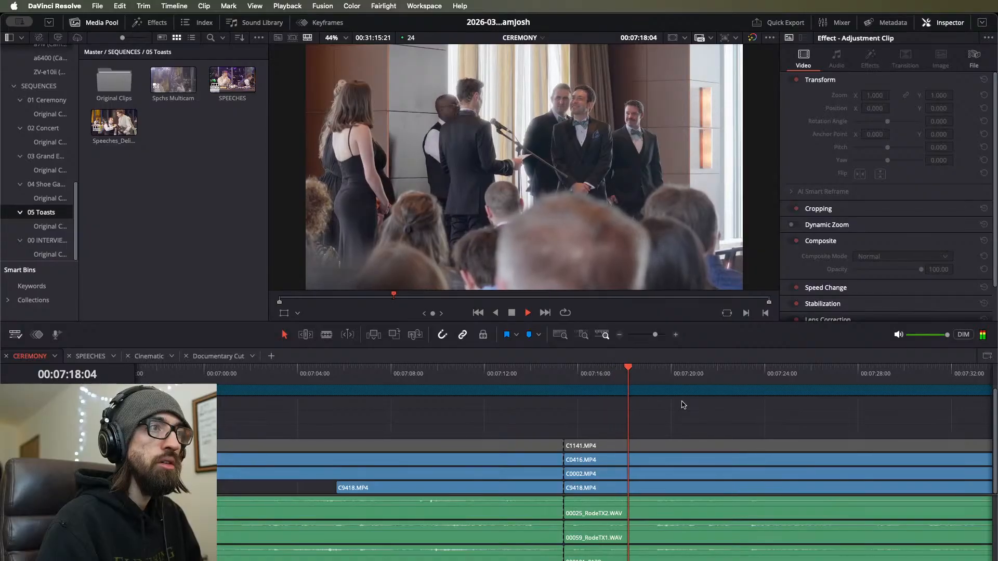
pyautogui.press('super+minus')
pyautogui.click(865, 375)
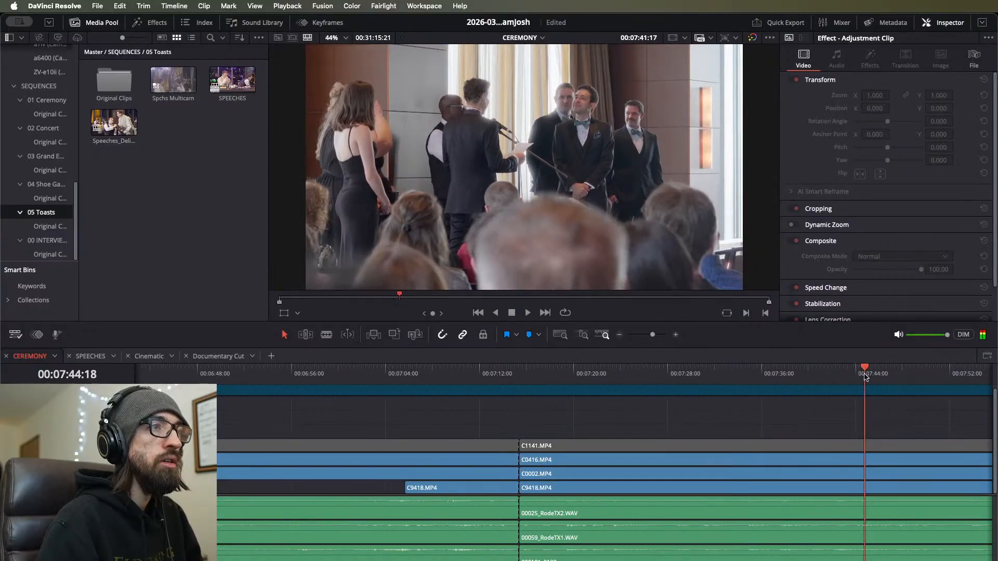
pyautogui.press('space')
pyautogui.press('super+minus')
pyautogui.press('super+minus')
pyautogui.click(659, 375)
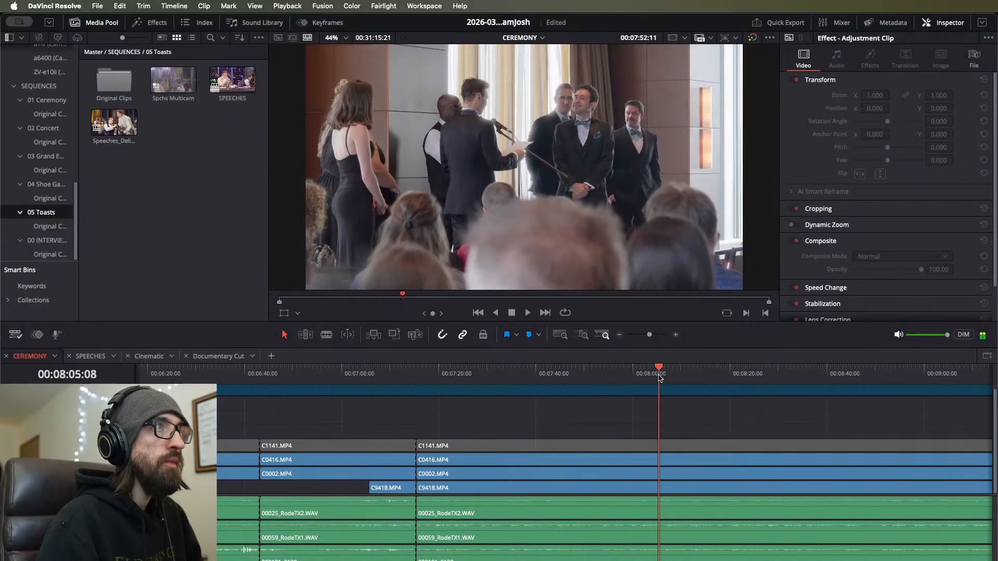
pyautogui.click(869, 375)
pyautogui.press('super+minus')
pyautogui.press('super+minus')
pyautogui.click(596, 382)
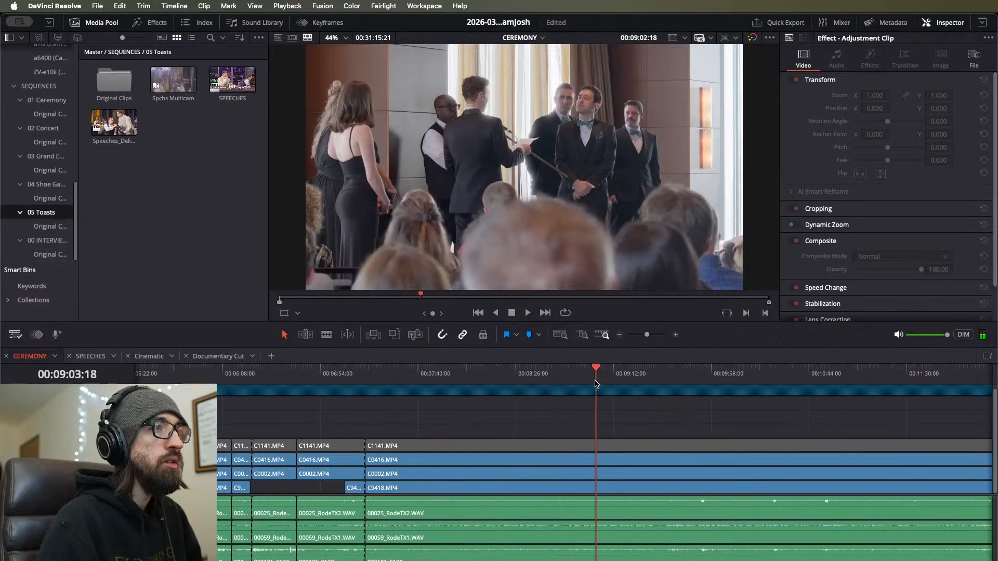
pyautogui.moveTo(596, 384); pyautogui.dragTo(919, 381)
pyautogui.press('space')
pyautogui.press('super+minus')
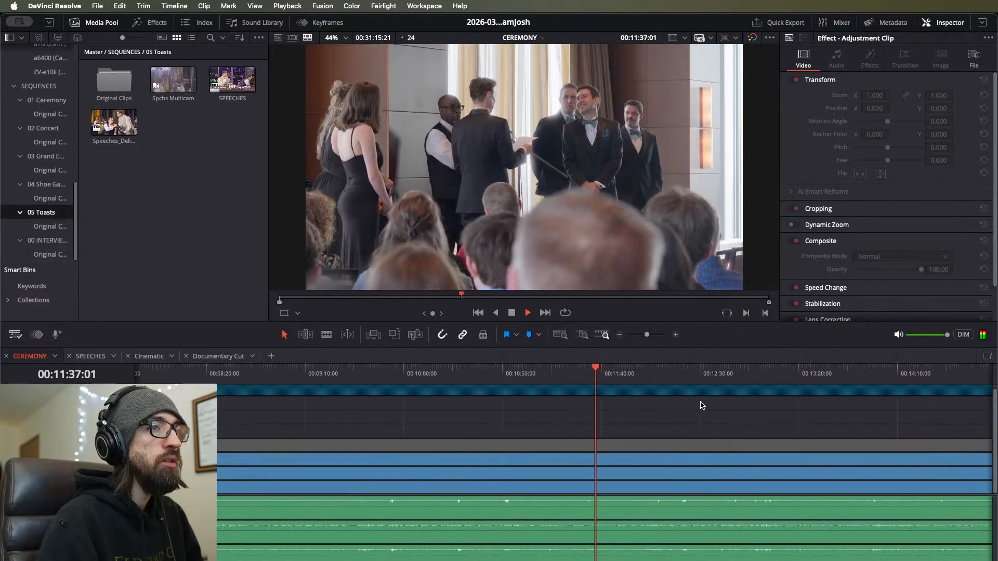
pyautogui.press('super+minus')
pyautogui.press('super+minus')
pyautogui.moveTo(589, 376); pyautogui.dragTo(772, 382)
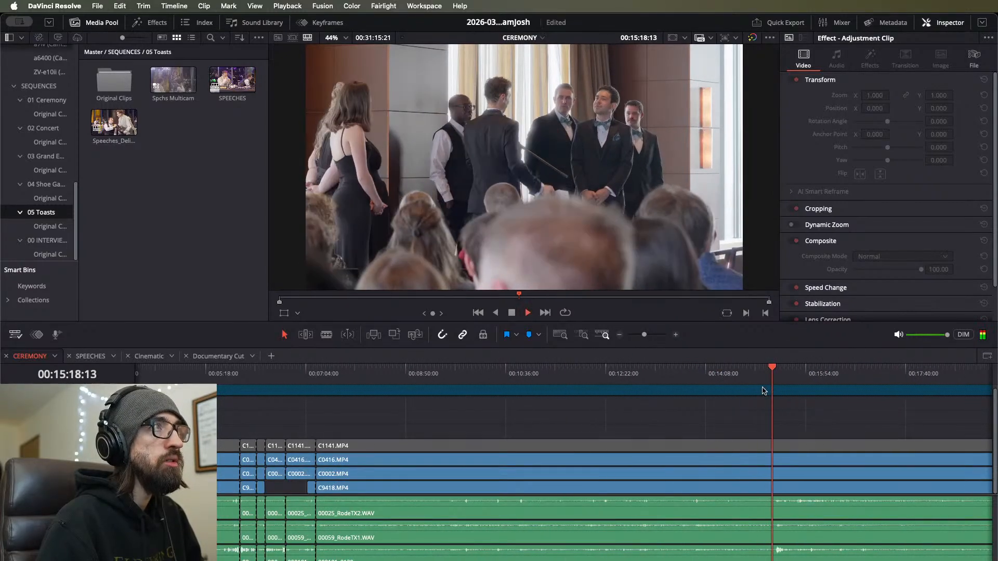
pyautogui.hscroll(5, 675, 384)
pyautogui.moveTo(640, 374); pyautogui.dragTo(794, 393)
pyautogui.click(770, 375)
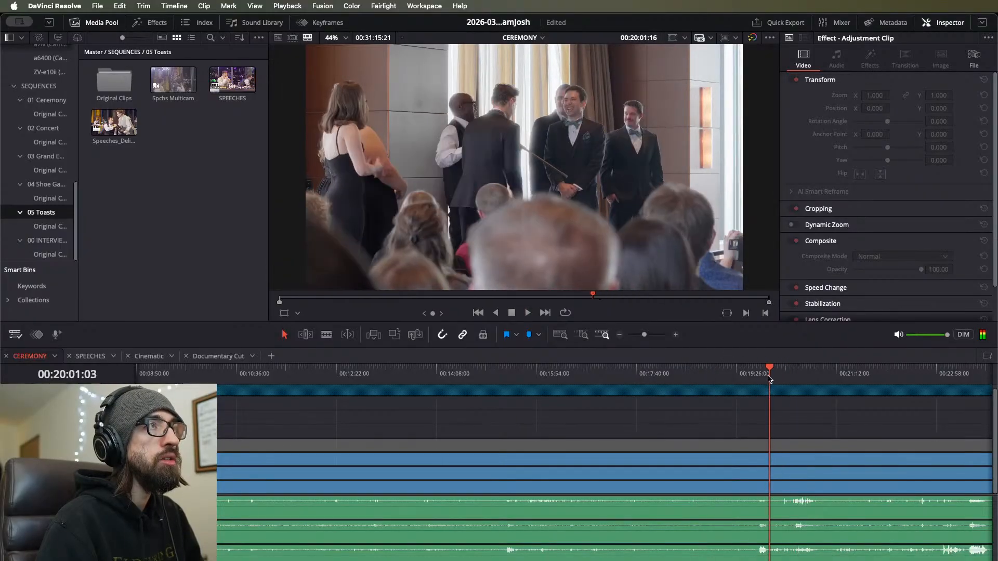
# Step: Find the exact end of the long ceremony passage and split all clips at 00:19:49:10
pyautogui.press('super+equal')
pyautogui.press('super+equal')
pyautogui.click(531, 370)
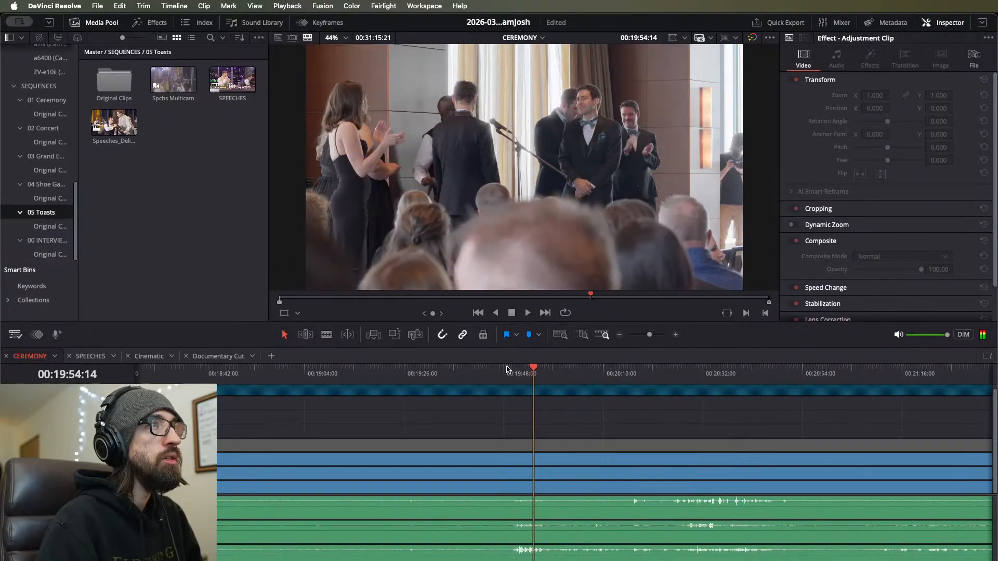
pyautogui.click(503, 368)
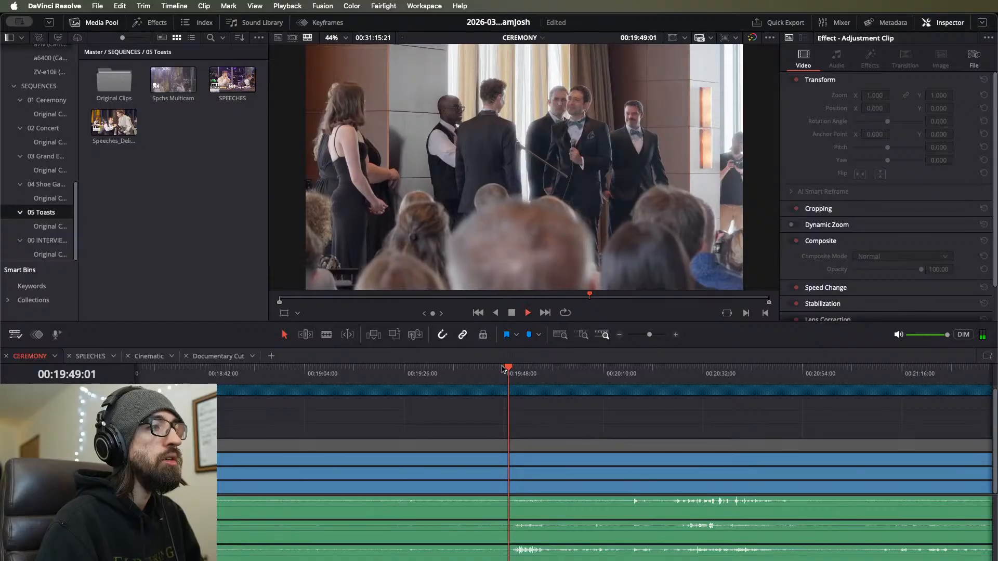
# Step: Copy the long ceremony section ending at 00:19:49:10 and paste it into the Cinematic timeline after the existing ceremony clips
pyautogui.moveTo(449, 409); pyautogui.dragTo(294, 558)
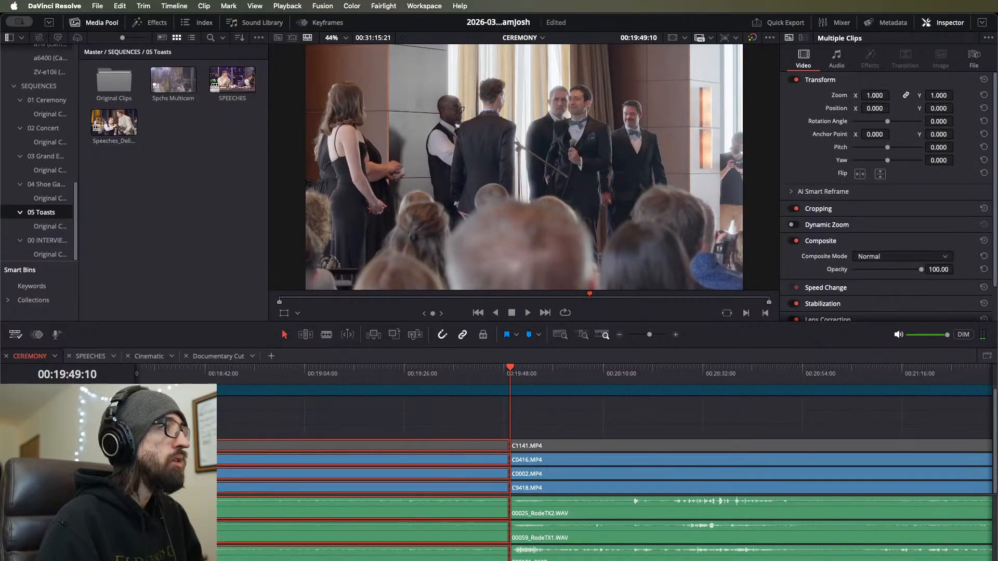
pyautogui.click(149, 357)
pyautogui.hotkey('ctrl', 'v')
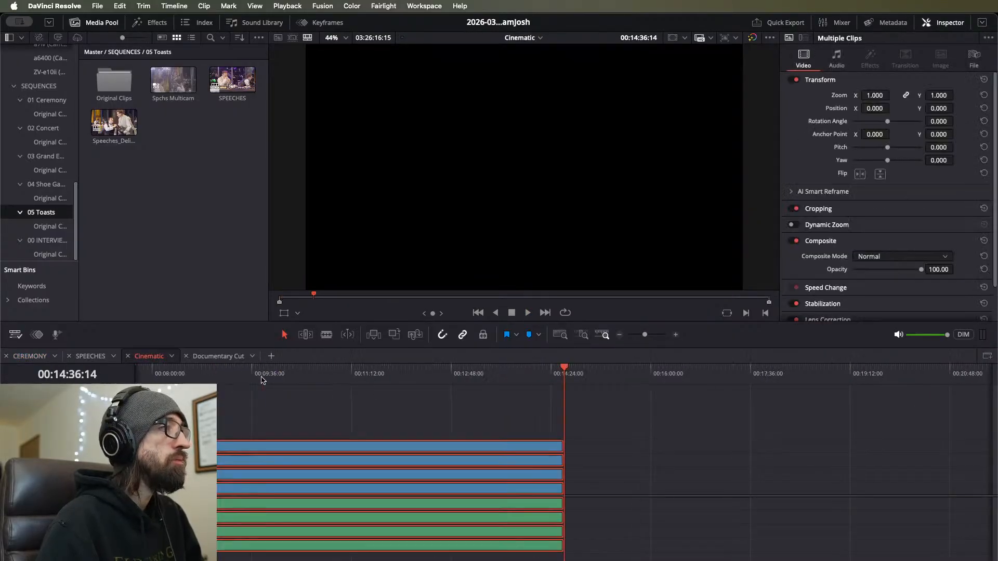
pyautogui.scroll(-2, 199, 383)
# Step: Return to the CEREMONY timeline and review the footage after the last cut for the next usable passage
pyautogui.click(34, 360)
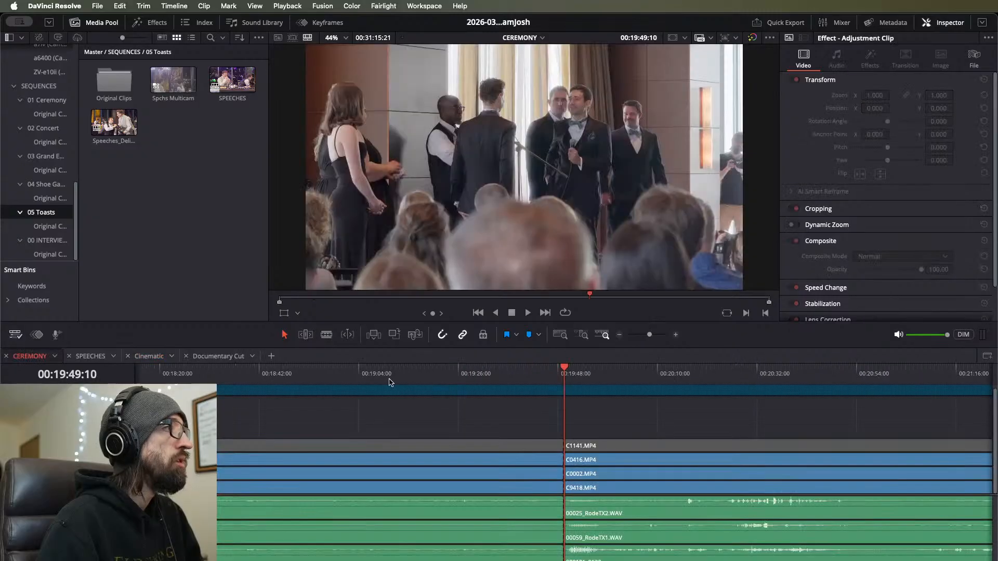
pyautogui.moveTo(563, 370); pyautogui.dragTo(774, 373)
pyautogui.press('space')
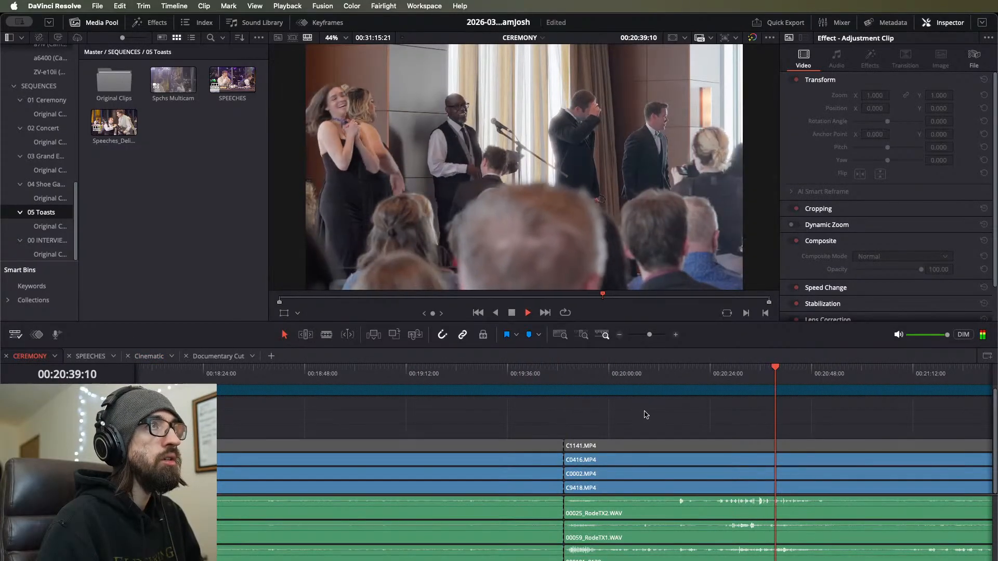
pyautogui.scroll(-1, 611, 419)
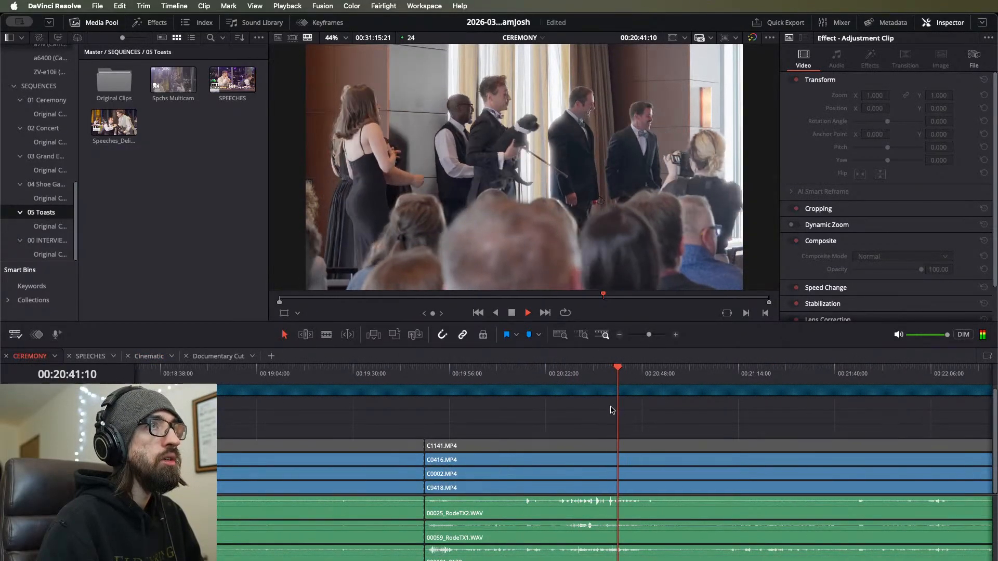
pyautogui.click(735, 372)
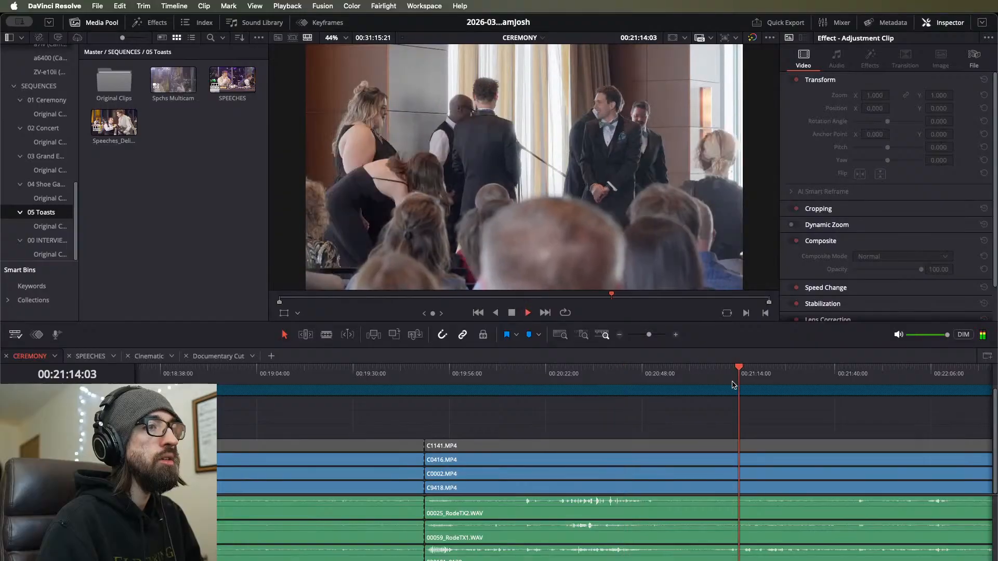
pyautogui.scroll(-1, 653, 410)
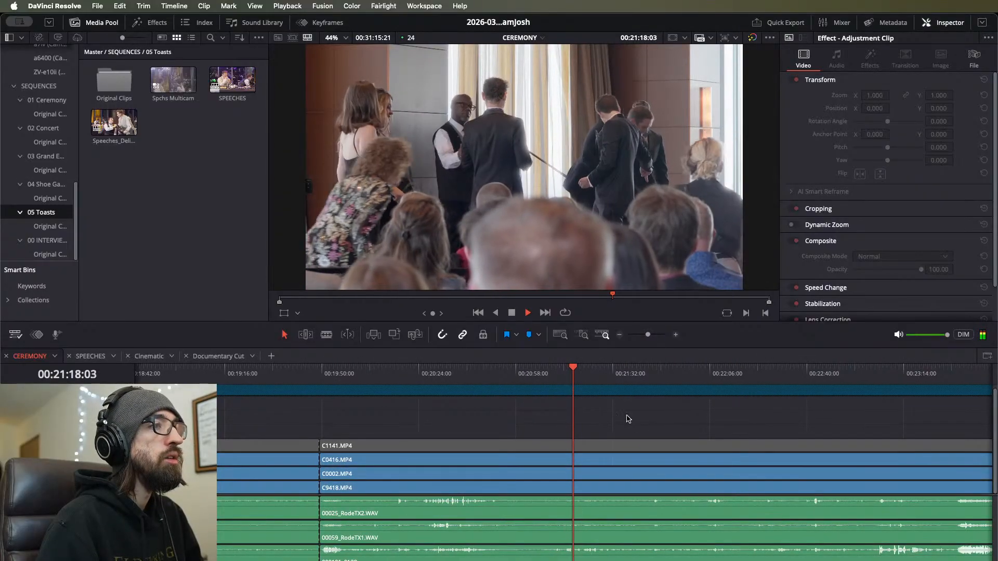
pyautogui.scroll(1, 618, 416)
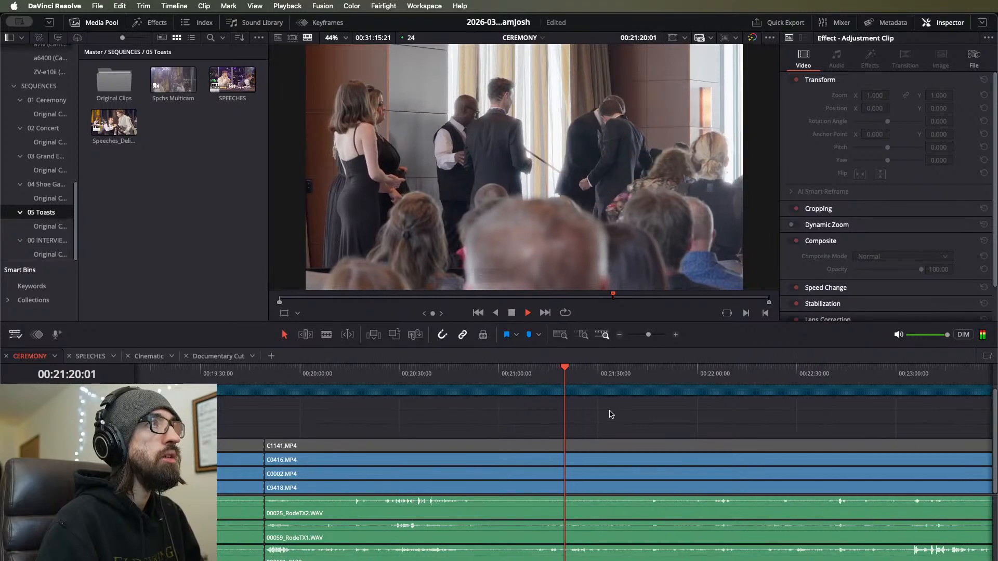
pyautogui.scroll(1, 601, 411)
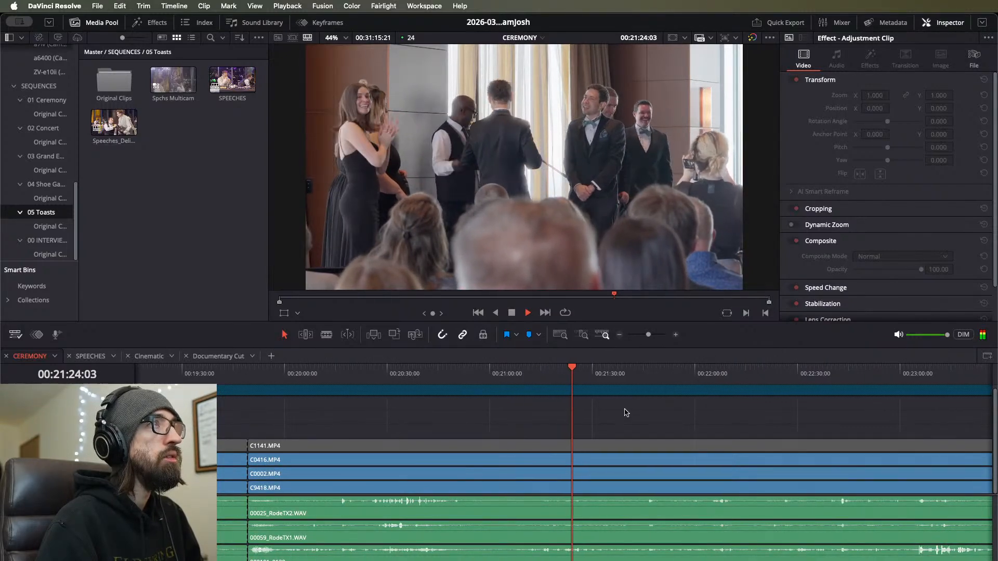
# Step: Disable the C0416.MP4 and C0002.MP4 video tracks to show the remaining camera angle, and replay from about 00:21:13
pyautogui.hscroll(3, 598, 413)
pyautogui.click(65, 459)
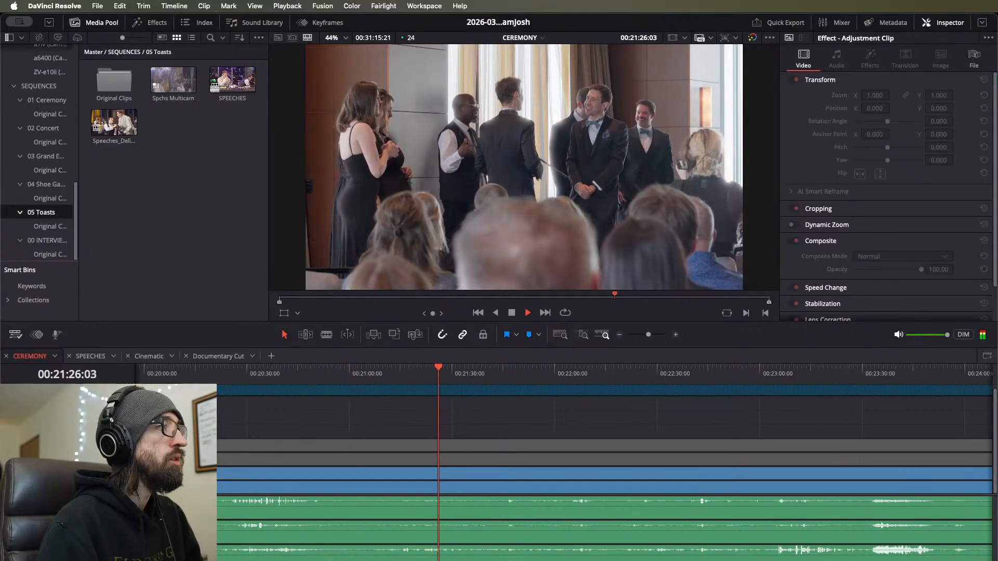
pyautogui.click(65, 473)
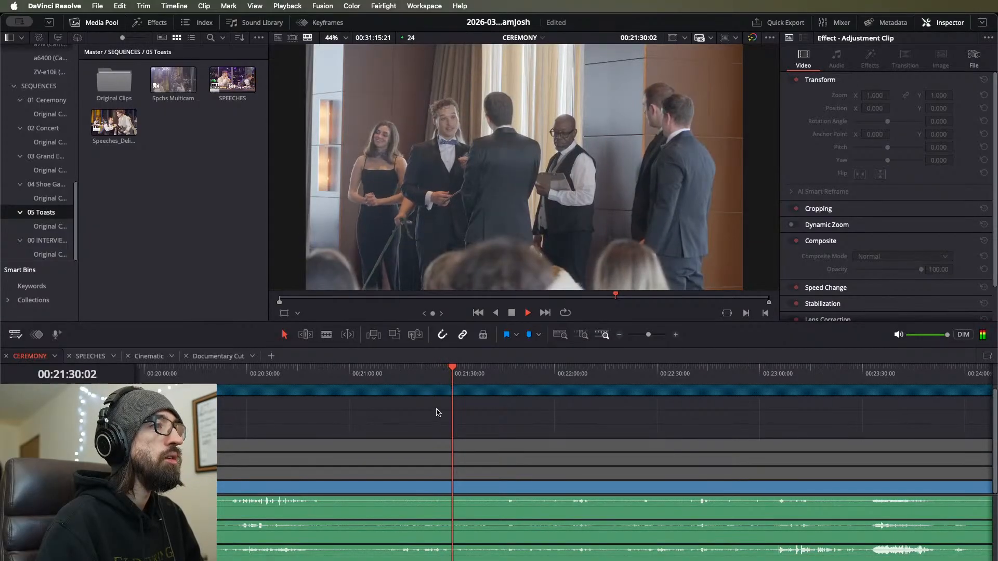
pyautogui.click(393, 377)
pyautogui.press('super+equal')
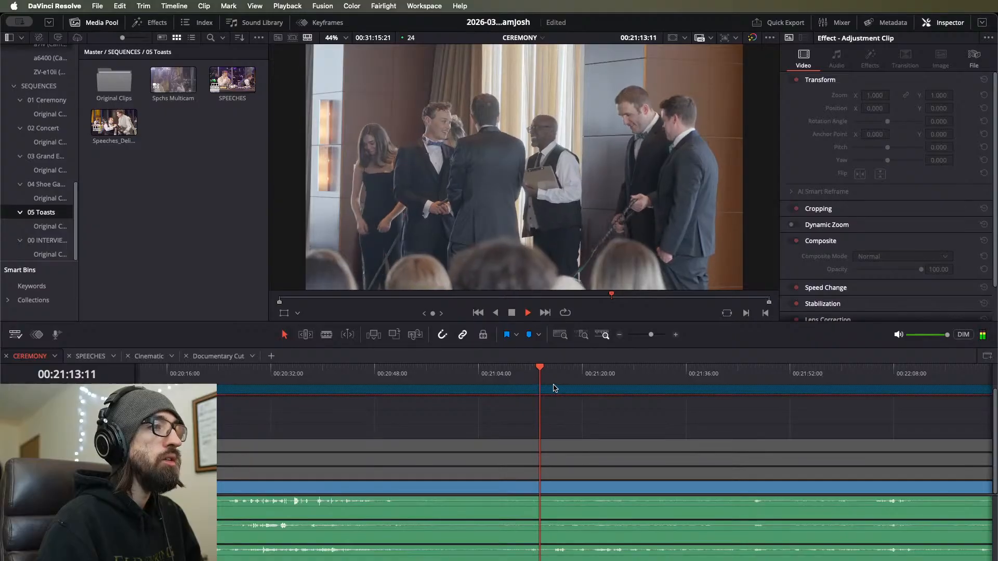
# Step: Replay the ceremony footage around 00:21:11 to 00:21:24 and split all clips at 00:21:15:14 to start the next passage
pyautogui.click(547, 377)
pyautogui.click(581, 401)
pyautogui.press('super+equal')
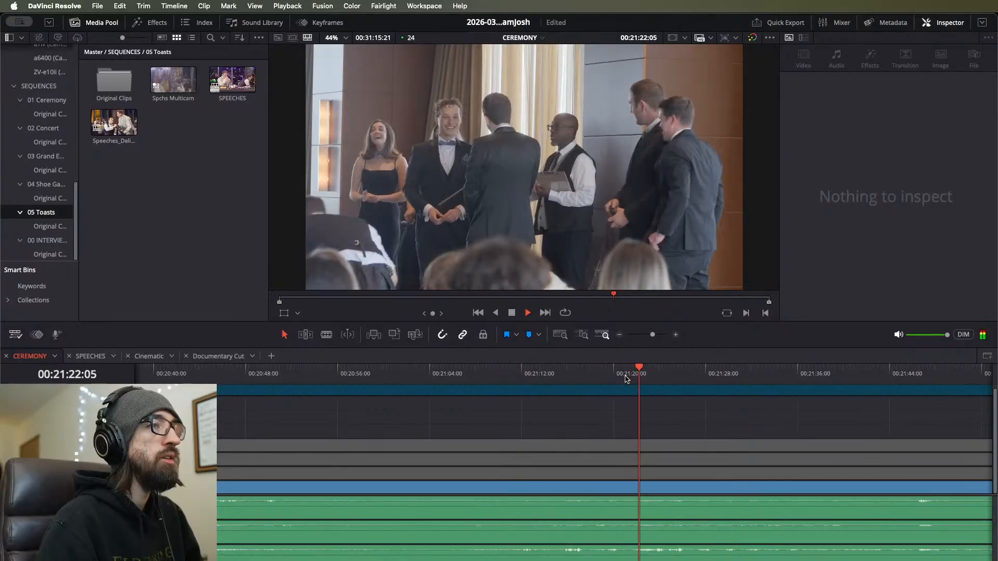
pyautogui.press('super+equal')
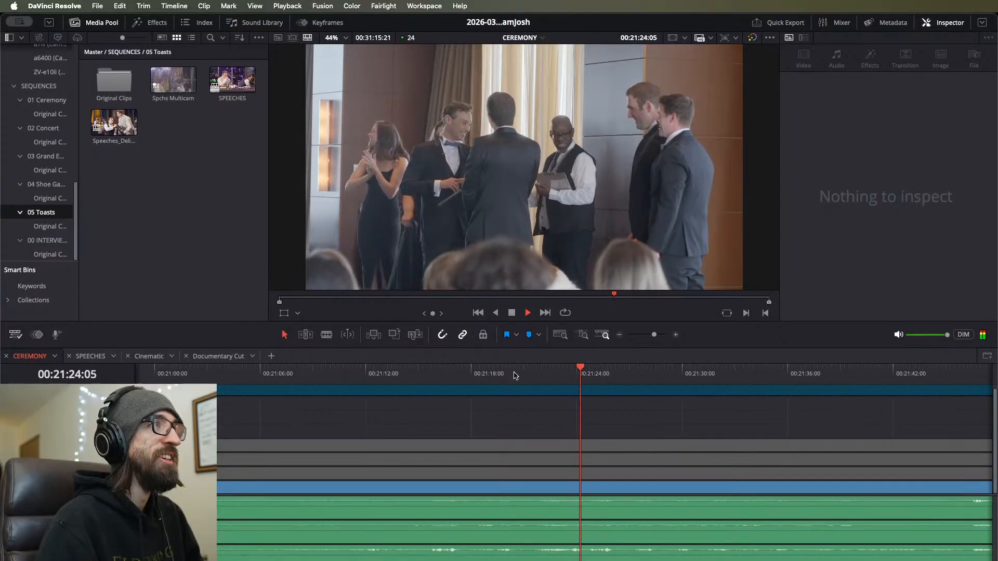
pyautogui.click(498, 373)
pyautogui.moveTo(493, 376); pyautogui.dragTo(361, 377)
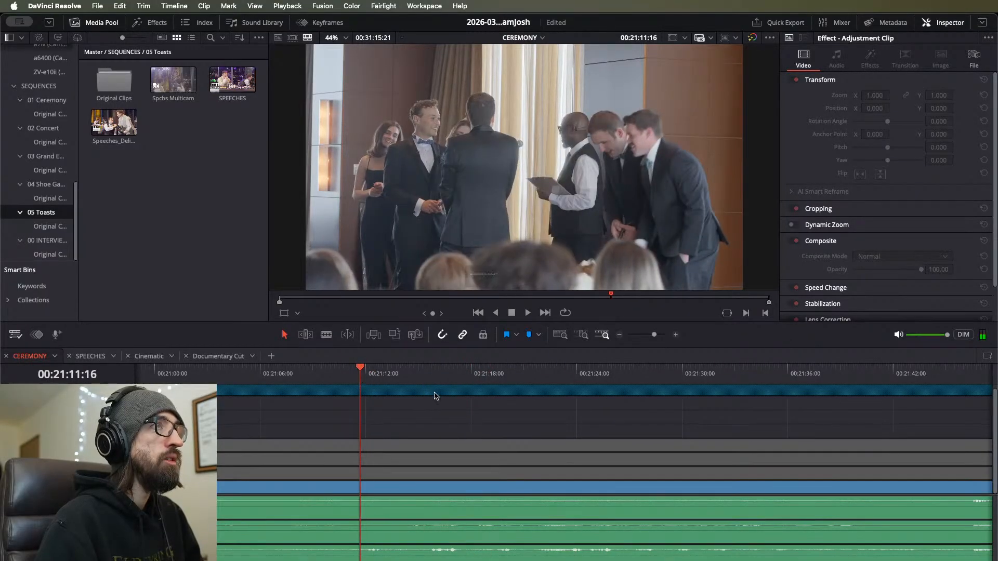
pyautogui.press('space')
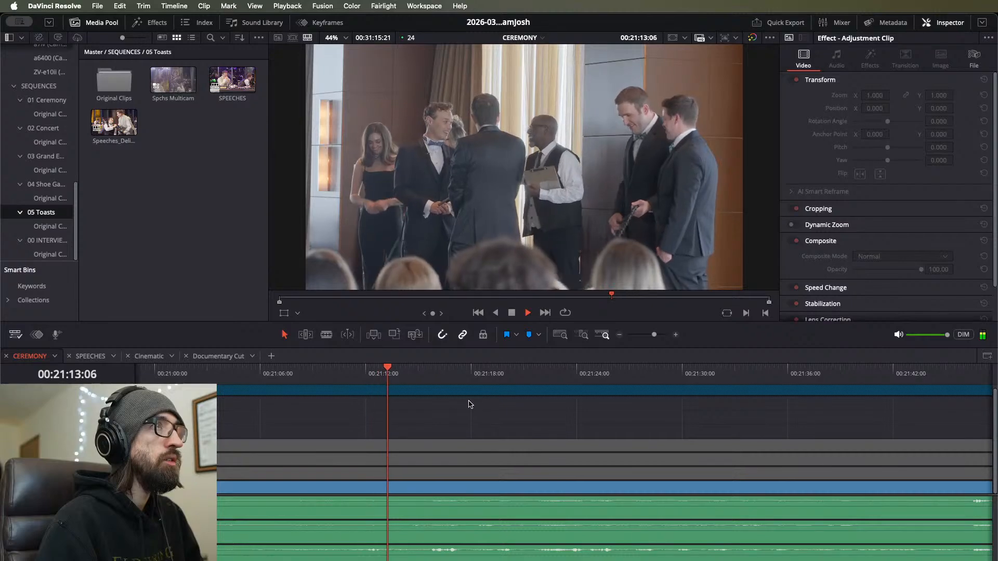
pyautogui.moveTo(407, 376); pyautogui.dragTo(429, 387)
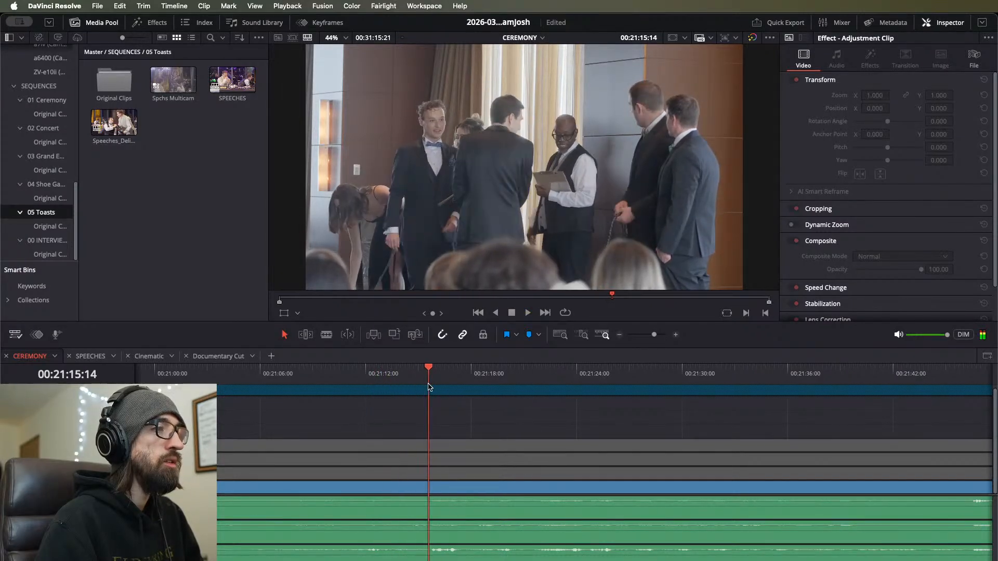
# Step: Review the ceremony footage from the 00:21:15:14 cut to about 00:22:54 for a suitable end to the passage
pyautogui.press('space')
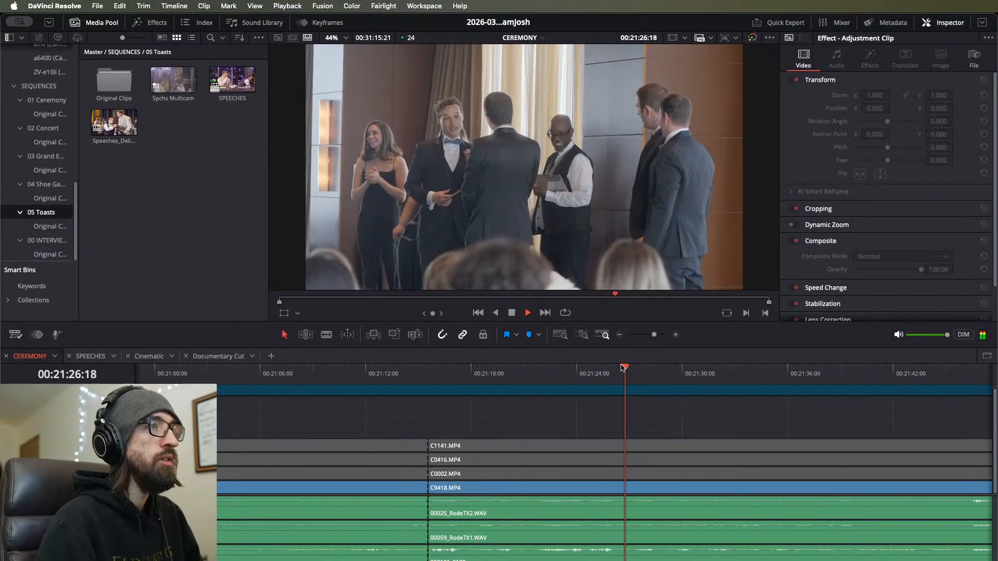
pyautogui.press('super+minus')
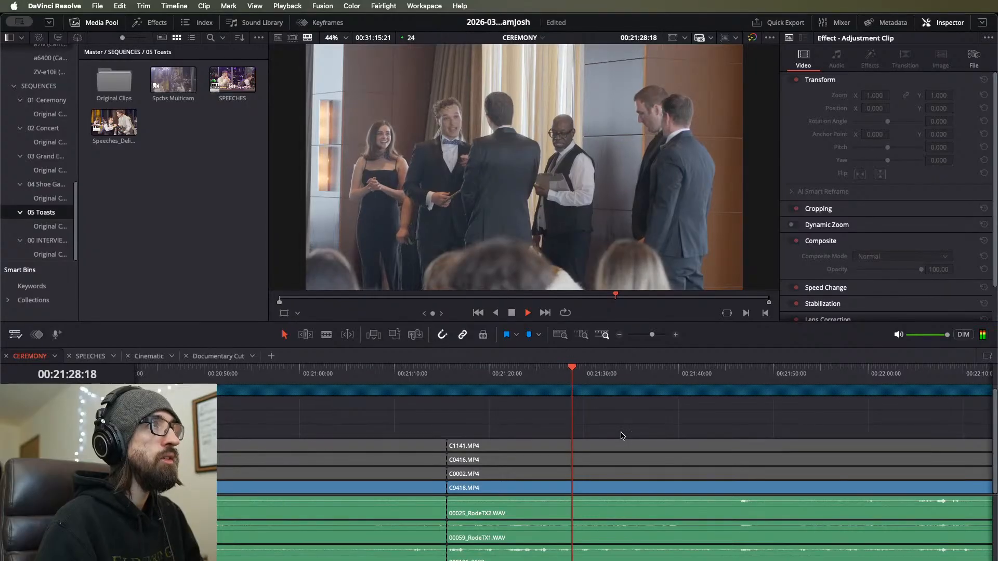
pyautogui.moveTo(520, 378); pyautogui.dragTo(720, 386)
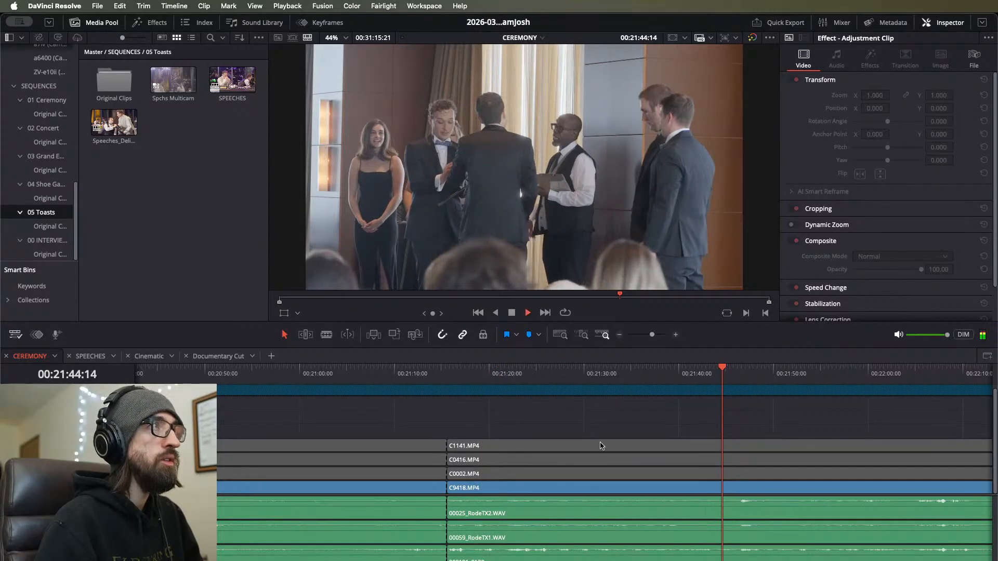
pyautogui.press('super+minus')
pyautogui.click(708, 384)
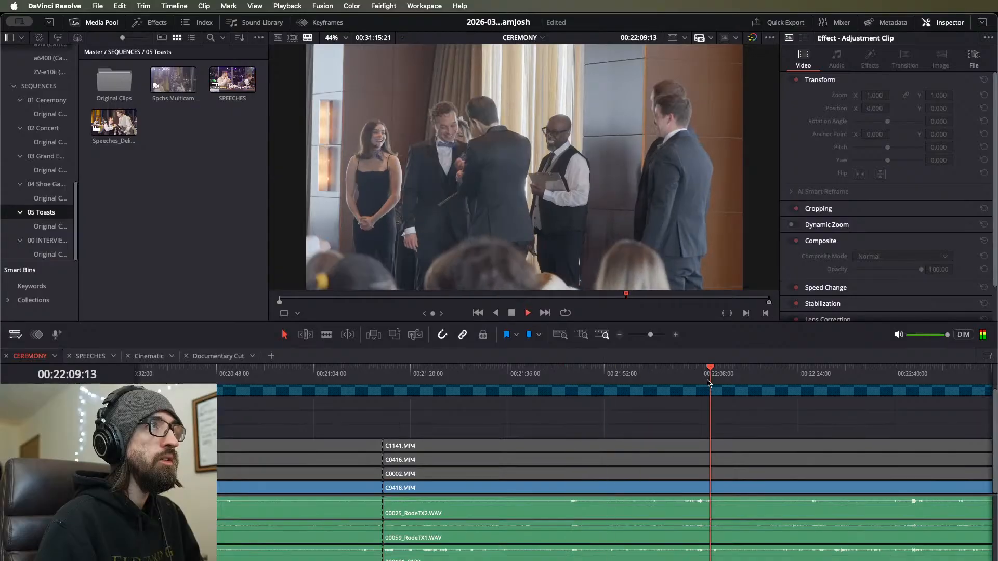
pyautogui.hscroll(3, 686, 463)
pyautogui.moveTo(598, 370); pyautogui.dragTo(774, 379)
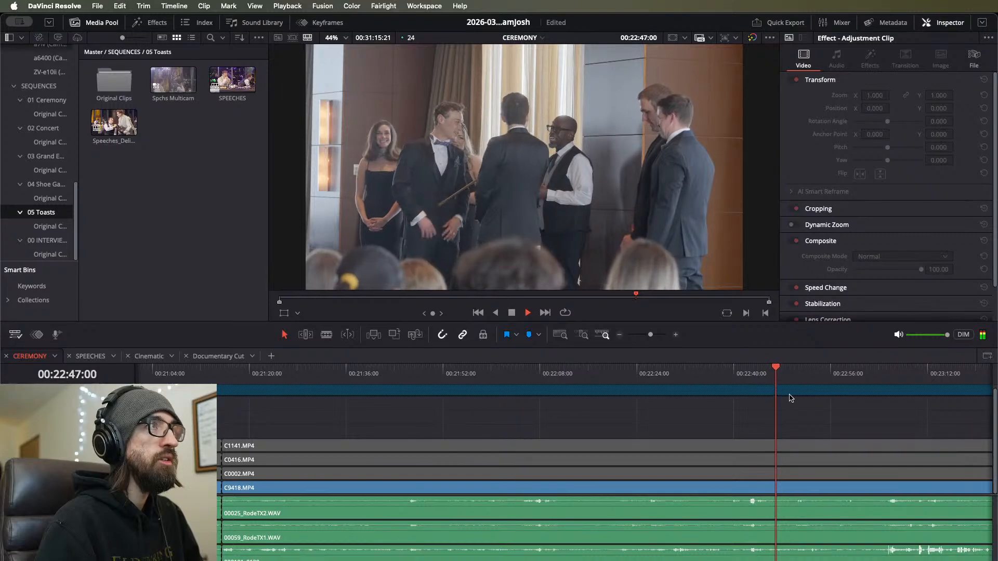
pyautogui.hscroll(5, 741, 407)
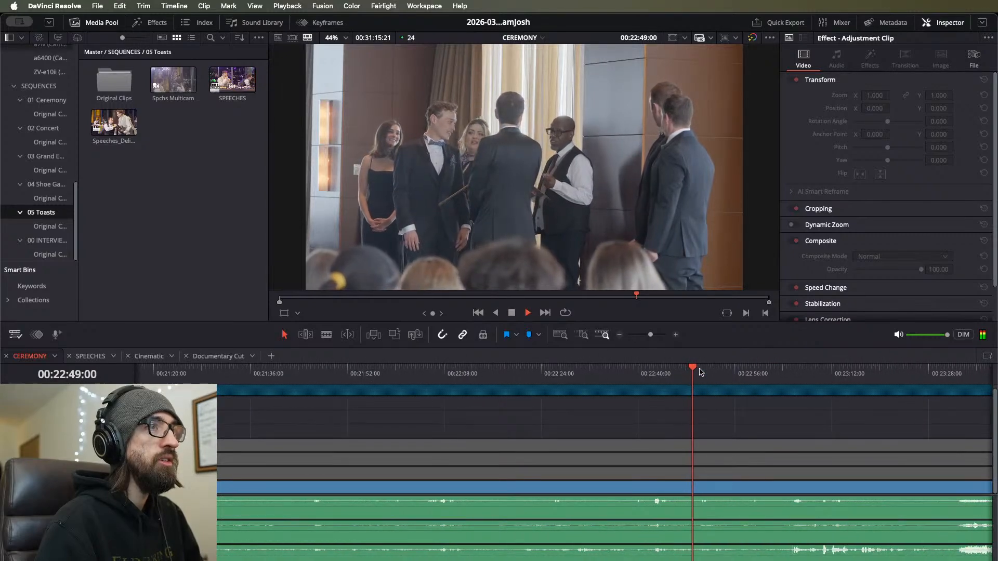
pyautogui.moveTo(700, 372); pyautogui.dragTo(723, 375)
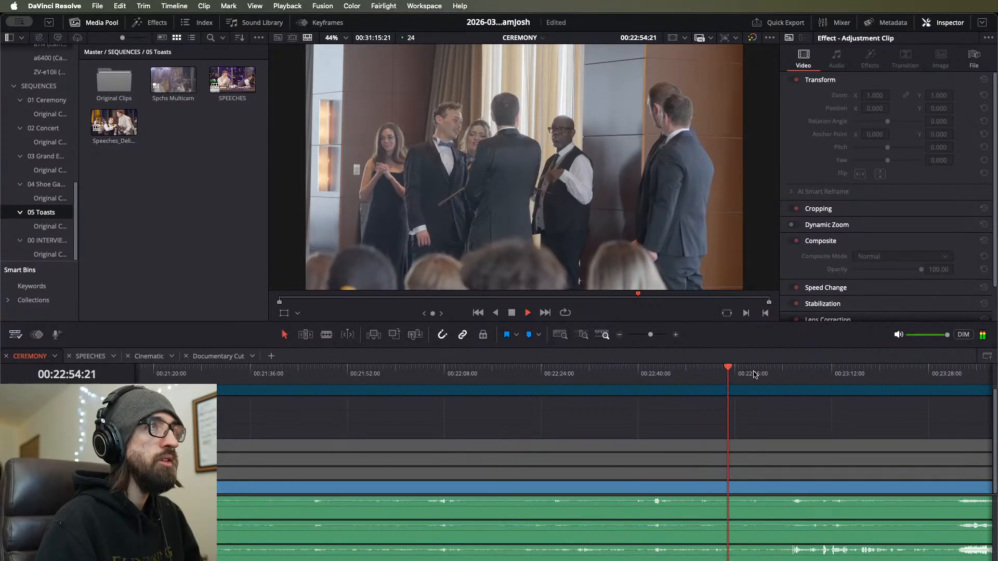
pyautogui.moveTo(604, 371); pyautogui.dragTo(593, 373)
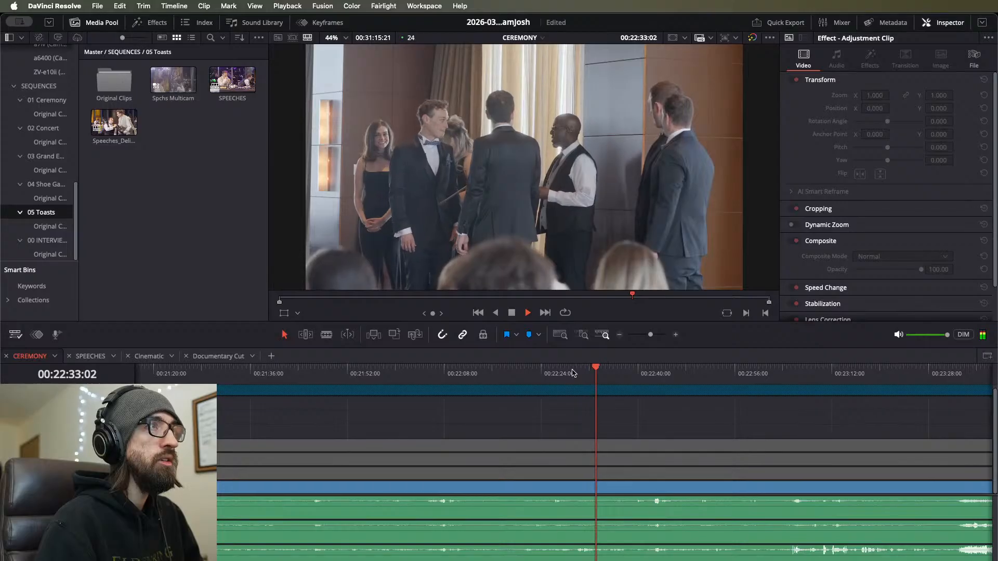
pyautogui.moveTo(515, 370); pyautogui.dragTo(444, 372)
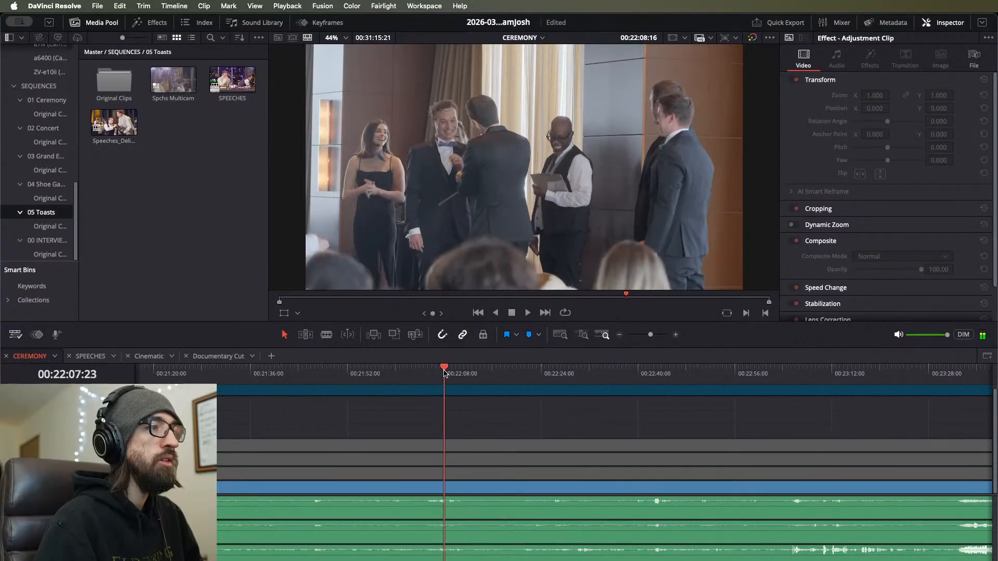
# Step: Play closely through the footage after 00:22:08 and split all ceremony clips at 00:22:15:21
pyautogui.scroll(1, 477, 400)
pyautogui.scroll(4, 478, 401)
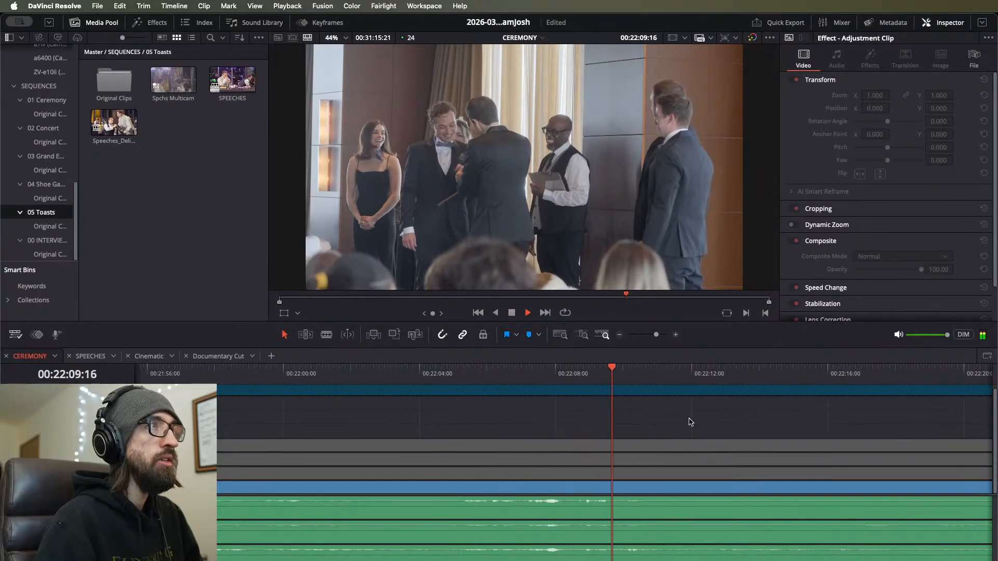
pyautogui.scroll(-1, 685, 419)
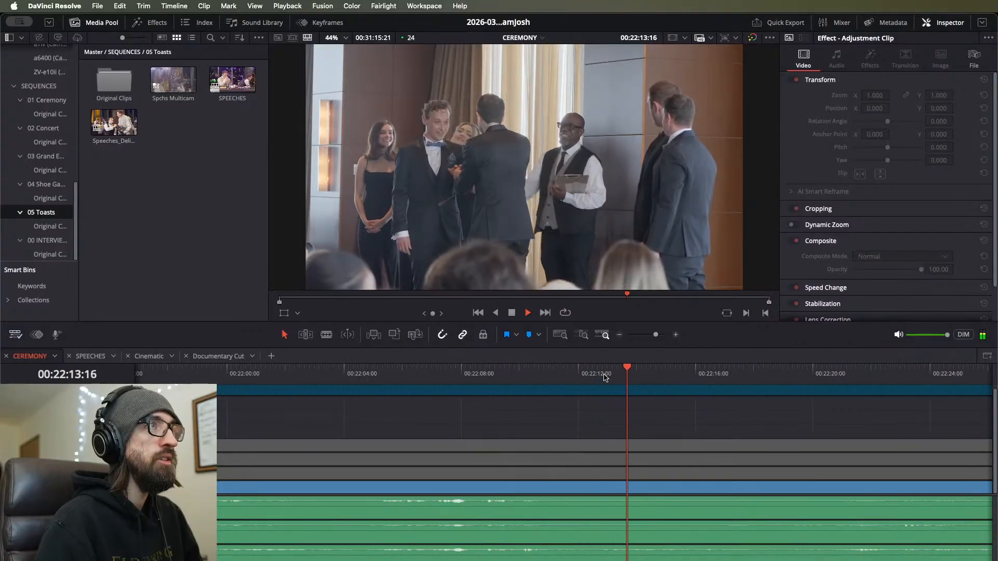
pyautogui.scroll(-2, 712, 443)
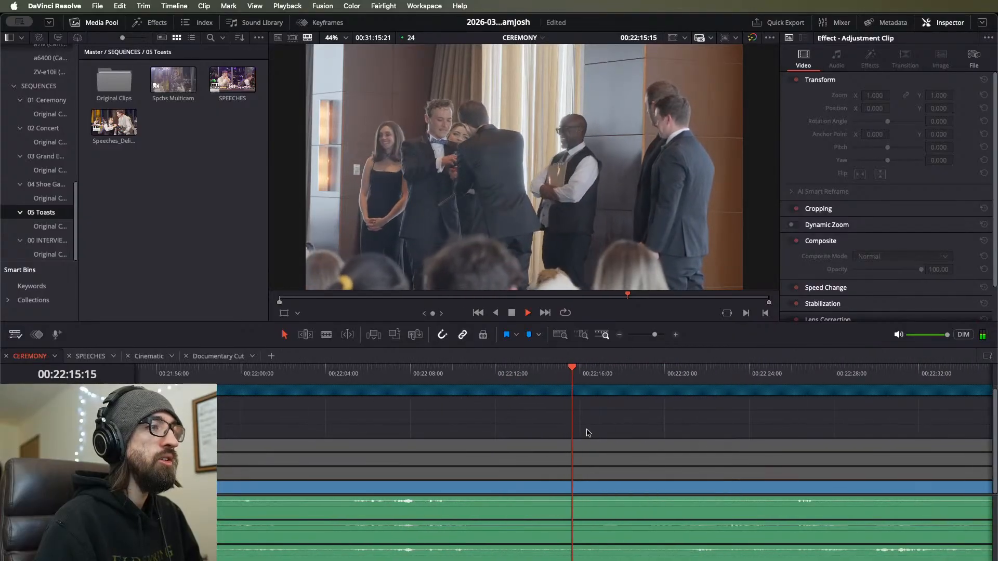
pyautogui.press('space')
# Step: Copy the ceremony section between 00:21:15:14 and 00:22:15:21 and paste it into the Cinematic timeline, leaving a gap after the existing clips
pyautogui.moveTo(452, 405); pyautogui.dragTo(281, 560)
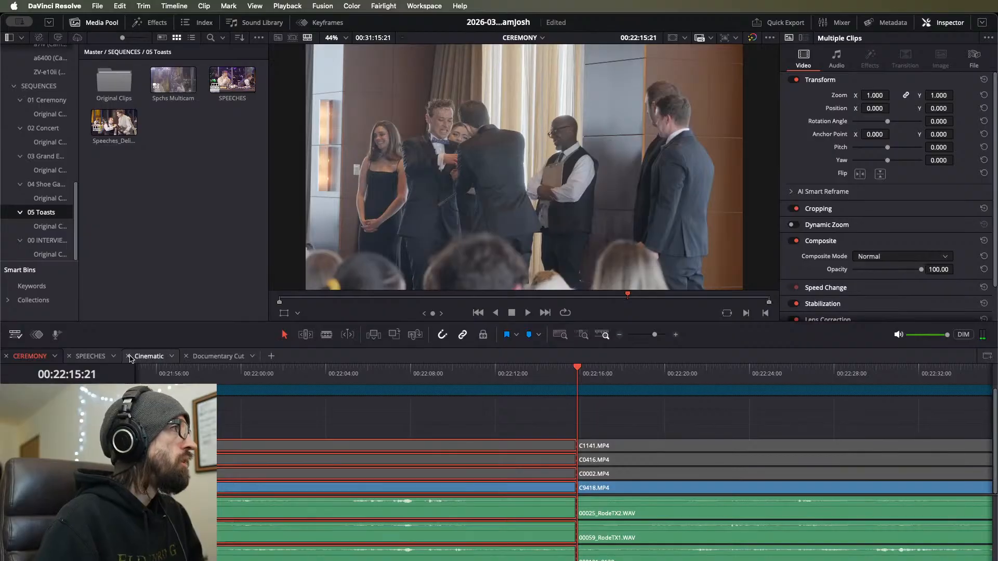
pyautogui.click(130, 357)
pyautogui.click(483, 377)
pyautogui.press('super+v')
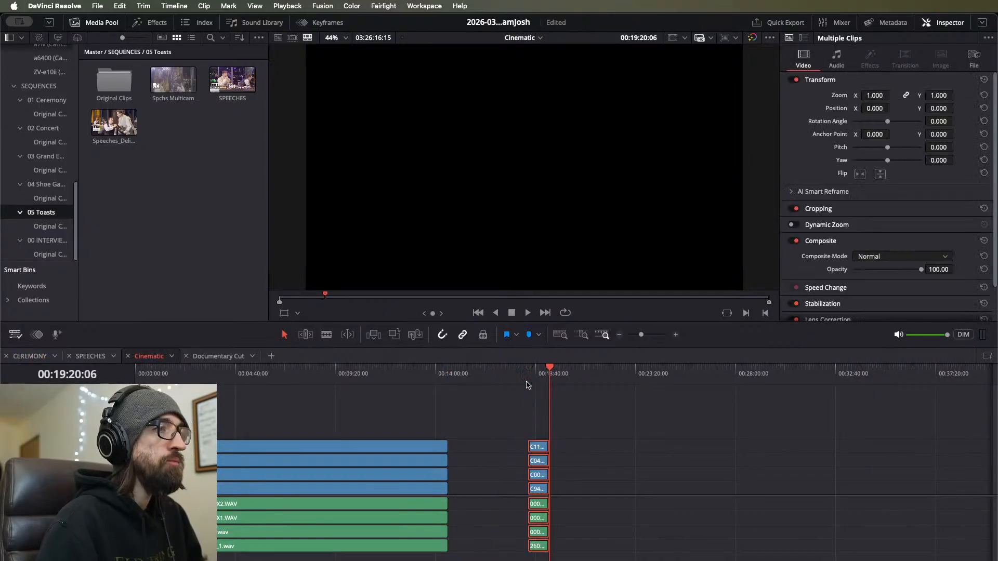
pyautogui.moveTo(304, 426); pyautogui.dragTo(410, 558)
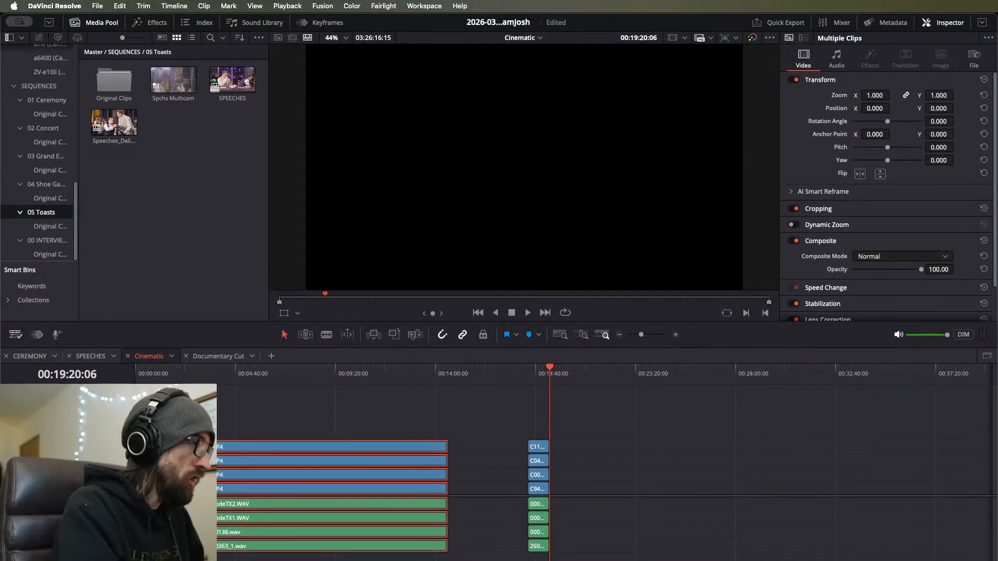
pyautogui.moveTo(643, 409); pyautogui.dragTo(522, 544)
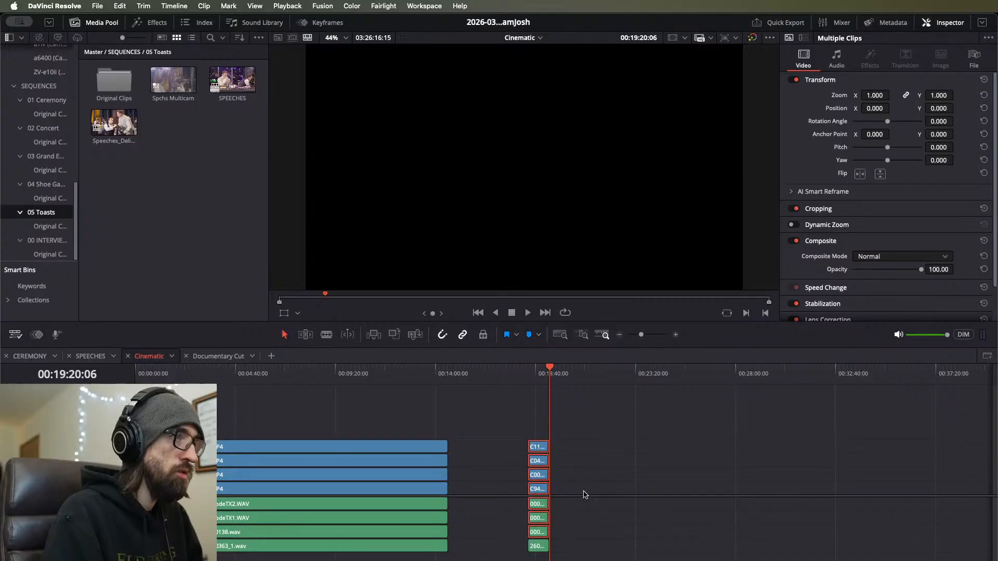
pyautogui.moveTo(646, 435); pyautogui.dragTo(531, 550)
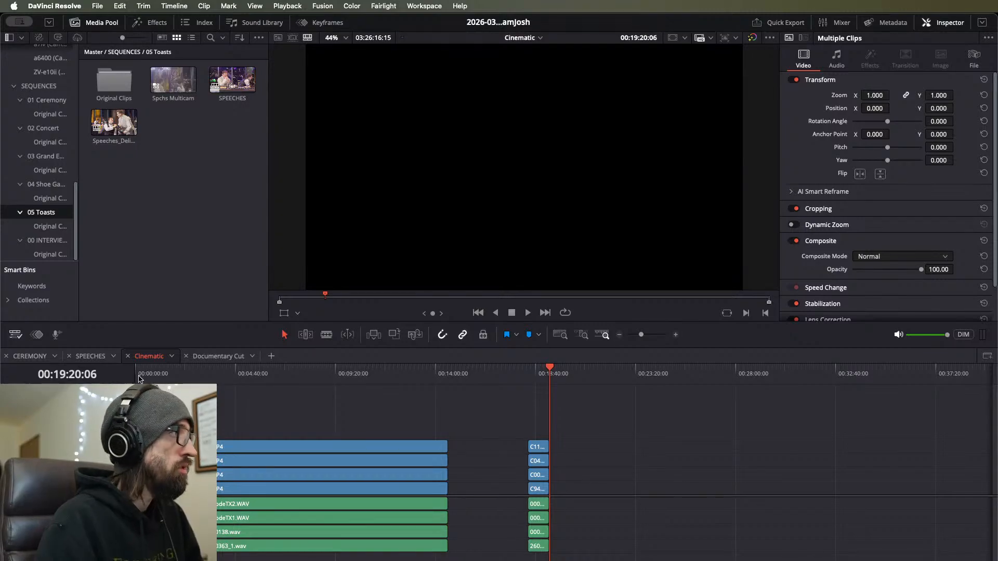
# Step: Return to the CEREMONY timeline, locate the next cut point after the copied section, and split all clips at 00:22:29:11
pyautogui.click(46, 356)
pyautogui.press('space')
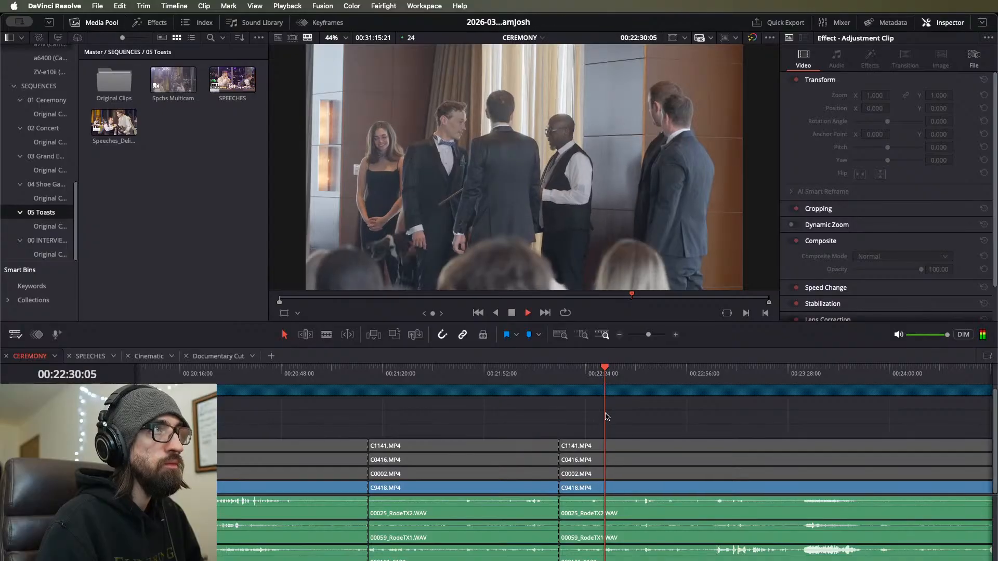
pyautogui.moveTo(574, 380); pyautogui.dragTo(556, 379)
pyautogui.press('super+b')
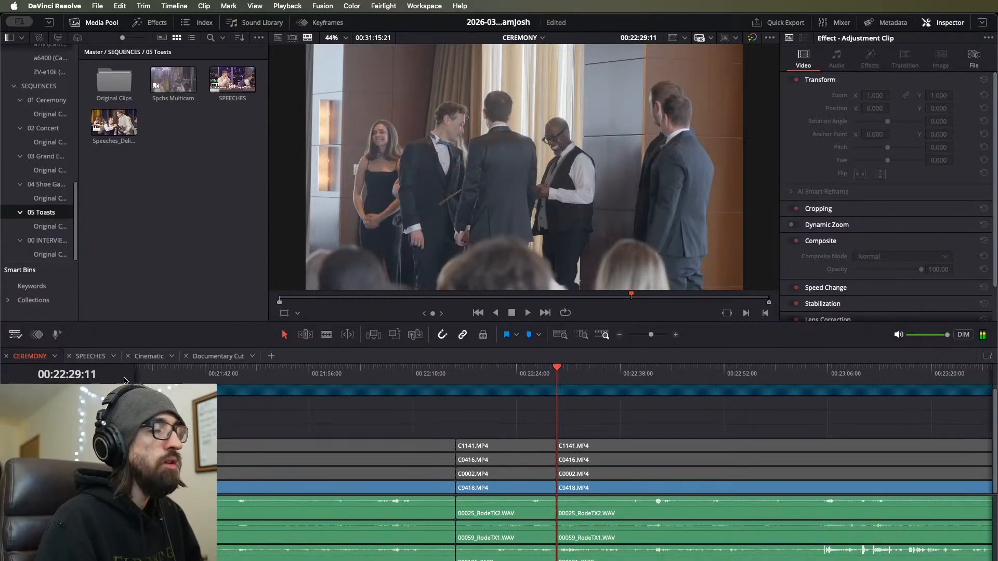
# Step: Play the ceremony footage after the 00:22:29:11 cut to about 00:22:34 and check the cuts against the Cinematic timeline
pyautogui.press('space')
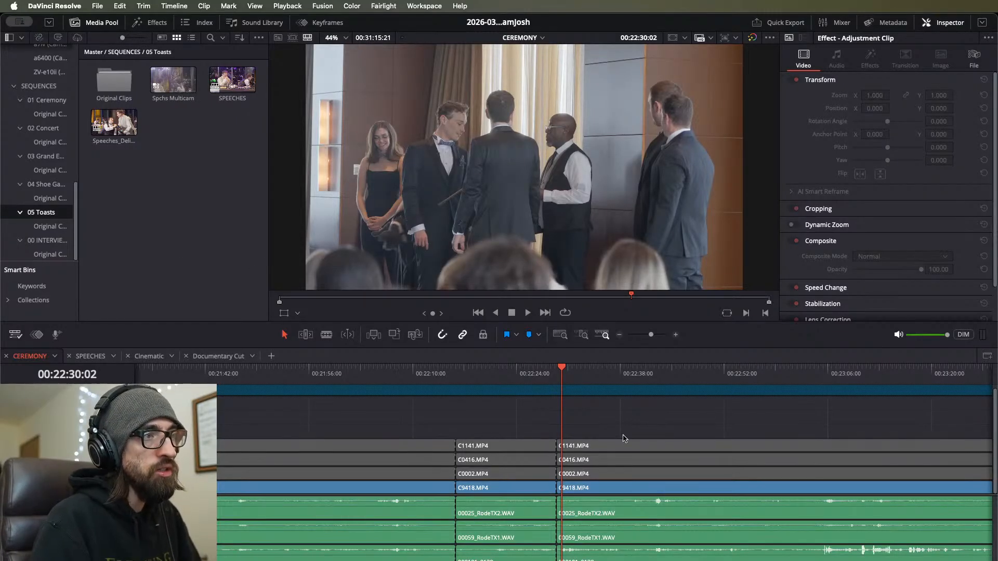
pyautogui.scroll(-5, 624, 438)
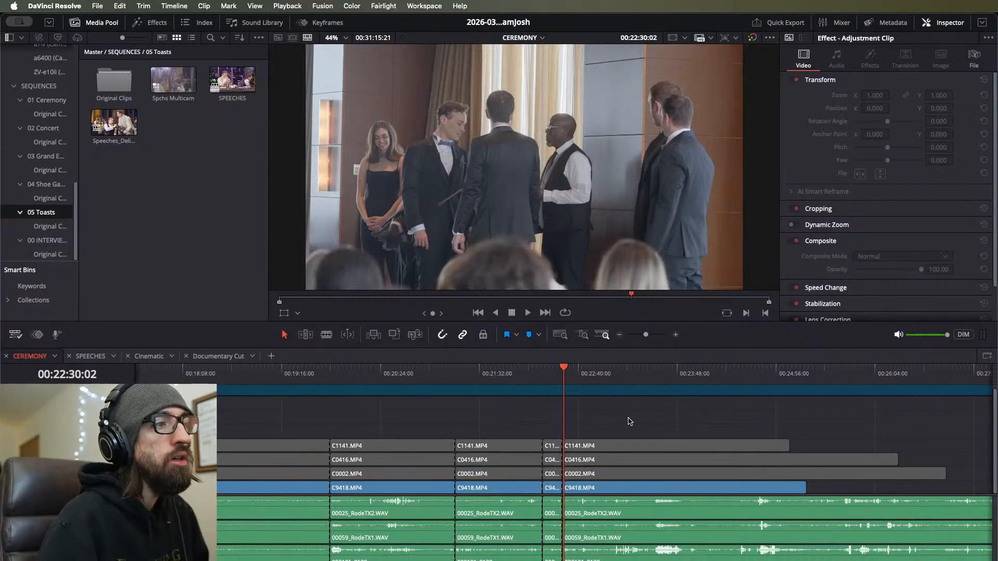
pyautogui.press('super+equal')
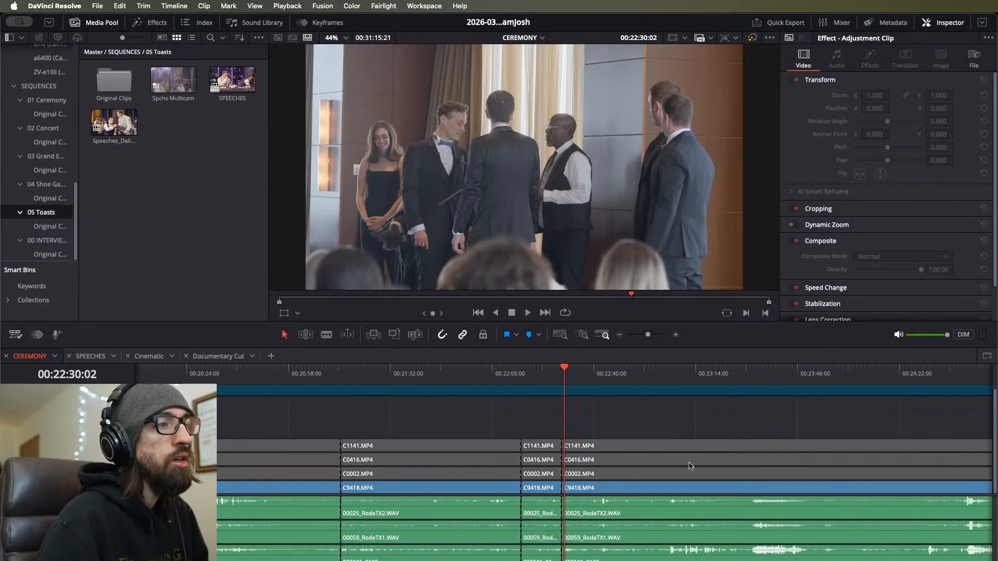
pyautogui.click(145, 356)
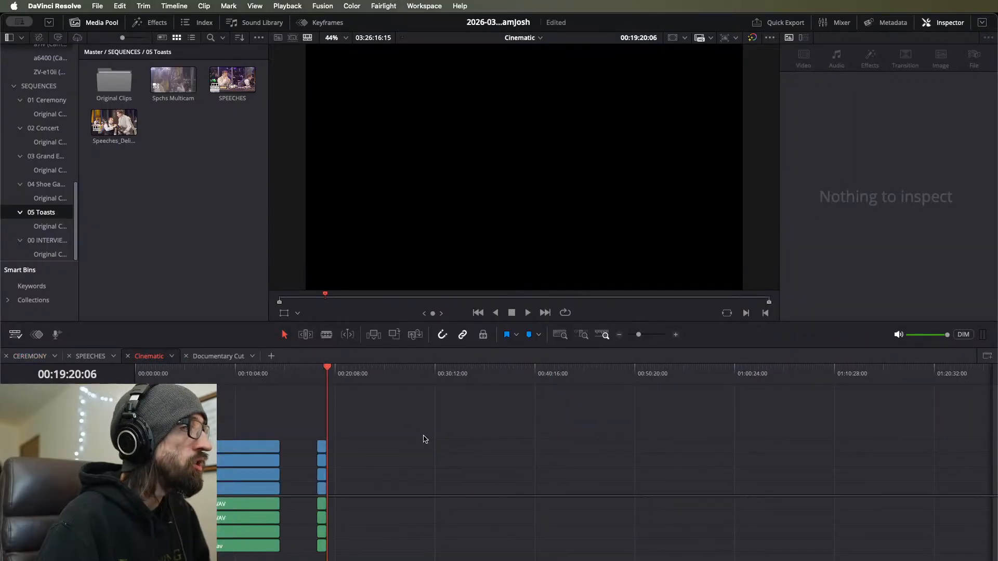
pyautogui.click(22, 356)
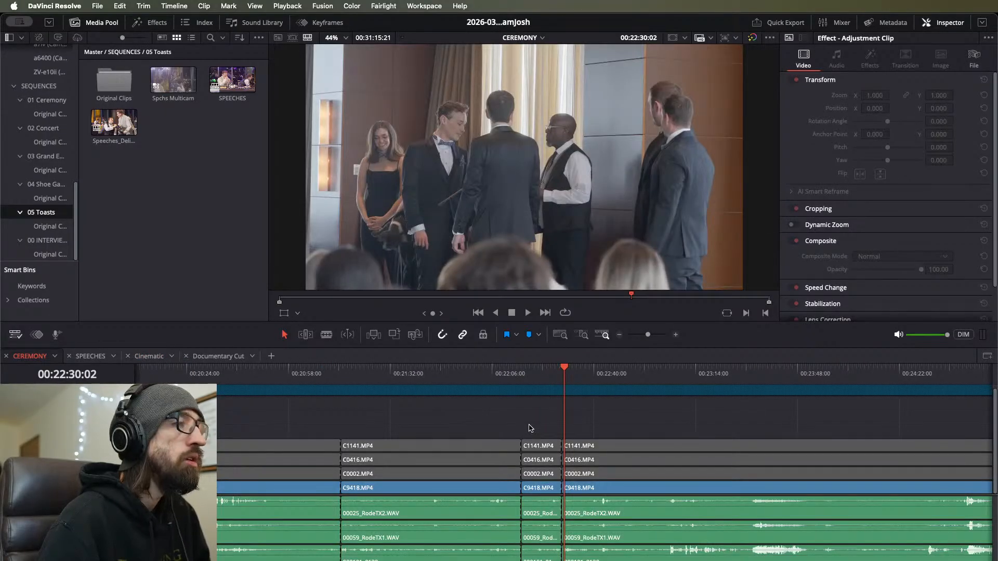
pyautogui.press('space')
pyautogui.press('super+equal')
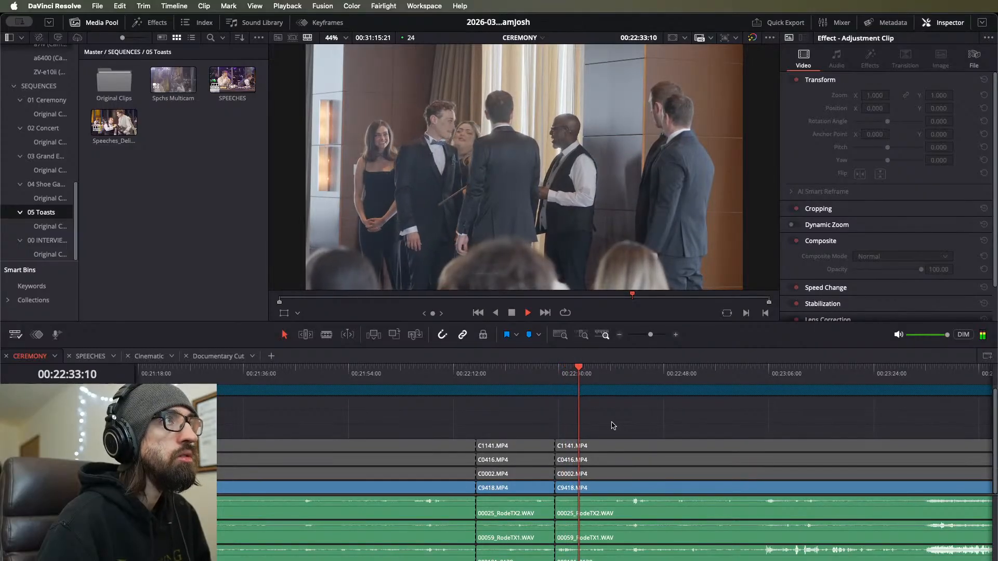
pyautogui.press('space')
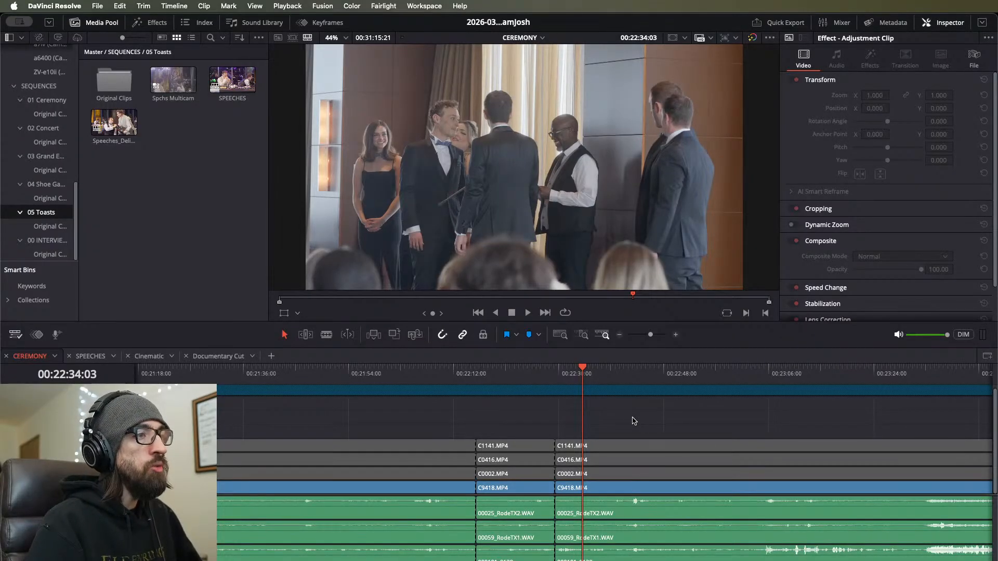
# Step: Open the Cinematic timeline and look through the project's audio and camera footage bins
pyautogui.click(160, 356)
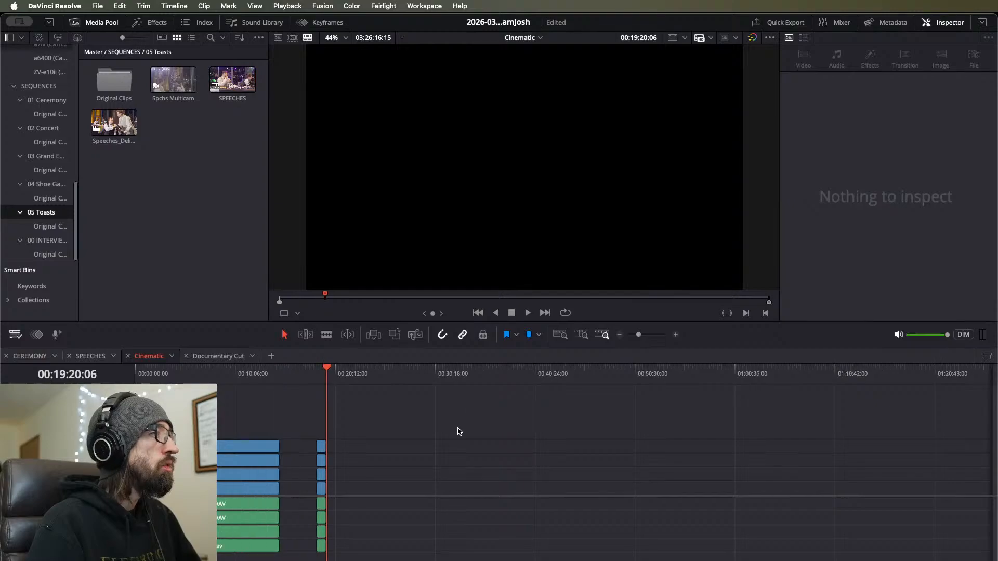
pyautogui.scroll(5, 48, 216)
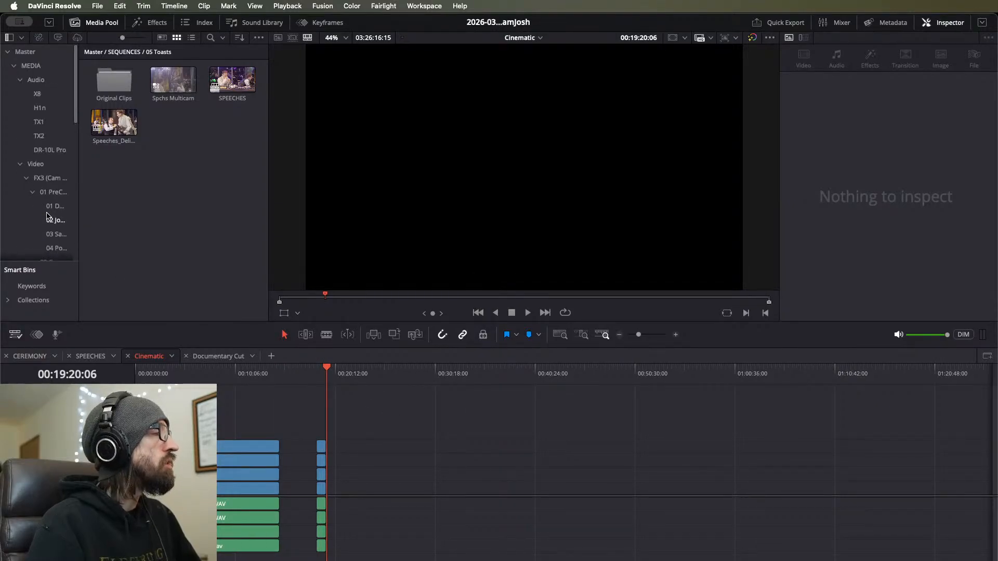
pyautogui.scroll(-5, 43, 229)
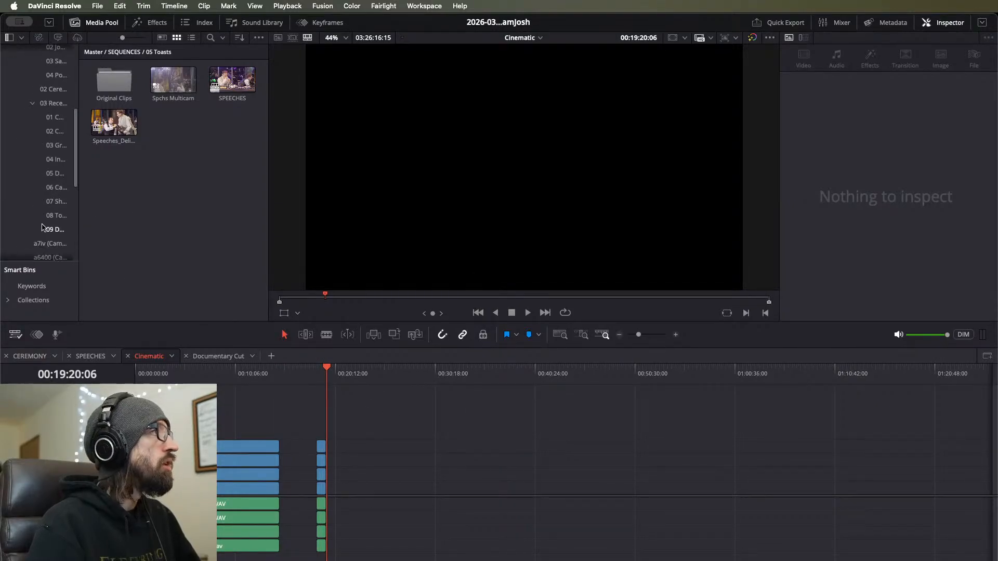
pyautogui.scroll(1, 44, 228)
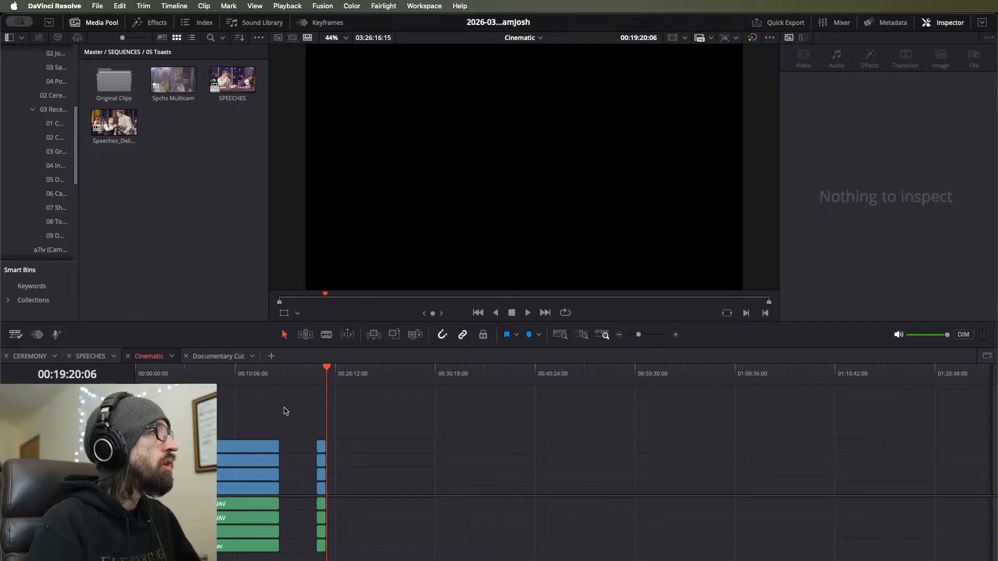
# Step: Place the Cinematic playhead at 00:08:59:01 and open the 04 Portraits bin within FX3 (Cam A) / 01 PreCeremony
pyautogui.click(224, 373)
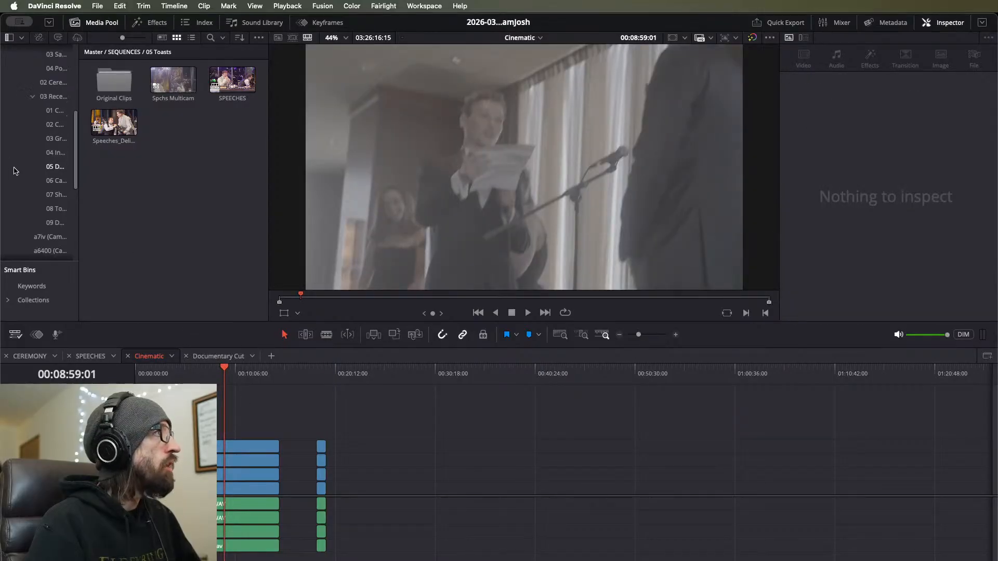
pyautogui.scroll(-2, 15, 197)
pyautogui.scroll(5, 8, 187)
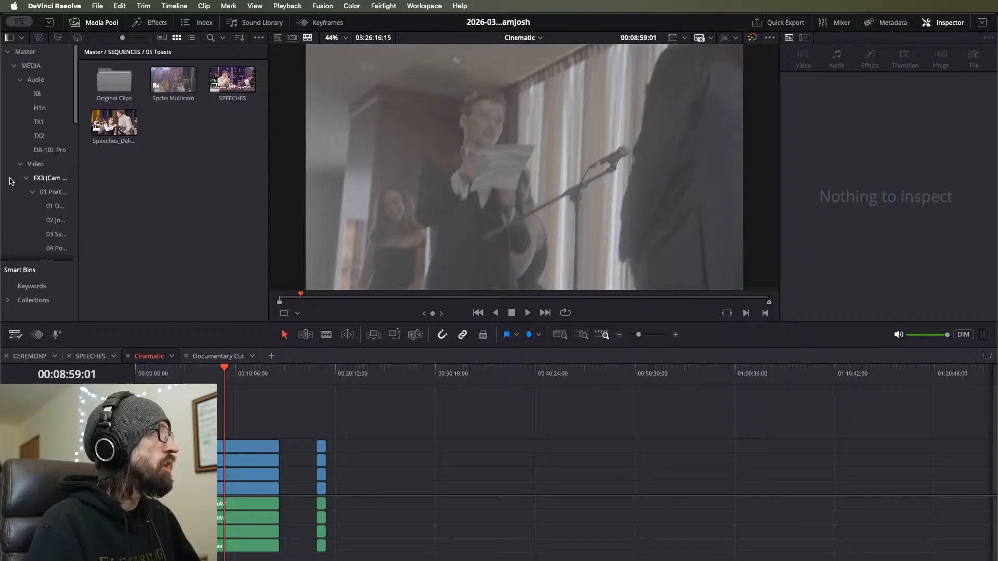
pyautogui.click(48, 192)
pyautogui.scroll(-1, 49, 192)
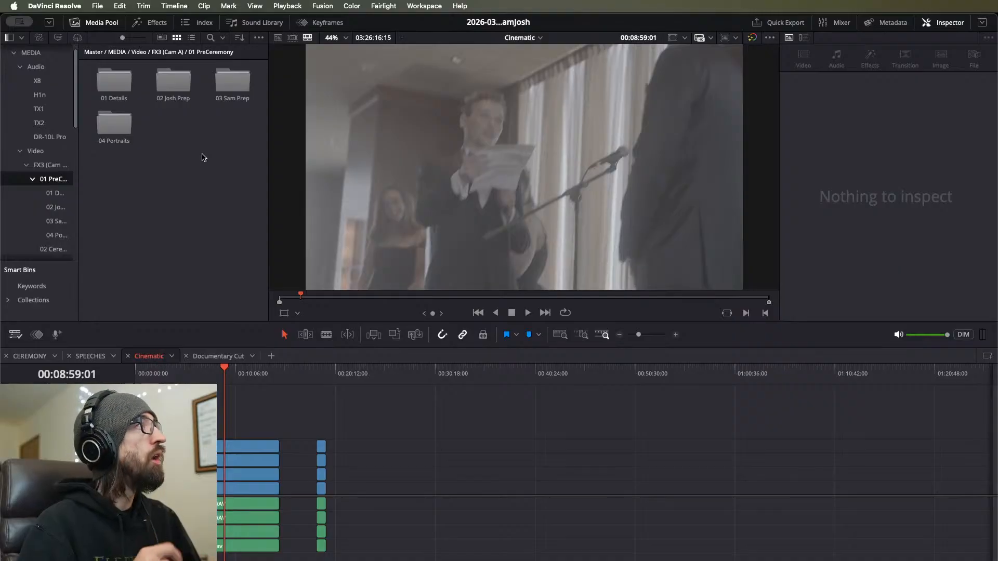
pyautogui.doubleClick(114, 124)
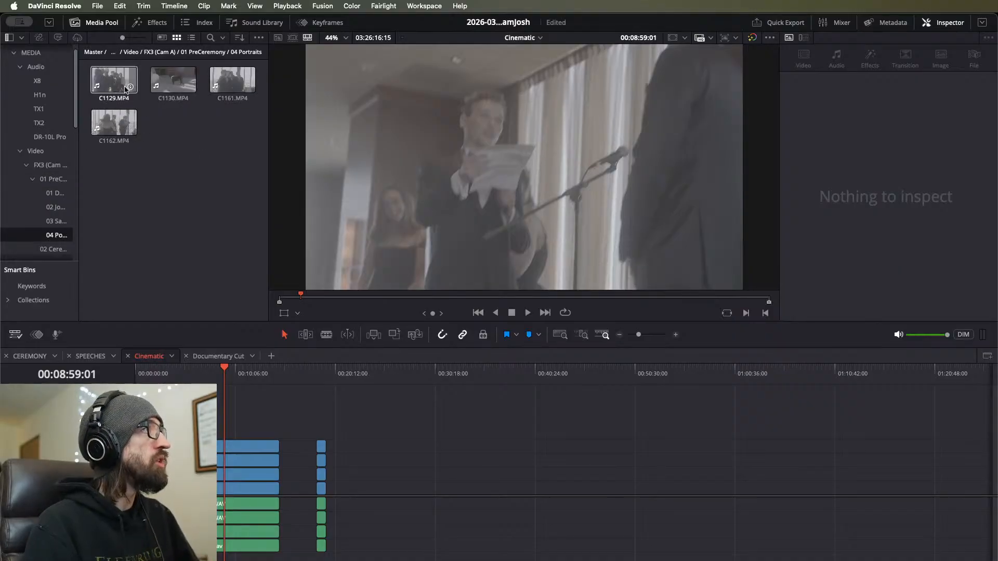
# Step: Preview portrait clips C1129, C1130, C1161 and C1162, scrubbing back through C1162 to examine the group shot
pyautogui.click(103, 74)
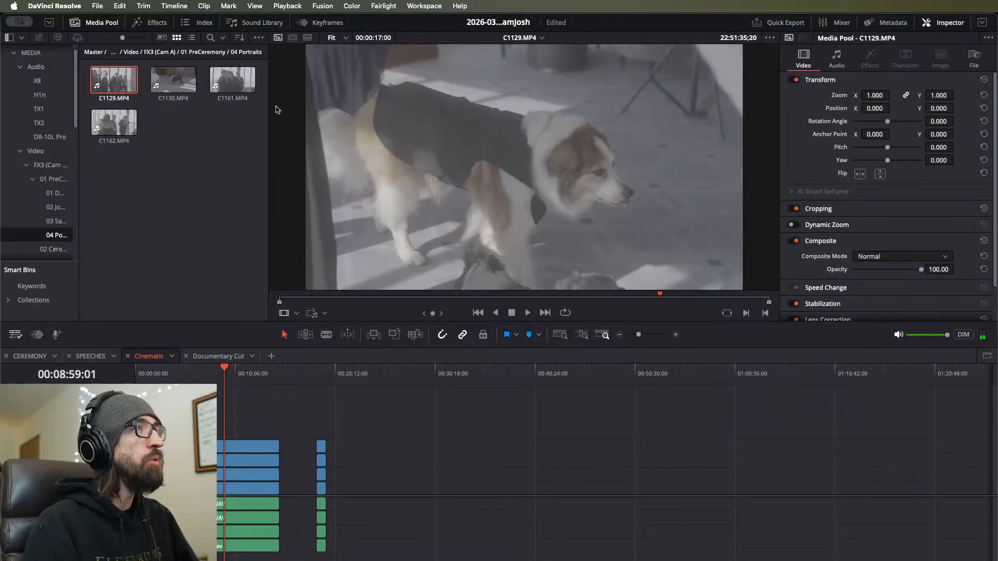
pyautogui.click(173, 79)
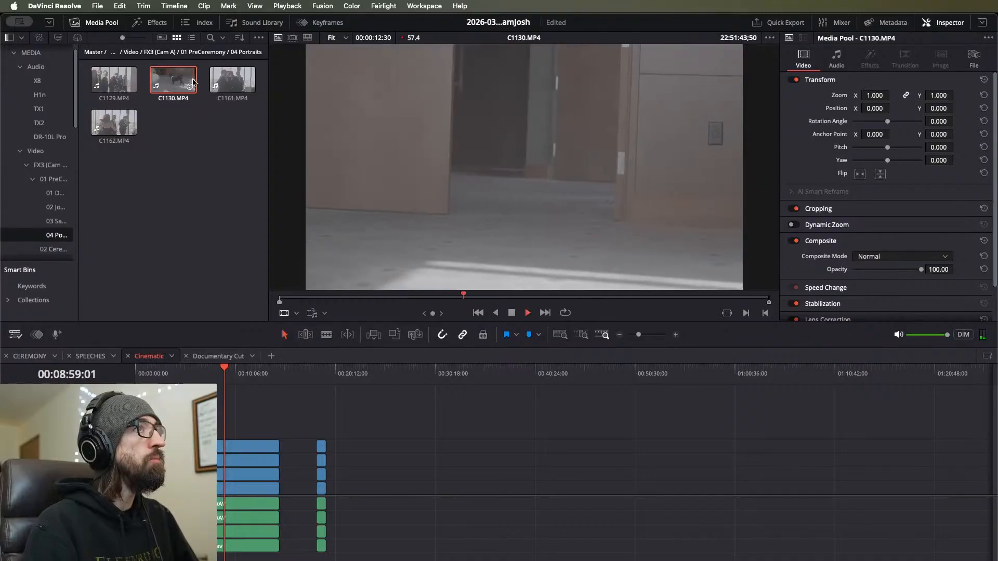
pyautogui.click(218, 83)
pyautogui.press('space')
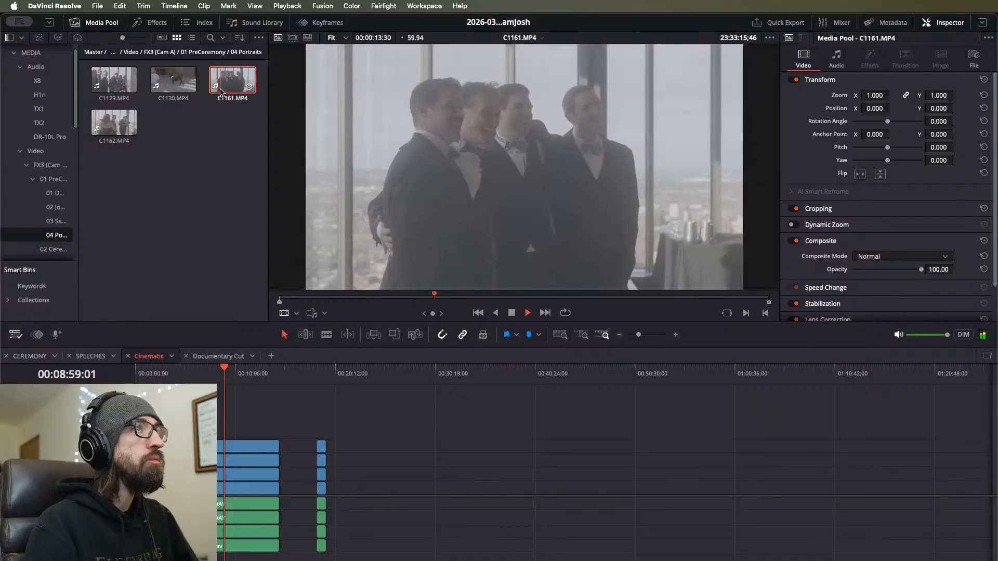
pyautogui.click(113, 122)
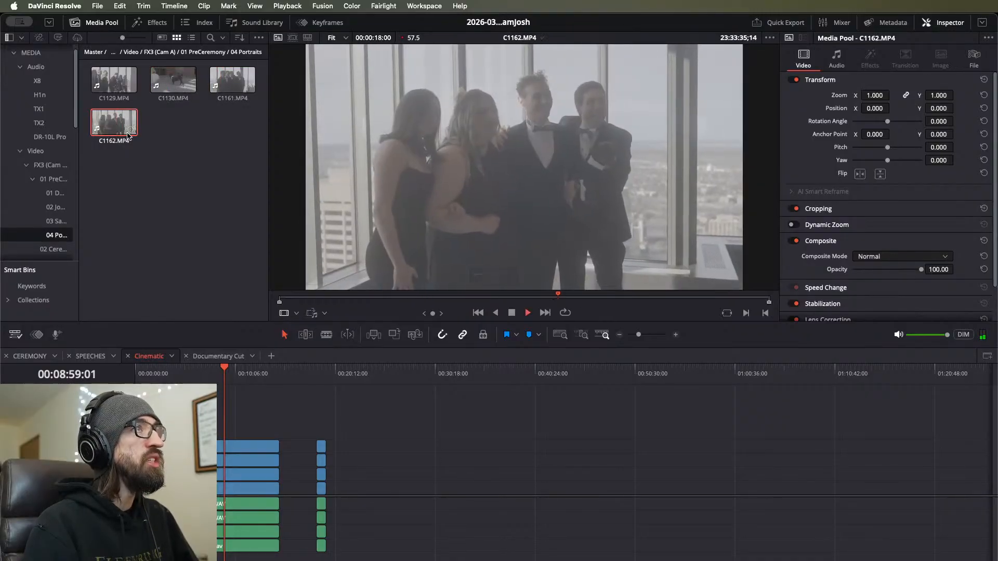
pyautogui.click(263, 212)
pyautogui.moveTo(495, 298); pyautogui.dragTo(330, 302)
pyautogui.press('space')
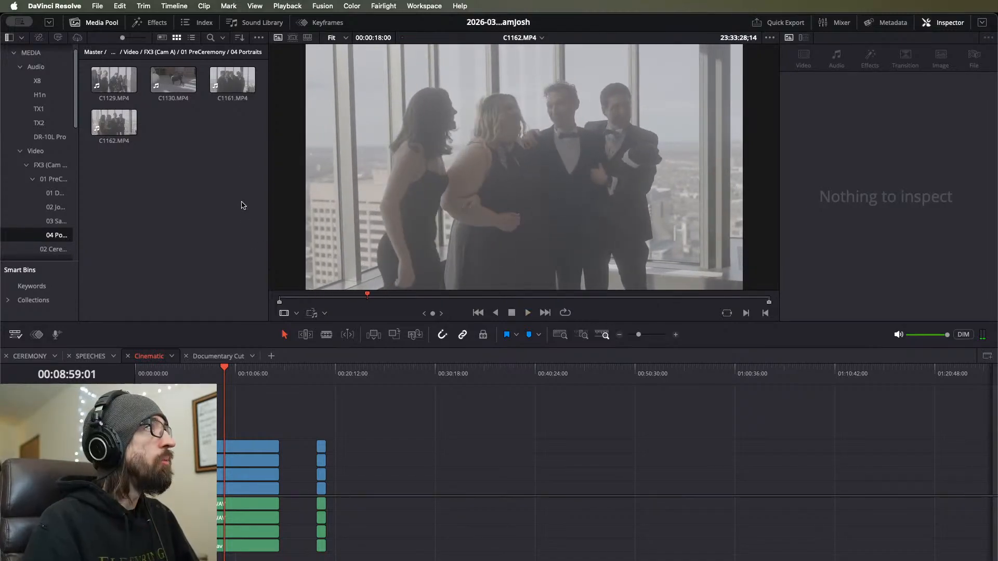
# Step: Review portrait clips C1161, C1130 and C1129 again, scrubbing through C1161 and C1129 for usable moments
pyautogui.click(223, 89)
pyautogui.click(200, 154)
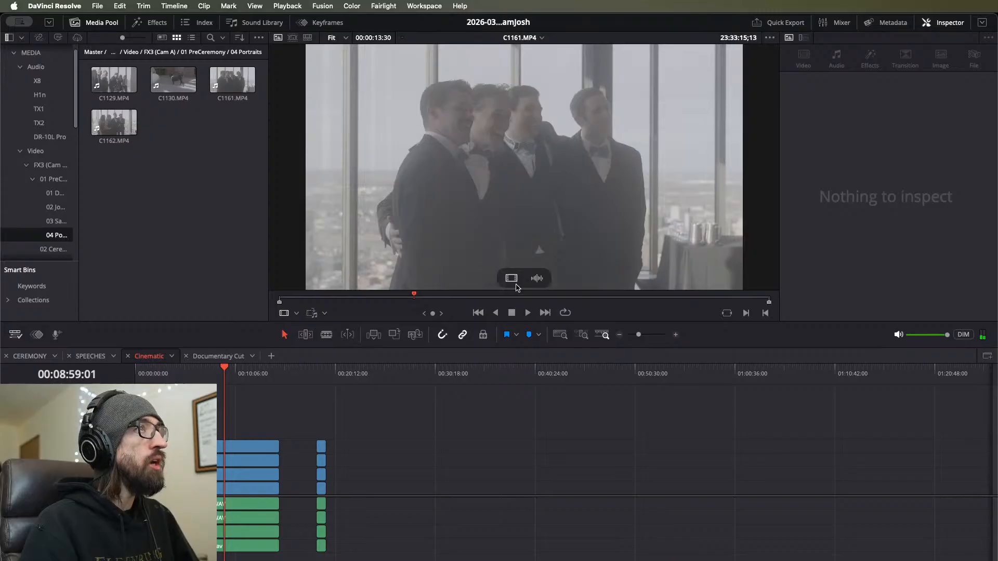
pyautogui.moveTo(504, 299); pyautogui.dragTo(576, 318)
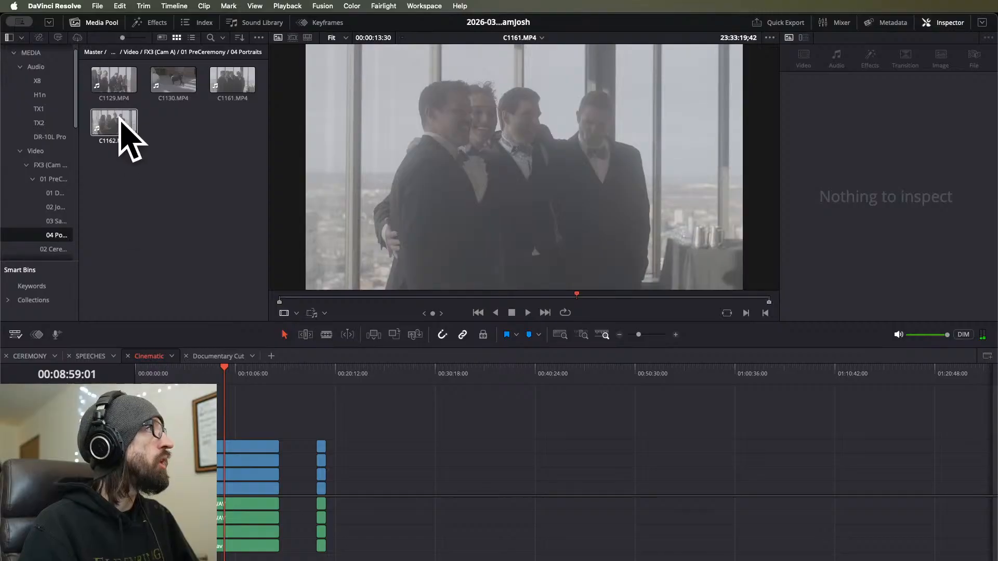
pyautogui.click(173, 80)
pyautogui.press('space')
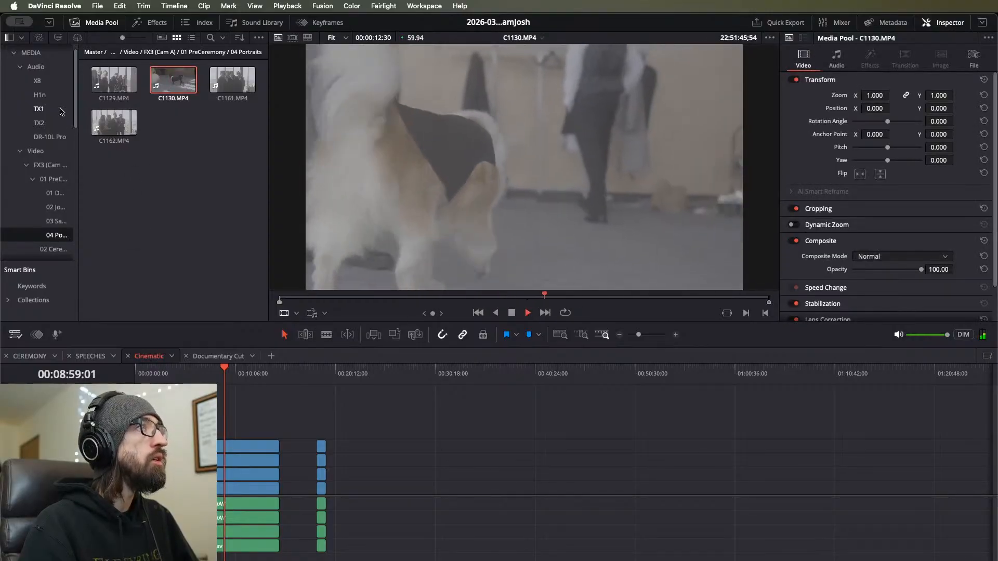
pyautogui.click(99, 88)
pyautogui.click(184, 165)
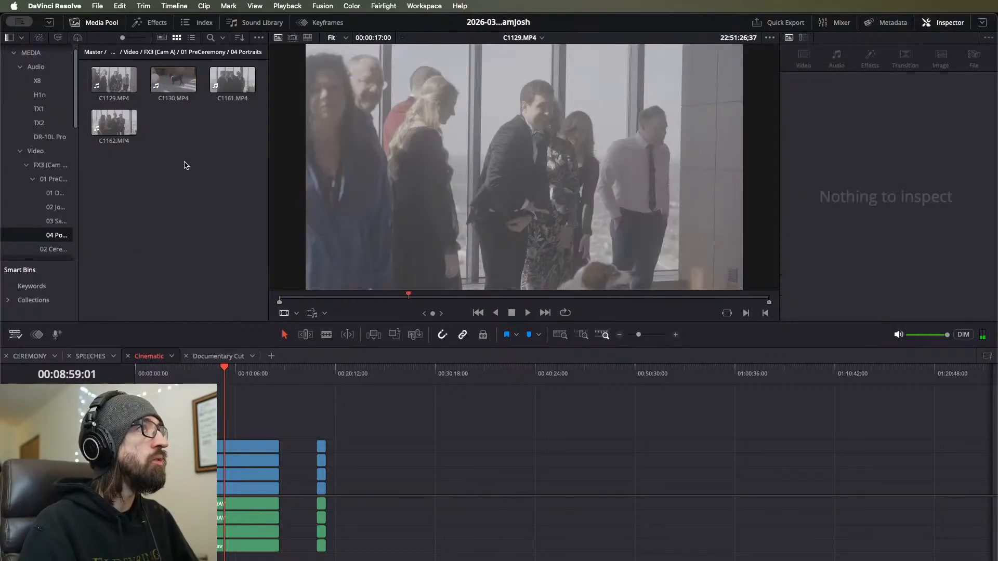
pyautogui.moveTo(408, 295); pyautogui.dragTo(623, 306)
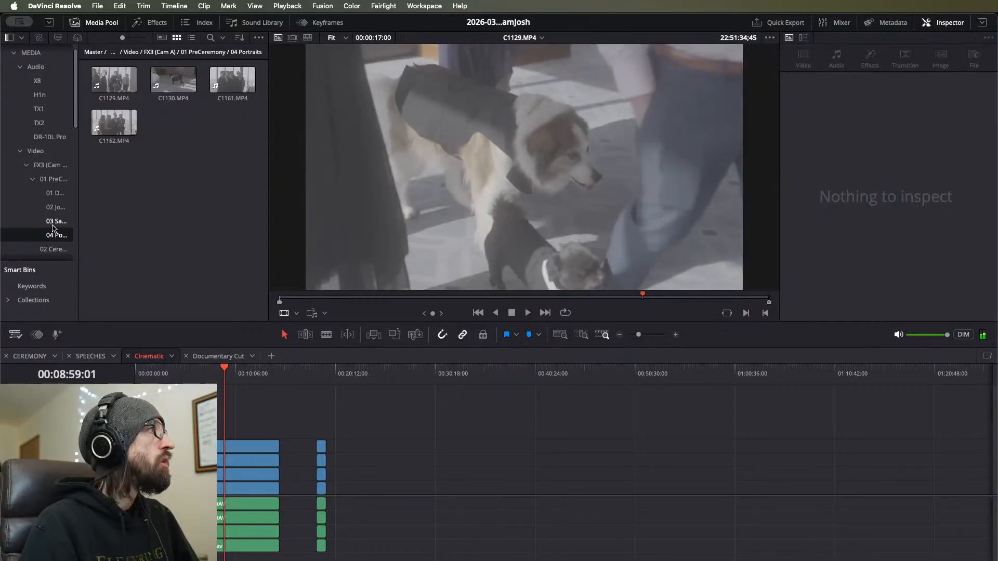
# Step: Open the 01 Details bin under 01 PreCeremony and preview the decor and table clips from C1090 to C1107
pyautogui.click(52, 179)
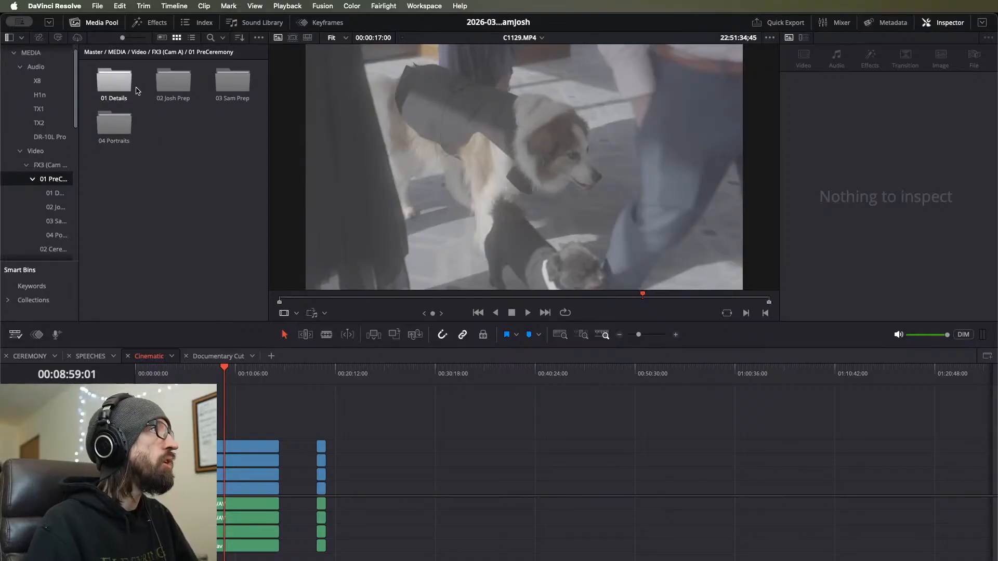
pyautogui.doubleClick(103, 89)
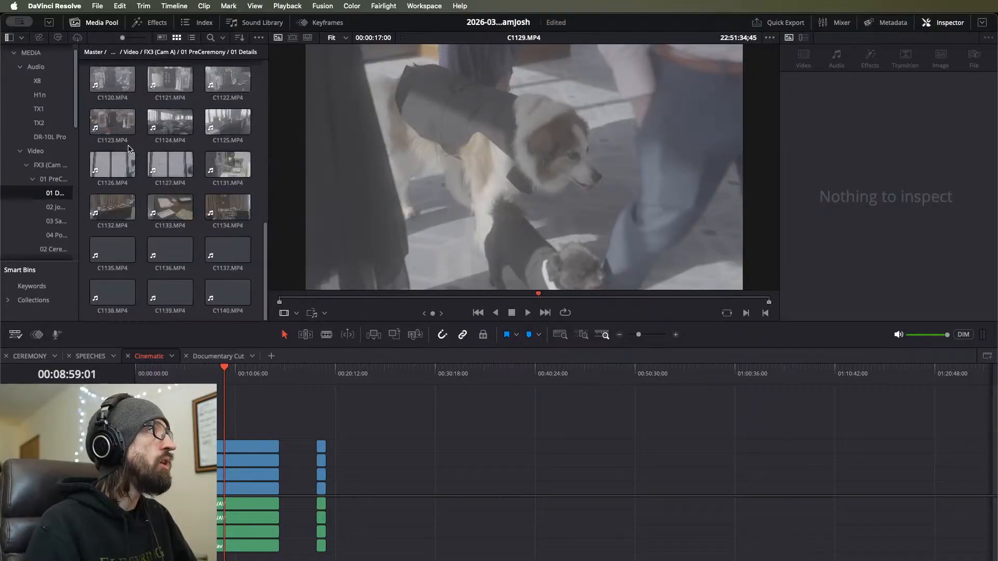
pyautogui.scroll(10, 130, 195)
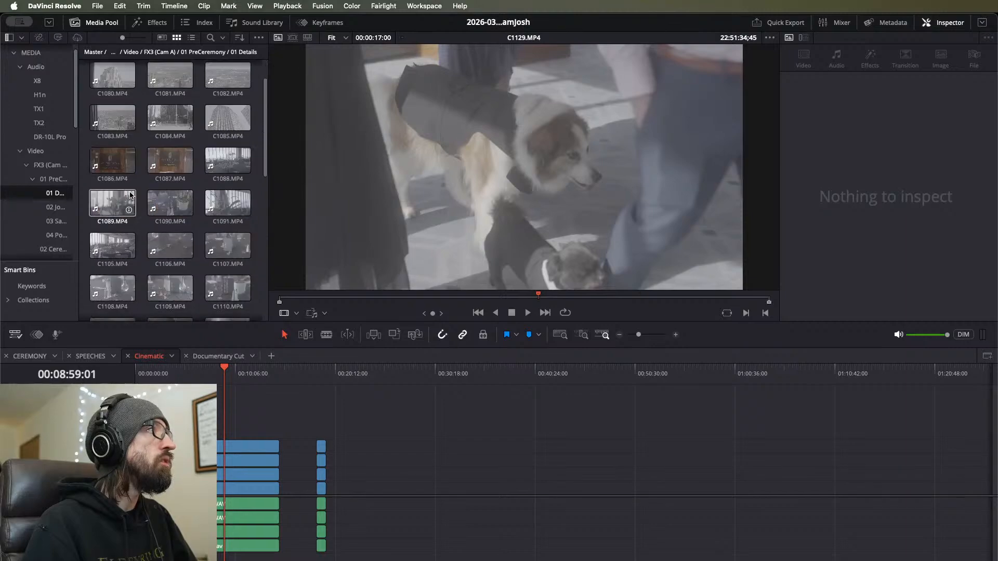
pyautogui.click(170, 204)
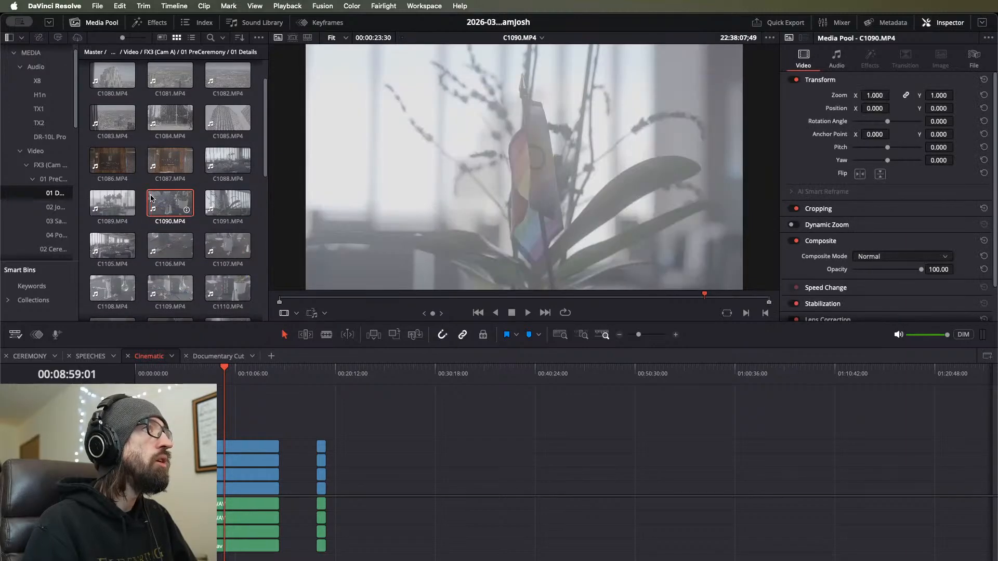
pyautogui.click(214, 206)
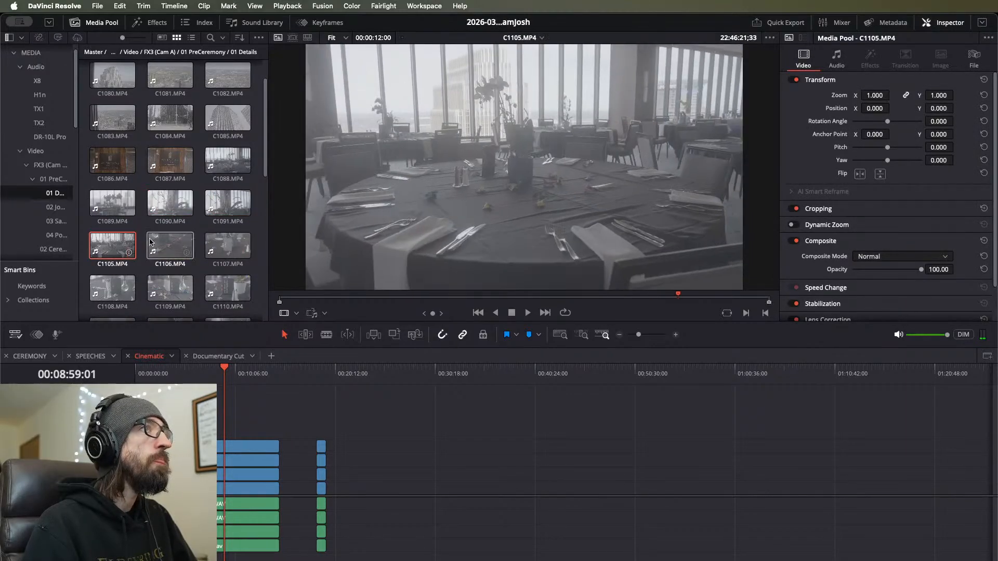
pyautogui.click(179, 245)
pyautogui.click(207, 244)
pyautogui.scroll(-1, 207, 244)
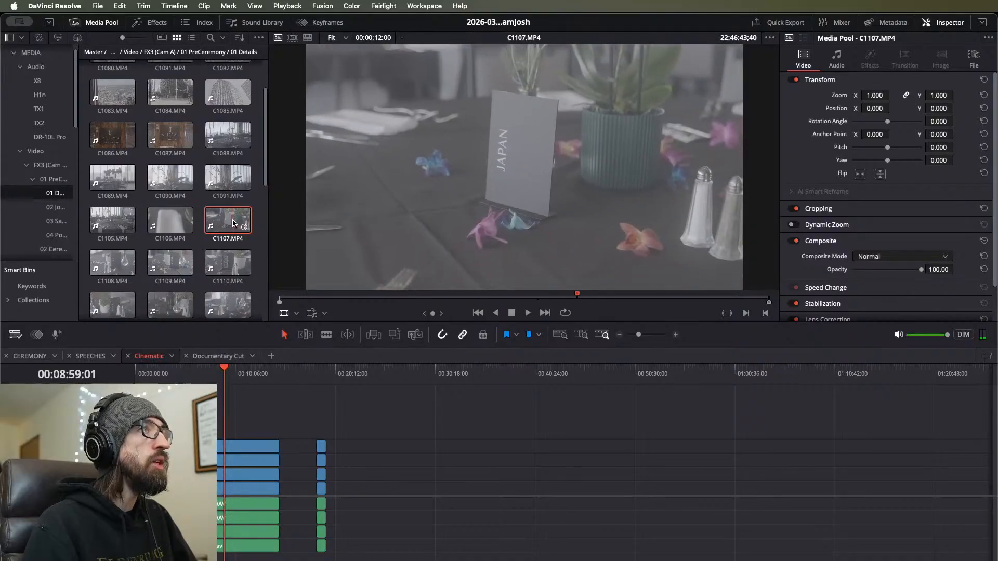
# Step: Preview table detail clips C1108, C1109 and C1110, and recheck C1106 and C1105, scrubbing C1105 to 22:46:14:18
pyautogui.click(105, 262)
pyautogui.click(156, 261)
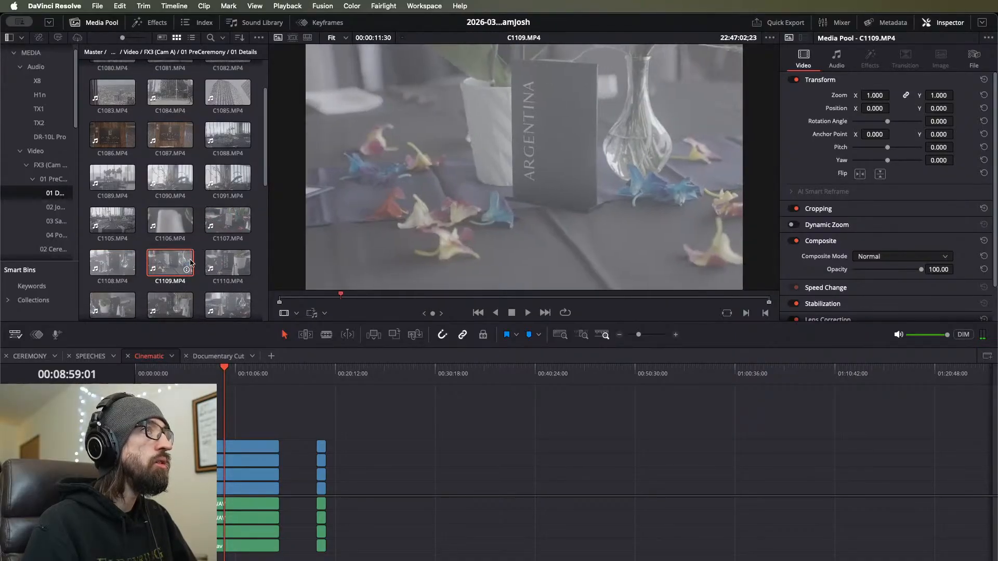
pyautogui.click(213, 263)
pyautogui.click(167, 224)
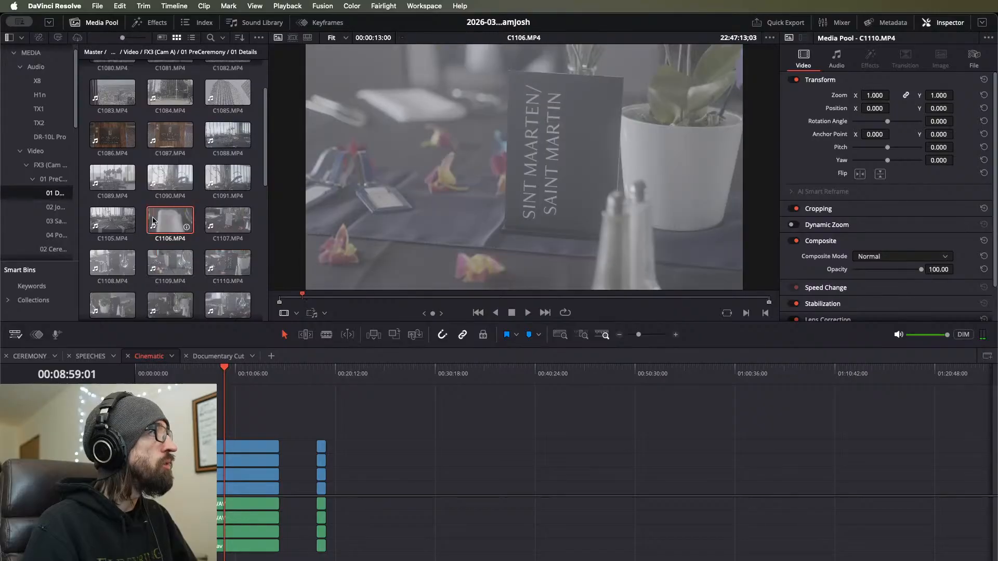
pyautogui.click(100, 223)
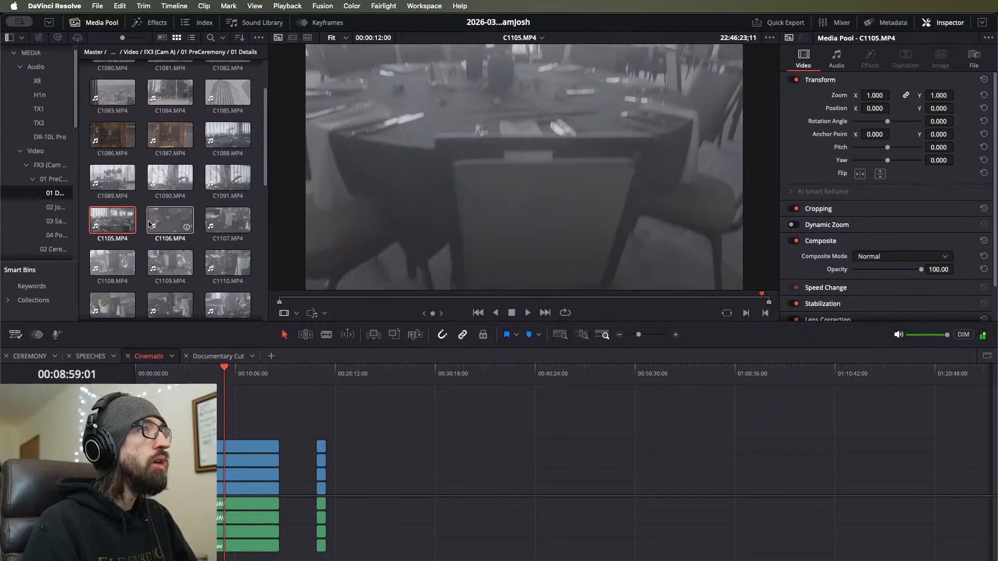
pyautogui.moveTo(401, 299)
pyautogui.mouseDown()
pyautogui.moveTo(381, 300)
pyautogui.moveTo(399, 296)
pyautogui.mouseUp()
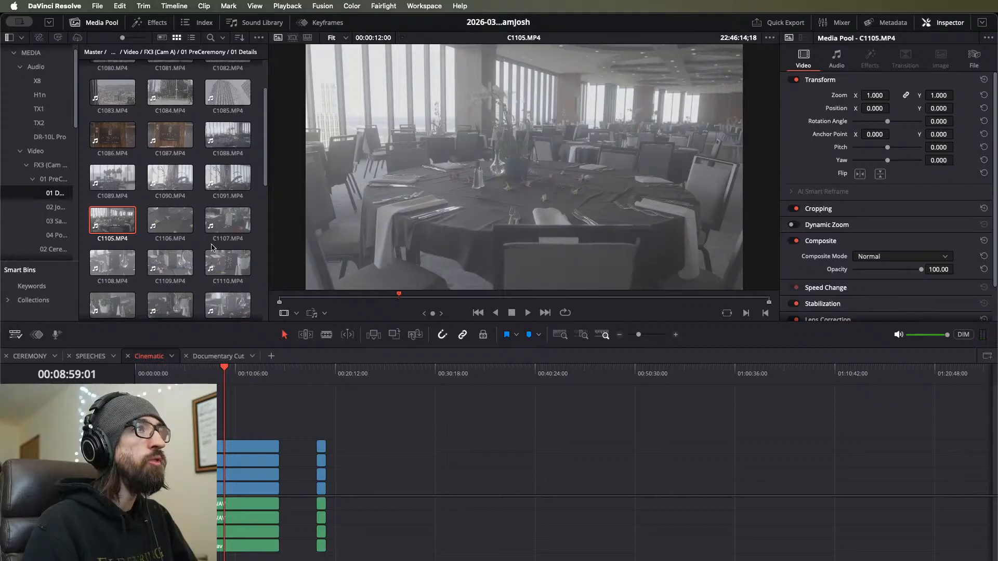
# Step: Open the 02 prep bin under 01 PreCeremony and preview clips C1100 through C1104
pyautogui.click(50, 206)
pyautogui.doubleClick(112, 82)
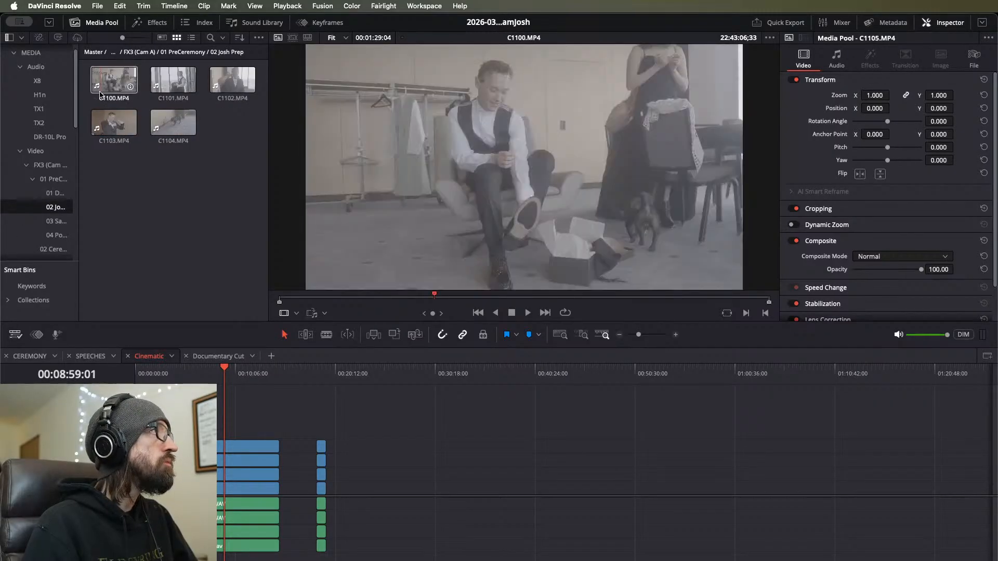
pyautogui.press('space')
pyautogui.moveTo(448, 297); pyautogui.dragTo(556, 295)
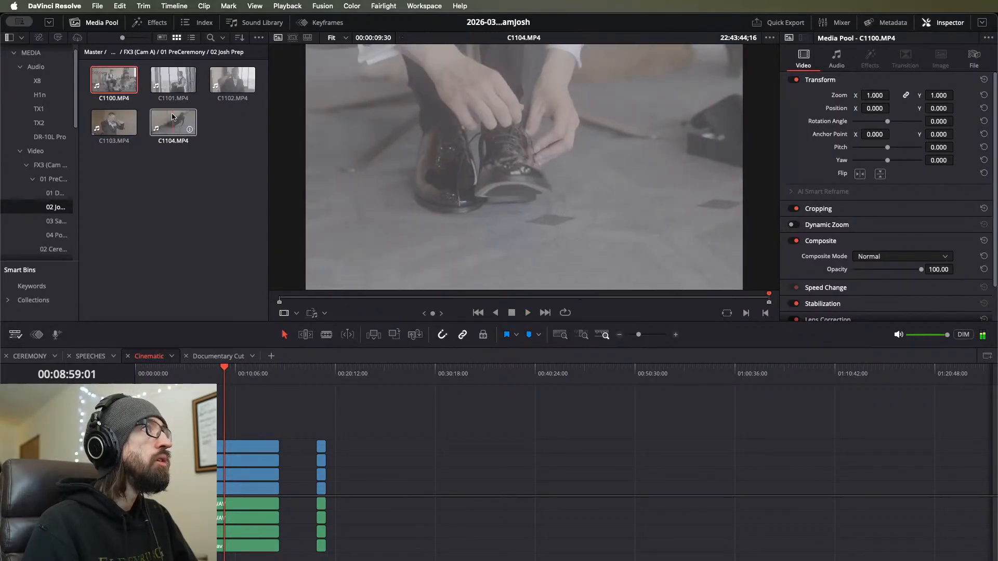
pyautogui.doubleClick(191, 80)
pyautogui.press('space')
pyautogui.doubleClick(217, 78)
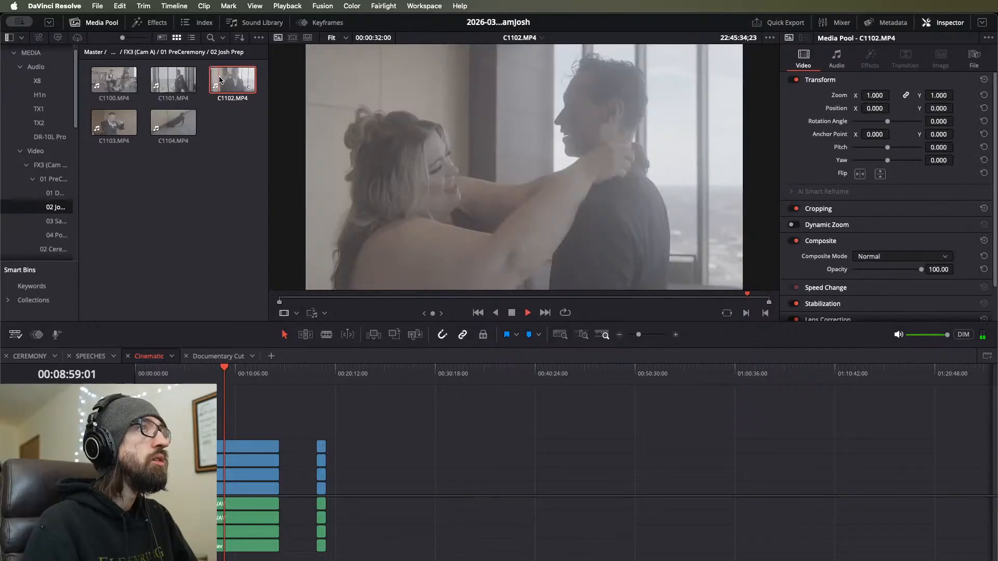
pyautogui.doubleClick(113, 122)
pyautogui.press('space')
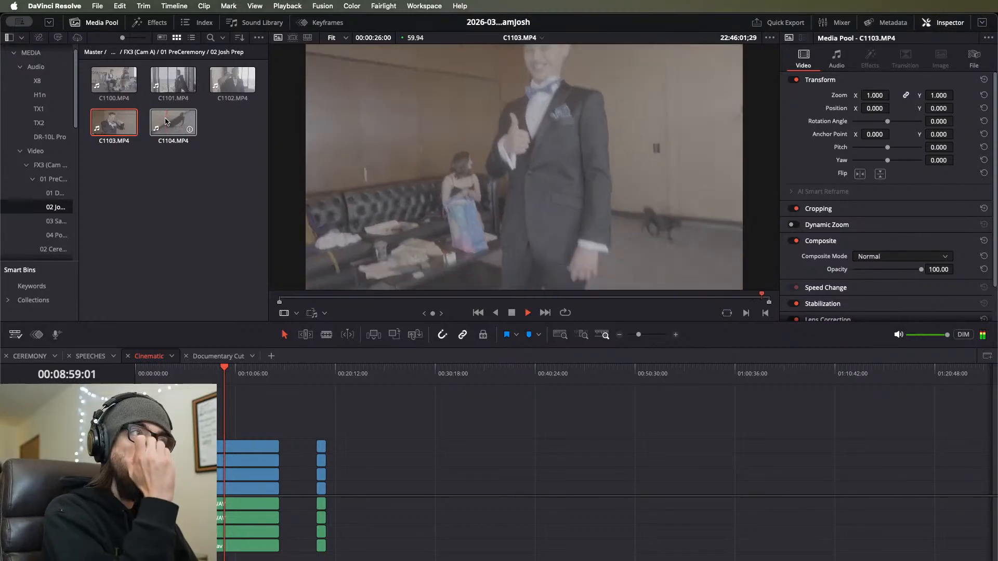
pyautogui.click(166, 122)
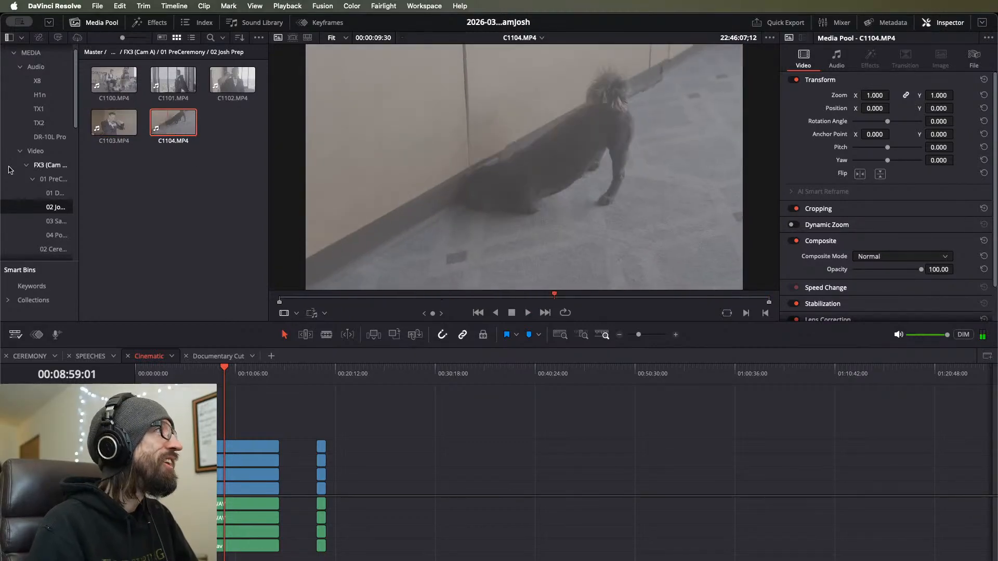
# Step: Open the 03 prep bin under 01 PreCeremony and preview clips C1092, C1093 and C1094, playing through C1094
pyautogui.click(54, 221)
pyautogui.click(114, 79)
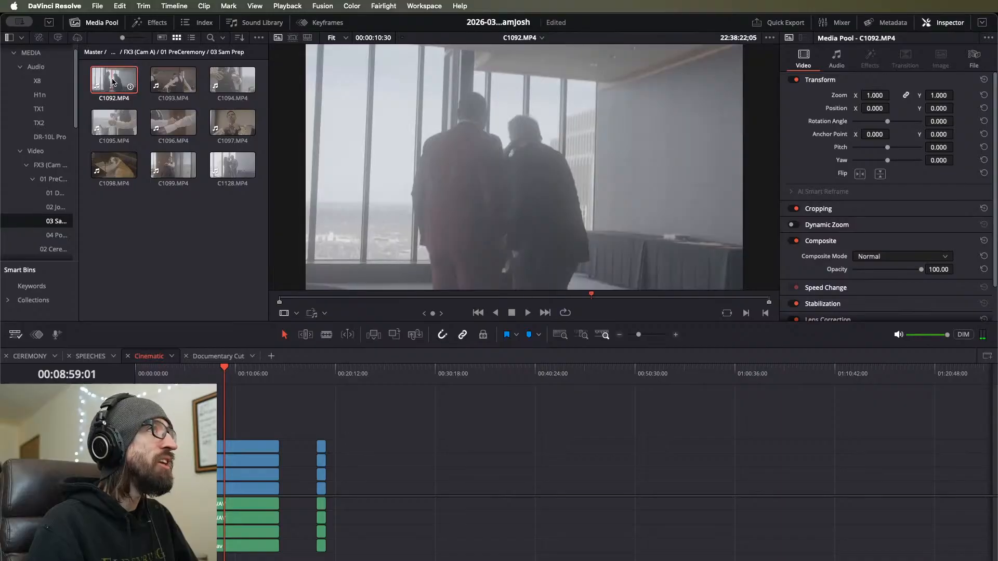
pyautogui.press('space')
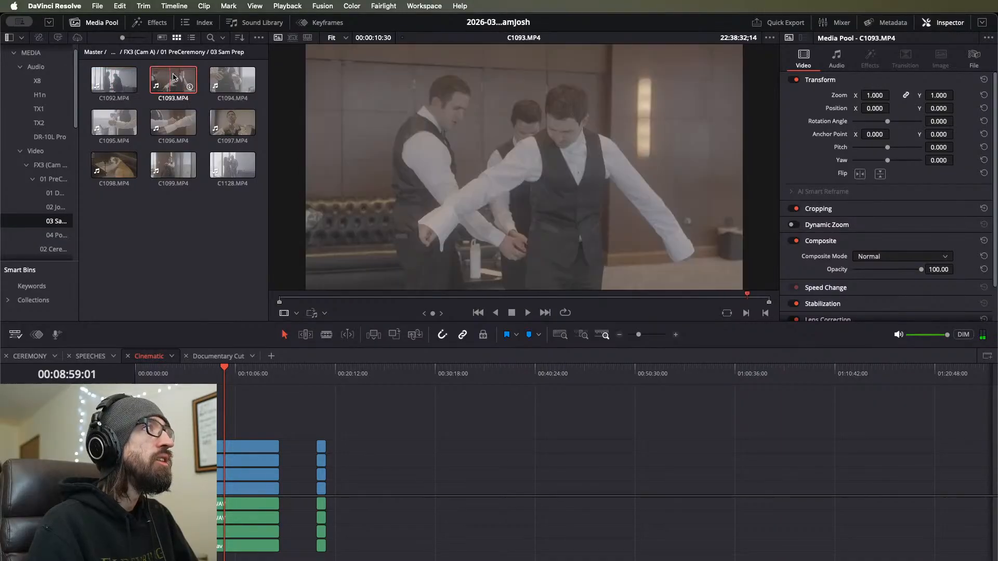
pyautogui.click(228, 80)
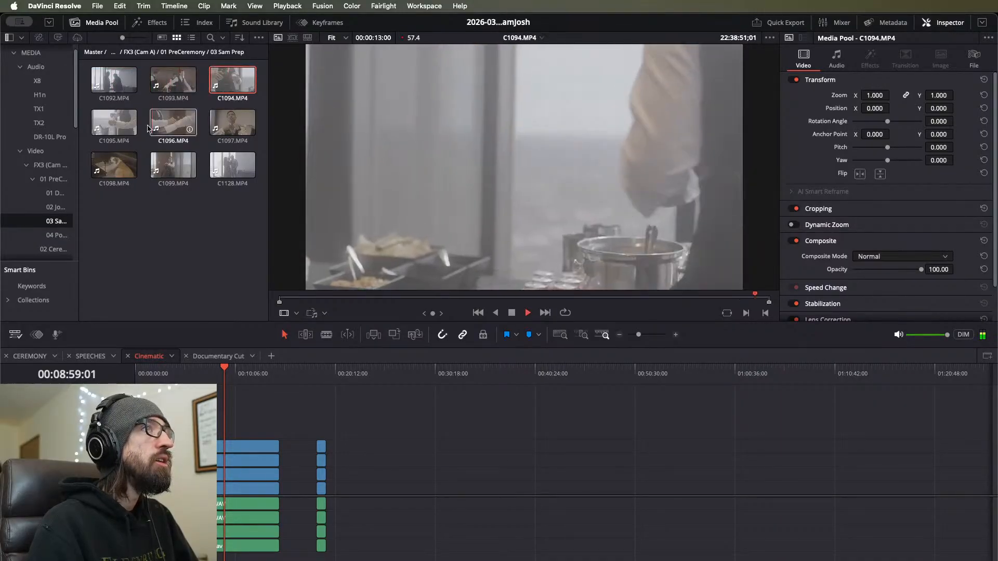
pyautogui.press('space')
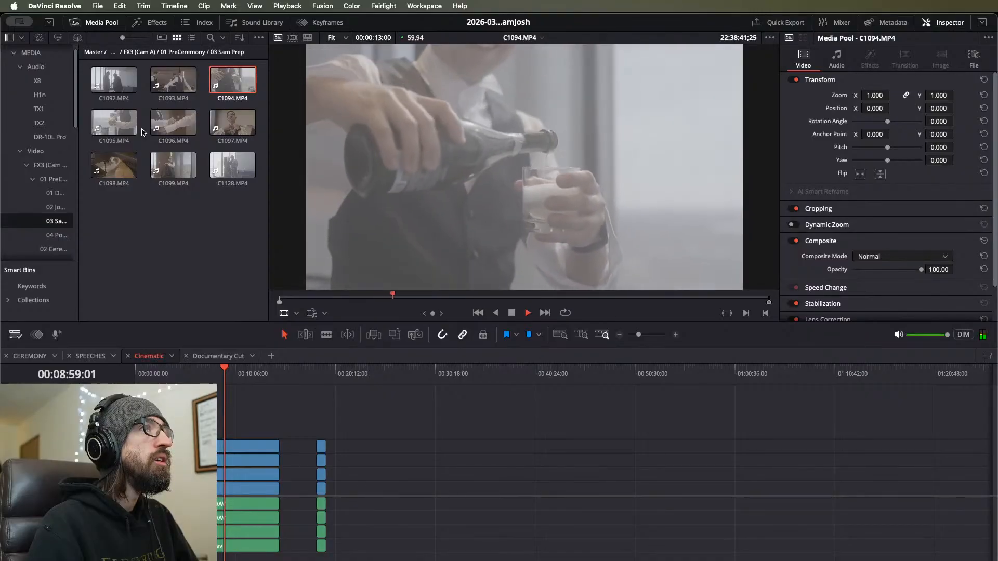
# Step: Preview the remaining prep clips C1095 through C1099 and C1128 for usable getting-ready moments
pyautogui.click(125, 123)
pyautogui.click(154, 124)
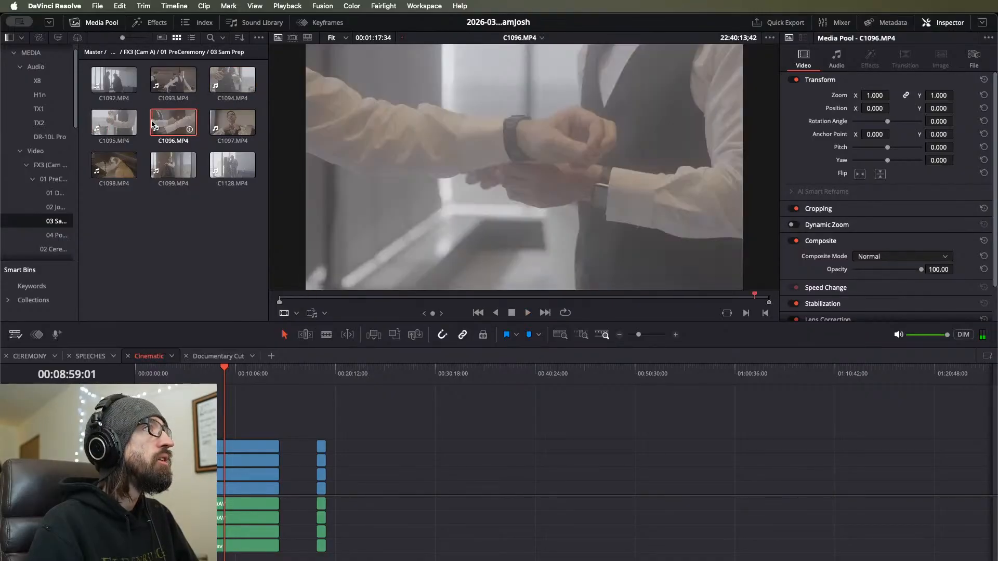
pyautogui.click(225, 122)
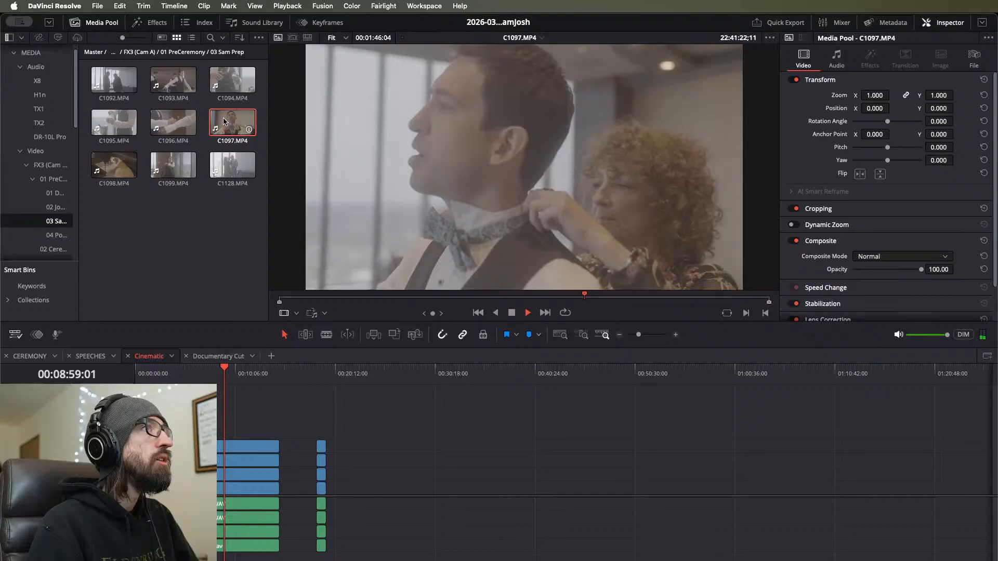
pyautogui.click(114, 165)
pyautogui.click(164, 160)
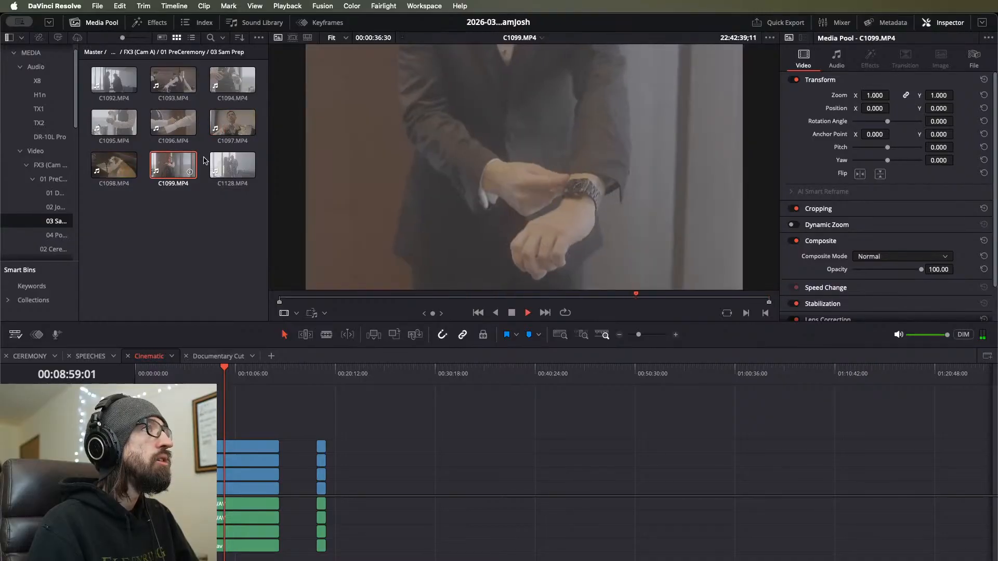
pyautogui.click(219, 166)
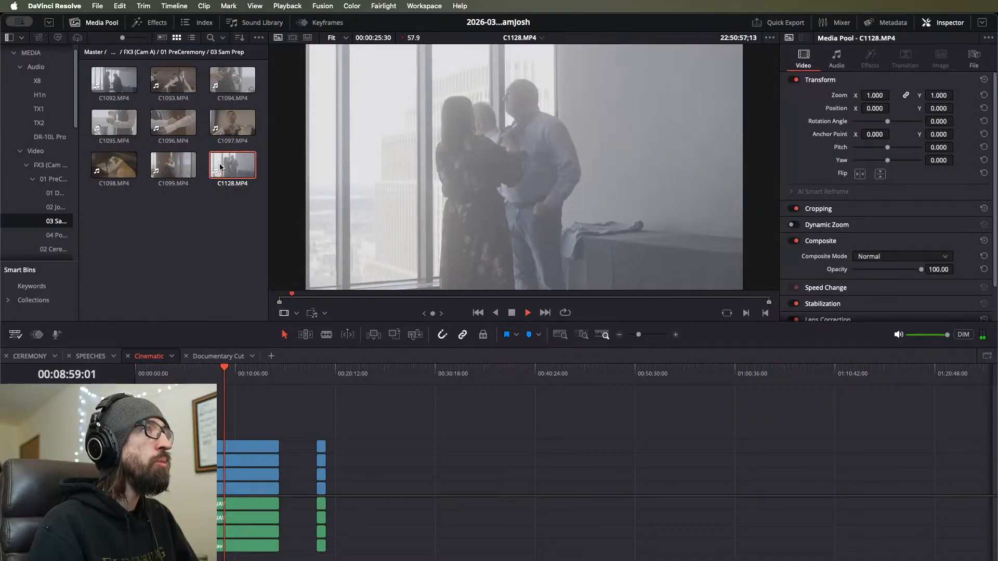
pyautogui.press('space')
# Step: Open the 04 Portraits bin under 01 PreCeremony and return to the Cinematic timeline, magnifying its collected ceremony sections
pyautogui.click(45, 233)
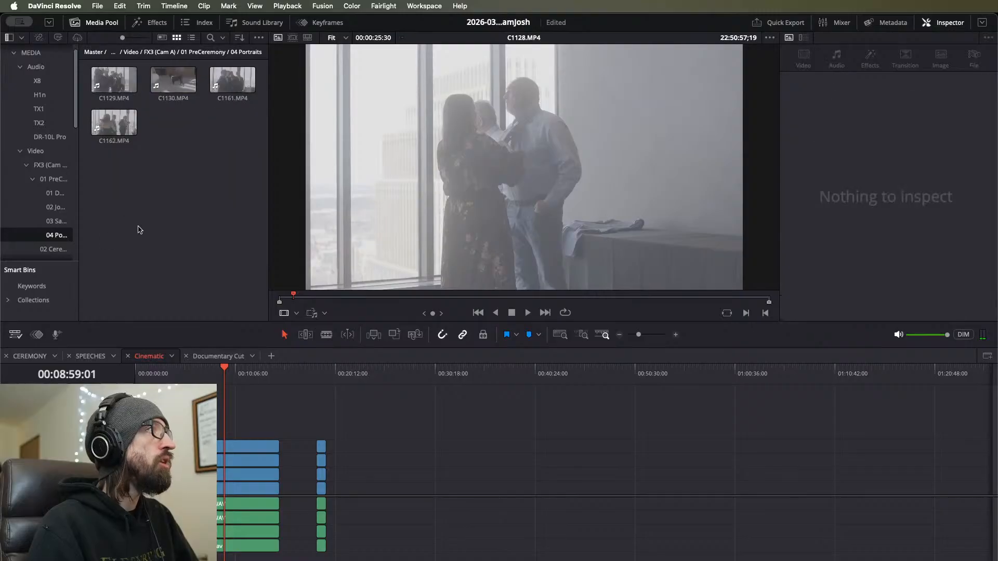
pyautogui.click(366, 413)
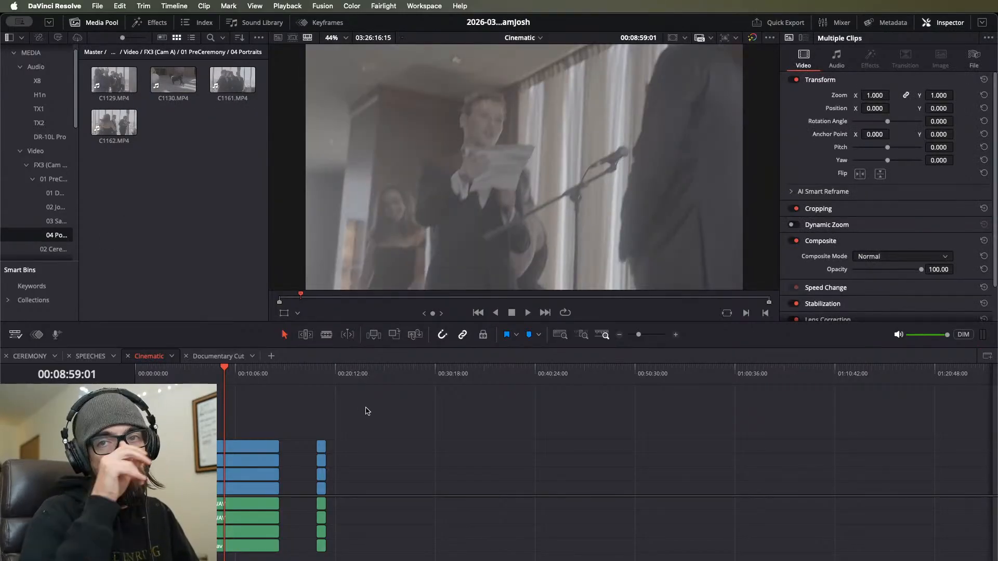
pyautogui.click(184, 296)
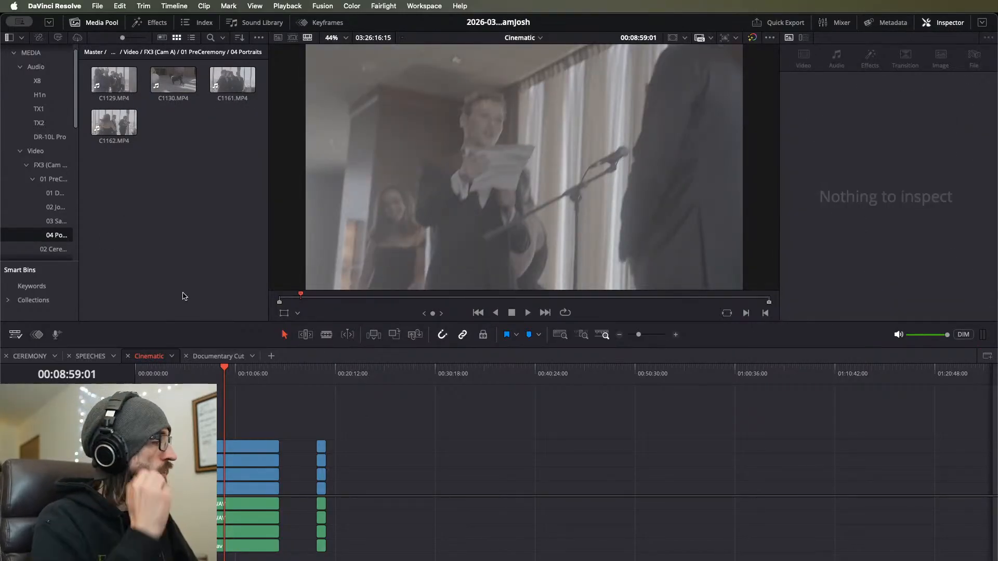
pyautogui.scroll(-2, 58, 229)
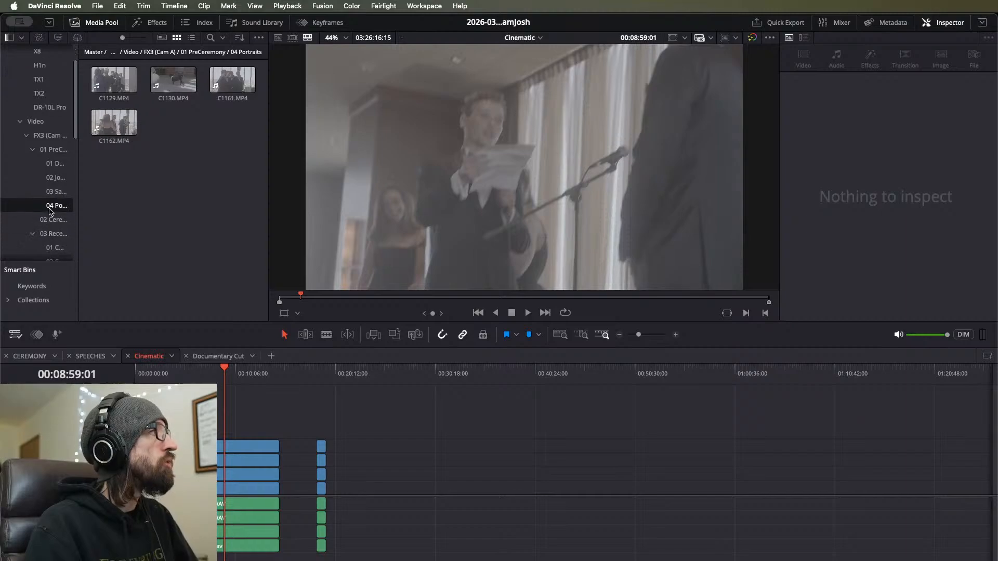
pyautogui.scroll(2, 300, 420)
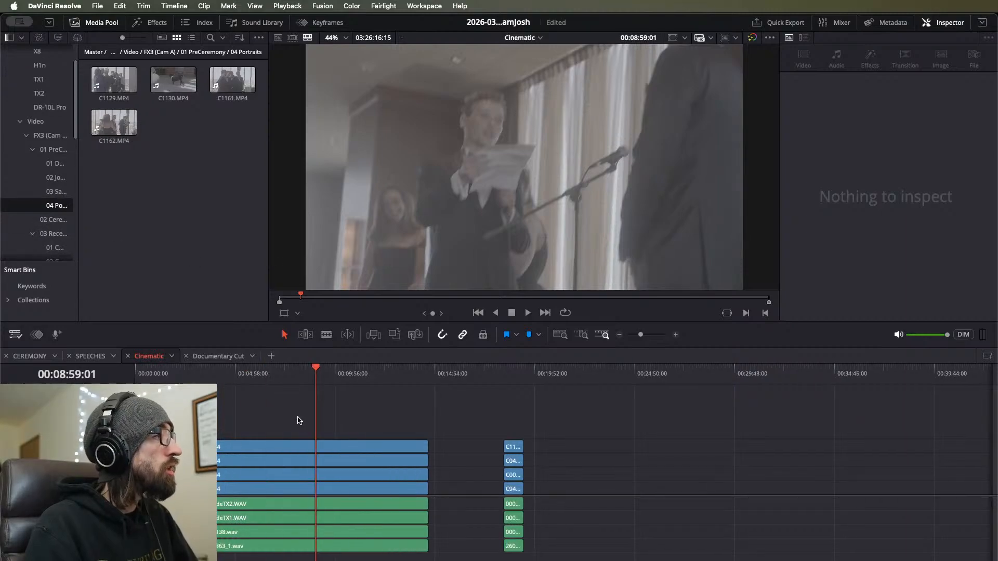
# Step: Shift all clips in the Cinematic timeline to the right and move them back to the timeline's start
pyautogui.click(299, 448)
pyautogui.moveTo(253, 461); pyautogui.dragTo(283, 466)
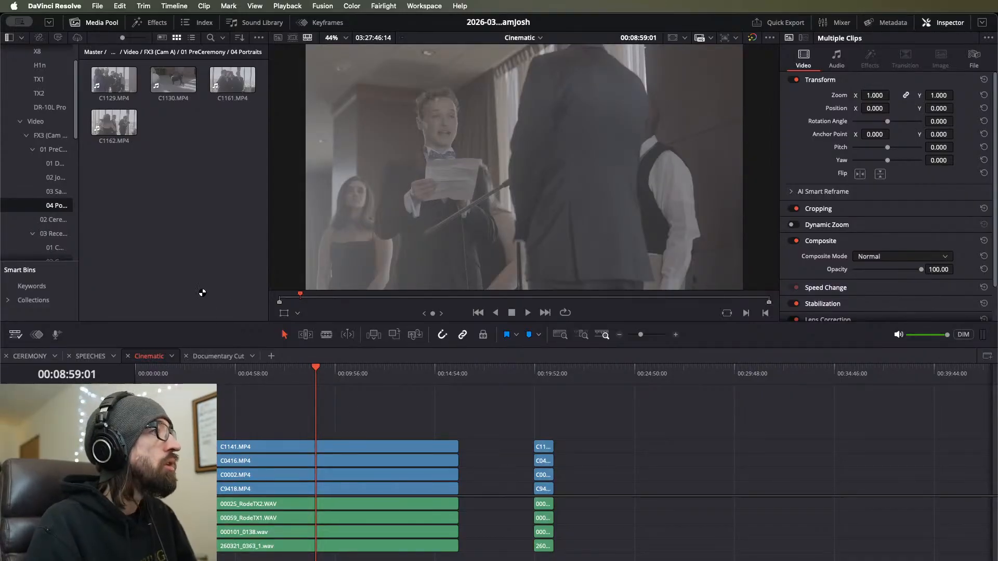
pyautogui.click(424, 531)
pyautogui.click(597, 448)
pyautogui.press('super+a')
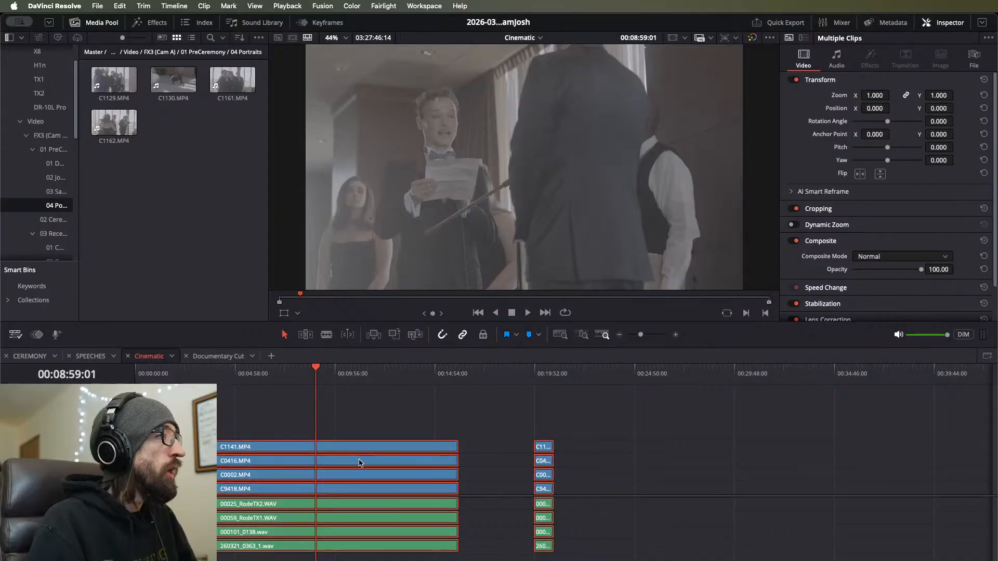
pyautogui.moveTo(361, 465); pyautogui.dragTo(240, 442)
pyautogui.click(243, 420)
pyautogui.click(191, 243)
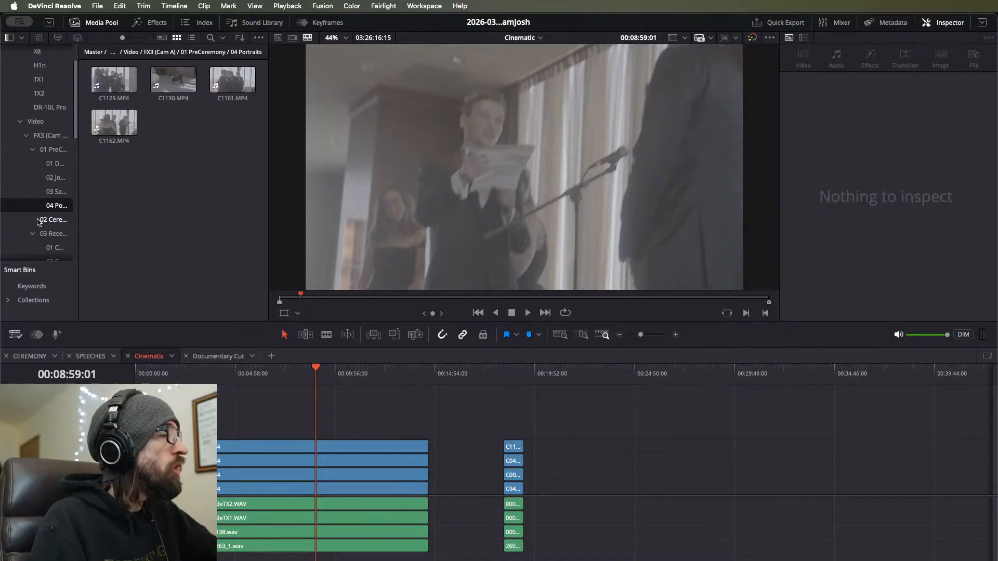
# Step: Check the Cinematic footage at 00:05:14:22 and 00:03:15:11, and open the FX3 (Cam A) 02 Ceremony bin
pyautogui.click(240, 370)
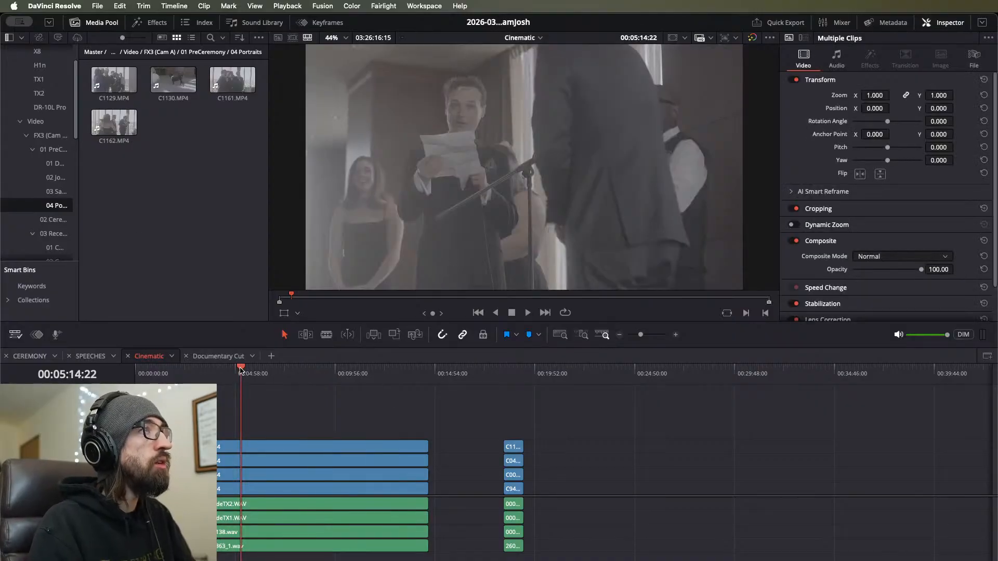
pyautogui.click(188, 269)
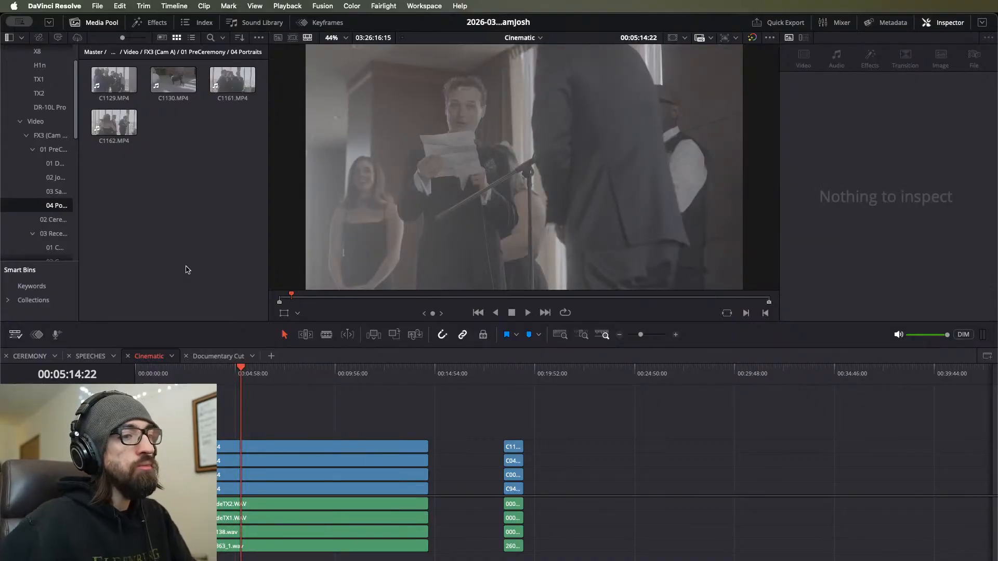
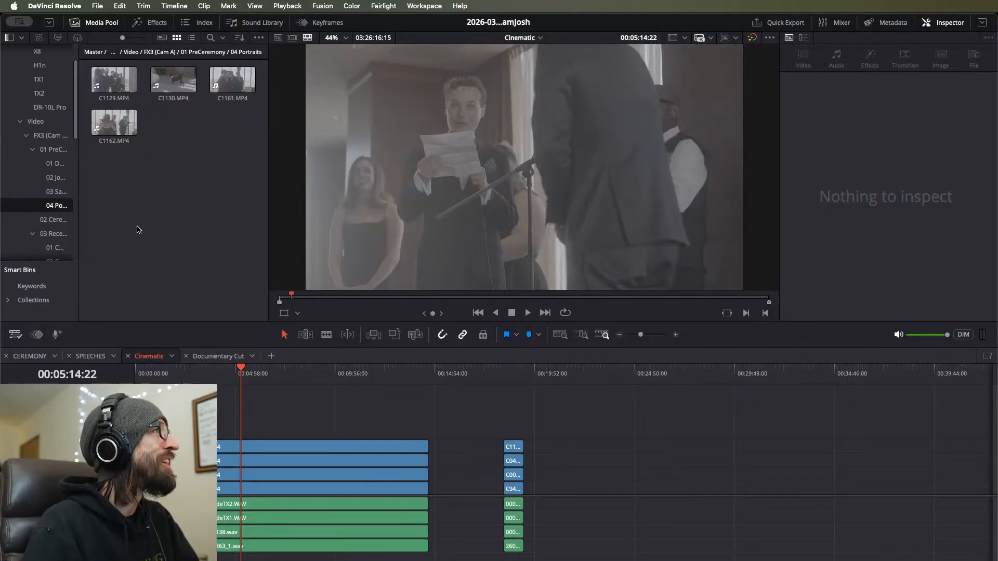
pyautogui.click(238, 390)
pyautogui.click(202, 378)
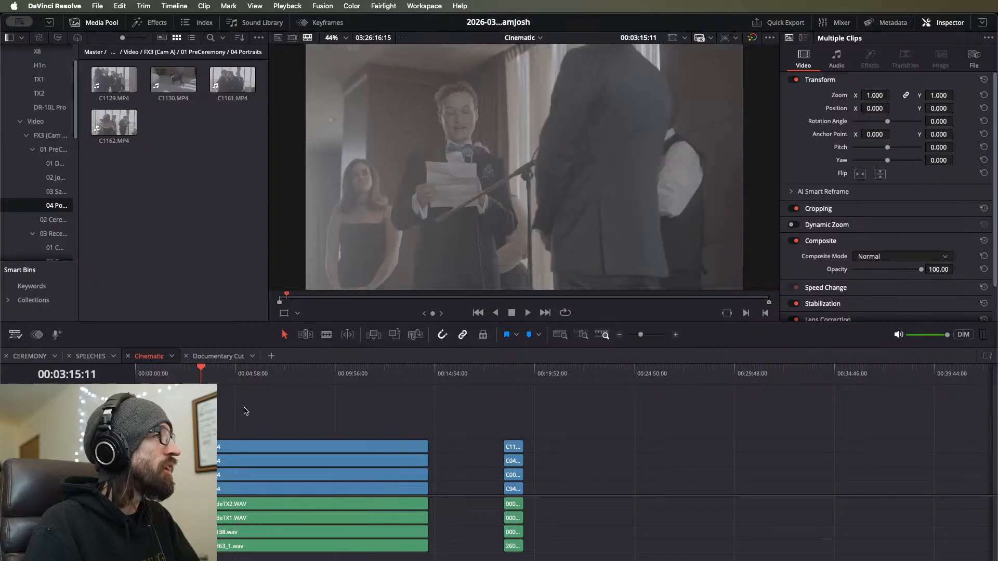
pyautogui.click(168, 269)
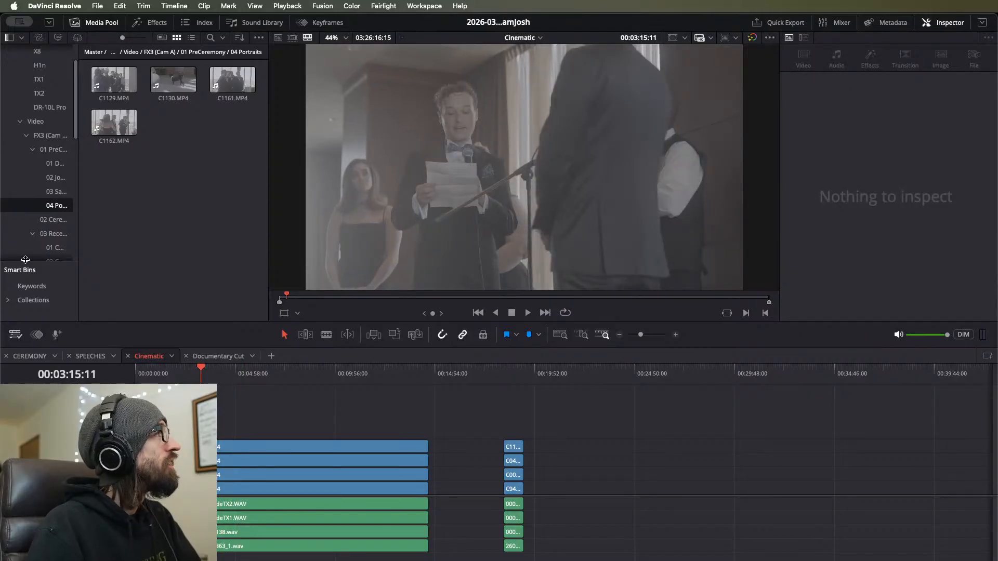
pyautogui.click(55, 219)
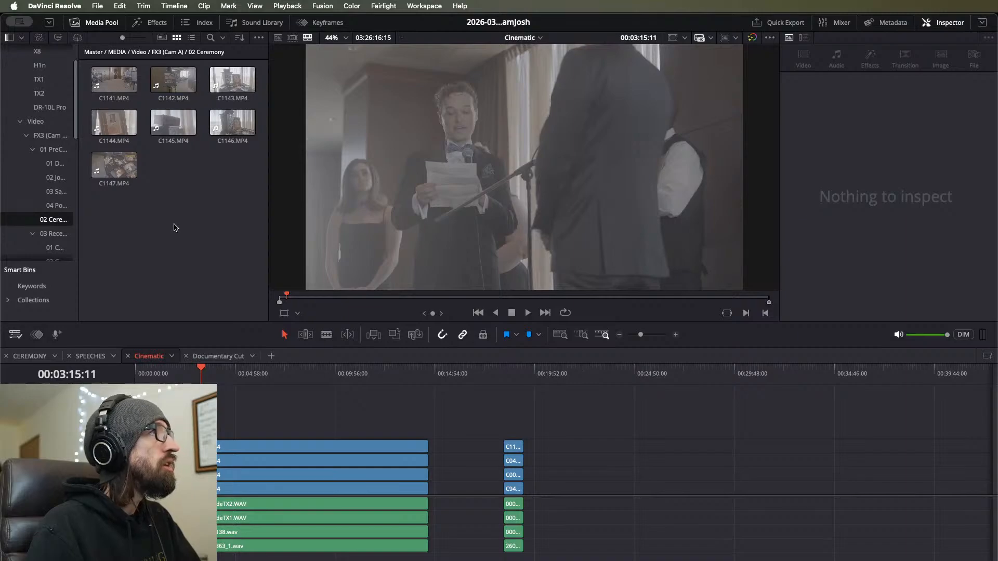
# Step: Briefly play the Cinematic timeline from its start, and view the ceremony footage at 00:07:15:22
pyautogui.click(299, 429)
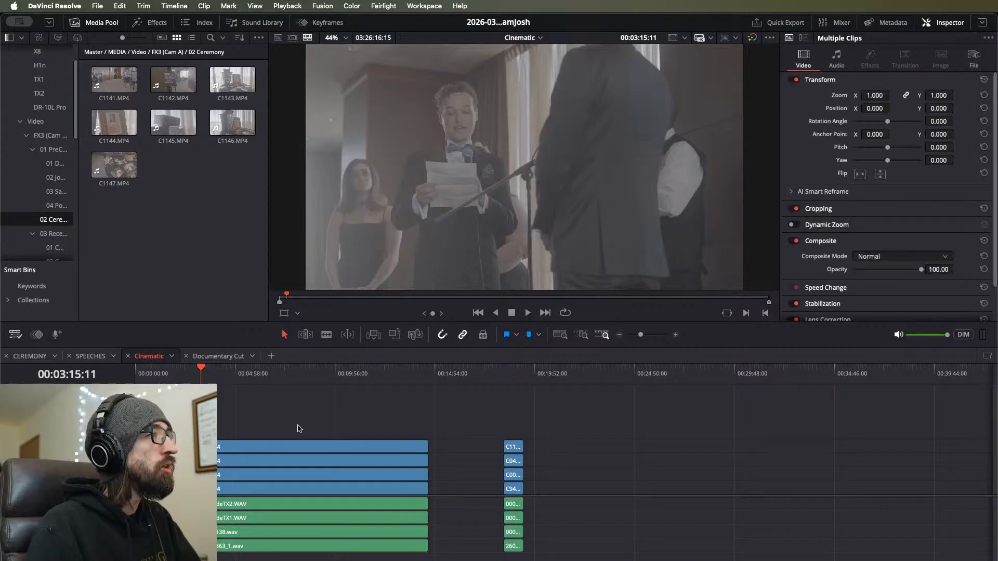
pyautogui.moveTo(191, 376); pyautogui.dragTo(135, 378)
pyautogui.press('space')
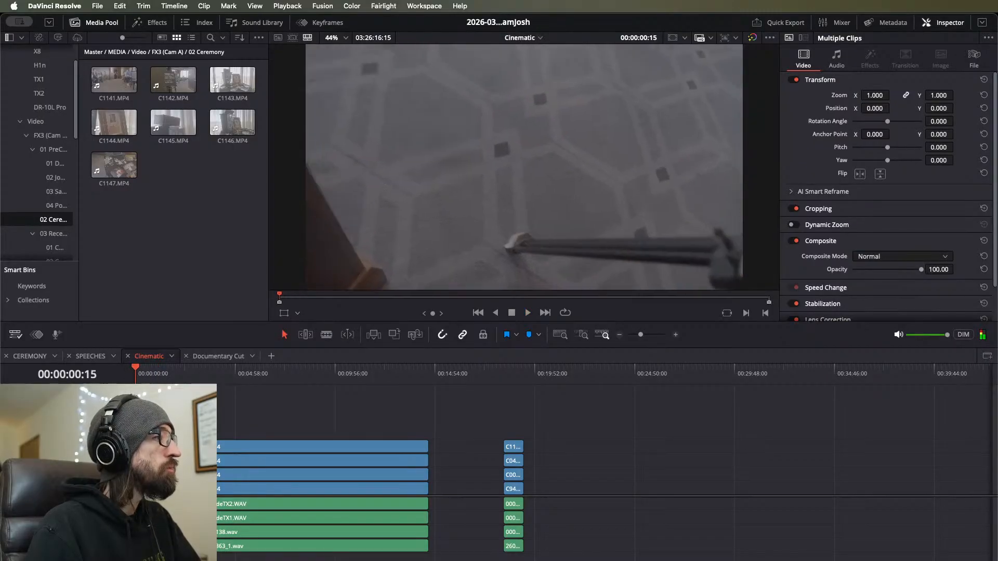
pyautogui.moveTo(187, 501)
pyautogui.click(263, 501)
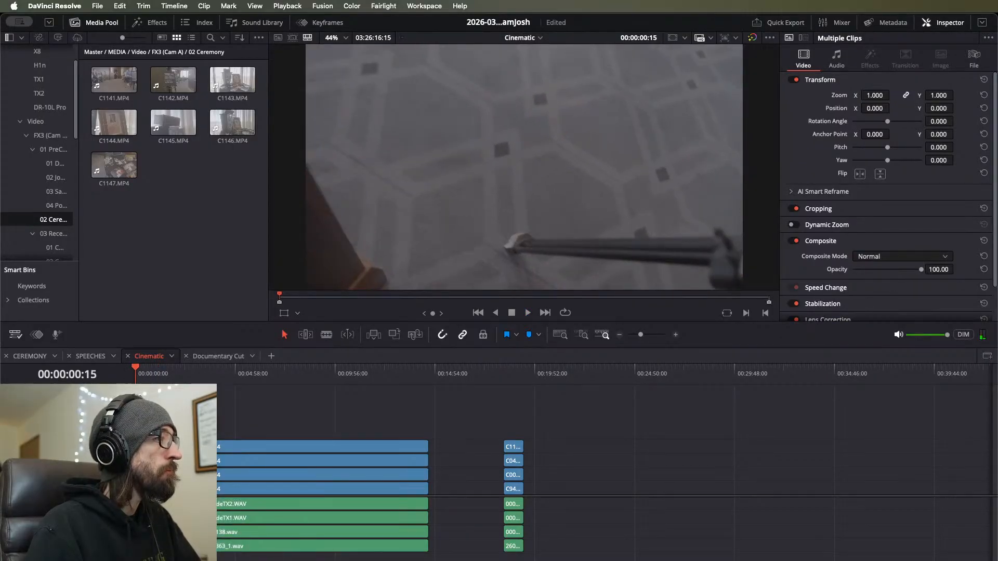
pyautogui.click(260, 518)
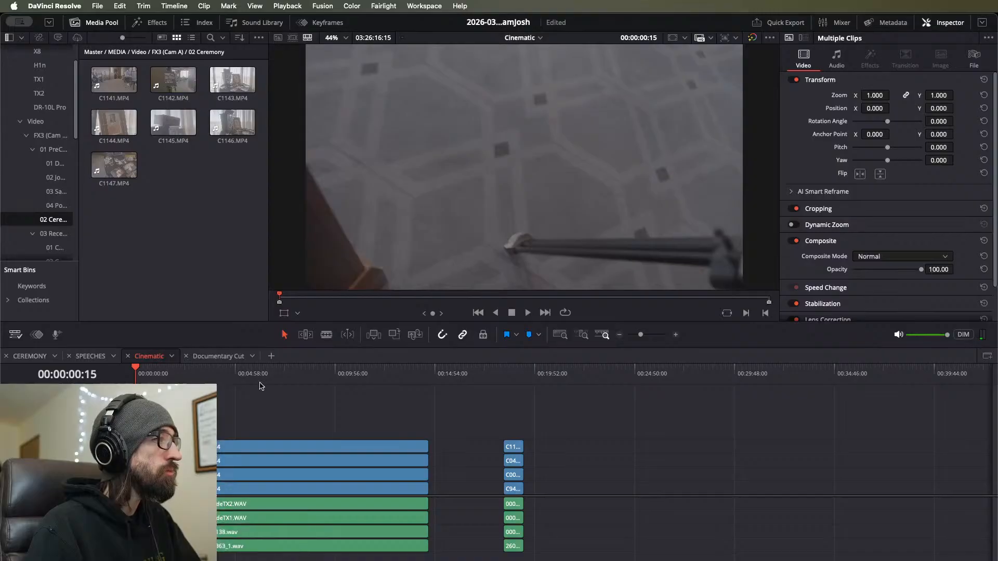
pyautogui.click(281, 374)
# Step: Open the 03 Reception bin and look through the bin list down to the SEQUENCES bins
pyautogui.click(145, 275)
pyautogui.click(53, 233)
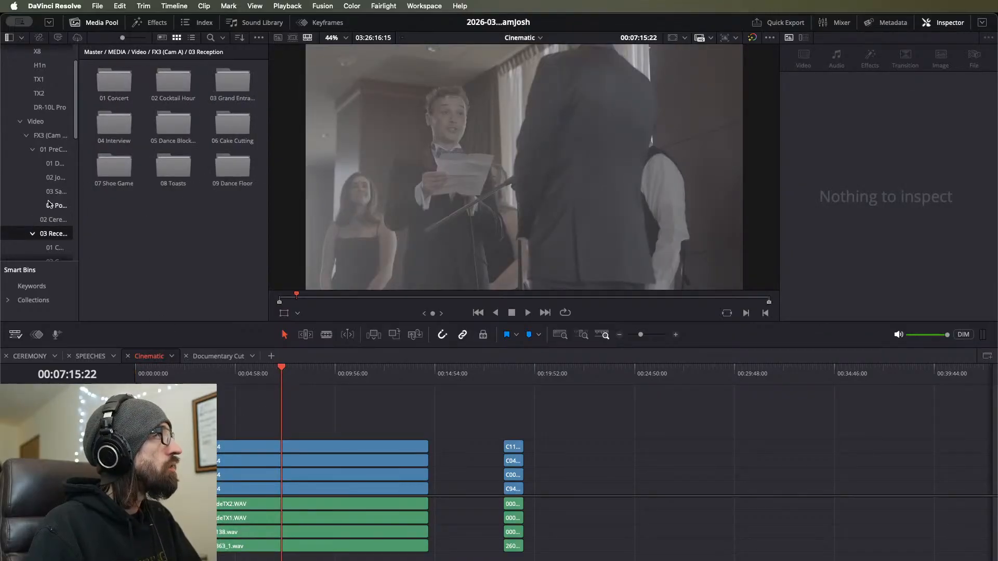
pyautogui.scroll(-5, 50, 203)
pyautogui.scroll(-8, 50, 202)
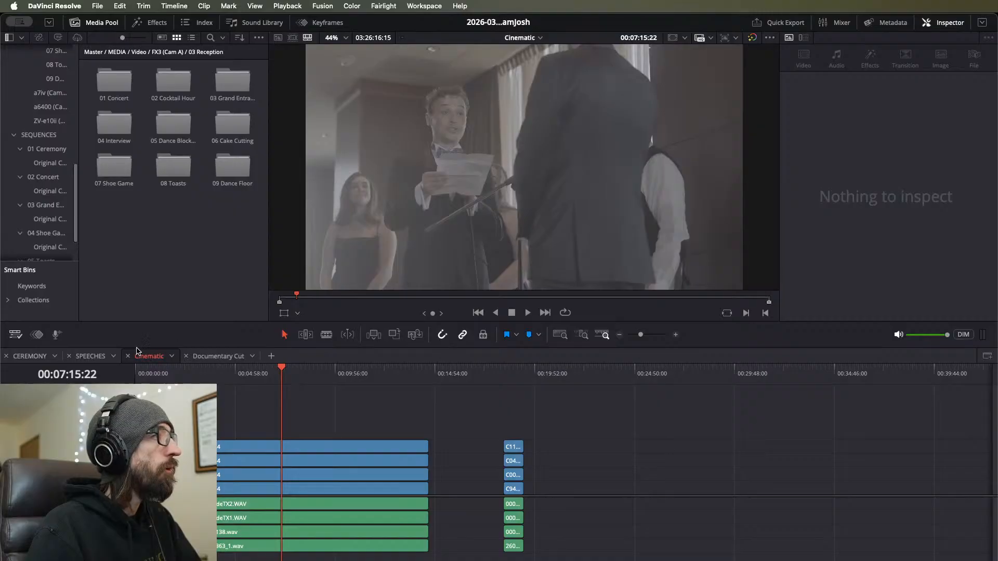
# Step: Switch to the CEREMONY timeline and play the synced camera footage up to 00:23:16:16
pyautogui.click(37, 356)
pyautogui.press('space')
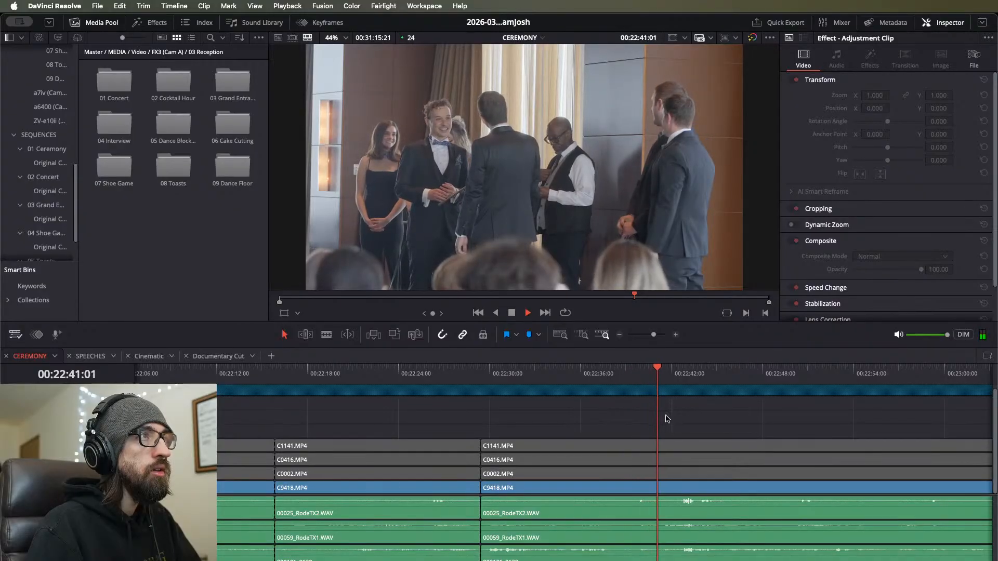
pyautogui.scroll(-5, 699, 421)
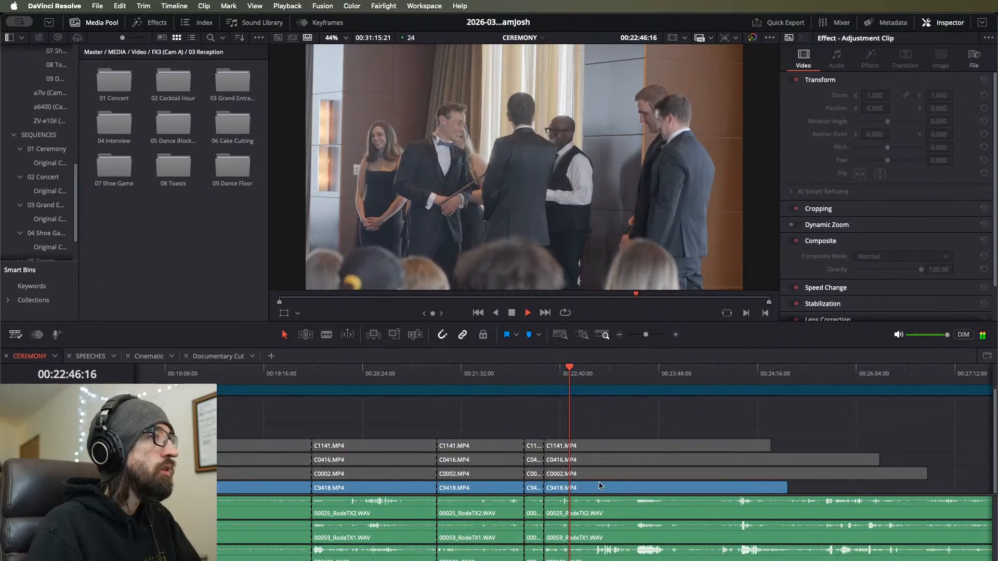
pyautogui.scroll(2, 599, 485)
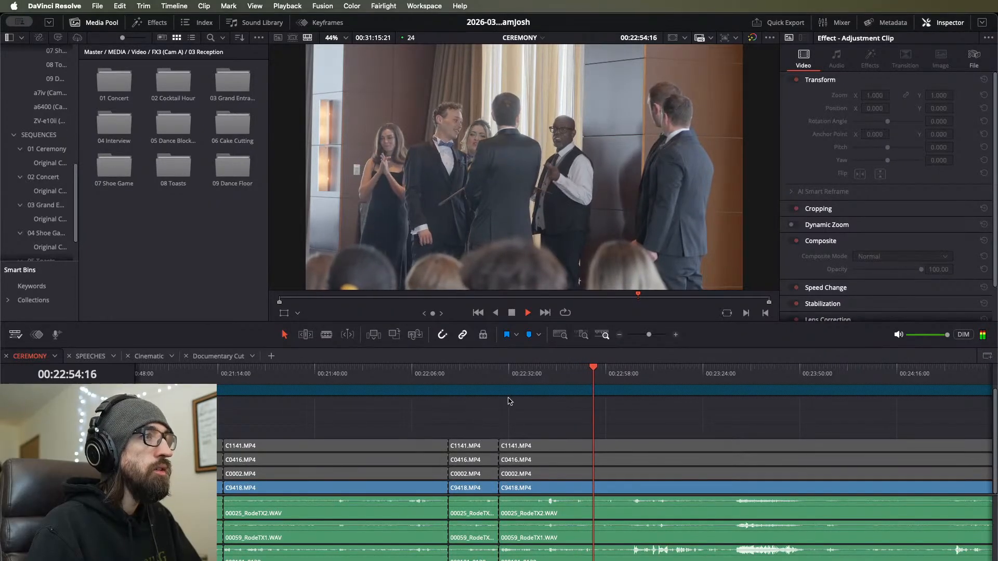
pyautogui.hscroll(3, 509, 401)
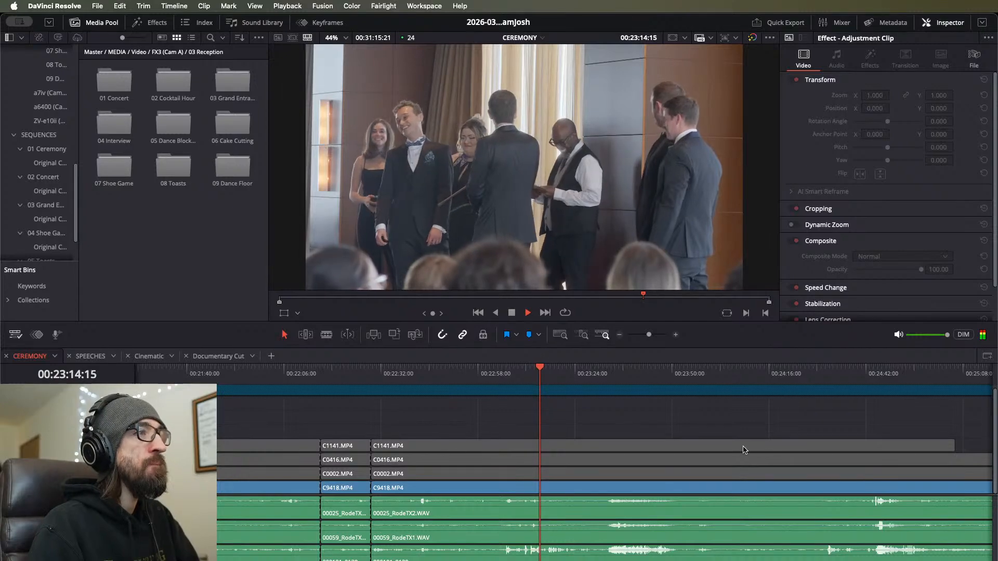
pyautogui.scroll(-1, 655, 428)
pyautogui.scroll(4, 650, 425)
pyautogui.press('space')
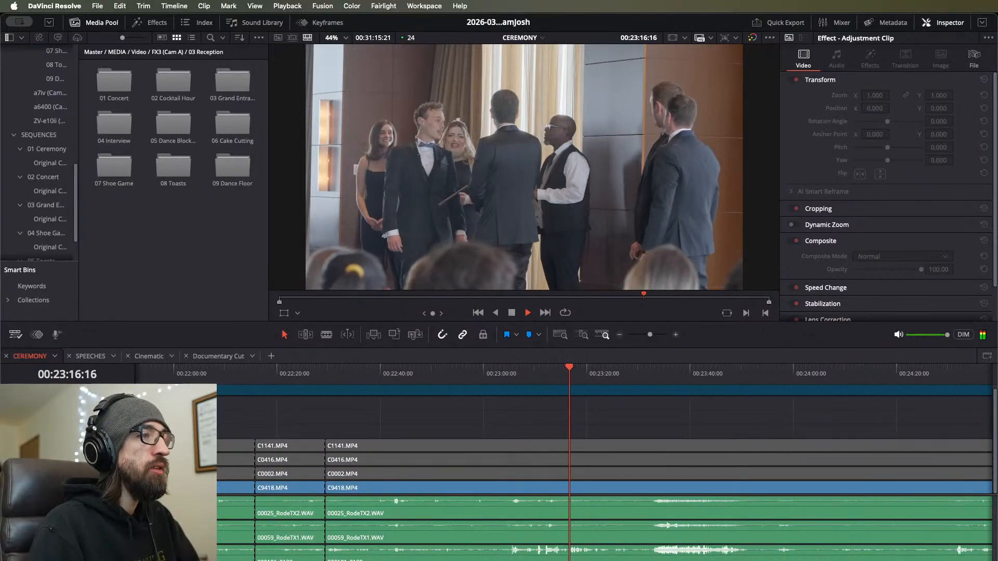
# Step: Normalize the audio levels of the 260321_0363_1.wav clip in the CEREMONY timeline and resume playback
pyautogui.rightClick(547, 550)
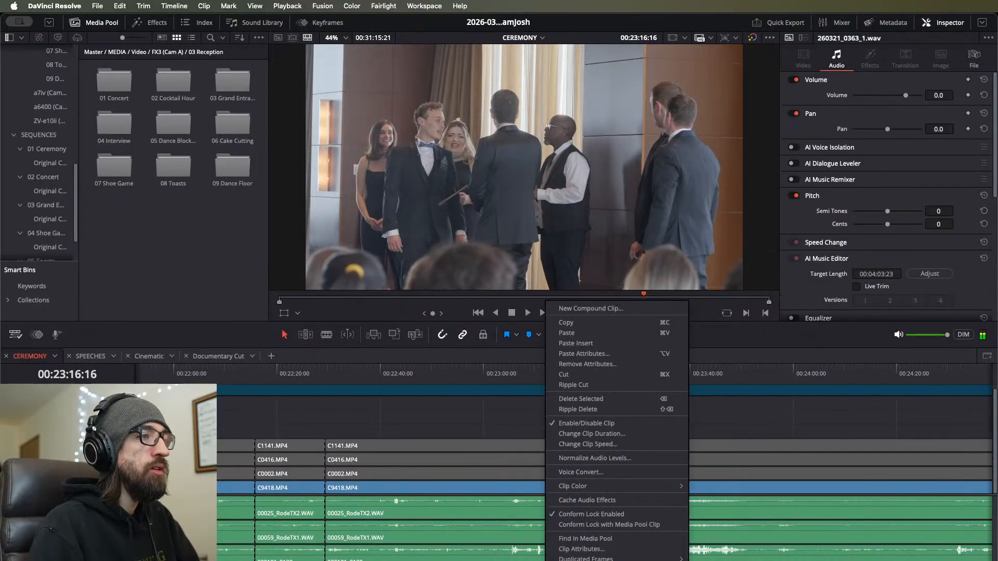
pyautogui.click(617, 462)
pyautogui.click(732, 542)
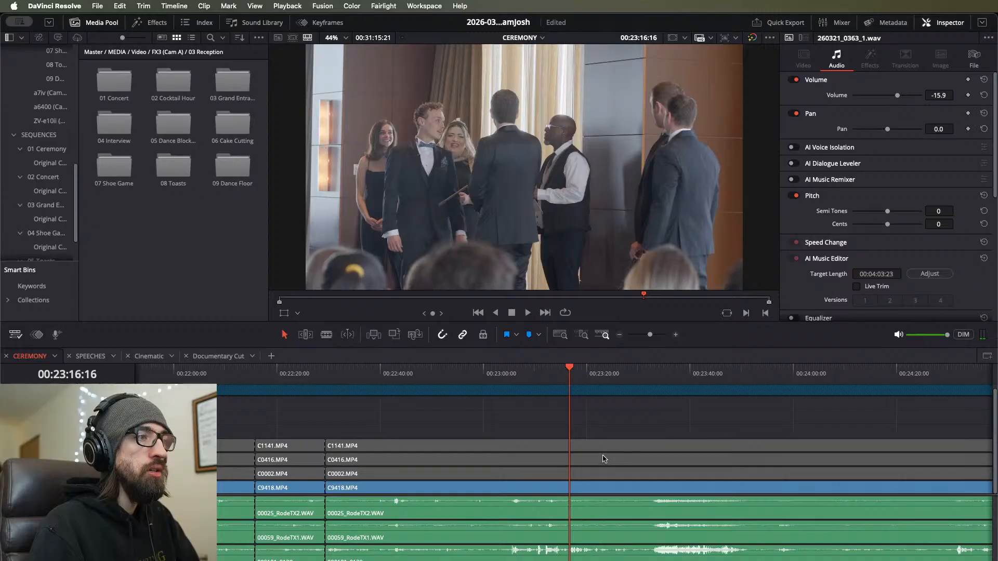
pyautogui.press('space')
pyautogui.click(604, 415)
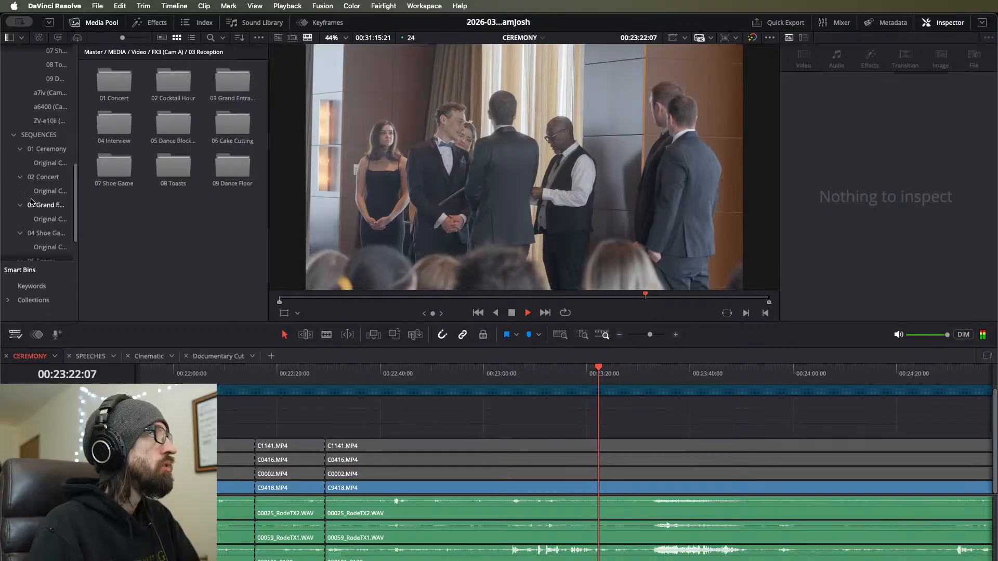
# Step: Open the 02 Ceremony bin under FX3 (Cam A) and stop playback at 00:23:27:15
pyautogui.scroll(8, 31, 202)
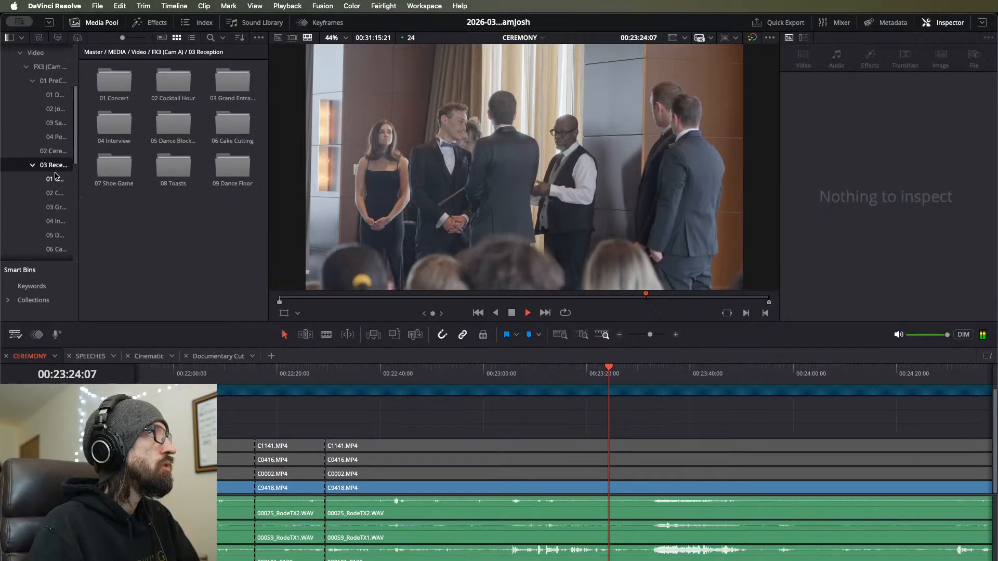
pyautogui.click(52, 151)
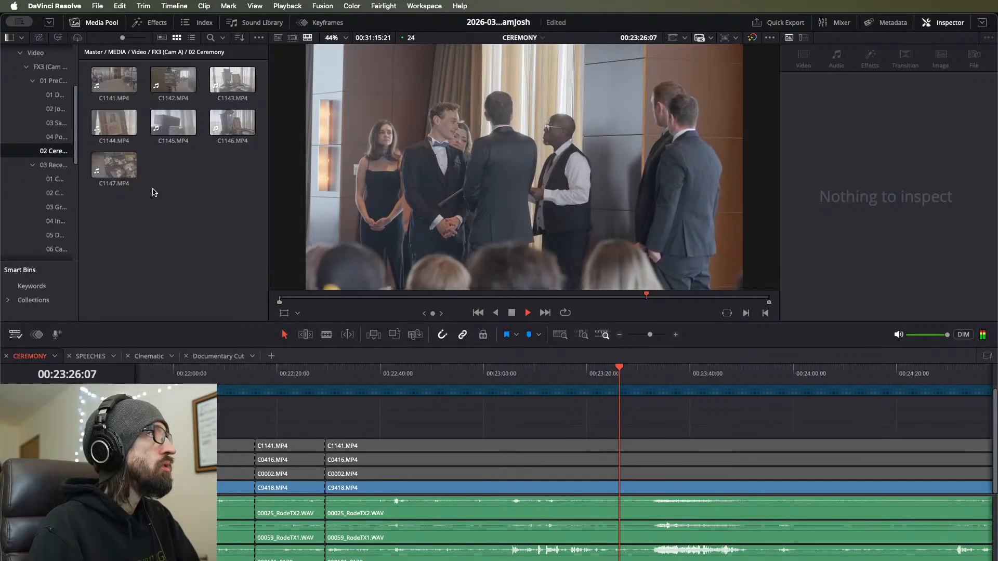
pyautogui.press('space')
# Step: Play the ceremony from 00:23:27:15 to 00:23:33:10 to review the moment where the applause begins
pyautogui.scroll(-5, 667, 446)
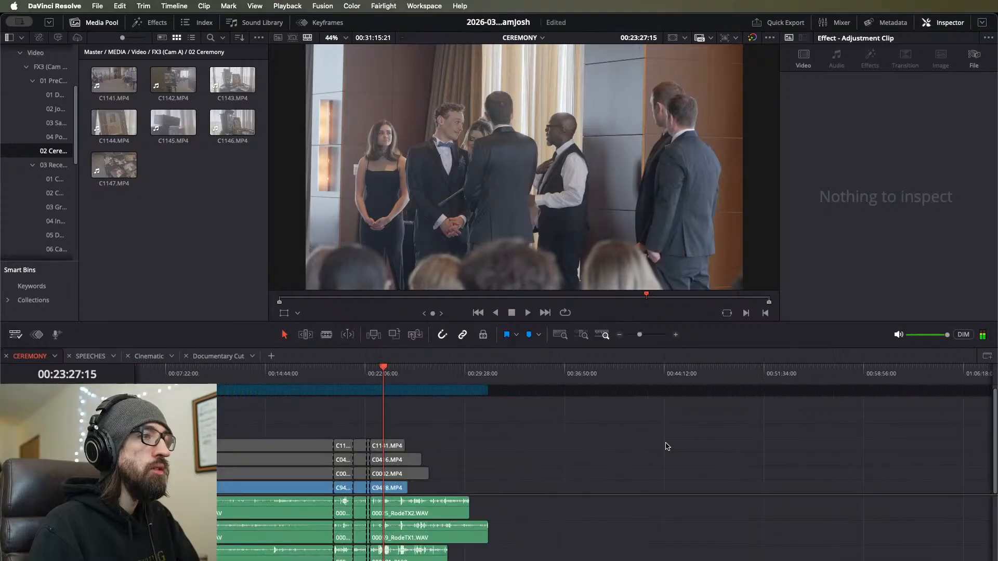
pyautogui.scroll(4, 667, 445)
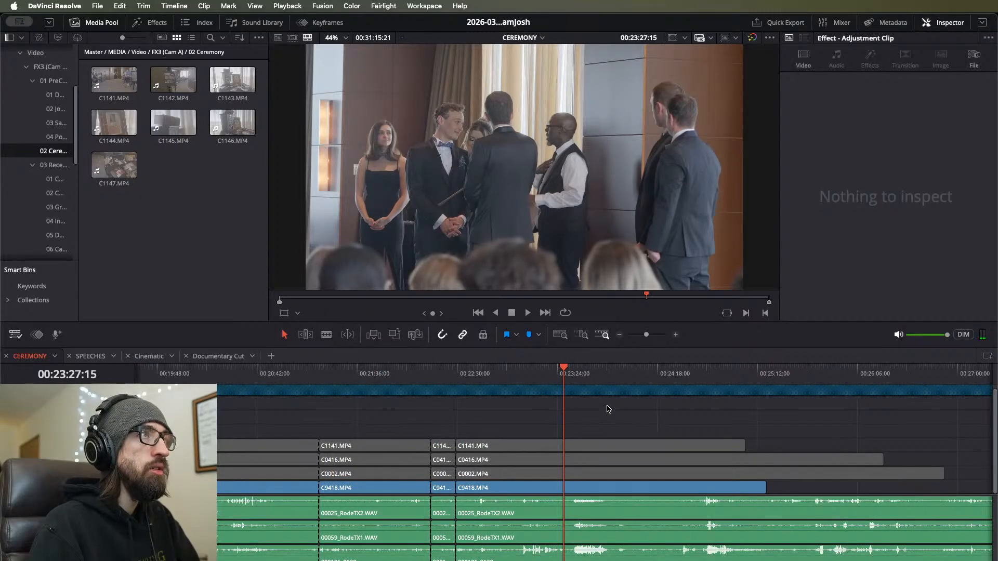
pyautogui.press('space')
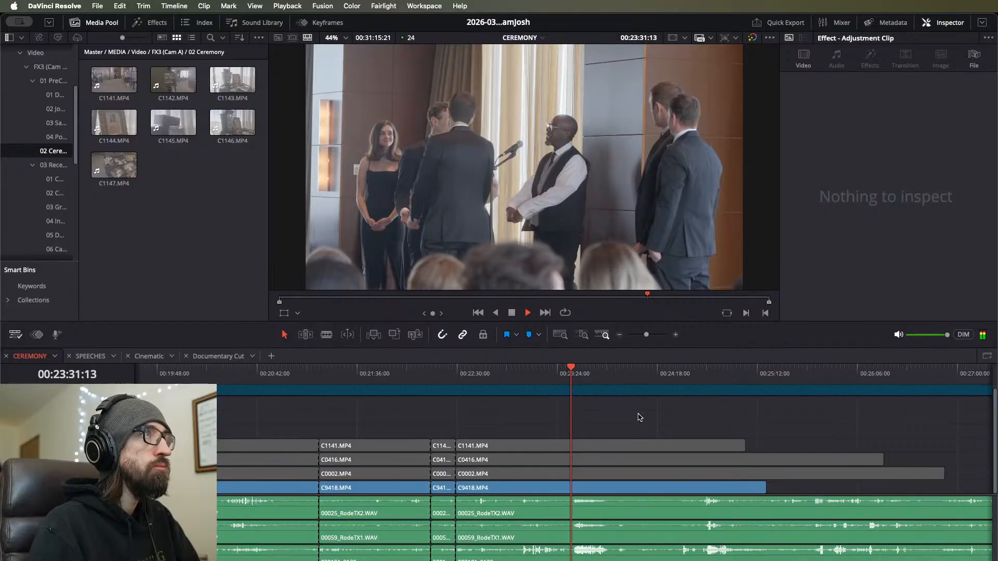
pyautogui.scroll(5, 586, 423)
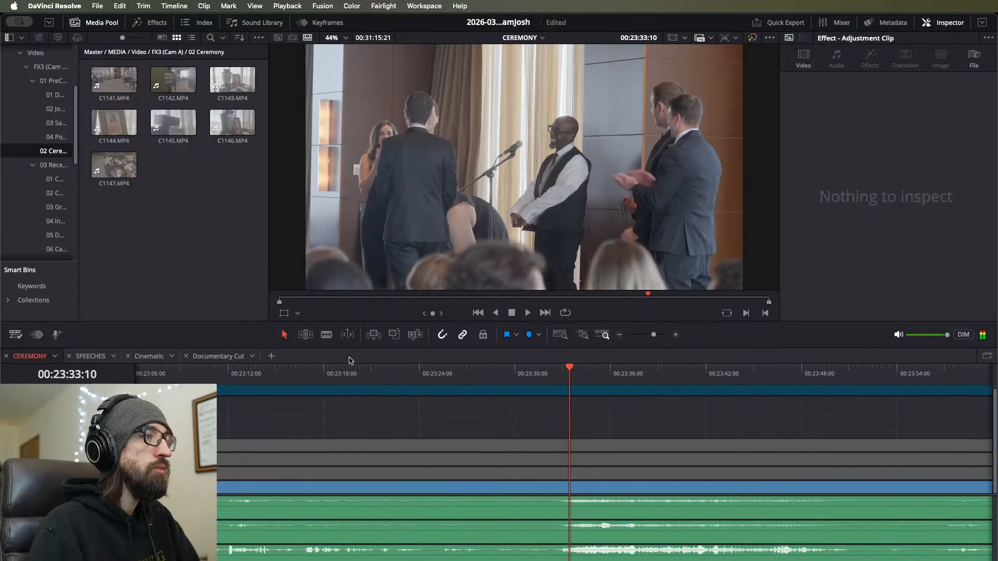
# Step: Replay the ceremony from about 00:23:19 and split the camera and audio clips at 00:23:25:05
pyautogui.click(343, 374)
pyautogui.press('space')
pyautogui.scroll(2, 416, 401)
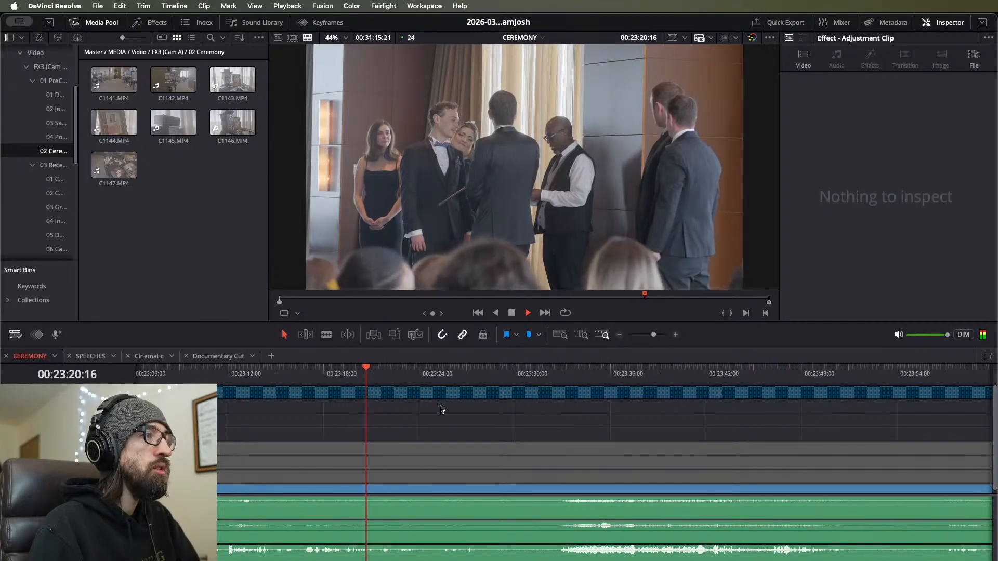
pyautogui.scroll(1, 441, 410)
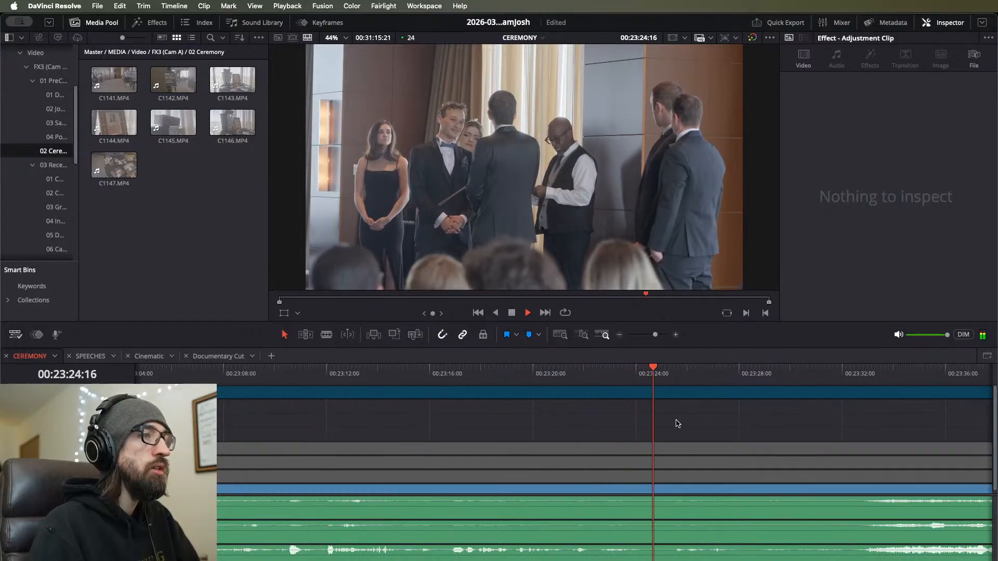
pyautogui.click(667, 372)
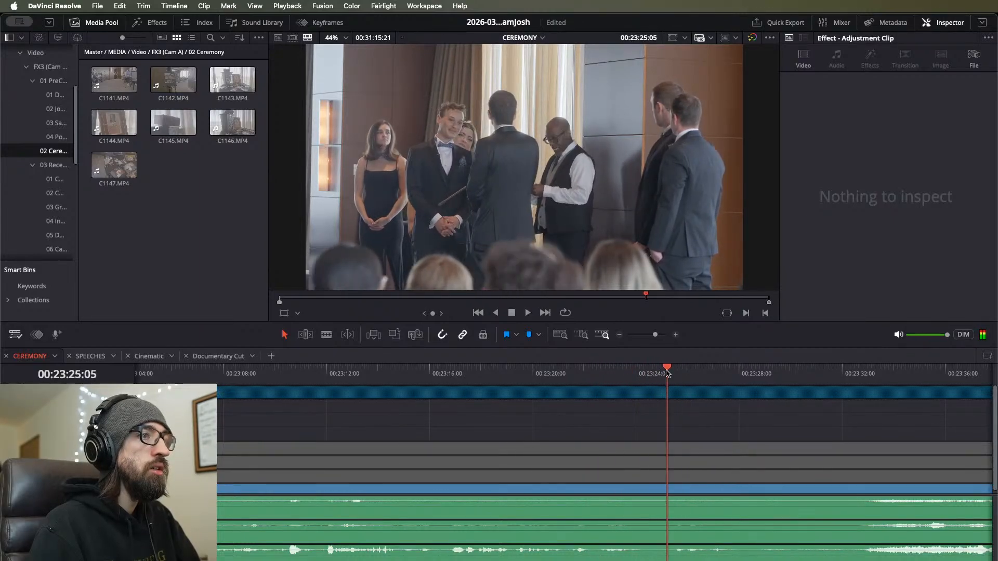
pyautogui.press('space')
# Step: Watch the footage following the new cut, skipping ahead to about 00:23:47
pyautogui.scroll(-2, 608, 413)
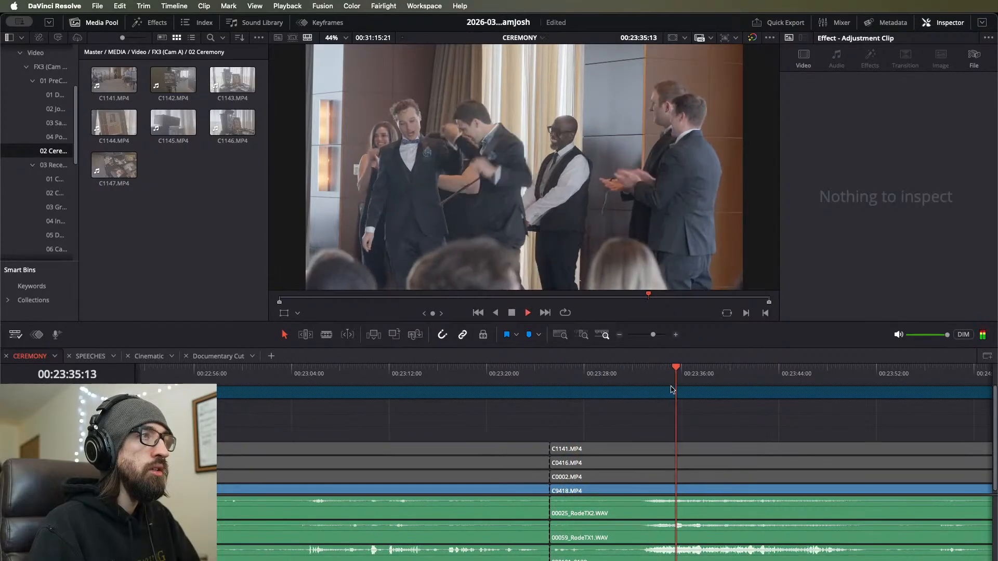
pyautogui.scroll(-1, 640, 442)
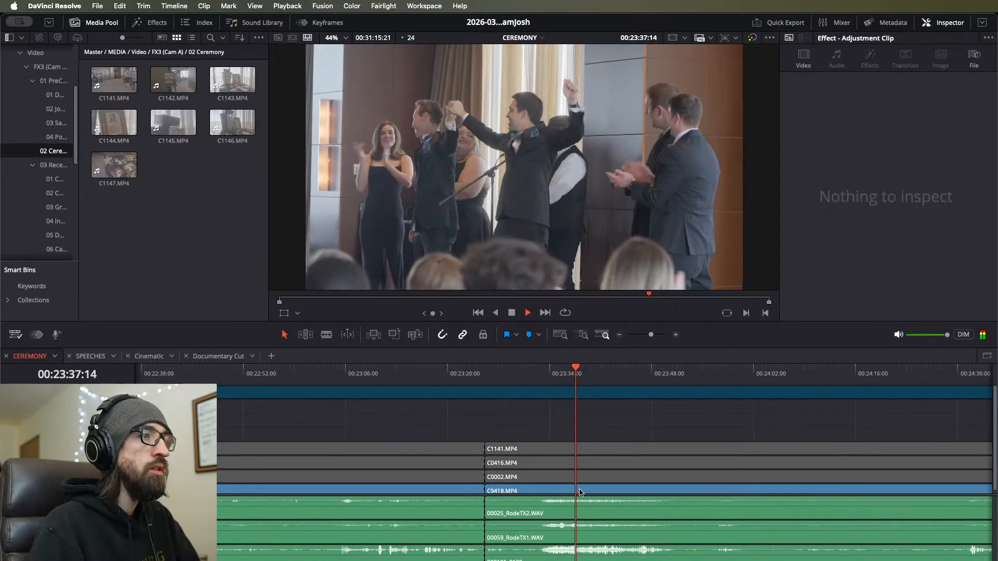
pyautogui.click(643, 380)
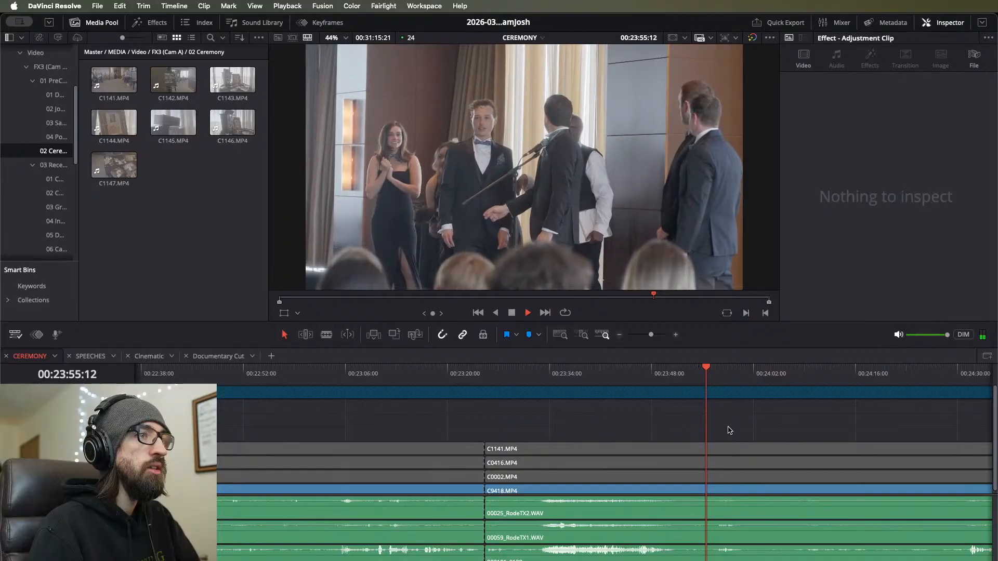
# Step: Skip ahead through the ceremony to about 00:24:16 and re-enable the C1141.MP4 camera clips
pyautogui.hscroll(3, 730, 430)
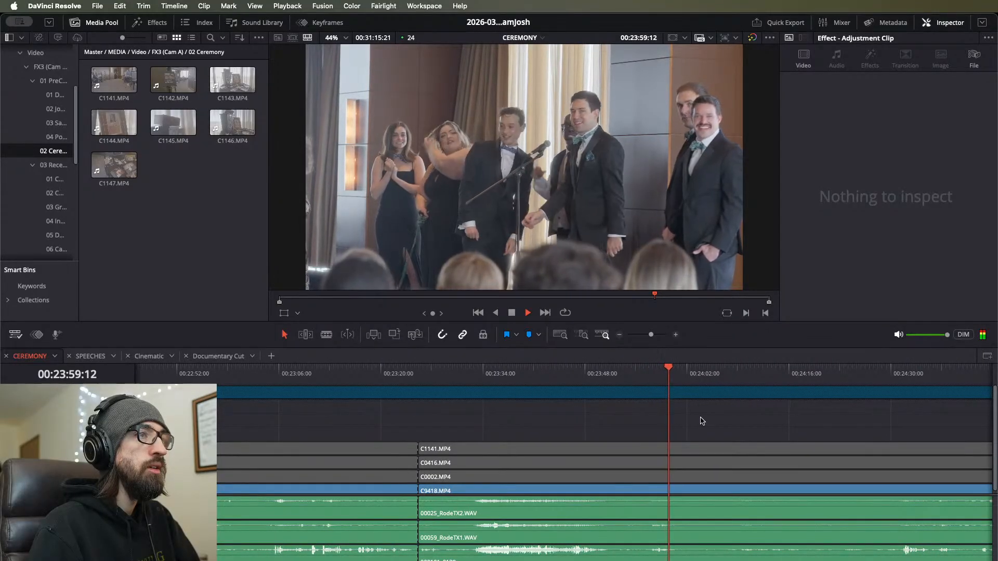
pyautogui.moveTo(733, 383); pyautogui.dragTo(741, 384)
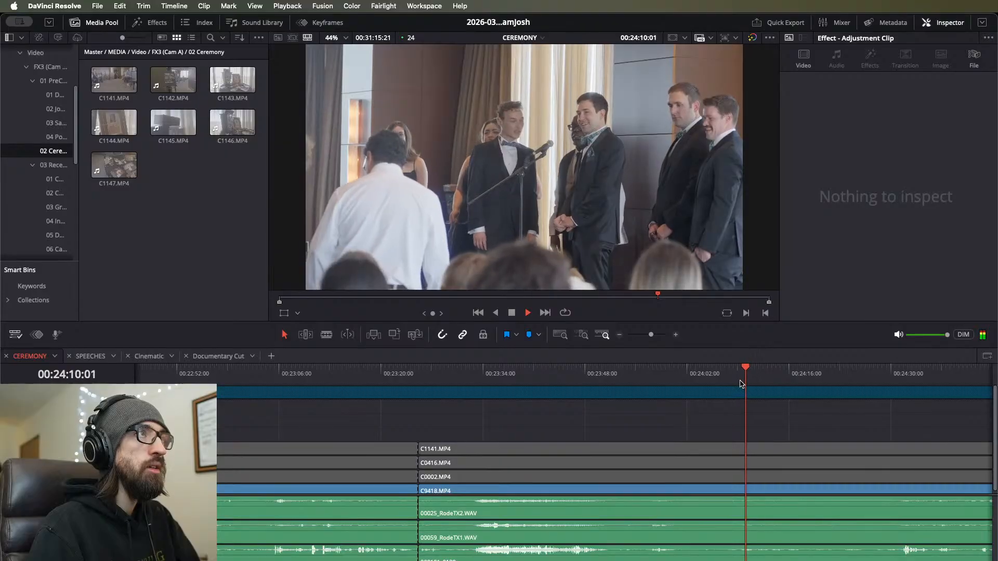
pyautogui.scroll(-2, 677, 405)
pyautogui.moveTo(615, 371); pyautogui.dragTo(624, 370)
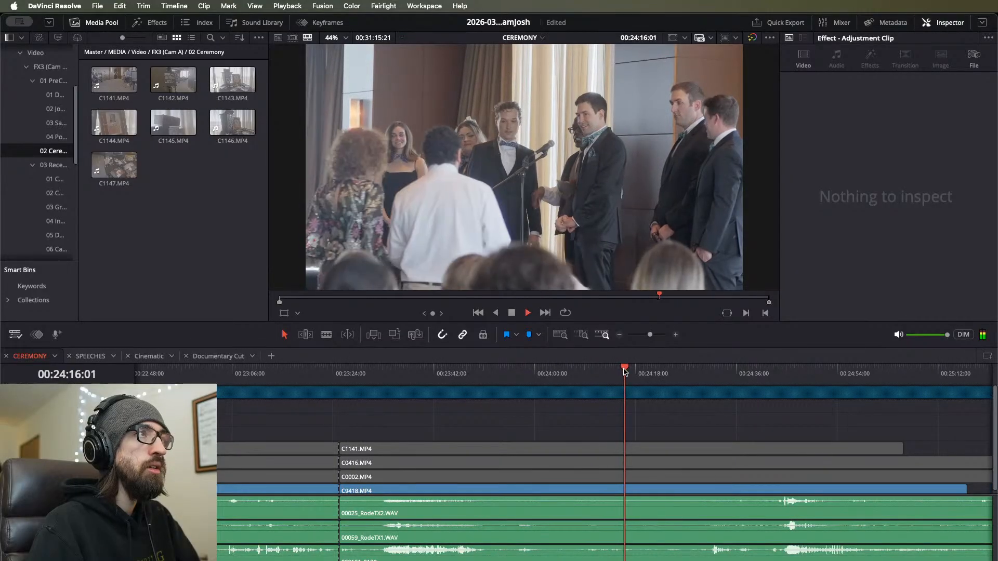
pyautogui.click(602, 449)
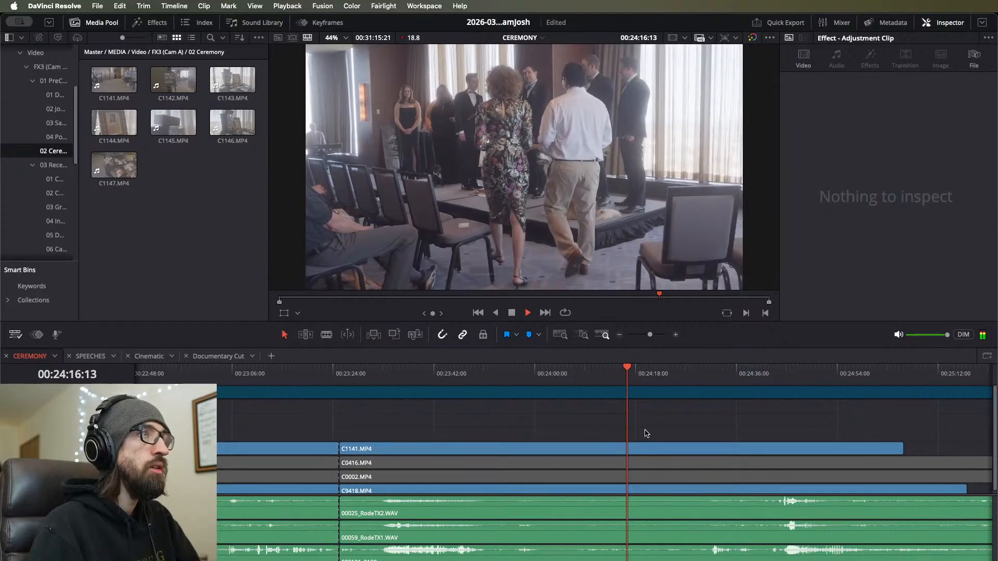
# Step: Review the ceremony exit footage from 00:24:16 to 00:24:48, returning to about 00:24:31
pyautogui.moveTo(631, 368); pyautogui.dragTo(708, 396)
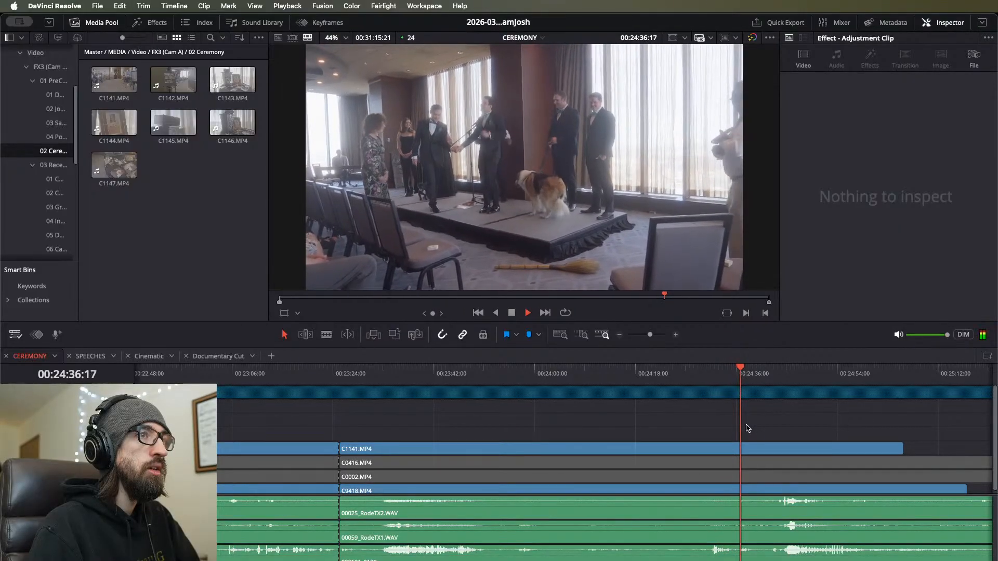
pyautogui.hscroll(3, 746, 428)
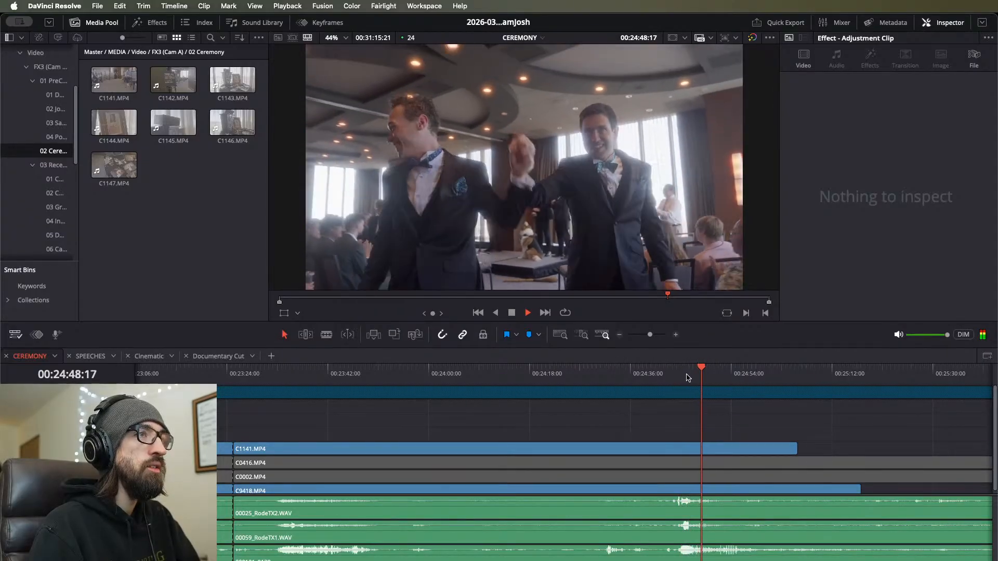
pyautogui.moveTo(688, 378); pyautogui.dragTo(605, 376)
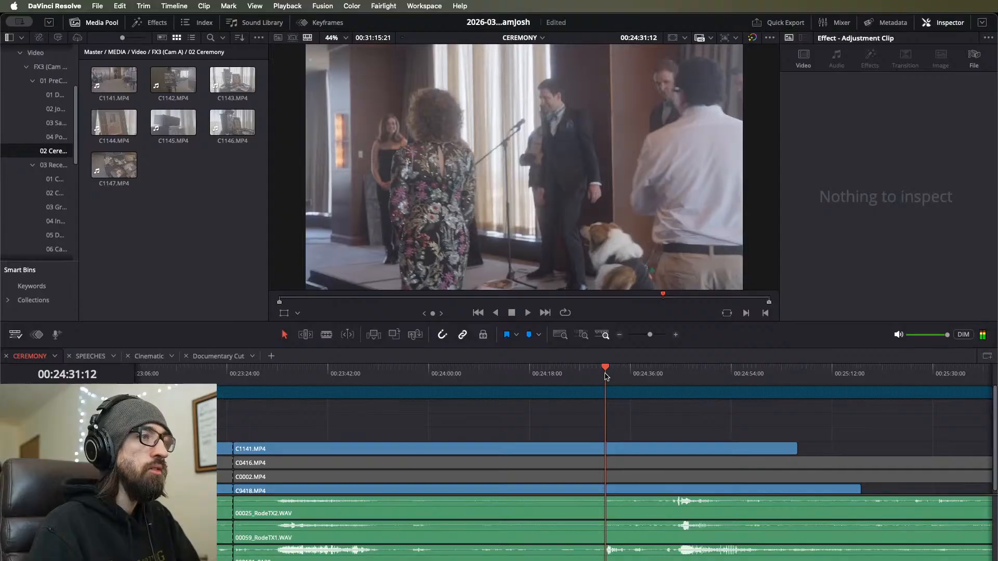
# Step: Find the start of the couple's walk off the stage and split the camera and audio clips at 00:24:39:21
pyautogui.scroll(1, 560, 455)
pyautogui.moveTo(467, 380); pyautogui.dragTo(716, 382)
pyautogui.click(747, 388)
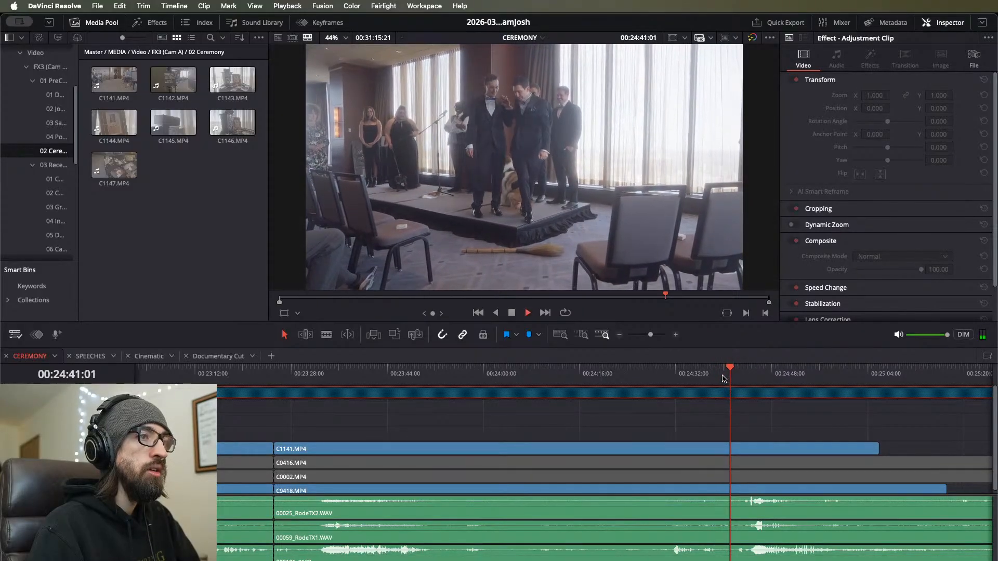
pyautogui.press('super+equal')
pyautogui.moveTo(572, 377); pyautogui.dragTo(500, 374)
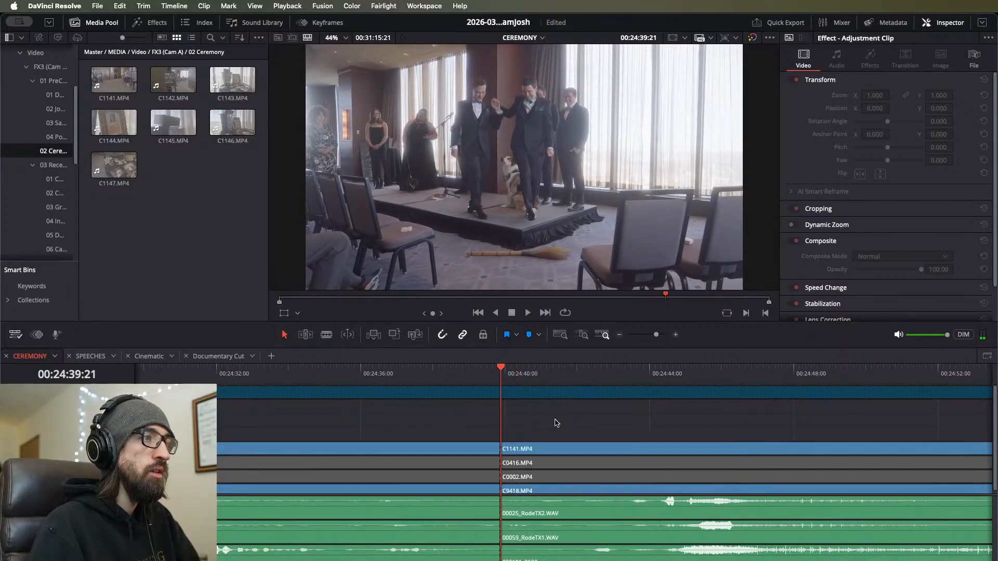
# Step: Select the section between the cuts at 00:23:25:05 and 00:24:39:21 and split its camera and audio clips at 00:23:45:14
pyautogui.hotkey('shift', 'z')
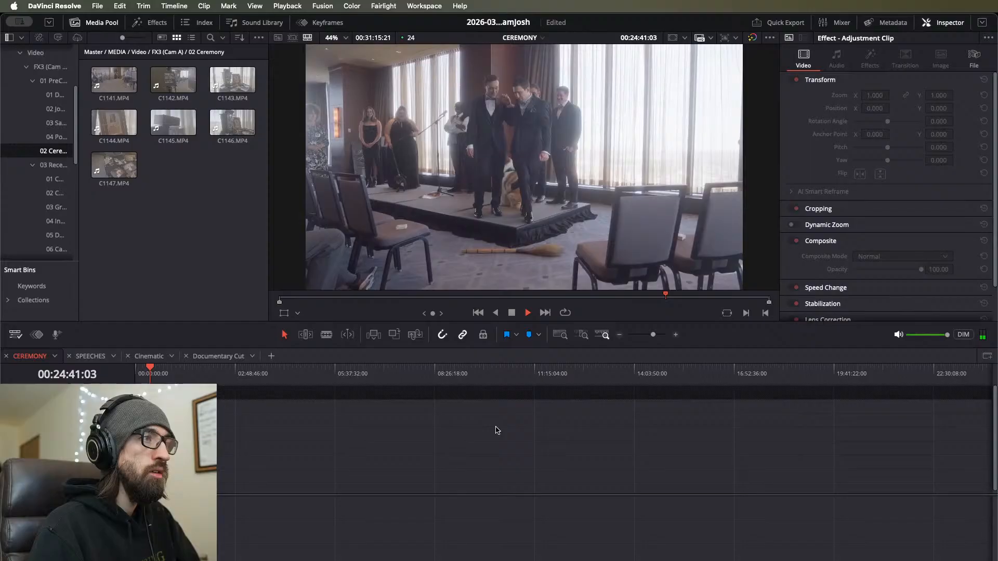
pyautogui.hotkey('shift', 'z')
pyautogui.press('space')
pyautogui.click(409, 447)
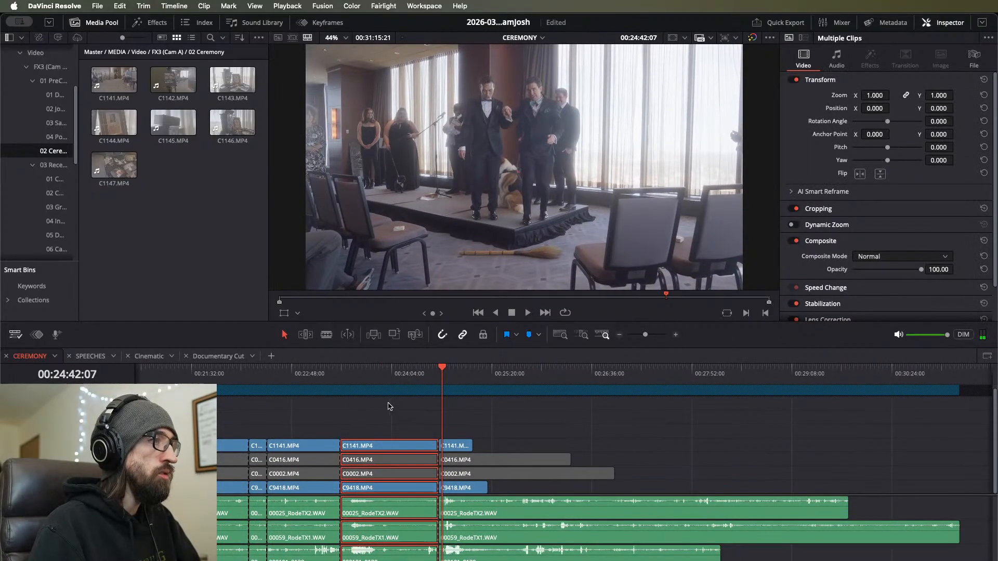
pyautogui.click(377, 380)
pyautogui.scroll(5, 552, 408)
pyautogui.scroll(3, 577, 430)
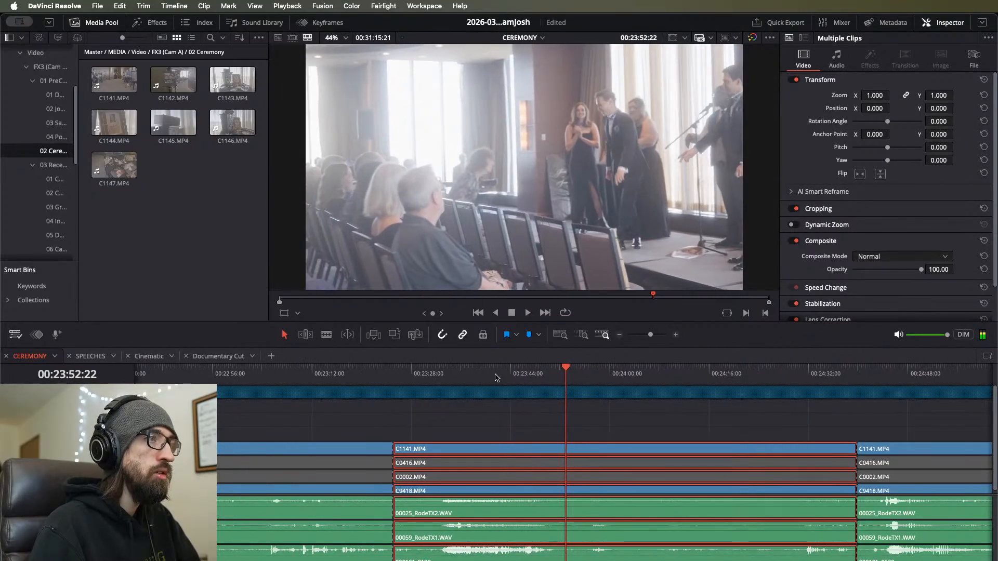
pyautogui.click(522, 376)
pyautogui.scroll(3, 532, 383)
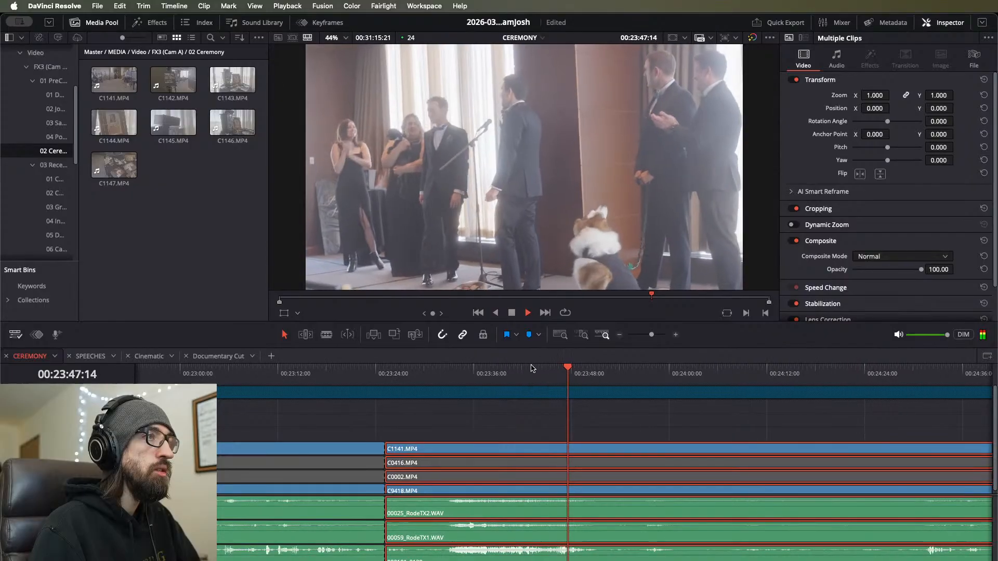
pyautogui.click(538, 375)
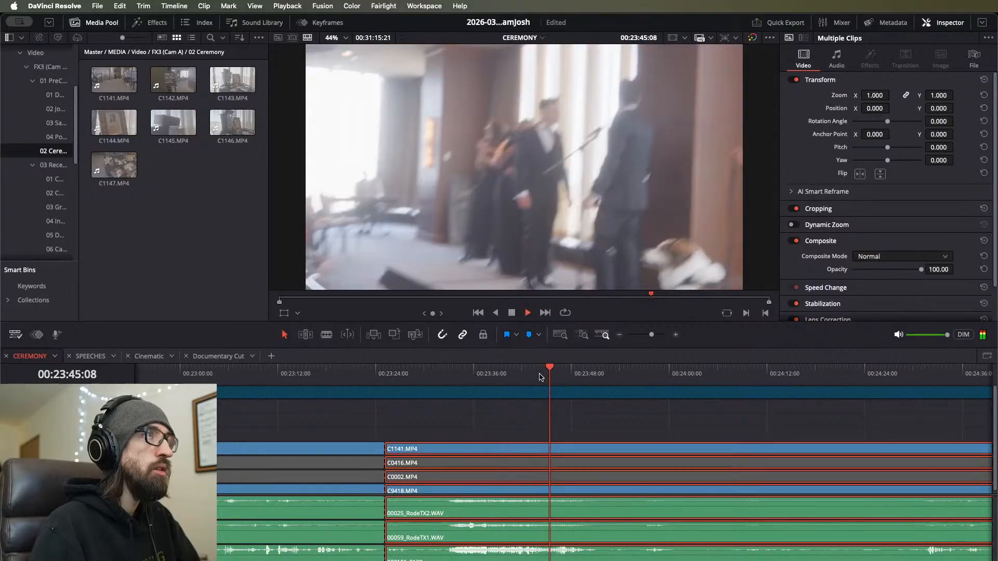
pyautogui.press('super+b')
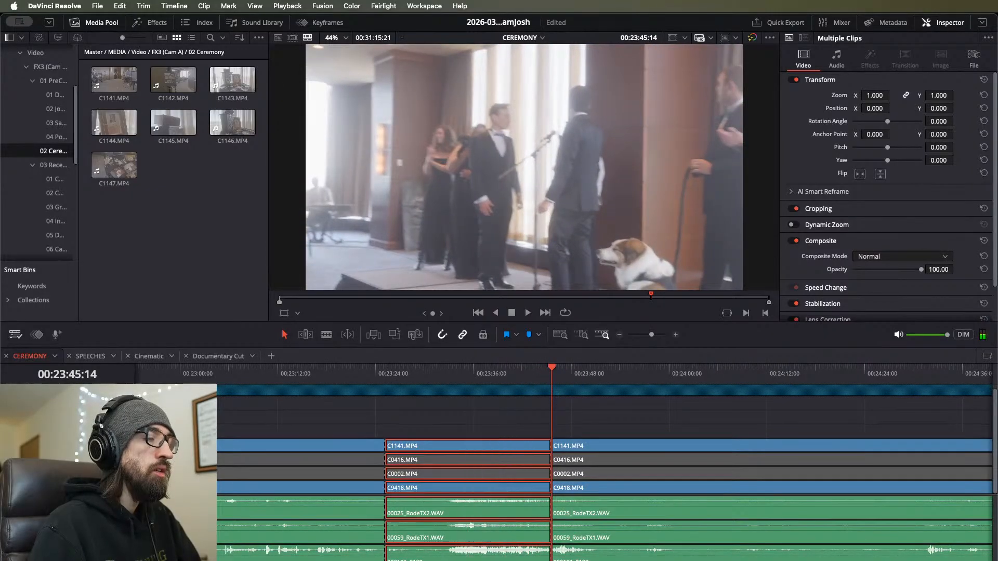
# Step: Paste the section from 00:23:25:05 to 00:23:45:14 into the Cinematic timeline, leaving a gap after the previous section
pyautogui.click(191, 358)
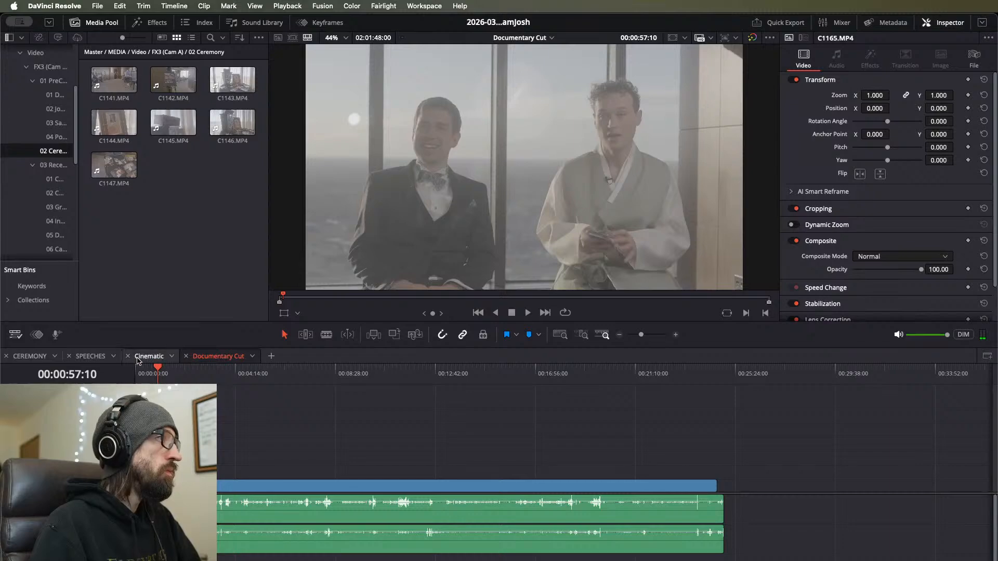
pyautogui.click(140, 357)
pyautogui.moveTo(571, 376); pyautogui.dragTo(580, 379)
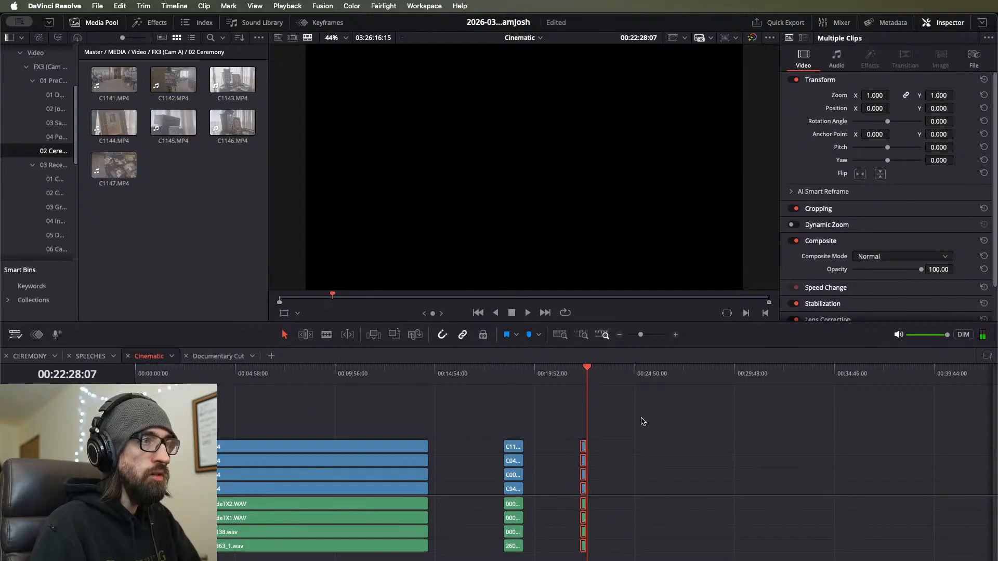
# Step: In the CEREMONY timeline, select all camera and audio clips that start at the 00:24:39:21 cut
pyautogui.click(31, 356)
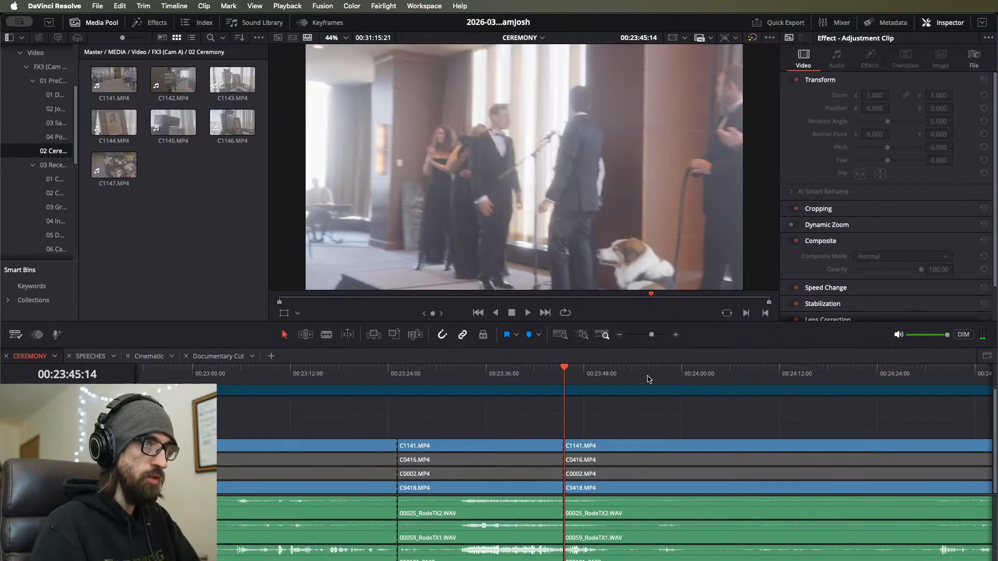
pyautogui.moveTo(648, 379); pyautogui.dragTo(968, 379)
pyautogui.hscroll(10, 691, 428)
pyautogui.click(516, 368)
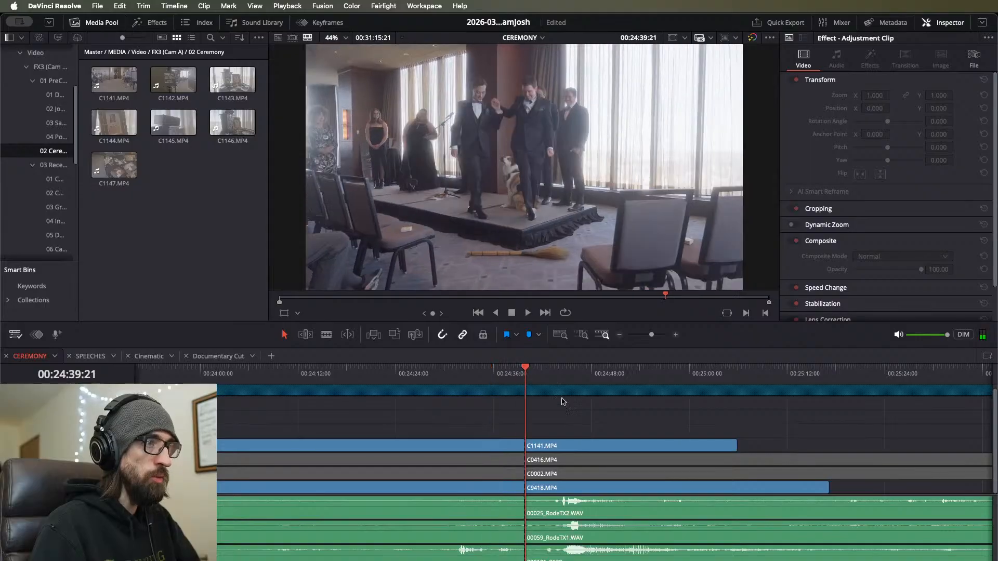
pyautogui.moveTo(580, 417); pyautogui.dragTo(644, 515)
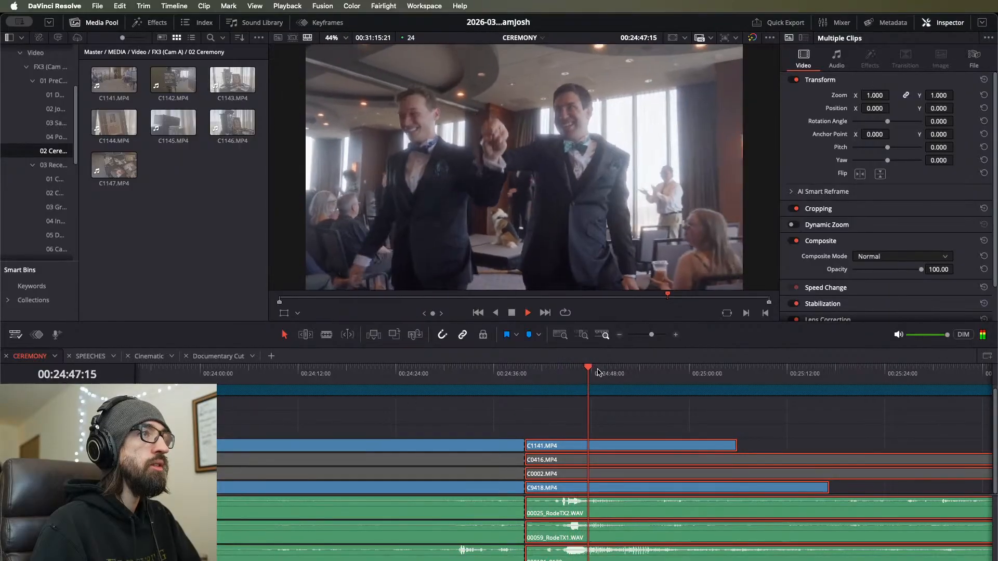
# Step: Watch the couple's exit in the selected clips and stop playback at 00:25:00:02
pyautogui.click(604, 373)
pyautogui.moveTo(604, 374); pyautogui.dragTo(642, 378)
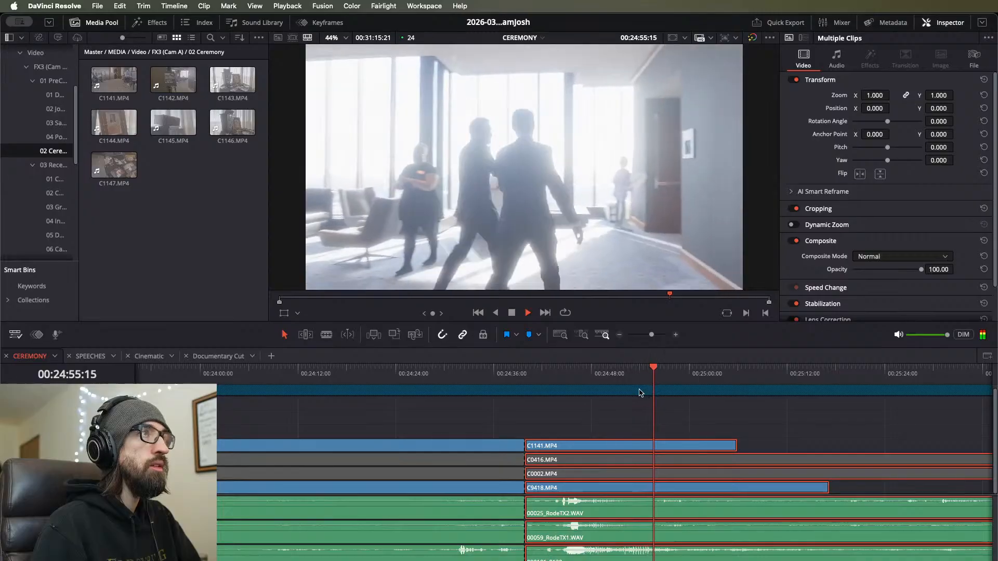
pyautogui.press('space')
pyautogui.press('space')
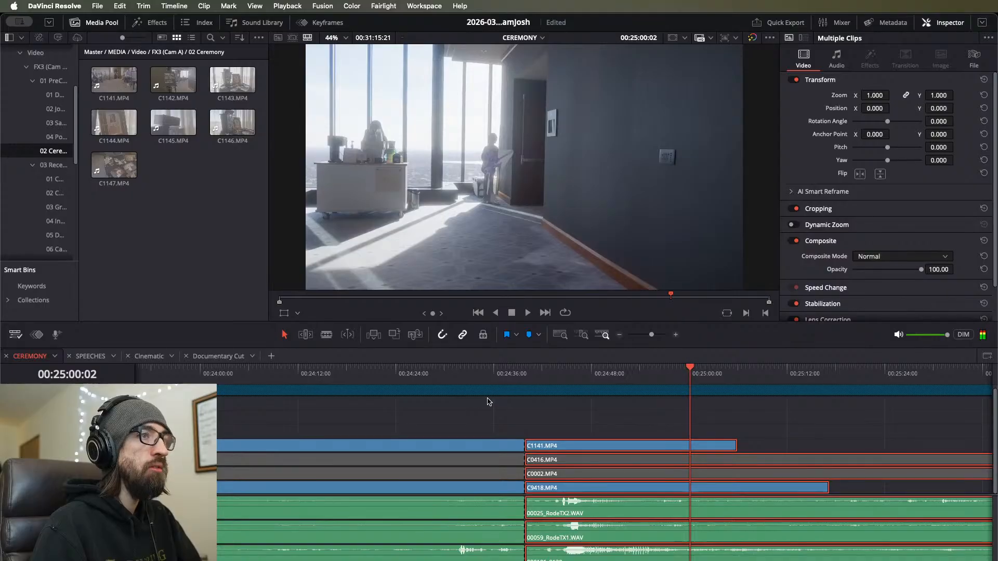
# Step: Paste the exit clips into the Cinematic timeline, spaced after the last ceremony section
pyautogui.click(227, 356)
pyautogui.click(149, 356)
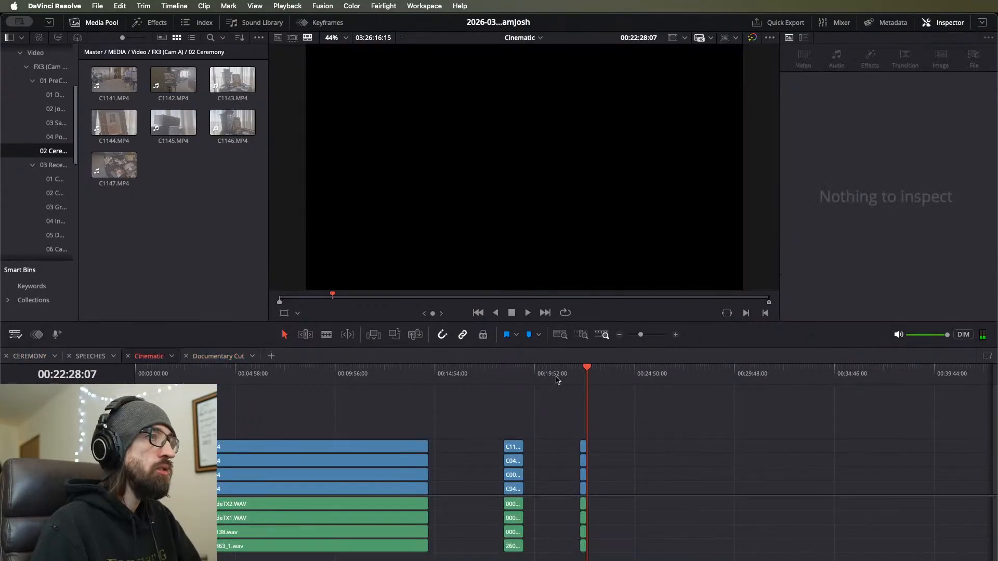
pyautogui.moveTo(586, 370); pyautogui.dragTo(619, 387)
pyautogui.press('super+v')
pyautogui.scroll(8, 614, 398)
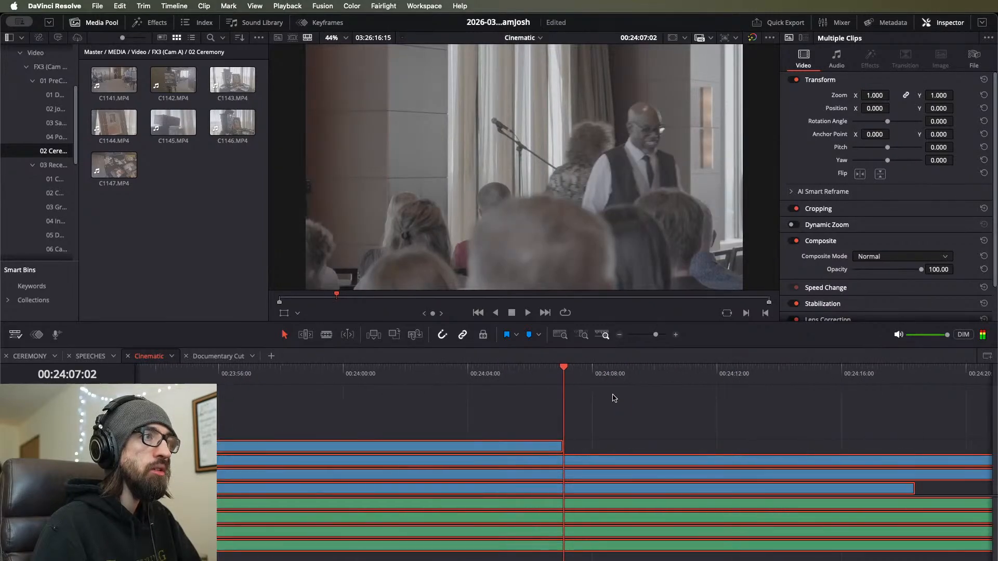
# Step: Cut the pasted exit clips at 00:24:07:02 and delete everything after the cut
pyautogui.moveTo(559, 372); pyautogui.dragTo(566, 375)
pyautogui.press('super+b')
pyautogui.moveTo(611, 401); pyautogui.dragTo(741, 560)
pyautogui.press('Delete')
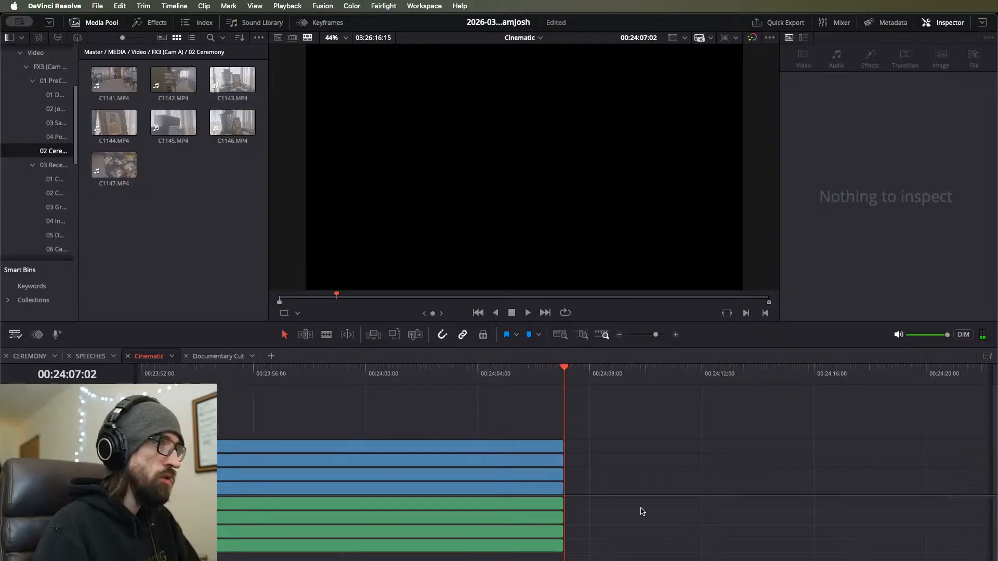
# Step: Look over the separate ceremony sections on the Cinematic timeline and return the playhead to 00:00:00:00
pyautogui.scroll(-8, 452, 485)
pyautogui.moveTo(307, 375); pyautogui.dragTo(303, 374)
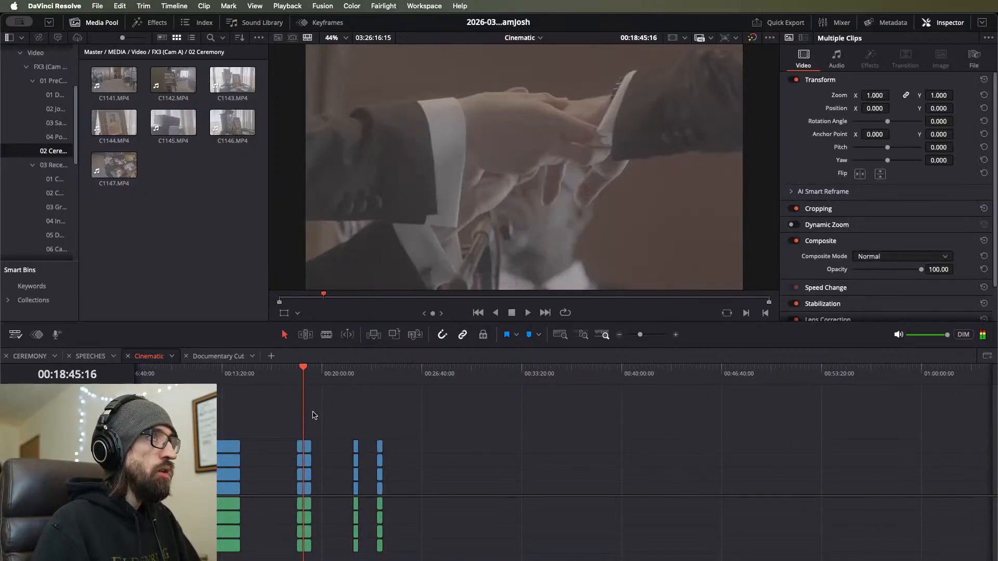
pyautogui.click(307, 457)
pyautogui.click(324, 432)
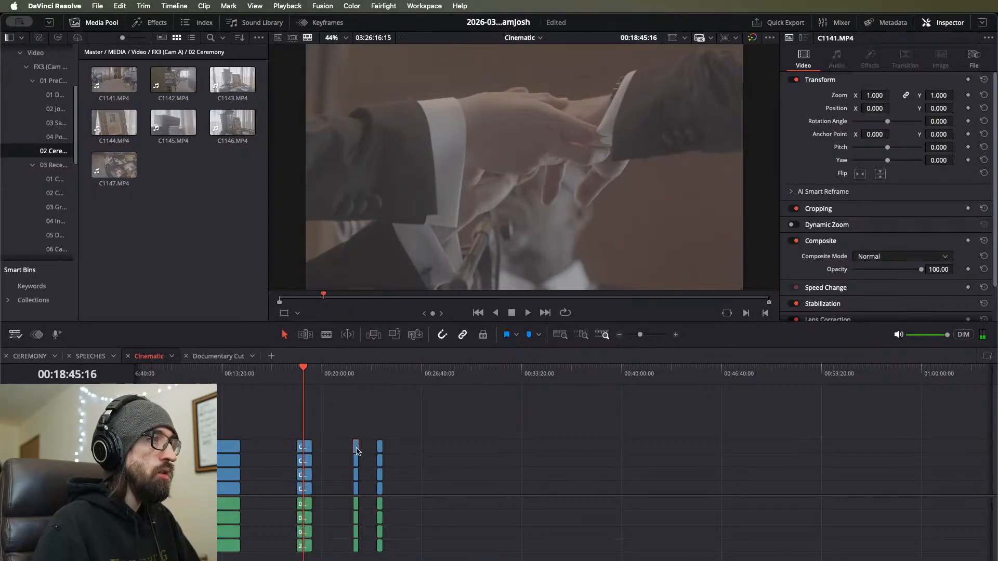
pyautogui.moveTo(343, 418); pyautogui.dragTo(369, 560)
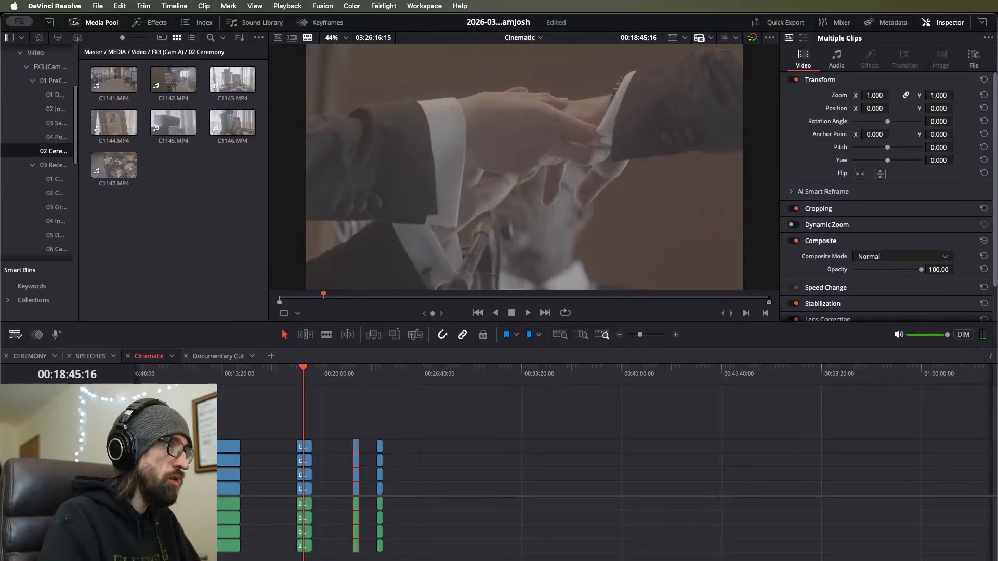
pyautogui.moveTo(417, 425); pyautogui.dragTo(378, 560)
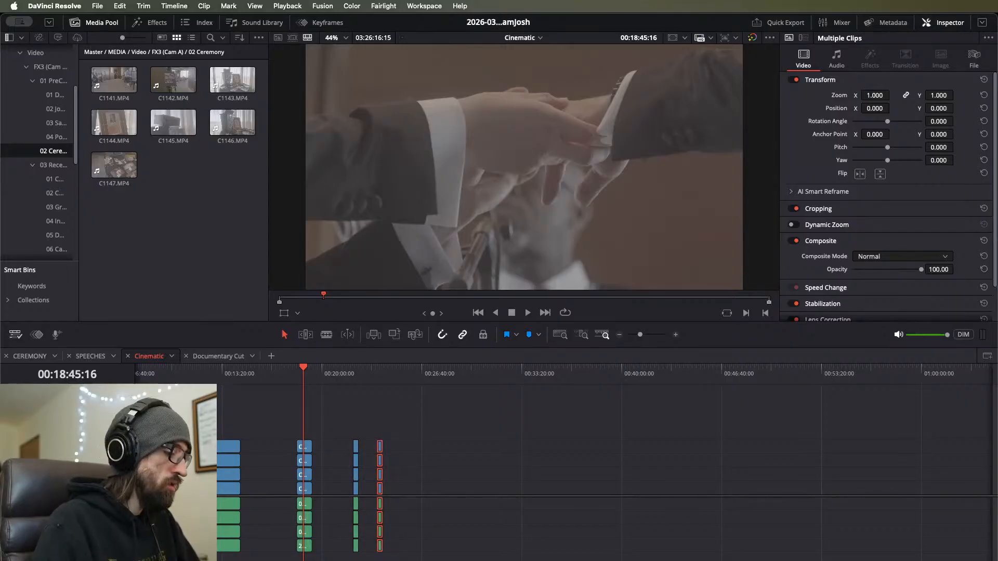
pyautogui.press('Home')
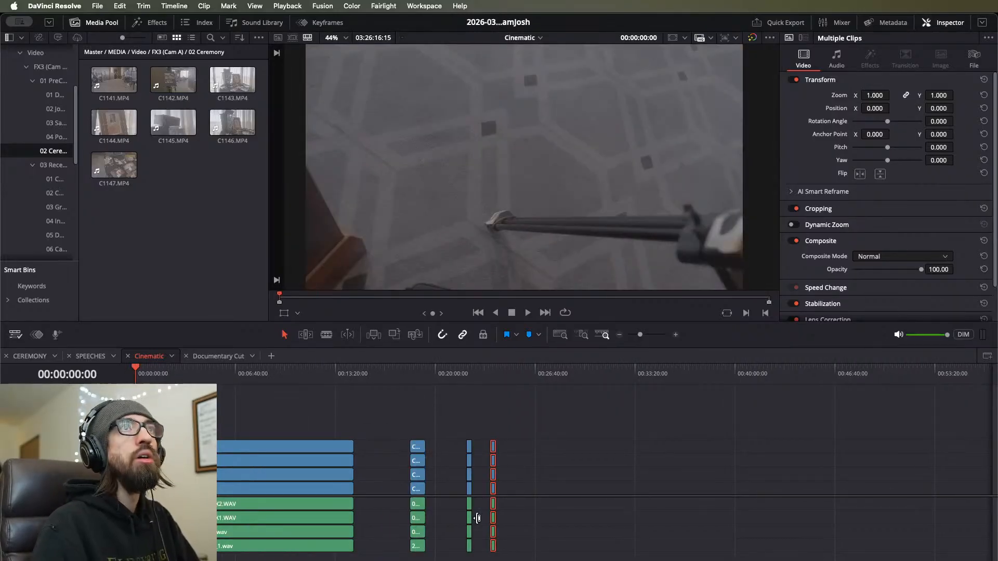
# Step: Select the long first section of the Cinematic timeline and open the 03 Reception bin under FX3 (Cam A)
pyautogui.click(264, 478)
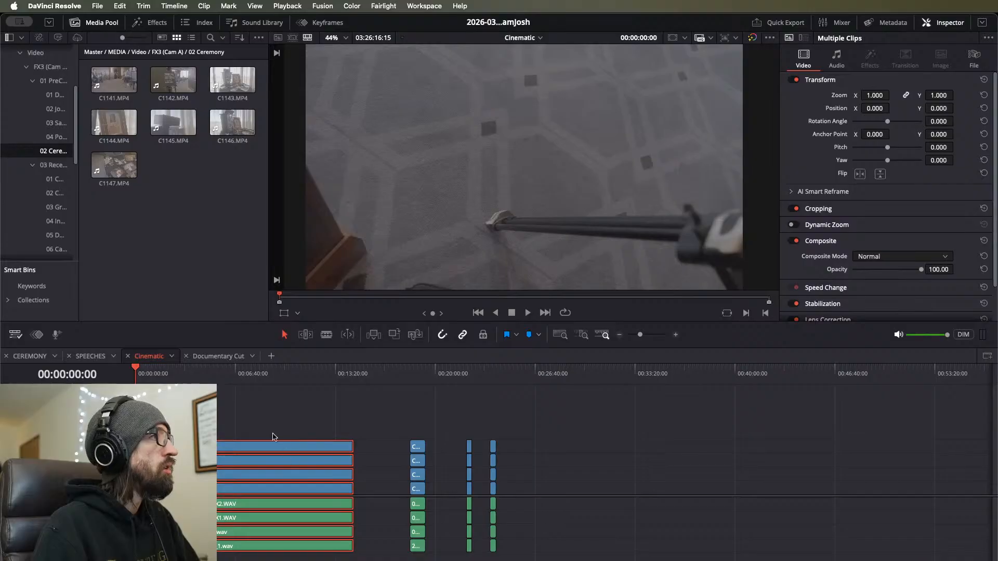
pyautogui.click(207, 256)
pyautogui.click(52, 165)
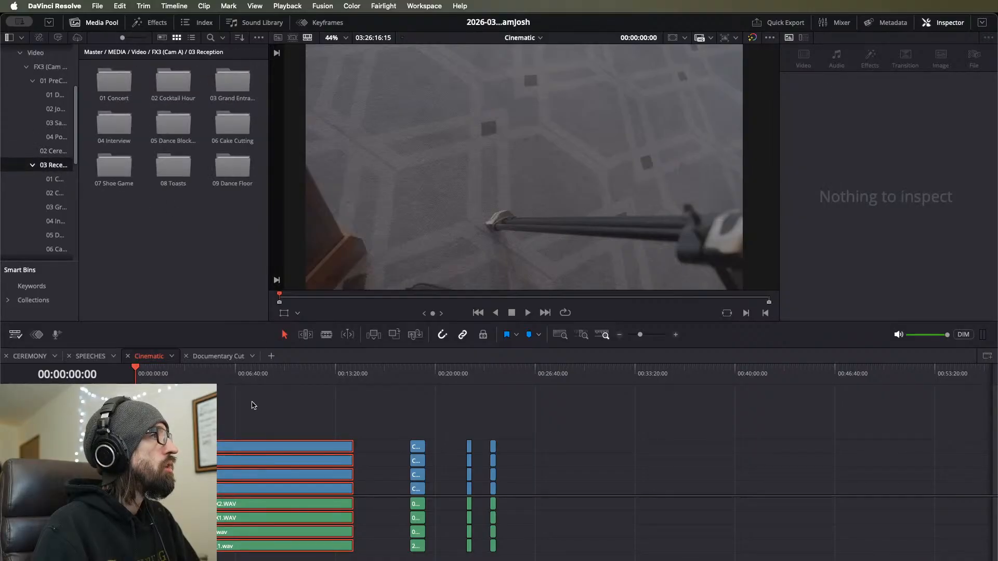
# Step: Select all clips on the Cinematic timeline and shift them later to leave an empty gap at the beginning
pyautogui.click(339, 422)
pyautogui.press('super+a')
pyautogui.moveTo(286, 468); pyautogui.dragTo(339, 474)
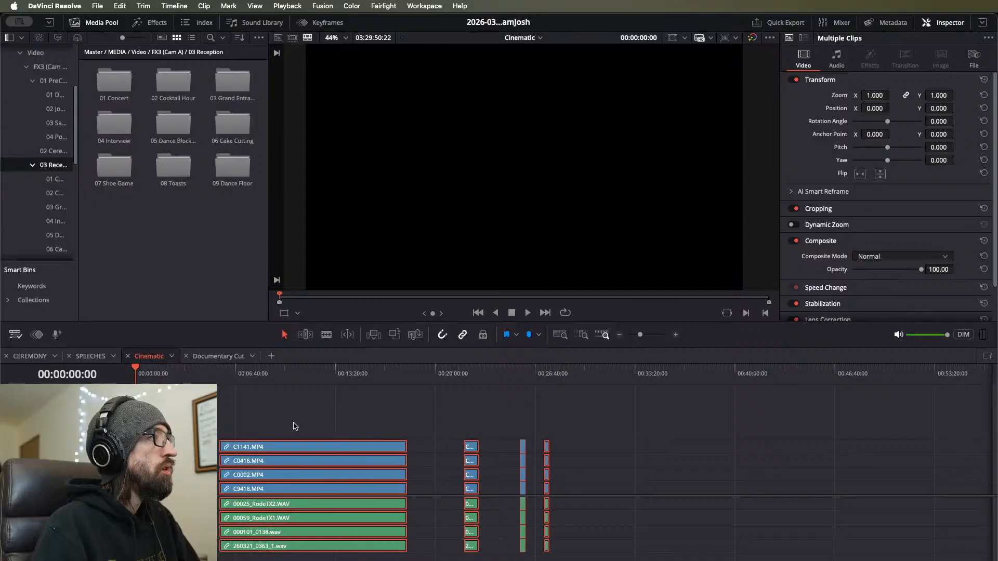
# Step: Switch to the CEREMONY timeline and play the end of the ceremony from about 00:23:26
pyautogui.click(230, 358)
pyautogui.click(8, 357)
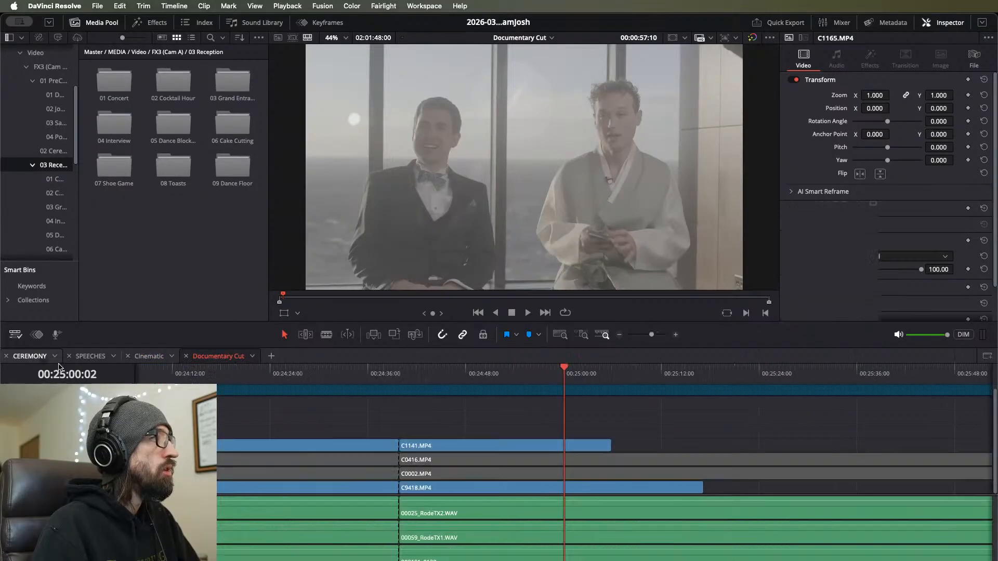
pyautogui.click(429, 375)
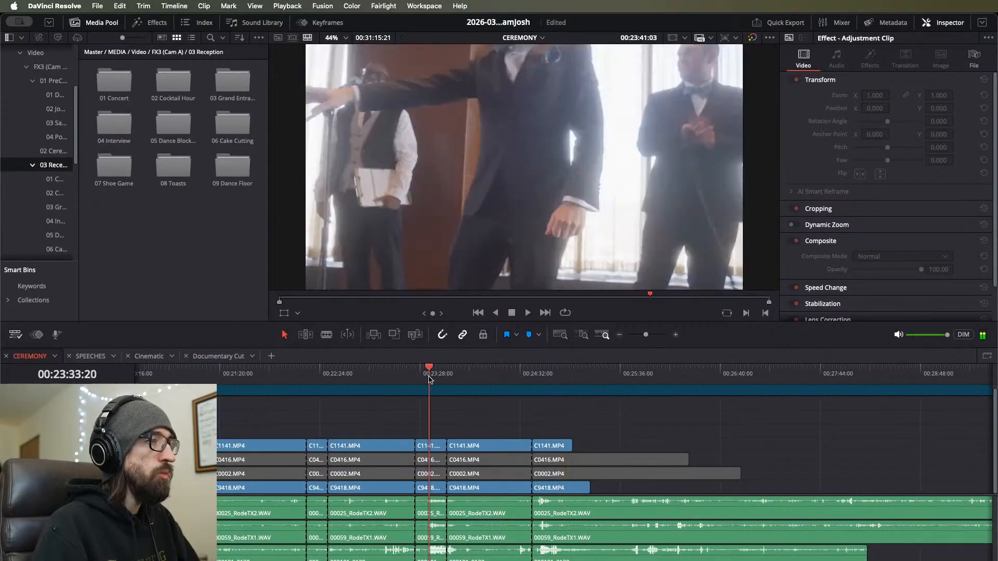
pyautogui.press('Up')
pyautogui.press('super+equal')
pyautogui.press('super+equal')
pyautogui.press('space')
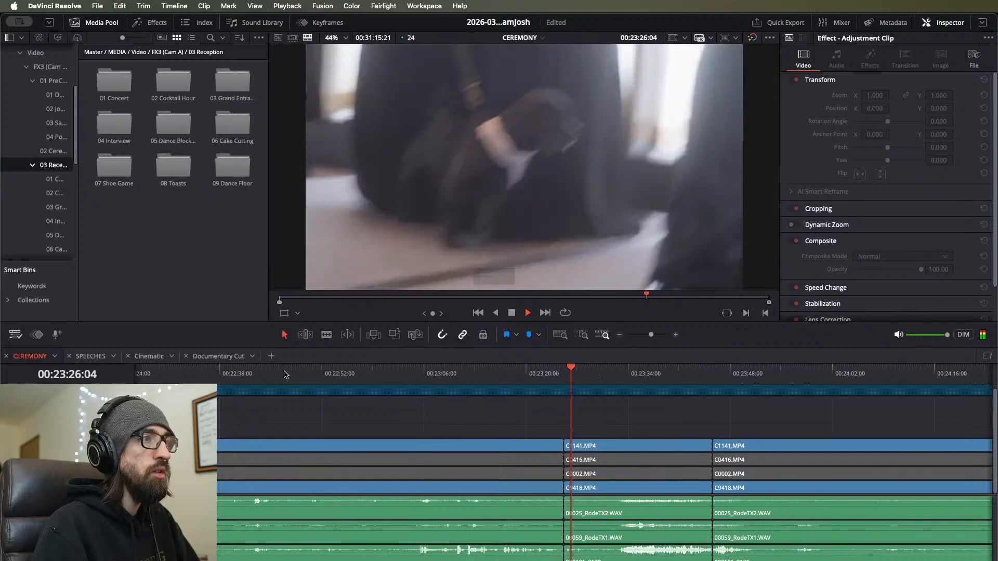
# Step: Cut the CEREMONY clips at about 00:22:29 and 00:22:35 to isolate the short officiant section
pyautogui.click(157, 376)
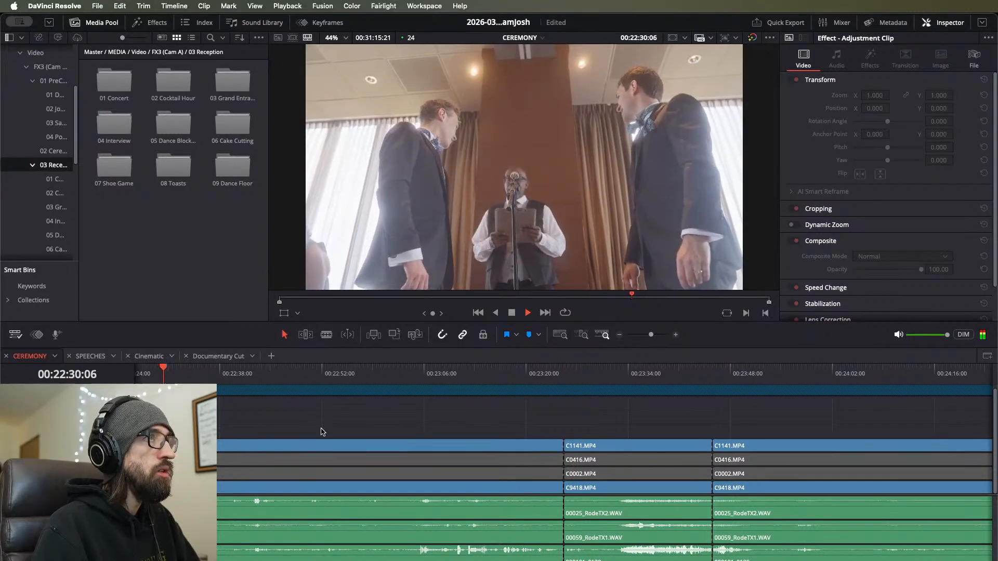
pyautogui.press('super+equal')
pyautogui.press('super+equal')
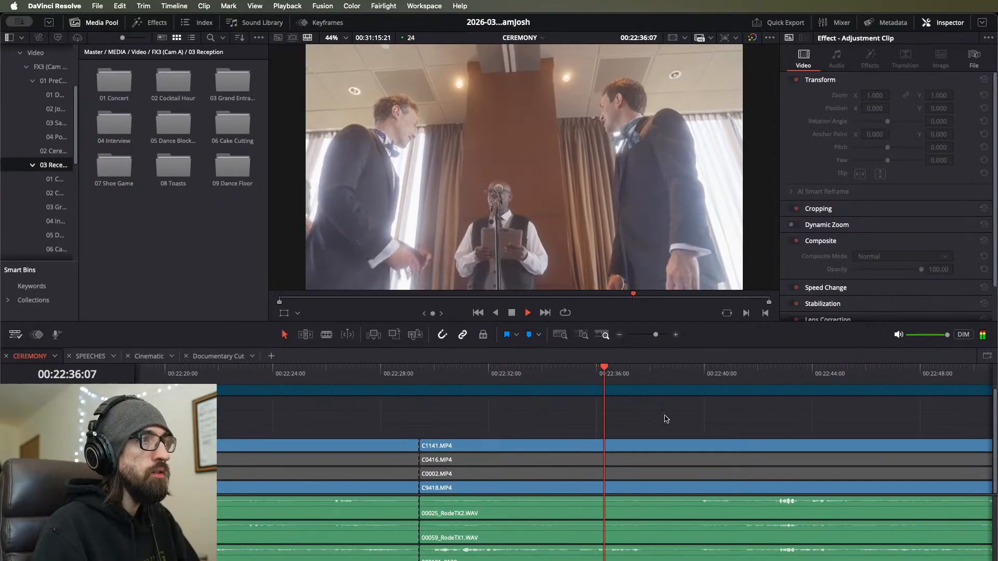
pyautogui.click(566, 378)
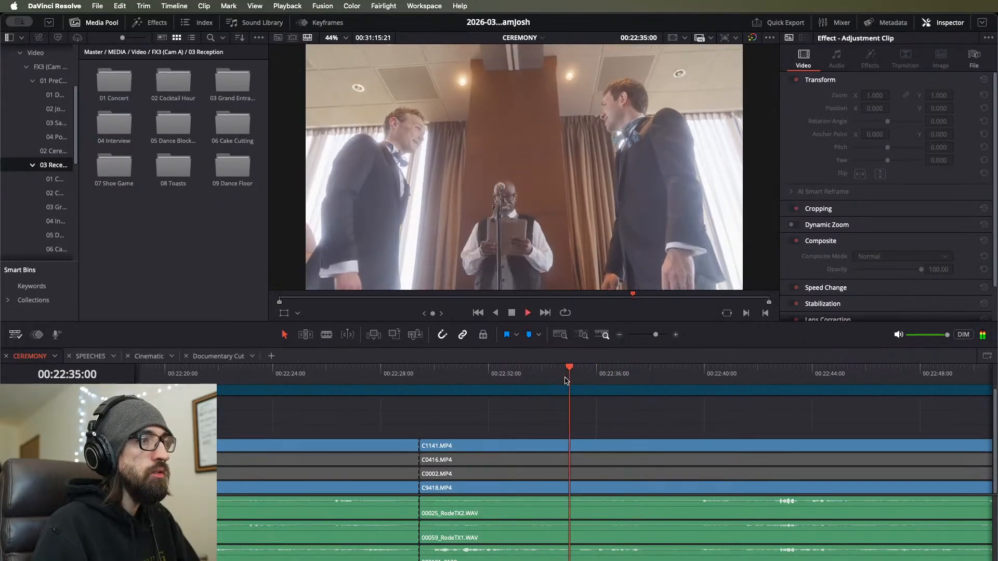
pyautogui.press('super+b')
pyautogui.press('space')
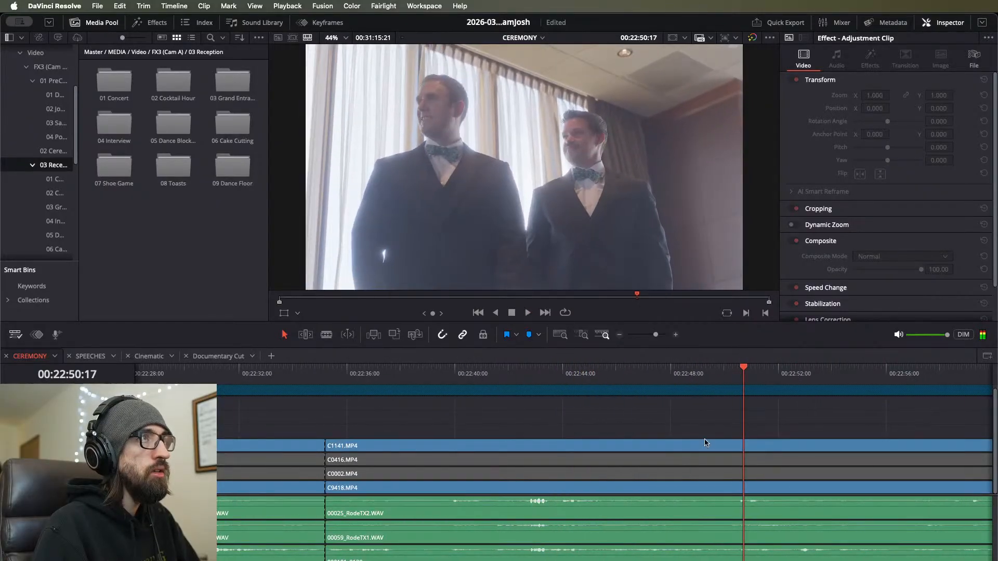
# Step: Copy the isolated officiant section with its audio and paste it after the existing ceremony sections on the Cinematic timeline, near 00:32:00
pyautogui.scroll(-5, 571, 388)
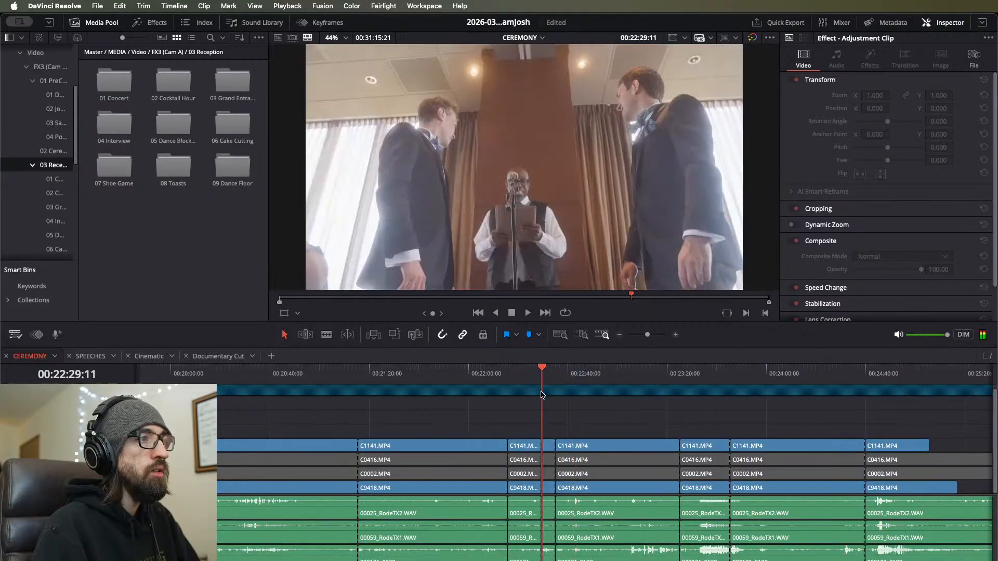
pyautogui.press('space')
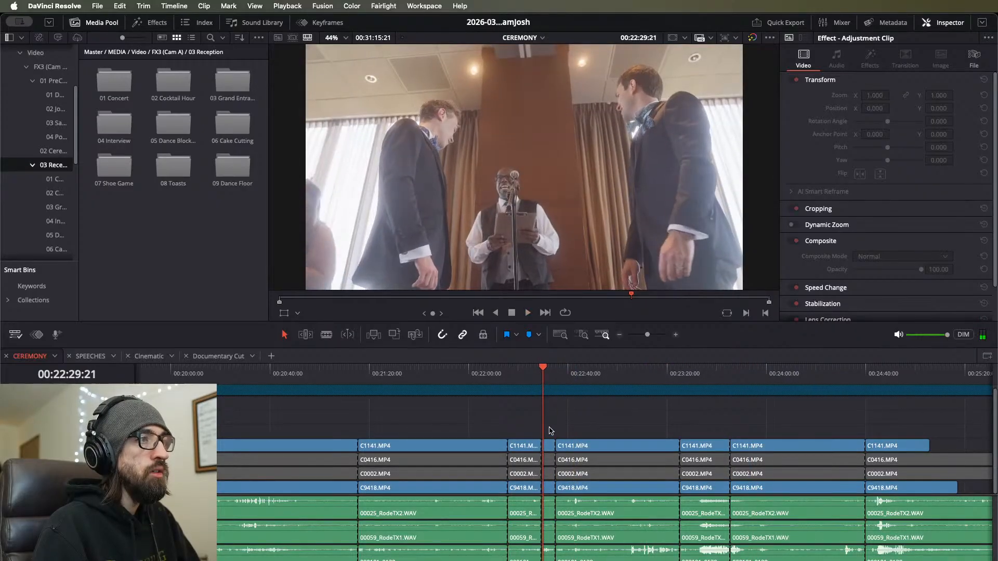
pyautogui.moveTo(545, 428); pyautogui.dragTo(548, 560)
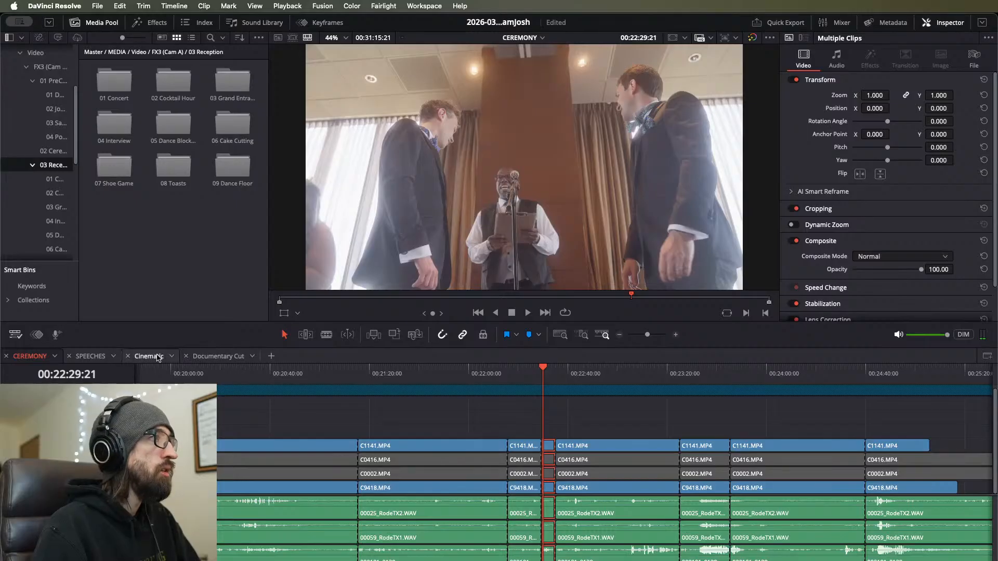
pyautogui.click(140, 356)
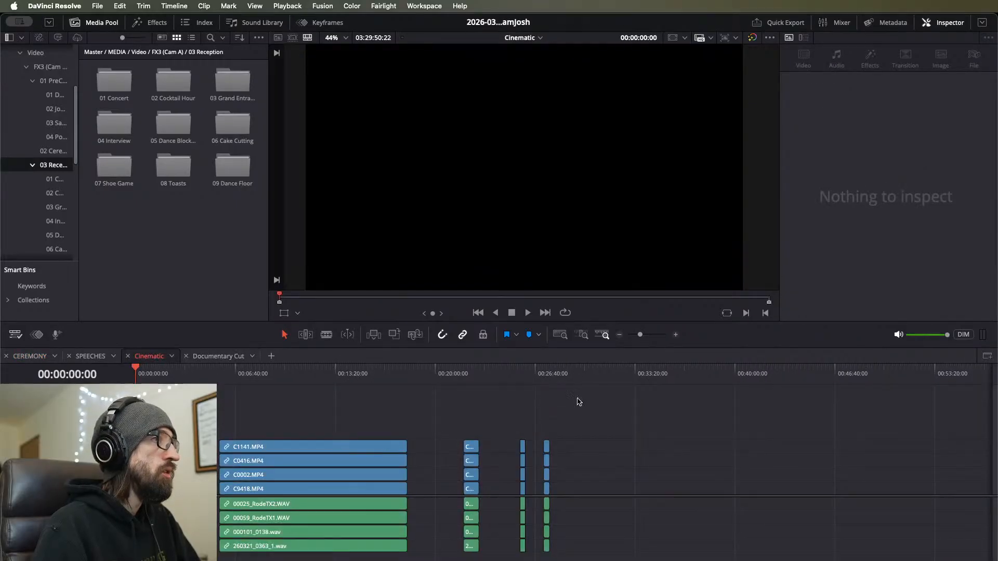
pyautogui.click(614, 375)
pyautogui.press('super+v')
pyautogui.press('super+equal')
pyautogui.press('super+equal')
pyautogui.press('super+equal')
pyautogui.press('super+equal')
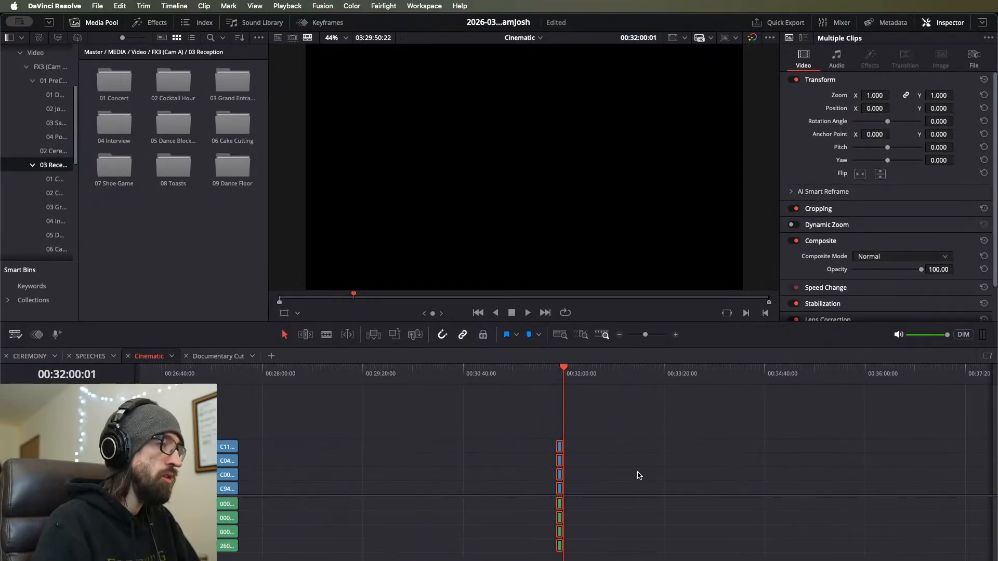
# Step: Play the opening of the C1165.MP4 interview on the Cinematic timeline to find where the usable part starts
pyautogui.hotkey('shift', 'z')
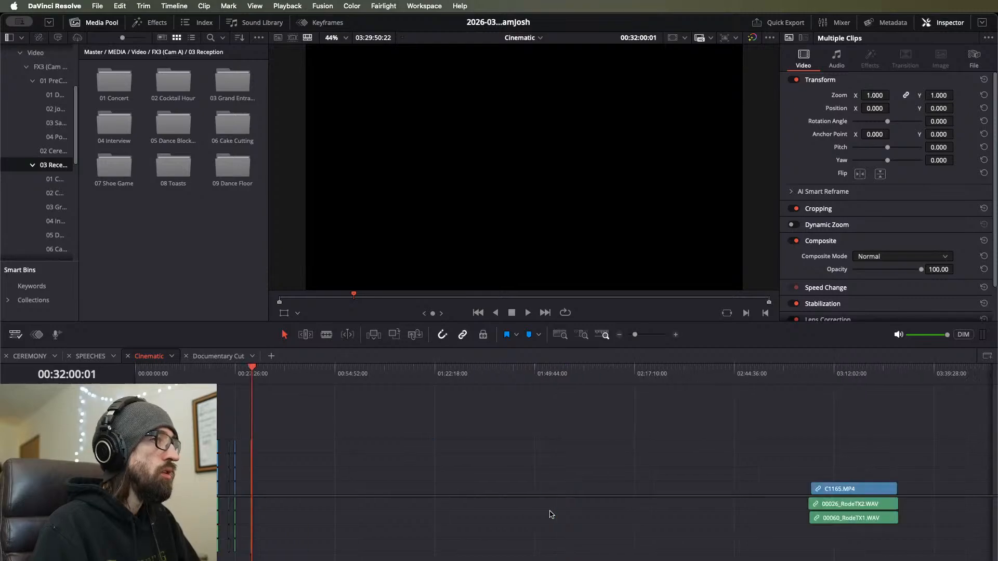
pyautogui.click(810, 377)
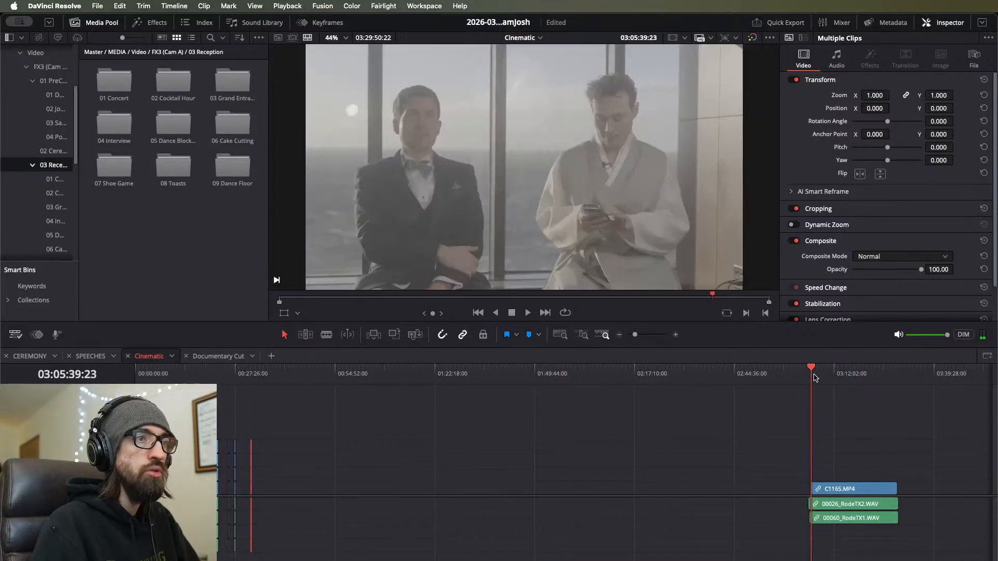
pyautogui.hotkey('shift', 'z')
pyautogui.press('space')
pyautogui.scroll(4, 620, 532)
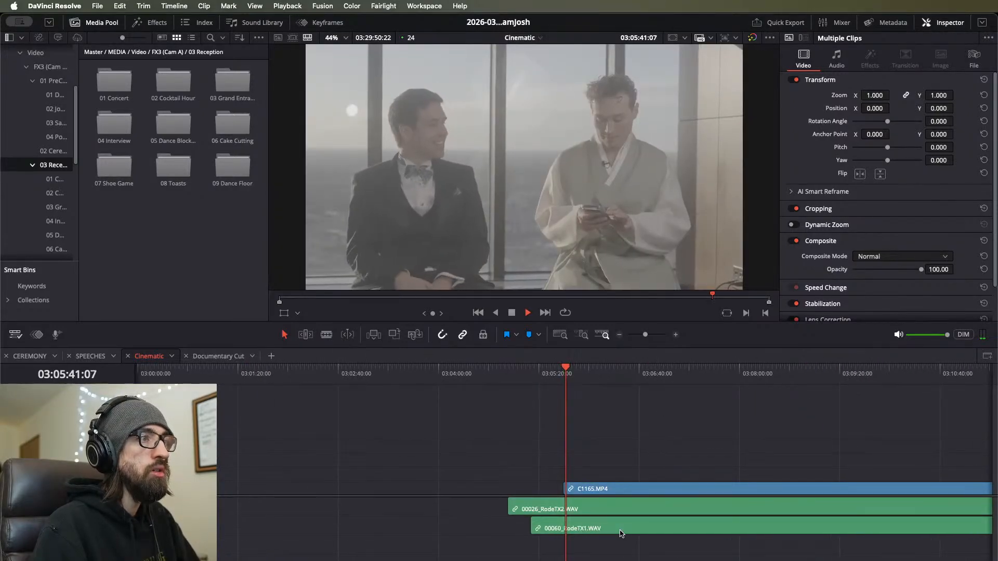
pyautogui.press('super+equal')
pyautogui.click(614, 372)
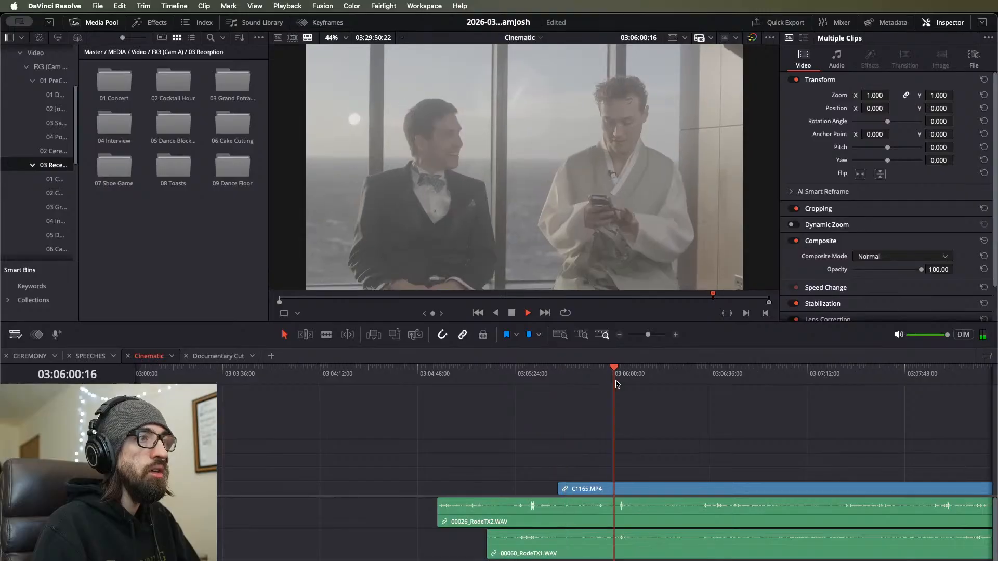
pyautogui.moveTo(617, 384); pyautogui.dragTo(634, 384)
pyautogui.press('super+equal')
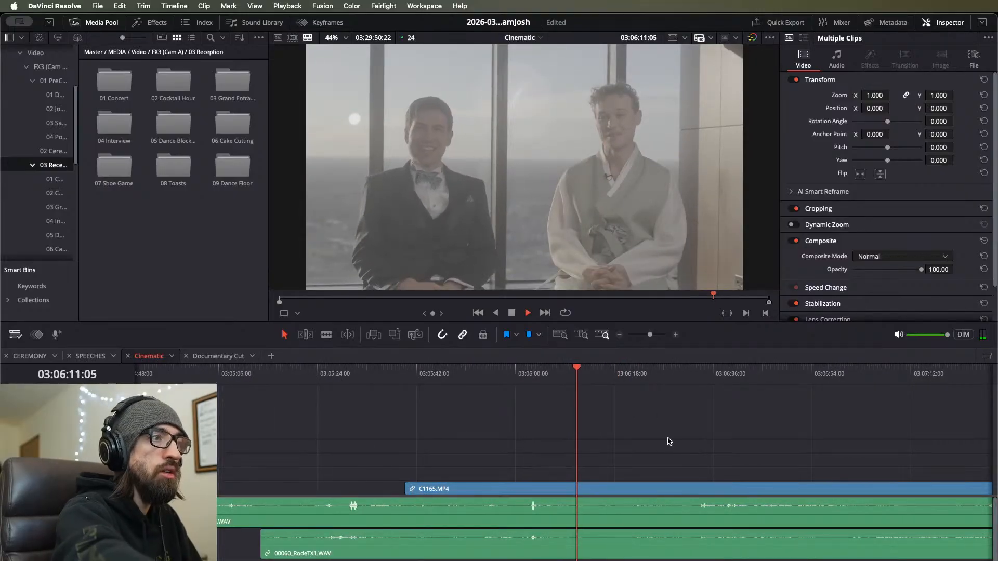
pyautogui.click(667, 439)
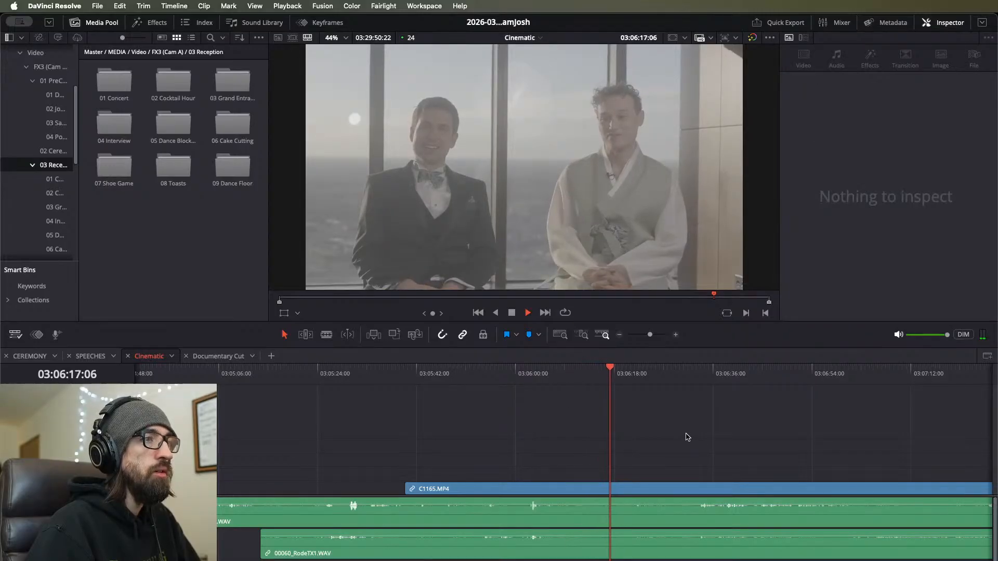
pyautogui.press('space')
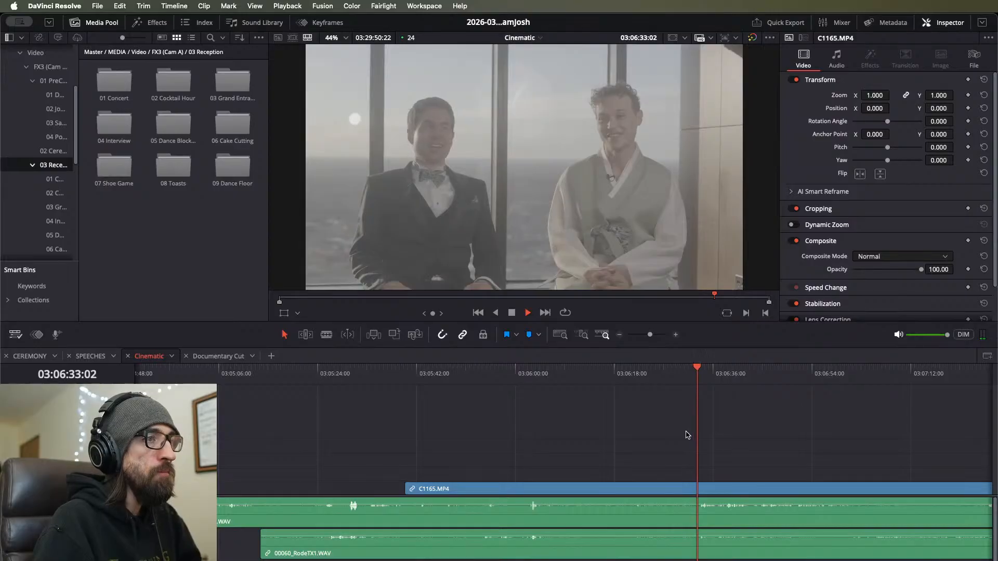
# Step: Cut the interview video and both audio tracks at 03:06:33:06 and delete everything before the cut
pyautogui.press('super+equal')
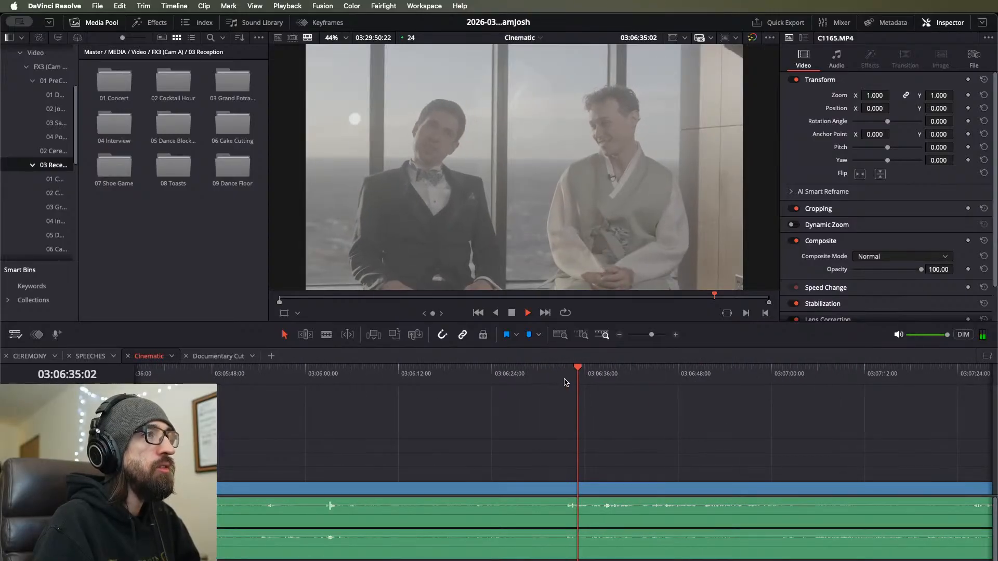
pyautogui.moveTo(564, 379); pyautogui.dragTo(564, 382)
pyautogui.moveTo(493, 418); pyautogui.dragTo(424, 519)
pyautogui.press('Delete')
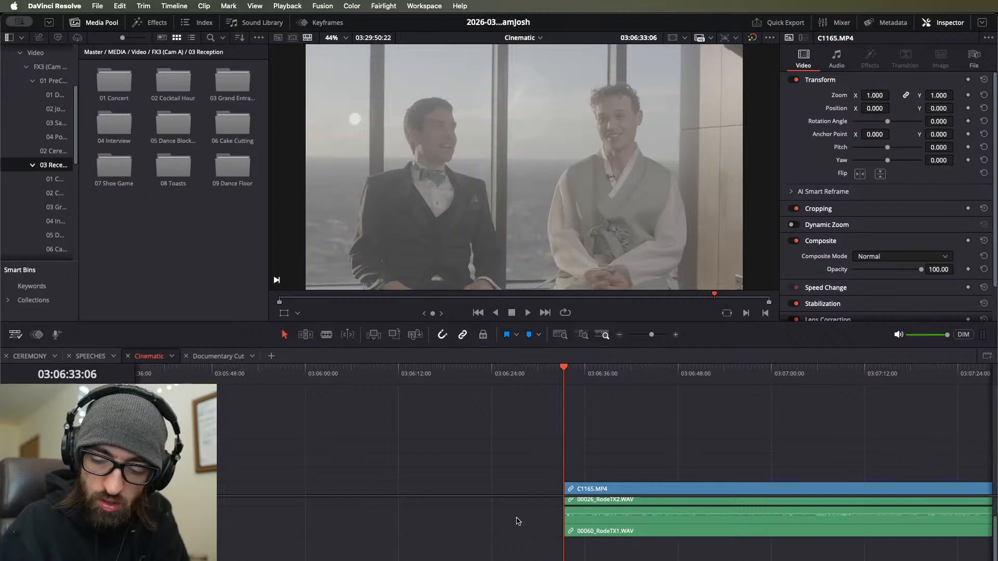
# Step: Skim the interview from the new start at 03:06:33:06 to about 03:07:40, listening for usable statements
pyautogui.press('space')
pyautogui.hscroll(3, 572, 515)
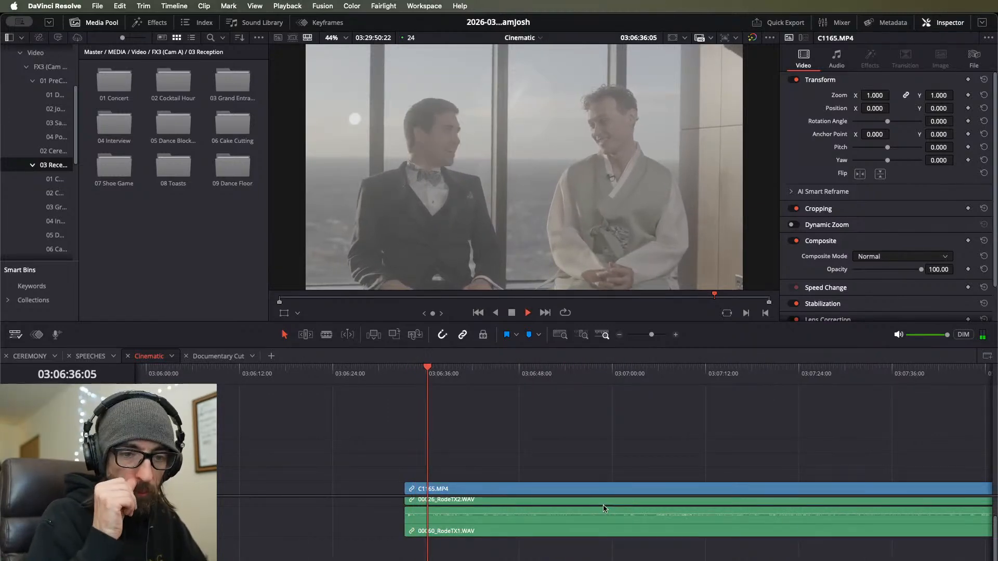
pyautogui.scroll(-2, 603, 508)
pyautogui.scroll(2, 609, 508)
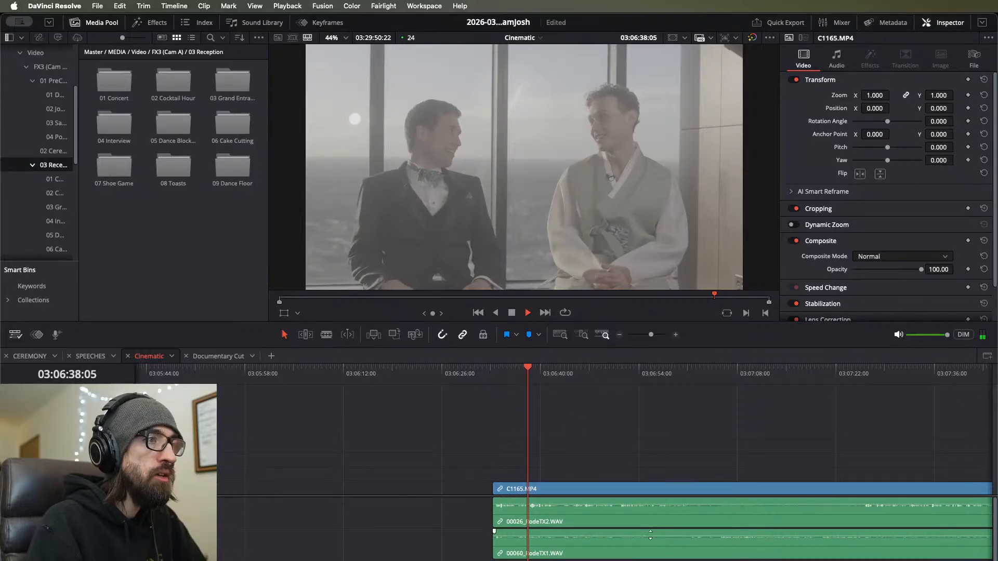
pyautogui.moveTo(680, 375); pyautogui.dragTo(688, 375)
pyautogui.scroll(4, 729, 445)
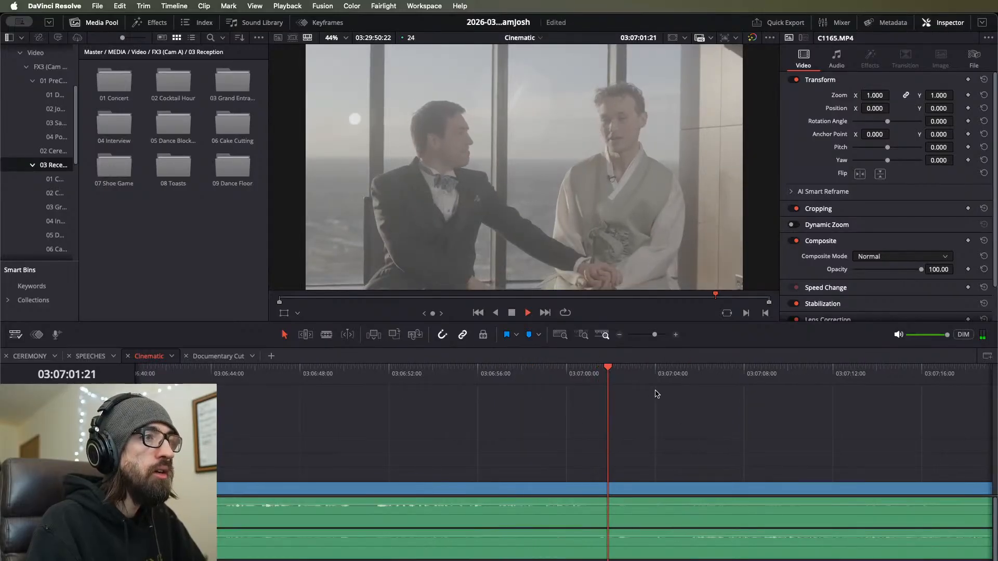
pyautogui.click(682, 375)
pyautogui.click(747, 377)
pyautogui.hscroll(4, 685, 425)
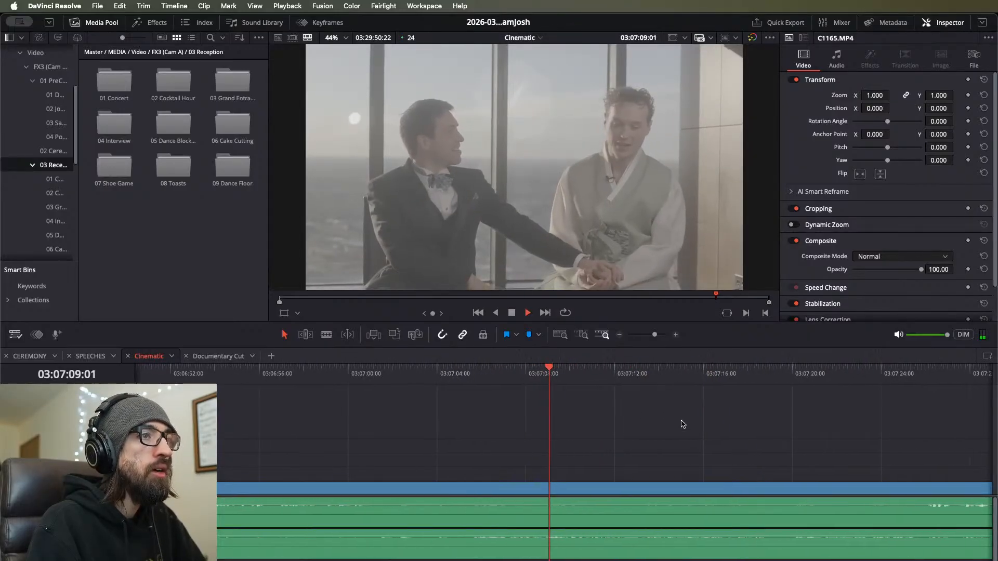
pyautogui.click(869, 374)
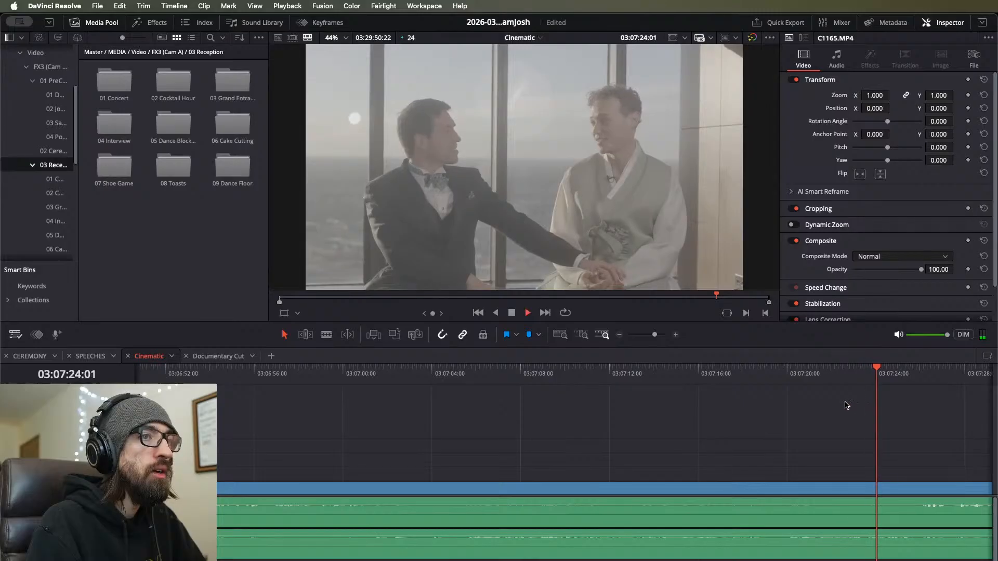
pyautogui.hscroll(5, 759, 381)
pyautogui.click(918, 374)
pyautogui.scroll(-5, 676, 416)
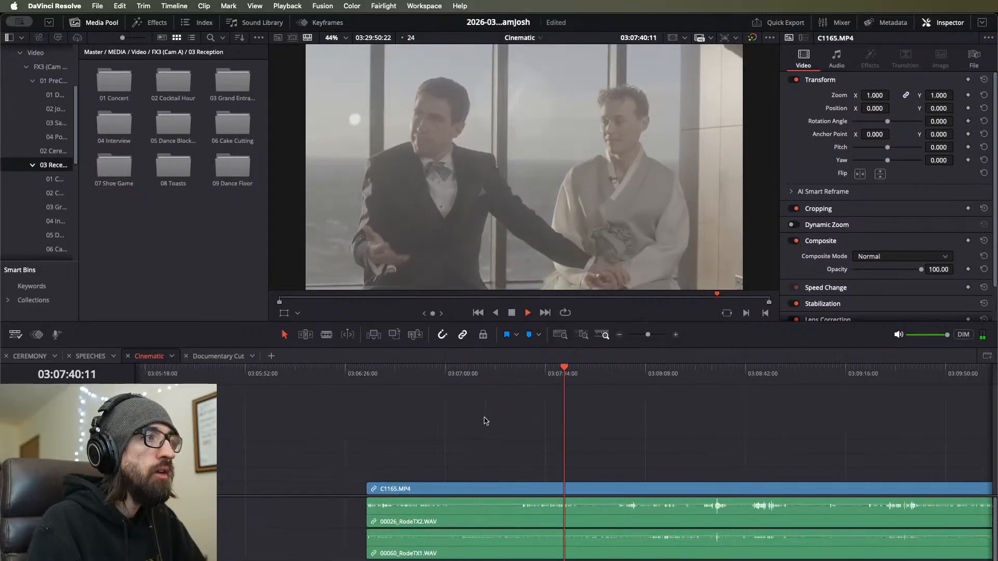
# Step: Skim the C1165.MP4 interview from about 03:07:40 to 03:08:42, checking the louder passages for usable statements
pyautogui.moveTo(576, 381); pyautogui.dragTo(671, 378)
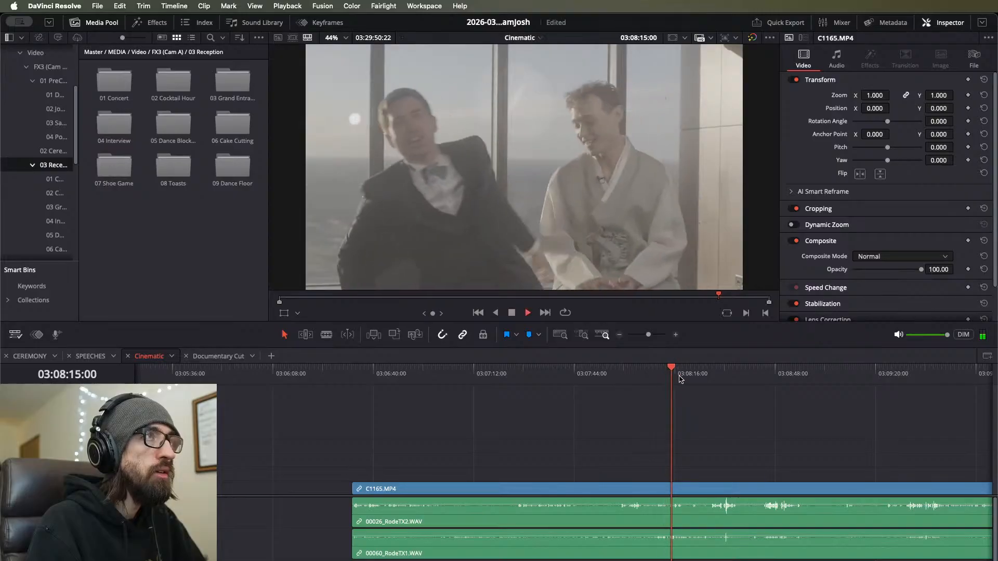
pyautogui.scroll(5, 691, 445)
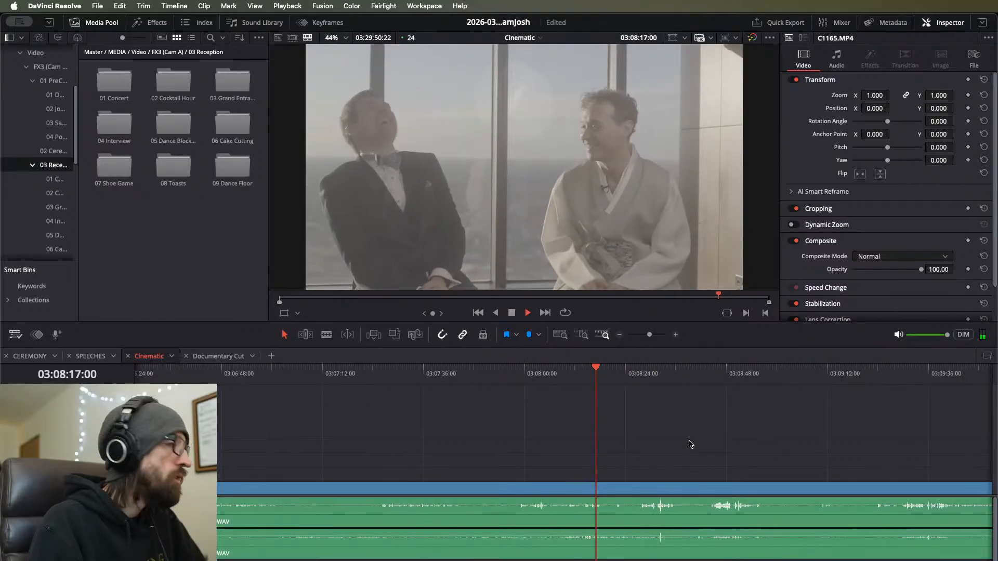
pyautogui.hscroll(2, 689, 444)
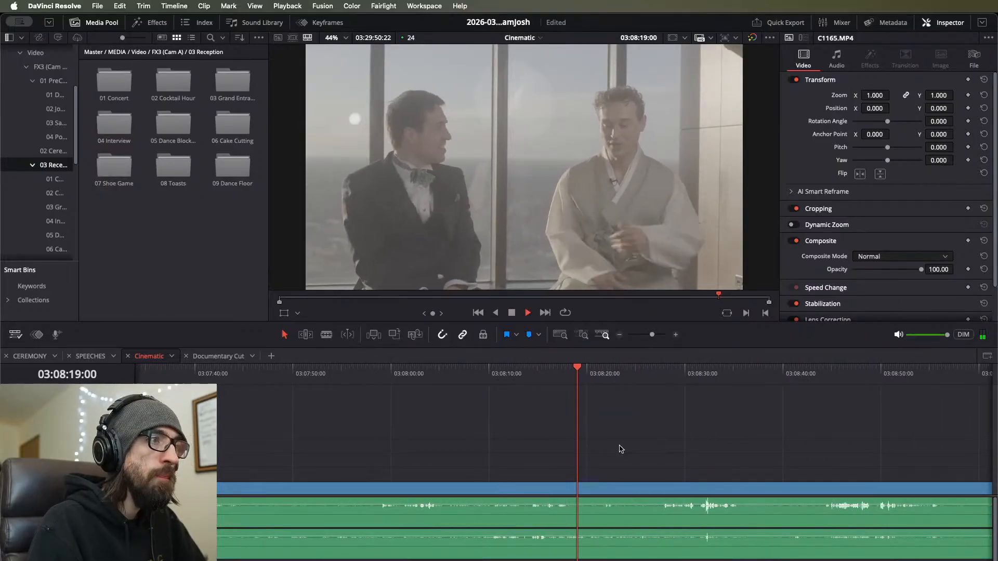
pyautogui.moveTo(607, 377); pyautogui.dragTo(734, 382)
pyautogui.scroll(6, 742, 419)
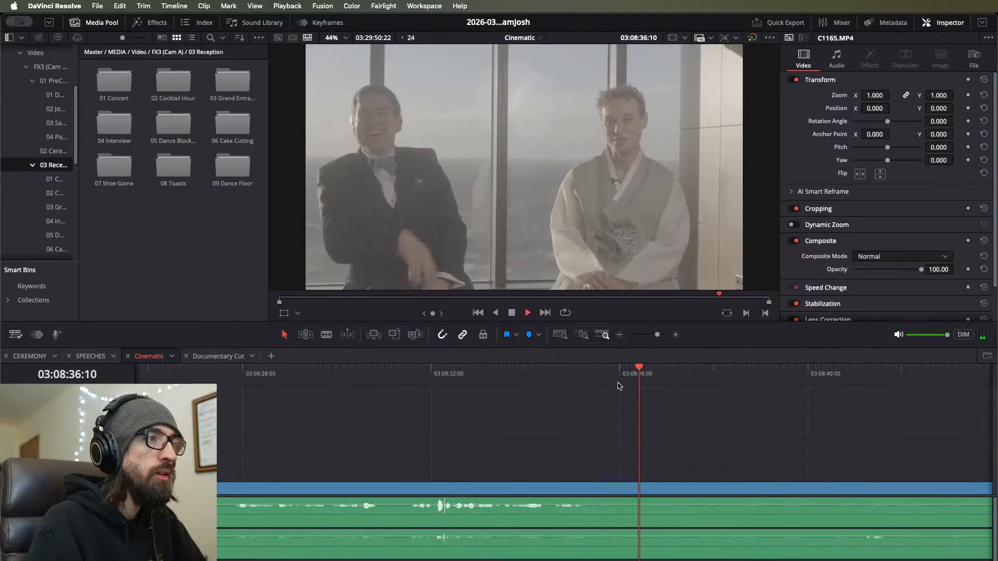
pyautogui.click(788, 485)
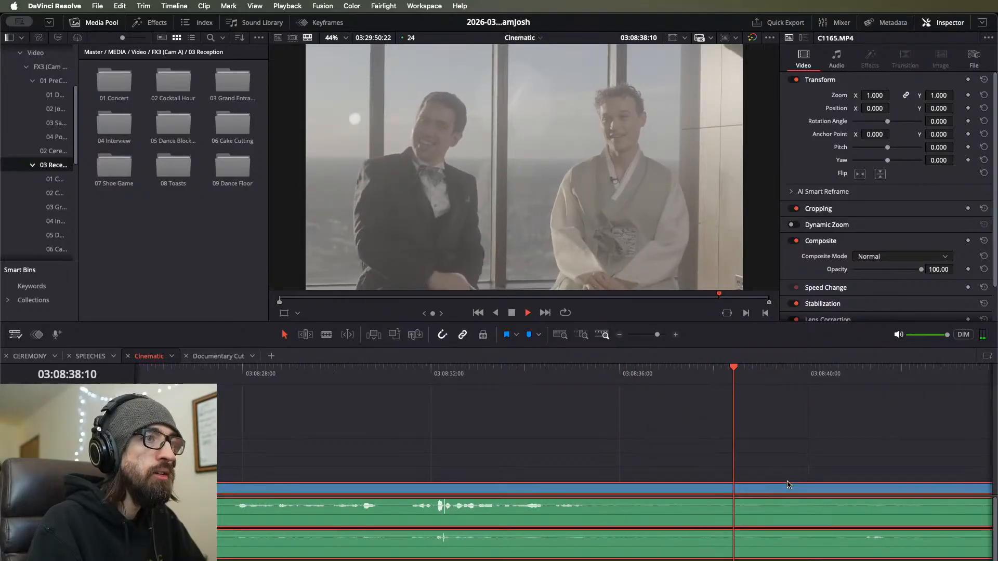
pyautogui.scroll(-3, 702, 465)
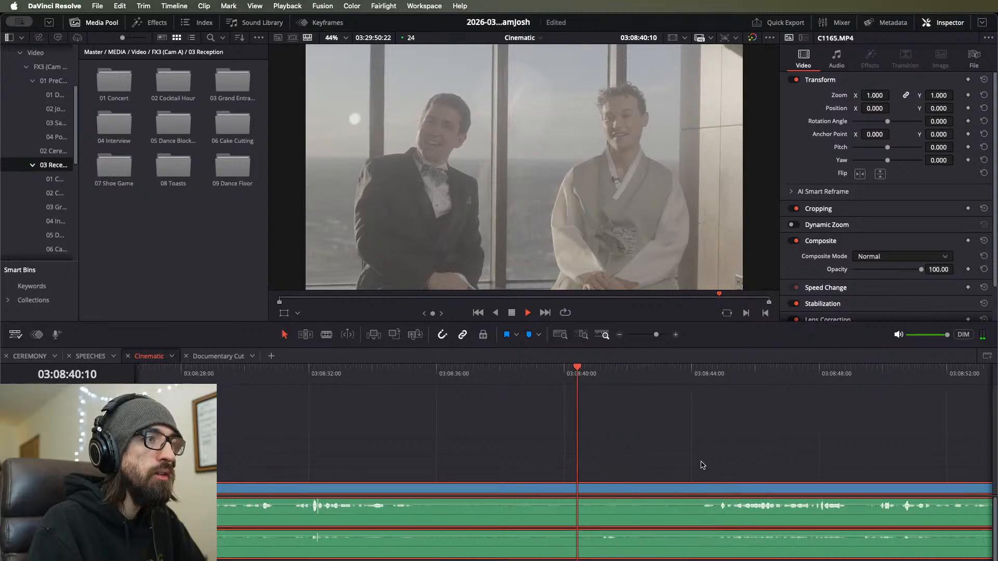
pyautogui.click(669, 457)
pyautogui.click(662, 488)
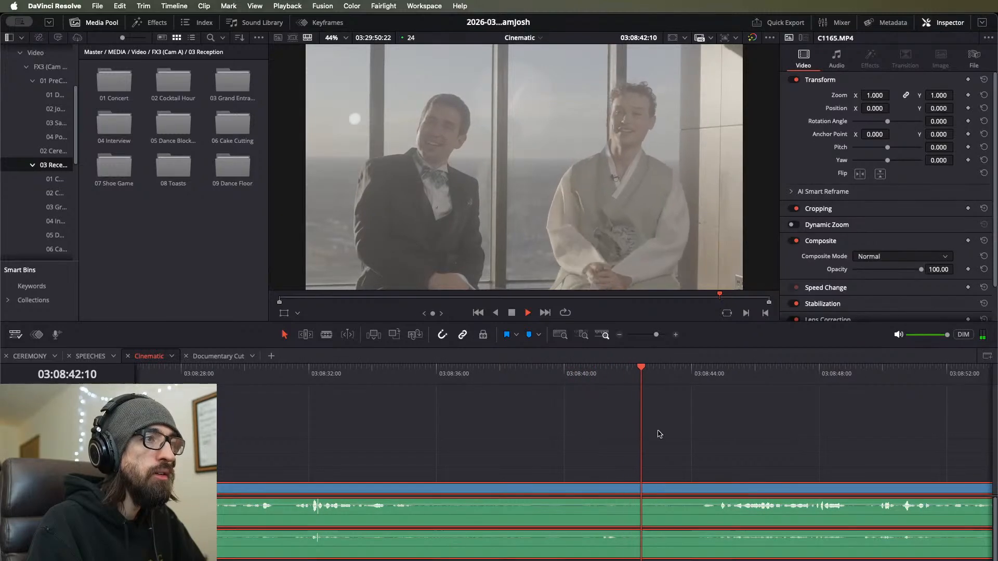
# Step: Play the interview answer from about 03:08:42 to 03:09:21 to find where this section ends and the next one starts
pyautogui.scroll(-1, 691, 460)
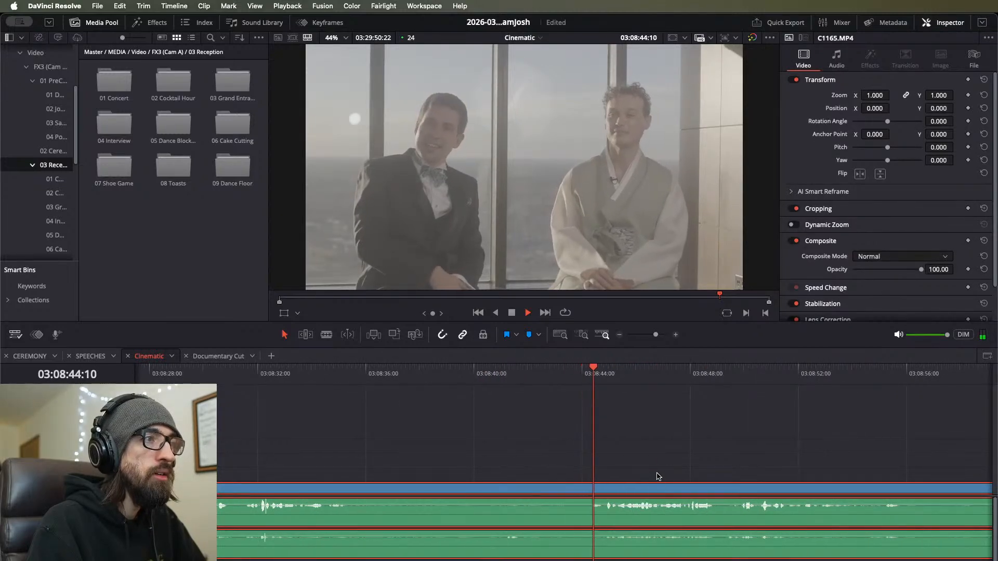
pyautogui.scroll(2, 653, 464)
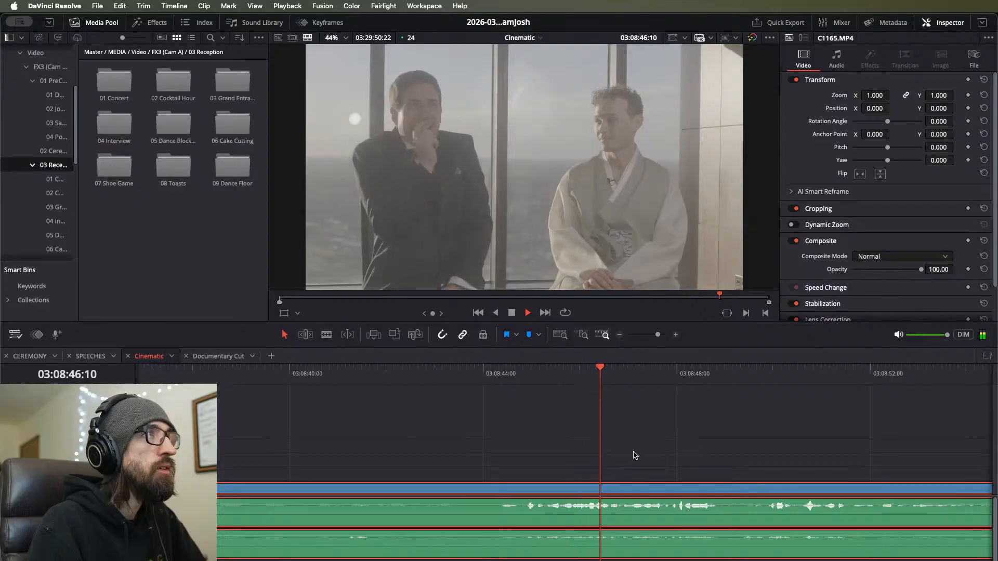
pyautogui.scroll(-2, 648, 483)
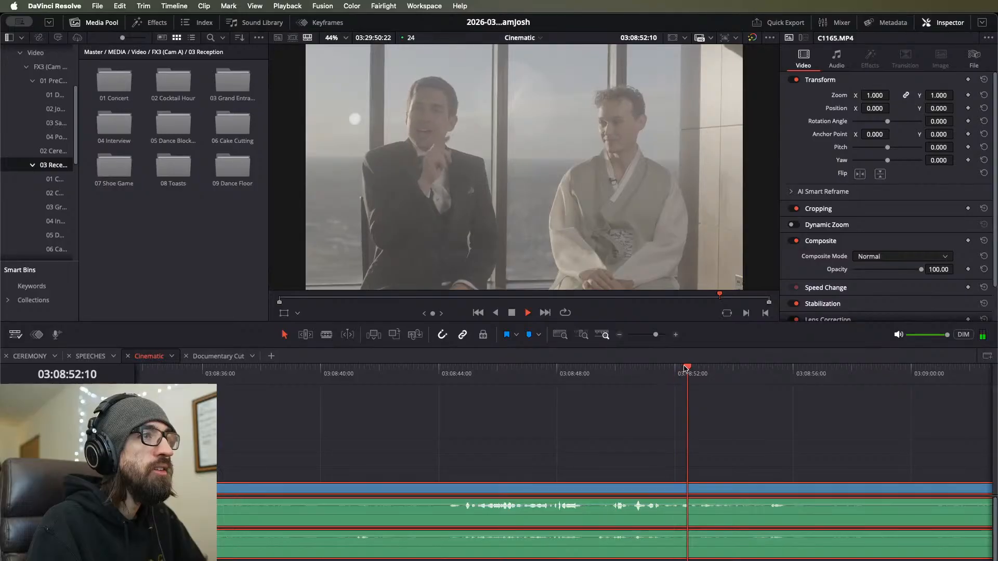
pyautogui.scroll(-1, 746, 452)
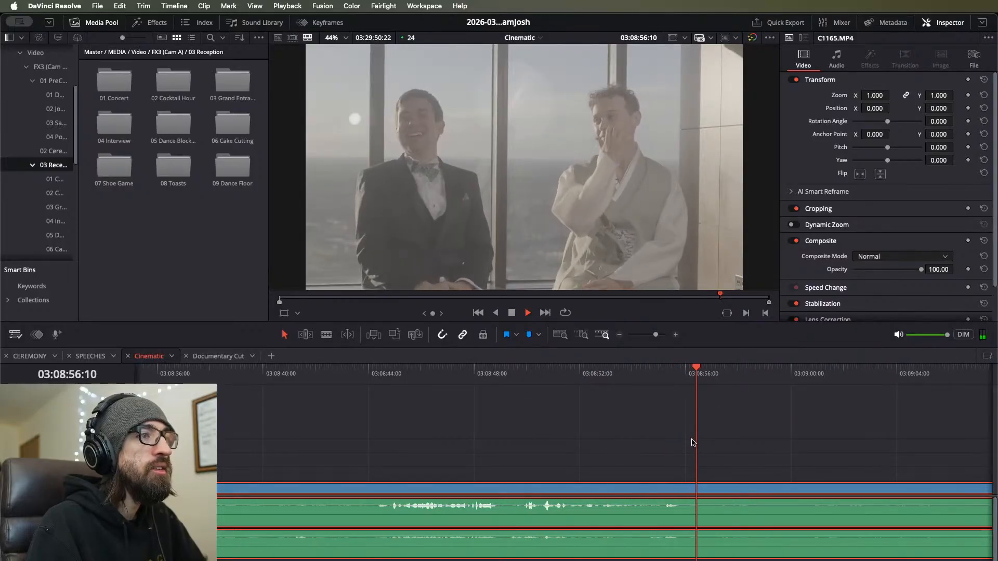
pyautogui.scroll(-1, 706, 424)
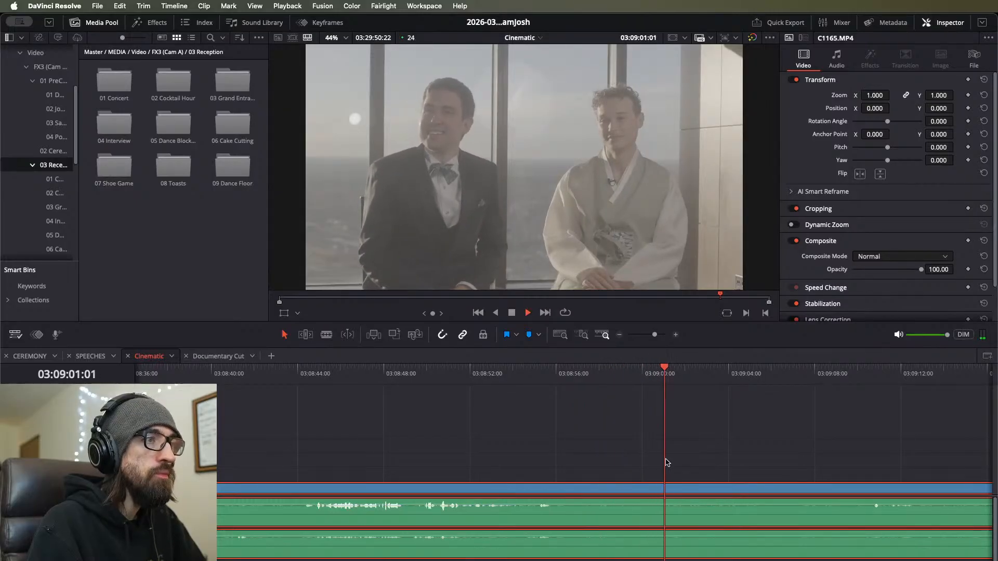
pyautogui.scroll(-1, 668, 463)
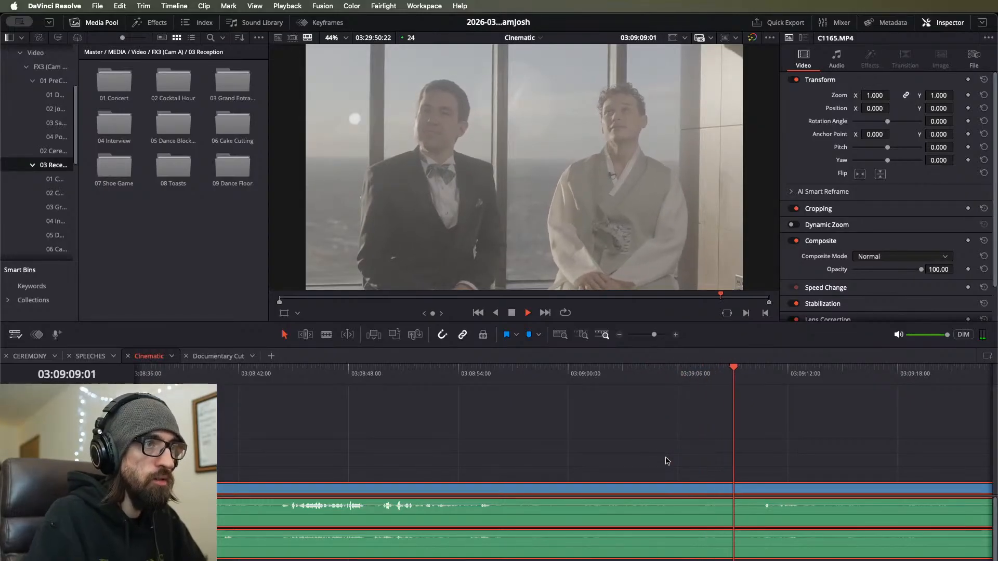
pyautogui.scroll(-4, 693, 481)
pyautogui.scroll(5, 693, 483)
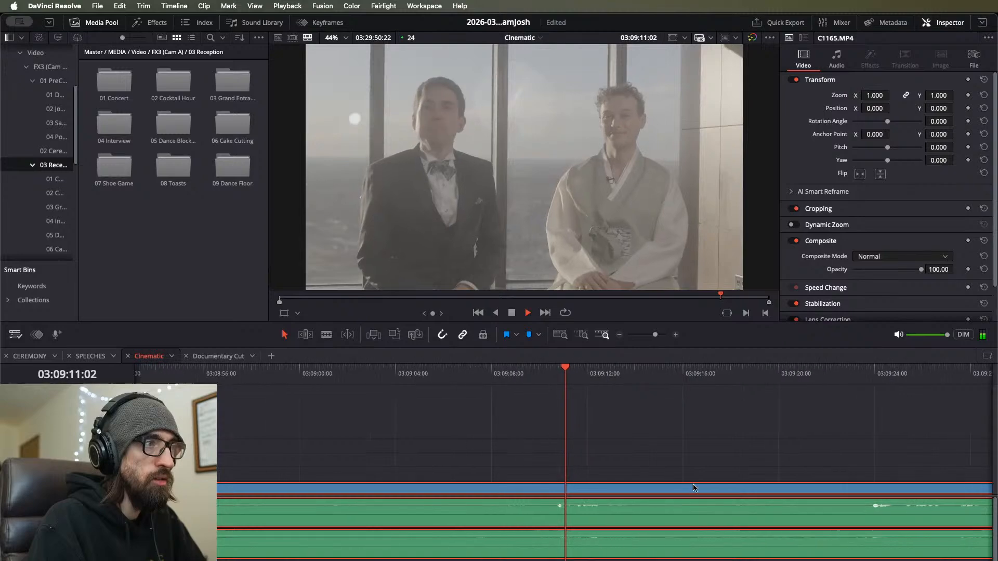
pyautogui.scroll(-1, 695, 488)
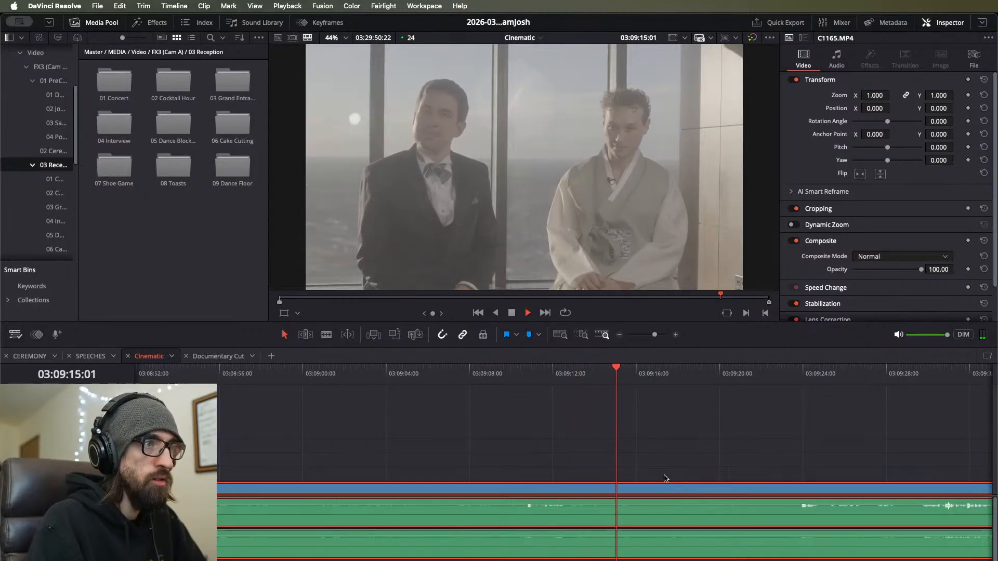
pyautogui.scroll(-1, 665, 479)
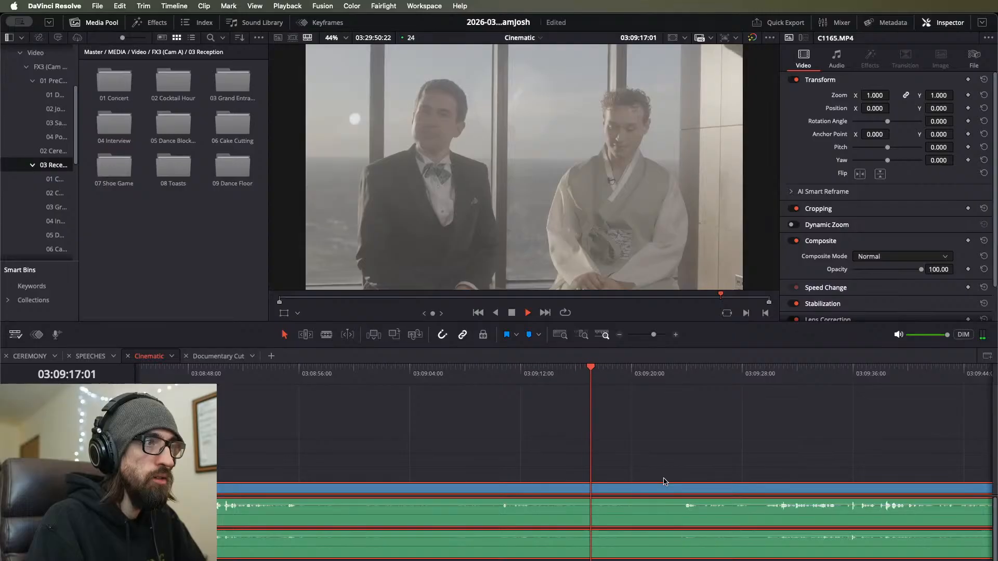
pyautogui.scroll(1, 665, 483)
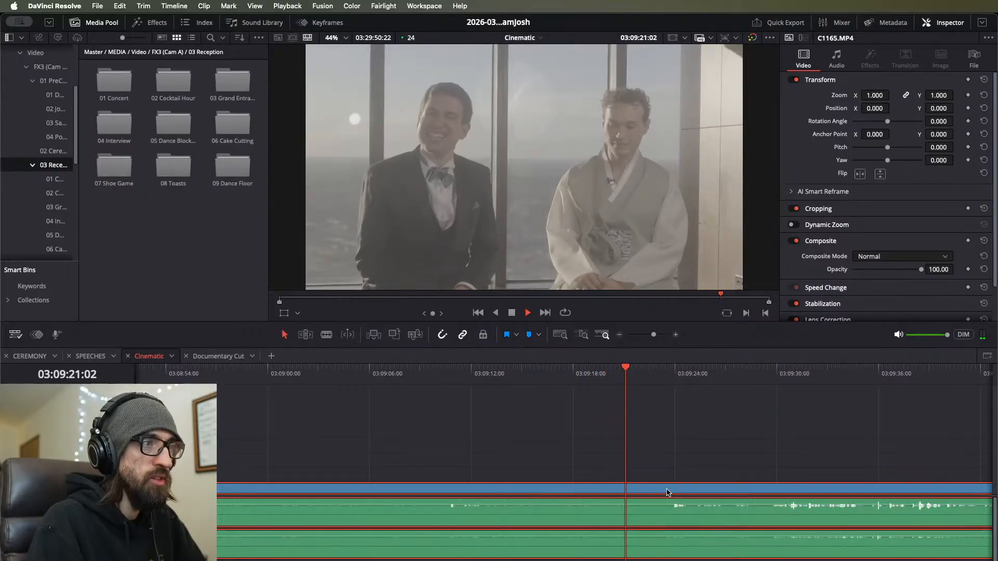
# Step: Cut the interview video and both audio tracks at about 03:09:23, just before the next answer begins
pyautogui.press('space')
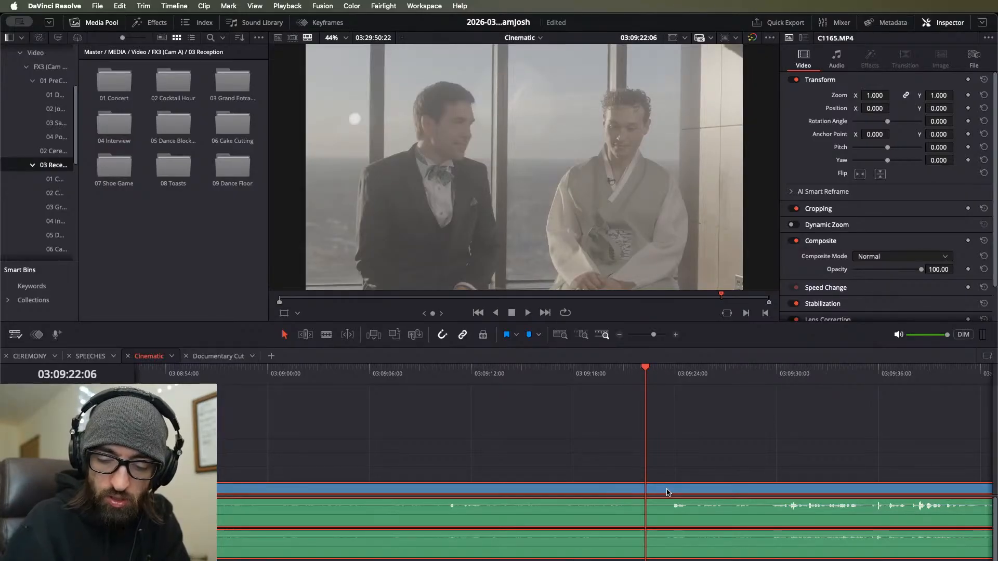
pyautogui.press('space')
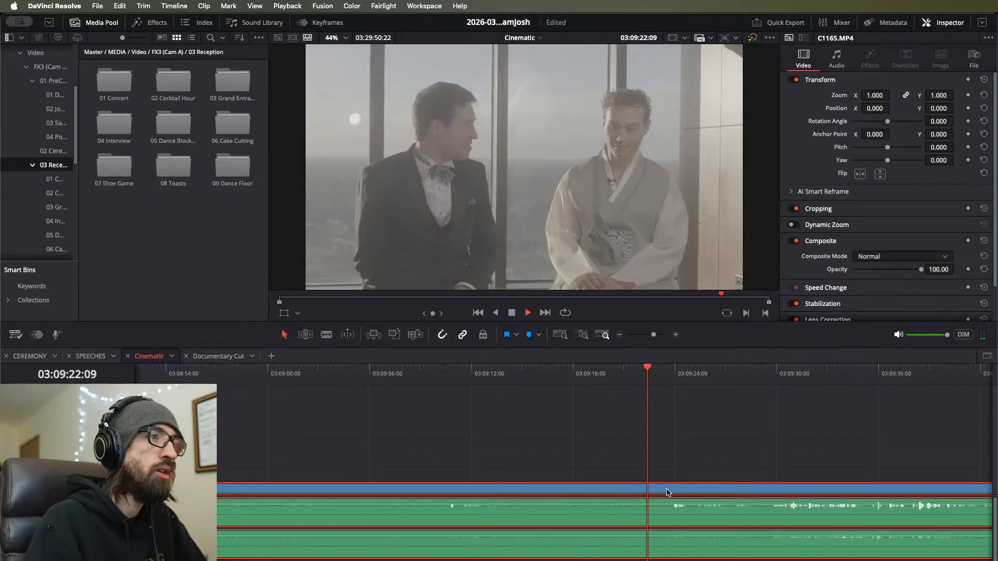
pyautogui.press('super+b')
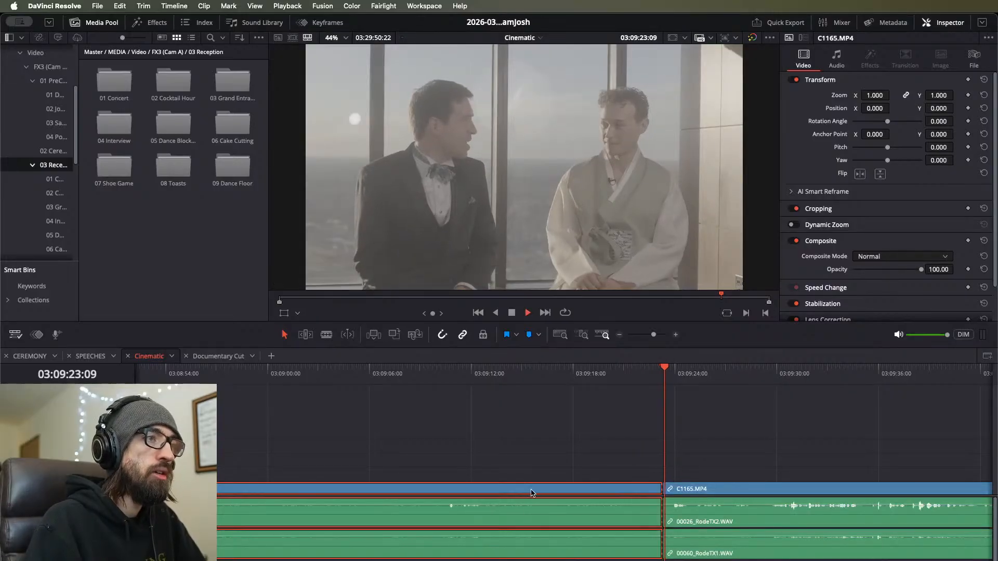
pyautogui.press('space')
# Step: Listen to the interview after the new cut, up to about 03:09:37, to judge whether the answer is usable
pyautogui.scroll(2, 531, 492)
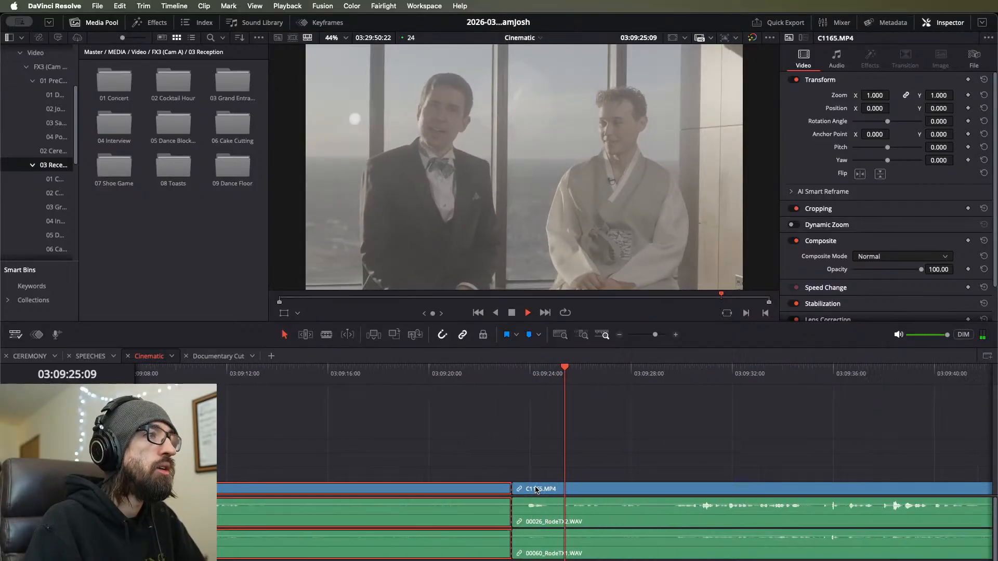
pyautogui.scroll(-3, 535, 490)
pyautogui.scroll(1, 535, 489)
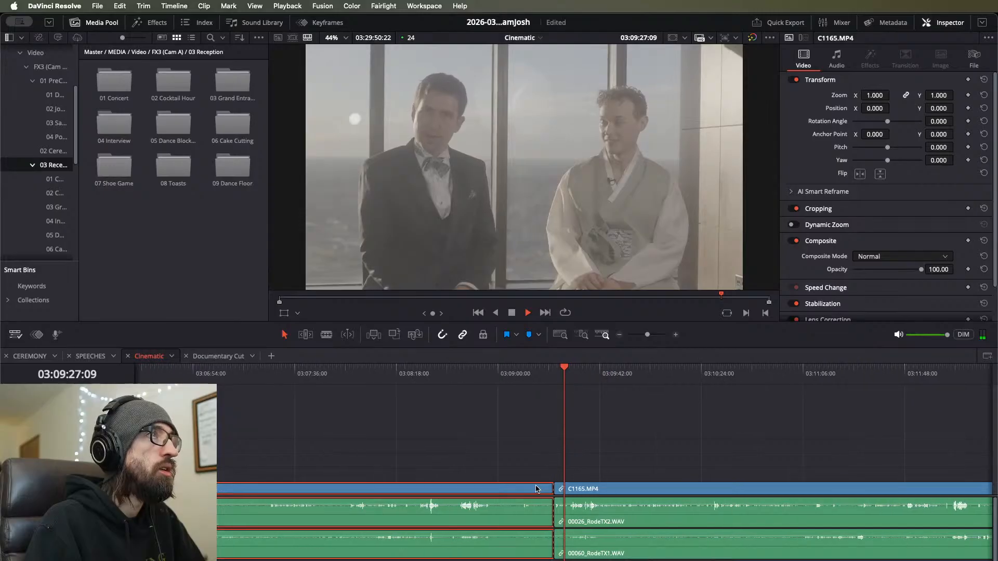
pyautogui.click(727, 461)
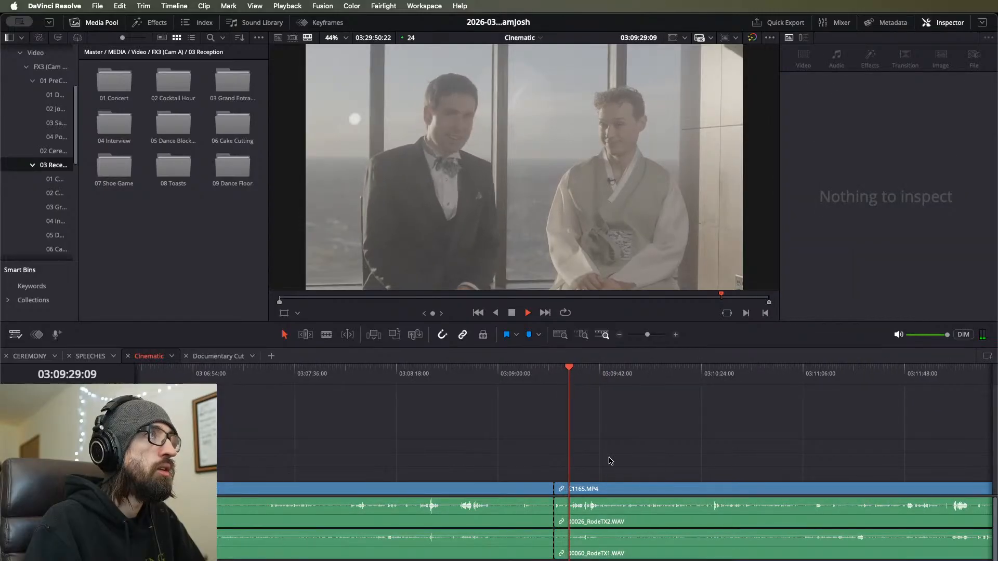
pyautogui.scroll(2, 613, 458)
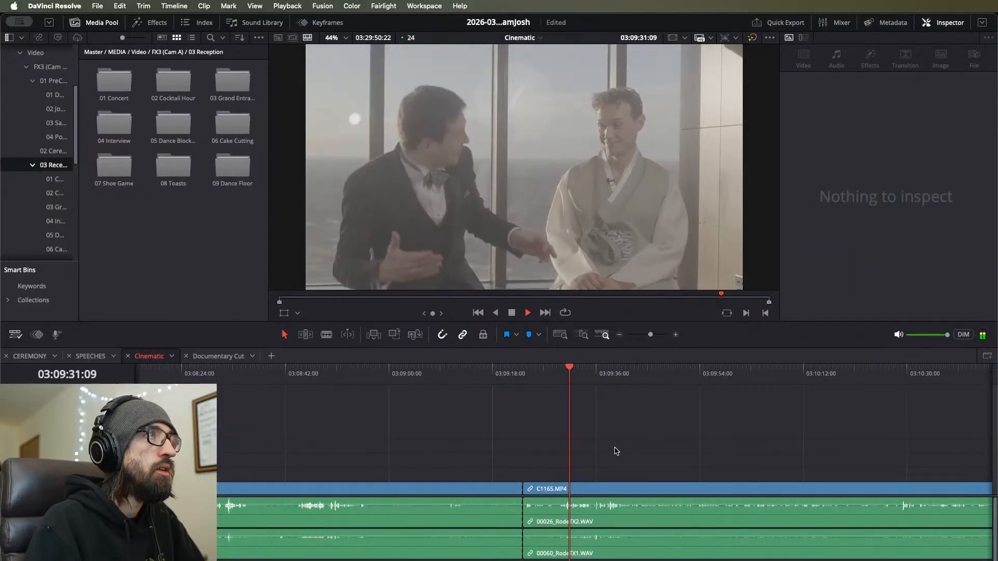
pyautogui.scroll(2, 615, 450)
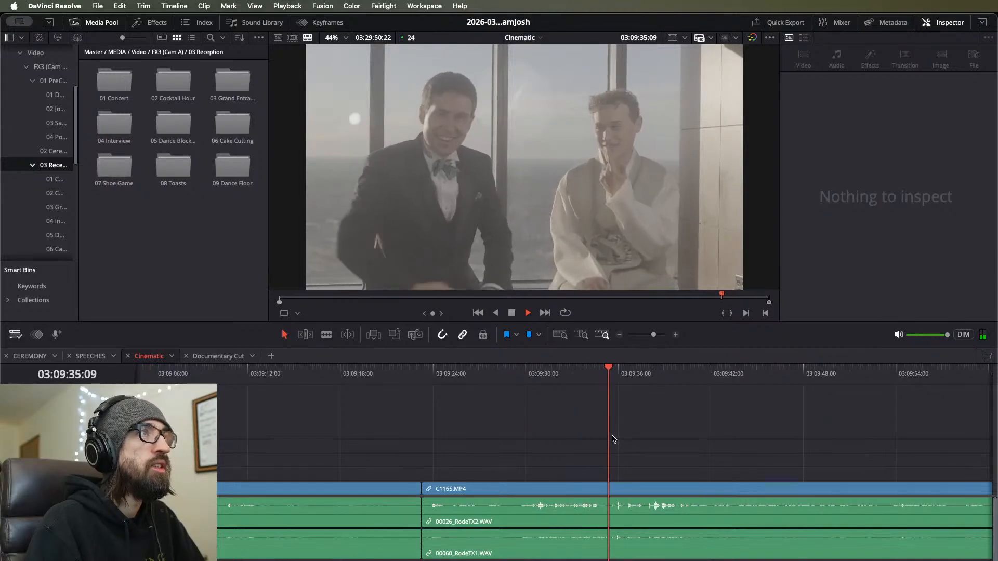
pyautogui.press('super+minus')
pyautogui.press('super+minus')
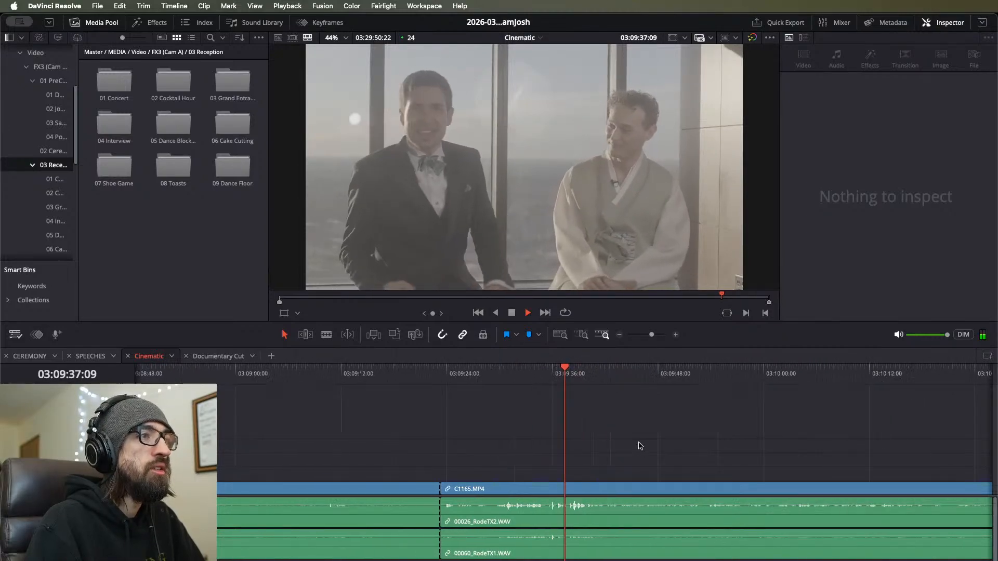
# Step: Skip ahead through the interview to about 03:11:06 and on to about 03:13:05, sampling the conversation for usable statements
pyautogui.click(917, 375)
pyautogui.hscroll(7, 800, 452)
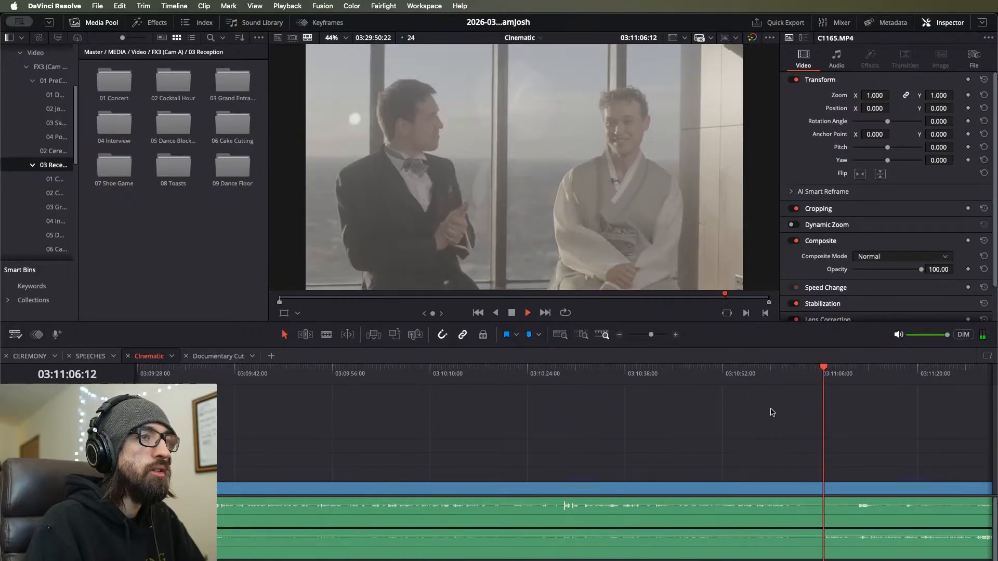
pyautogui.hscroll(5, 772, 412)
pyautogui.hscroll(8, 690, 400)
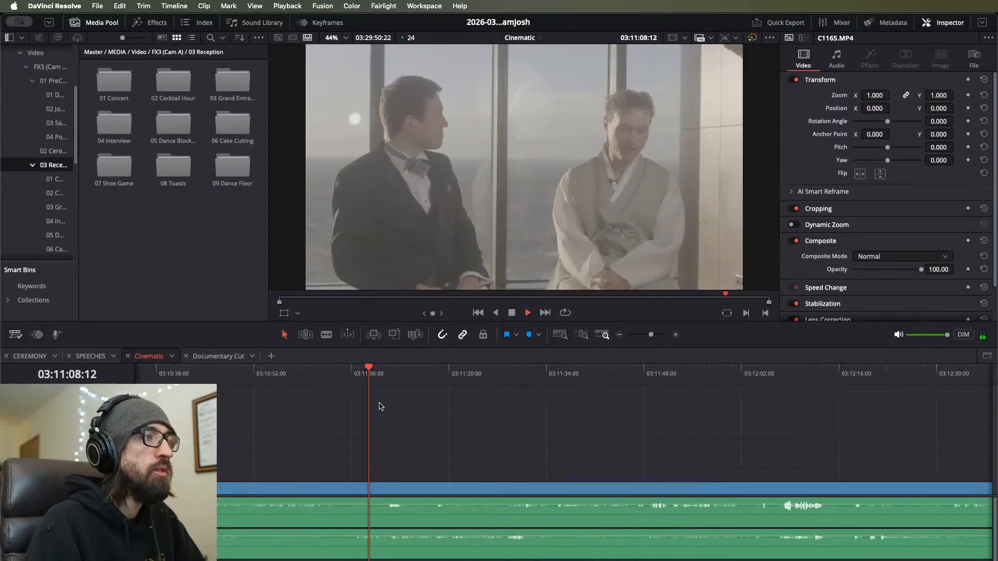
pyautogui.scroll(-5, 546, 406)
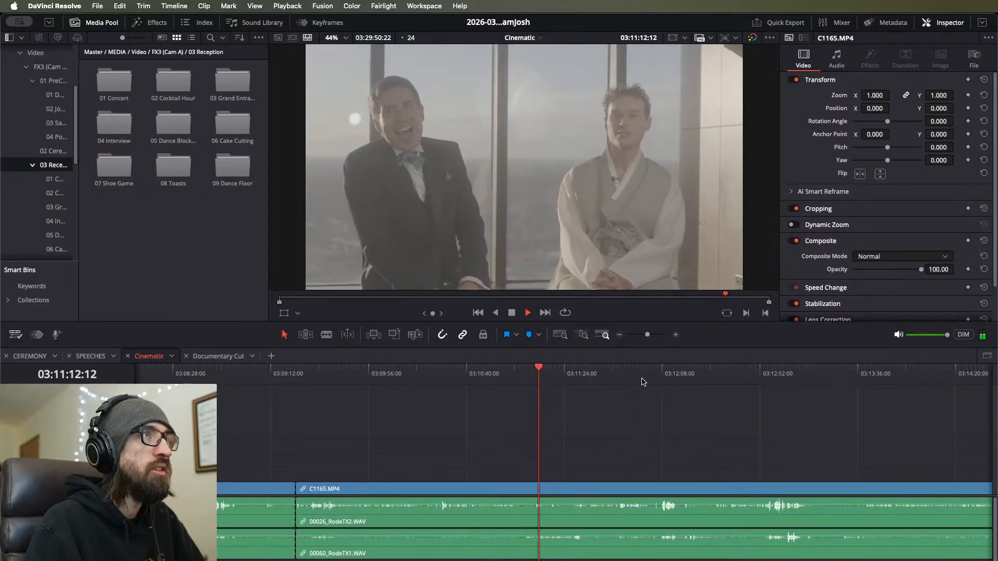
pyautogui.moveTo(674, 375); pyautogui.dragTo(785, 390)
pyautogui.press('space')
pyautogui.scroll(3, 744, 403)
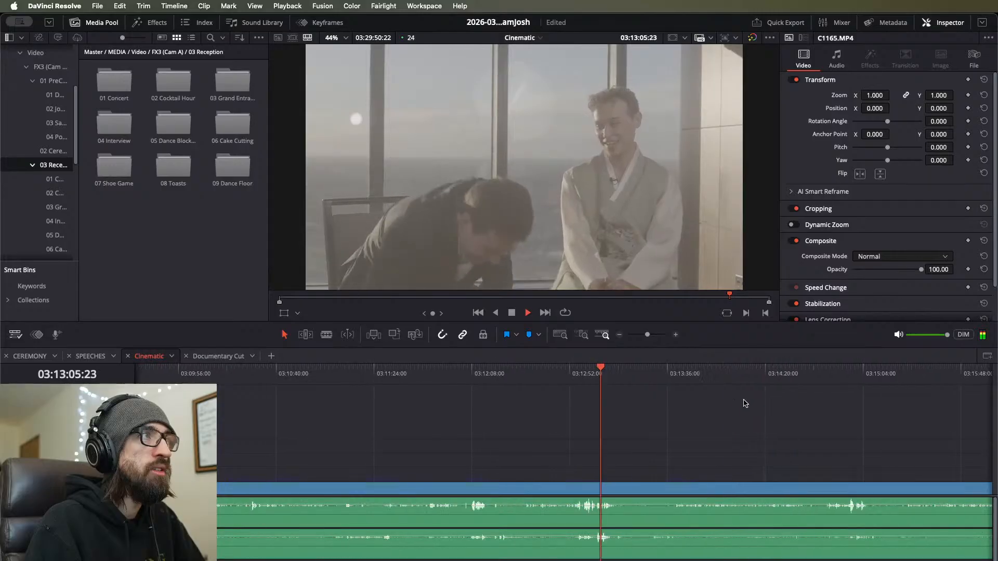
# Step: Play the interview from about 03:13:12 to 03:13:26, listening for the start of the next answer
pyautogui.click(594, 375)
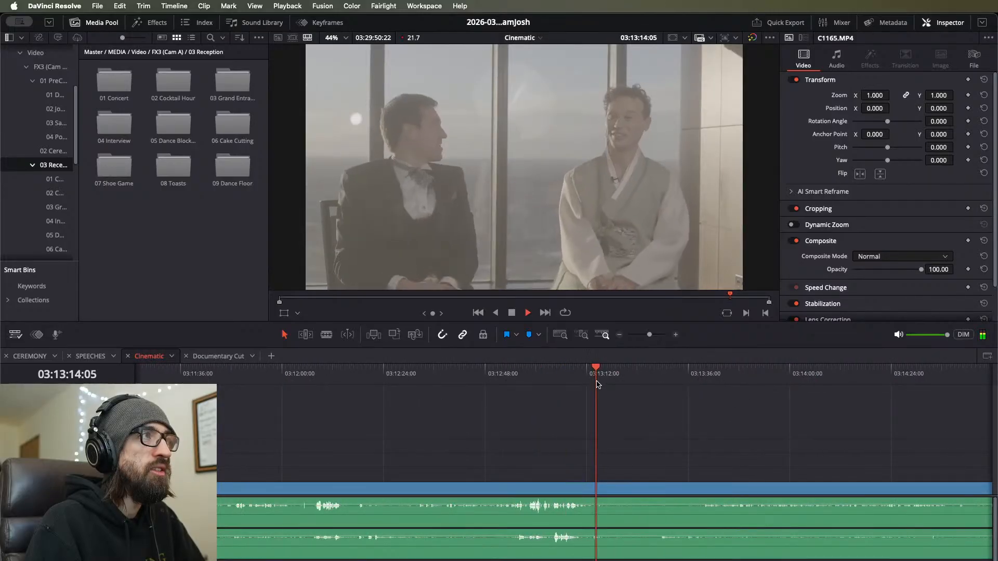
pyautogui.scroll(2, 577, 378)
pyautogui.scroll(1, 578, 380)
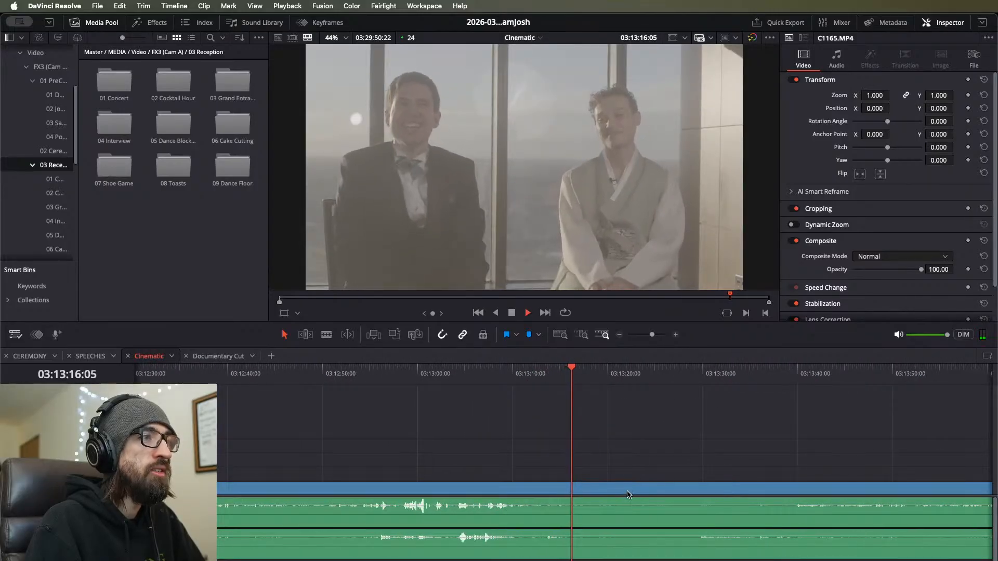
pyautogui.click(628, 494)
pyautogui.scroll(1, 635, 445)
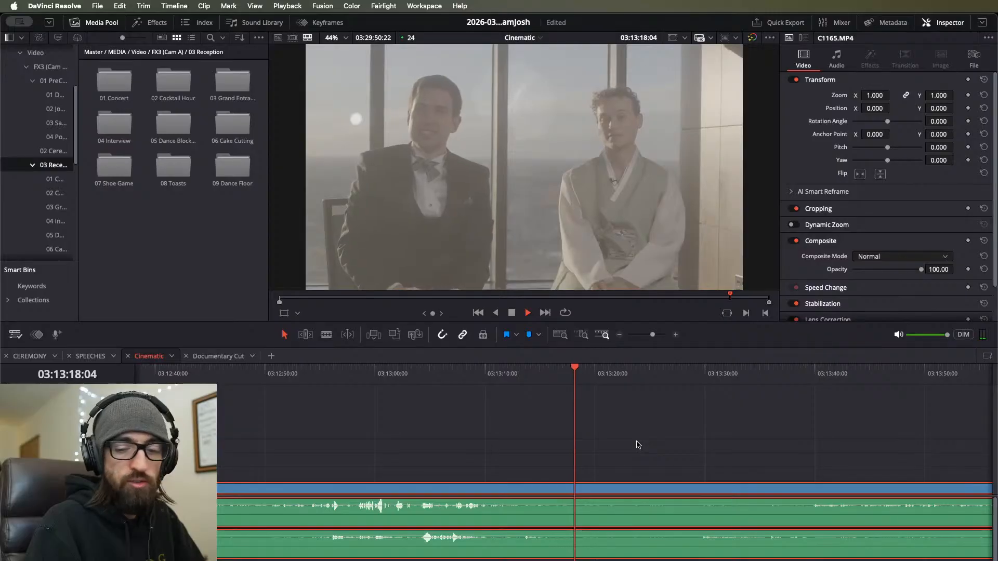
pyautogui.scroll(-2, 636, 445)
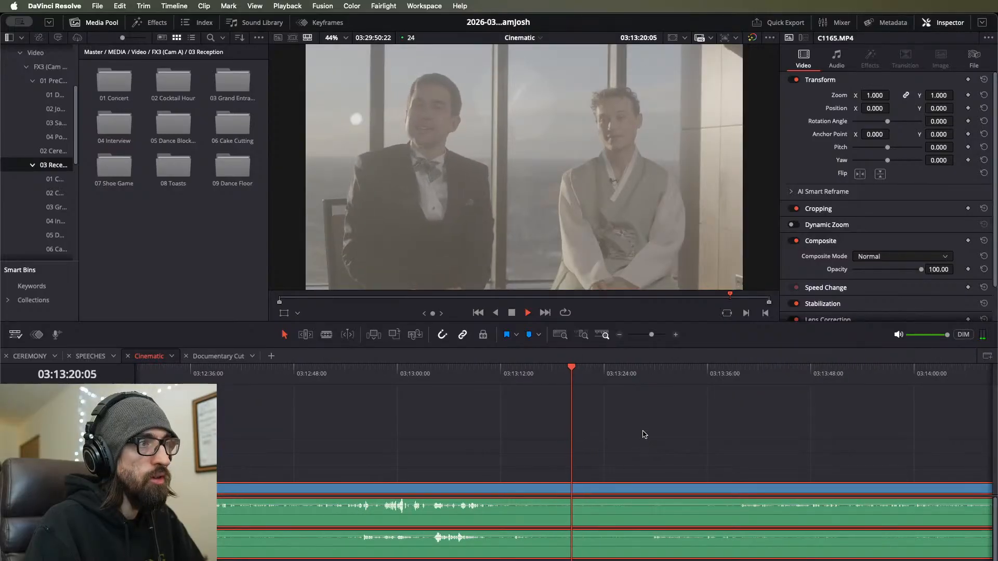
pyautogui.click(650, 443)
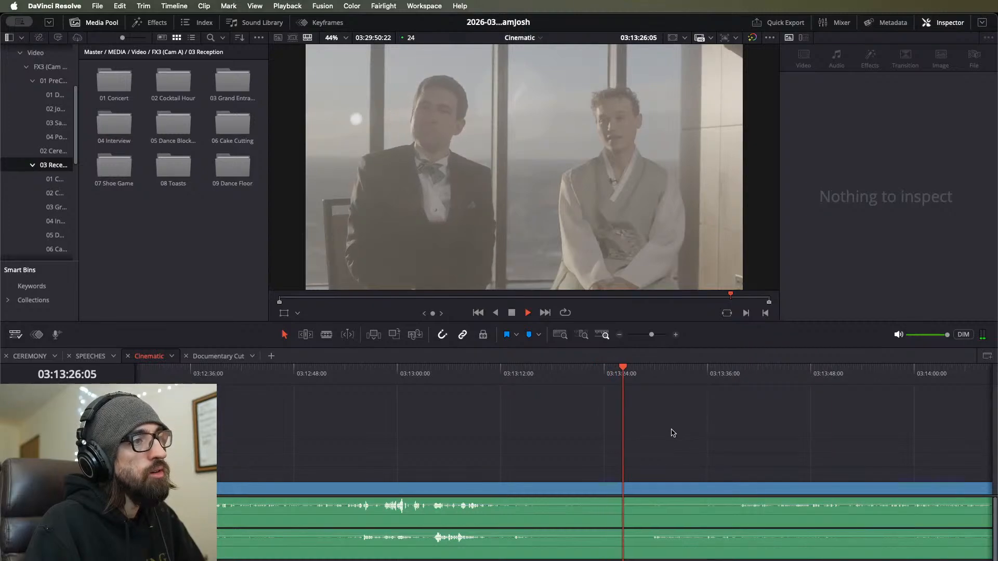
# Step: Cut the interview video and both audio tracks at 03:13:29:15, just before the next answer begins
pyautogui.scroll(-1, 673, 433)
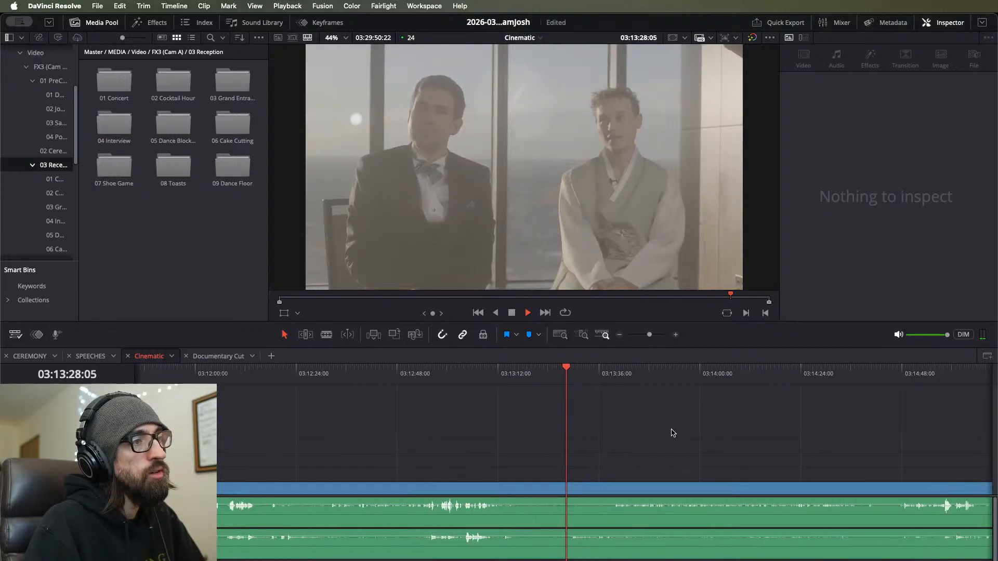
pyautogui.press('space')
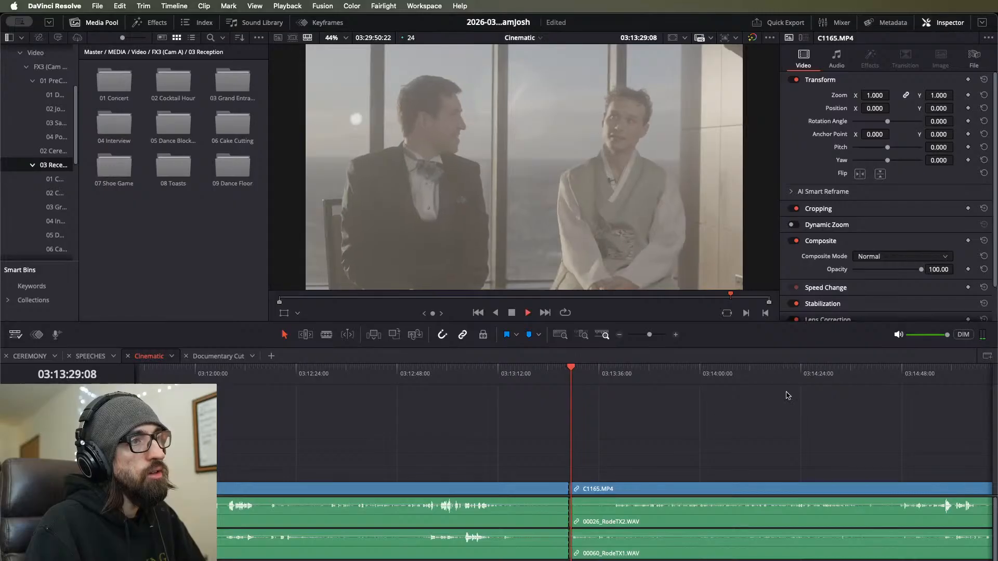
pyautogui.scroll(4, 675, 432)
pyautogui.press('space')
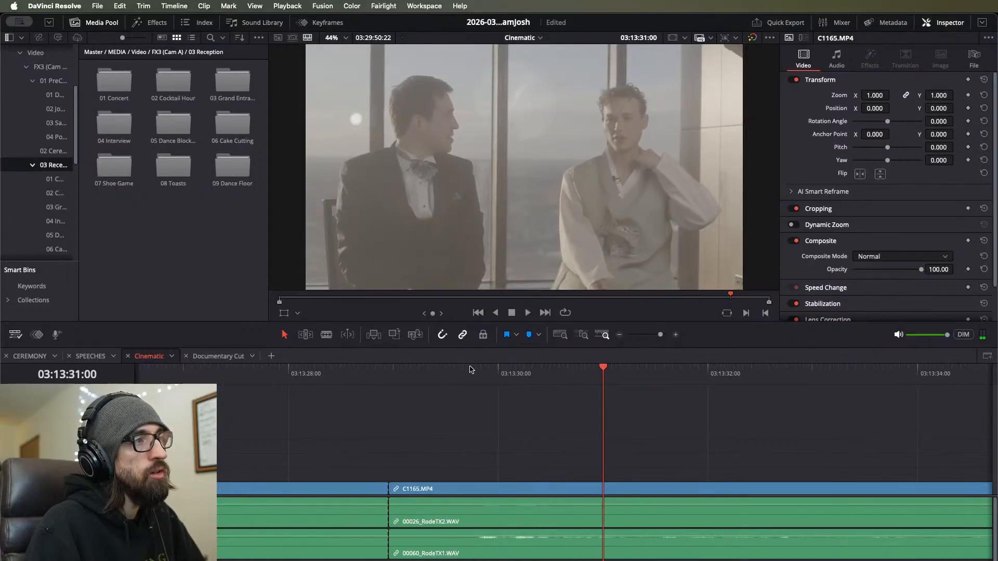
pyautogui.moveTo(469, 370); pyautogui.dragTo(461, 378)
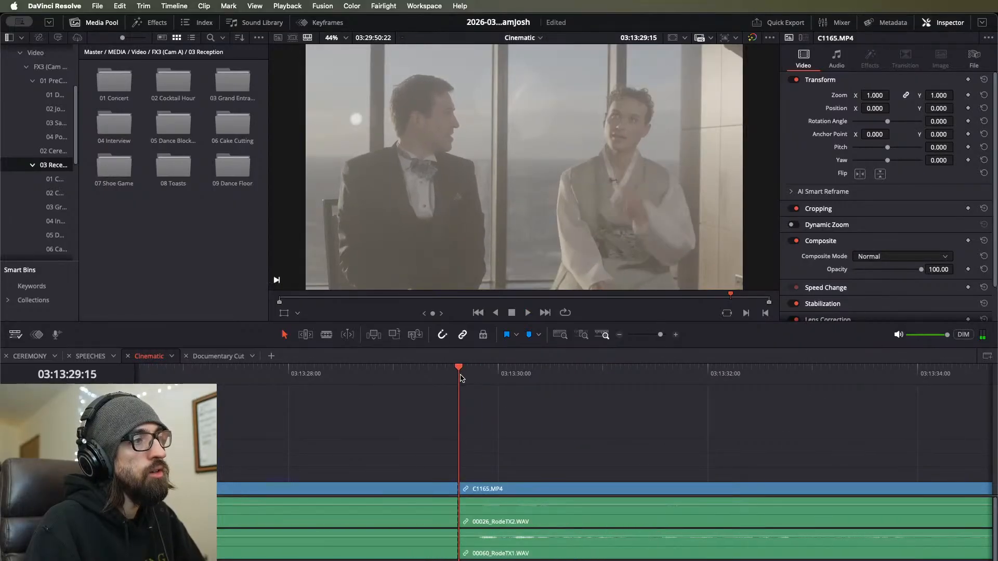
# Step: Play the interview from the new cut up to about 03:13:53 to judge whether the answer is usable
pyautogui.press('space')
pyautogui.scroll(-1, 619, 441)
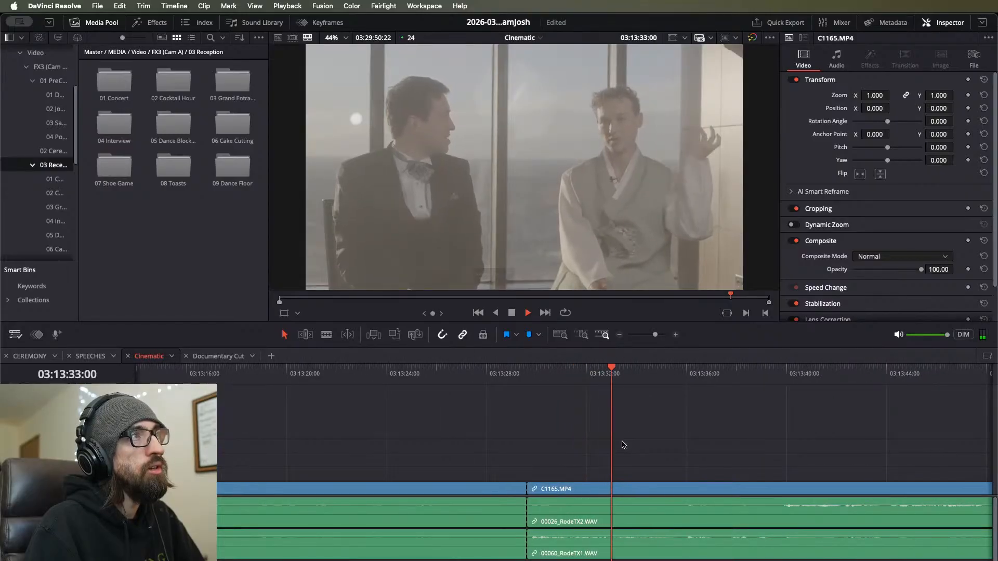
pyautogui.scroll(-3, 624, 445)
pyautogui.scroll(-2, 624, 445)
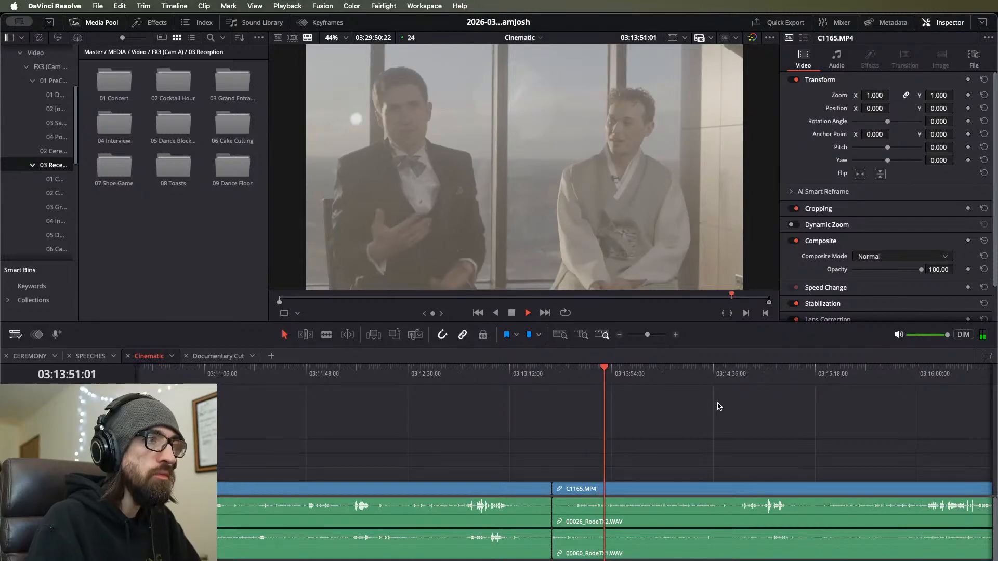
pyautogui.scroll(-1, 710, 436)
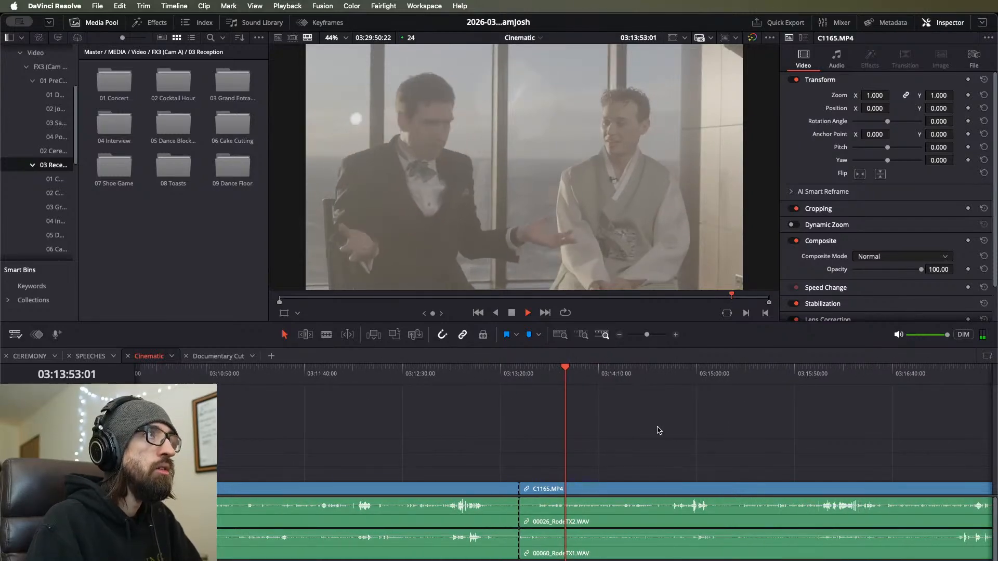
# Step: Skip ahead in the interview to about 03:15:00 and listen up to about 03:15:51 for usable statements
pyautogui.moveTo(644, 374); pyautogui.dragTo(714, 378)
pyautogui.press('space')
pyautogui.scroll(5, 728, 400)
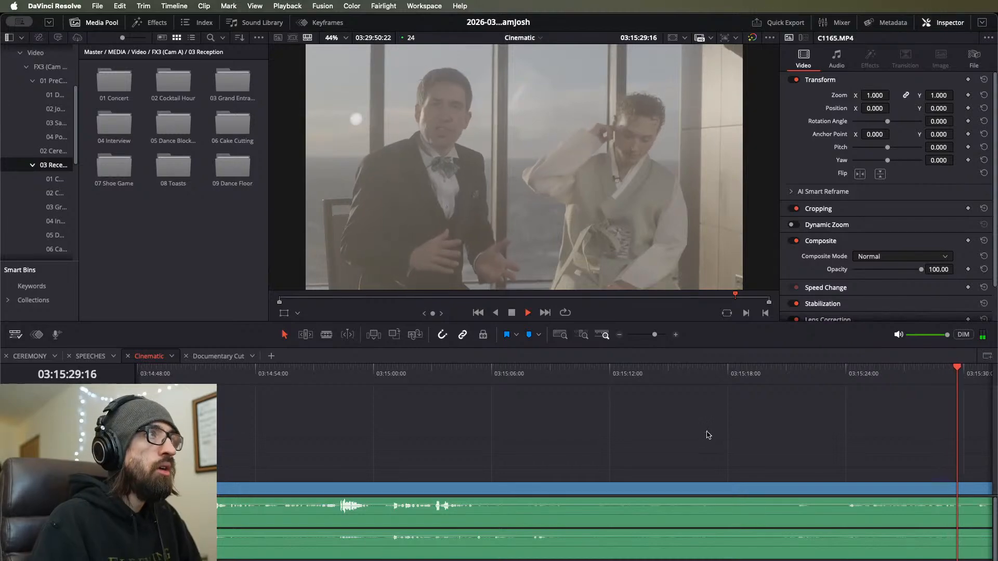
pyautogui.press('super+minus')
pyautogui.press('super+minus')
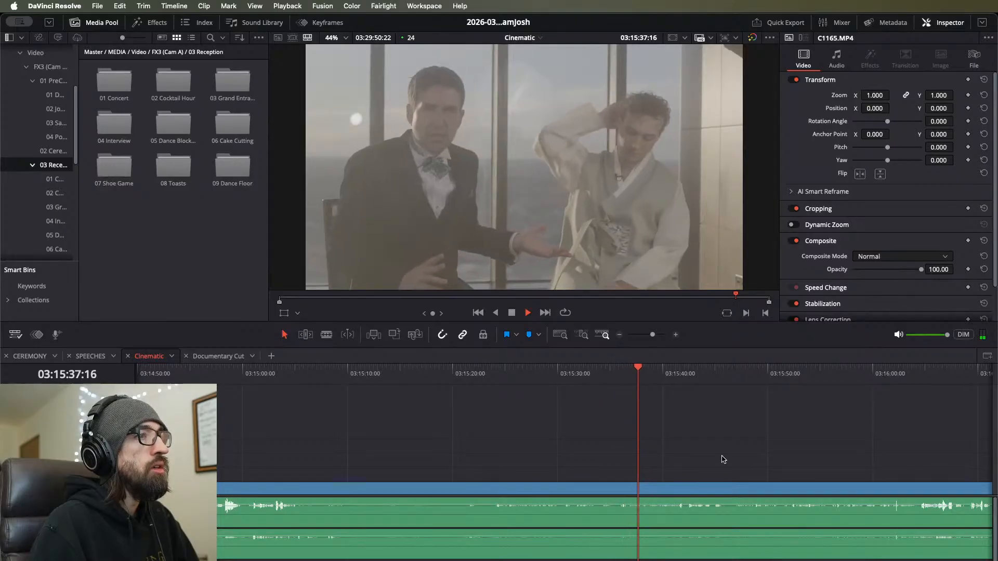
pyautogui.scroll(-3, 720, 457)
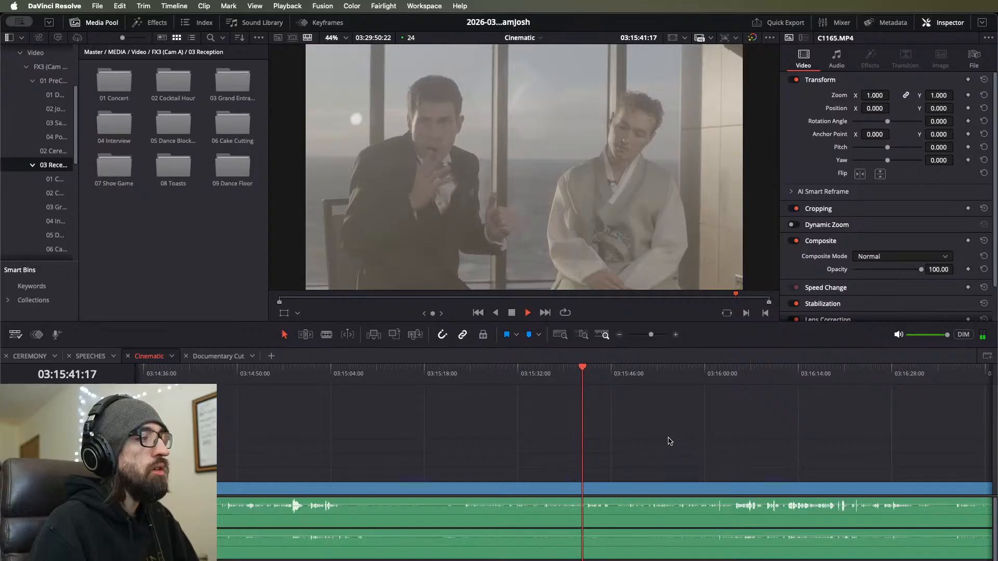
pyautogui.scroll(2, 668, 443)
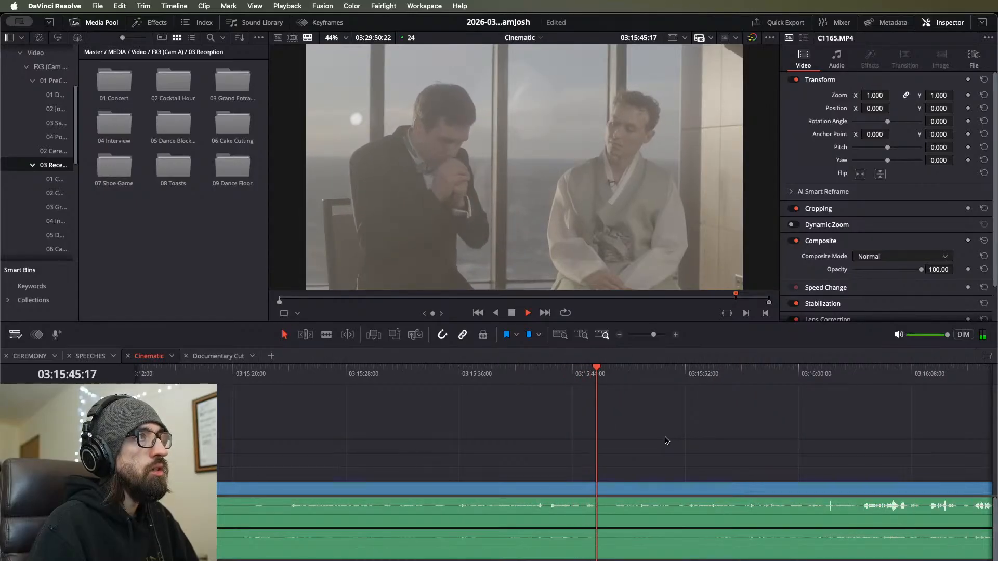
pyautogui.scroll(-5, 663, 439)
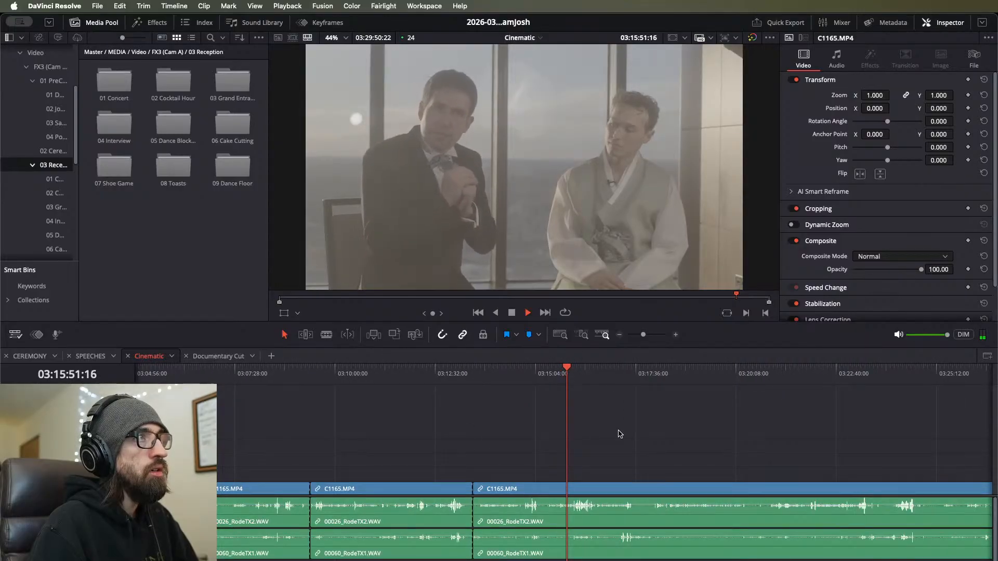
# Step: Skip ahead through the interview to about 03:17:40 and on to about 03:20:18, sampling the conversation for the next answer
pyautogui.scroll(2, 620, 434)
pyautogui.moveTo(647, 384); pyautogui.dragTo(682, 378)
pyautogui.press('space')
pyautogui.scroll(3, 698, 379)
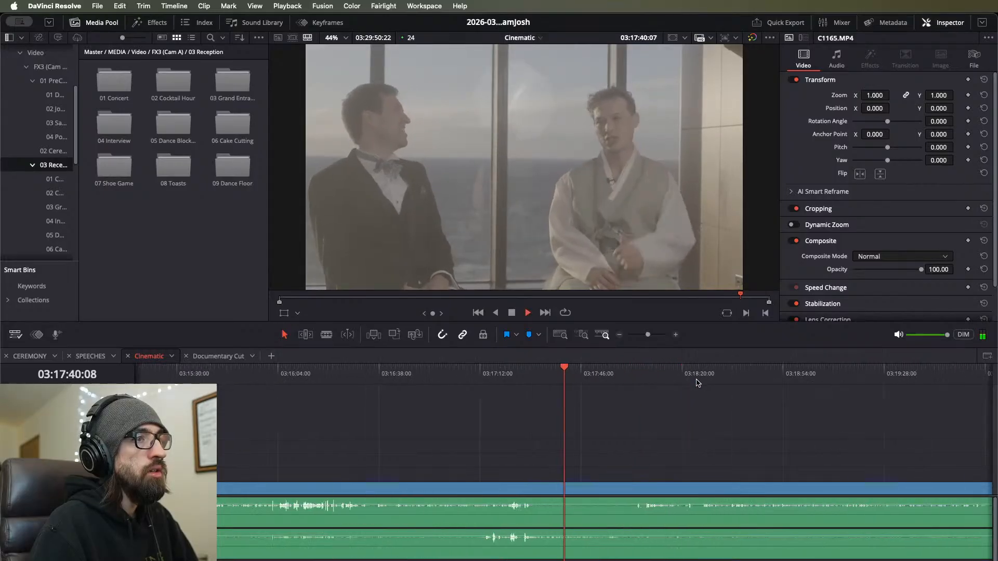
pyautogui.scroll(-2, 686, 390)
pyautogui.moveTo(763, 379); pyautogui.dragTo(847, 382)
pyautogui.press('space')
pyautogui.scroll(3, 743, 426)
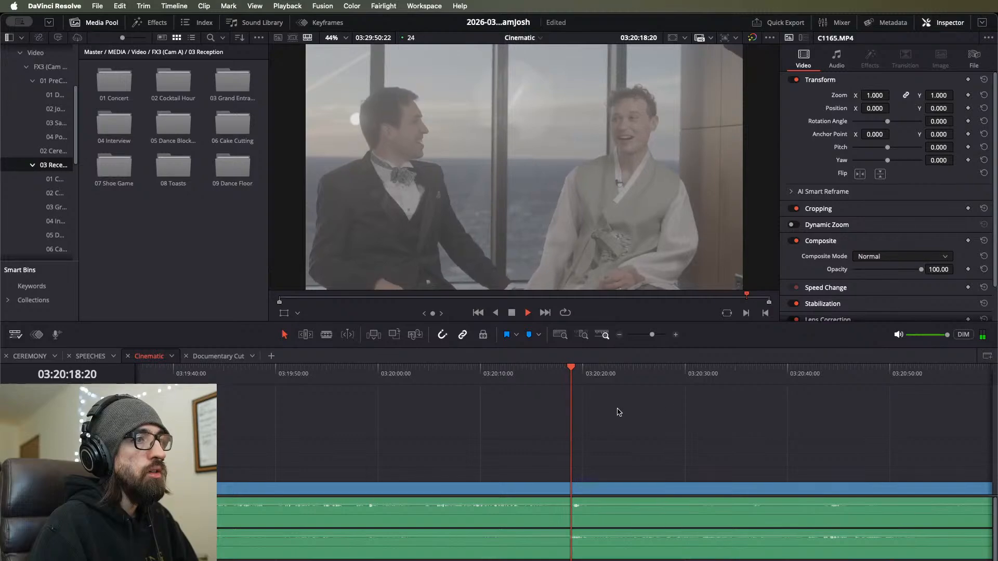
# Step: Go back to about 03:20:16, replay from 03:20:17:23 and listen up to about 03:20:24 to check this exchange
pyautogui.click(537, 374)
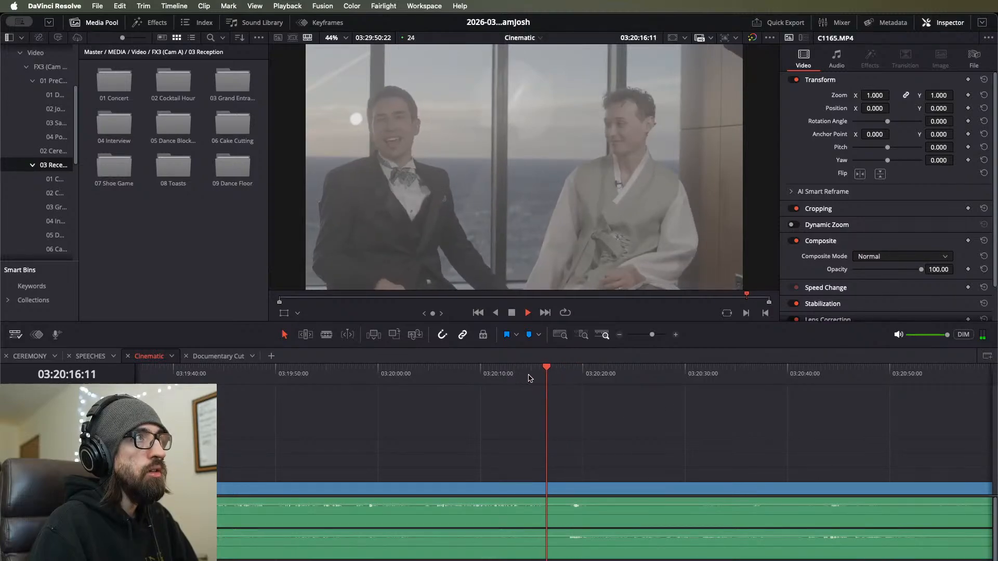
pyautogui.click(561, 379)
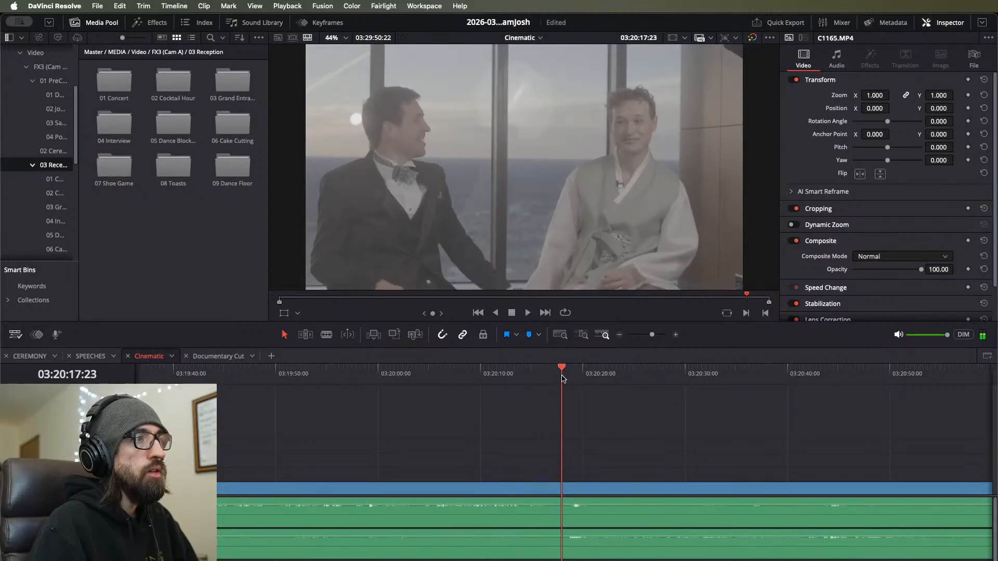
pyautogui.press('space')
pyautogui.scroll(-5, 613, 434)
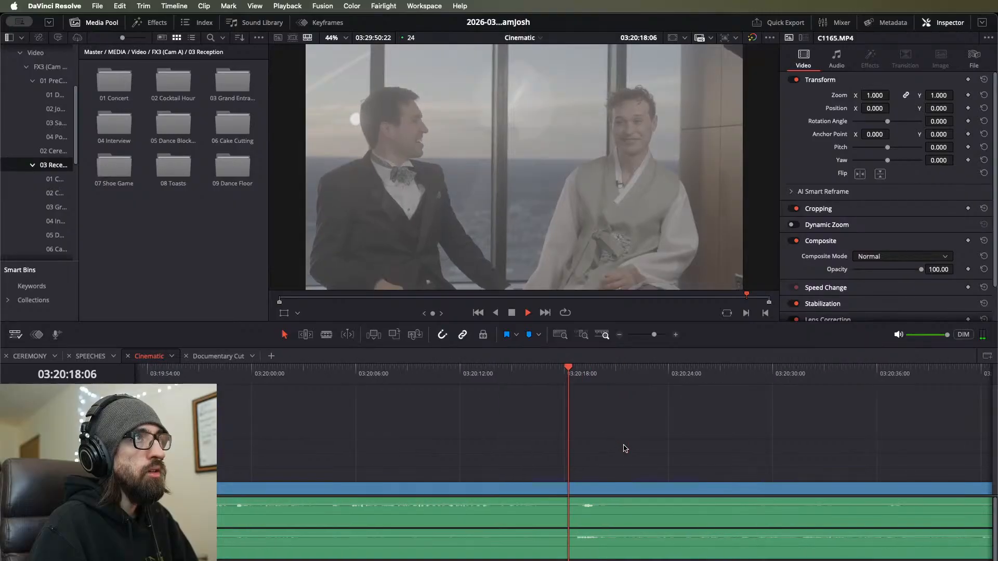
pyautogui.scroll(5, 624, 448)
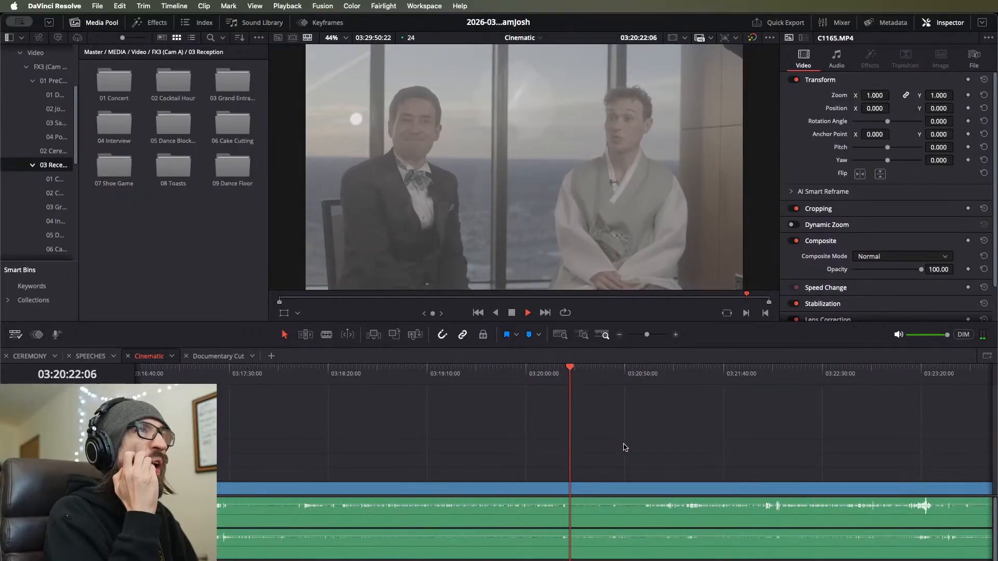
pyautogui.scroll(-1, 624, 460)
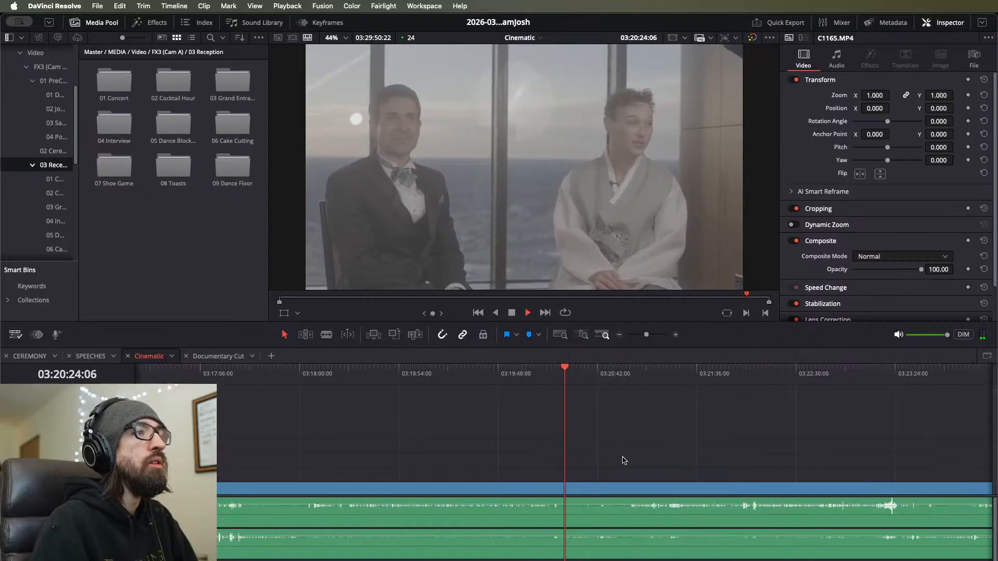
# Step: Scrub the interview around 03:21:00 and play up to 03:21:00:11 to locate where the next answer starts
pyautogui.click(625, 374)
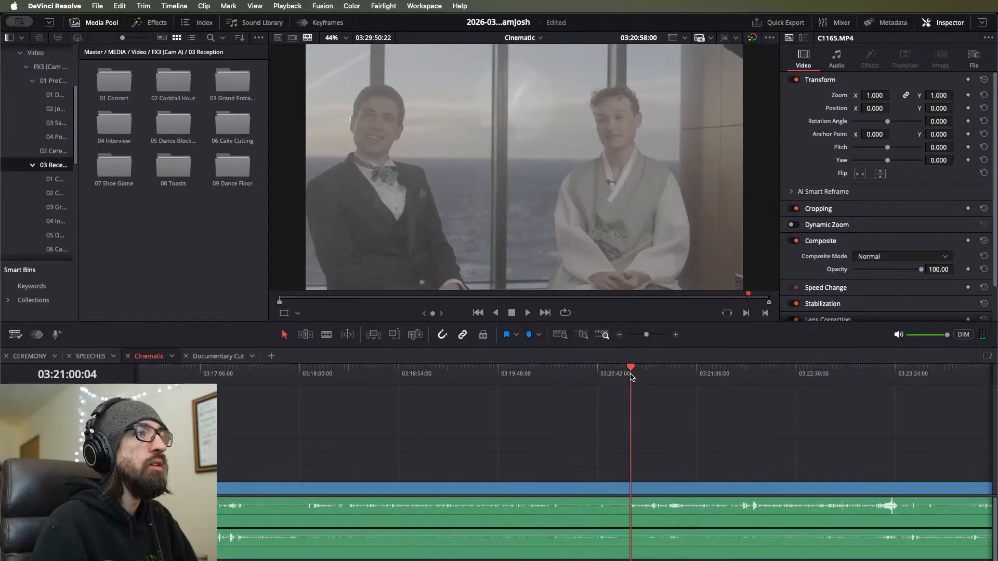
pyautogui.moveTo(630, 375); pyautogui.dragTo(615, 378)
pyautogui.press('space')
pyautogui.scroll(5, 635, 401)
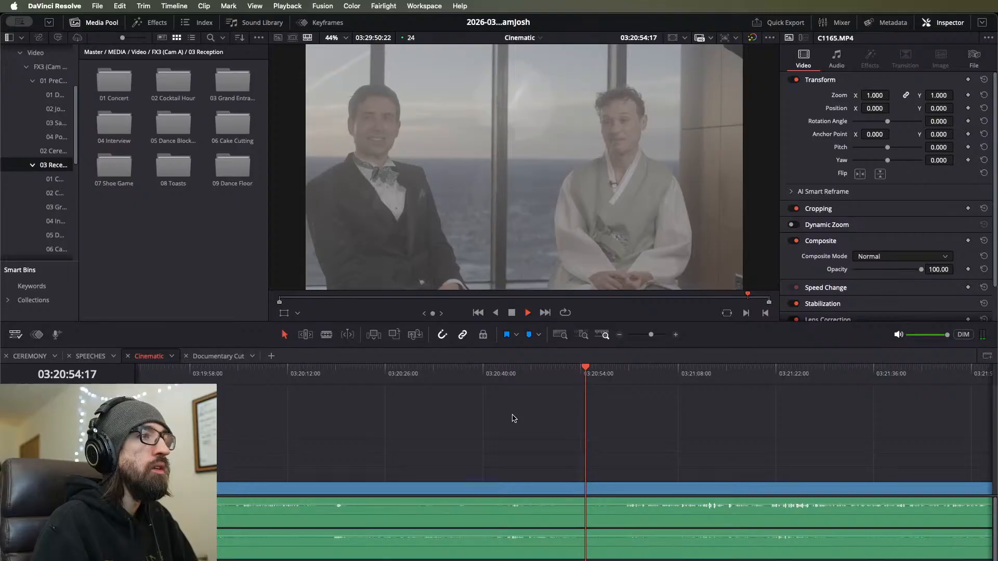
pyautogui.scroll(3, 514, 418)
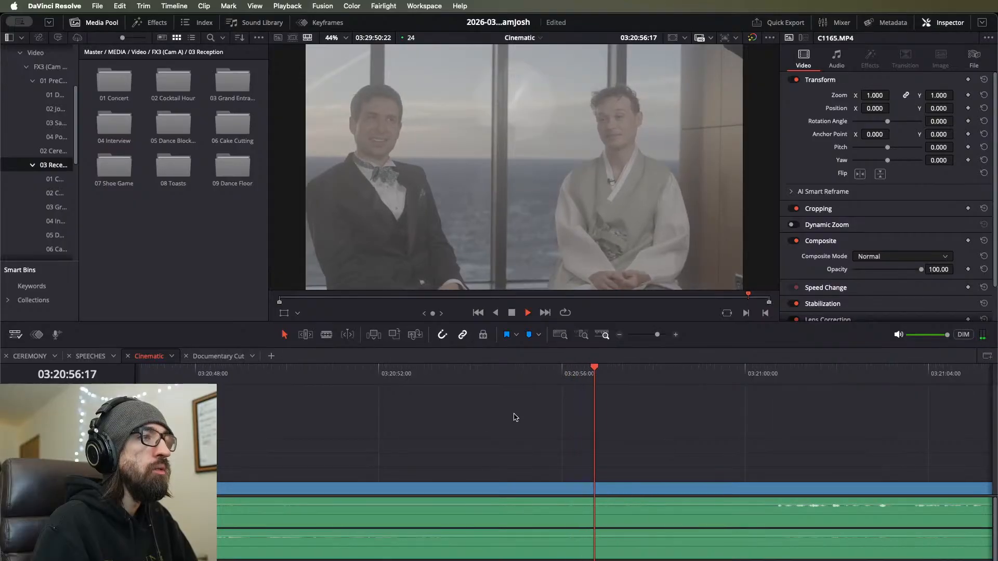
pyautogui.scroll(-3, 513, 417)
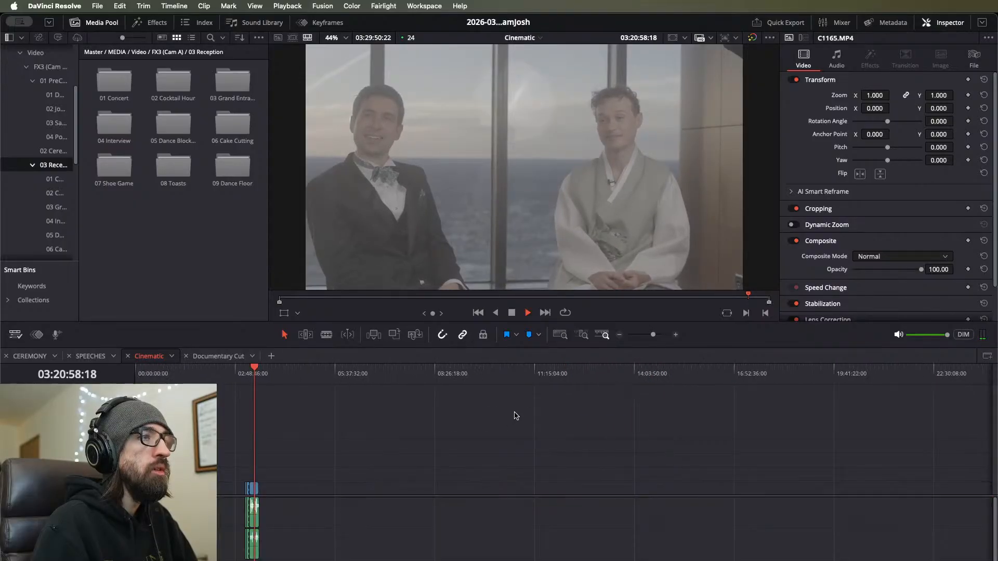
pyautogui.press('space')
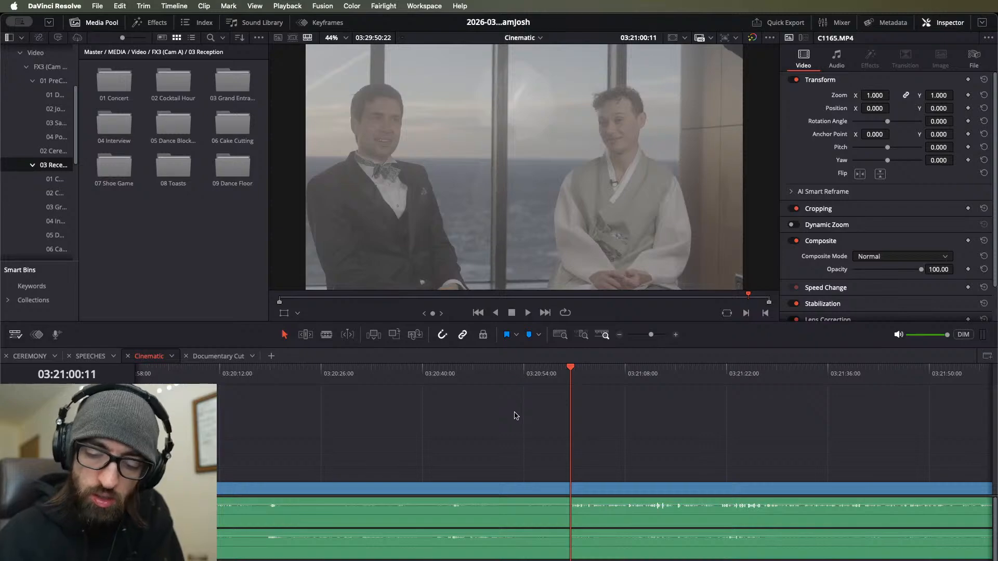
# Step: Listen to the answer up to about 03:21:13 and cut the interview video and both audio tracks at 03:21:00:10
pyautogui.press('space')
pyautogui.press('super+minus')
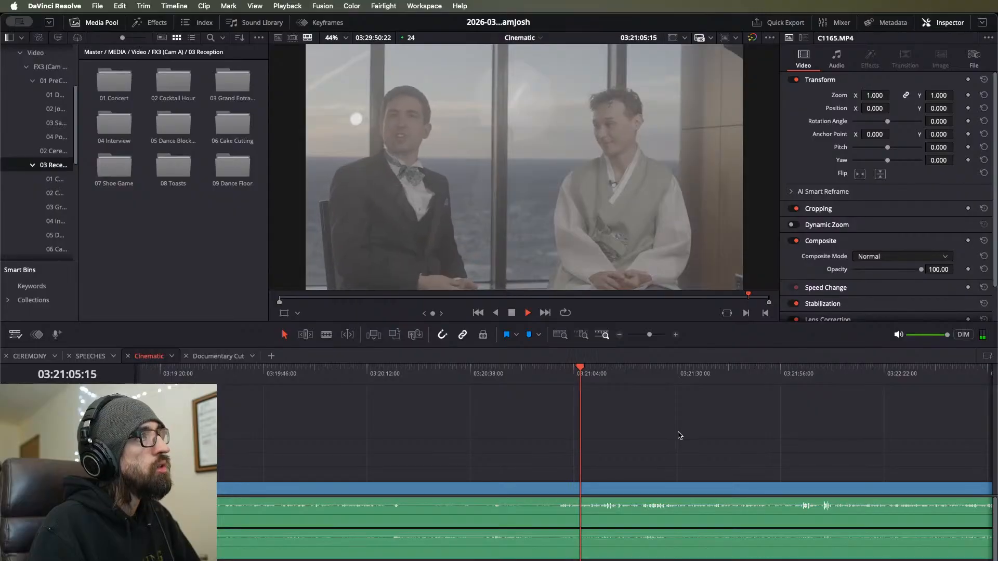
pyautogui.press('super+minus')
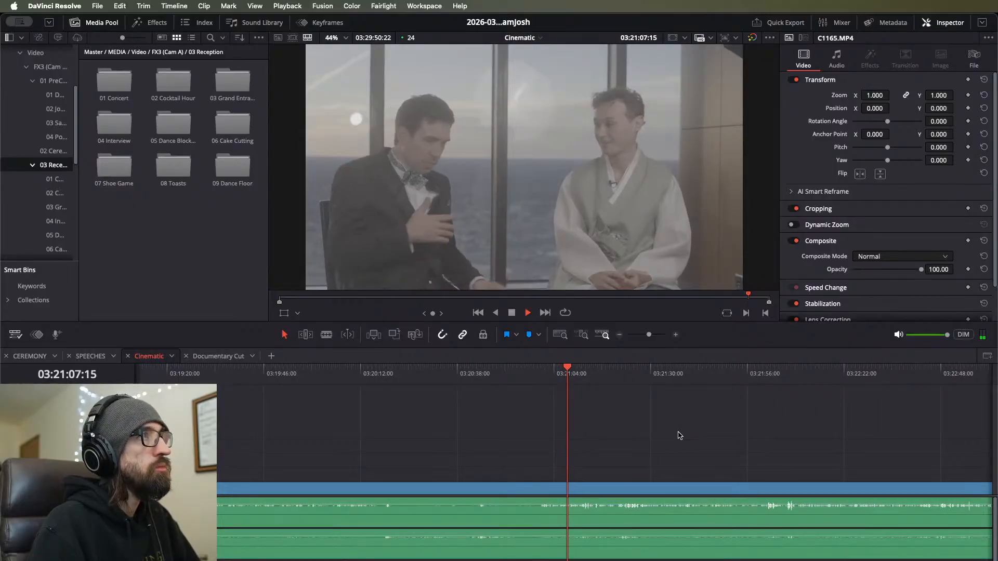
pyautogui.press('super+equal')
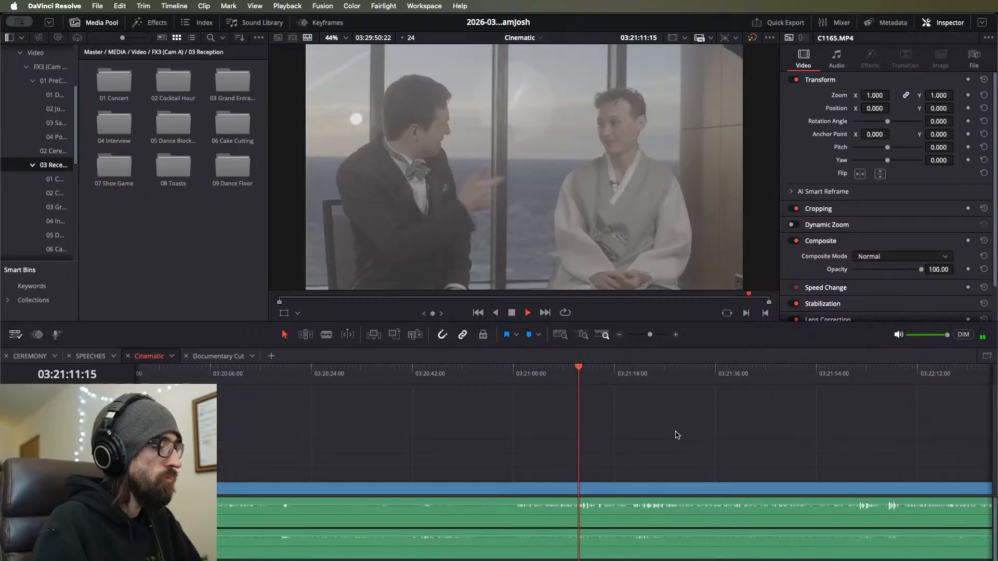
pyautogui.press('super+minus')
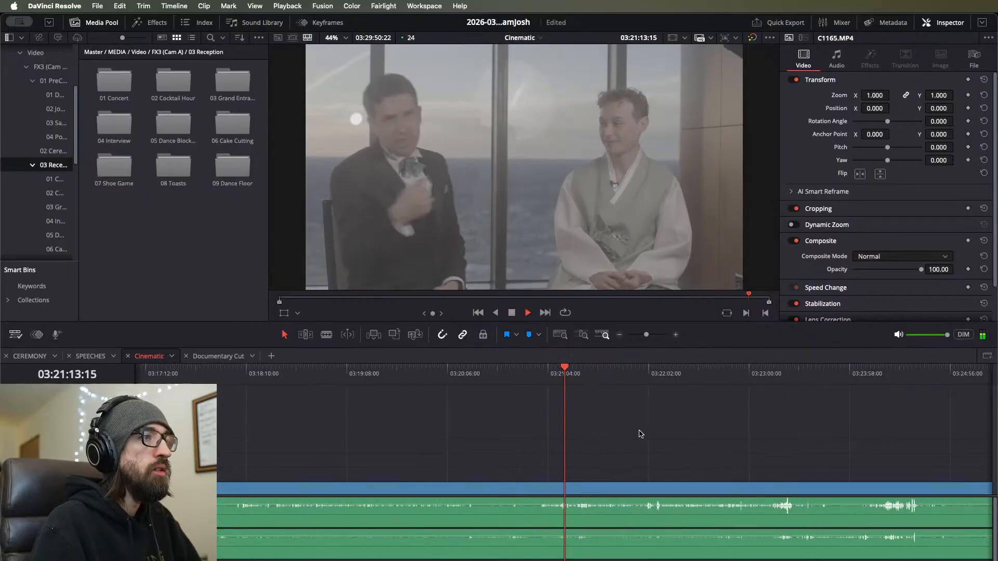
pyautogui.moveTo(547, 383); pyautogui.dragTo(542, 382)
pyautogui.press('super+equal')
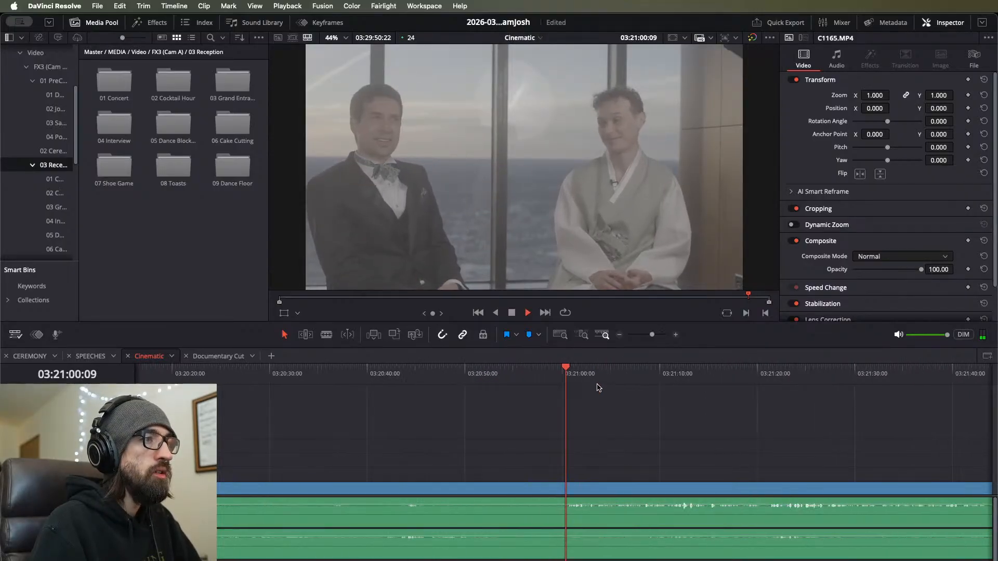
pyautogui.hotkey('shift', 'z')
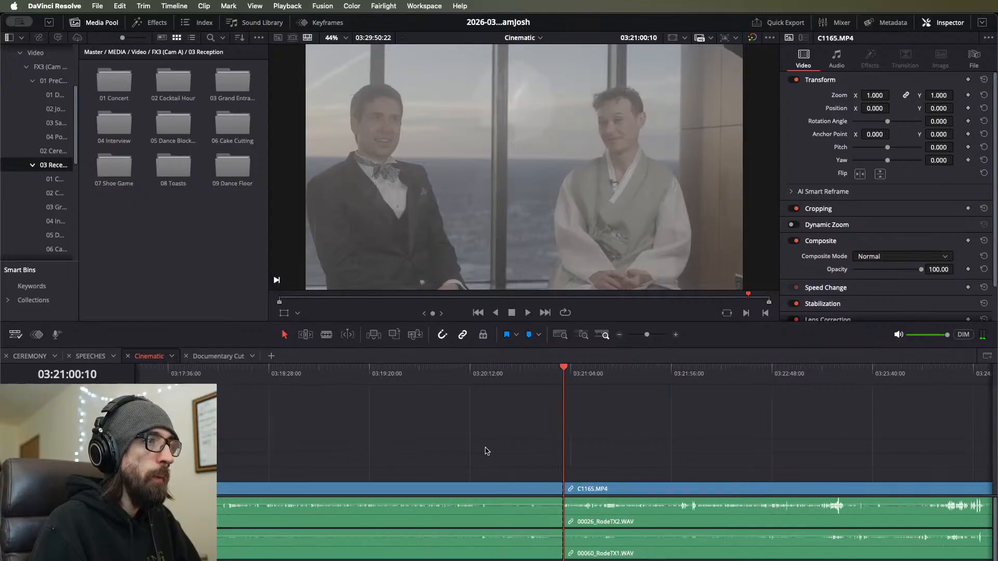
# Step: Skip ahead to about 03:23:29, 03:23:38 and 03:24:33, listening up to about 03:24:40 for the end of the exchange
pyautogui.moveTo(673, 372); pyautogui.dragTo(676, 423)
pyautogui.press('super+equal')
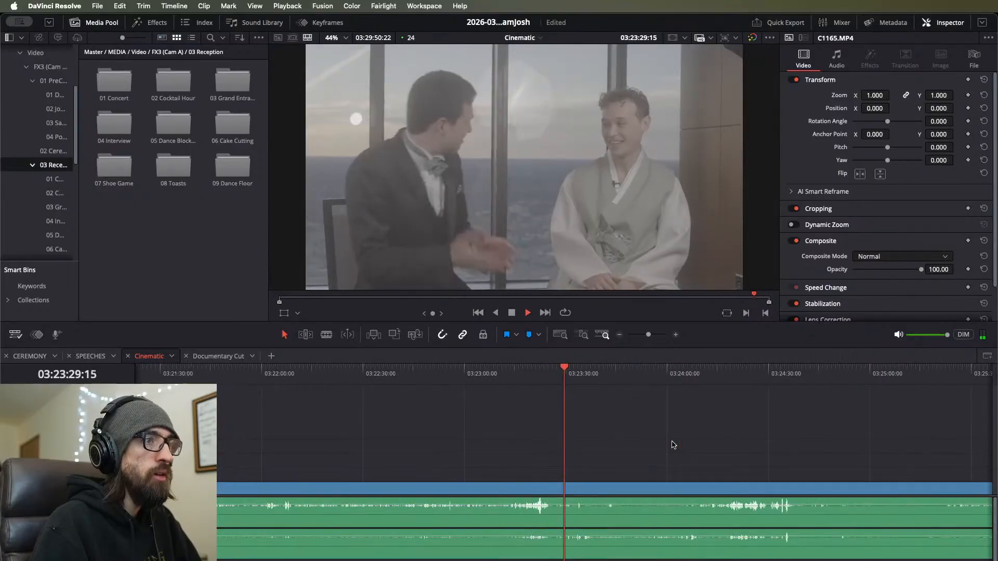
pyautogui.click(593, 373)
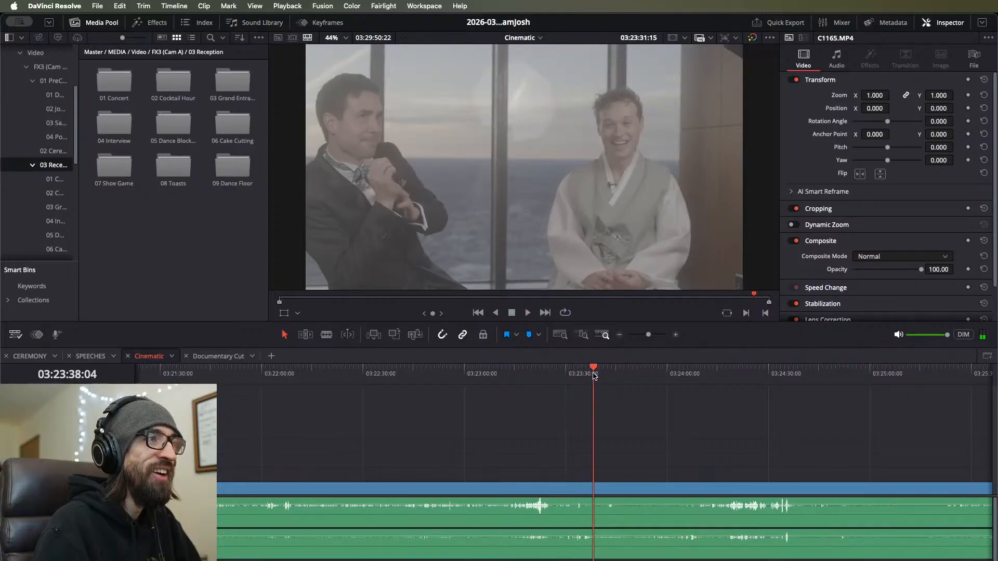
pyautogui.moveTo(610, 375); pyautogui.dragTo(782, 387)
pyautogui.press('super+equal')
pyautogui.press('super+equal')
pyautogui.press('super+equal')
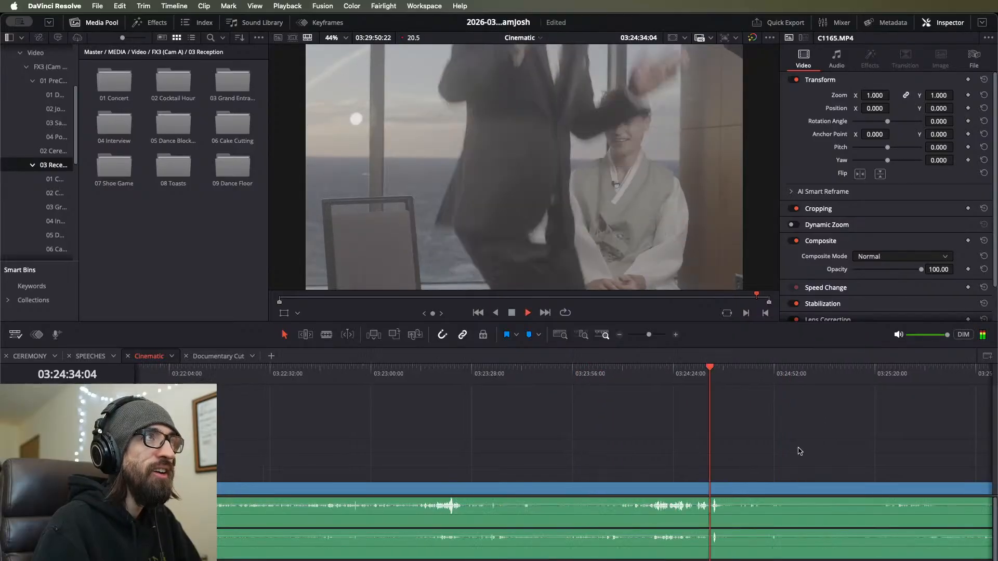
pyautogui.press('super+minus')
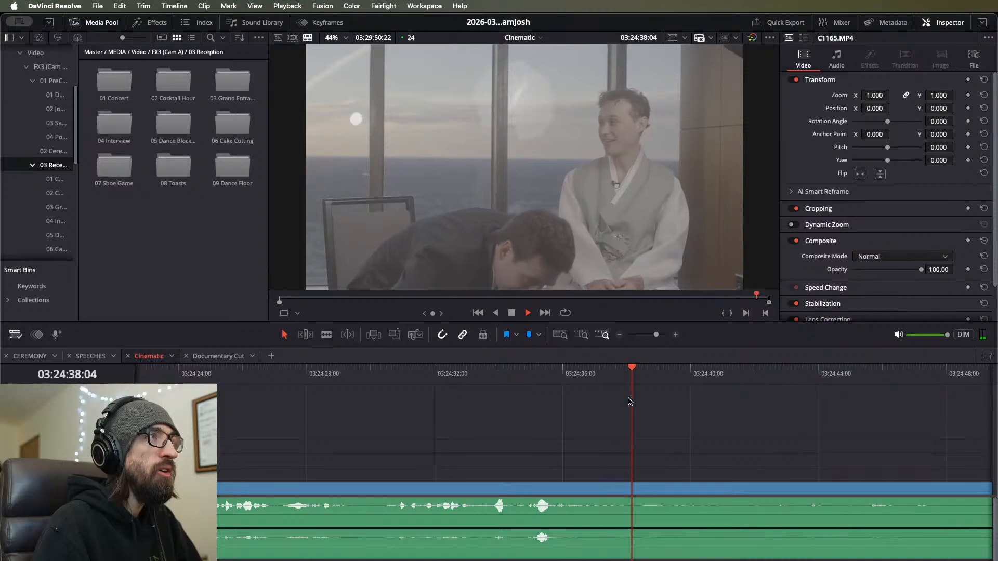
pyautogui.press('super+minus')
pyautogui.press('super+minus')
pyautogui.press('super+minus')
pyautogui.scroll(1, 504, 403)
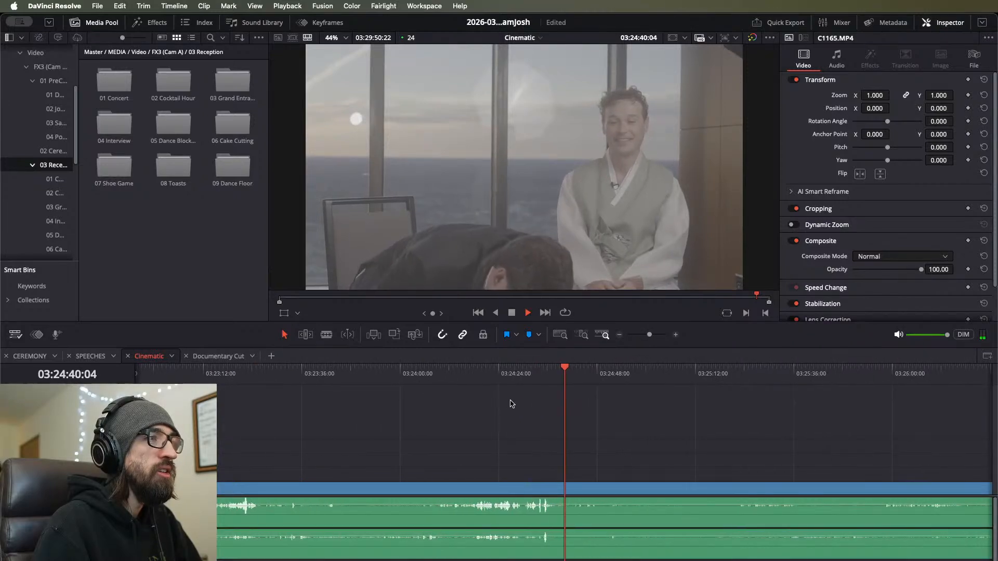
# Step: Skip ahead in the interview to about 03:25:01 and 03:25:21, listening up to about 03:25:28 for the next answer
pyautogui.click(581, 383)
pyautogui.click(651, 379)
pyautogui.press('space')
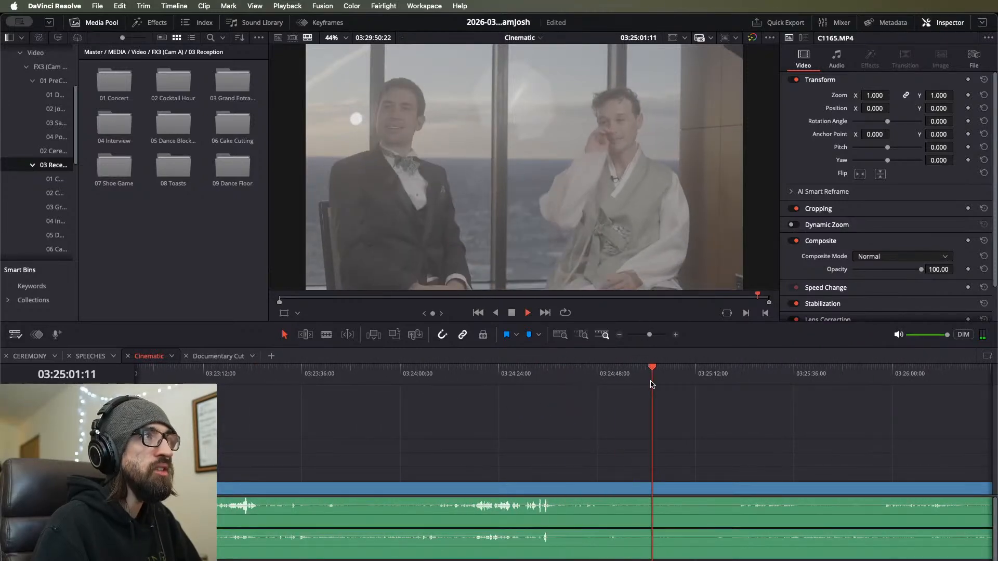
pyautogui.scroll(-1, 620, 435)
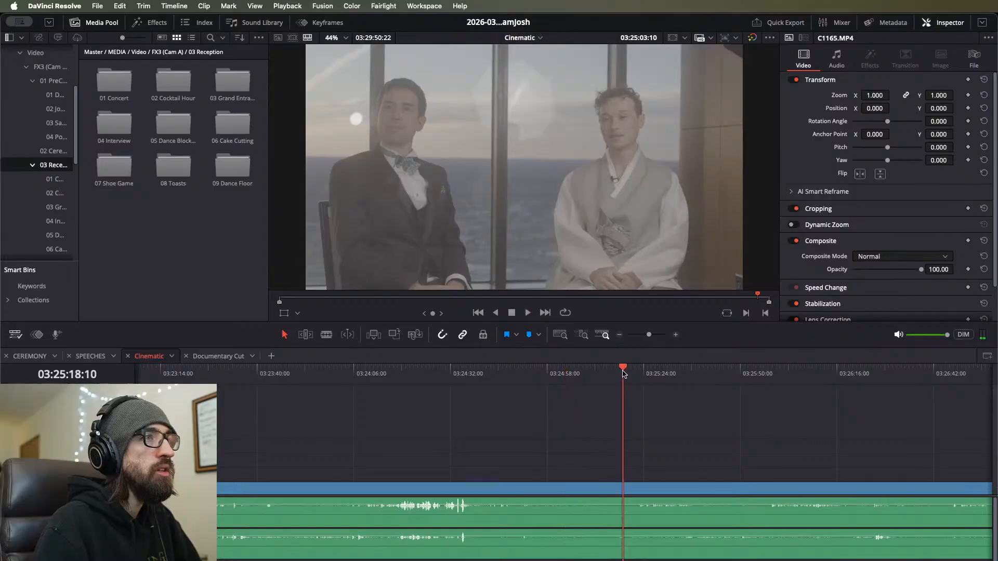
pyautogui.moveTo(624, 373); pyautogui.dragTo(633, 377)
pyautogui.scroll(-3, 653, 407)
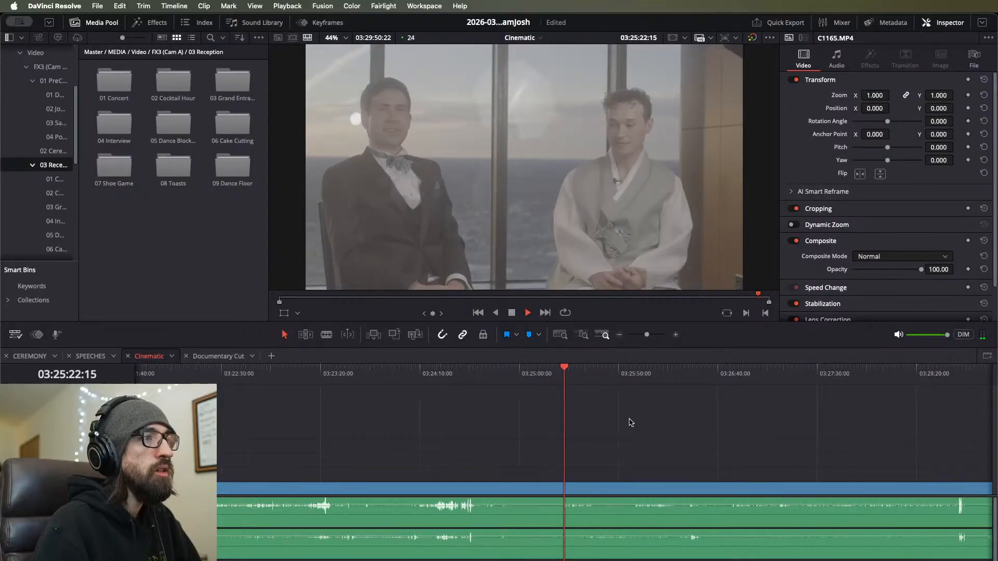
pyautogui.scroll(-3, 630, 422)
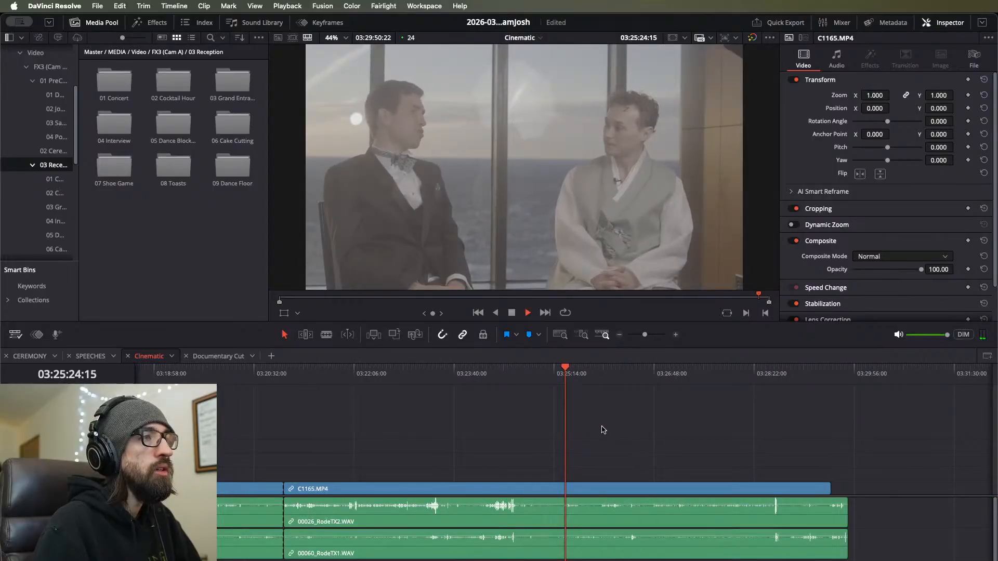
pyautogui.scroll(6, 597, 435)
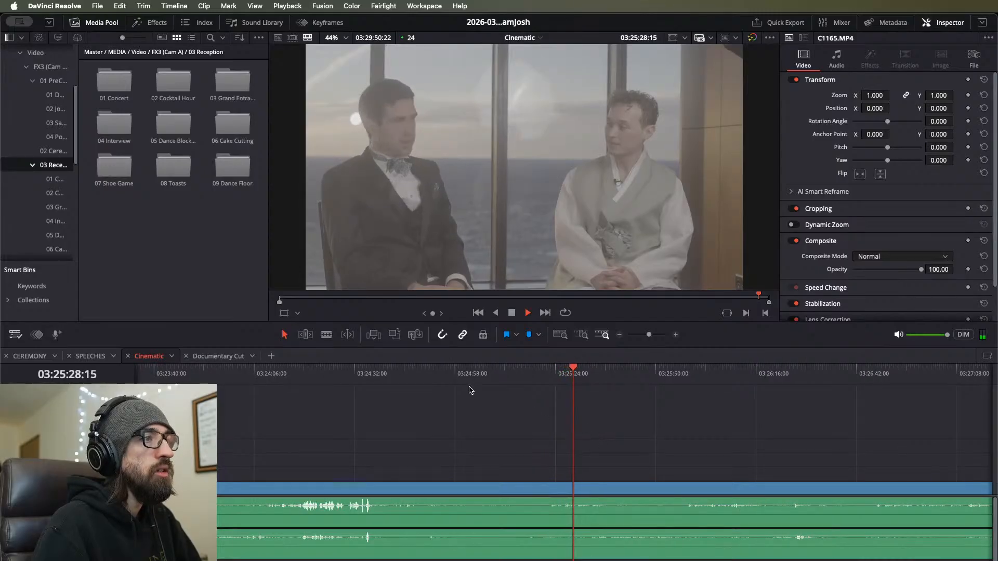
# Step: Go back to about 03:24:51 and listen up to about 03:25:18 for where the next answer starts
pyautogui.click(429, 376)
pyautogui.scroll(3, 494, 415)
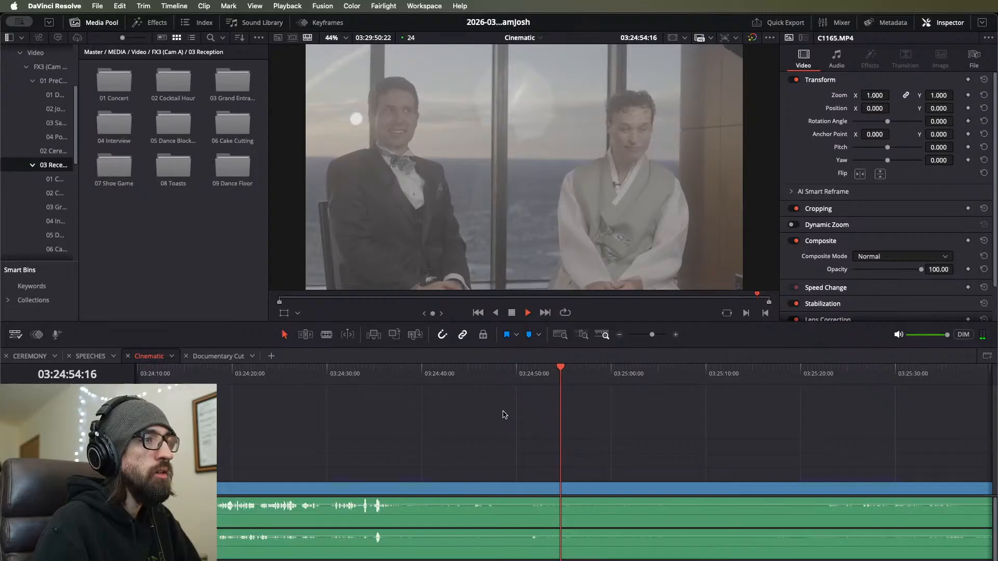
pyautogui.scroll(2, 503, 414)
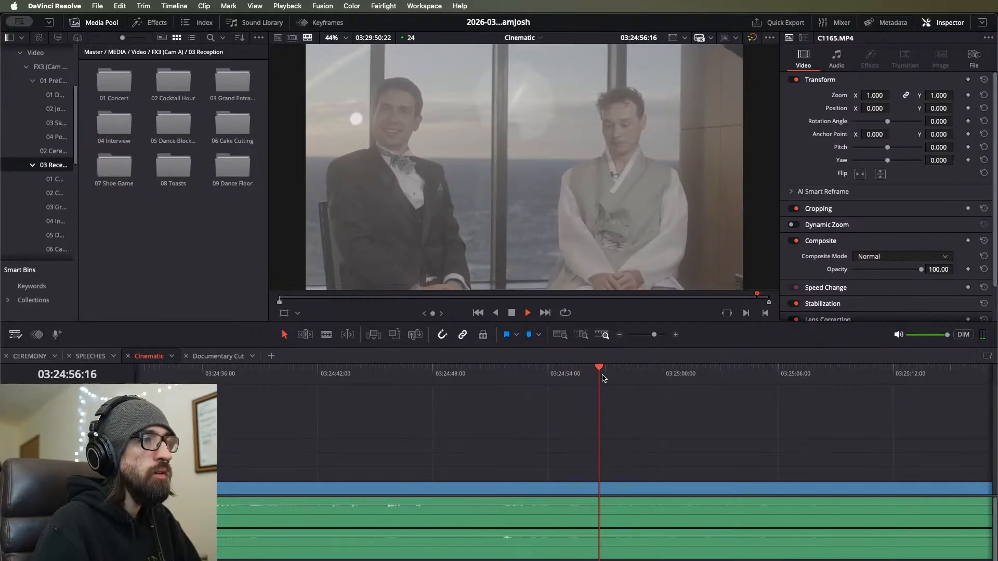
pyautogui.scroll(-1, 605, 387)
pyautogui.scroll(-4, 602, 396)
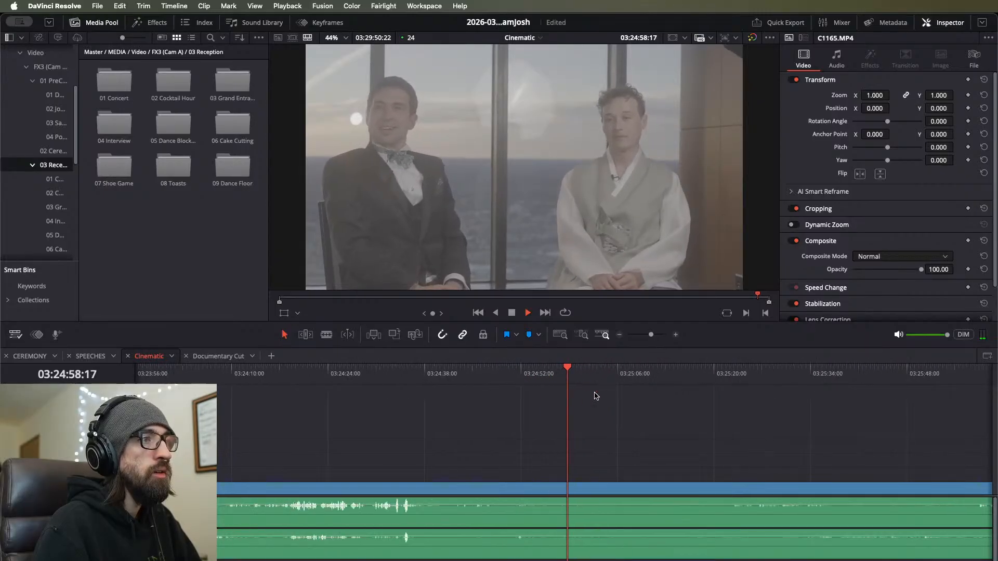
pyautogui.scroll(-1, 584, 397)
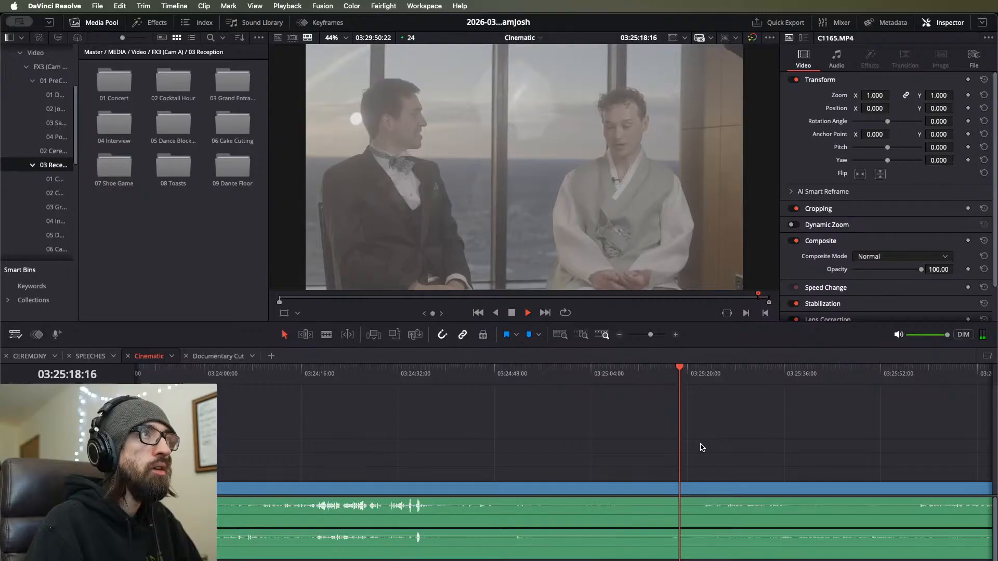
# Step: Listen to the interview answer from about 03:25:18 to 03:26:14 while comparing it with the audio waveforms
pyautogui.press('super+equal')
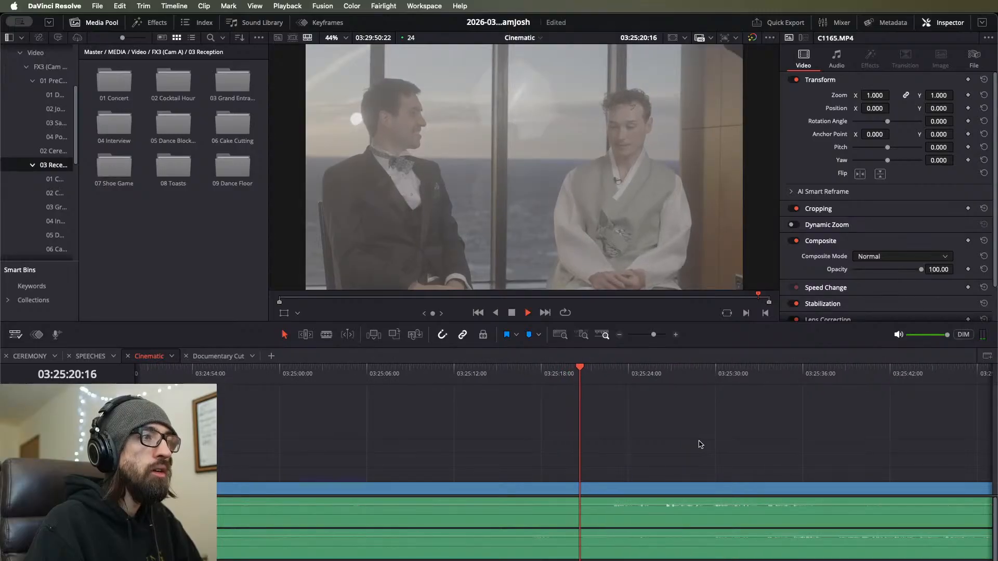
pyautogui.press('super+minus')
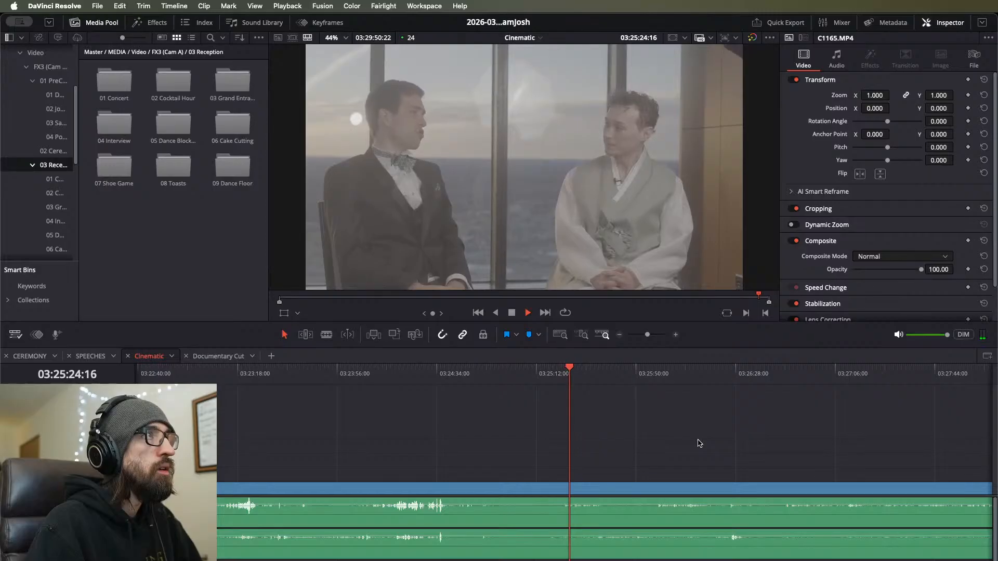
pyautogui.press('super+equal')
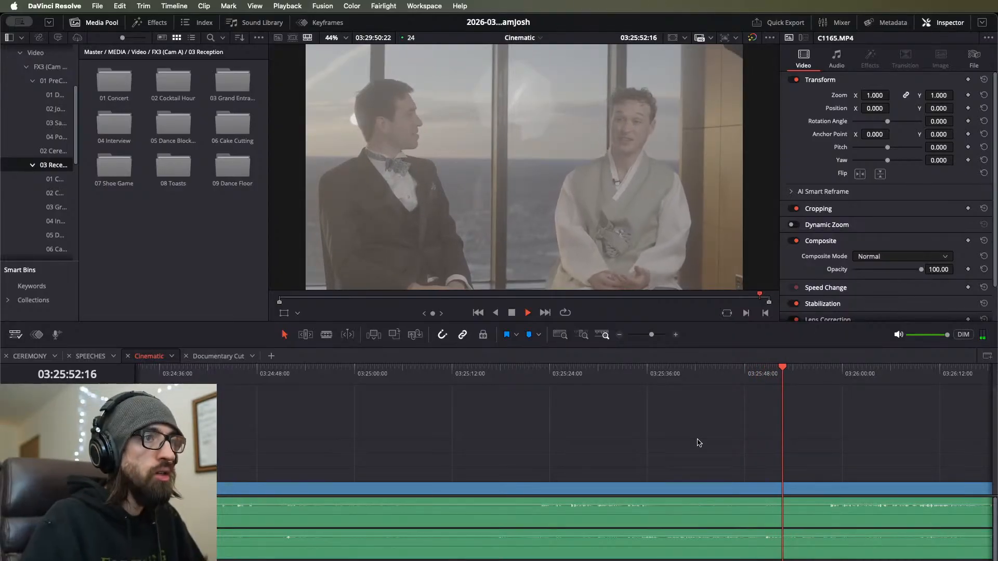
pyautogui.scroll(-1, 649, 439)
pyautogui.scroll(-1, 517, 416)
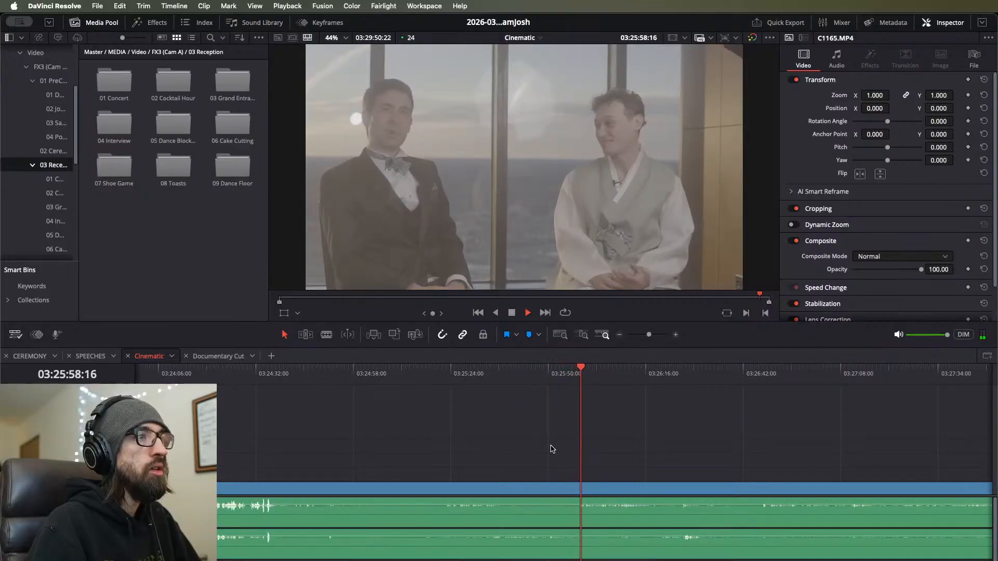
pyautogui.scroll(-5, 552, 449)
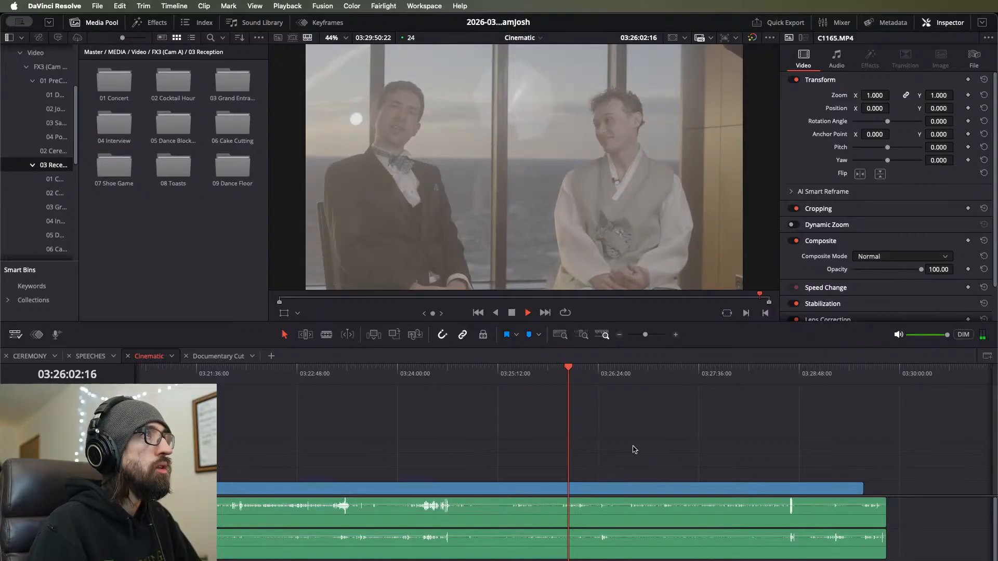
pyautogui.scroll(2, 634, 449)
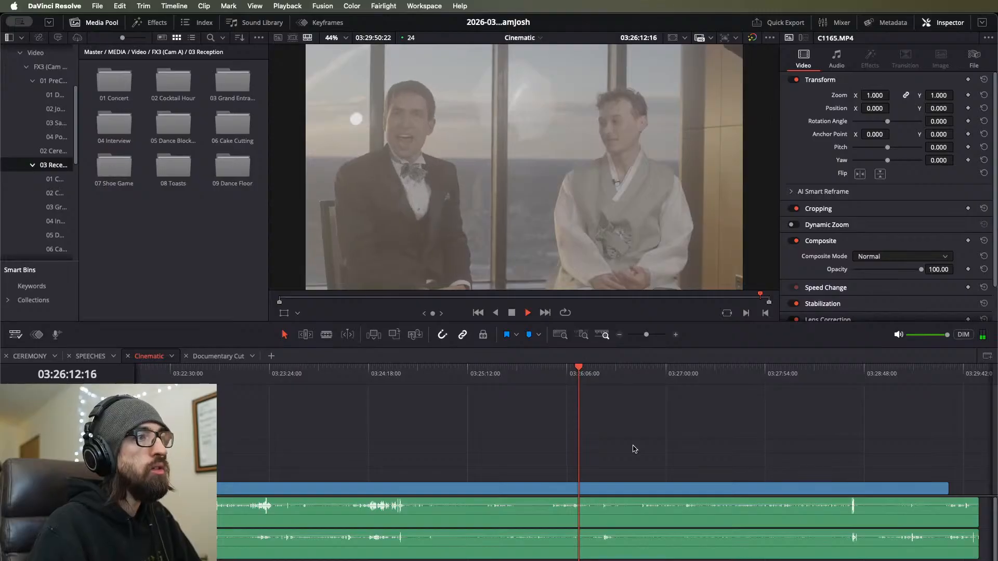
pyautogui.press('super+equal')
pyautogui.press('super+equal')
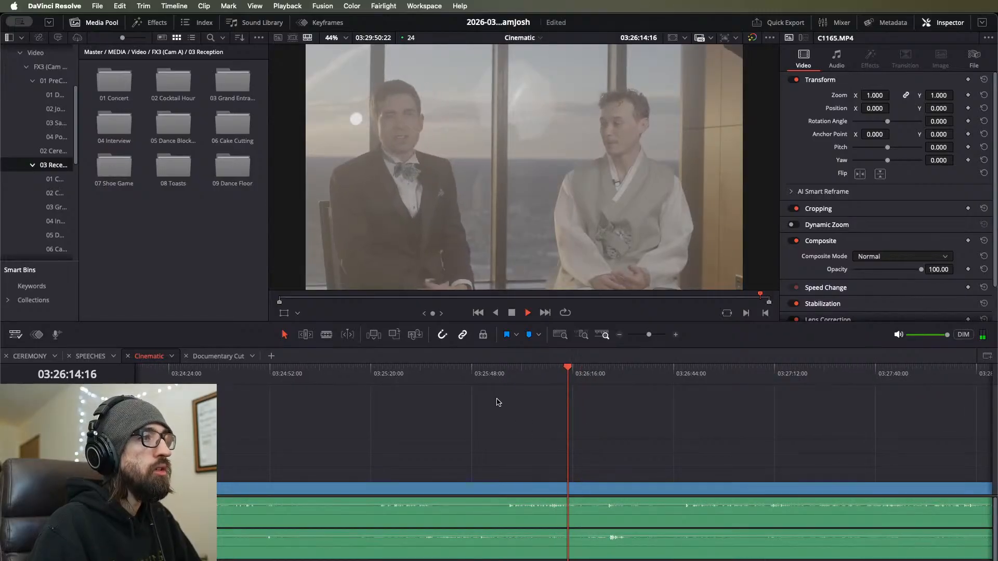
# Step: Return to the start of the answer and cut the interview video and both audio tracks at 03:25:20:10
pyautogui.moveTo(360, 378); pyautogui.dragTo(373, 385)
pyautogui.press('super+equal')
pyautogui.press('super+equal')
pyautogui.press('super+equal')
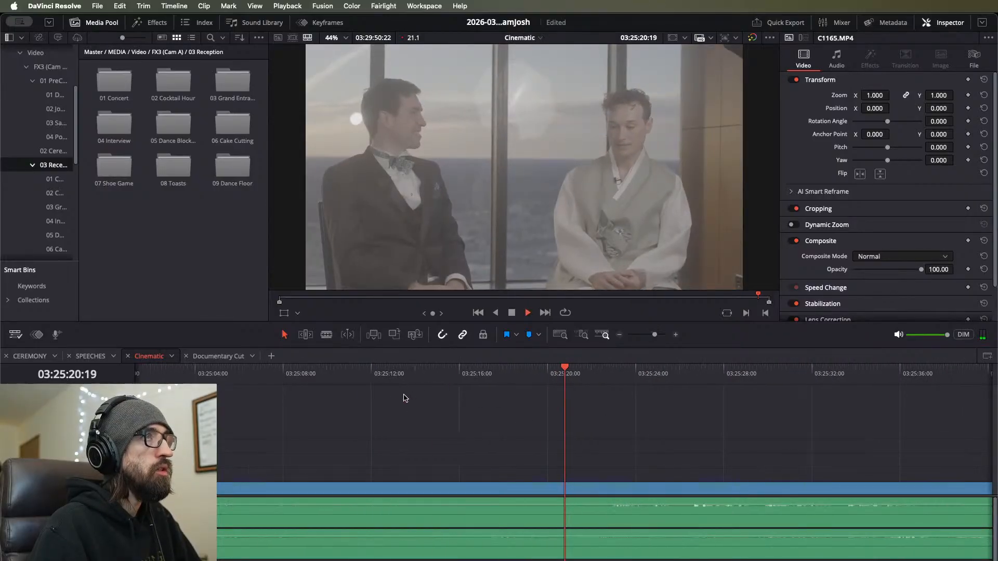
pyautogui.click(557, 380)
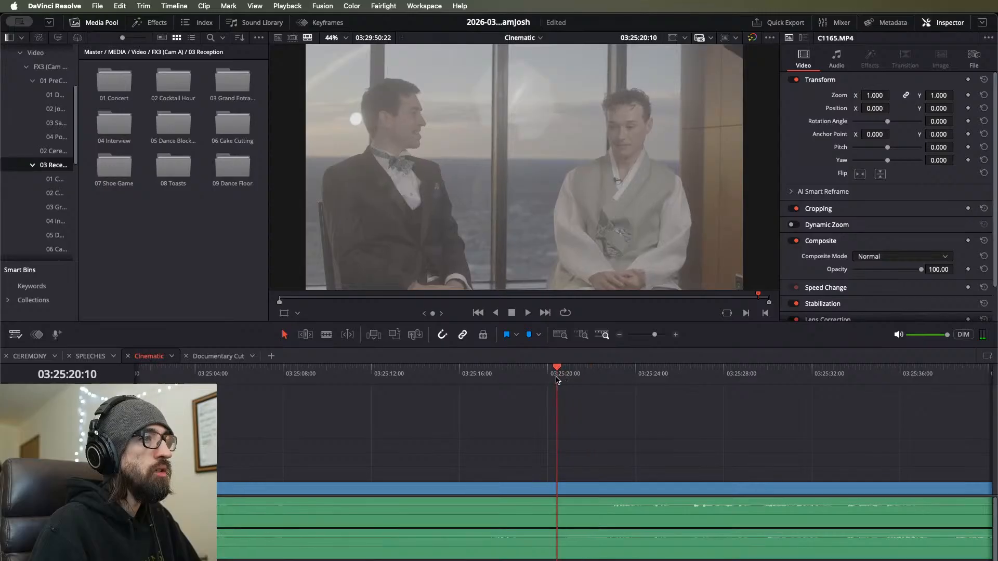
pyautogui.press('space')
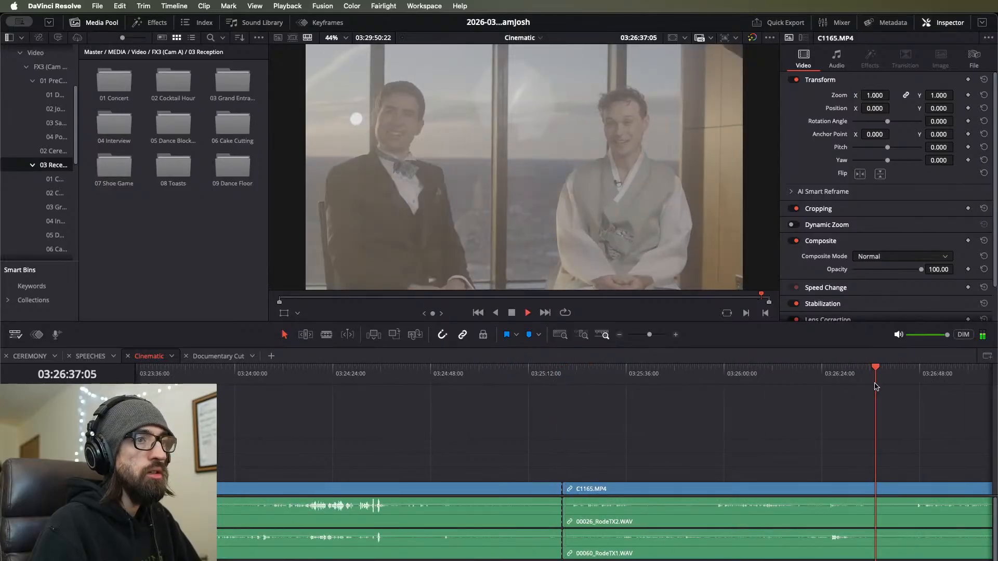
# Step: Check the interview around 03:26:37, then replay from about 03:26:30 to hear how the answer ends
pyautogui.press('super+minus')
pyautogui.press('super+minus')
pyautogui.press('super+minus')
pyautogui.press('super+equal')
pyautogui.press('super+equal')
pyautogui.press('super+equal')
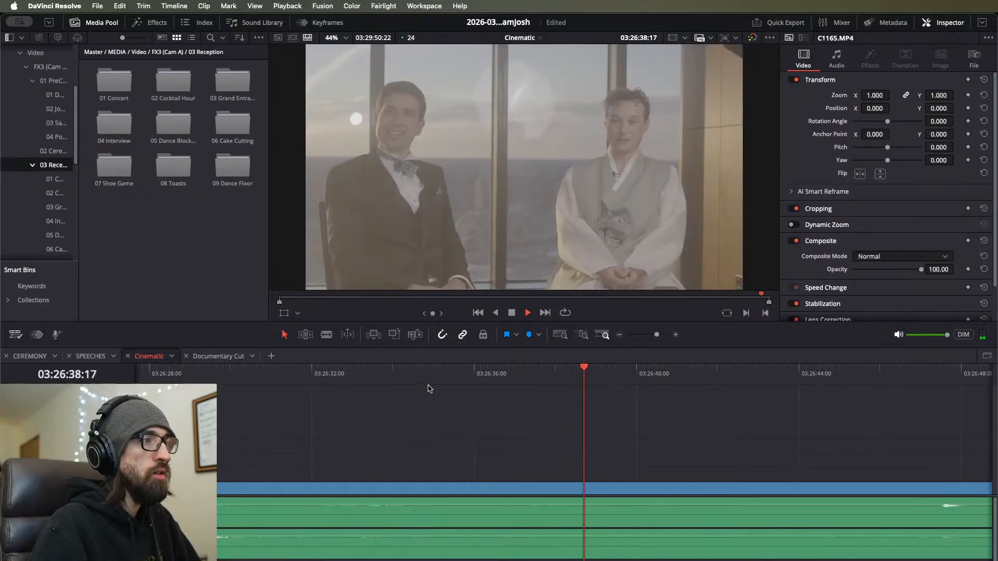
pyautogui.click(243, 392)
pyautogui.hscroll(-5, 271, 407)
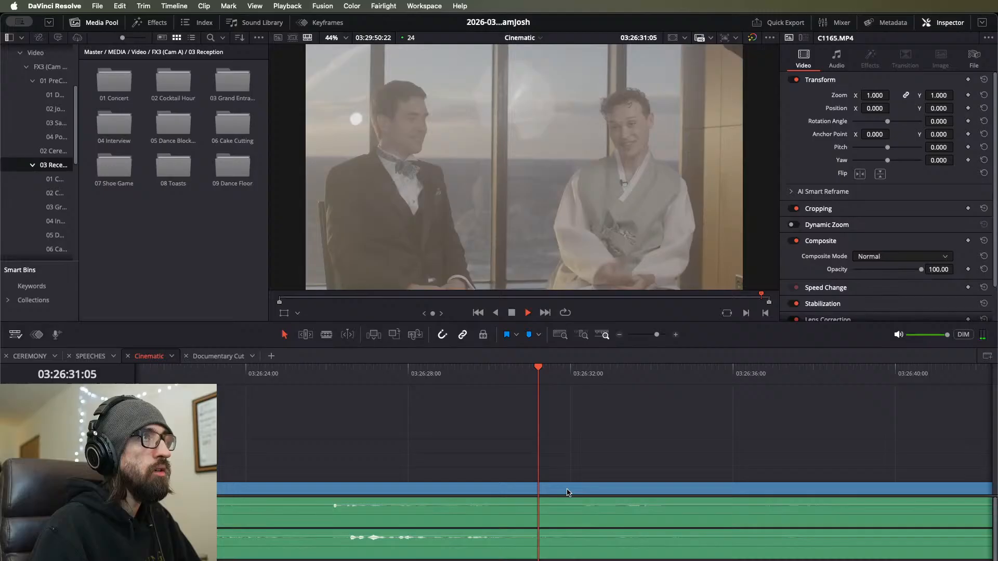
pyautogui.click(601, 491)
pyautogui.press('super+minus')
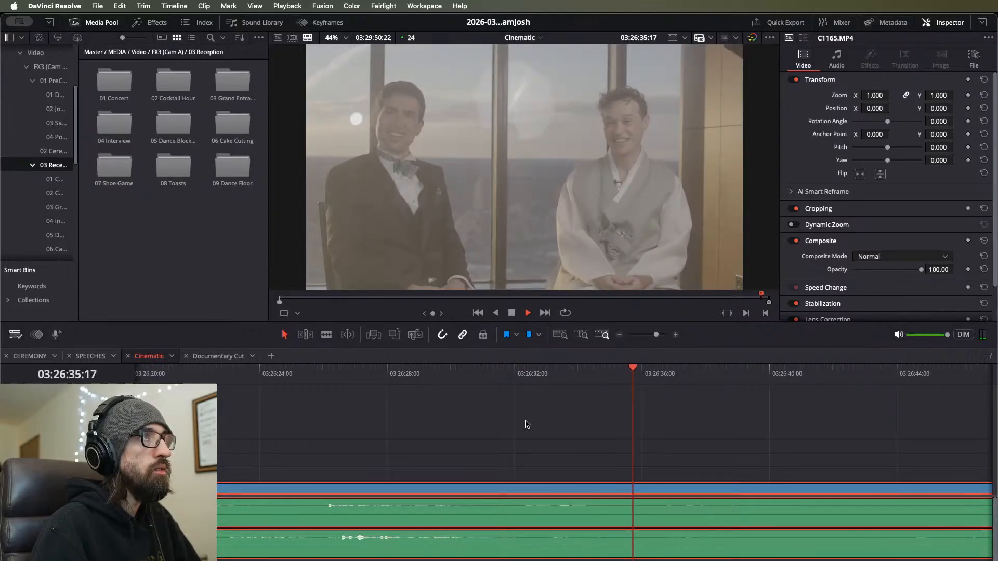
pyautogui.press('super+minus')
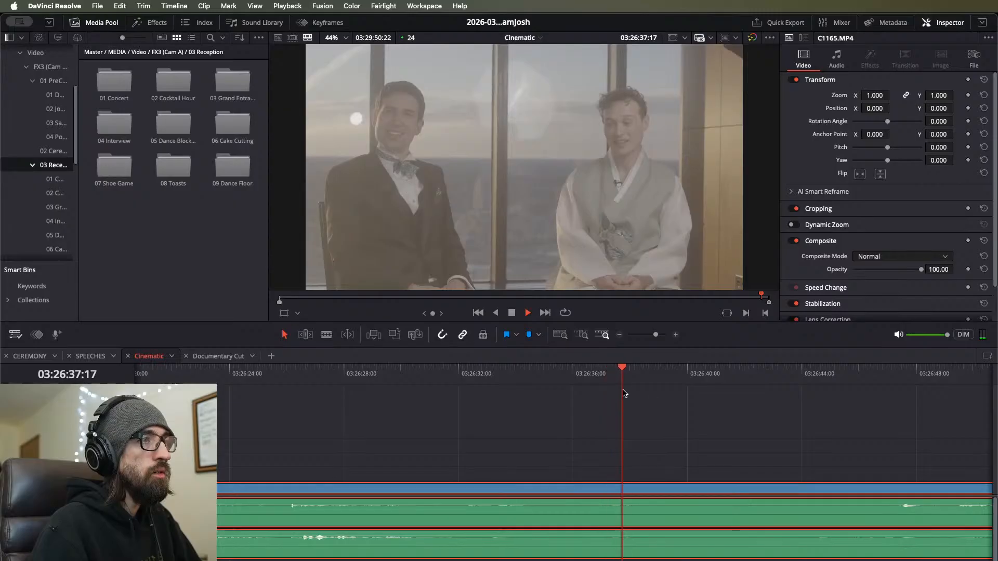
# Step: Listen up to about 03:26:51 and cut the interview video and both audio tracks at about 03:26:49
pyautogui.scroll(-5, 665, 434)
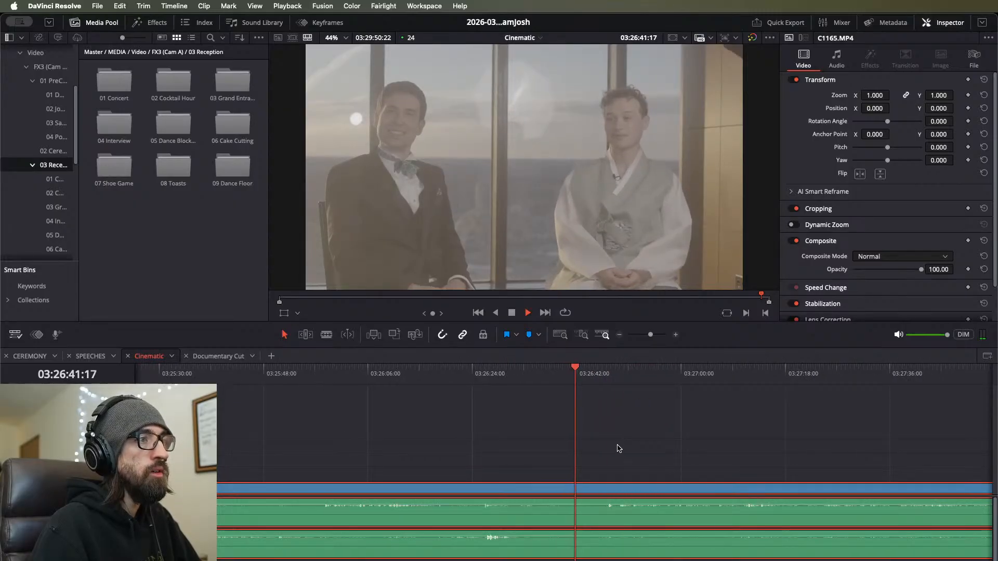
pyautogui.scroll(3, 612, 443)
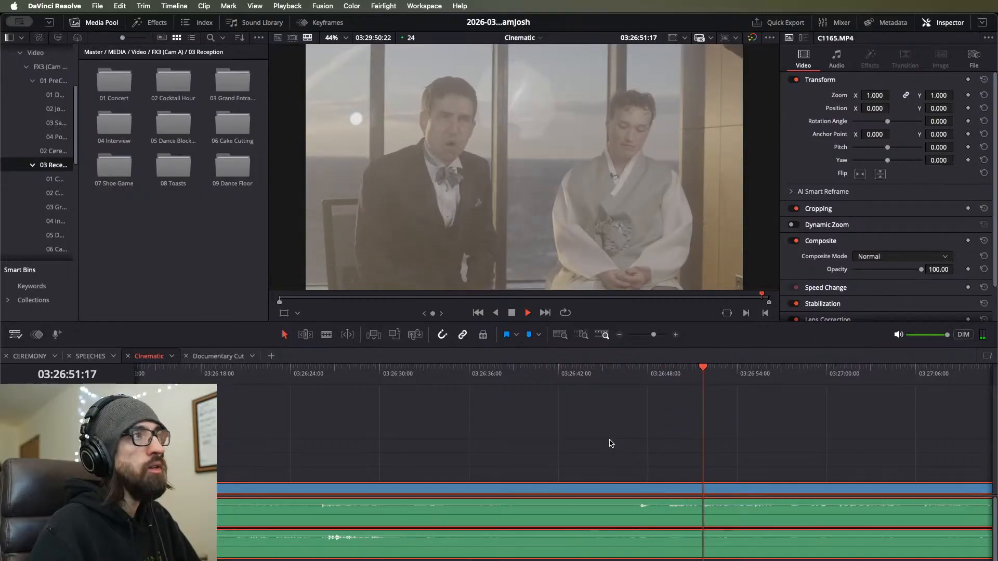
pyautogui.moveTo(669, 372); pyautogui.dragTo(663, 383)
pyautogui.press('super+b')
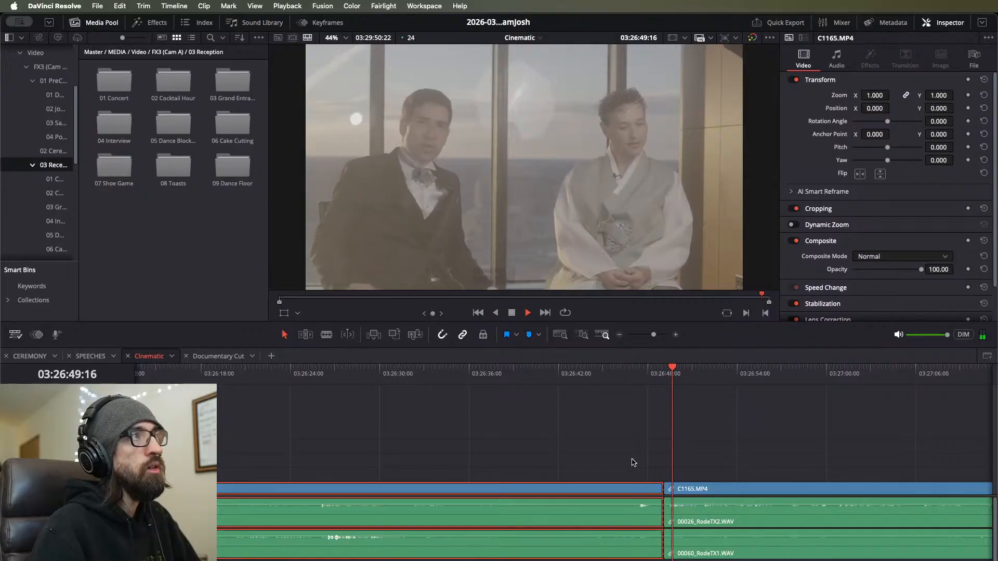
# Step: Clear the clip selection and listen to the new section from about 03:26:49 to 03:27:29, checking the waveforms ahead
pyautogui.scroll(-4, 625, 457)
pyautogui.scroll(2, 616, 453)
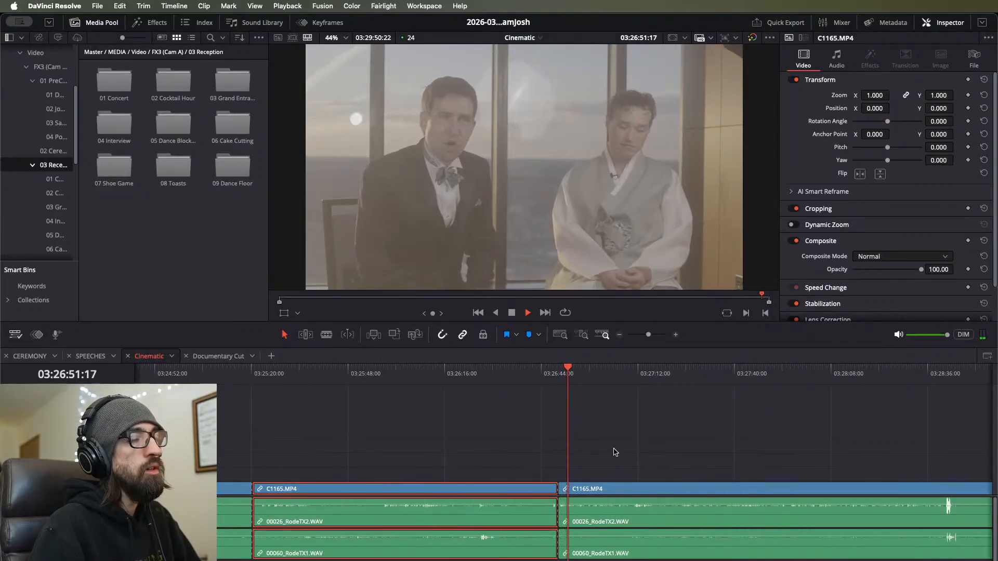
pyautogui.scroll(-2, 614, 452)
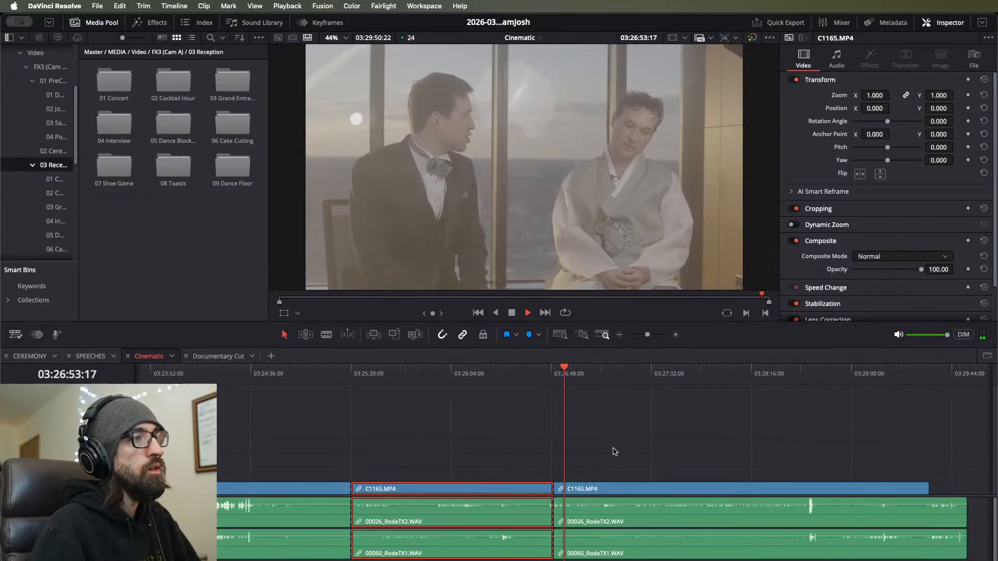
pyautogui.scroll(2, 614, 450)
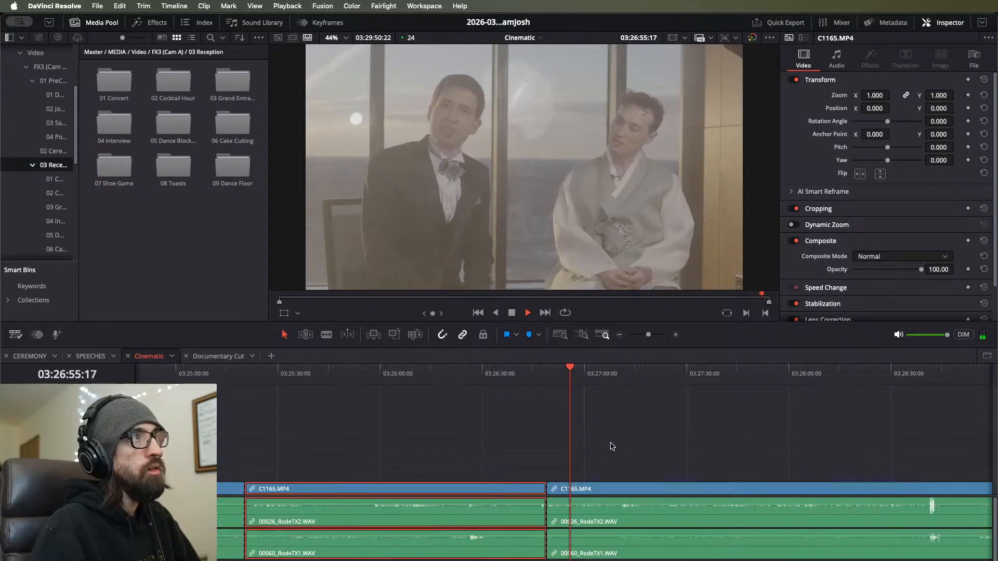
pyautogui.hscroll(1, 608, 453)
pyautogui.hscroll(3, 604, 456)
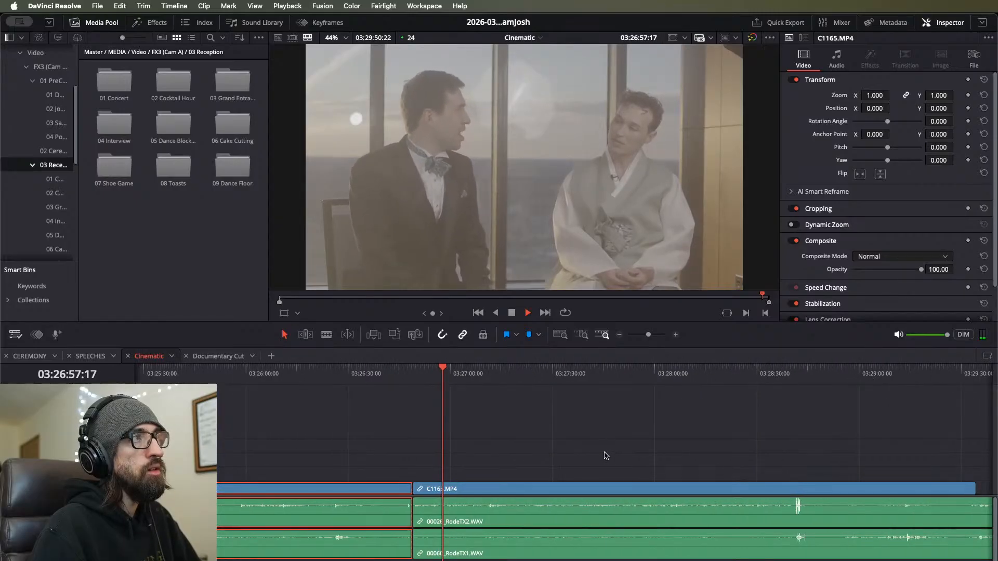
pyautogui.click(605, 456)
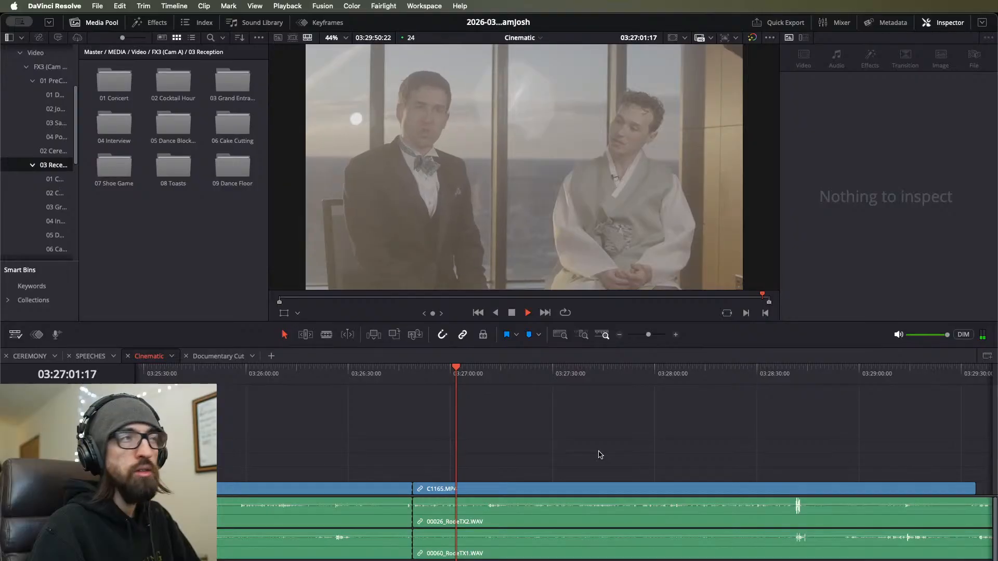
pyautogui.scroll(1, 600, 455)
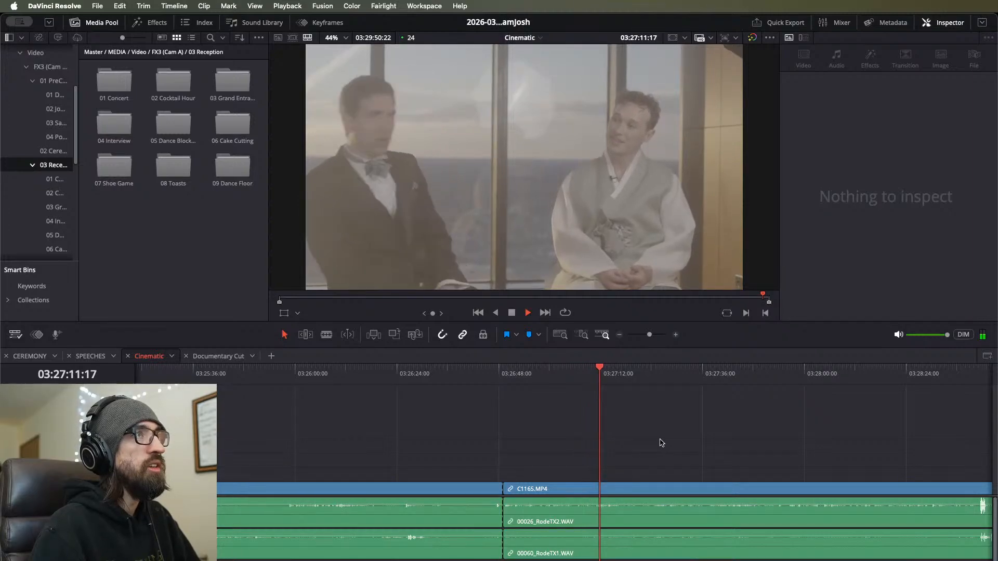
pyautogui.scroll(4, 624, 545)
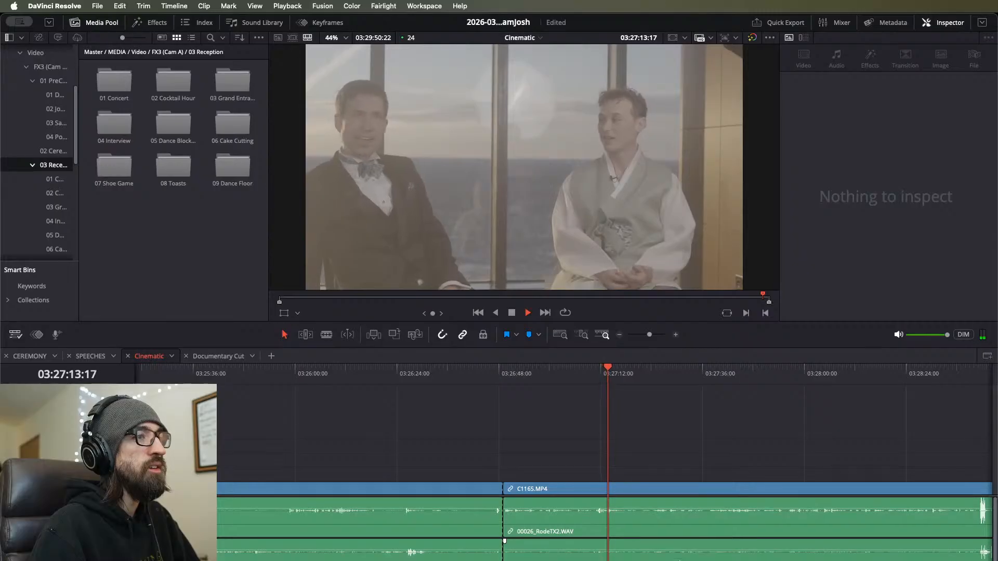
pyautogui.scroll(-3, 624, 443)
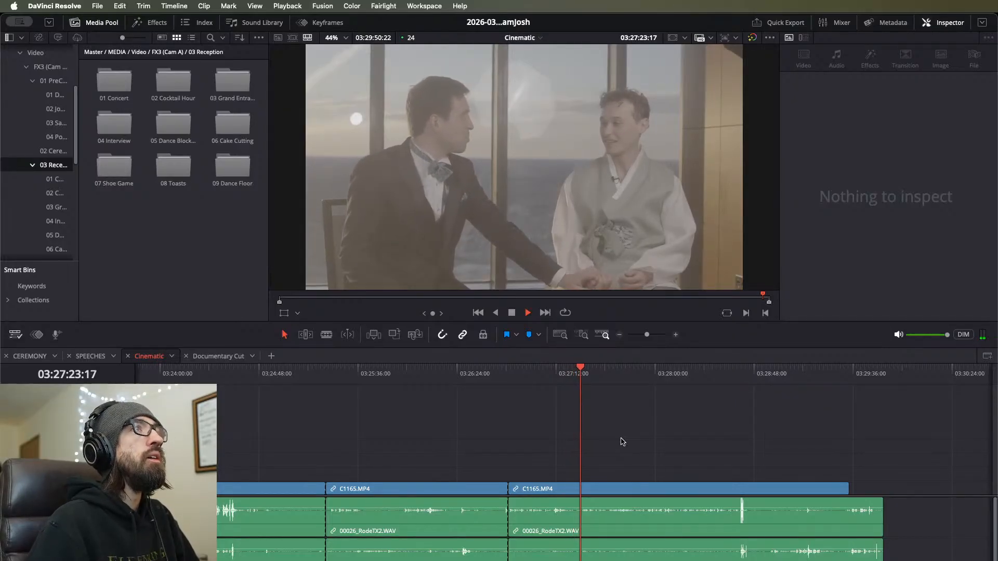
pyautogui.scroll(3, 623, 442)
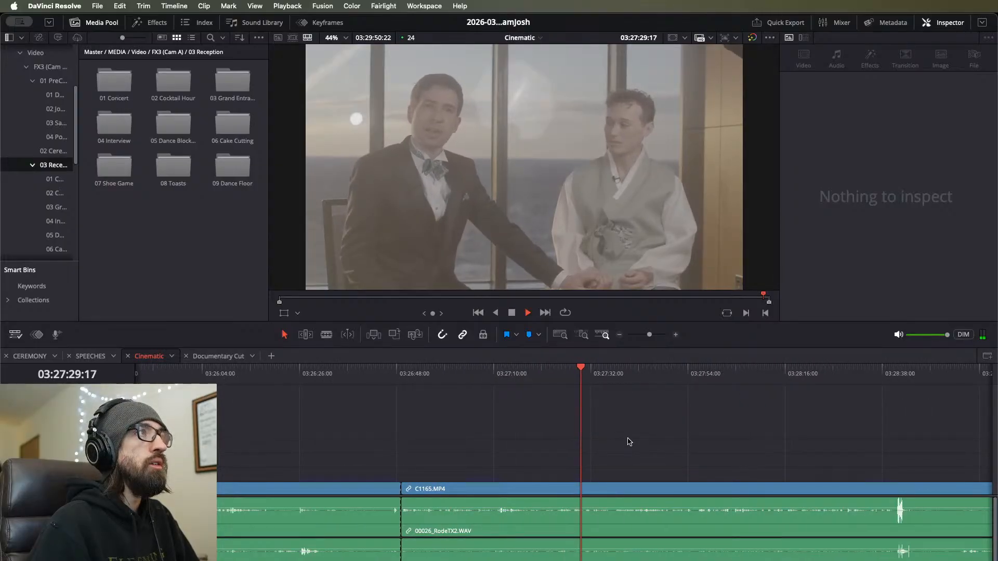
# Step: Listen to the interview at double speed from about 03:27:31 to 03:28:14, checking the waveforms up to the clip's end
pyautogui.scroll(-1, 629, 441)
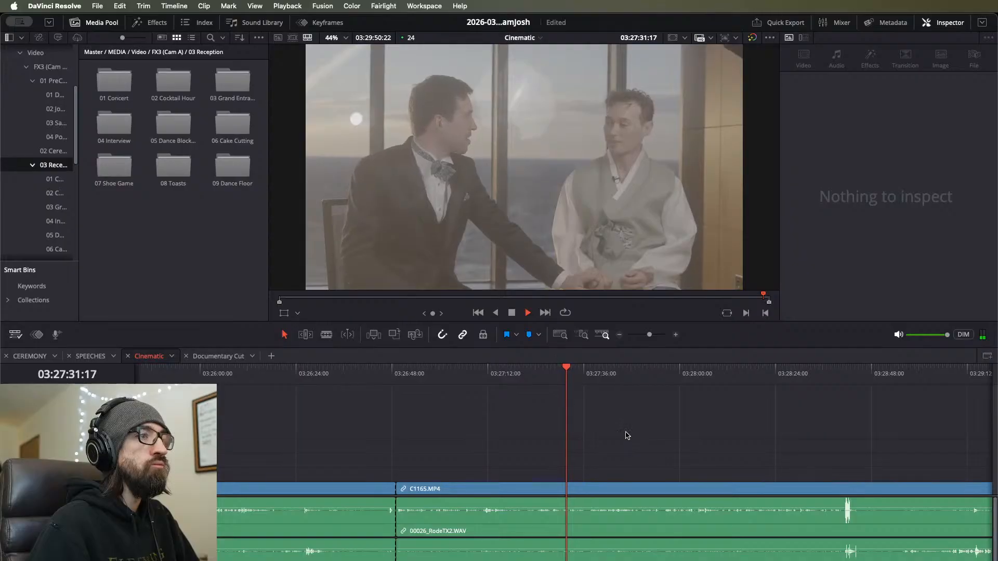
pyautogui.press('l')
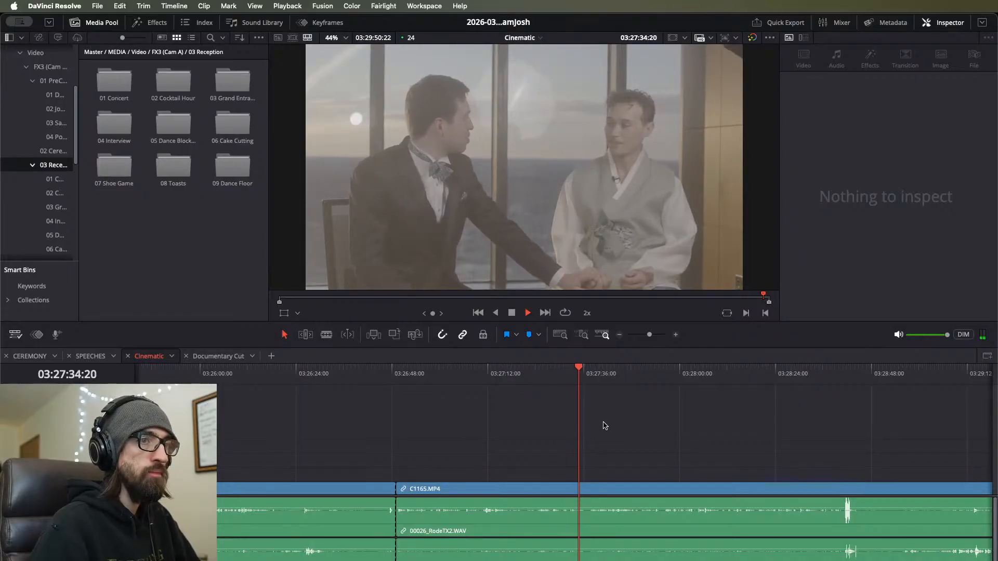
pyautogui.hscroll(3, 591, 436)
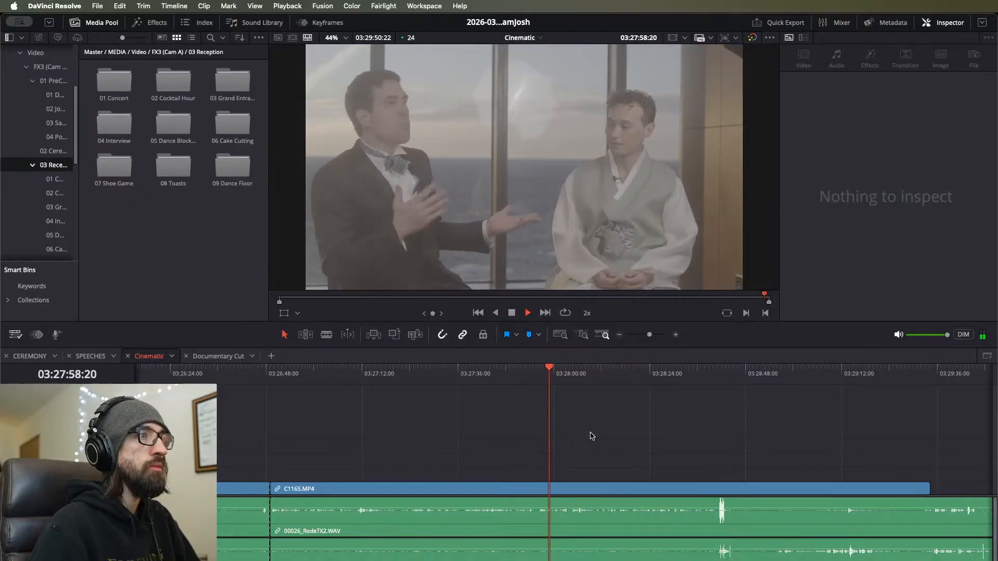
pyautogui.scroll(-4, 592, 435)
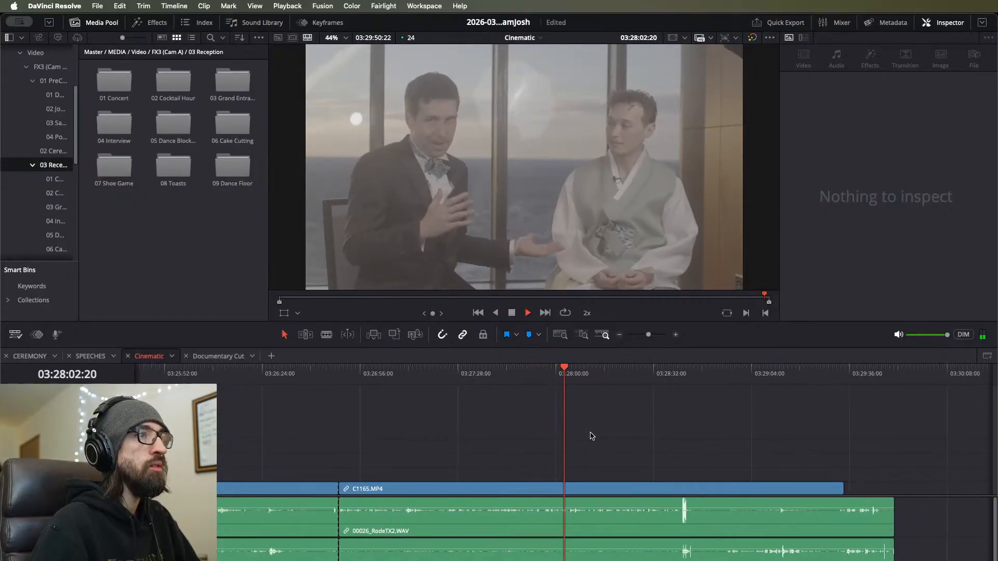
pyautogui.scroll(-4, 592, 436)
pyautogui.scroll(5, 591, 436)
pyautogui.scroll(-2, 591, 436)
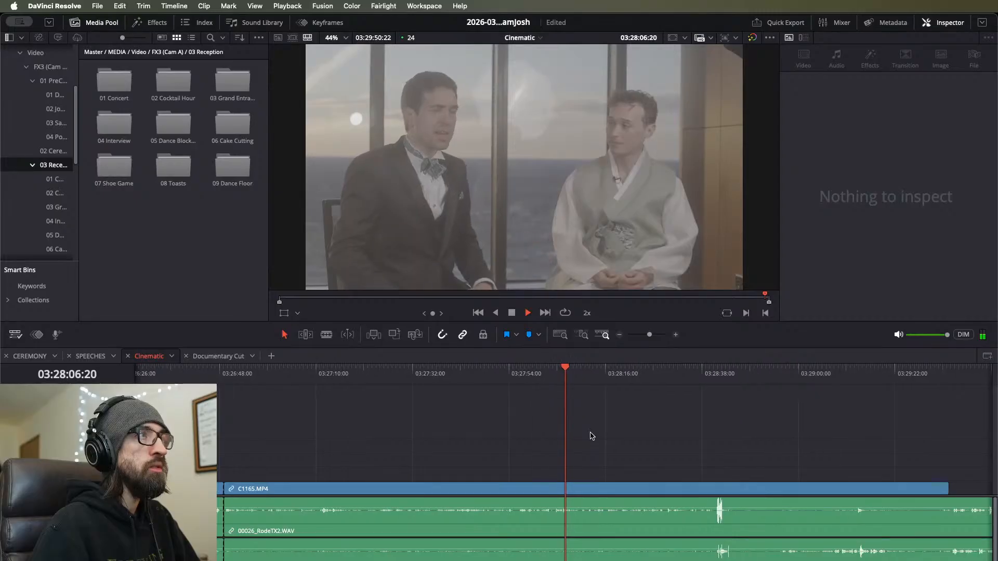
pyautogui.scroll(-1, 591, 435)
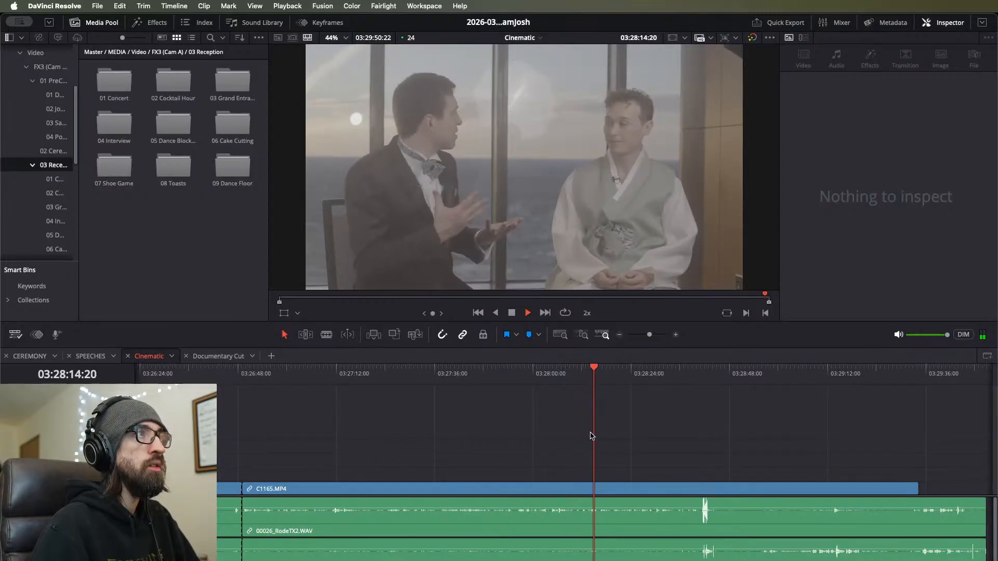
# Step: Continue listening past the loud audio peak near 03:28:42, checking the waveforms on both sides, then play on to about 03:29:05
pyautogui.scroll(2, 611, 437)
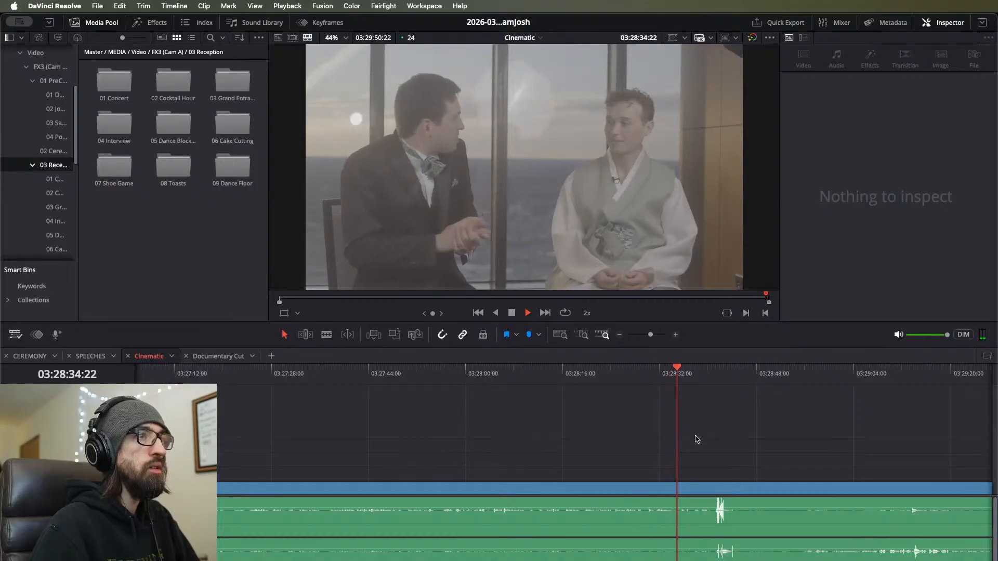
pyautogui.hscroll(5, 694, 447)
pyautogui.hscroll(2, 693, 448)
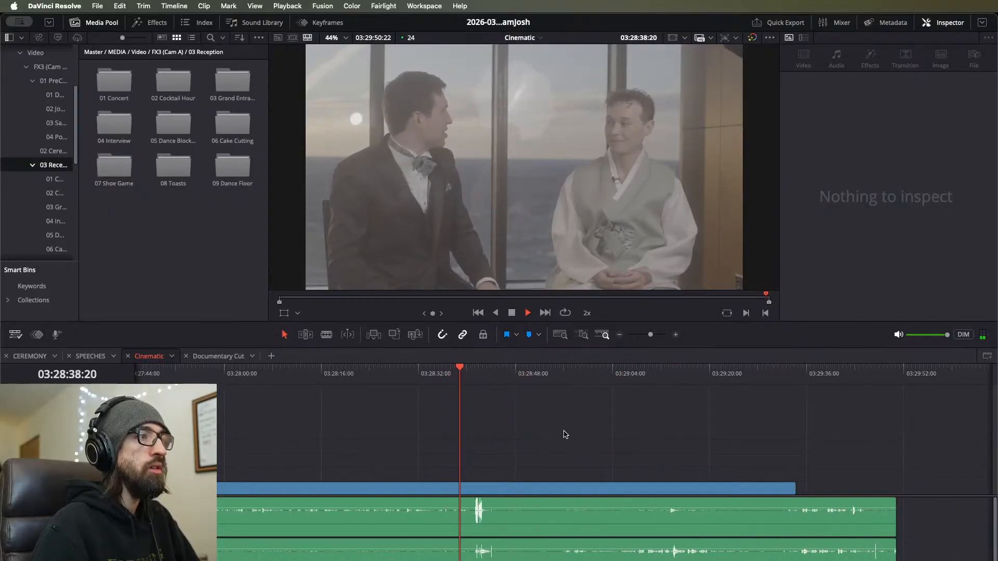
pyautogui.hscroll(-5, 565, 434)
pyautogui.scroll(2, 565, 434)
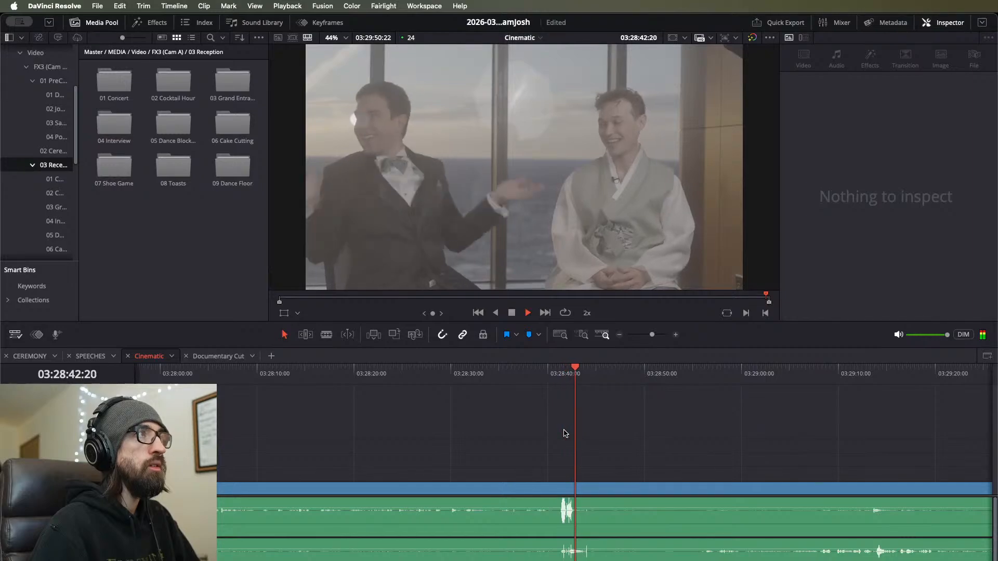
pyautogui.press('space')
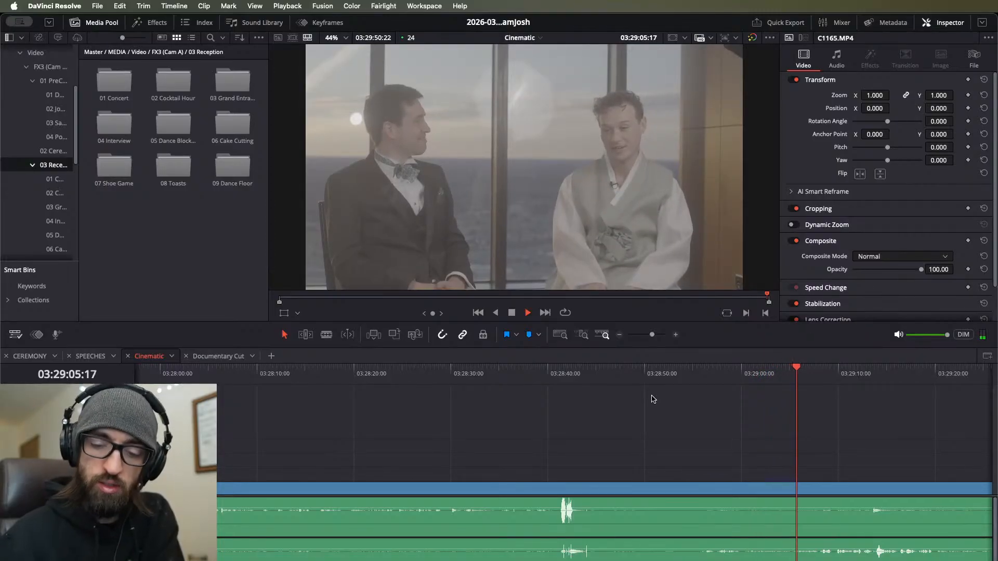
# Step: Cut the interview video and both audio tracks at about 03:28:55, then replay the new section from about 03:29:16
pyautogui.hscroll(5, 697, 465)
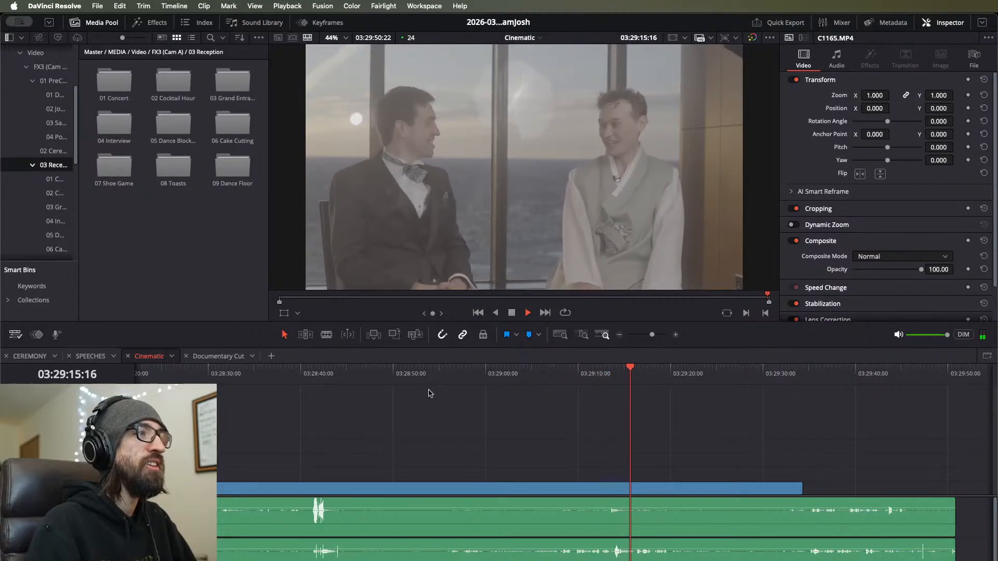
pyautogui.moveTo(444, 382); pyautogui.dragTo(669, 387)
pyautogui.press('space')
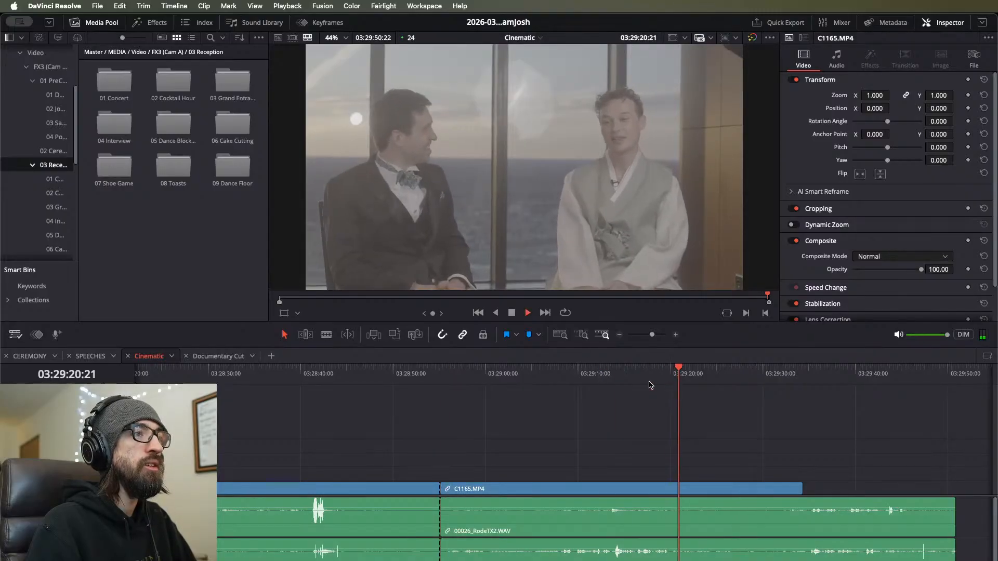
pyautogui.click(651, 385)
pyautogui.click(634, 382)
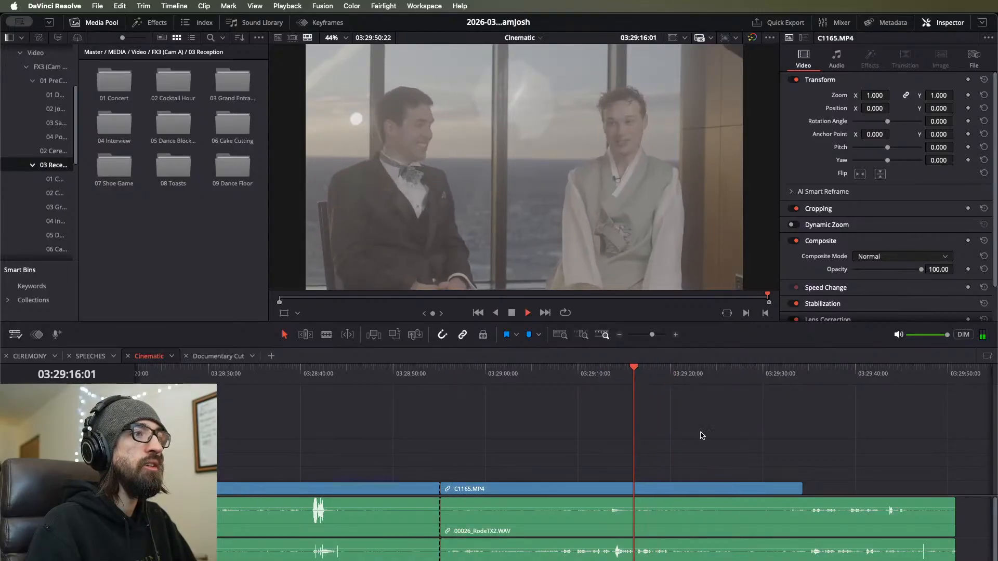
# Step: Listen to the end of the answer and remove all interview video and audio after 03:29:31:02
pyautogui.scroll(3, 705, 432)
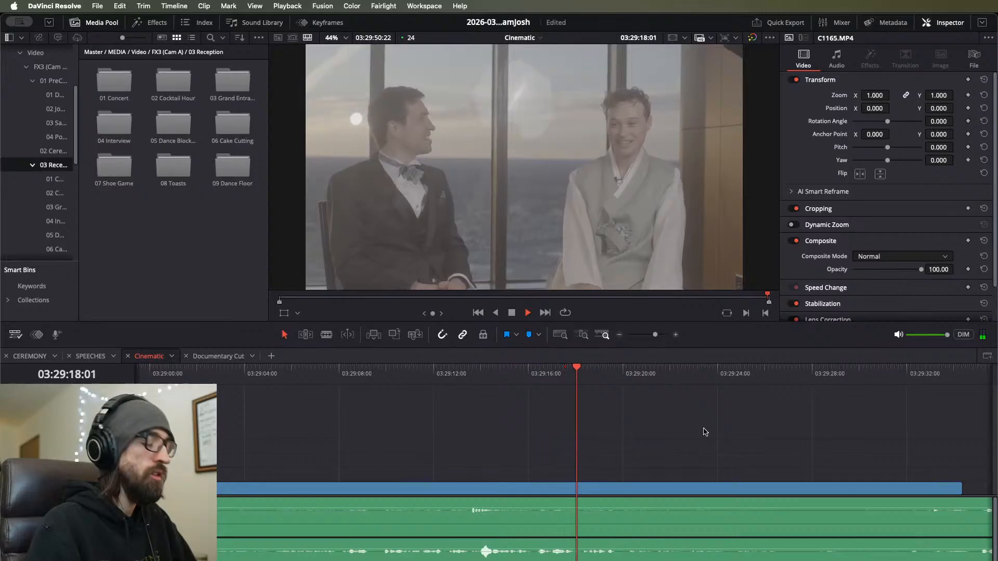
pyautogui.scroll(-4, 702, 431)
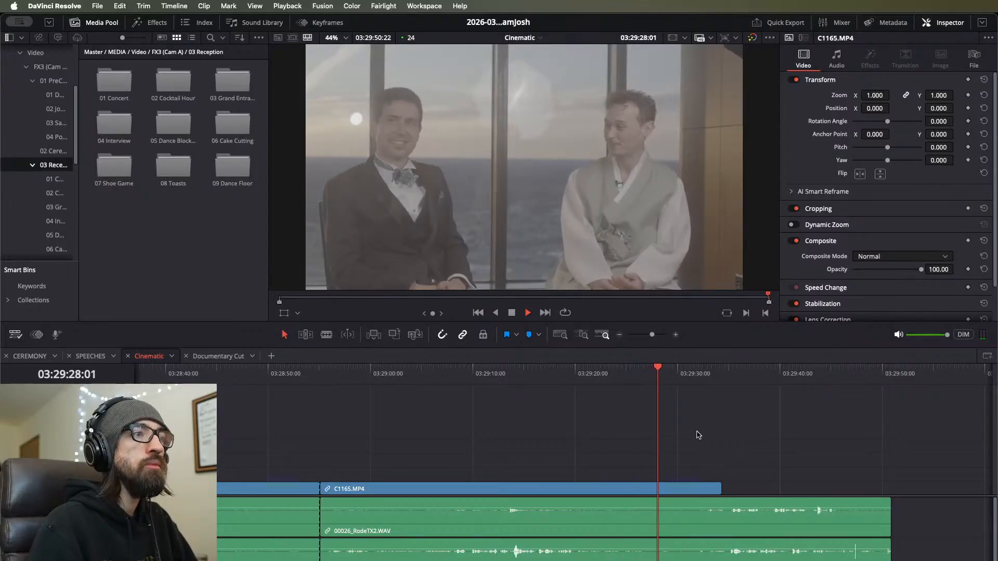
pyautogui.click(690, 368)
pyautogui.moveTo(690, 369)
pyautogui.mouseDown()
pyautogui.moveTo(745, 374)
pyautogui.moveTo(683, 374)
pyautogui.mouseUp()
pyautogui.press('space')
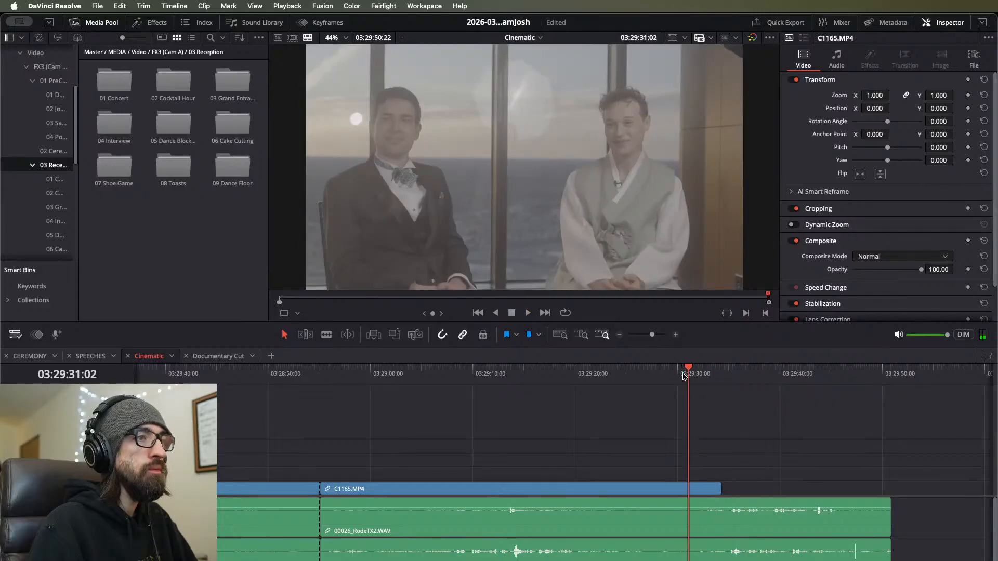
pyautogui.moveTo(697, 454); pyautogui.dragTo(770, 524)
pyautogui.press('Delete')
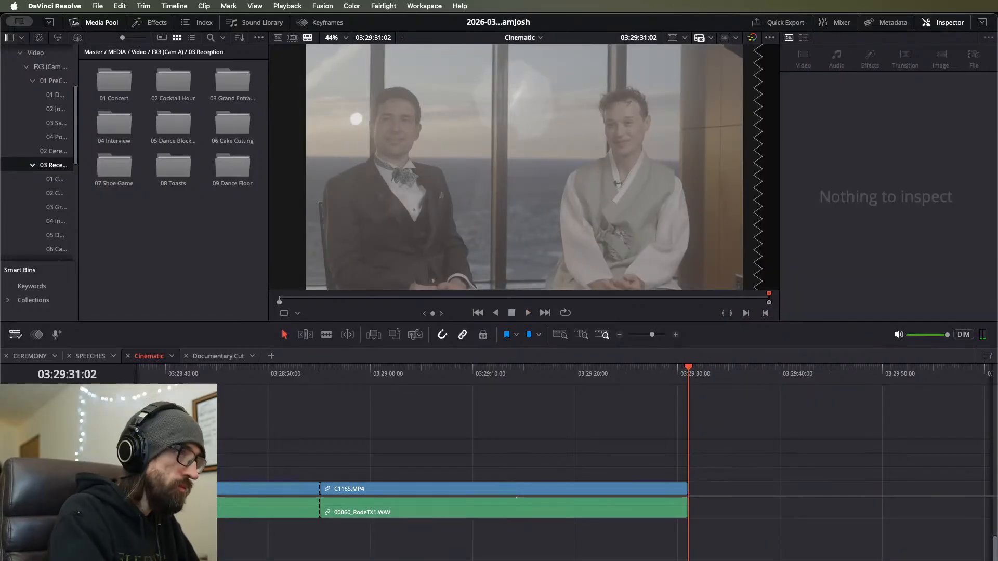
# Step: Survey the whole Cinematic timeline and go to the last ceremony moment at 00:31:54:07
pyautogui.scroll(-10, 506, 560)
pyautogui.scroll(3, 353, 529)
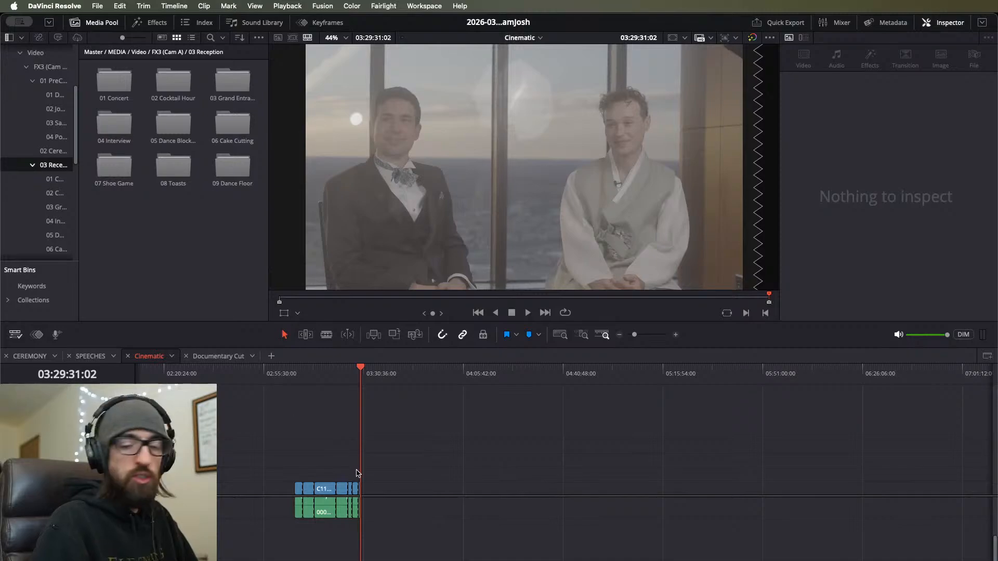
pyautogui.hscroll(-5, 356, 473)
pyautogui.hscroll(6, 533, 493)
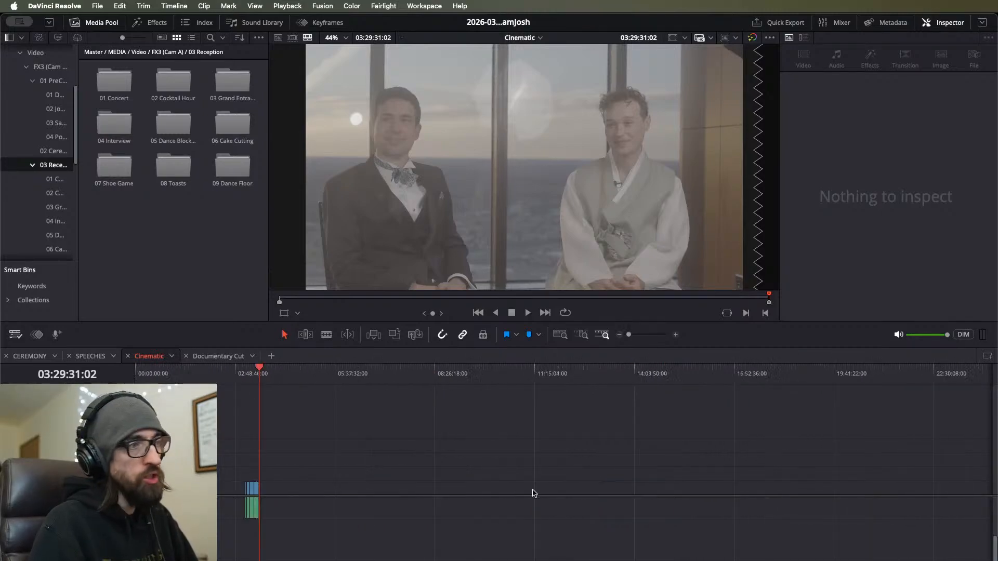
pyautogui.scroll(3, 512, 486)
pyautogui.hscroll(-12, 326, 450)
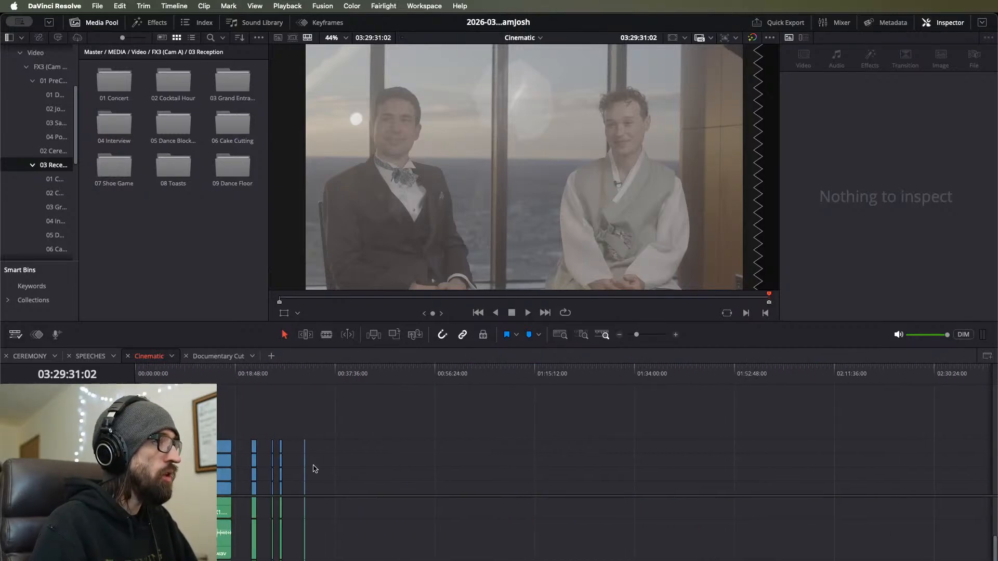
pyautogui.click(305, 374)
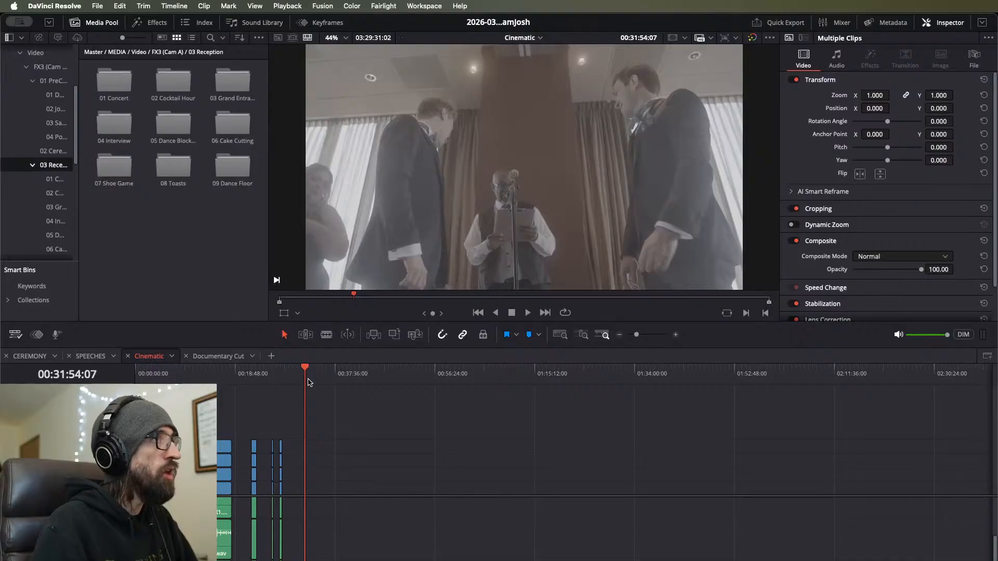
# Step: Go to the start of the interview at 03:06:33:06 and examine its cut sections and audio tracks
pyautogui.scroll(5, 388, 474)
pyautogui.scroll(-10, 389, 474)
pyautogui.scroll(3, 389, 474)
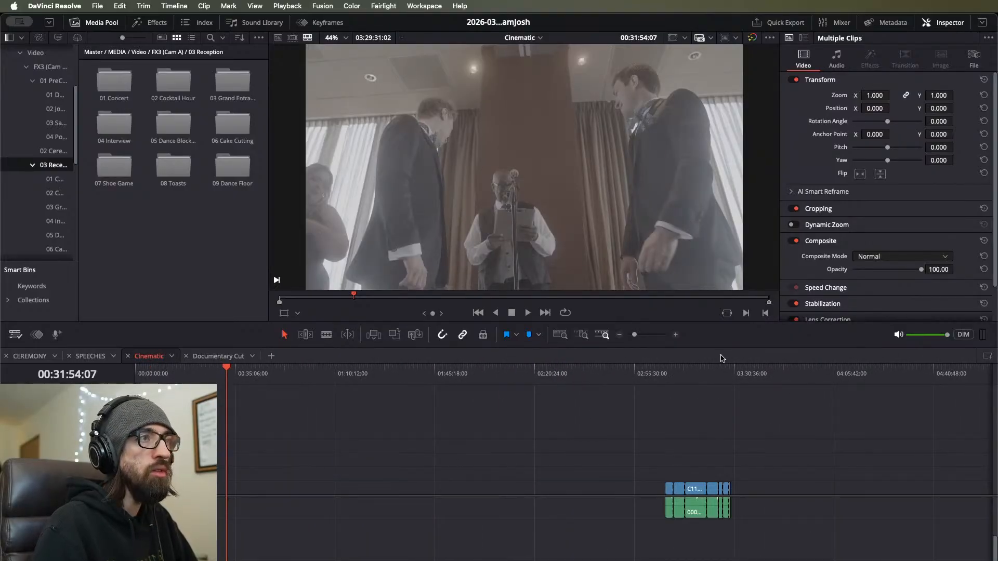
pyautogui.click(666, 373)
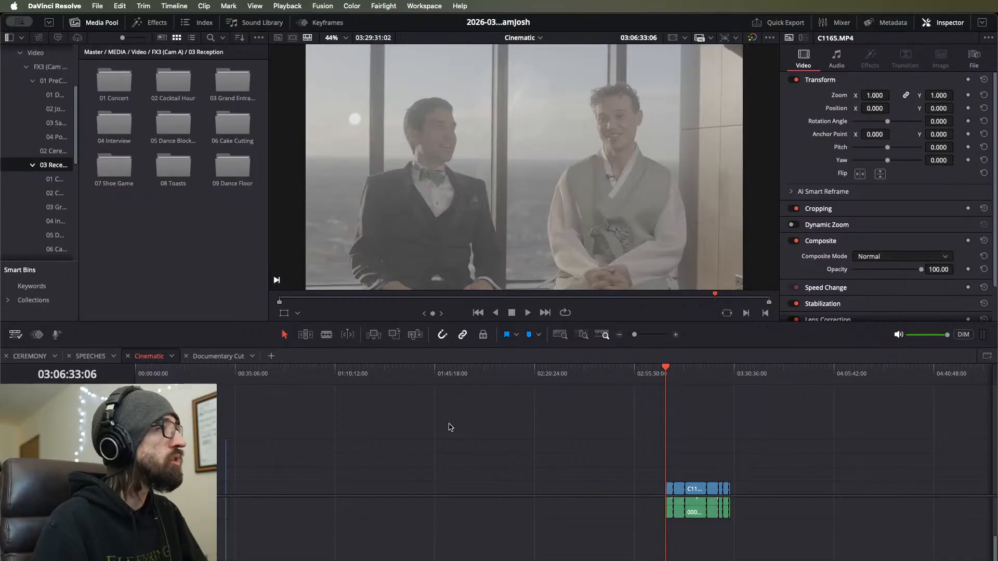
pyautogui.scroll(2, 481, 512)
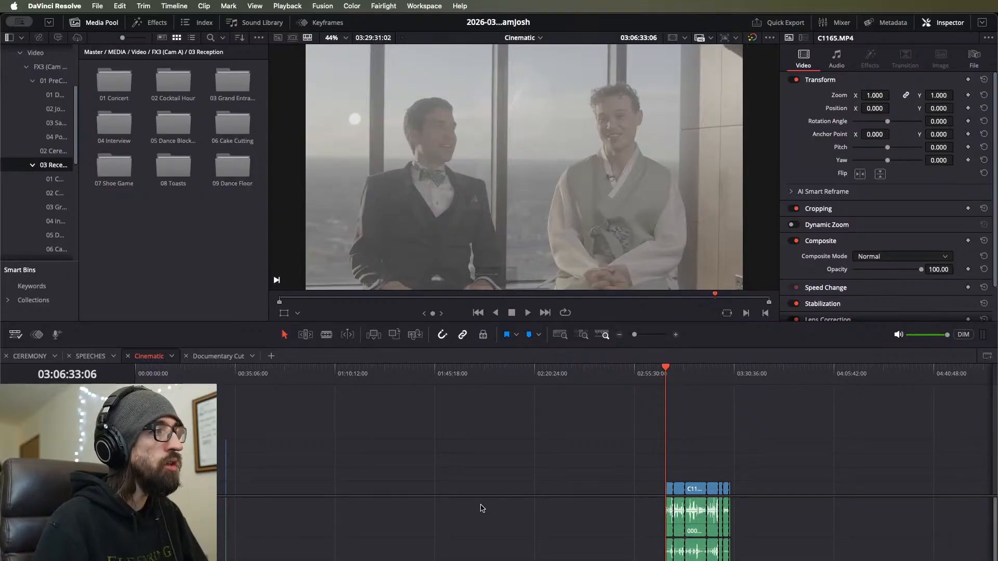
pyautogui.scroll(-2, 482, 508)
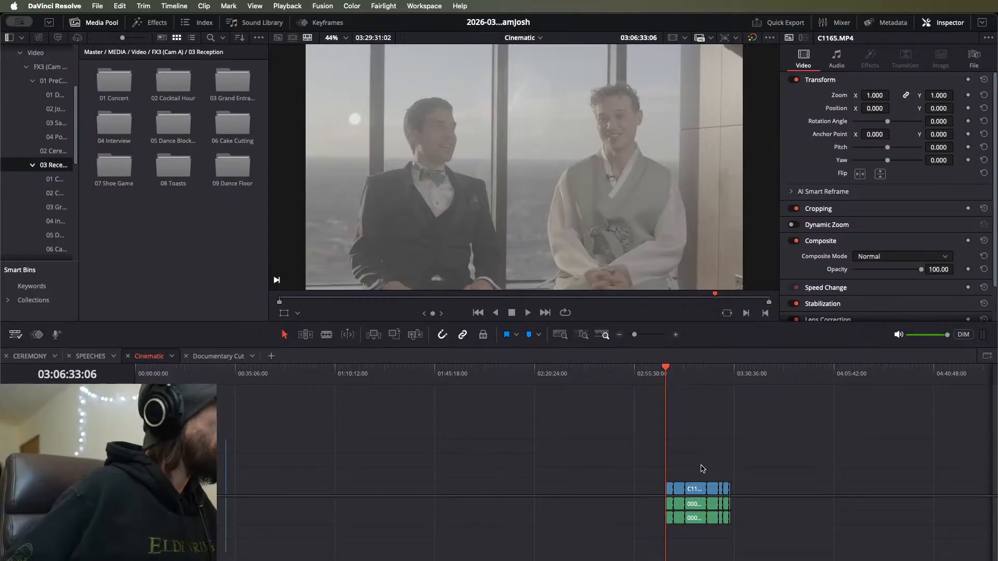
# Step: Review the ceremony clips around 00:31:54:07 and 00:19:05:19, and open the Cam A reception's 01 Concert bin
pyautogui.click(143, 283)
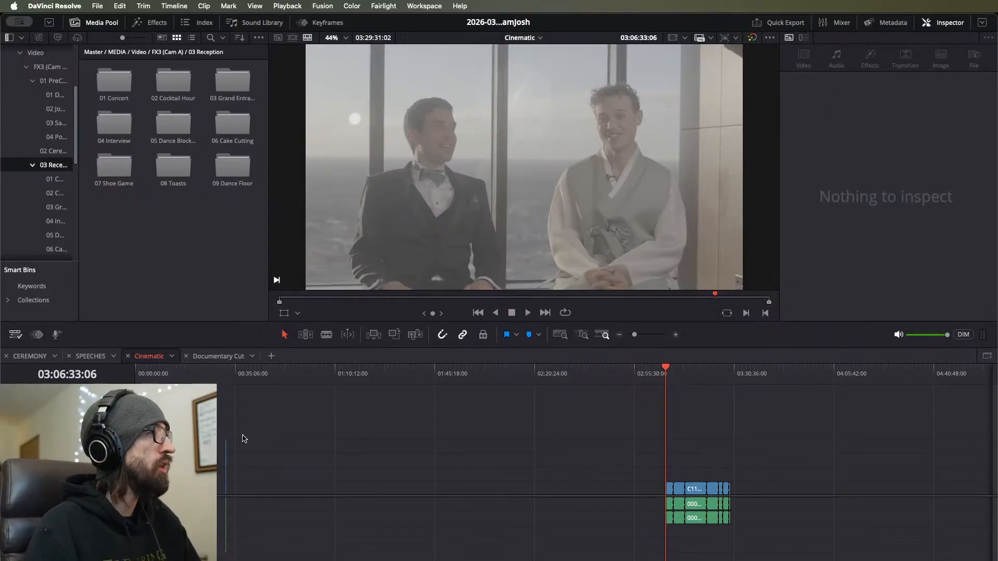
pyautogui.click(225, 388)
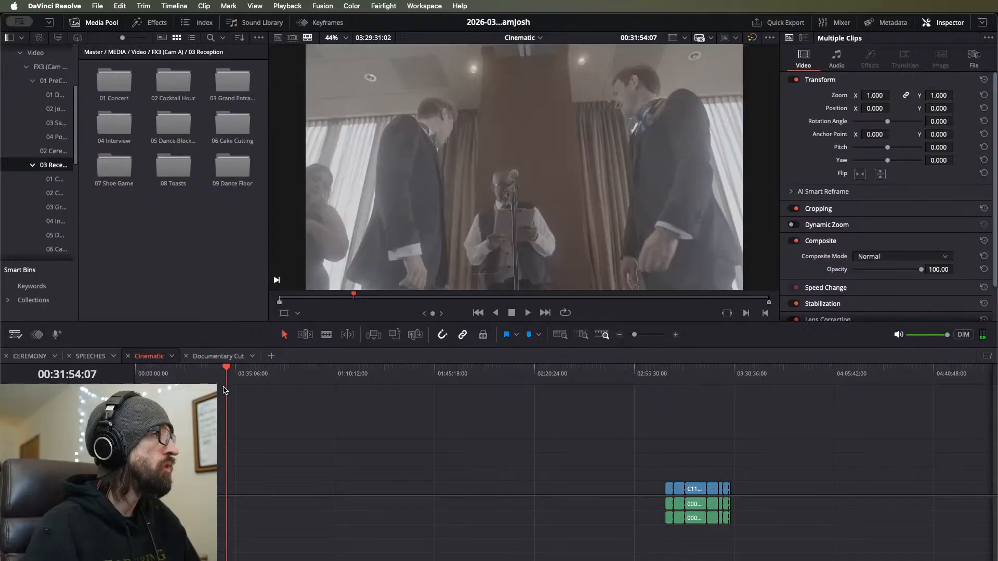
pyautogui.press('super+equal')
pyautogui.press('super+equal')
pyautogui.press('super+equal')
pyautogui.press('super+equal')
pyautogui.press('super+equal')
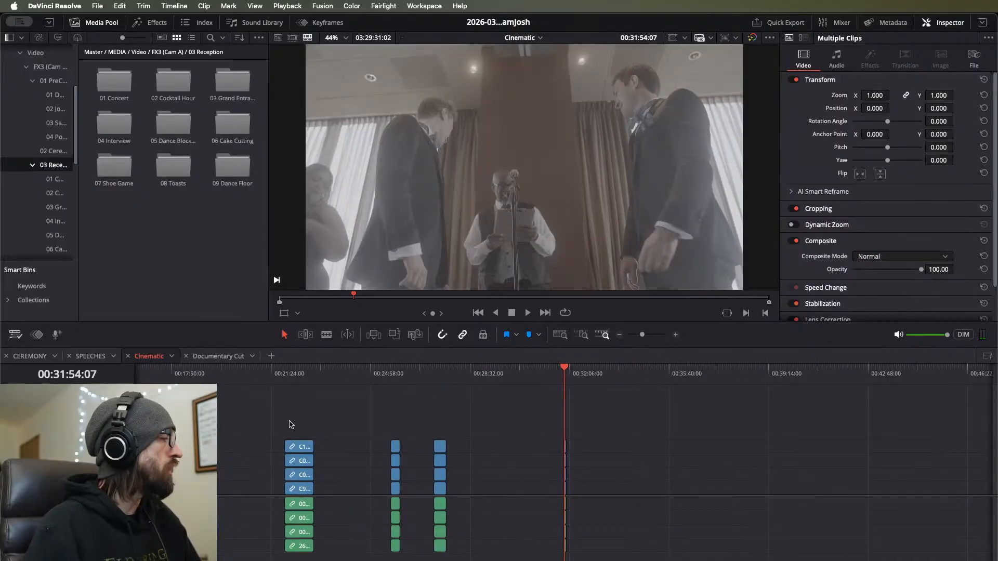
pyautogui.hscroll(-10, 291, 425)
pyautogui.hscroll(8, 504, 432)
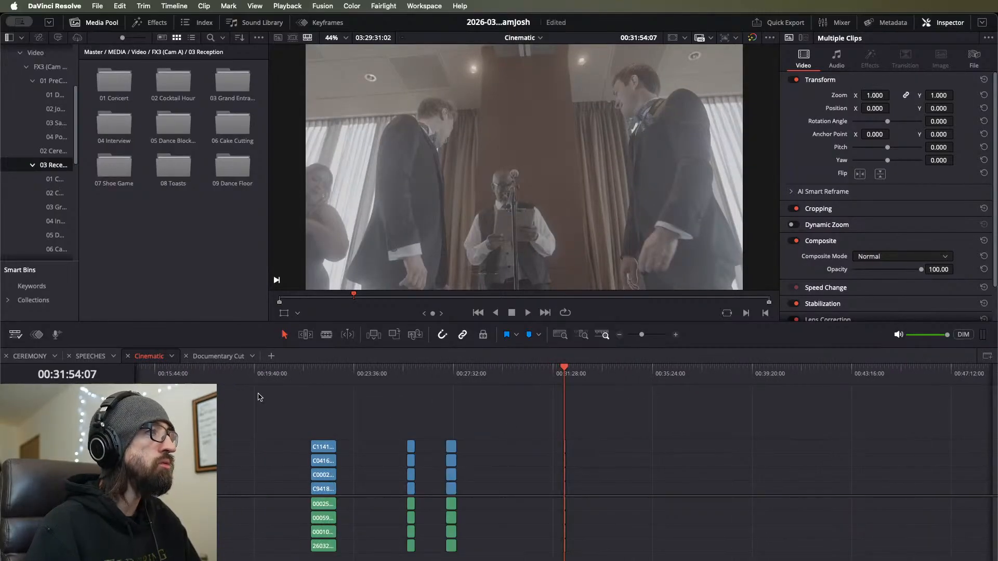
pyautogui.hscroll(-8, 260, 398)
pyautogui.click(619, 375)
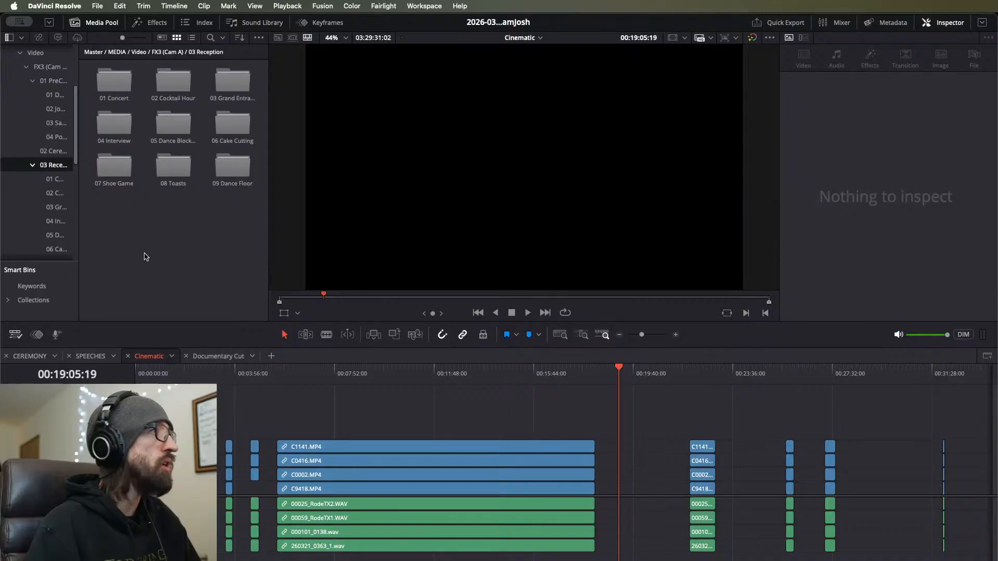
pyautogui.click(56, 177)
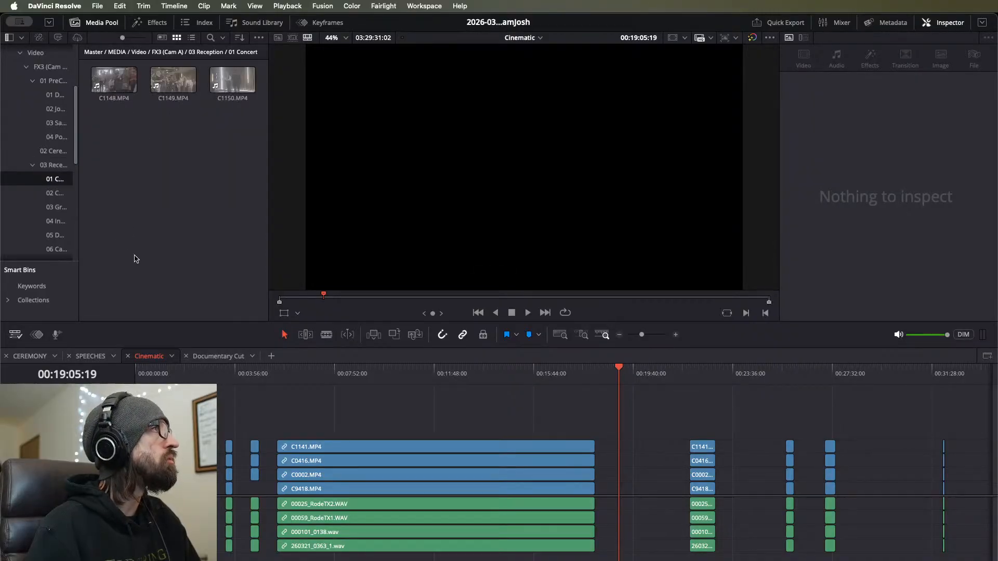
pyautogui.scroll(-5, 279, 403)
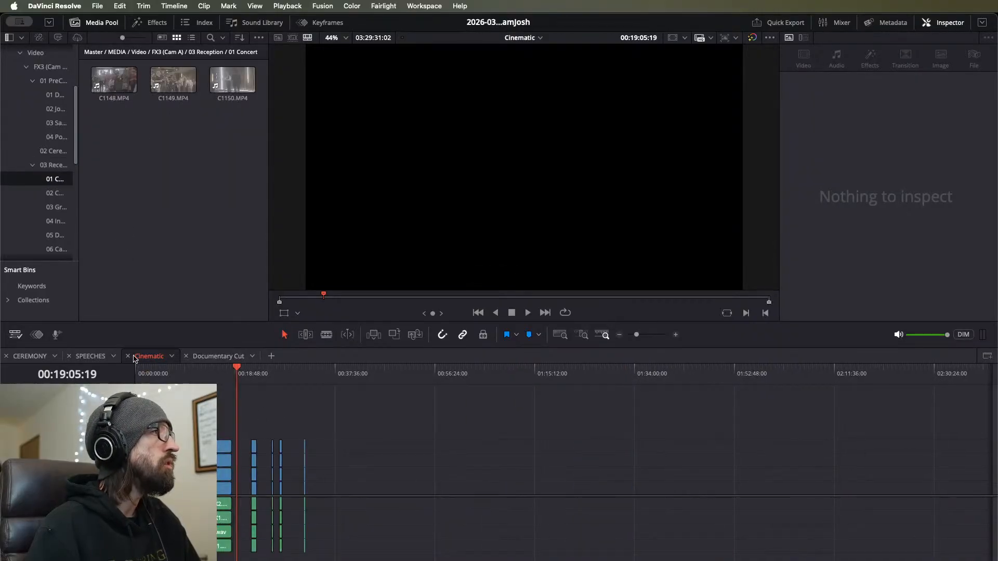
# Step: Switch to the SPEECHES timeline and play the couple's dance from about 00:06:10
pyautogui.click(90, 356)
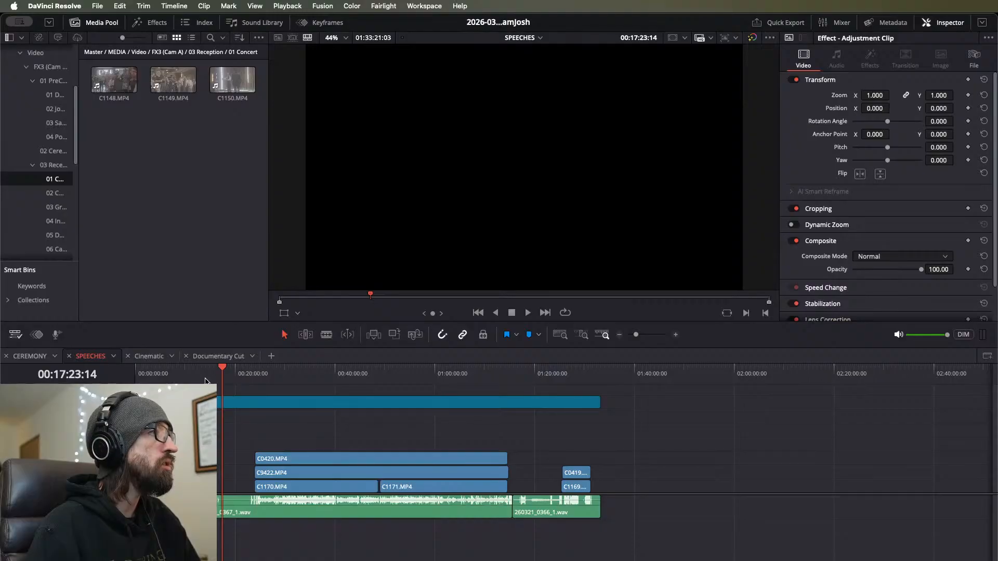
pyautogui.click(166, 380)
pyautogui.press('space')
pyautogui.scroll(8, 363, 439)
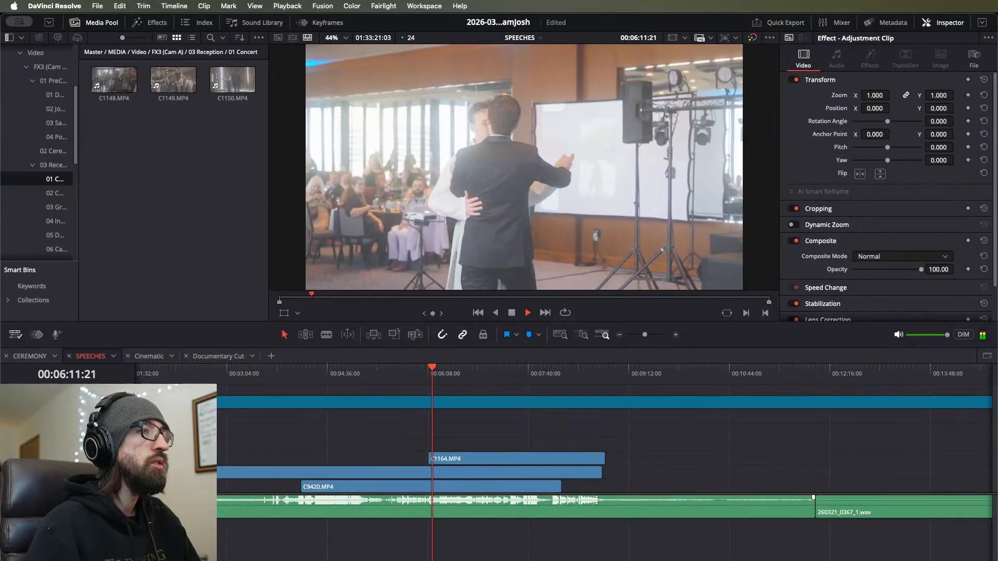
# Step: Normalize the audio levels of the 260321_0365_1.wav clip under the couple's dance
pyautogui.moveTo(606, 501); pyautogui.dragTo(569, 509)
pyautogui.rightClick(569, 509)
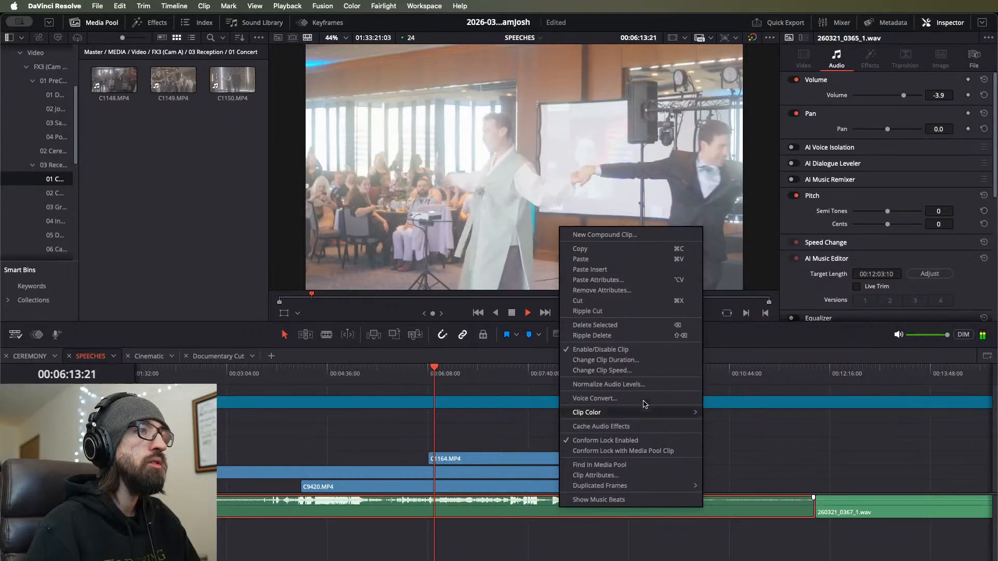
pyautogui.click(629, 387)
pyautogui.click(554, 477)
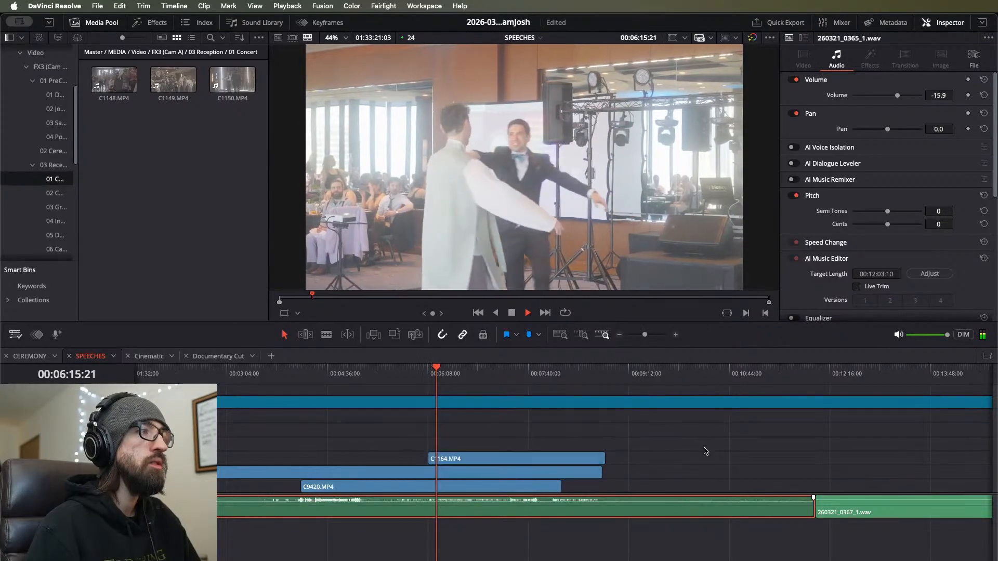
pyautogui.scroll(-5, 704, 452)
pyautogui.click(527, 423)
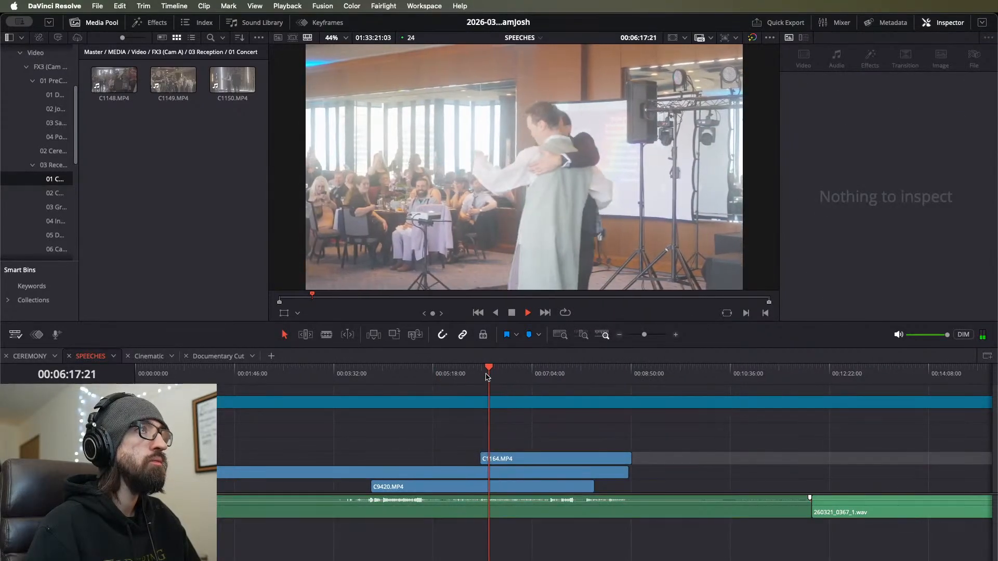
# Step: Preview the entrance and dance between about 00:05:04 and 00:06:18, switching off the middle camera track to see the lowest angle
pyautogui.click(427, 373)
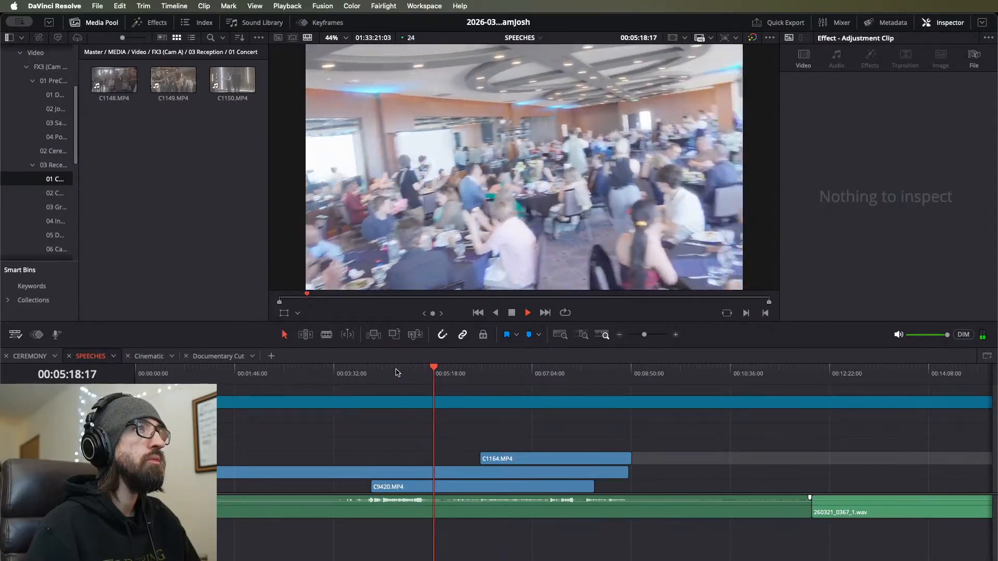
pyautogui.moveTo(397, 372); pyautogui.dragTo(492, 372)
pyautogui.click(420, 373)
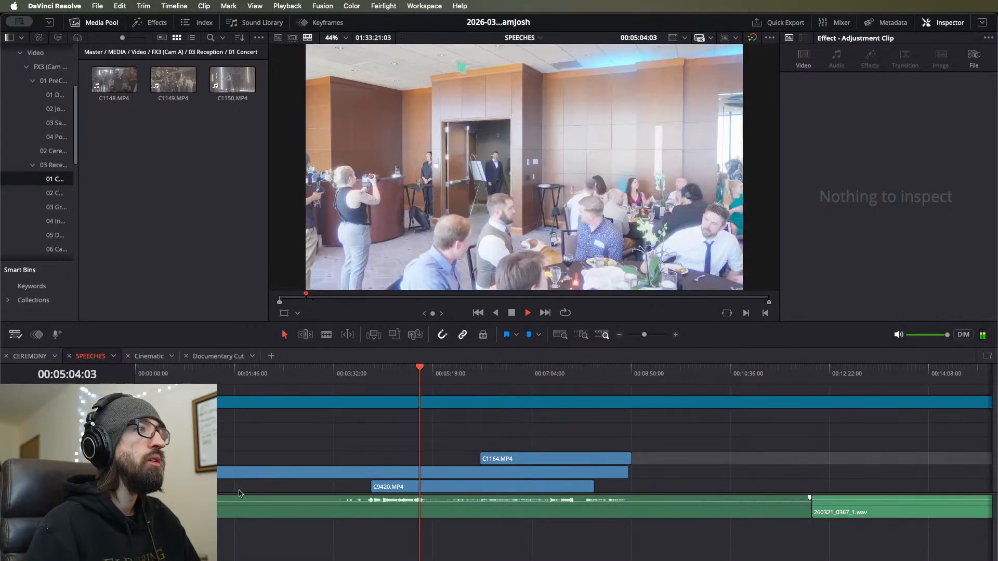
pyautogui.click(68, 472)
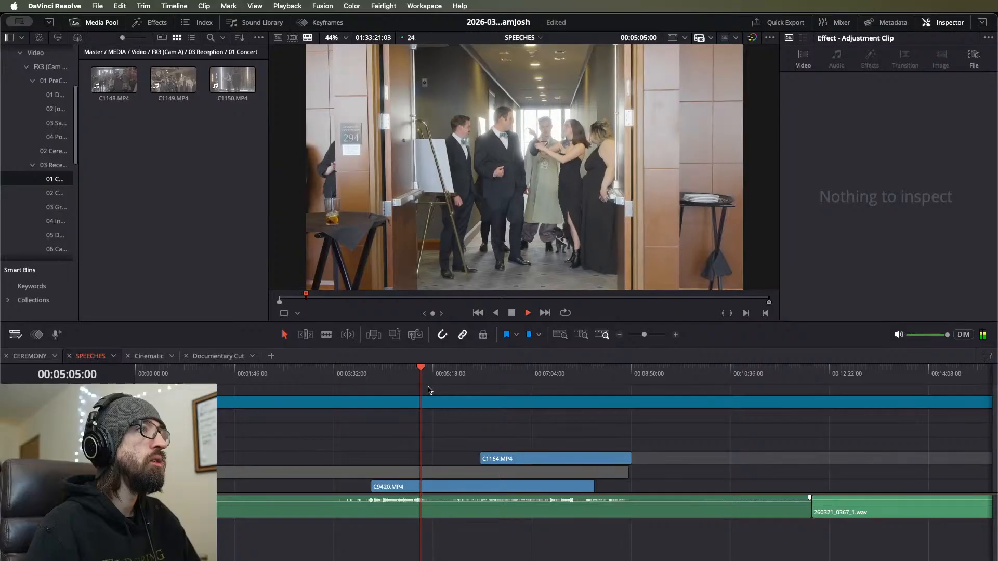
pyautogui.moveTo(437, 376); pyautogui.dragTo(453, 376)
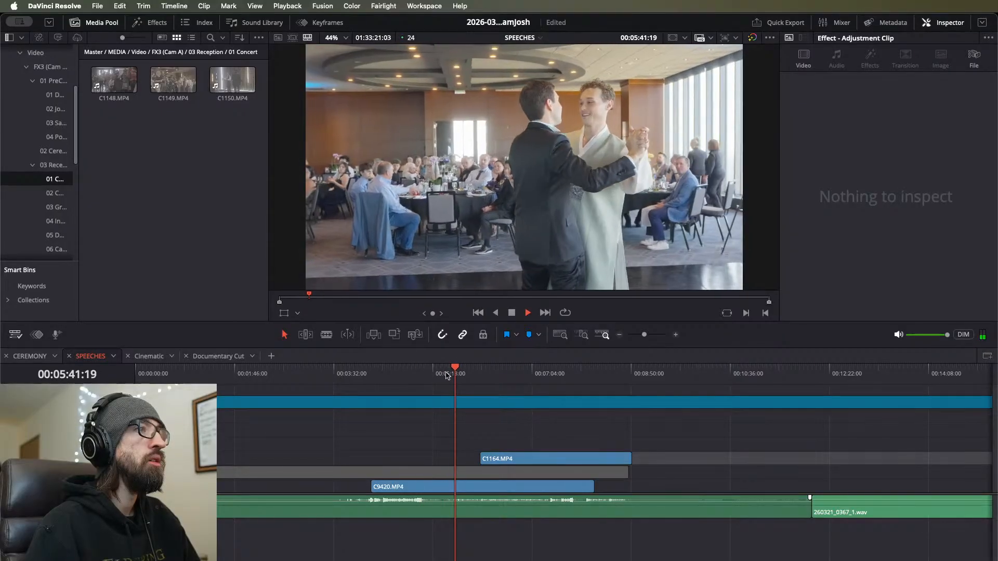
pyautogui.click(487, 377)
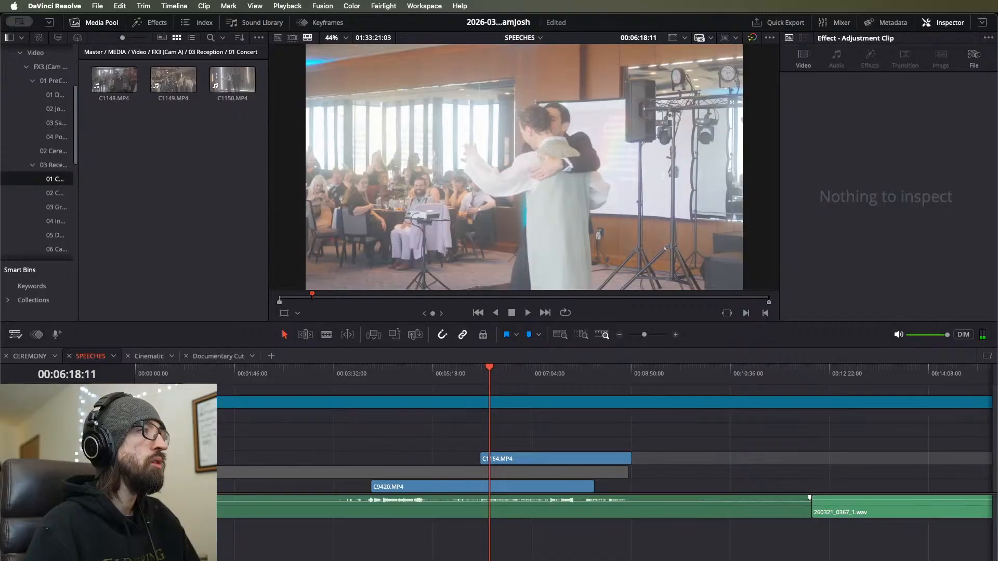
# Step: Re-enable the middle camera track, disable the C1164.MP4 track, and preview the wide dance angle up to about 00:07:04
pyautogui.click(68, 472)
pyautogui.click(67, 458)
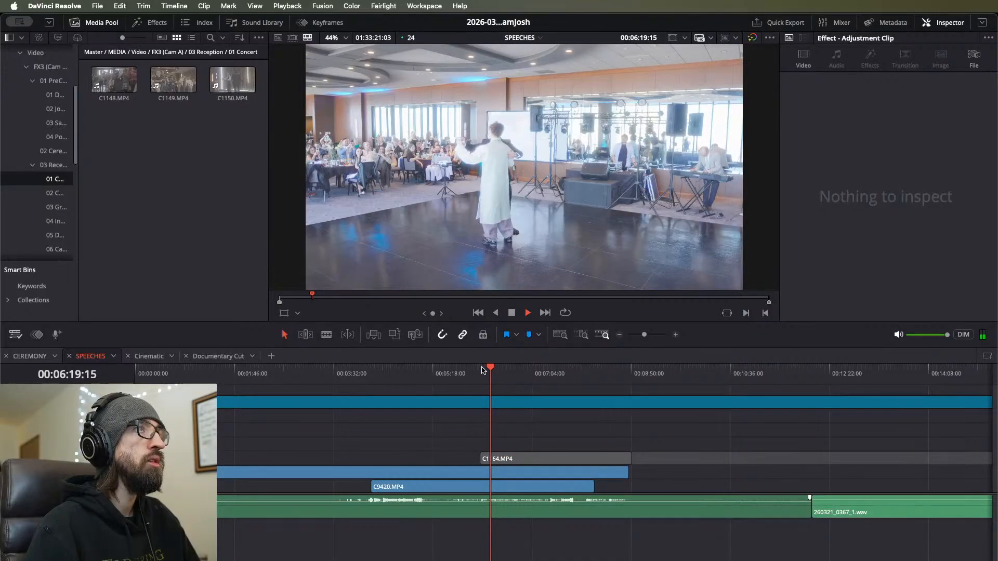
pyautogui.moveTo(483, 370); pyautogui.dragTo(532, 372)
pyautogui.press('super+minus')
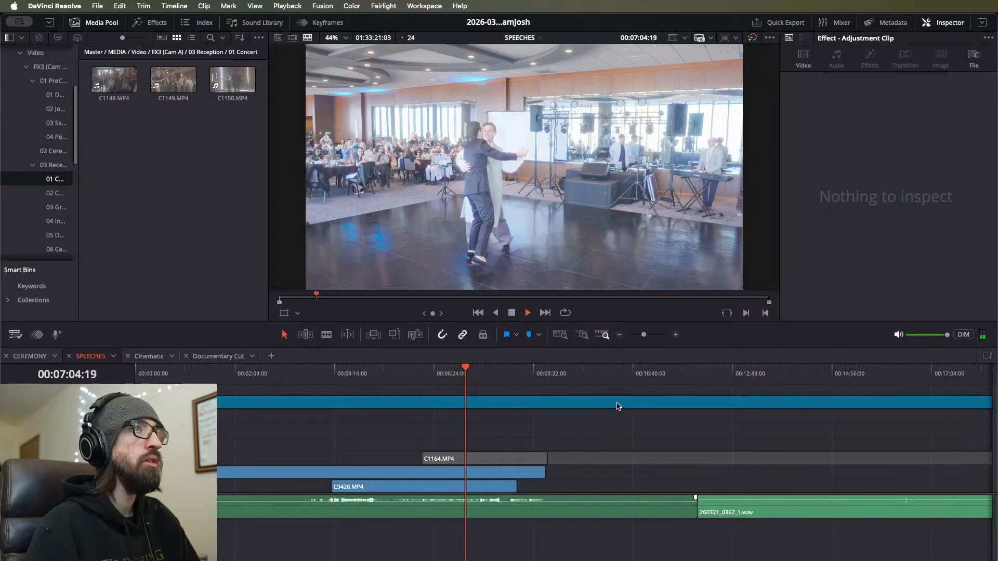
# Step: Check the section after the dance around 00:12:04 and return to the dance at about 00:07:13
pyautogui.click(699, 374)
pyautogui.press('super+minus')
pyautogui.press('super+minus')
pyautogui.press('super+minus')
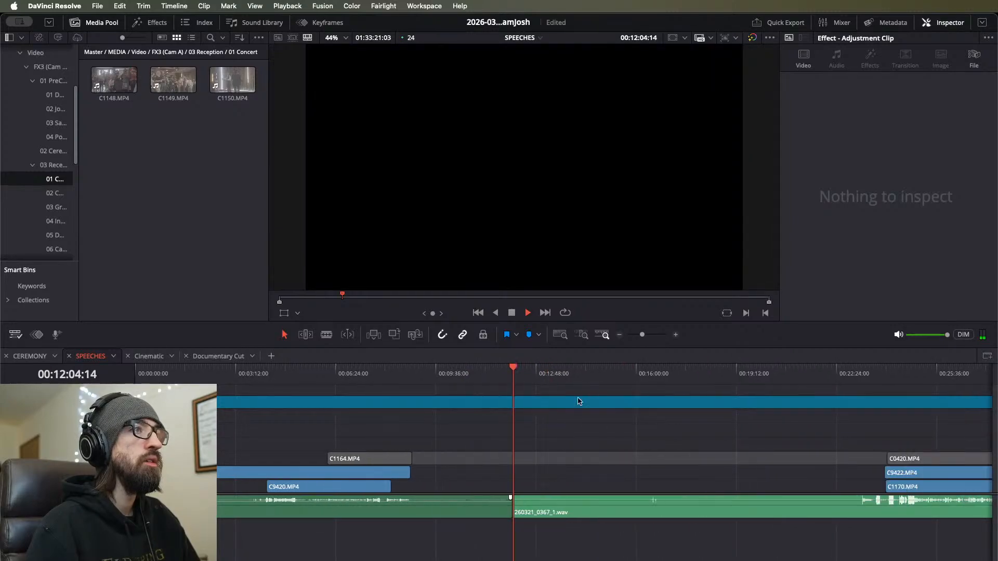
pyautogui.press('super+equal')
pyautogui.press('super+equal')
pyautogui.press('super+equal')
pyautogui.click(251, 374)
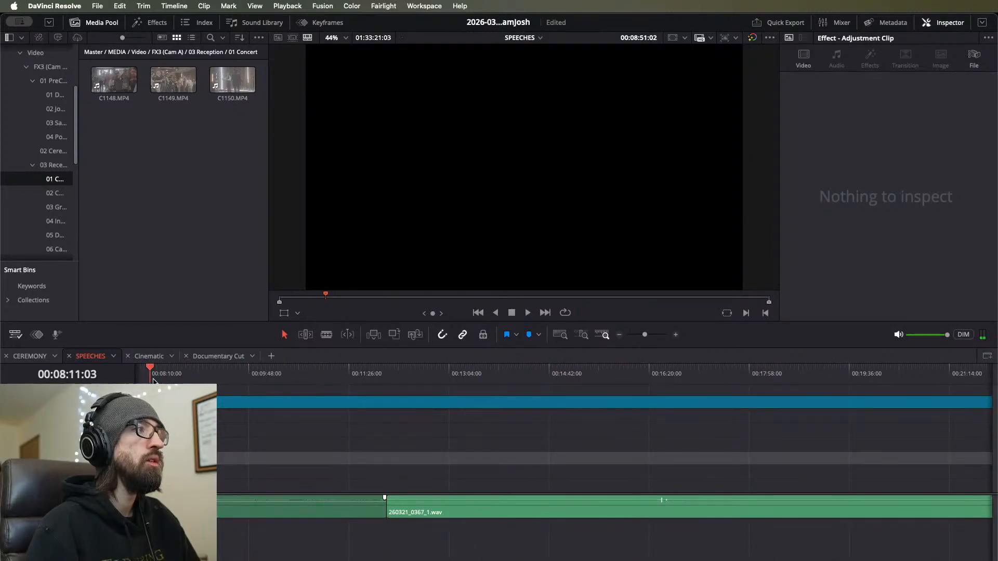
pyautogui.press('space')
pyautogui.hscroll(-5, 334, 384)
pyautogui.click(334, 383)
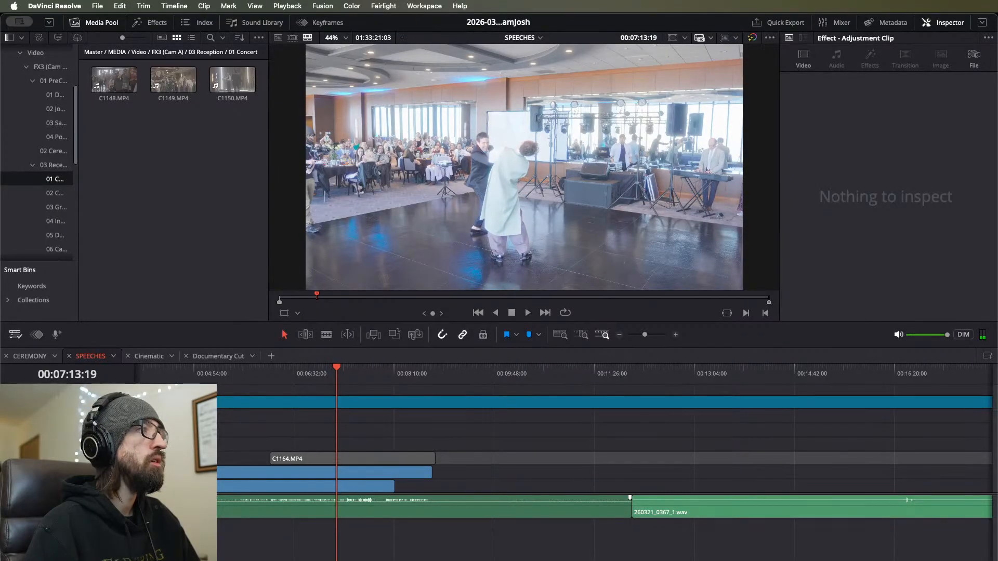
# Step: Compare the camera angles of the dance from 00:07:13, then view only the lowest video track around 00:06:34
pyautogui.press('d')
pyautogui.press('space')
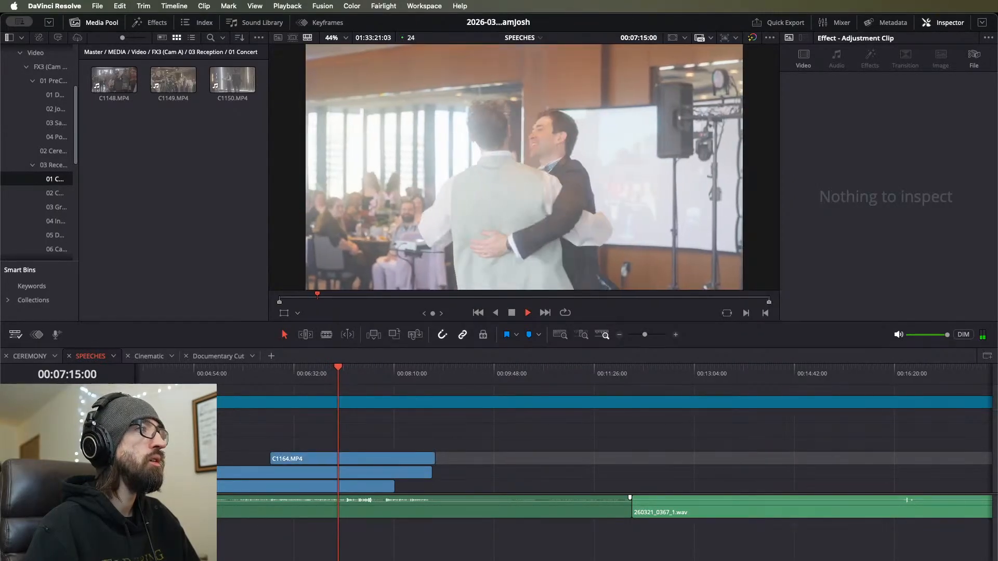
pyautogui.press('d')
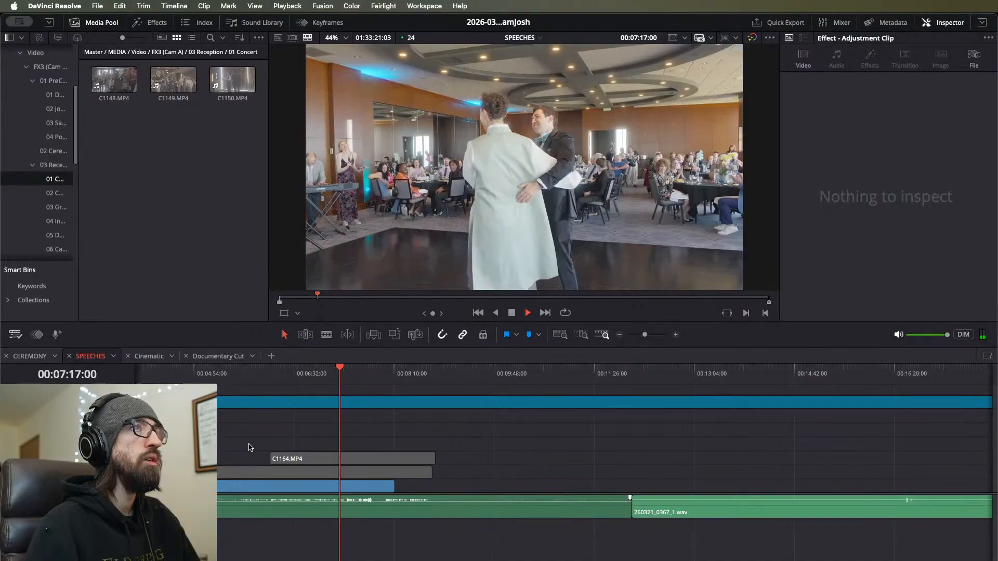
pyautogui.moveTo(278, 371); pyautogui.dragTo(293, 370)
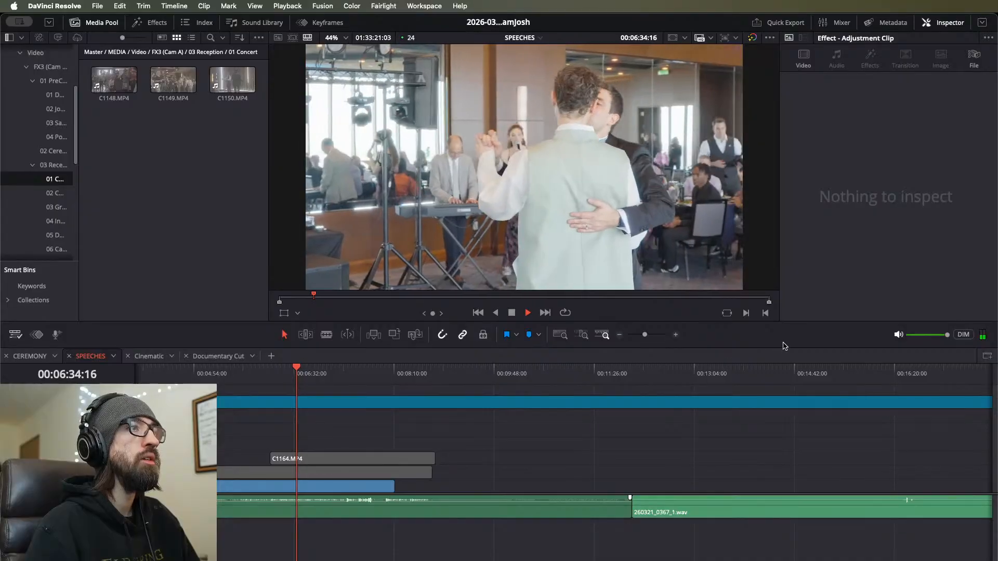
# Step: Go to the speech at 00:25:03 and normalize 260321_0367_1.wav to -6.0 dBFS in Sample Peak Program mode
pyautogui.click(710, 374)
pyautogui.scroll(-5, 695, 408)
pyautogui.scroll(5, 696, 408)
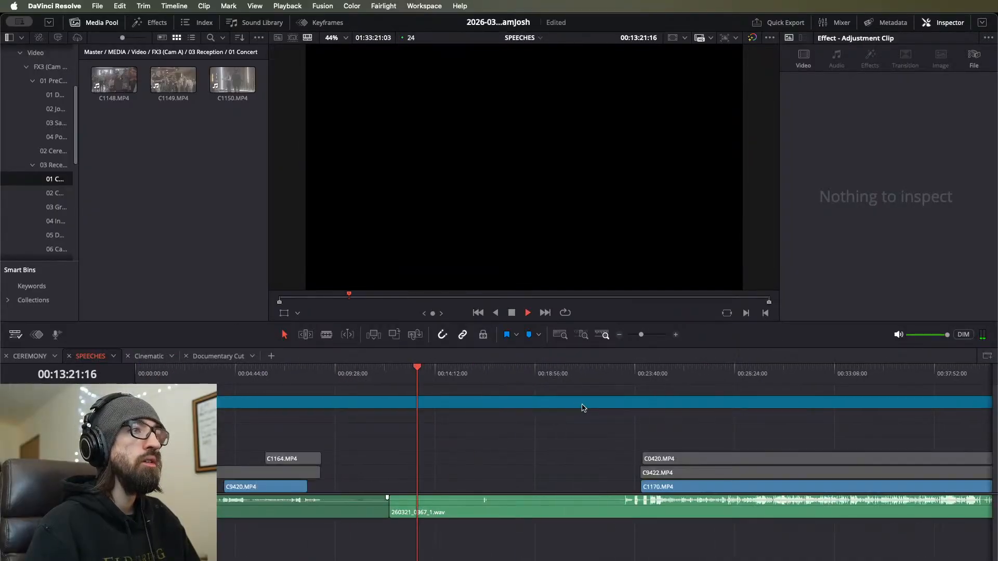
pyautogui.click(664, 374)
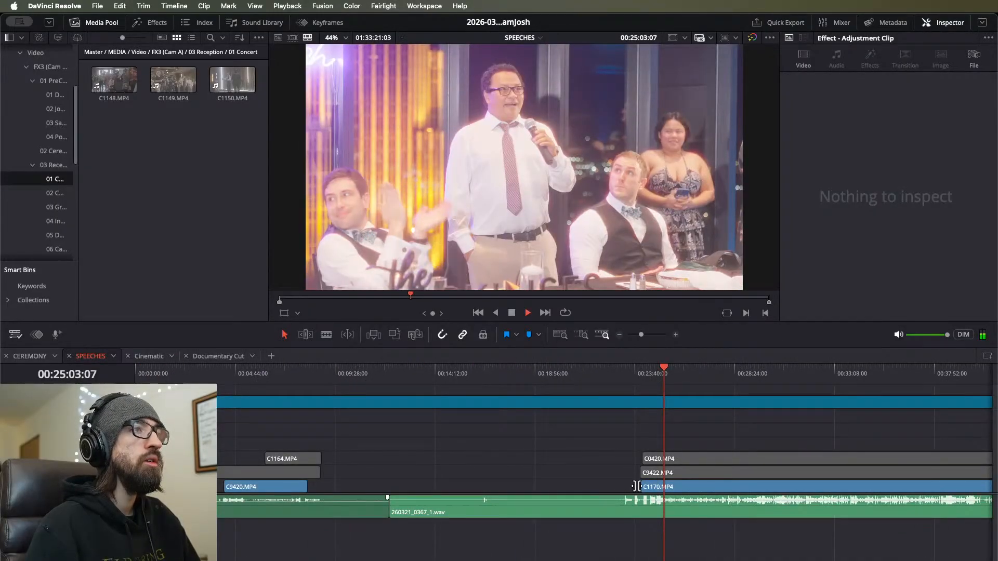
pyautogui.rightClick(677, 506)
pyautogui.click(777, 381)
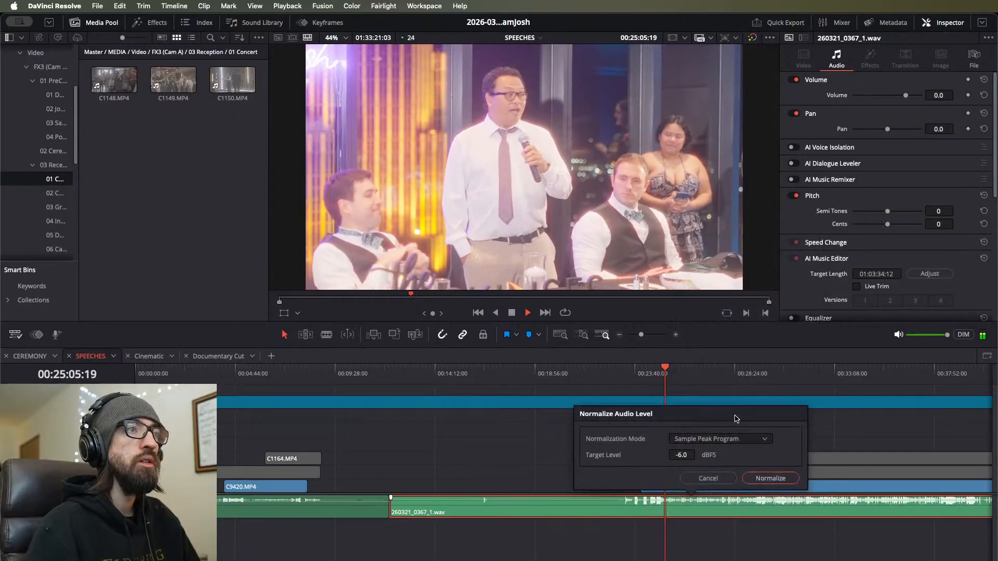
pyautogui.click(763, 477)
pyautogui.click(660, 434)
# Step: Survey the speech clips across the rest of the SPEECHES timeline while the speech at 00:25:07 plays
pyautogui.press('super+minus')
pyautogui.press('super+minus')
pyautogui.press('super+minus')
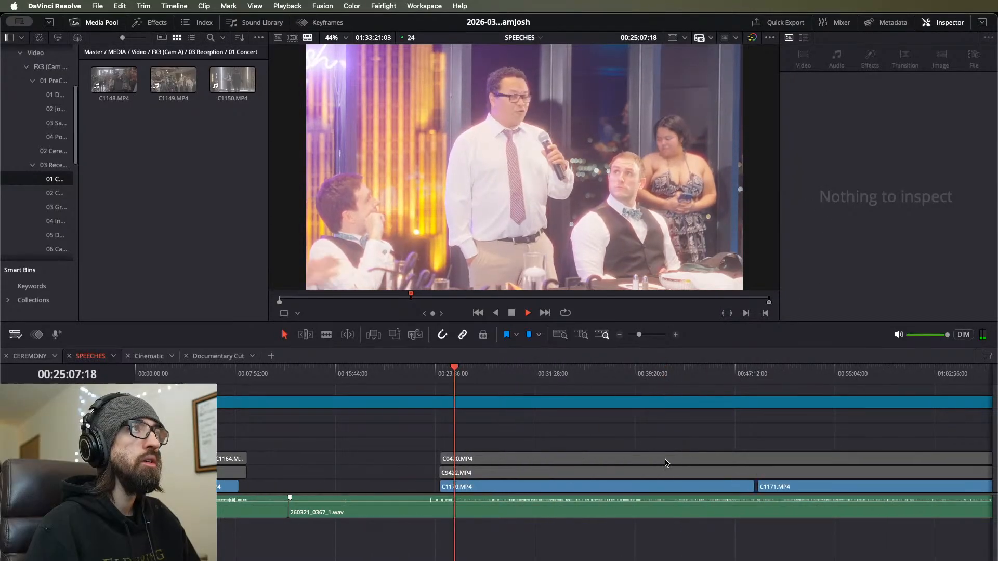
pyautogui.press('super+equal')
pyautogui.press('super+equal')
pyautogui.press('super+equal')
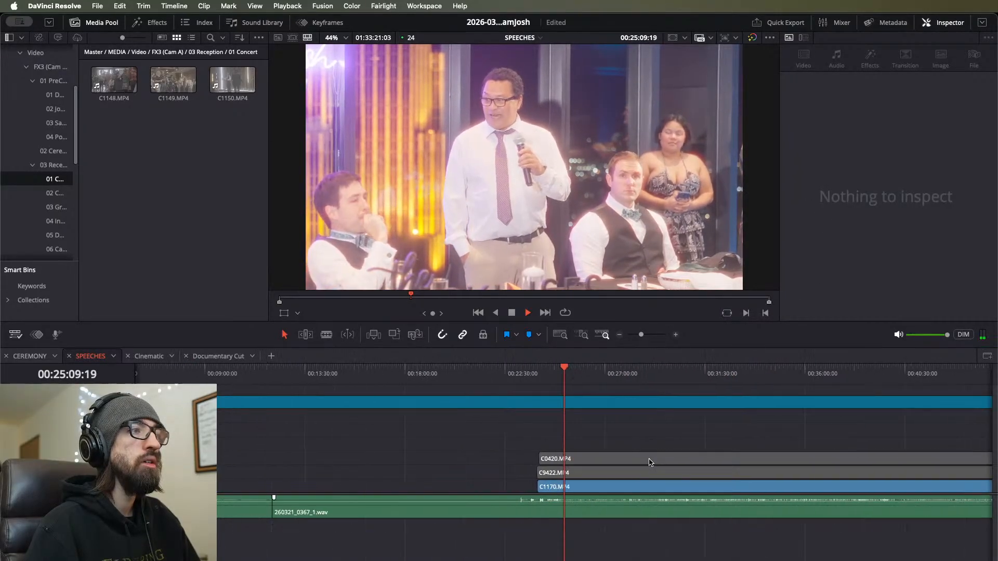
pyautogui.press('super+minus')
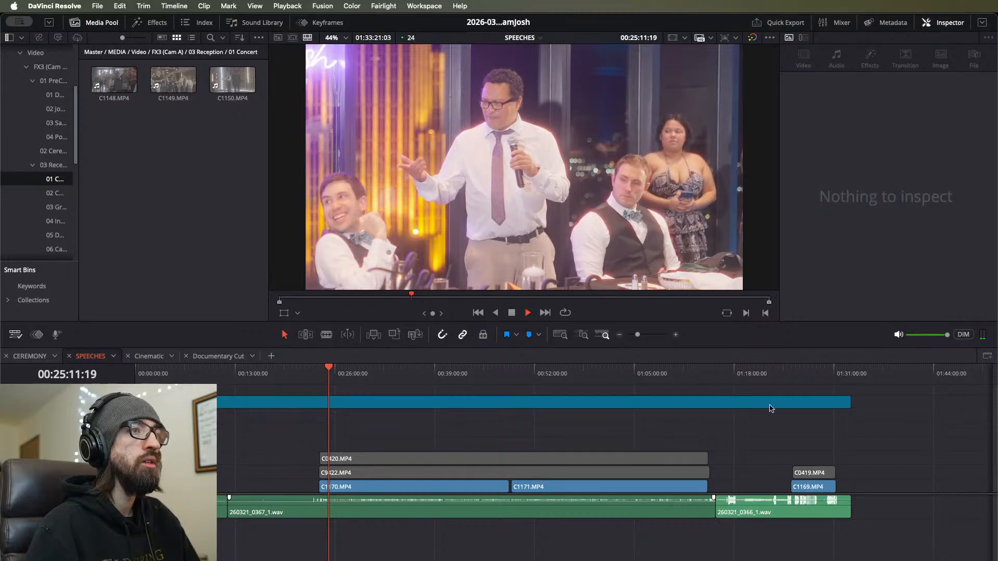
pyautogui.press('super+equal')
pyautogui.press('super+equal')
pyautogui.press('super+equal')
pyautogui.press('super+equal')
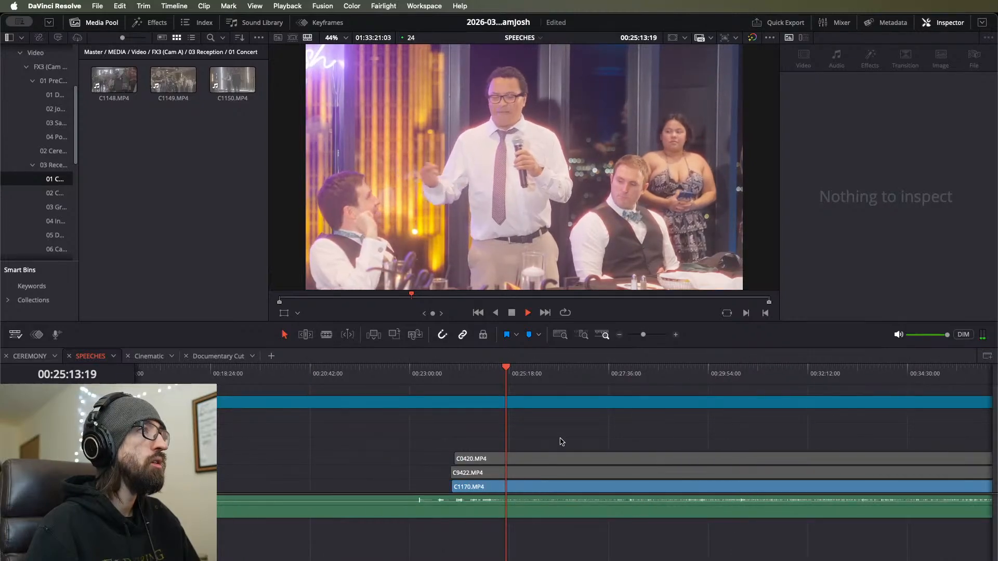
# Step: Disable the Halation node in the adjustment clip's grade on the Color page and return to the SPEECHES timeline
pyautogui.click(240, 405)
pyautogui.hotkey('shift', '6')
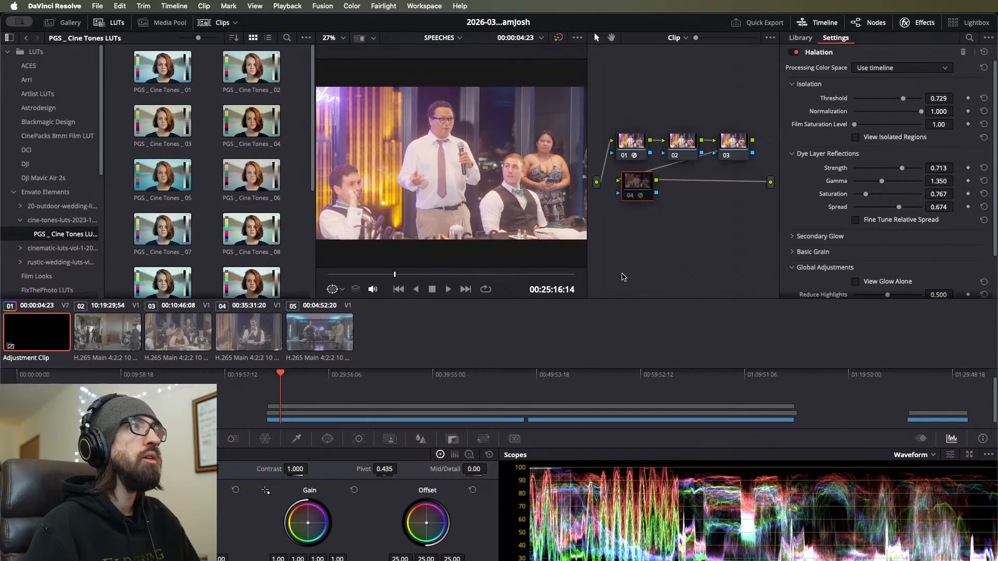
pyautogui.hotkey('shift', '4')
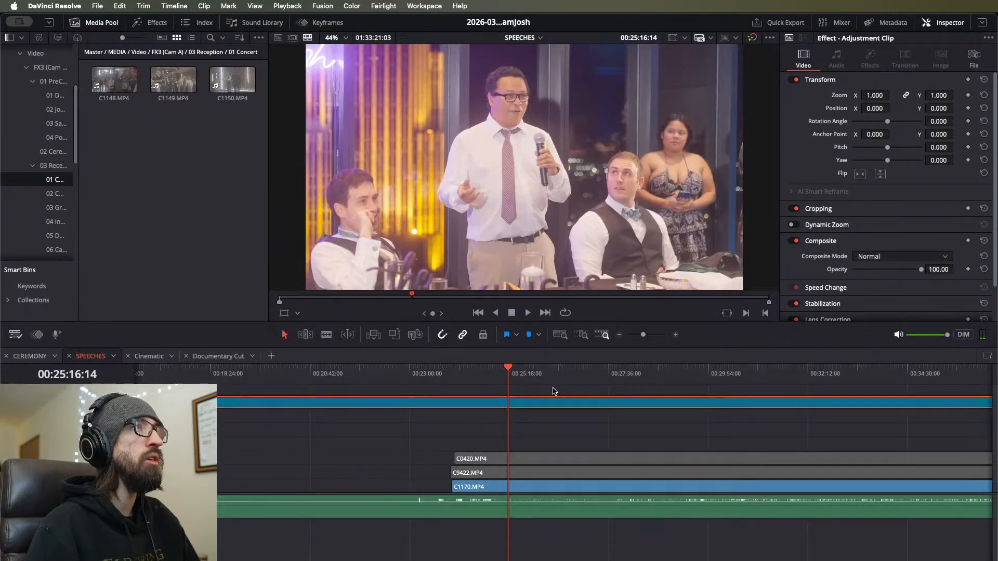
pyautogui.click(558, 431)
# Step: Enable the C9422.MP4 camera track and skim its wide view of the speeches from 00:25:24 to about 00:34:24
pyautogui.press('super+minus')
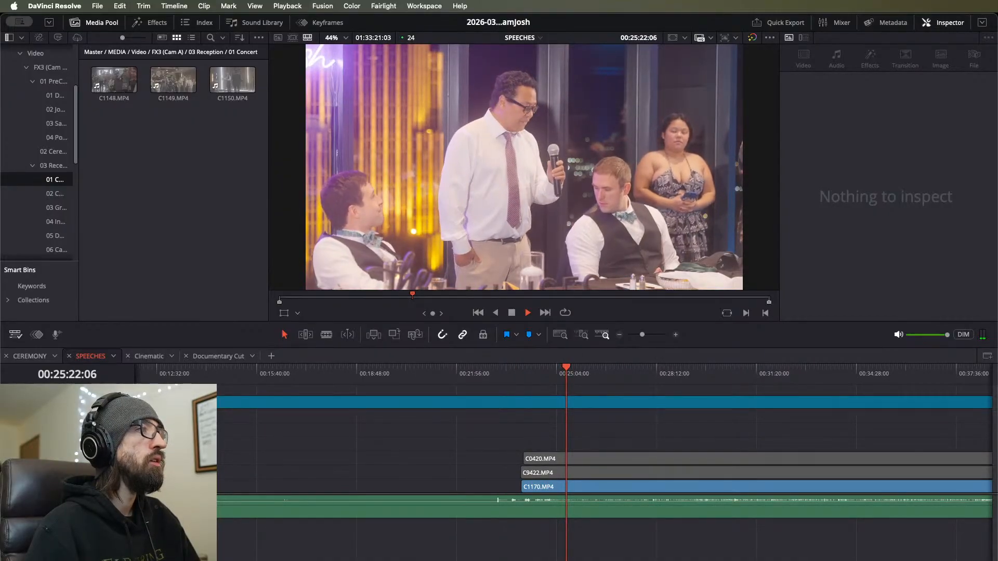
pyautogui.press('d')
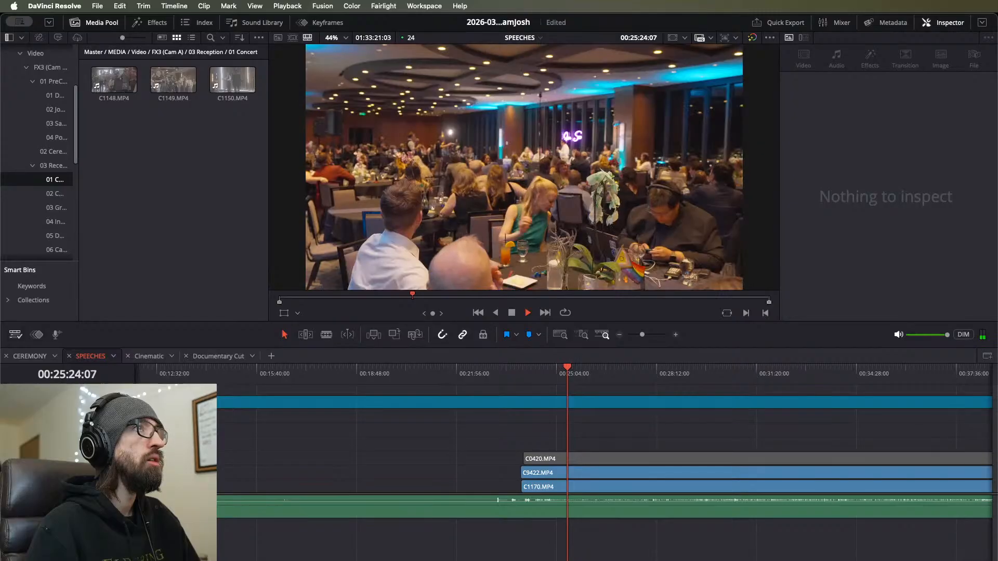
pyautogui.click(579, 402)
pyautogui.click(606, 373)
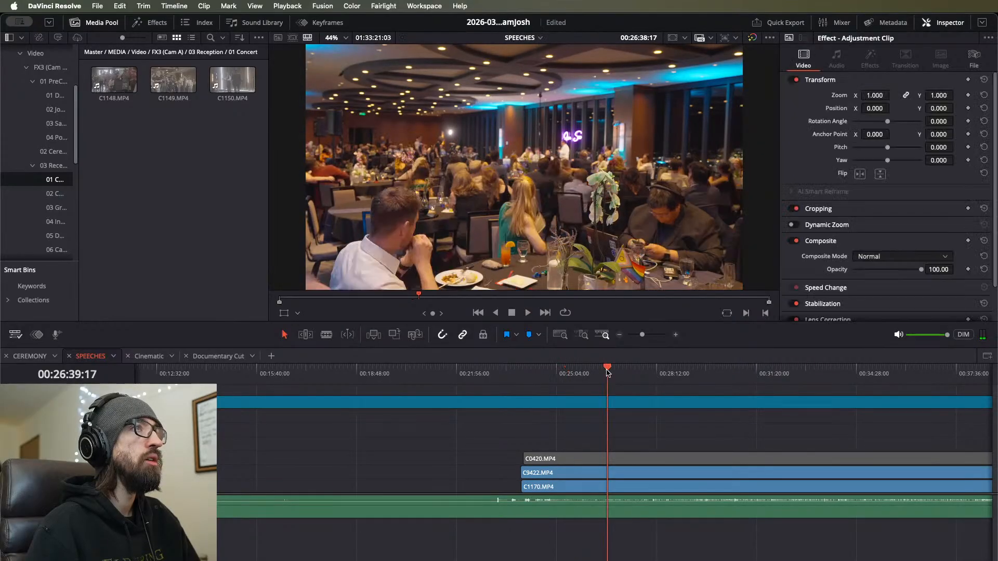
pyautogui.click(648, 373)
pyautogui.click(757, 373)
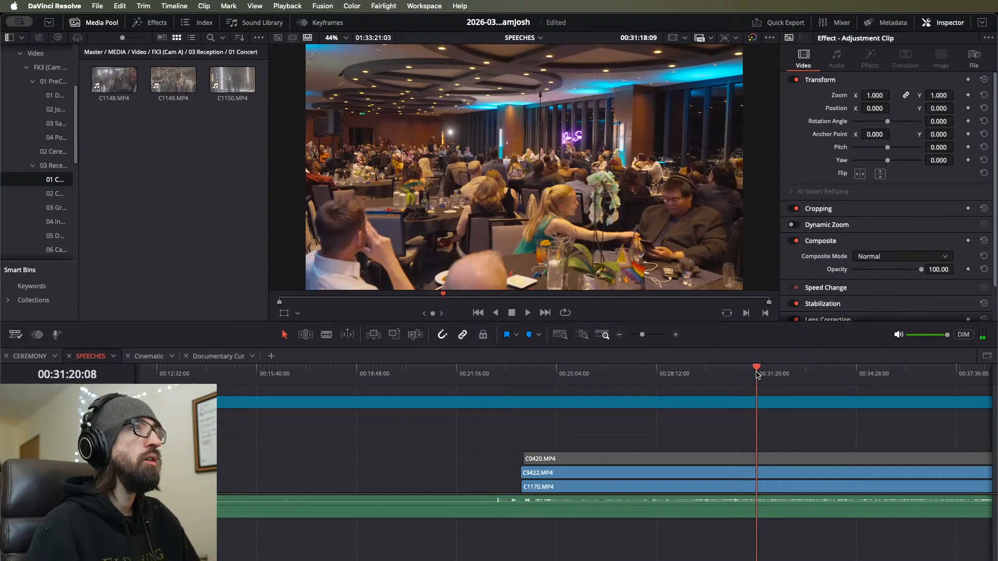
pyautogui.click(793, 372)
pyautogui.click(821, 371)
pyautogui.click(853, 373)
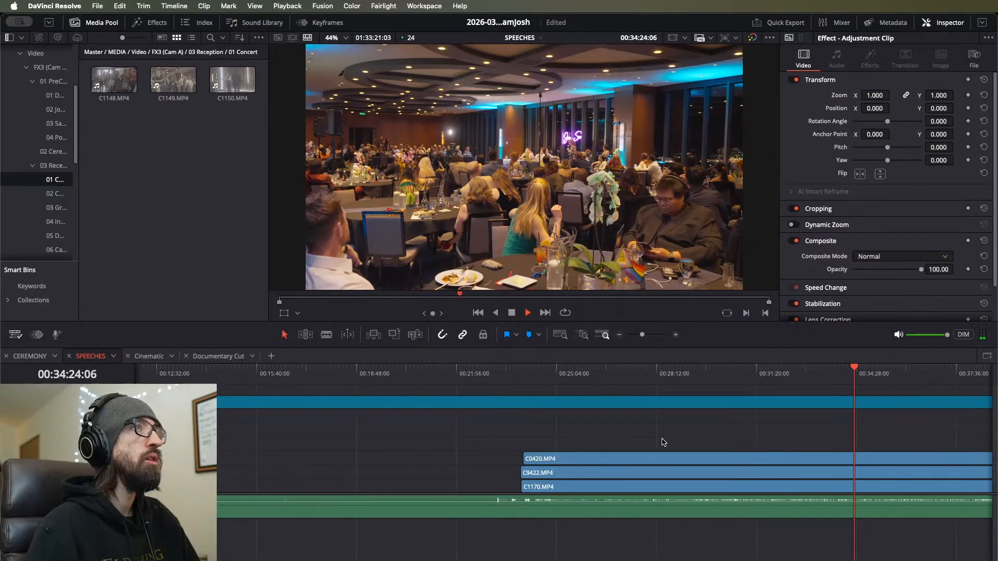
# Step: Return to the speech at about 00:26:48 and disable the C0420.MP4 and C9422.MP4 camera tracks
pyautogui.hscroll(5, 662, 440)
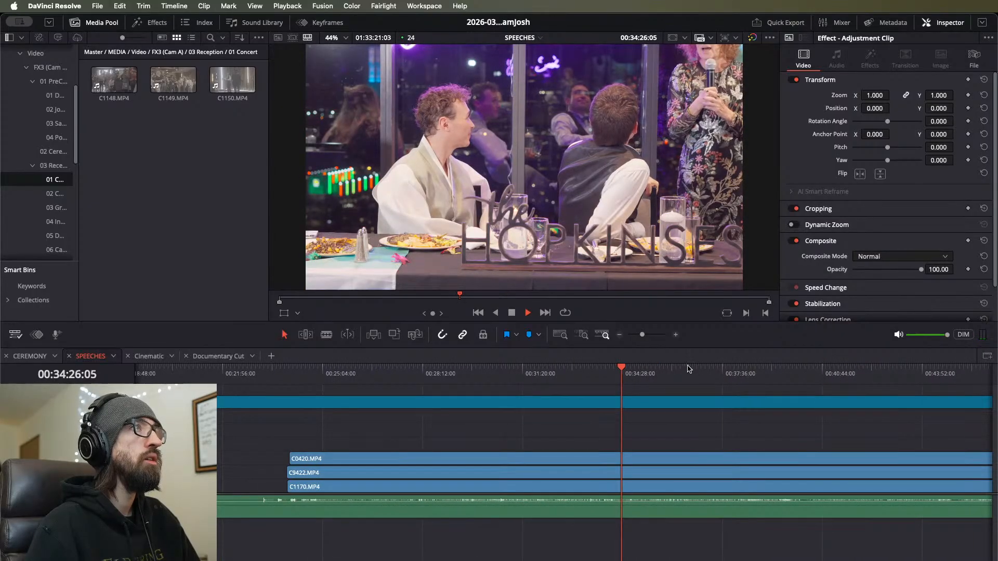
pyautogui.moveTo(515, 367); pyautogui.dragTo(460, 377)
pyautogui.moveTo(436, 378); pyautogui.dragTo(378, 378)
pyautogui.moveTo(67, 459); pyautogui.dragTo(67, 473)
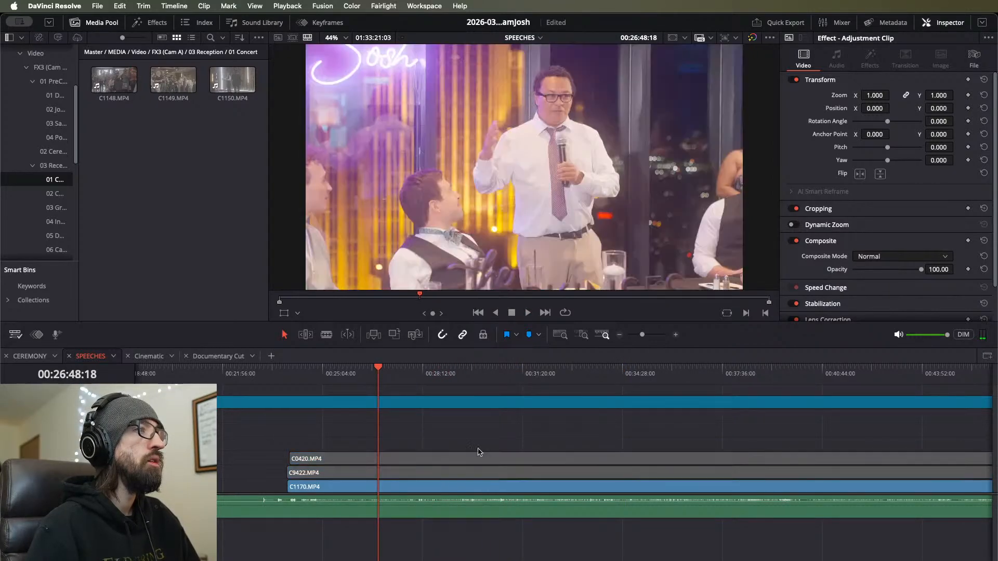
# Step: Split all camera angles and the audio of the speech at about 00:28:00 and go back to its beginning at 00:24:07
pyautogui.scroll(3, 450, 442)
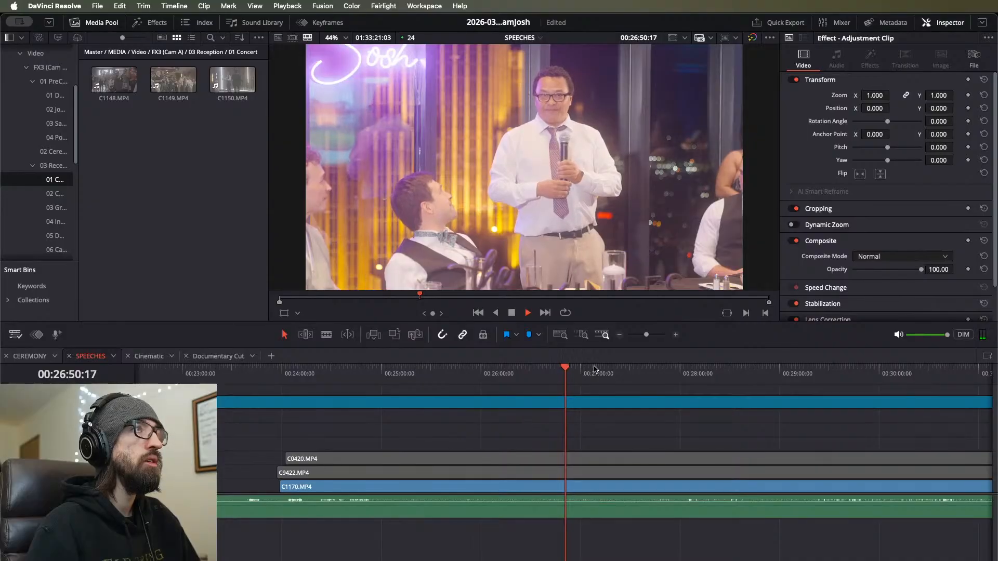
pyautogui.moveTo(633, 428); pyautogui.dragTo(725, 560)
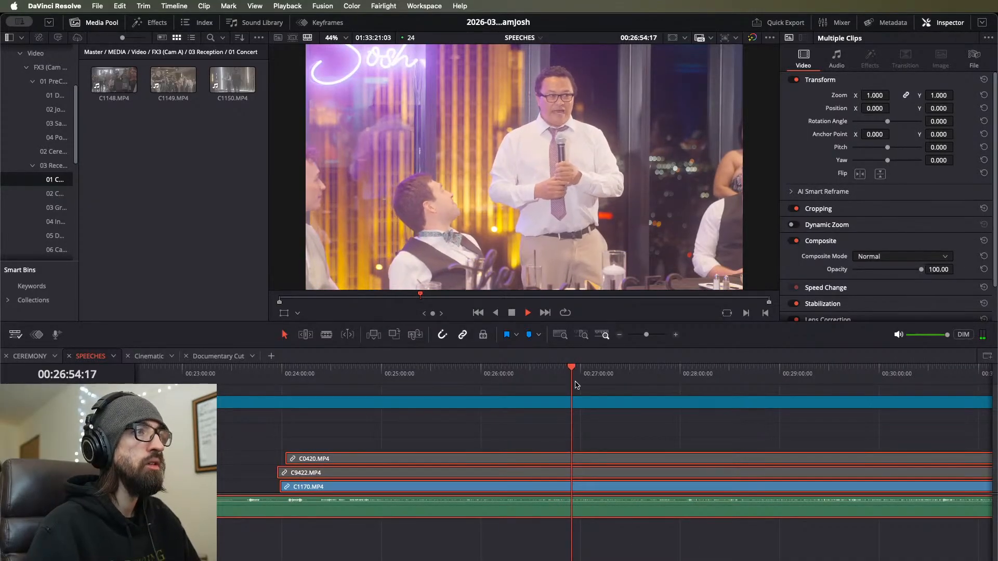
pyautogui.moveTo(576, 385); pyautogui.dragTo(681, 382)
pyautogui.press('super+b')
pyautogui.press('space')
pyautogui.moveTo(312, 382)
pyautogui.mouseDown()
pyautogui.moveTo(282, 382)
pyautogui.moveTo(316, 383)
pyautogui.moveTo(295, 379)
pyautogui.mouseUp()
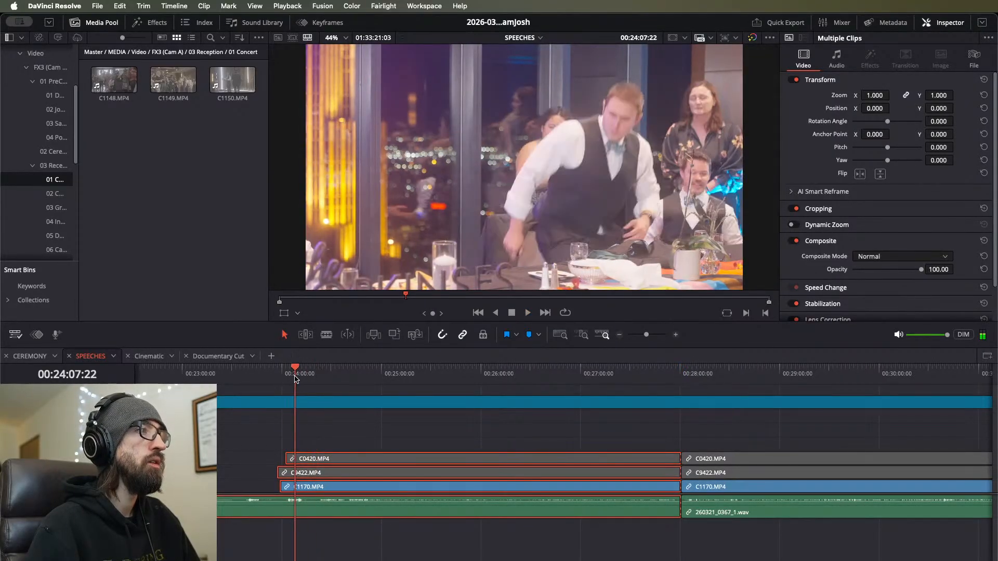
# Step: Skim the opening speech and split all camera angles, the audio and the adjustment clip where the next speaker starts, about 00:24:56
pyautogui.scroll(-5, 347, 404)
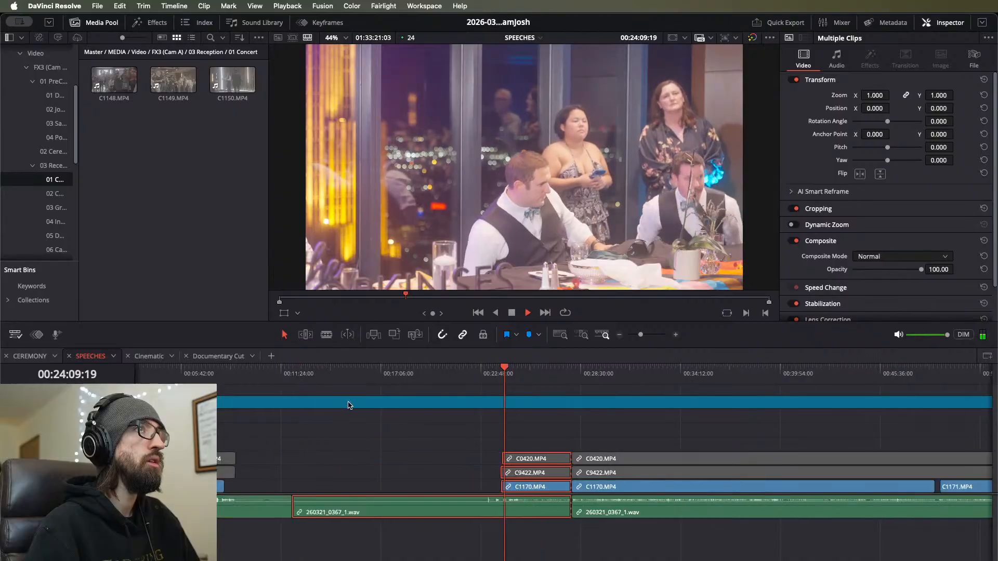
pyautogui.scroll(6, 522, 419)
pyautogui.click(572, 431)
pyautogui.click(600, 374)
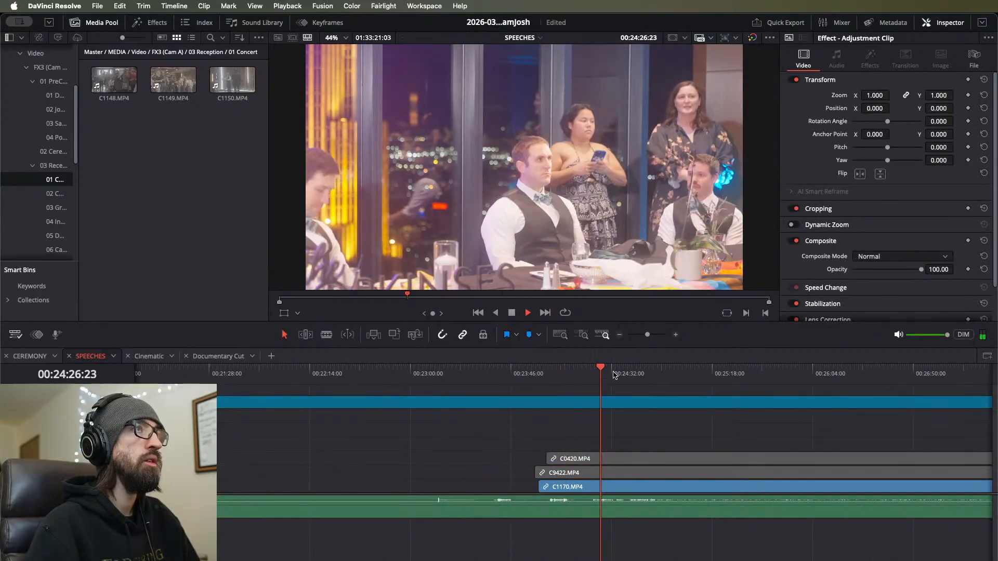
pyautogui.click(651, 373)
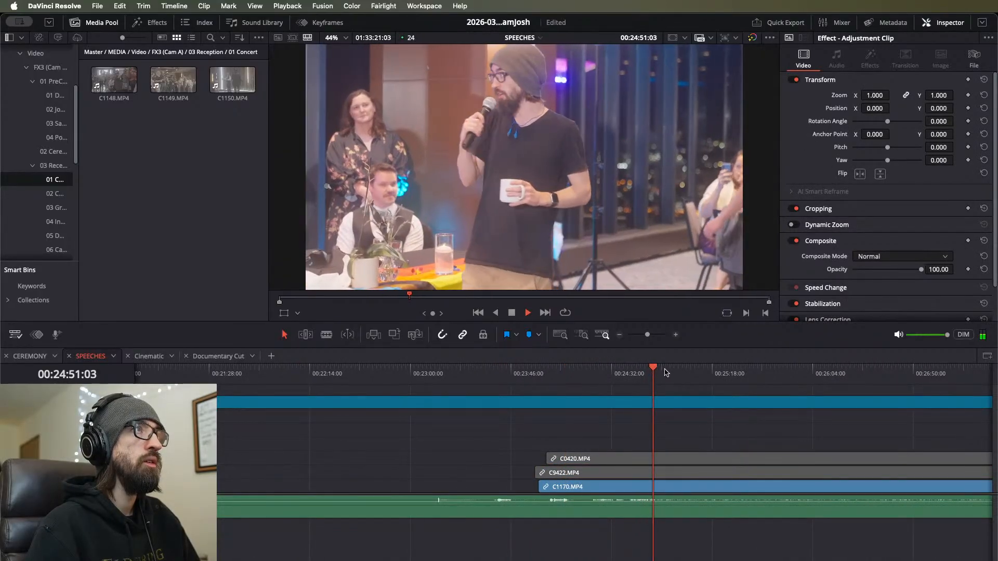
pyautogui.click(668, 372)
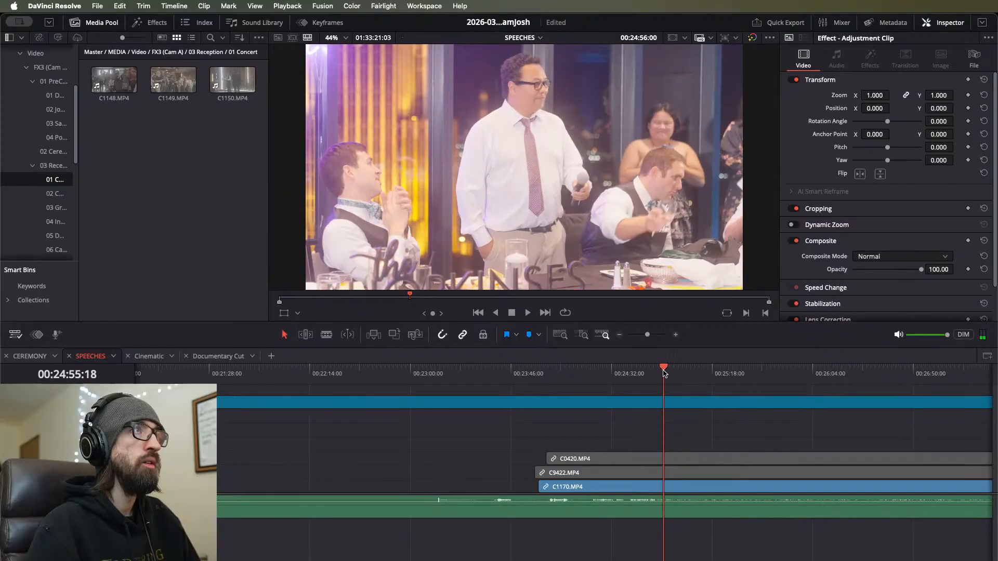
pyautogui.press('space')
pyautogui.press('super+equal')
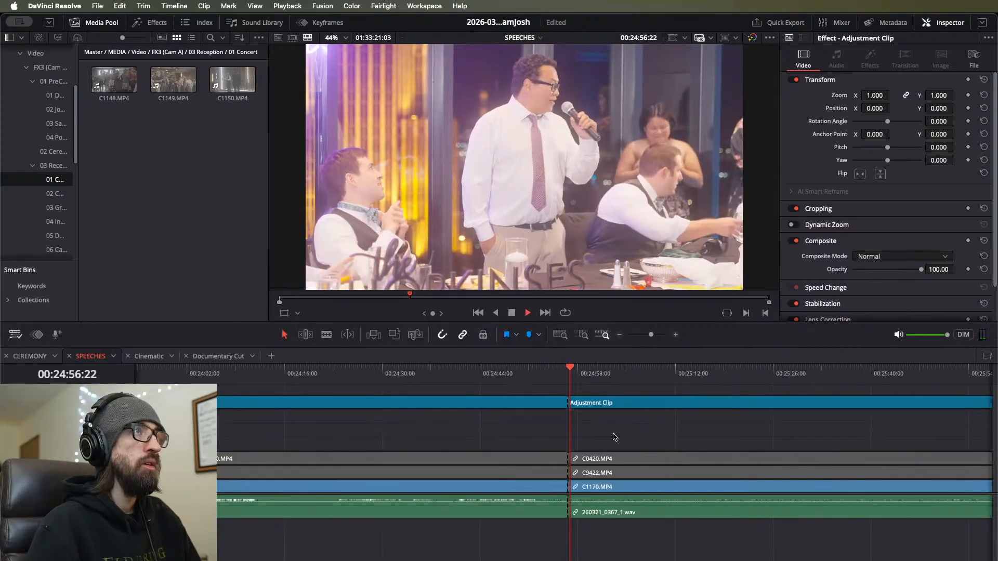
# Step: Rejoin the adjustment clip across the cut at about 00:24:56 and play the start of the new speaker's section
pyautogui.press('super+minus')
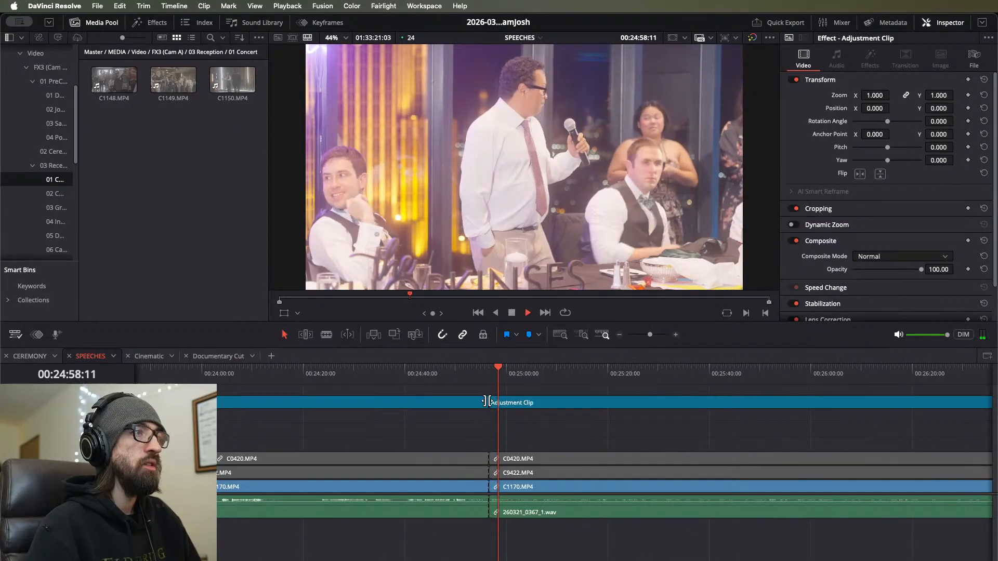
pyautogui.click(554, 416)
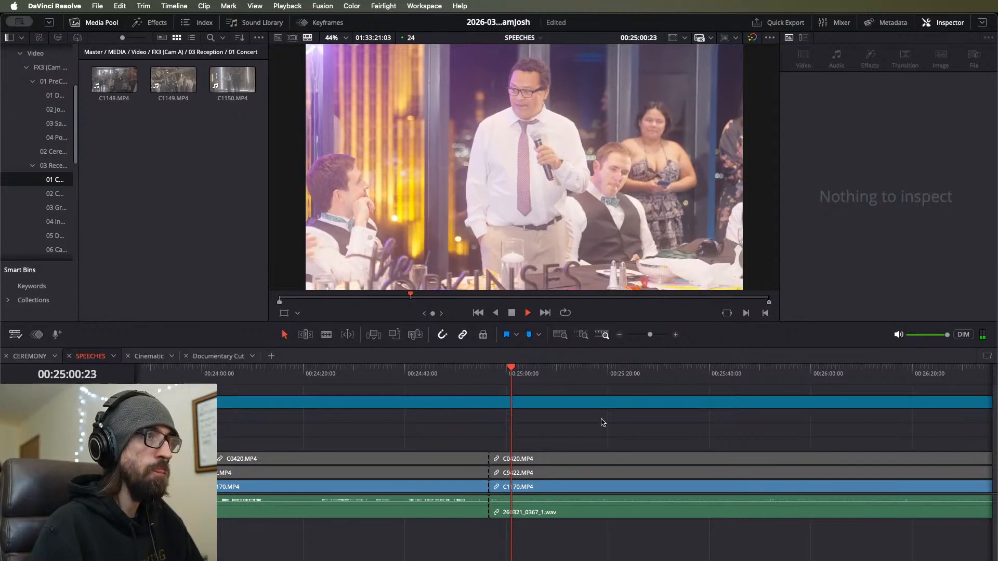
pyautogui.press('super+minus')
pyautogui.press('space')
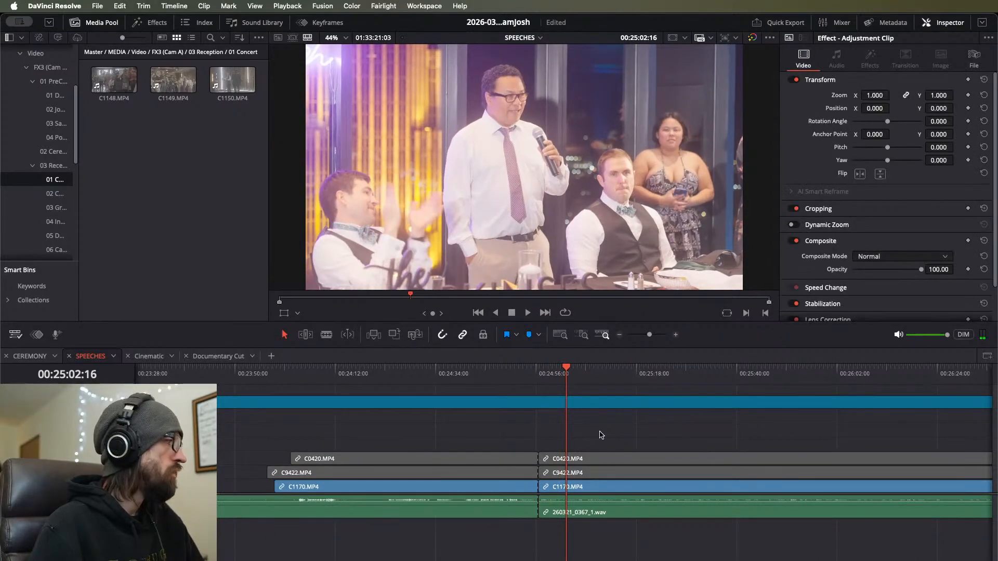
# Step: Skim the speeches from about 00:25:02 to about 00:35:25 to check where each speaker's section runs
pyautogui.moveTo(699, 371); pyautogui.dragTo(833, 382)
pyautogui.press('super+minus')
pyautogui.press('super+minus')
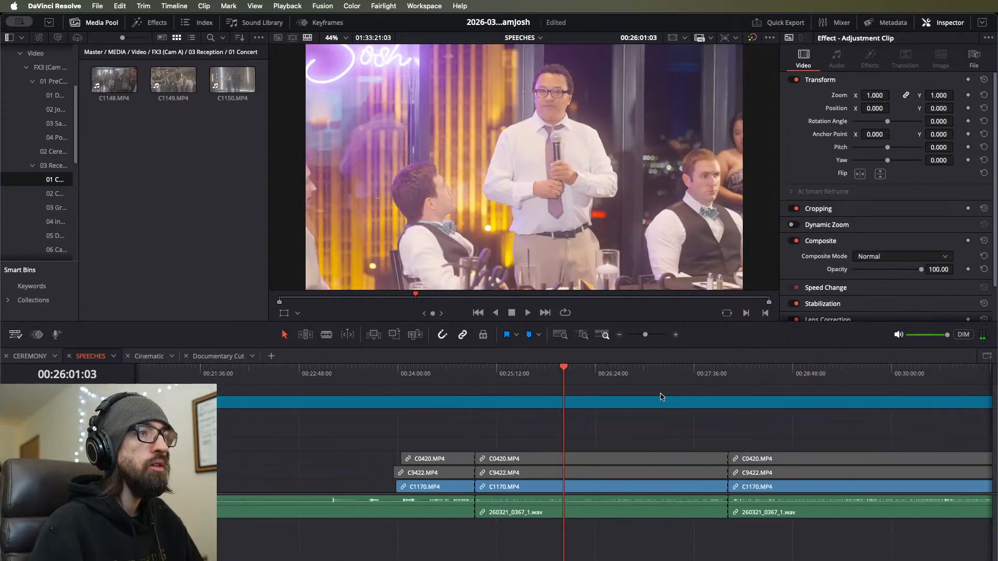
pyautogui.moveTo(720, 378); pyautogui.dragTo(765, 383)
pyautogui.press('space')
pyautogui.click(813, 373)
pyautogui.hscroll(10, 565, 378)
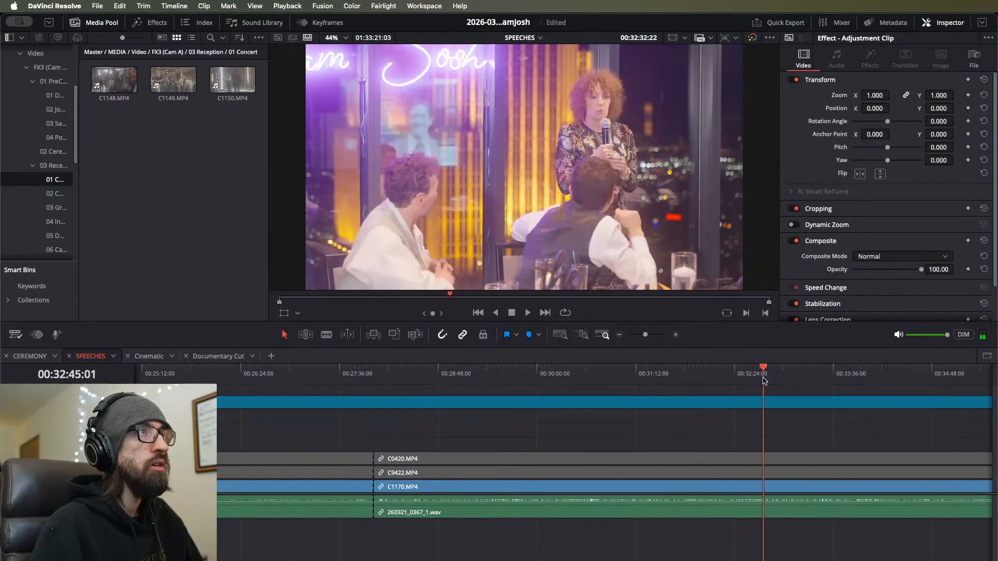
pyautogui.hscroll(10, 587, 389)
pyautogui.moveTo(508, 374); pyautogui.dragTo(520, 376)
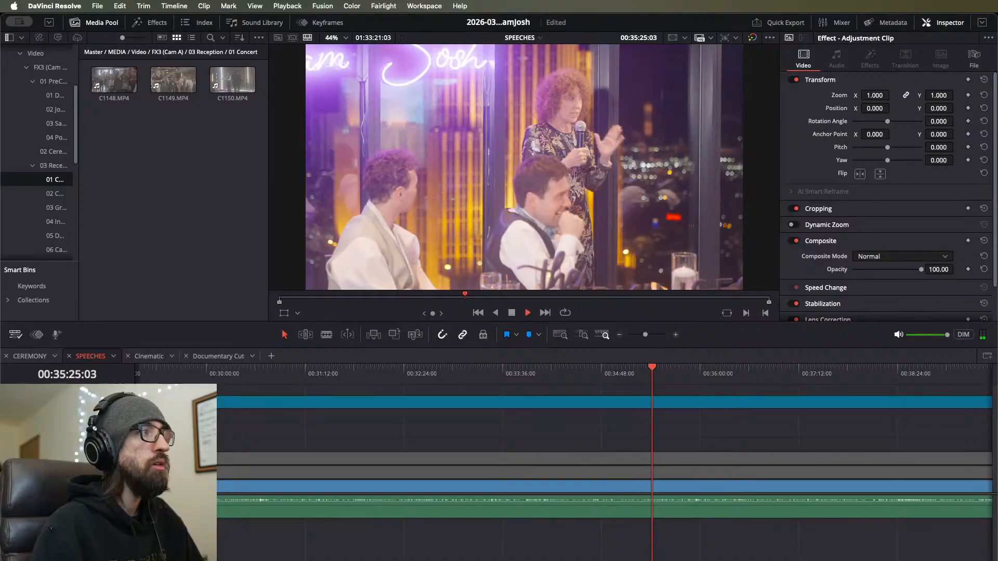
# Step: Find the end of the current speech and split the stacked video and audio clips there, at about 00:40:05
pyautogui.click(597, 391)
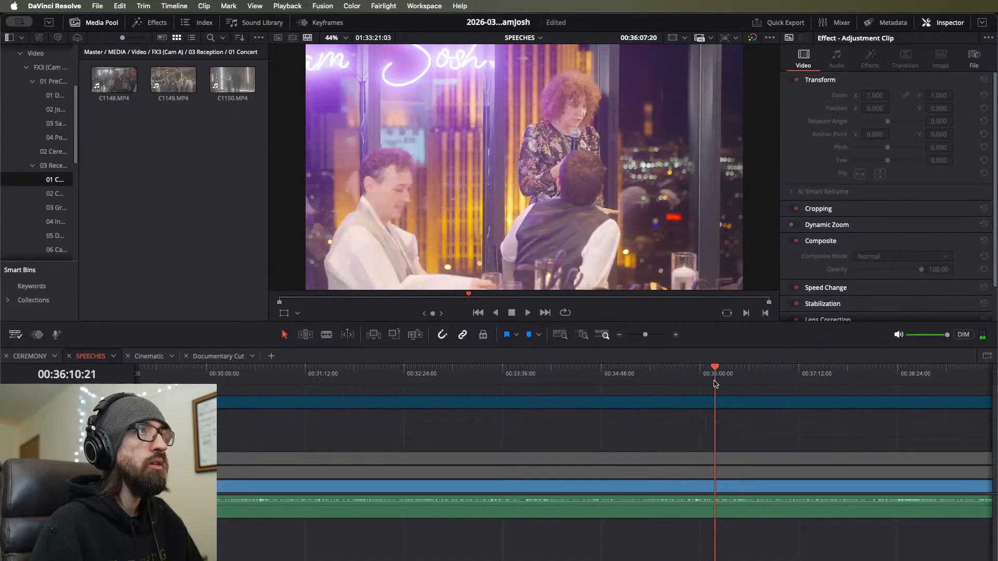
pyautogui.press('space')
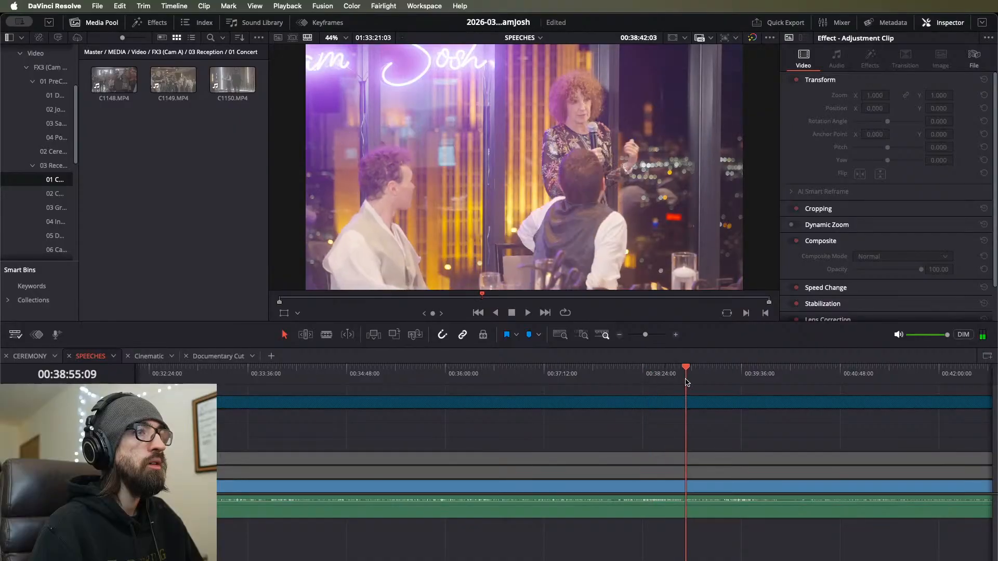
pyautogui.moveTo(685, 380); pyautogui.dragTo(783, 384)
pyautogui.press('space')
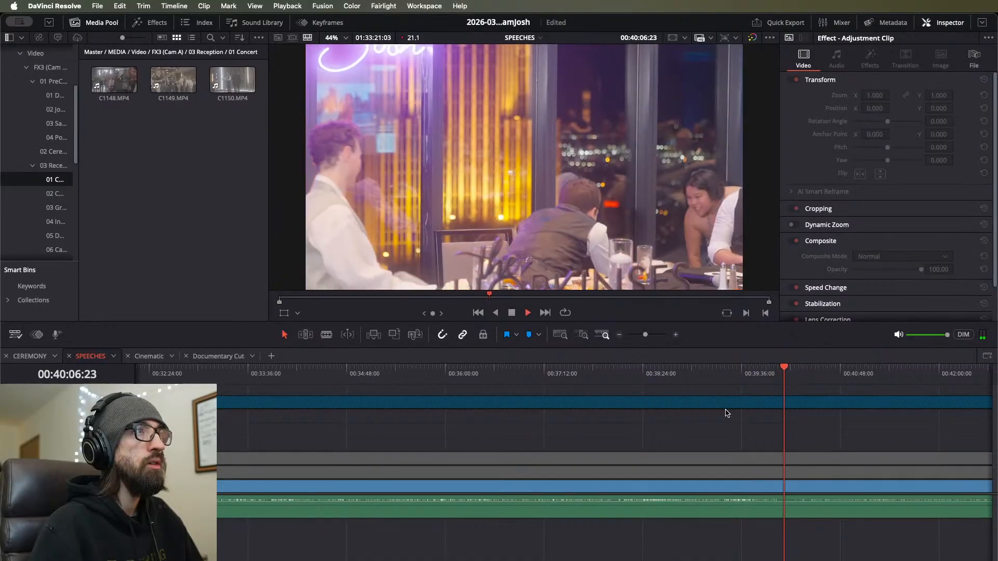
pyautogui.click(406, 381)
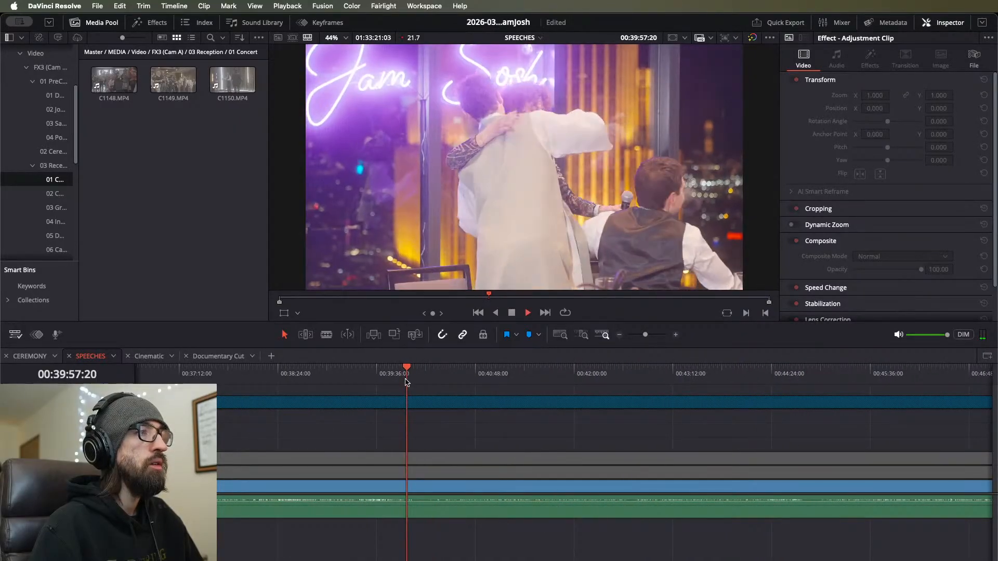
pyautogui.moveTo(407, 381); pyautogui.dragTo(470, 385)
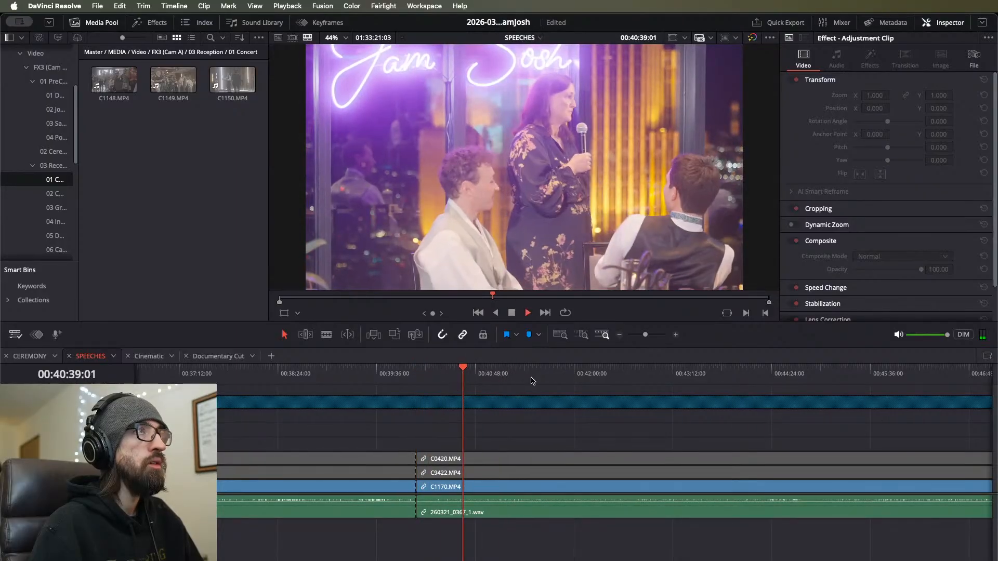
# Step: Split the video and audio clips at the next two speaker changes, at about 00:44:50 and at 00:48:45:17
pyautogui.moveTo(786, 382); pyautogui.dragTo(831, 383)
pyautogui.hscroll(5, 737, 432)
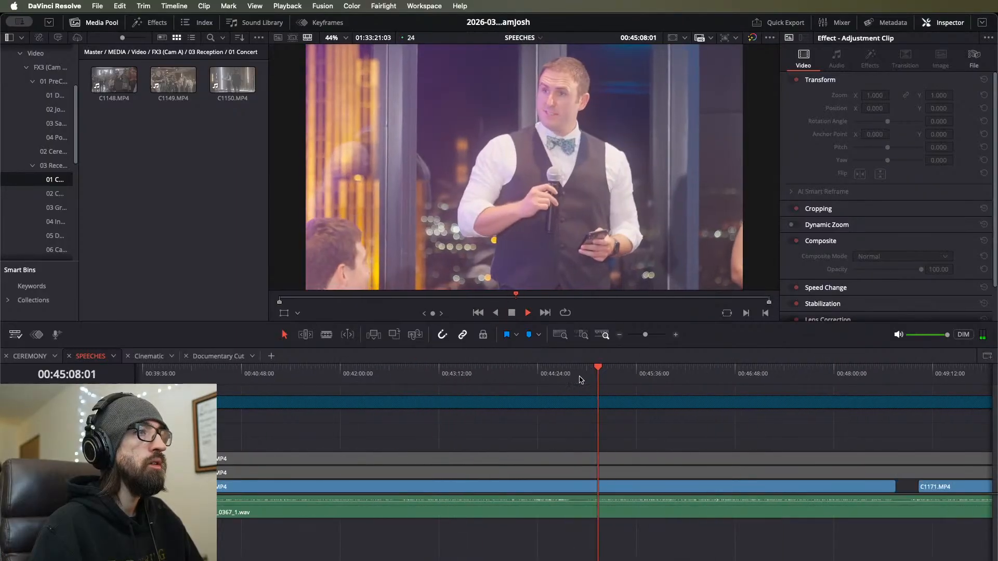
pyautogui.moveTo(567, 383); pyautogui.dragTo(652, 382)
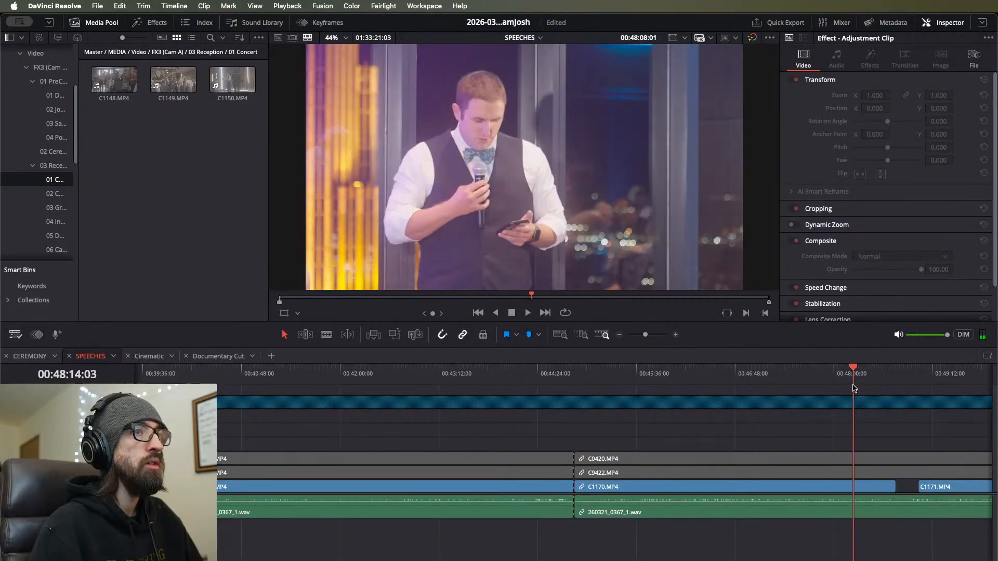
pyautogui.moveTo(877, 389); pyautogui.dragTo(894, 389)
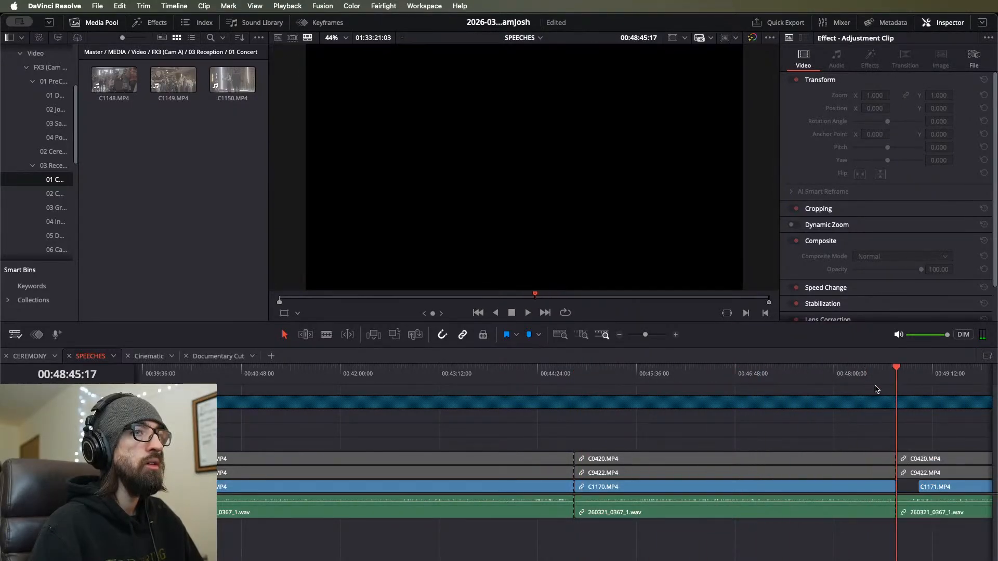
# Step: Scrub through the following speech and split the video and audio clips at its end, about 00:56:17
pyautogui.hscroll(5, 877, 389)
pyautogui.click(662, 375)
pyautogui.moveTo(664, 376); pyautogui.dragTo(824, 382)
pyautogui.press('space')
pyautogui.hscroll(5, 770, 386)
pyautogui.hscroll(9, 824, 382)
pyautogui.moveTo(493, 378); pyautogui.dragTo(745, 392)
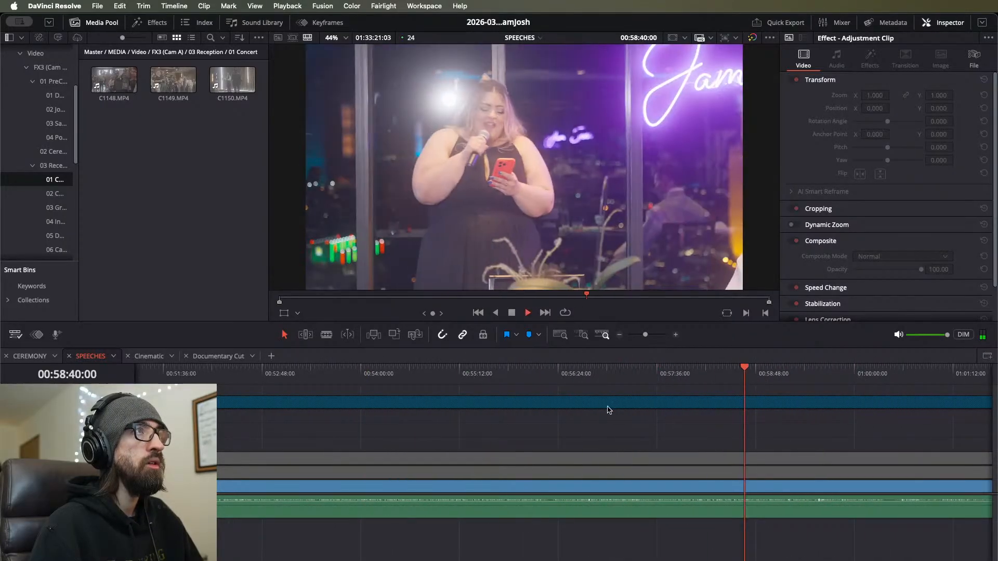
pyautogui.moveTo(666, 379); pyautogui.dragTo(931, 369)
pyautogui.hscroll(5, 751, 439)
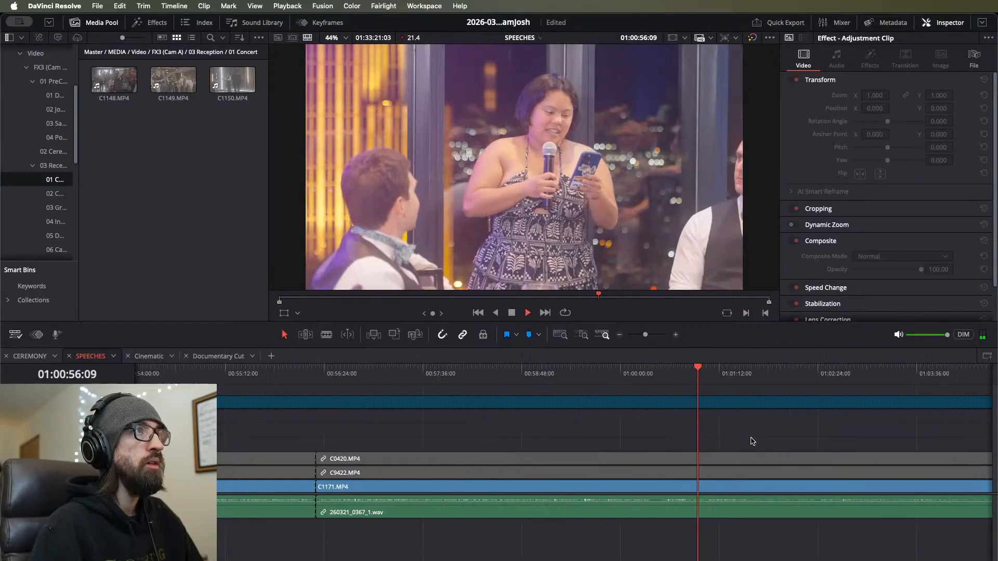
# Step: Split the video and audio clips at the next speaker change, at about 01:00:25
pyautogui.click(640, 381)
pyautogui.moveTo(640, 381); pyautogui.dragTo(801, 381)
pyautogui.press('super+b')
# Step: Locate the end of the following speech and split the video and audio clips at about 01:05:26
pyautogui.hscroll(10, 714, 417)
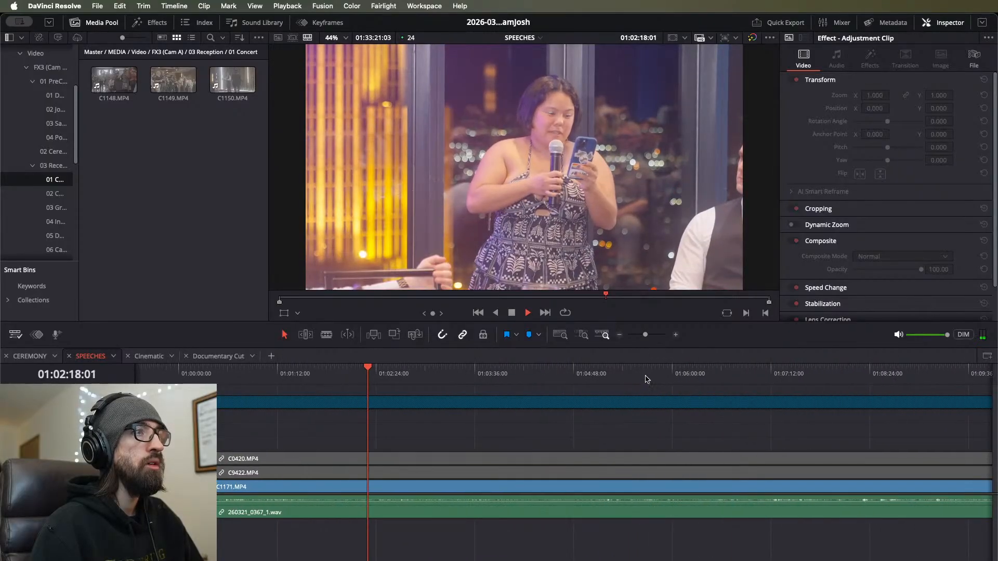
pyautogui.click(824, 382)
pyautogui.moveTo(641, 382)
pyautogui.mouseDown()
pyautogui.moveTo(686, 381)
pyautogui.moveTo(606, 381)
pyautogui.moveTo(625, 384)
pyautogui.mouseUp()
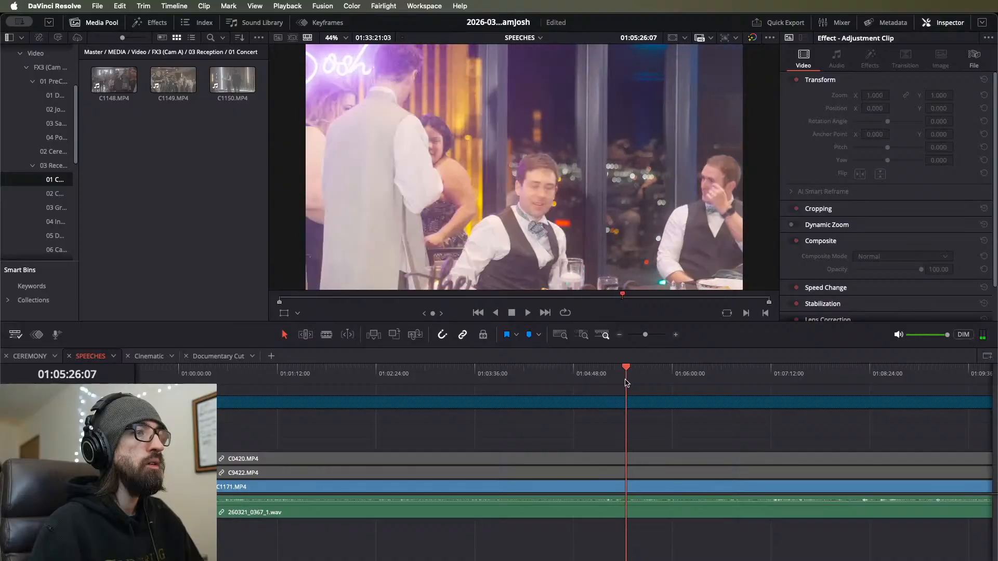
pyautogui.press('super+minus')
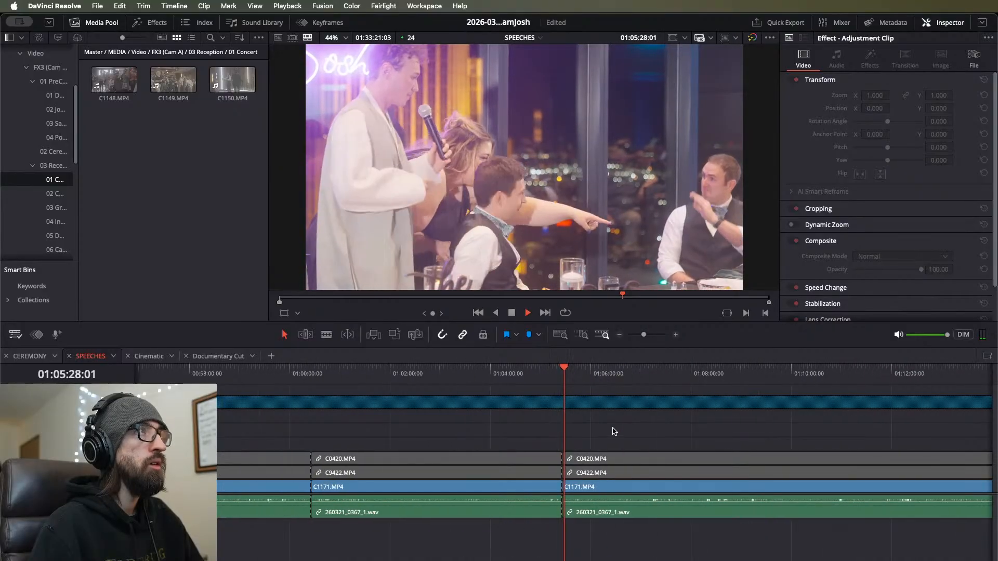
# Step: Examine the rest of the speech footage up to where the stacked video clips end, about 01:14:40
pyautogui.click(751, 378)
pyautogui.moveTo(753, 378); pyautogui.dragTo(950, 380)
pyautogui.press('super+minus')
pyautogui.press('super+minus')
pyautogui.press('super+minus')
pyautogui.press('super+minus')
pyautogui.press('super+minus')
pyautogui.press('super+minus')
pyautogui.scroll(5, 627, 411)
pyautogui.click(591, 380)
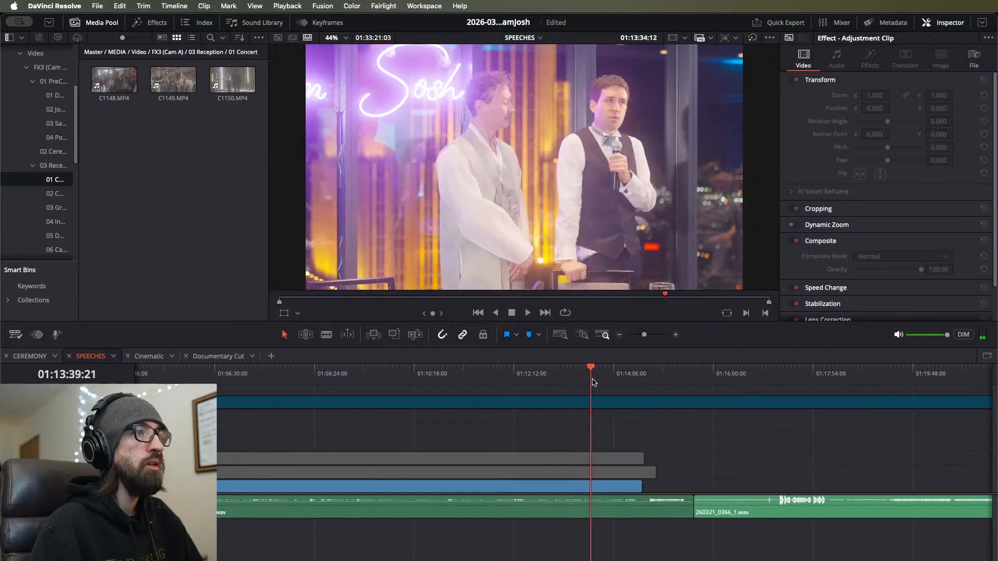
pyautogui.click(623, 382)
pyautogui.moveTo(632, 379); pyautogui.dragTo(643, 376)
pyautogui.scroll(5, 603, 419)
pyautogui.scroll(-10, 577, 423)
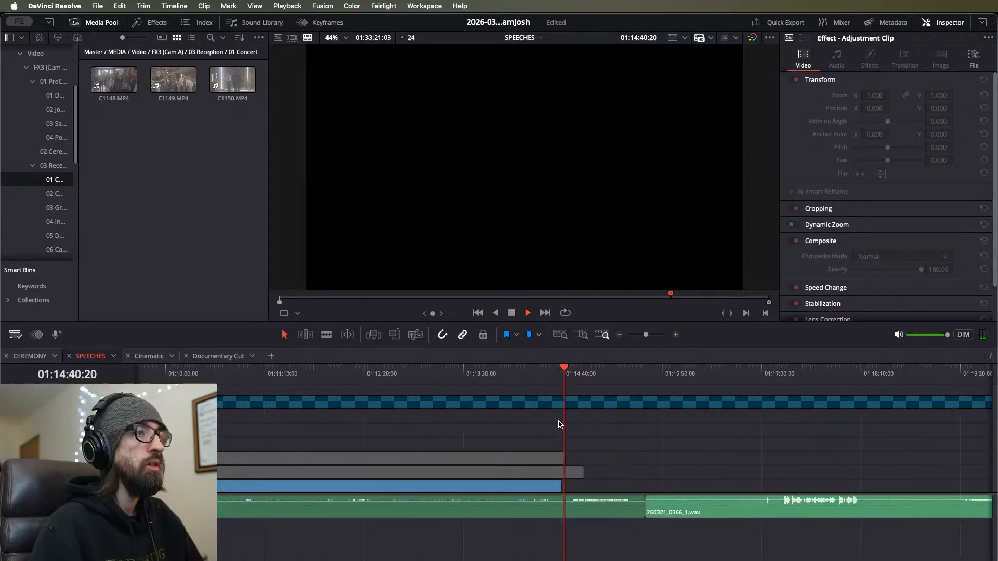
pyautogui.scroll(5, 409, 440)
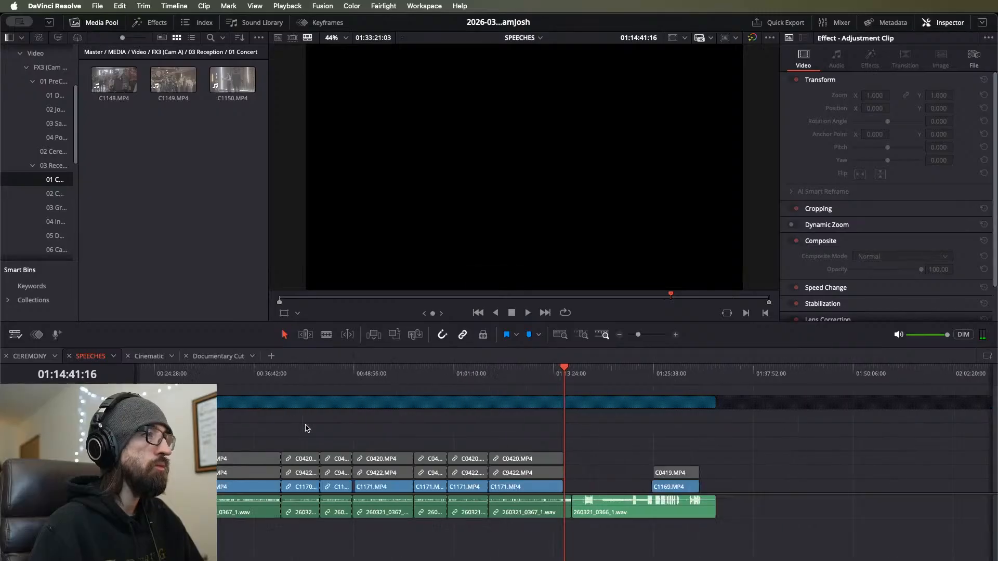
# Step: Normalize the audio level of the speech clip starting at about 00:24:57 and play back its opening
pyautogui.moveTo(188, 375); pyautogui.dragTo(168, 376)
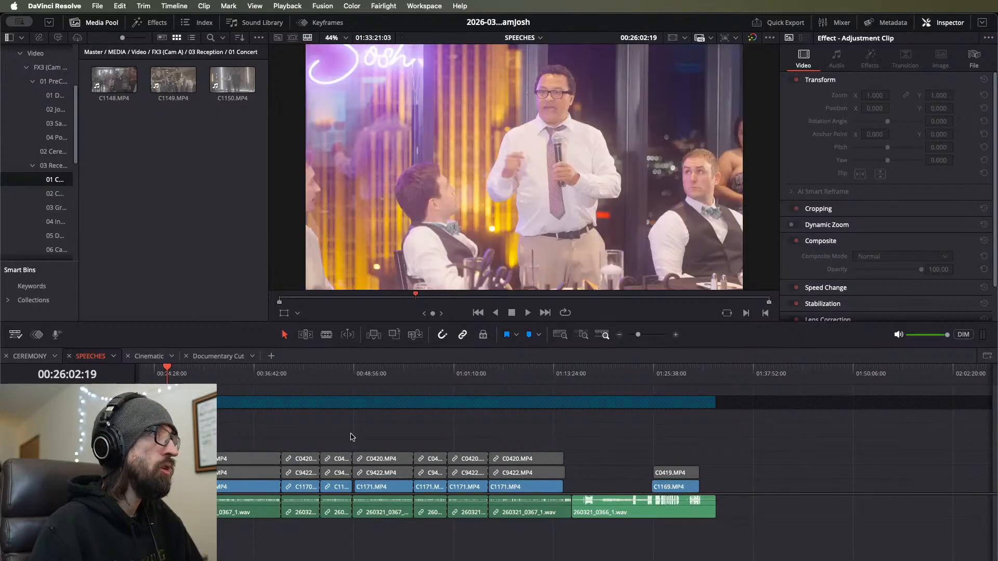
pyautogui.scroll(3, 351, 437)
pyautogui.scroll(-3, 571, 436)
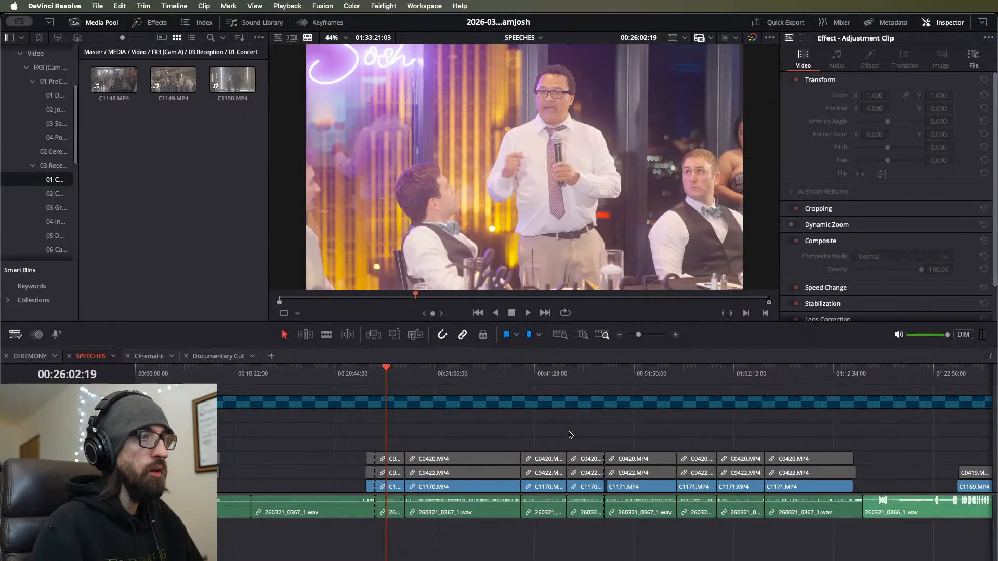
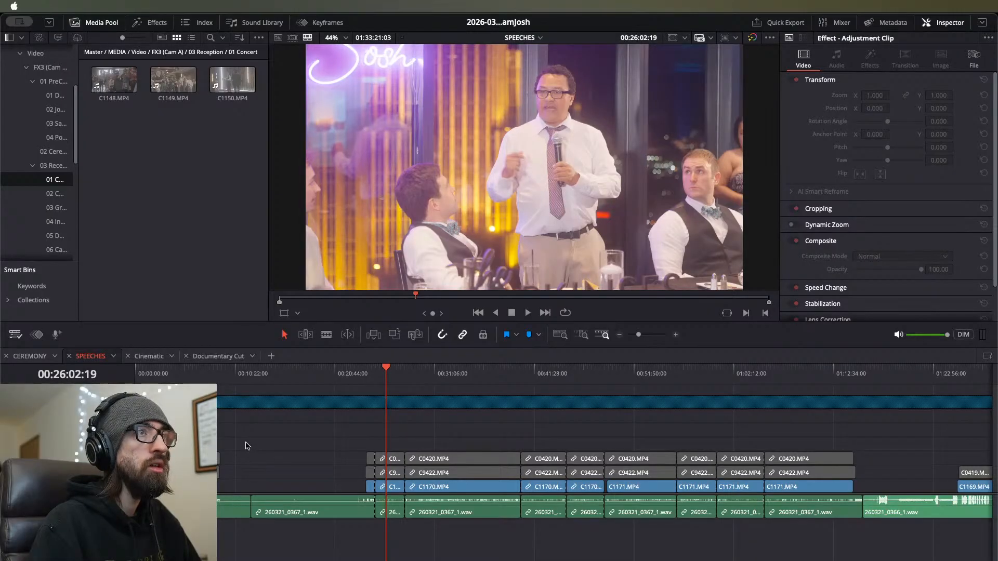
pyautogui.hotkey('shift', 'z')
pyautogui.press('space')
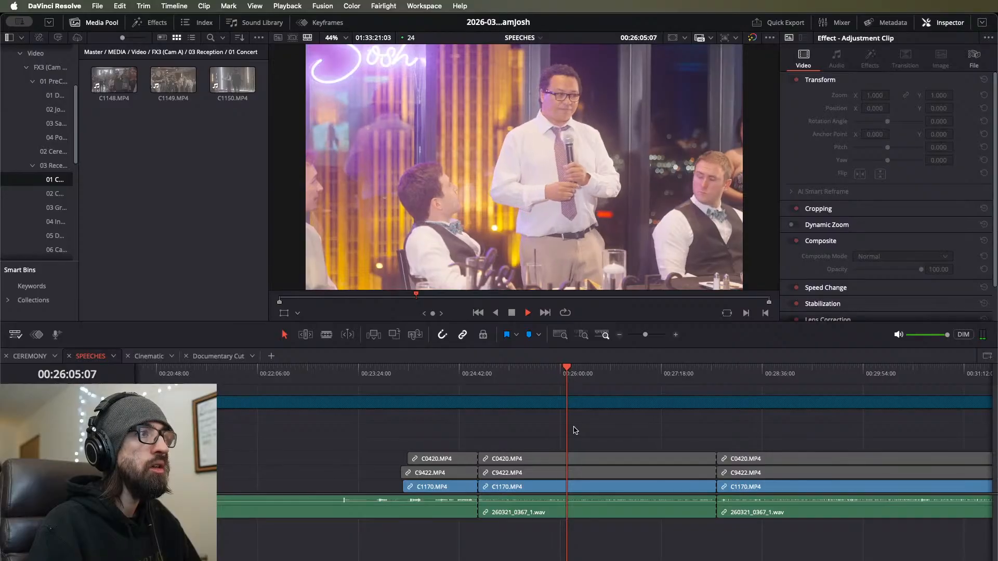
pyautogui.click(470, 376)
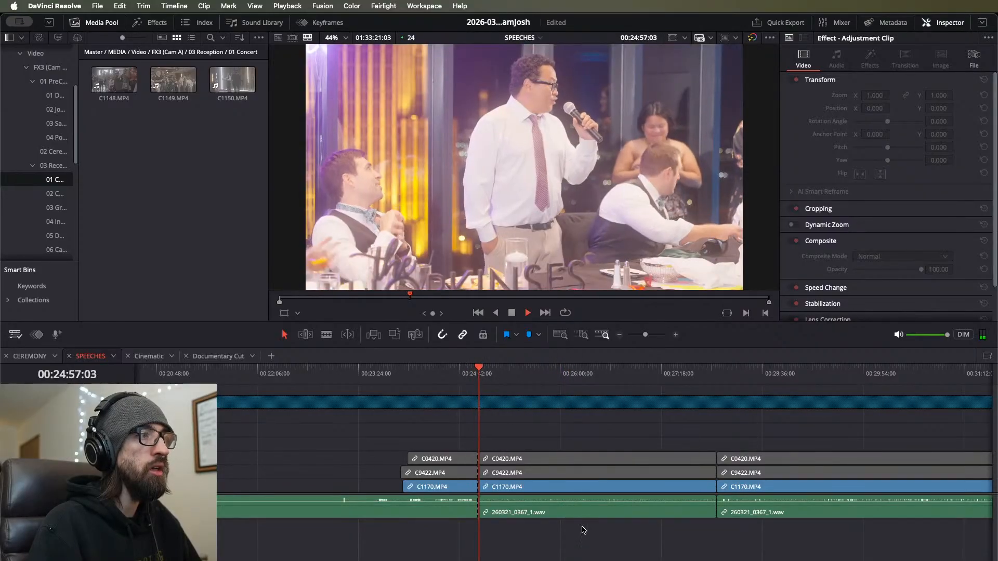
pyautogui.click(571, 514)
pyautogui.rightClick(569, 514)
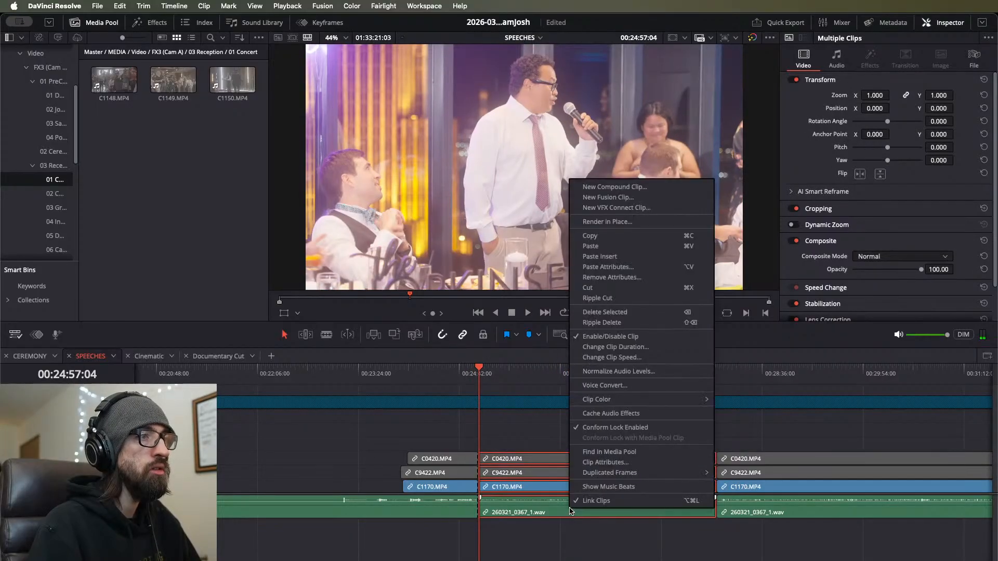
pyautogui.click(673, 372)
pyautogui.press('Return')
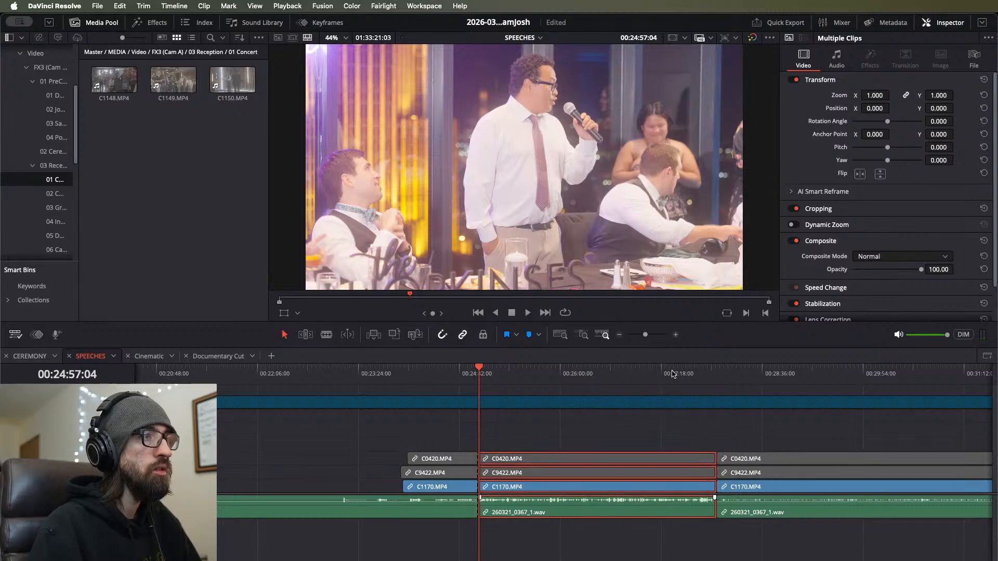
pyautogui.press('space')
pyautogui.click(561, 434)
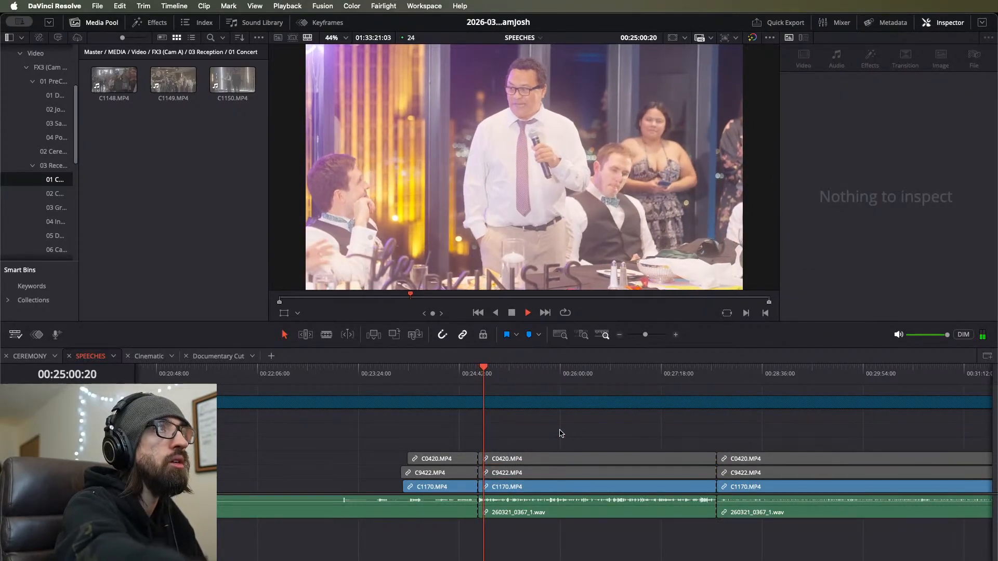
pyautogui.press('space')
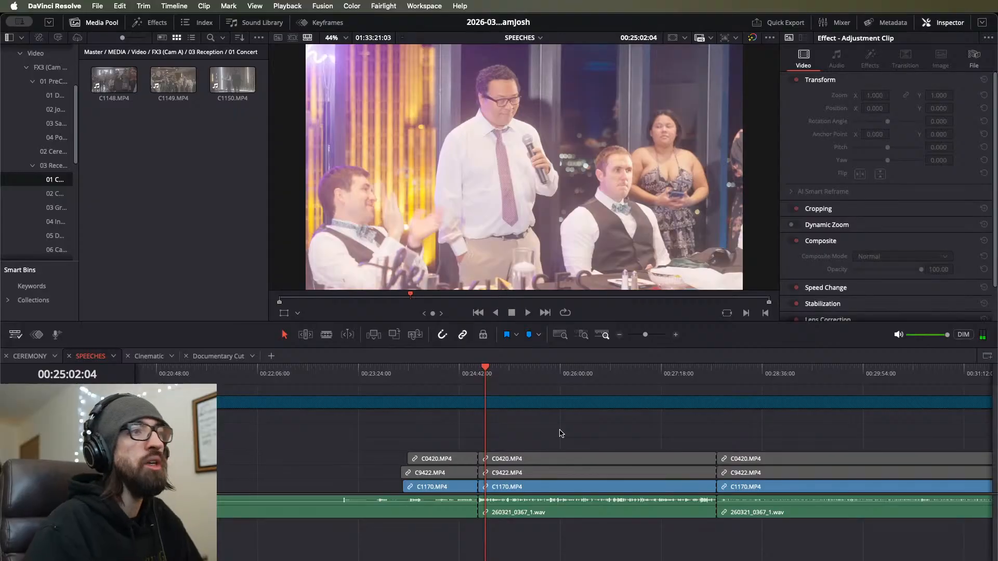
# Step: Normalize the following long speech clip, which ends at about 00:40:05, using Sample Peak Program with a -6.0 dBFS target
pyautogui.click(785, 512)
pyautogui.press('super+equal')
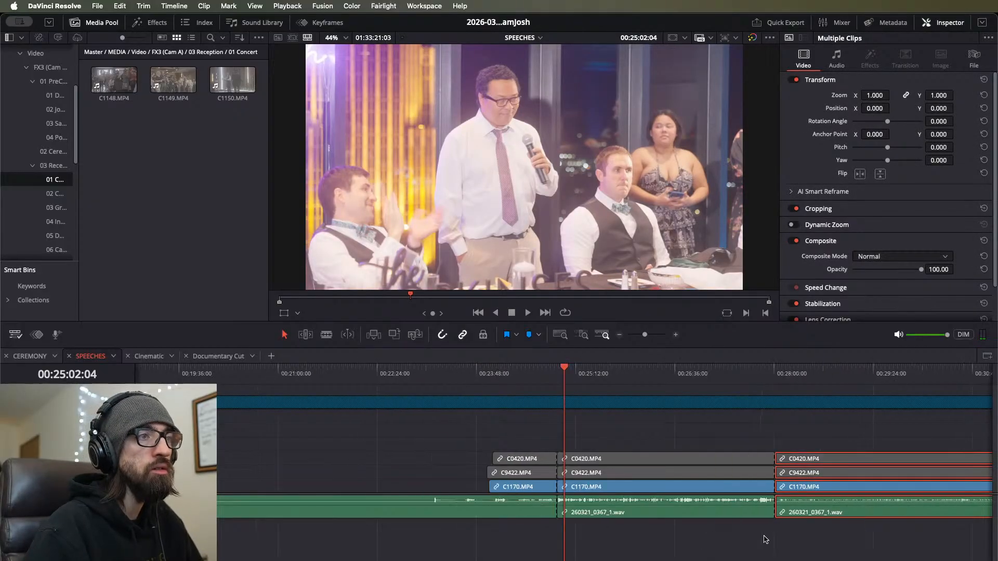
pyautogui.press('super+minus')
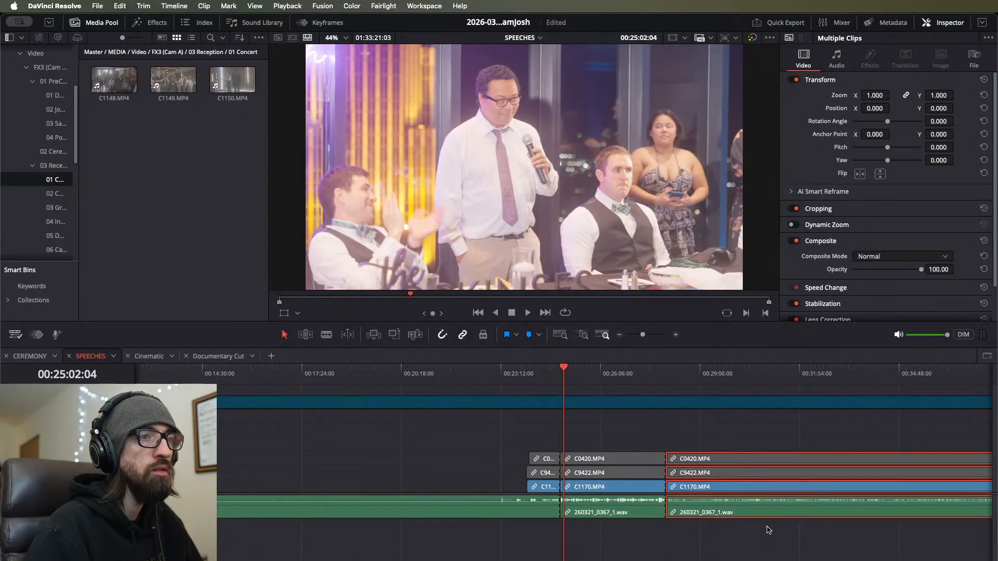
pyautogui.click(760, 369)
pyautogui.rightClick(782, 501)
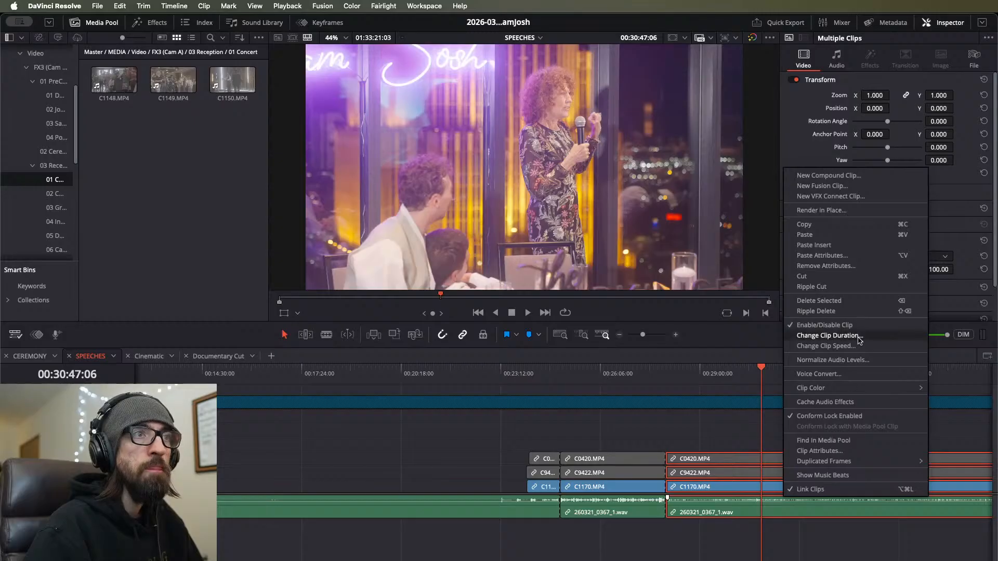
pyautogui.click(858, 361)
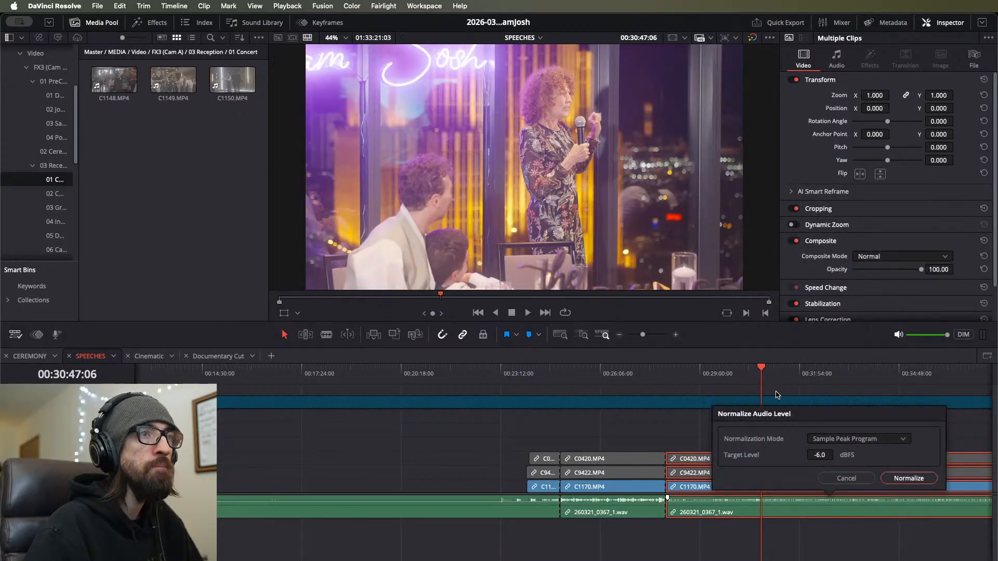
pyautogui.click(918, 478)
# Step: Normalize the speech clip starting at about 00:40:05 to a -6.0 dBFS target level
pyautogui.hscroll(10, 715, 486)
pyautogui.click(512, 372)
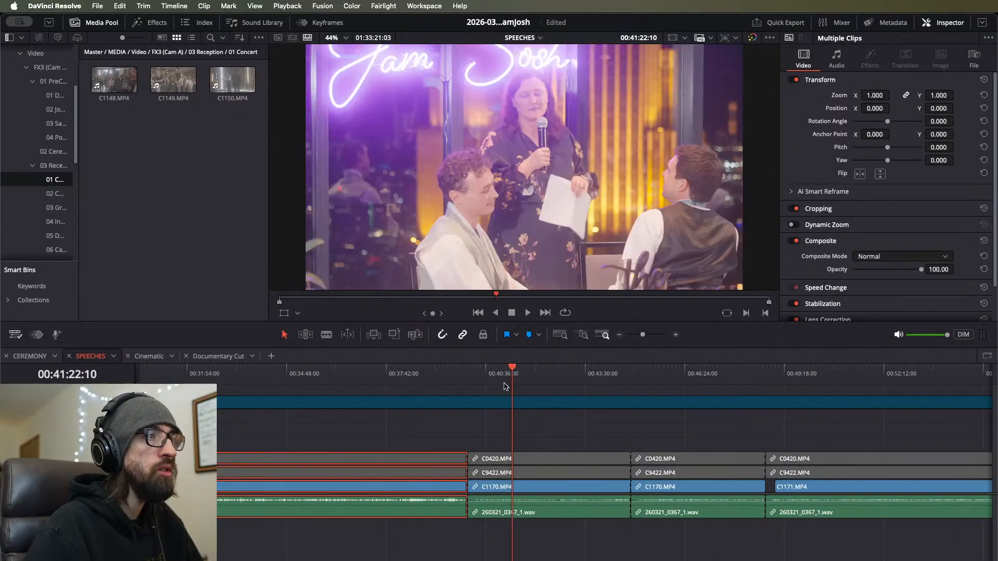
pyautogui.click(530, 515)
pyautogui.rightClick(549, 501)
pyautogui.click(598, 363)
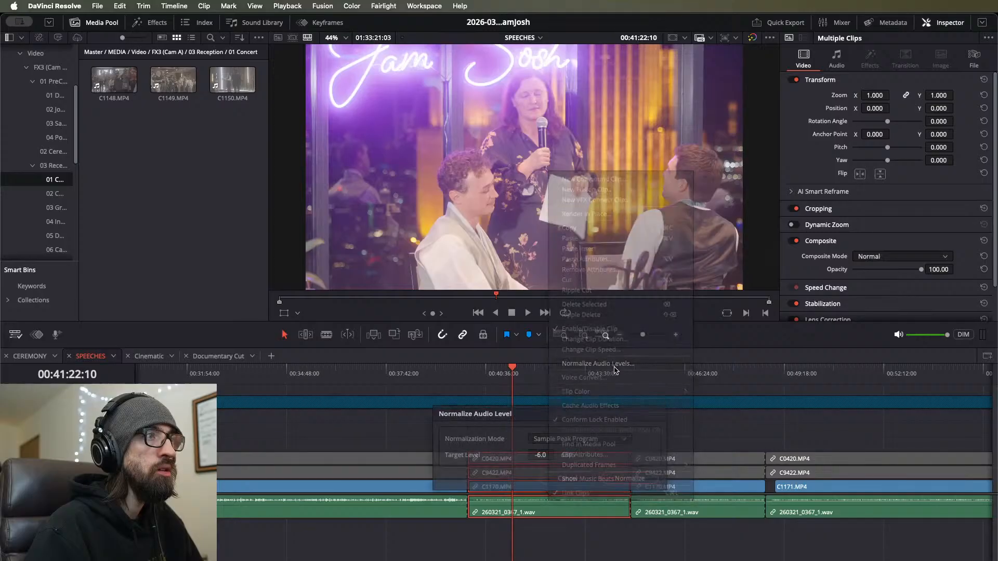
pyautogui.click(631, 475)
# Step: Normalize the audio level of the speech clip running from about 00:44:50 to 00:48:45
pyautogui.rightClick(668, 511)
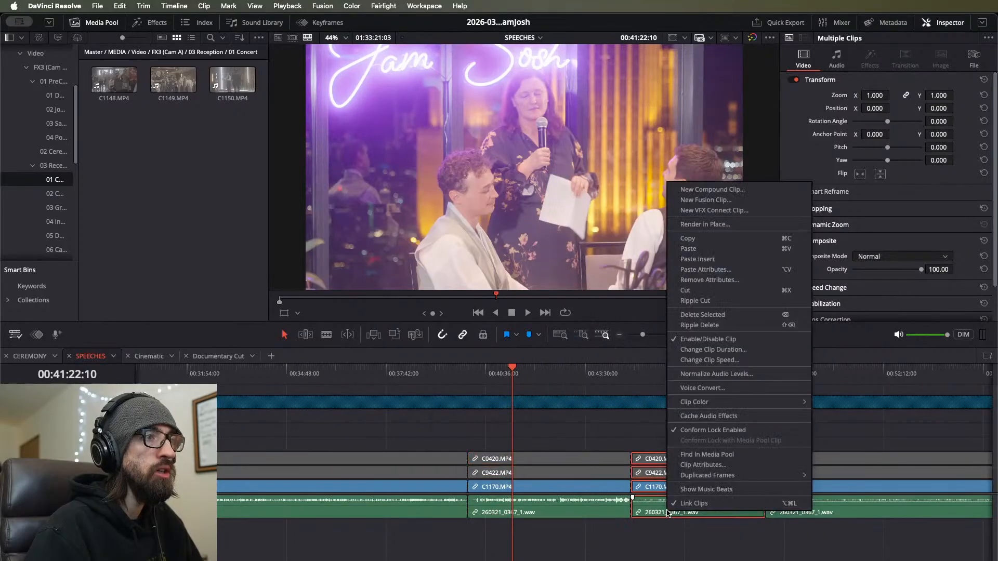
pyautogui.click(744, 374)
pyautogui.click(780, 477)
# Step: Normalize the audio level of the speech clip starting at about 00:48:45
pyautogui.click(807, 367)
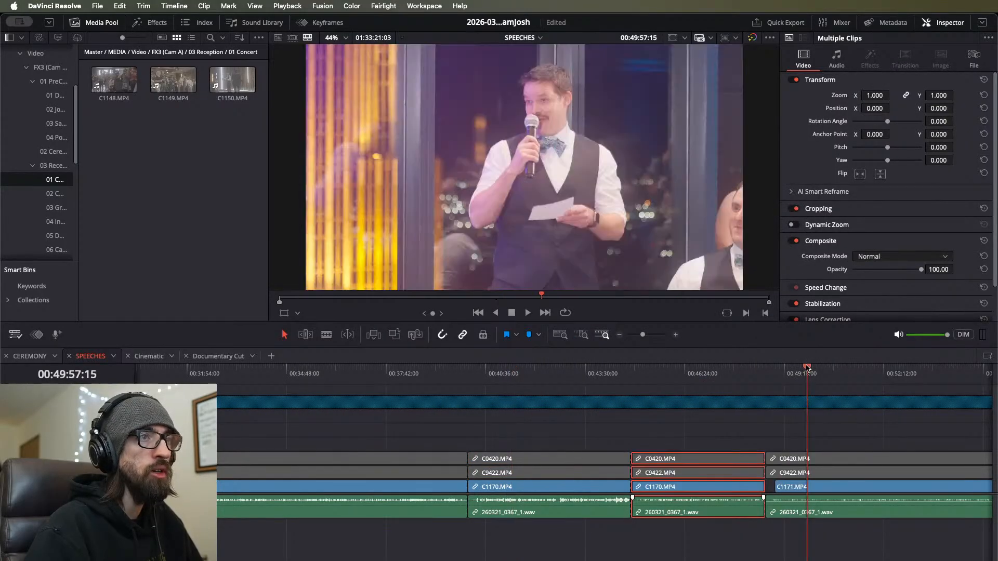
pyautogui.click(771, 512)
pyautogui.rightClick(772, 512)
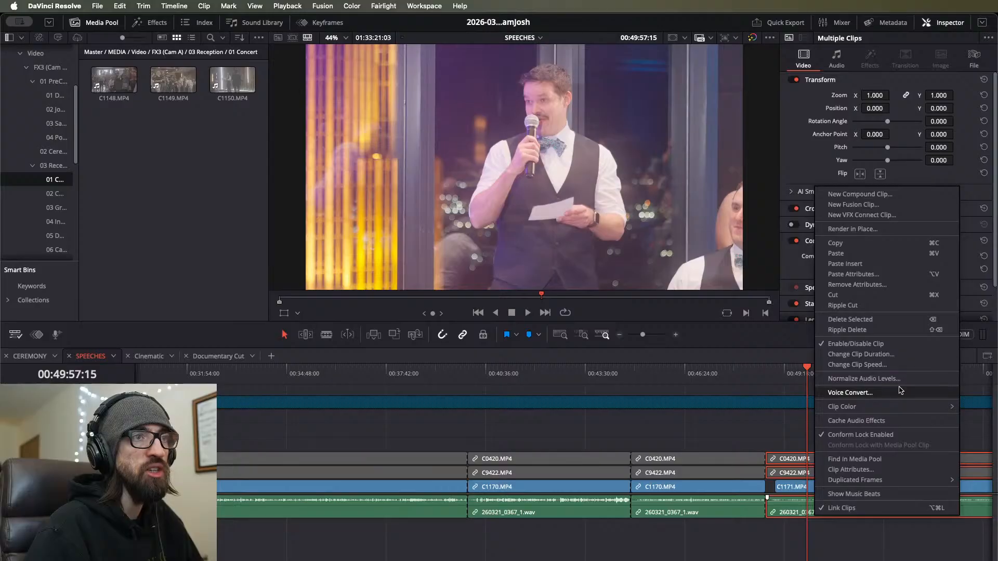
pyautogui.click(826, 385)
pyautogui.click(970, 478)
pyautogui.scroll(-3, 682, 507)
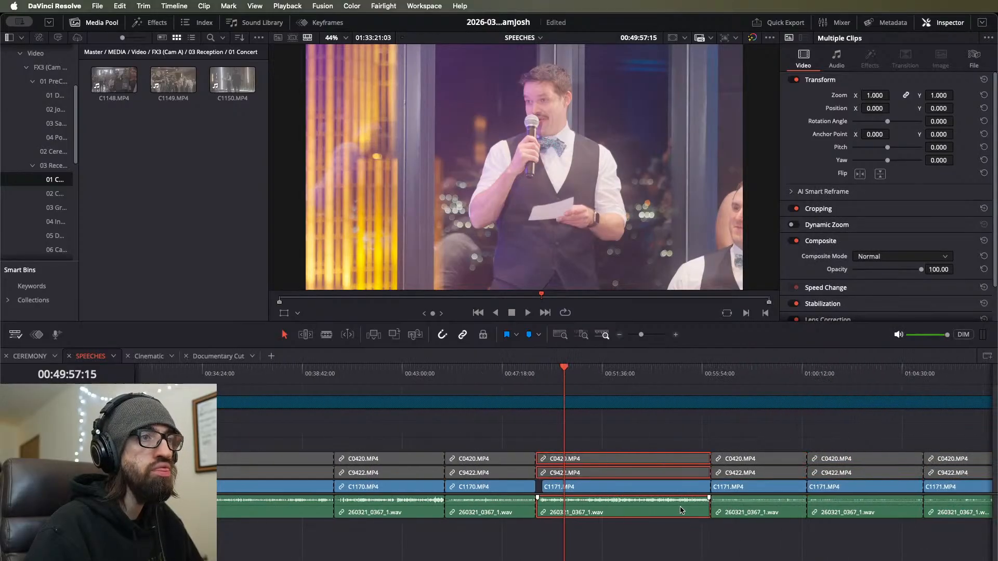
# Step: Normalize the audio level of the speech clip starting at about 00:56:00
pyautogui.scroll(1, 682, 507)
pyautogui.click(764, 376)
pyautogui.rightClick(782, 514)
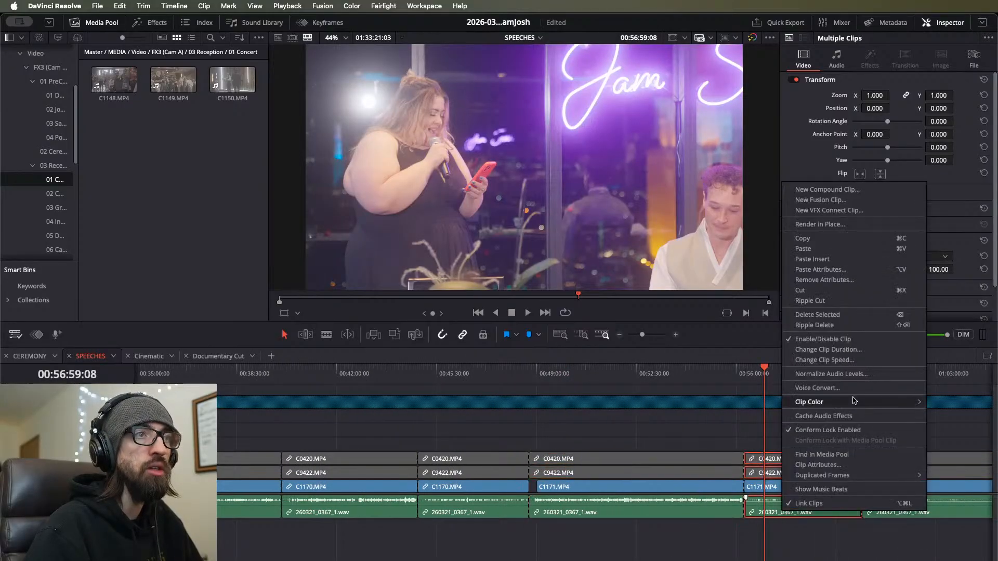
pyautogui.click(855, 374)
pyautogui.click(883, 478)
pyautogui.hscroll(5, 845, 492)
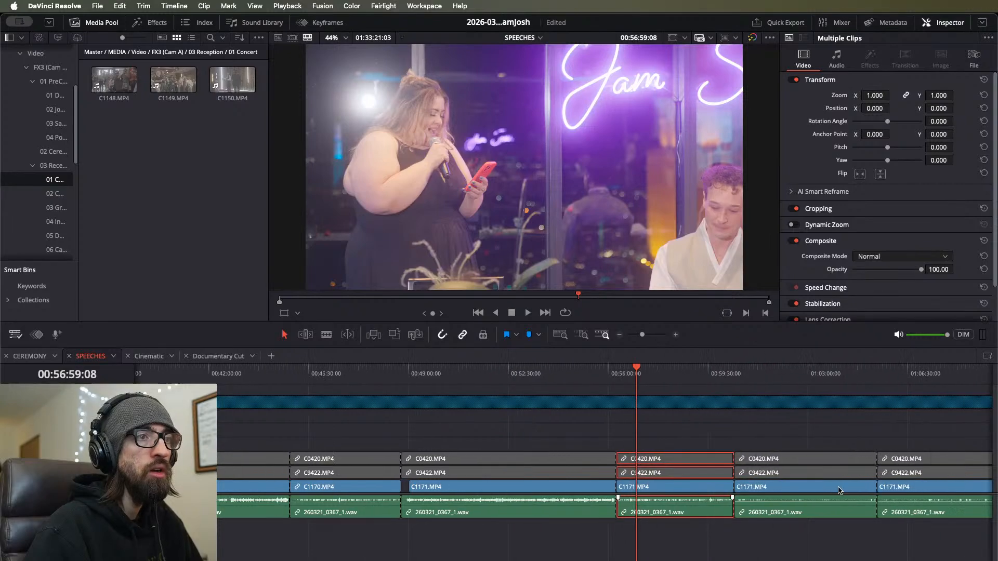
# Step: Normalize the audio level of the following speech clip, which contains 01:01:34:19
pyautogui.click(628, 374)
pyautogui.rightClick(656, 507)
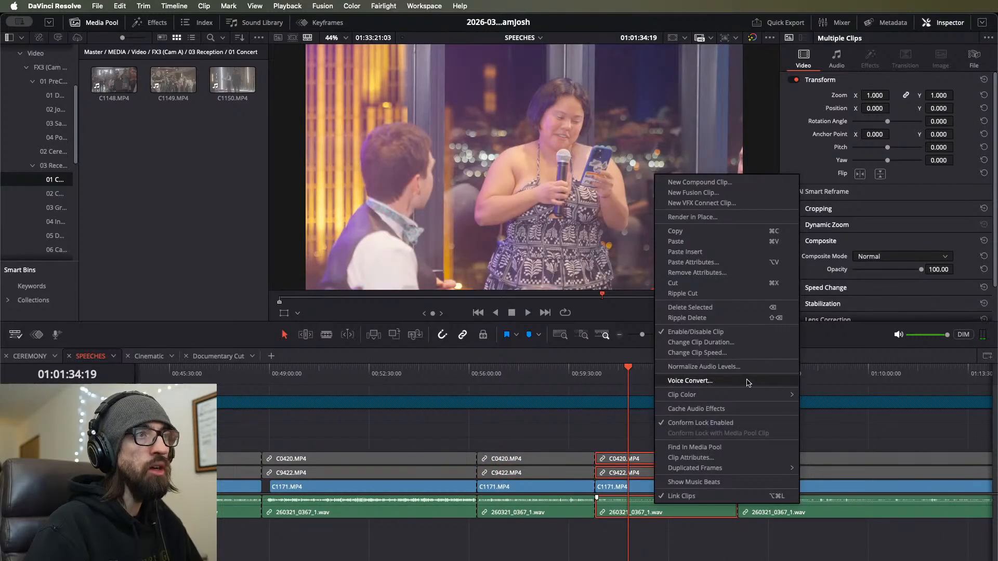
pyautogui.click(686, 377)
pyautogui.click(745, 478)
# Step: Normalize the audio level of the last speech clip, which contains 01:07:02:18
pyautogui.click(781, 383)
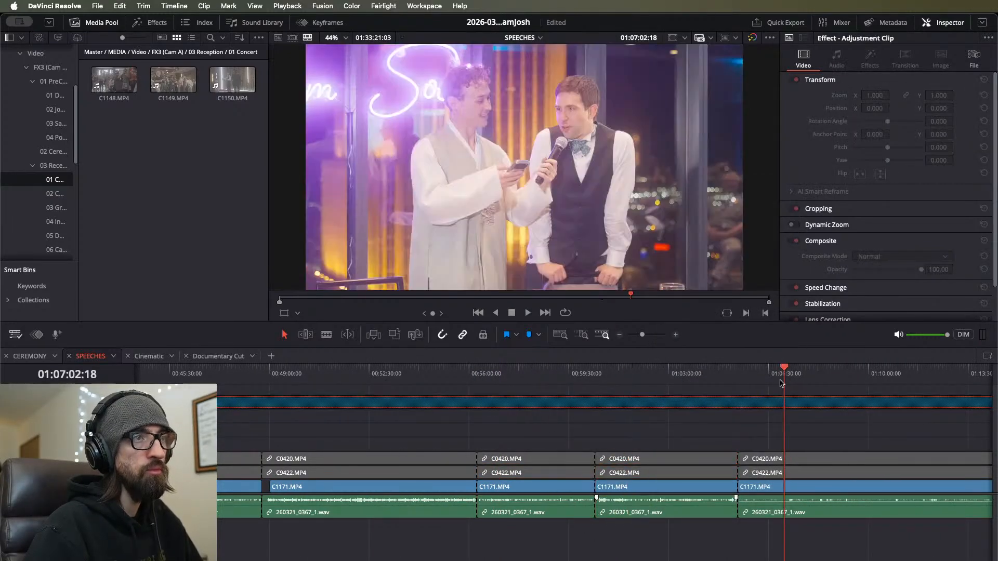
pyautogui.rightClick(805, 515)
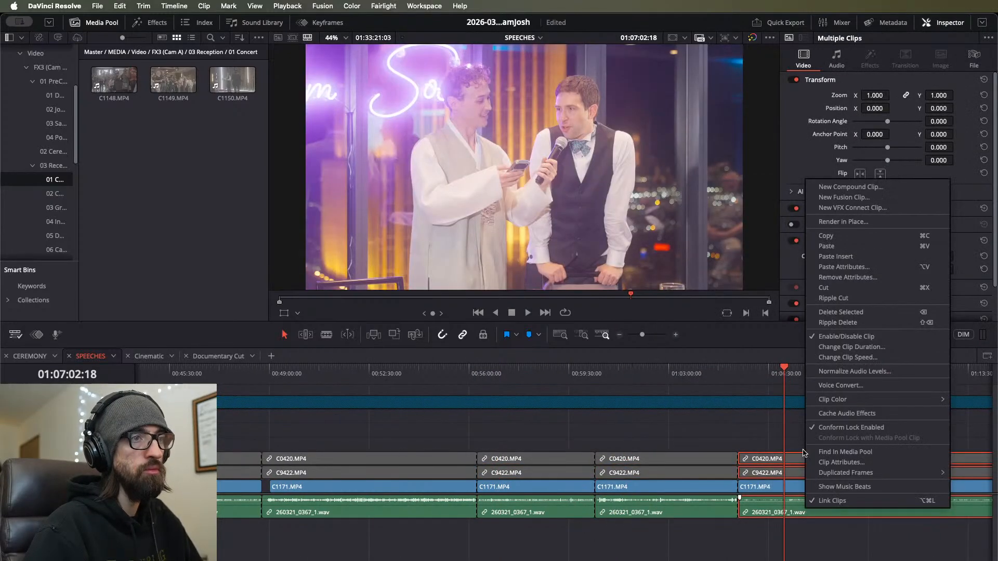
pyautogui.click(867, 377)
pyautogui.press('Return')
pyautogui.scroll(-4, 864, 388)
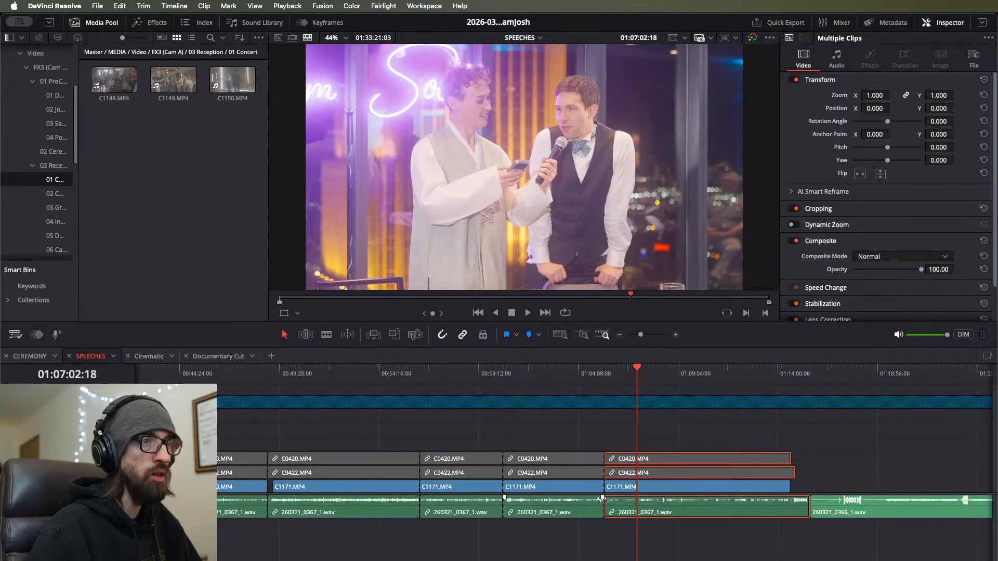
# Step: Split the last speech at 01:14:39:07, where the C1171.MP4 footage ends, and normalize the audio of the part before the cut
pyautogui.click(801, 376)
pyautogui.scroll(5, 771, 435)
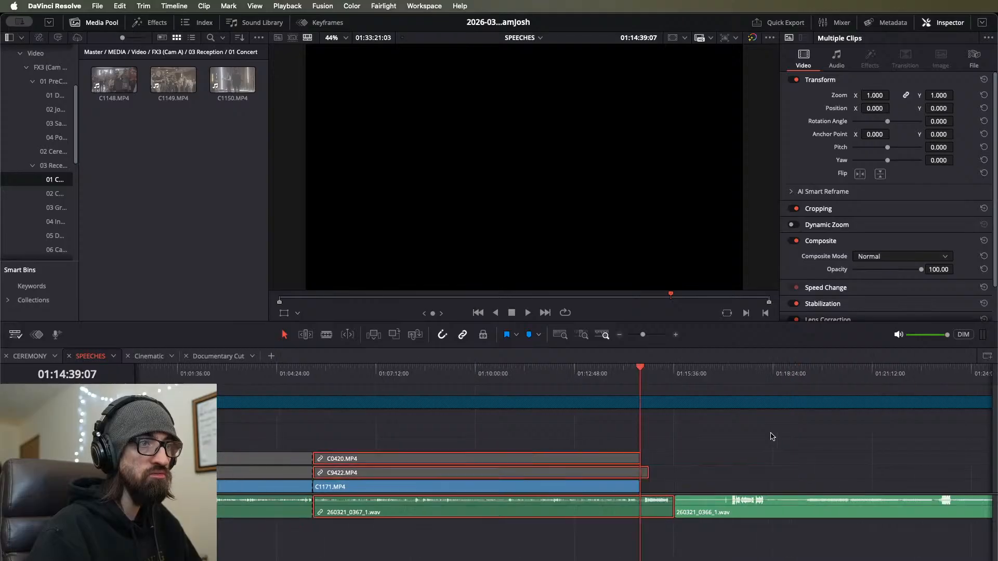
pyautogui.rightClick(405, 500)
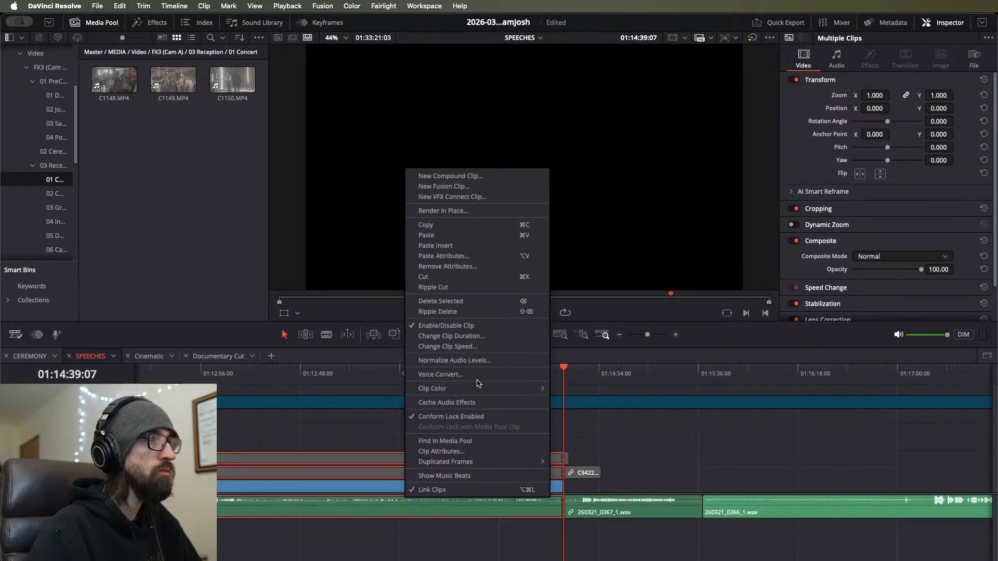
pyautogui.click(479, 360)
pyautogui.press('Return')
pyautogui.scroll(-1, 392, 430)
pyautogui.scroll(-2, 392, 431)
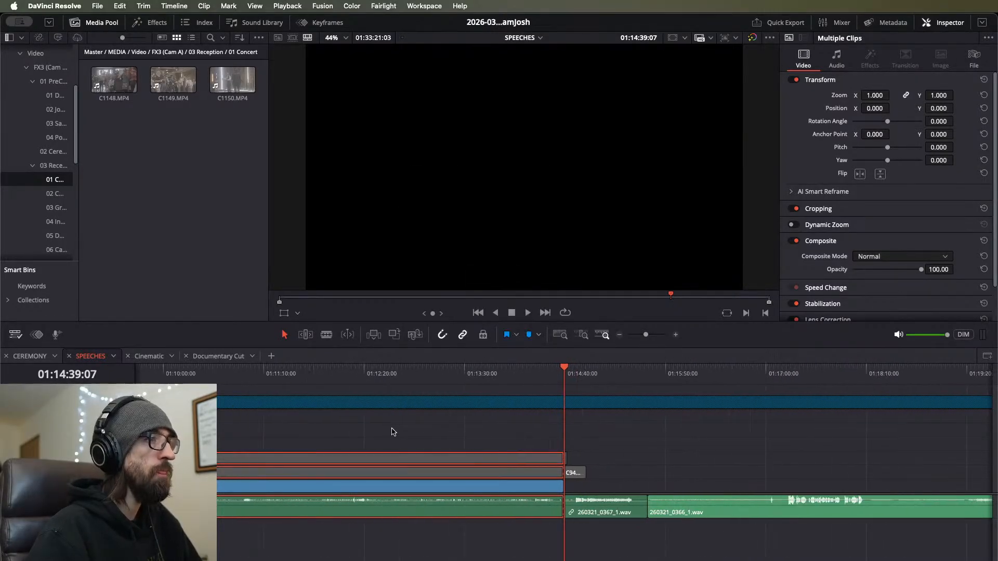
# Step: Play short passages of the normalized speeches, working back from the last speech to about 00:43:31, to check their levels
pyautogui.click(263, 412)
pyautogui.press('space')
pyautogui.hscroll(-5, 281, 461)
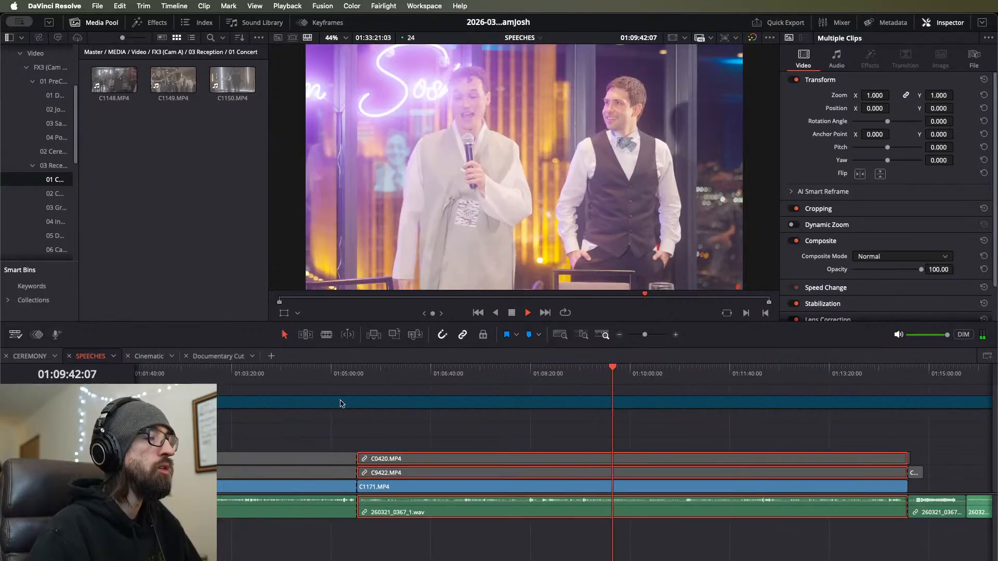
pyautogui.click(227, 389)
pyautogui.hscroll(-12, 229, 468)
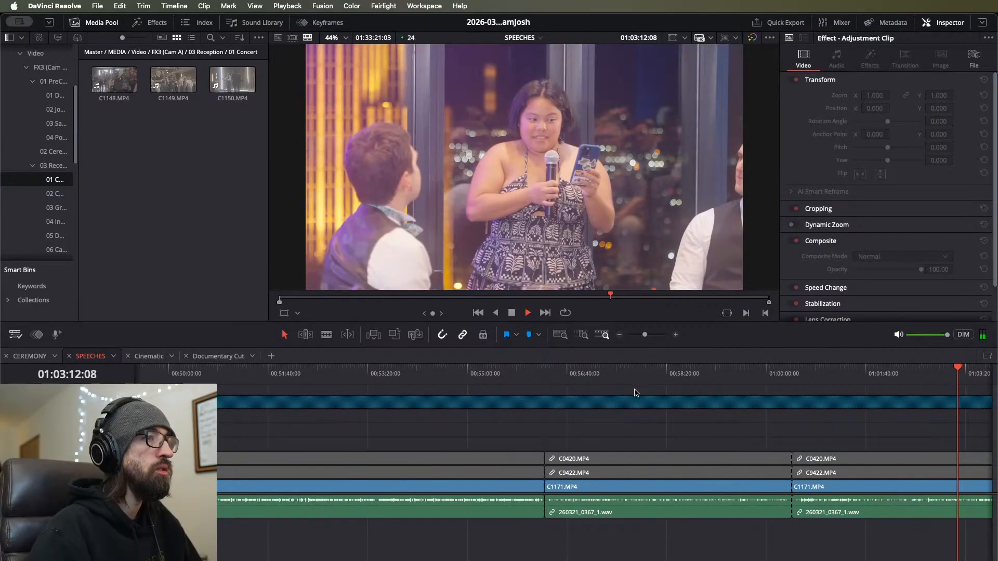
pyautogui.click(329, 372)
pyautogui.hscroll(-5, 329, 372)
pyautogui.hscroll(-5, 330, 372)
pyautogui.click(322, 370)
pyautogui.press('space')
pyautogui.press('space')
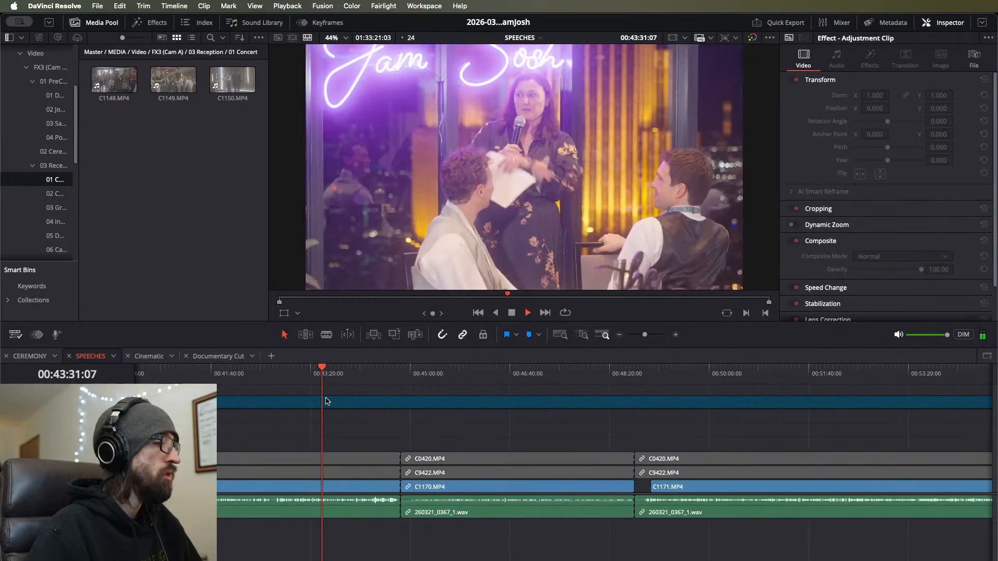
# Step: Listen to passages of the earlier speeches around 00:38:41 and 00:24:57 to compare their levels
pyautogui.press('super+minus')
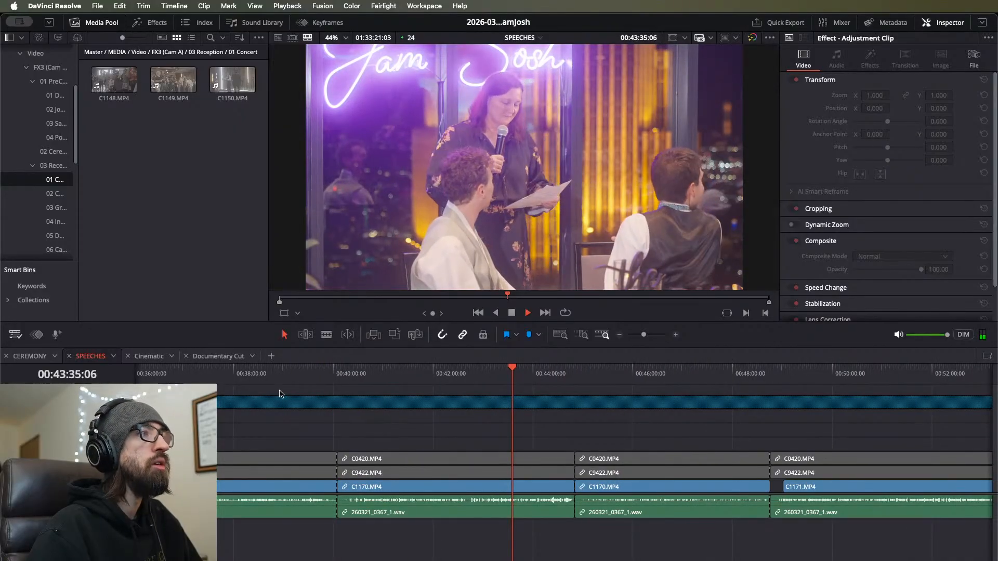
pyautogui.click(263, 373)
pyautogui.hscroll(-5, 263, 375)
pyautogui.press('super+minus')
pyautogui.press('super+minus')
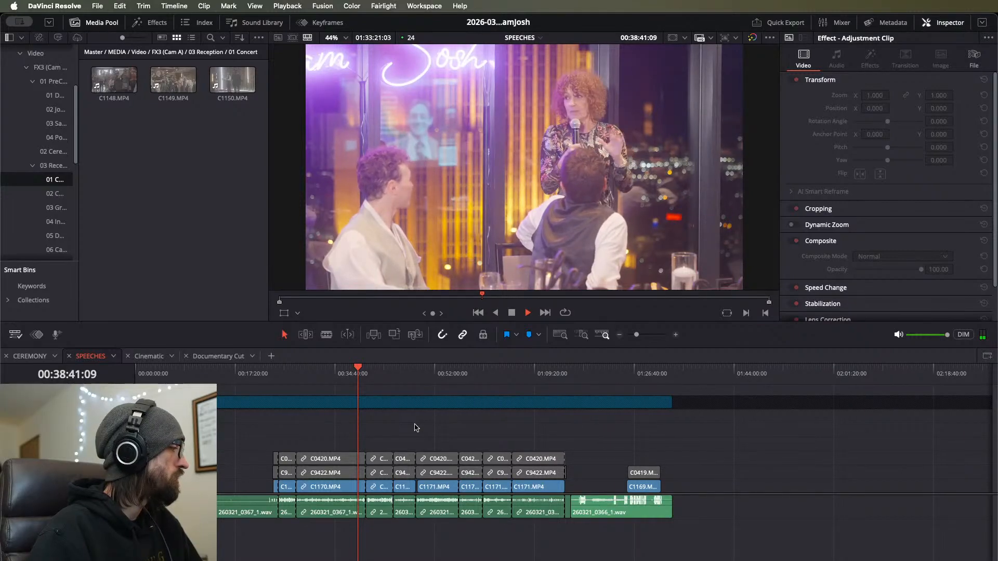
pyautogui.press('super+equal')
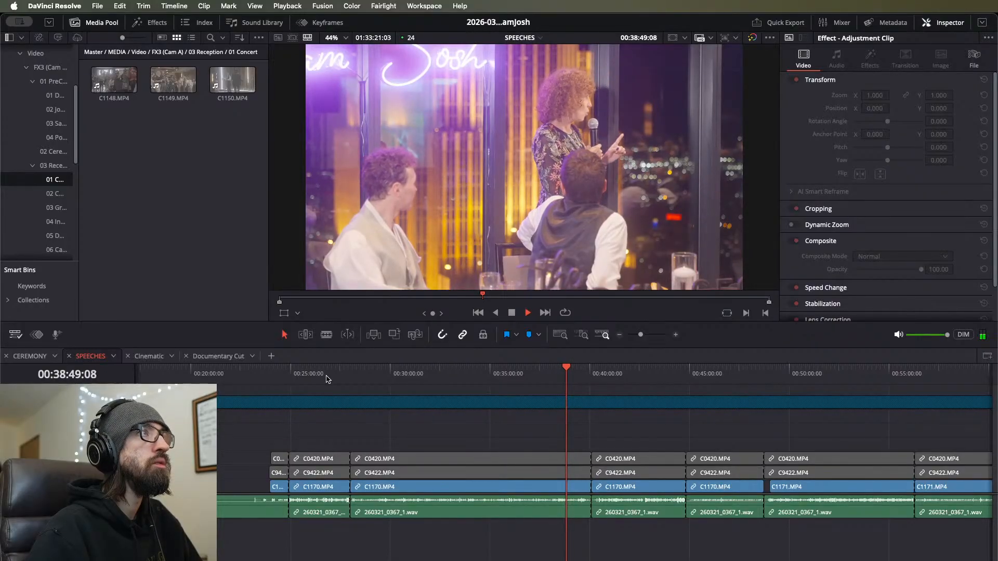
pyautogui.click(290, 375)
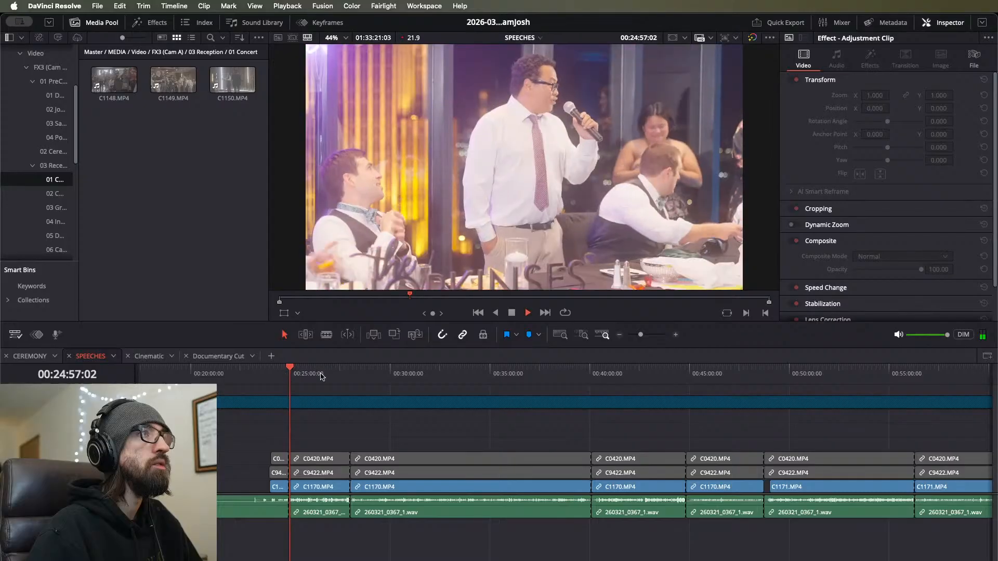
pyautogui.click(322, 375)
pyautogui.scroll(5, 413, 378)
pyautogui.moveTo(212, 377); pyautogui.dragTo(205, 376)
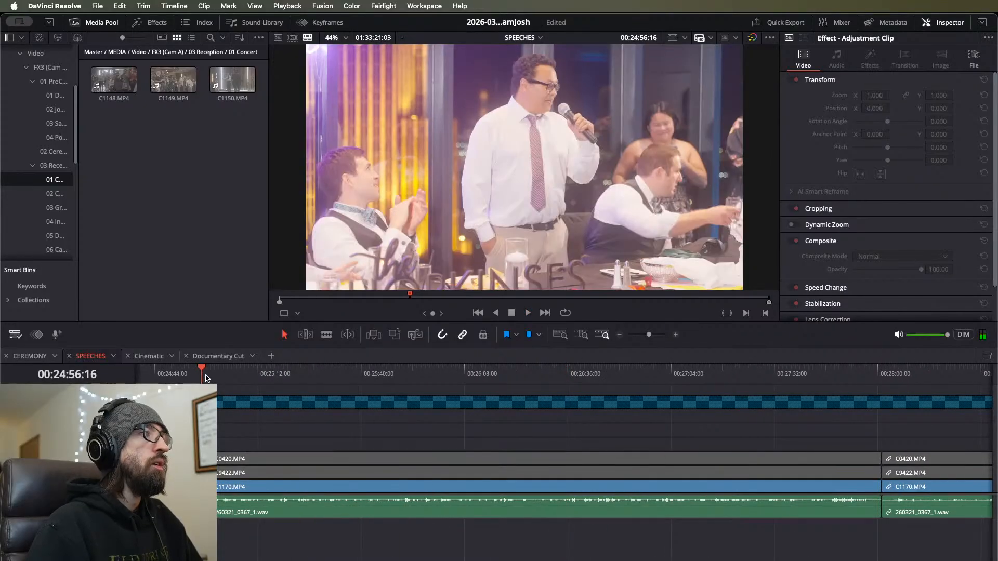
# Step: Normalize the audio level of the 260321_0366_1.wav clip at the end of the timeline and deselect it
pyautogui.scroll(-1, 399, 446)
pyautogui.scroll(-5, 402, 444)
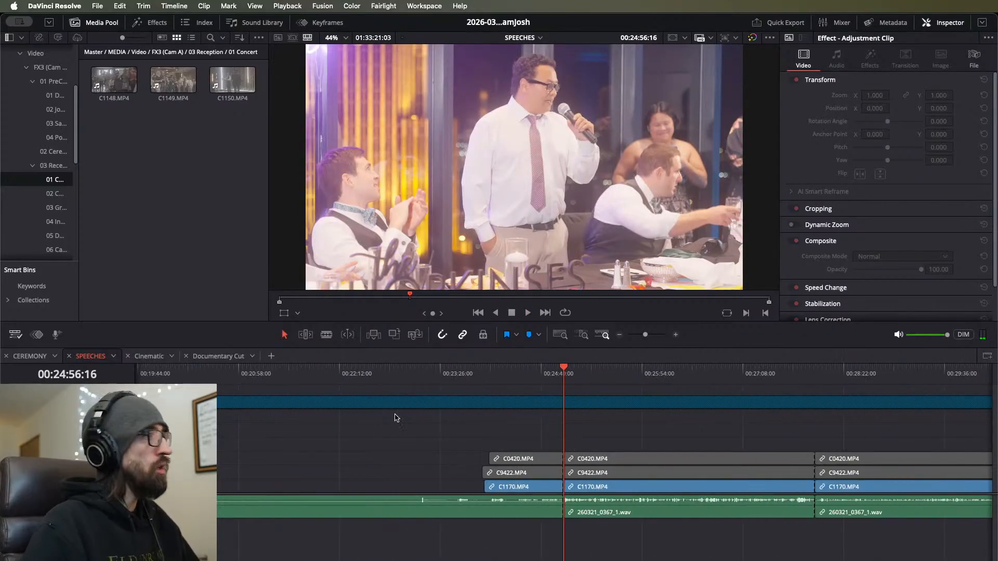
pyautogui.scroll(-3, 499, 449)
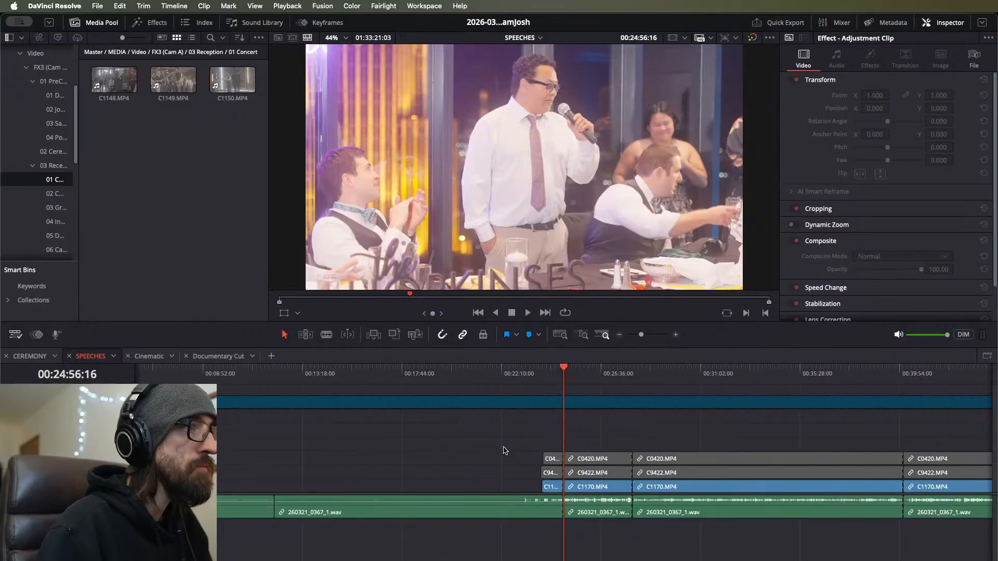
pyautogui.scroll(-4, 503, 450)
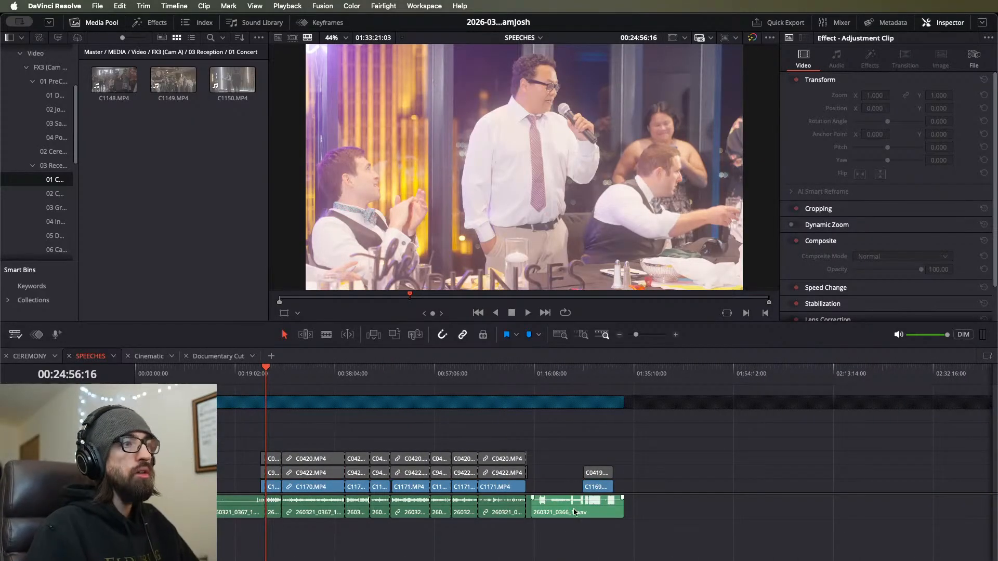
pyautogui.rightClick(575, 512)
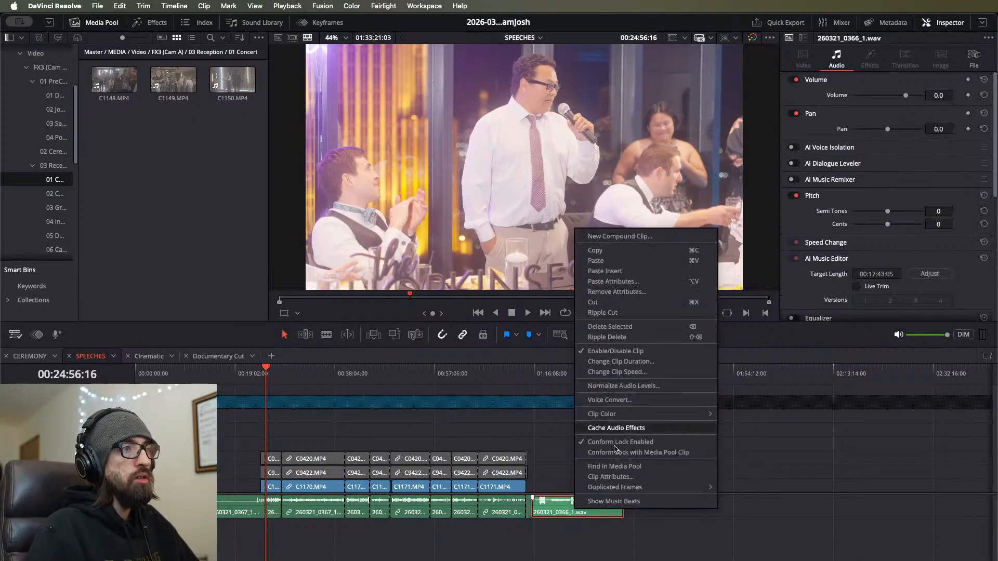
pyautogui.click(634, 387)
pyautogui.press('Return')
pyautogui.hotkey('shift', 'z')
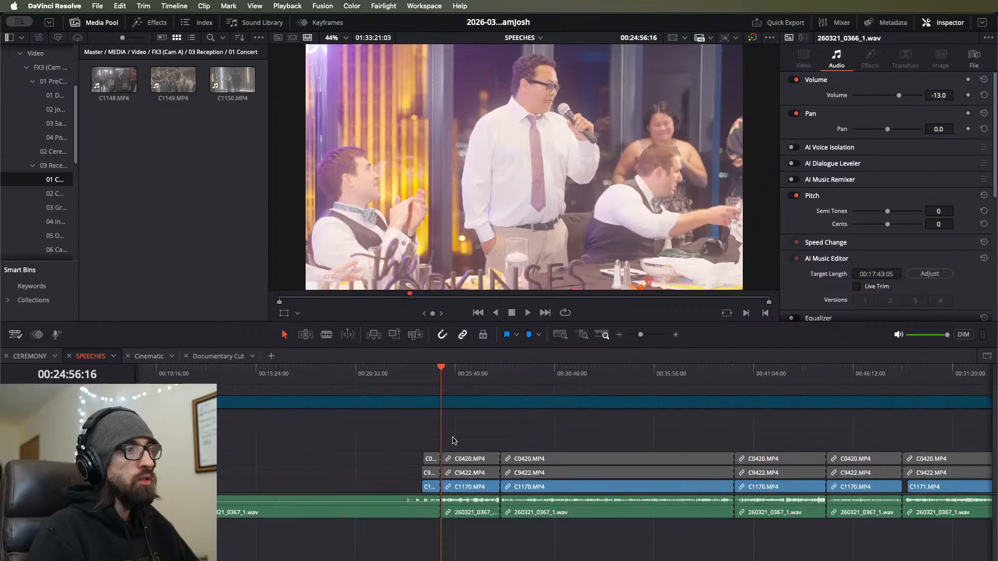
pyautogui.click(453, 436)
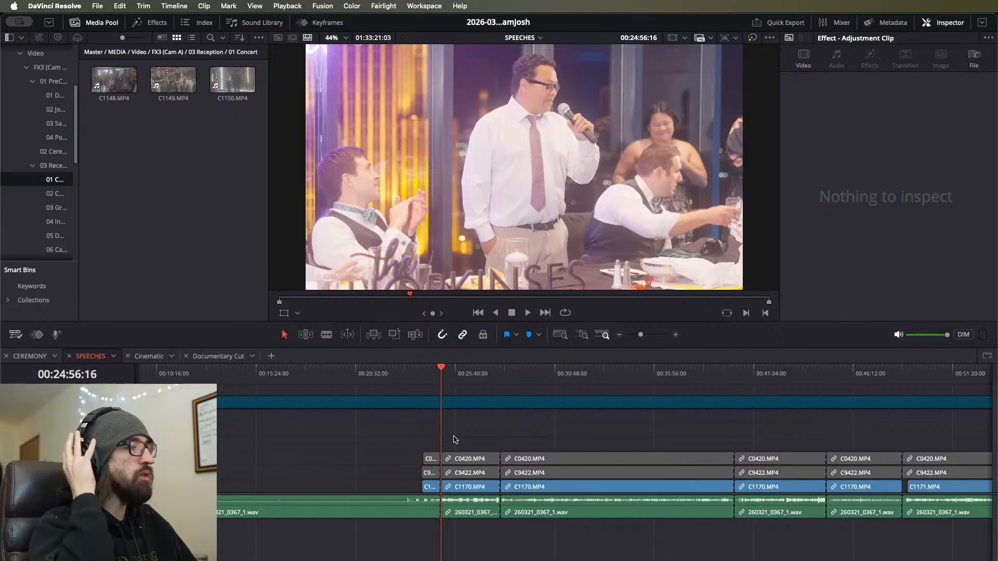
# Step: Play the closing part of the long speech from about 00:39:13 to locate where its toast begins
pyautogui.scroll(-5, 481, 443)
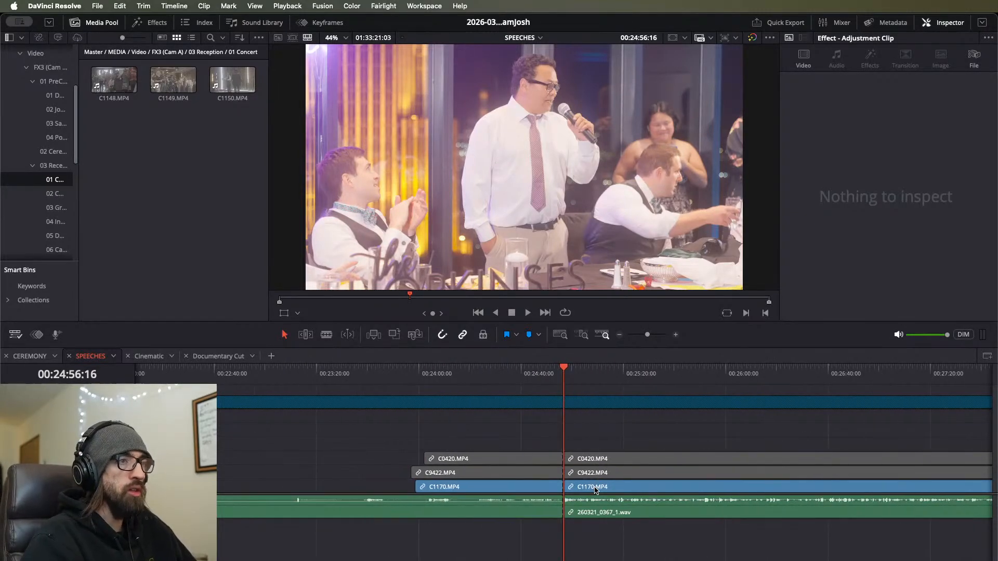
pyautogui.click(753, 373)
pyautogui.scroll(5, 750, 419)
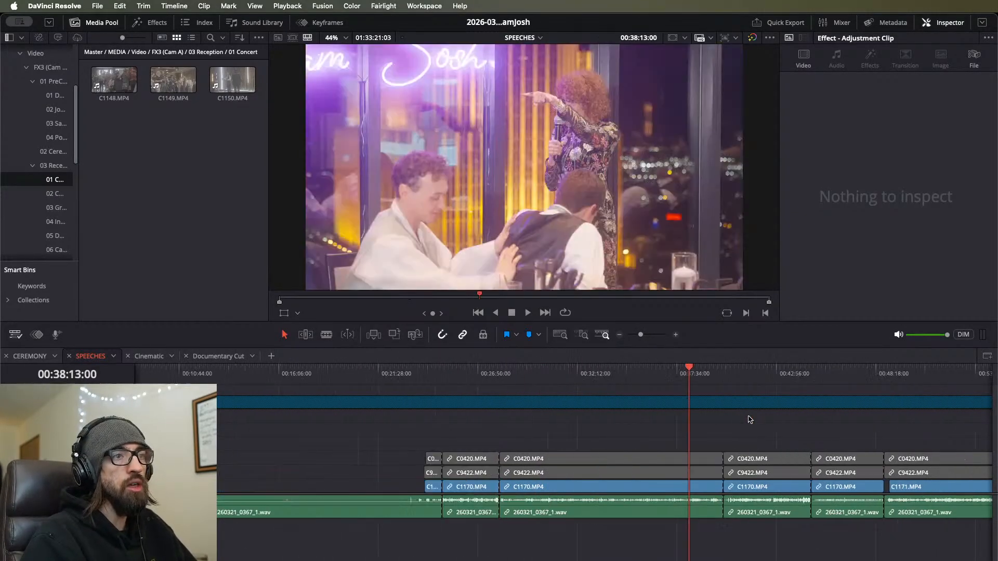
pyautogui.click(655, 374)
pyautogui.click(686, 380)
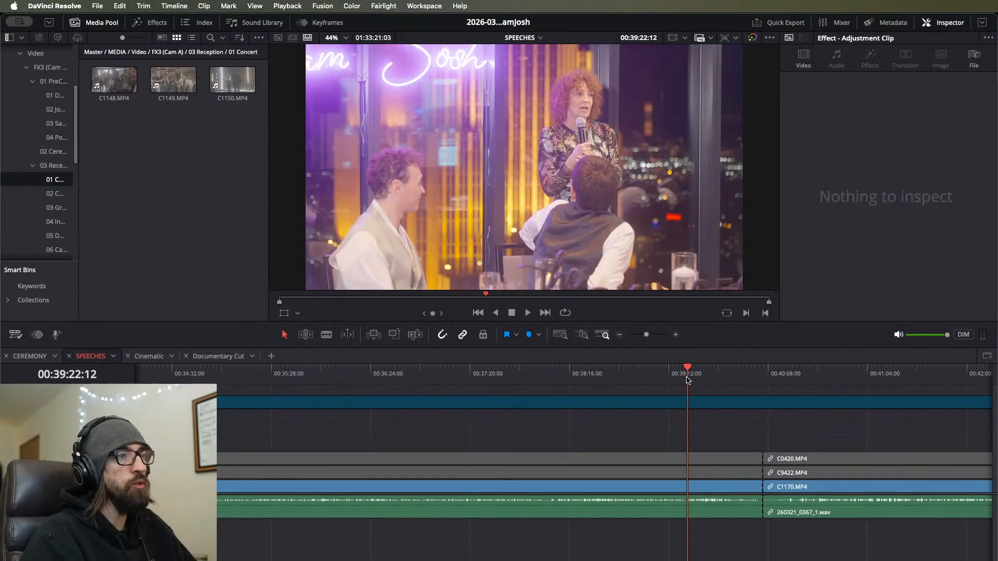
pyautogui.scroll(3, 659, 443)
pyautogui.click(533, 373)
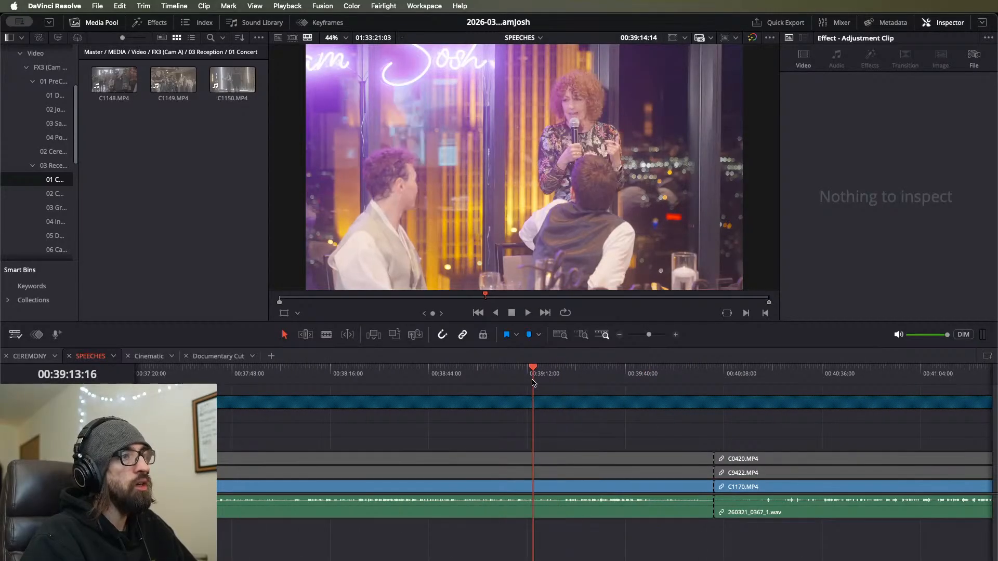
pyautogui.click(552, 468)
pyautogui.press('space')
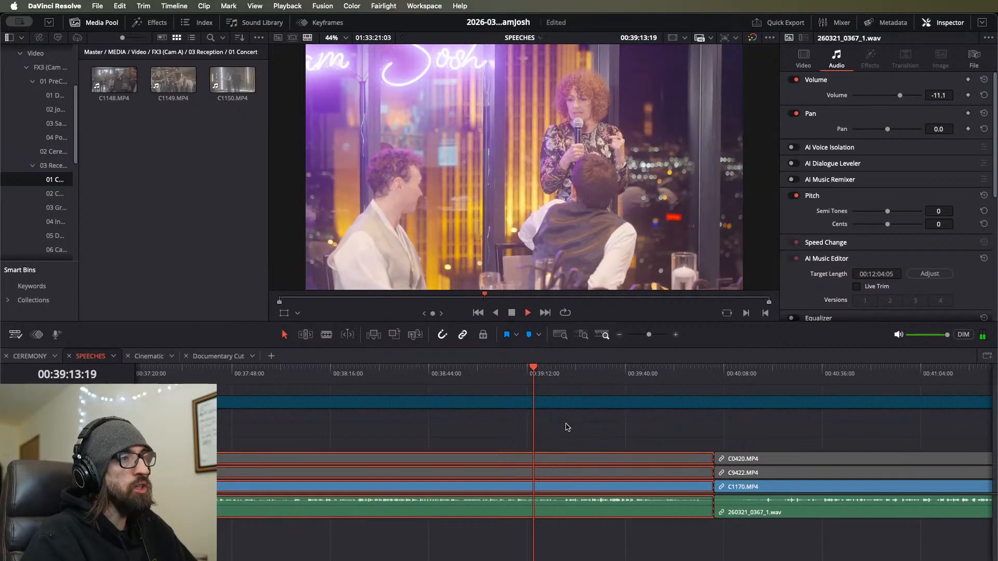
# Step: Split the long speech at about 00:39:22, before its closing toast
pyautogui.click(553, 374)
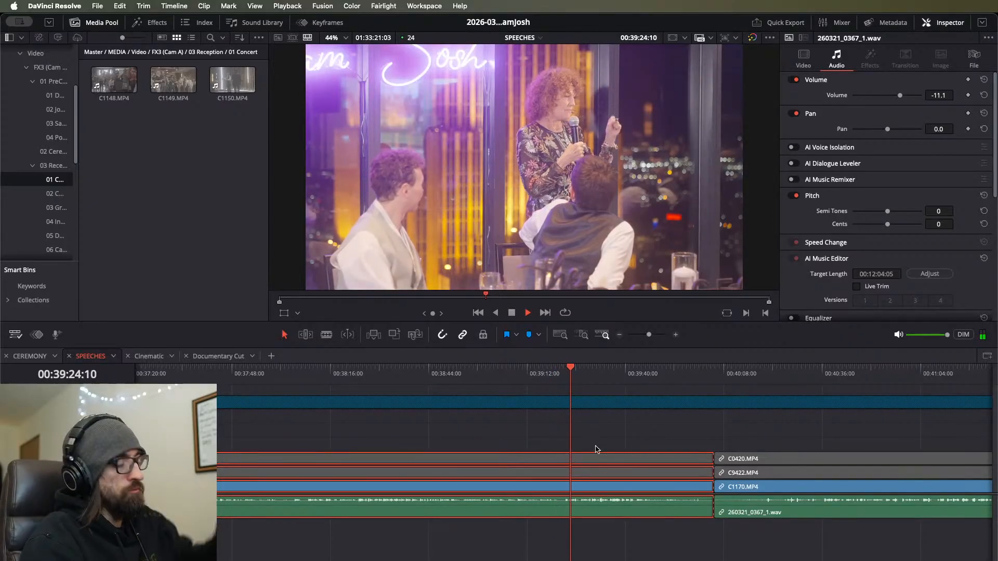
pyautogui.press('super+equal')
pyautogui.click(541, 381)
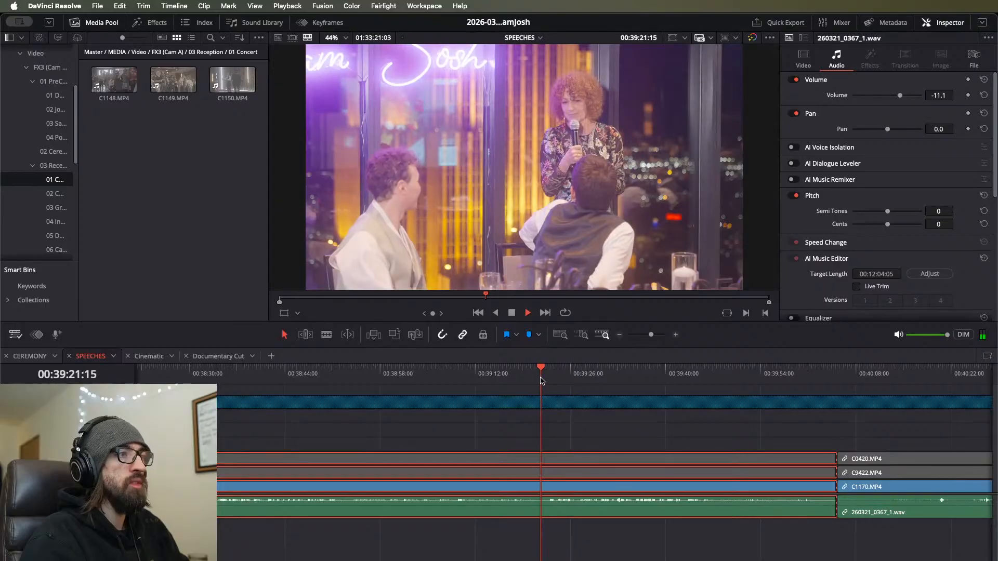
pyautogui.press('space')
pyautogui.press('super+b')
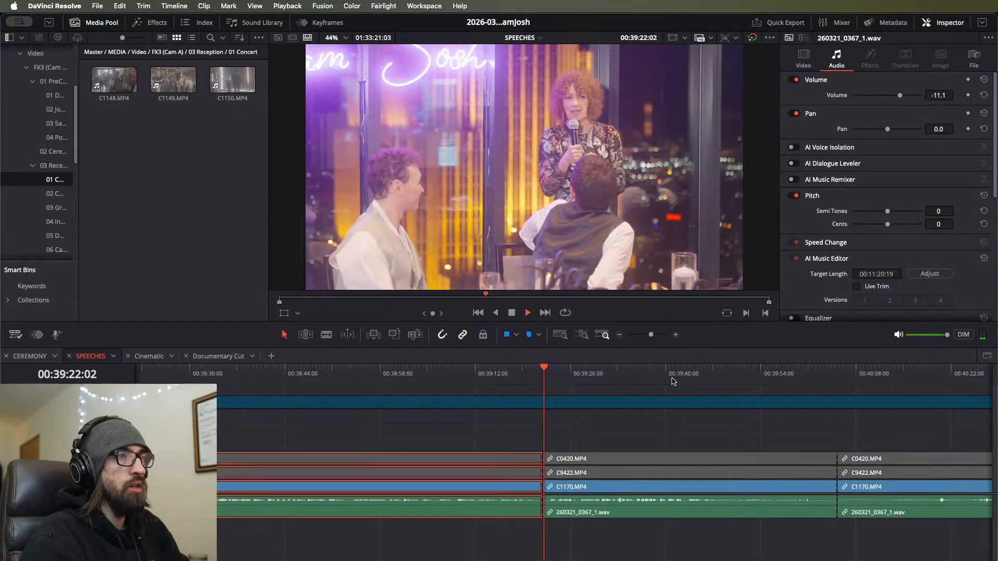
# Step: Play through the toast and split its clip at 00:39:47:22 to separate it from the rest of the ending
pyautogui.click(672, 381)
pyautogui.press('space')
pyautogui.click(730, 460)
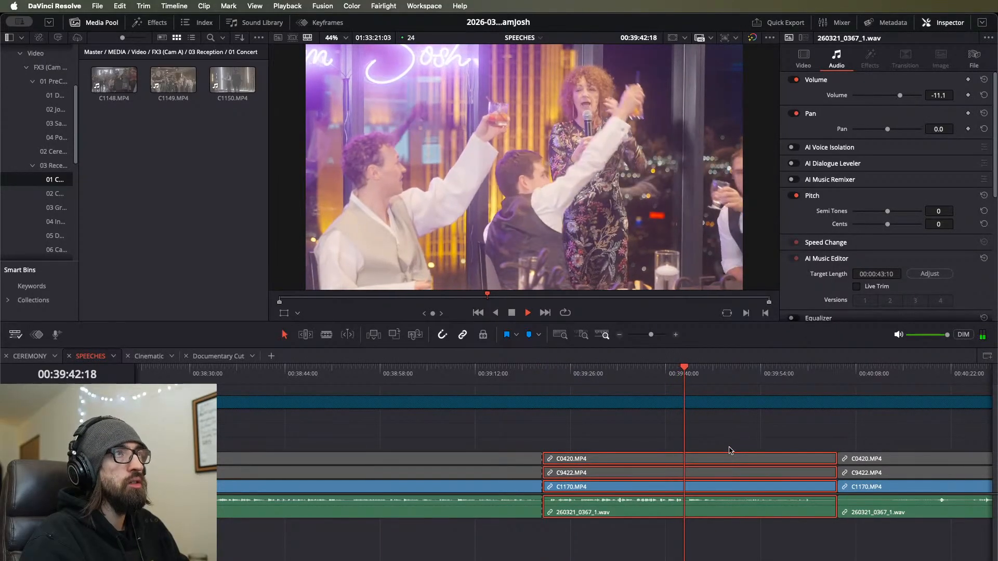
pyautogui.press('super+minus')
pyautogui.press('super+minus')
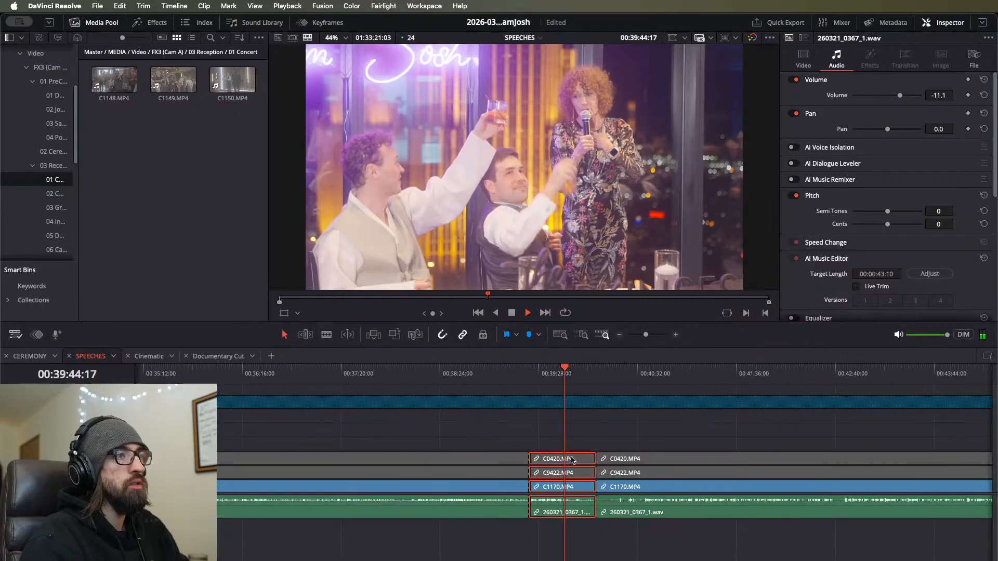
pyautogui.press('super+equal')
pyautogui.press('super+equal')
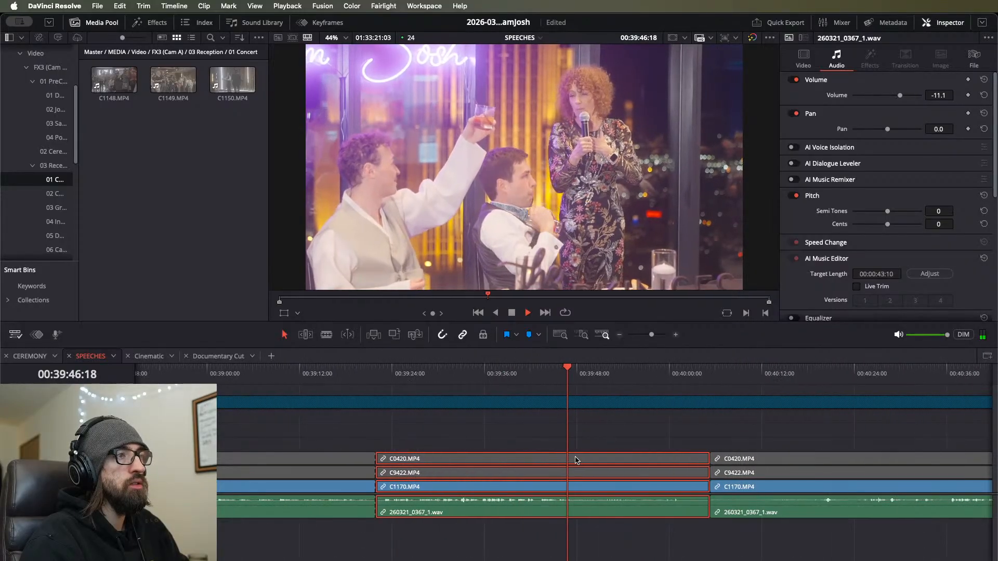
pyautogui.press('space')
pyautogui.press('super+b')
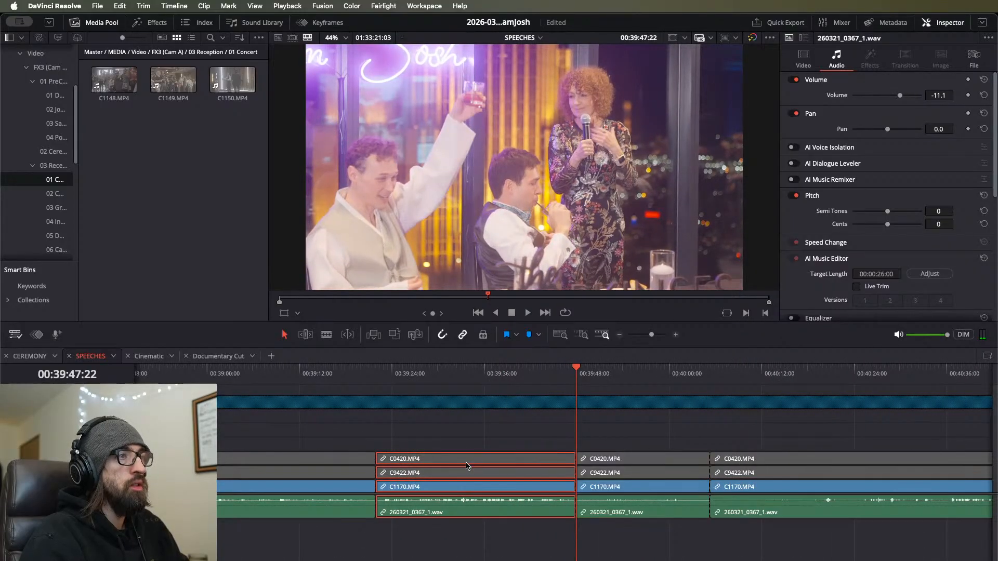
# Step: Paste the isolated toast clips into the Cinematic timeline, in the empty area after its existing clips
pyautogui.click(139, 357)
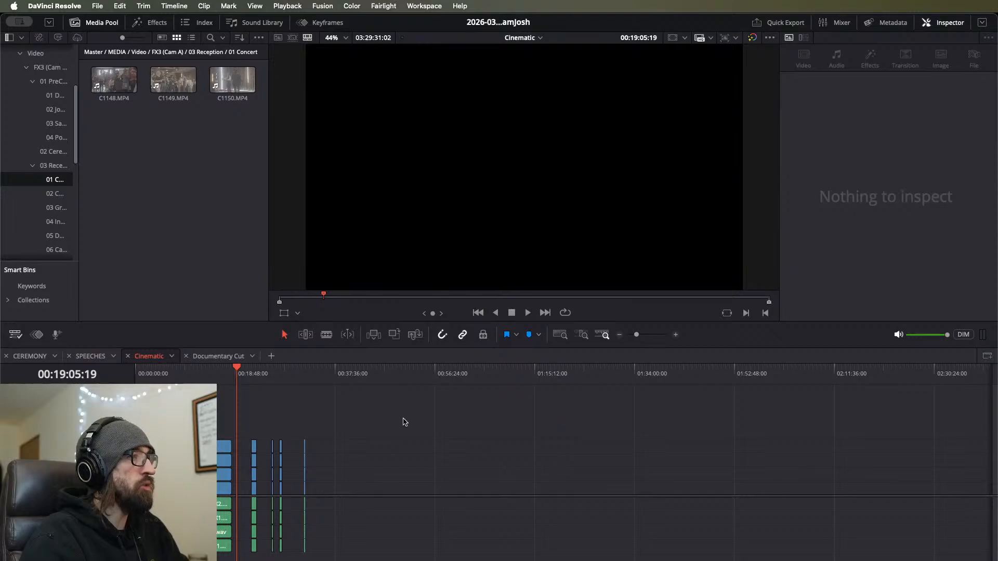
pyautogui.press('Down')
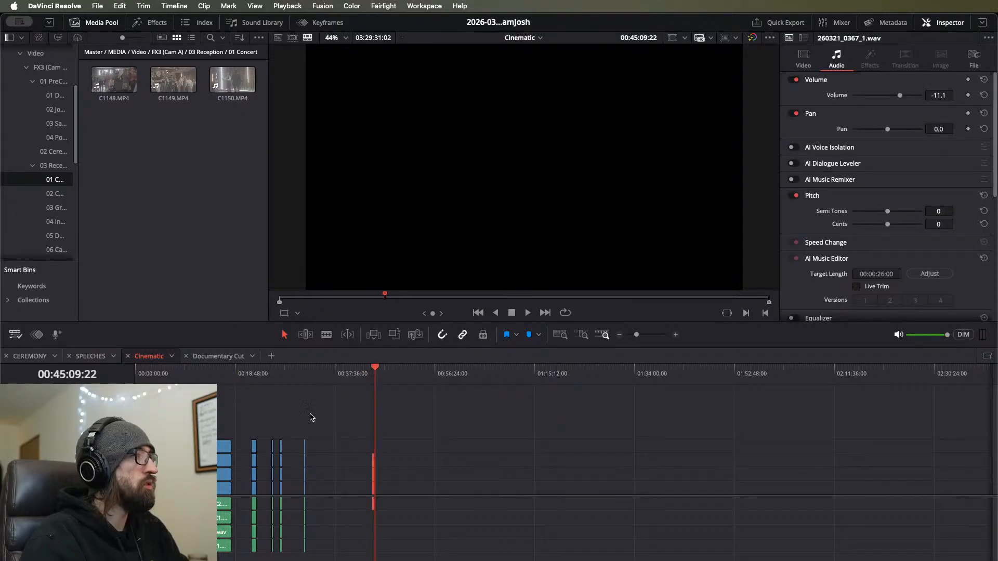
pyautogui.scroll(-5, 453, 452)
pyautogui.scroll(7, 454, 452)
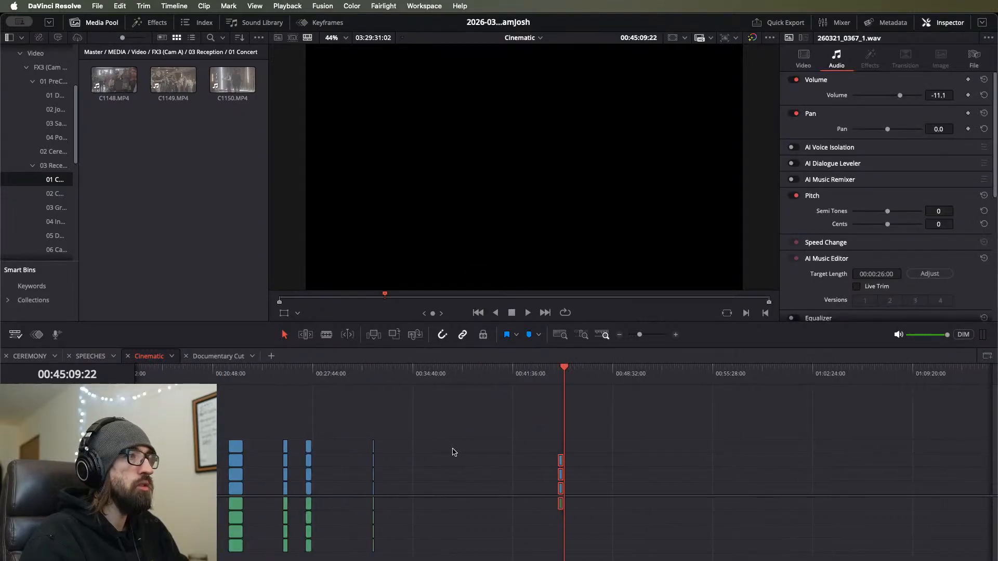
# Step: Return to the SPEECHES timeline and play the speech before the long one from shortly before 00:27:28 to find its toast
pyautogui.click(31, 358)
pyautogui.click(90, 358)
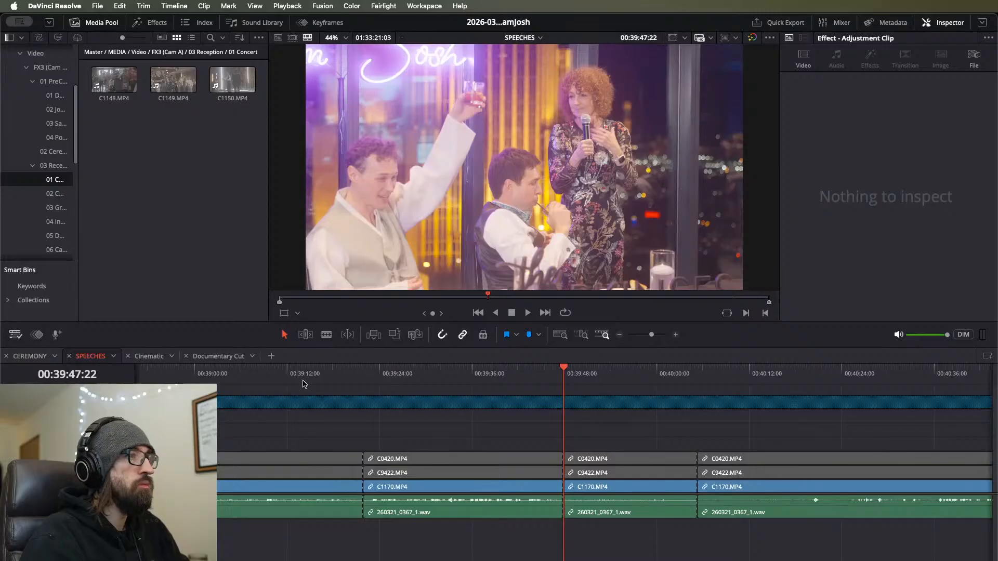
pyautogui.click(190, 376)
pyautogui.hscroll(-10, 232, 401)
pyautogui.scroll(-6, 265, 400)
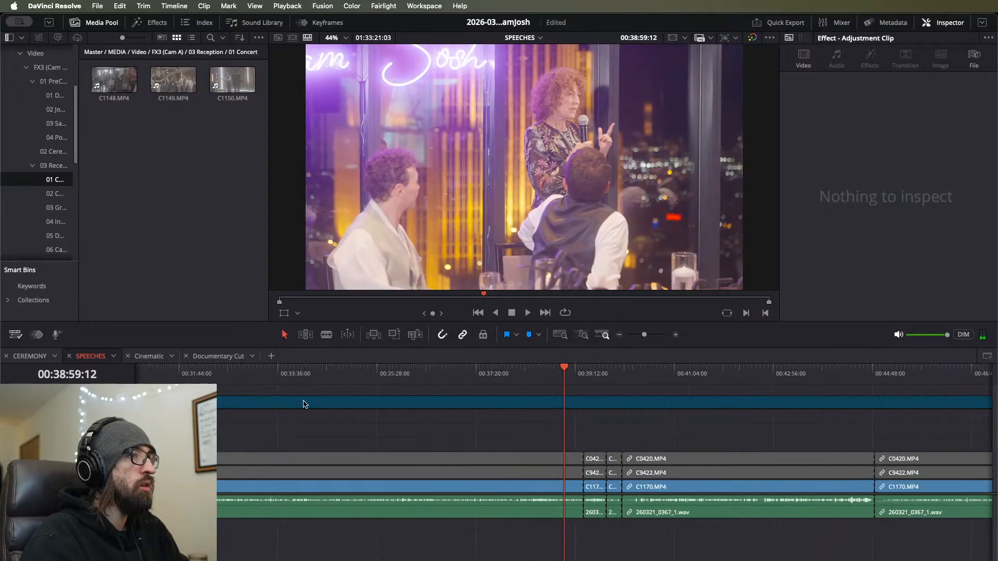
pyautogui.press('Up')
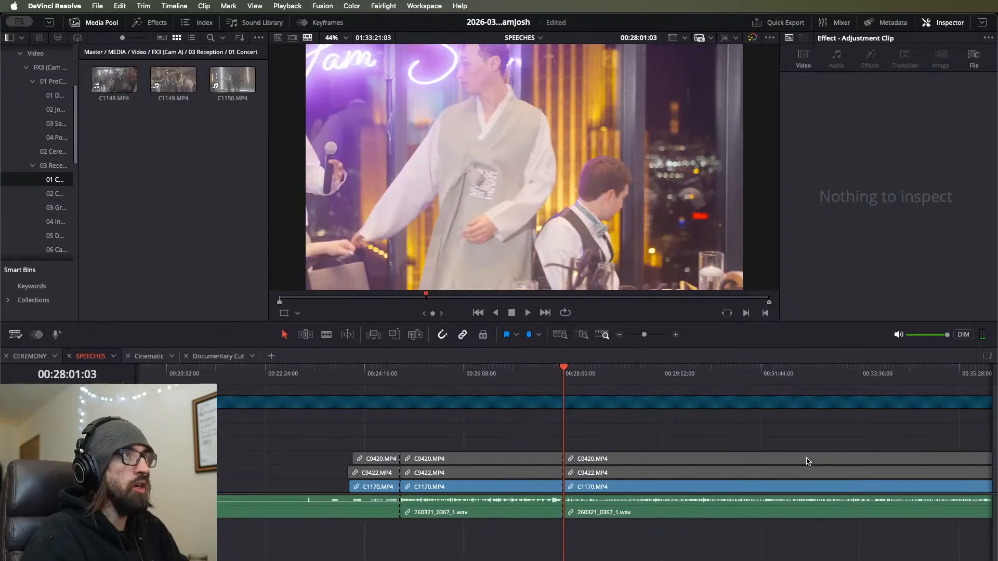
pyautogui.scroll(3, 608, 437)
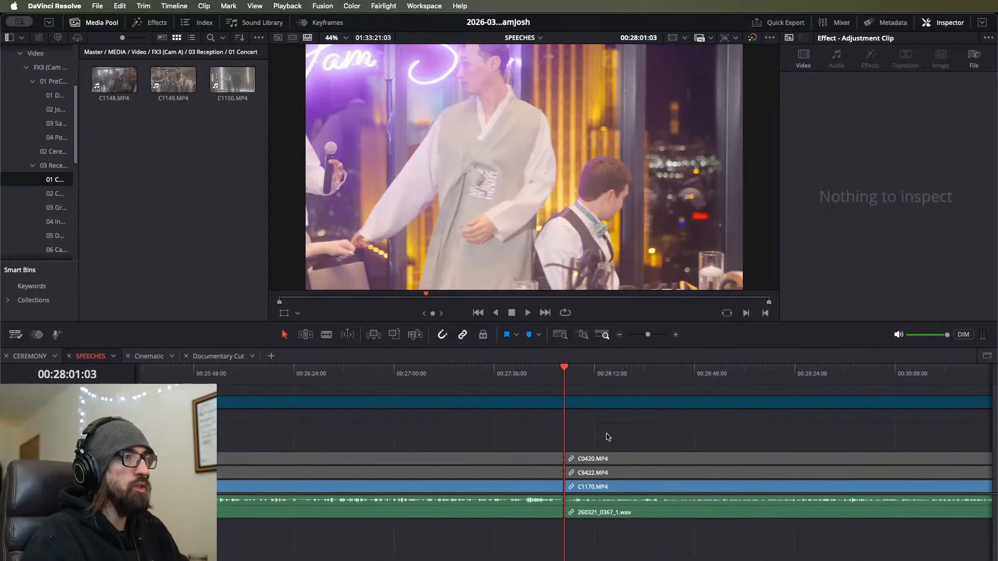
pyautogui.moveTo(494, 374); pyautogui.dragTo(469, 374)
pyautogui.press('space')
pyautogui.scroll(2, 501, 395)
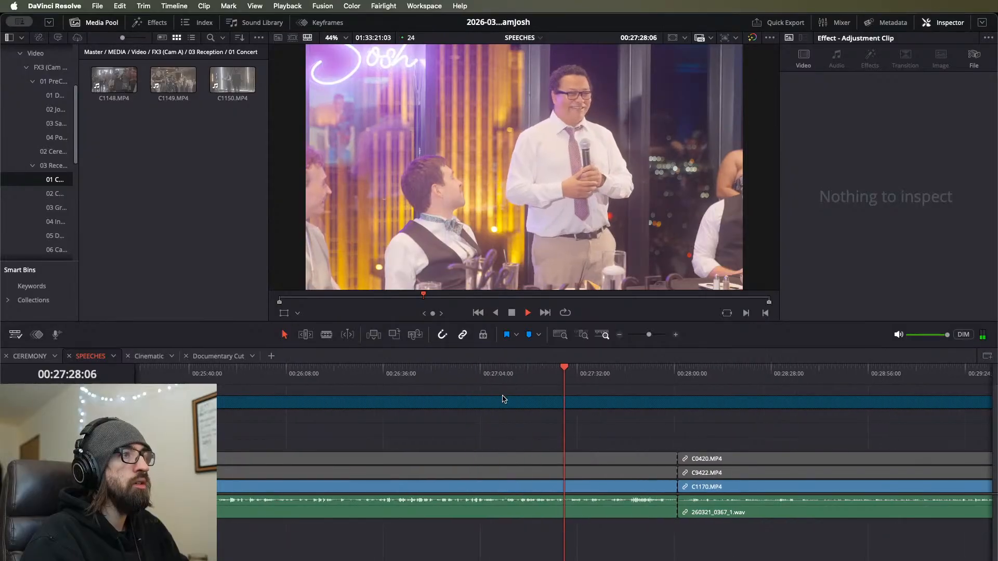
pyautogui.click(613, 464)
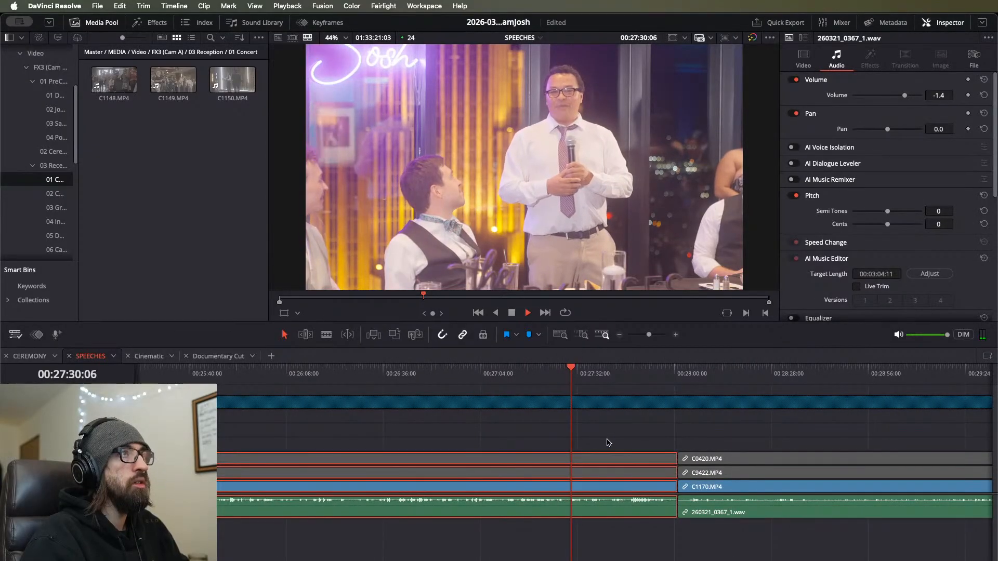
pyautogui.click(610, 443)
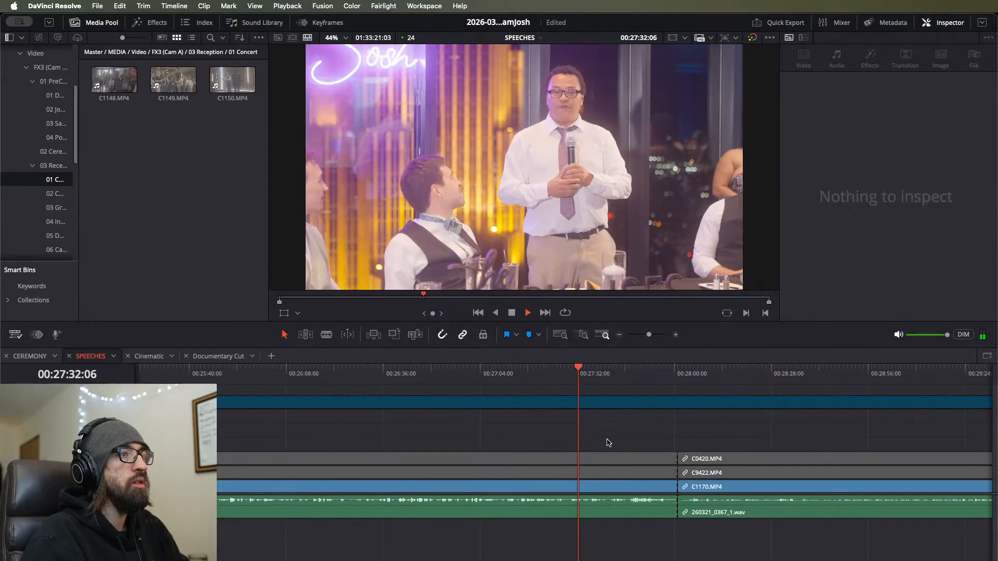
pyautogui.scroll(2, 608, 442)
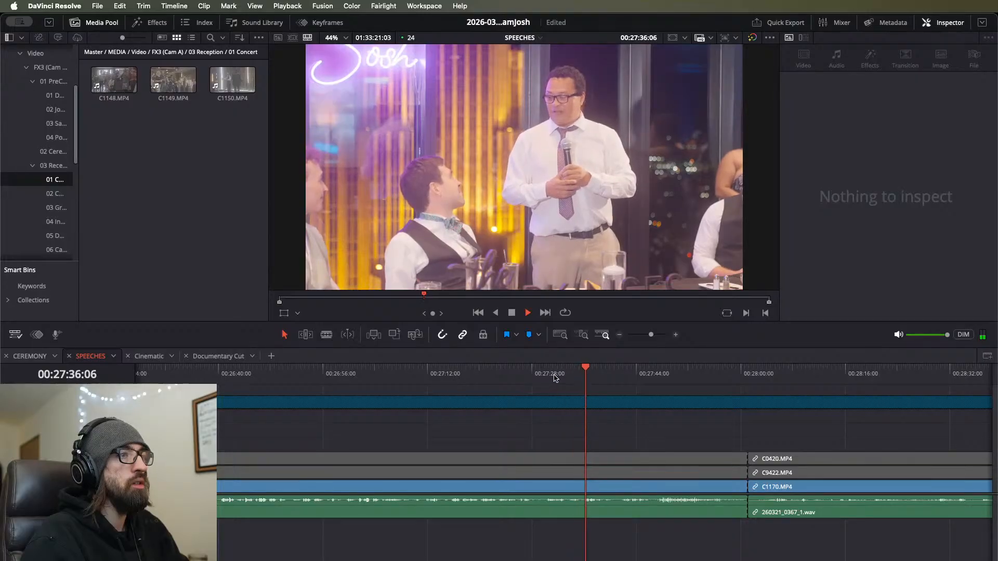
pyautogui.click(581, 383)
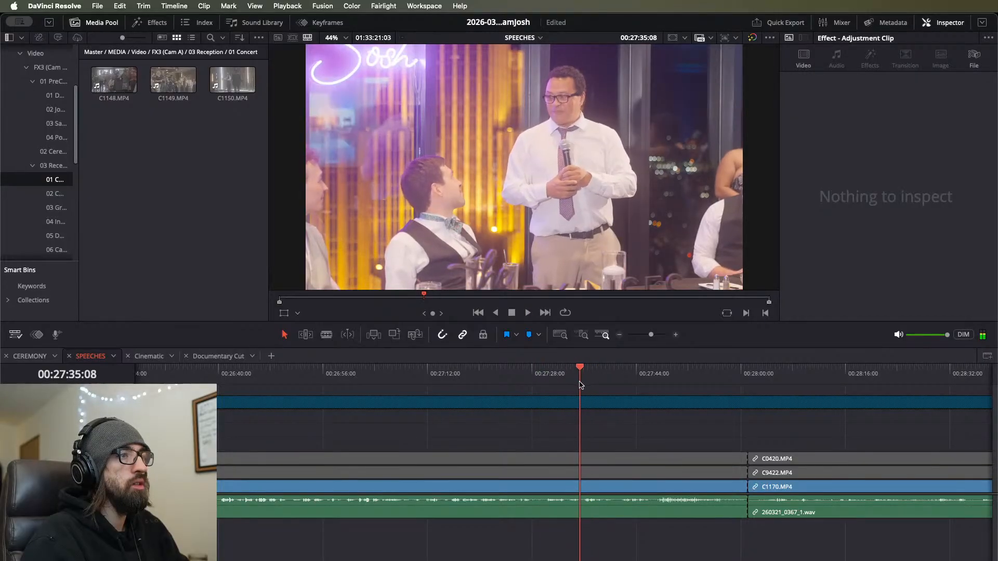
pyautogui.press('space')
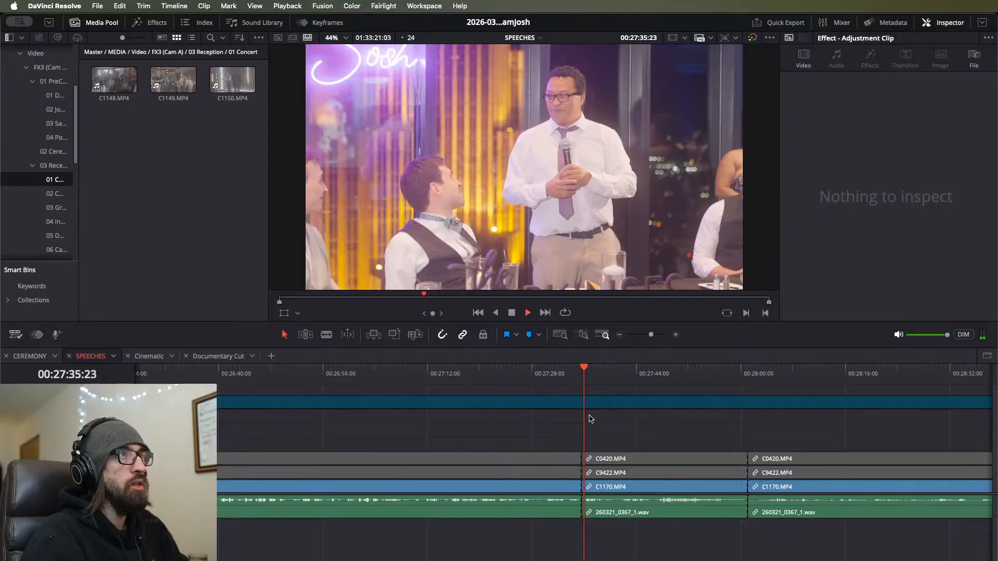
pyautogui.scroll(5, 591, 417)
pyautogui.press('super+z')
pyautogui.moveTo(555, 377); pyautogui.dragTo(564, 376)
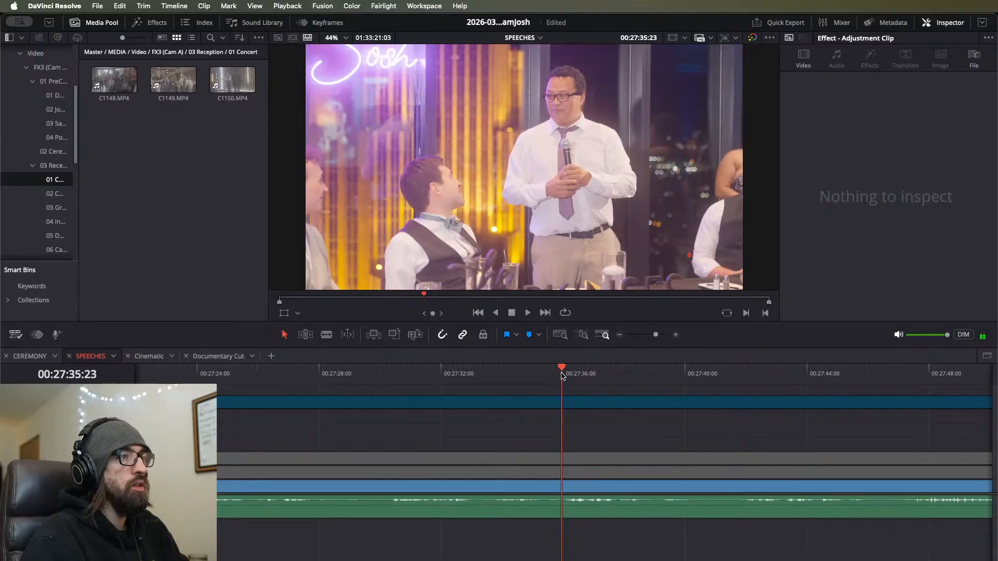
pyautogui.press('space')
pyautogui.scroll(-4, 614, 474)
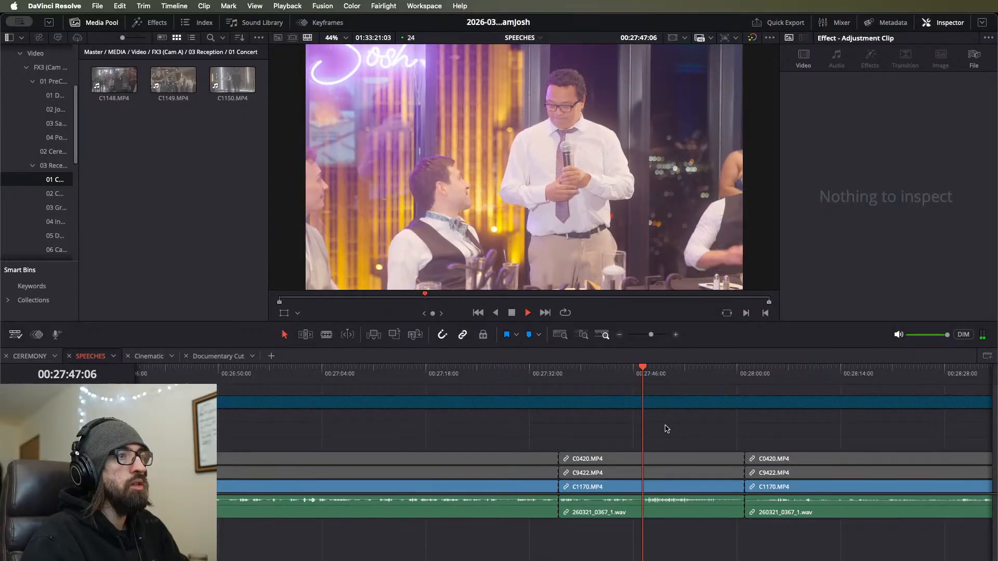
# Step: Undo the last split and split the speech preceding the long one at 00:27:15:13 instead
pyautogui.moveTo(639, 380); pyautogui.dragTo(404, 393)
pyautogui.press('super+z')
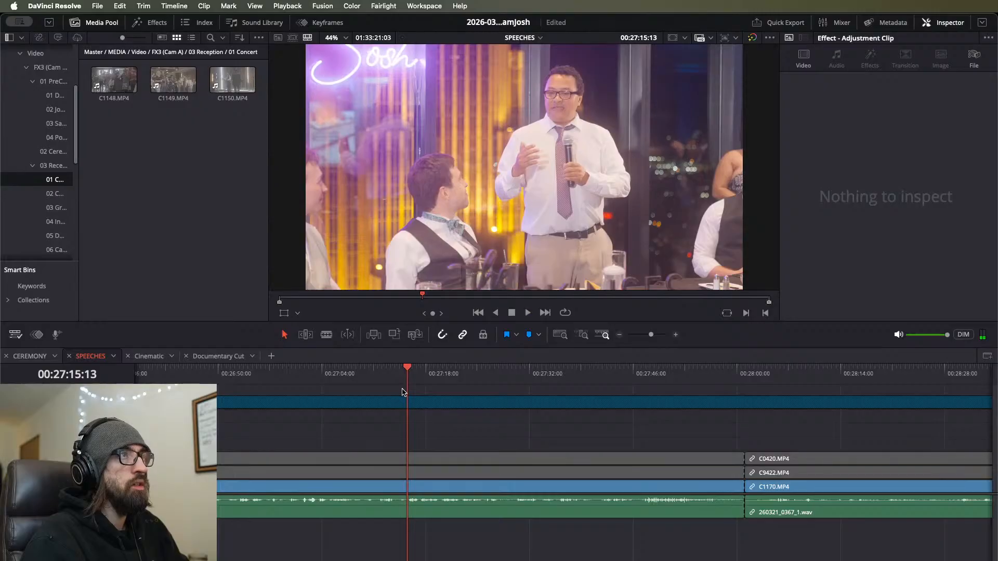
pyautogui.press('super+b')
# Step: Play through this speaker's toast and split its clips at 00:27:46:19 to separate it from the rest of the ending
pyautogui.press('space')
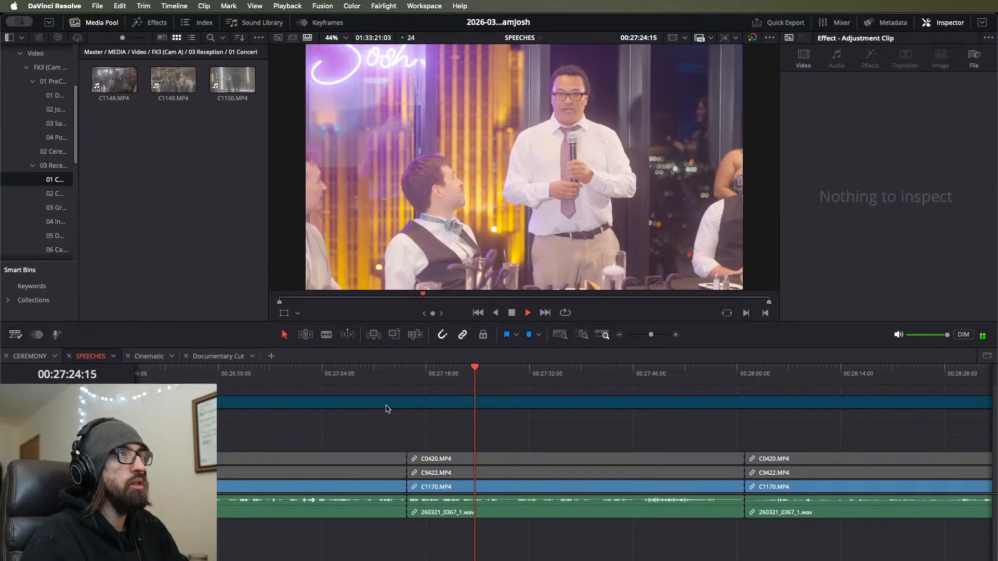
pyautogui.scroll(-2, 387, 409)
pyautogui.scroll(5, 544, 432)
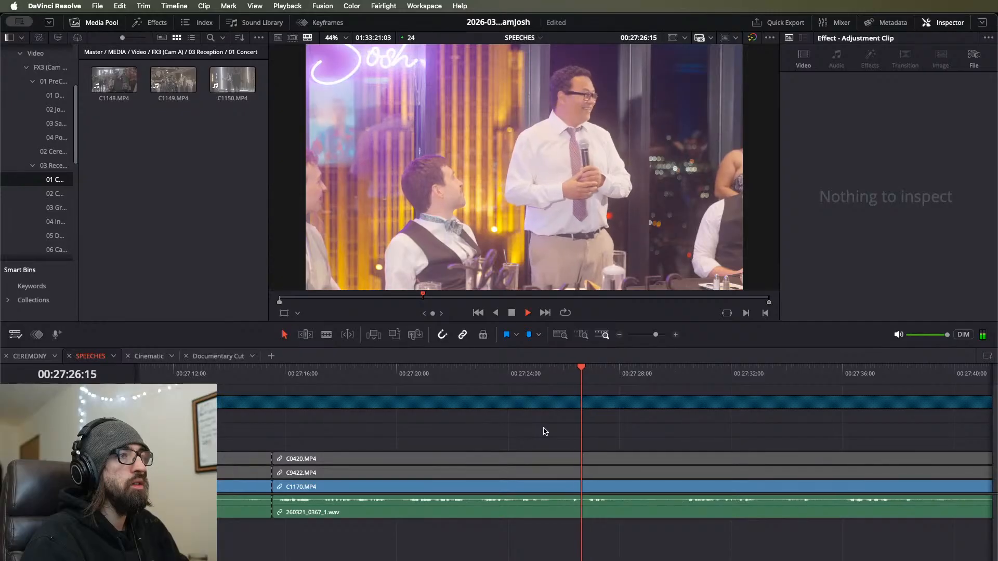
pyautogui.scroll(-2, 544, 432)
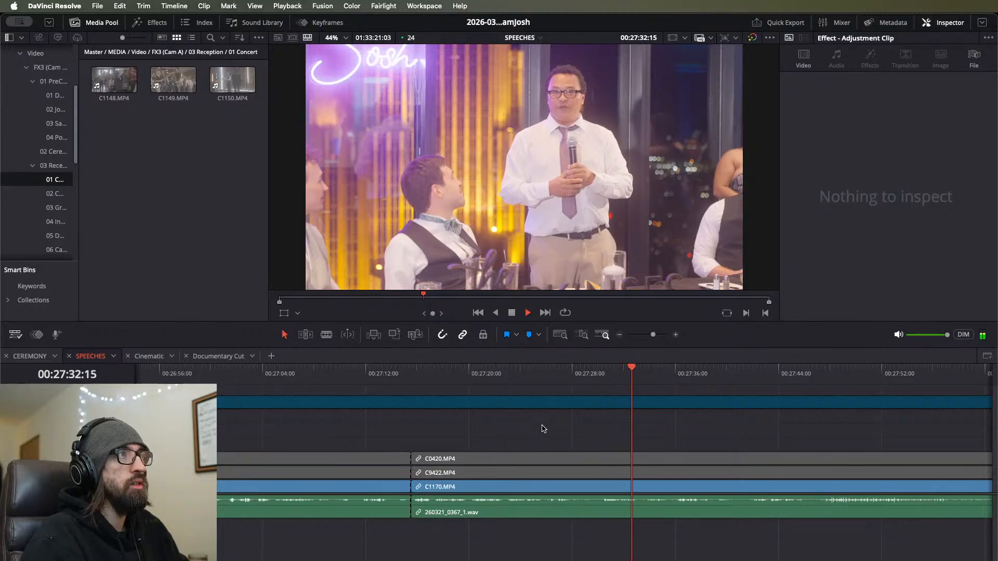
pyautogui.hscroll(3, 541, 428)
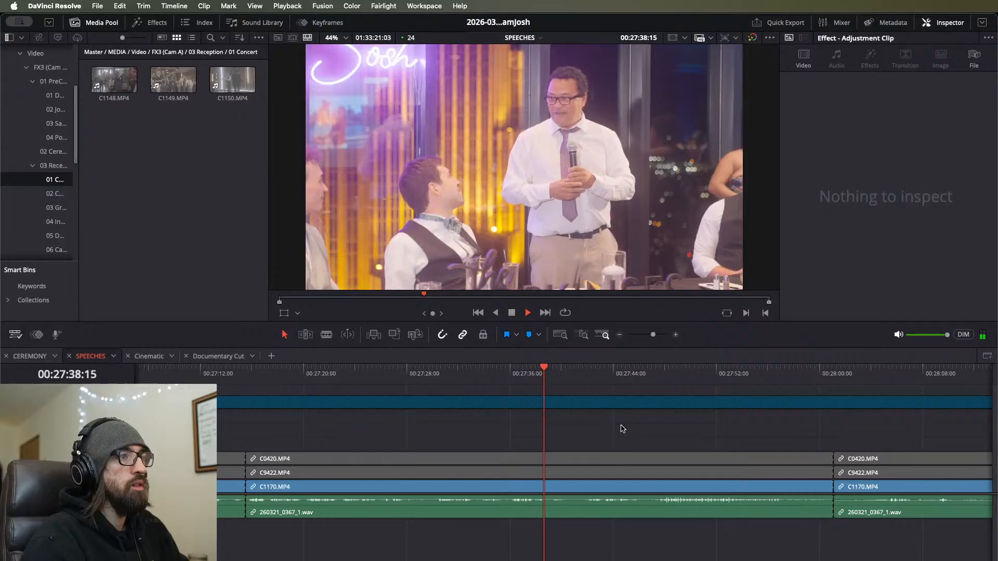
pyautogui.click(604, 379)
pyautogui.moveTo(571, 379); pyautogui.dragTo(582, 379)
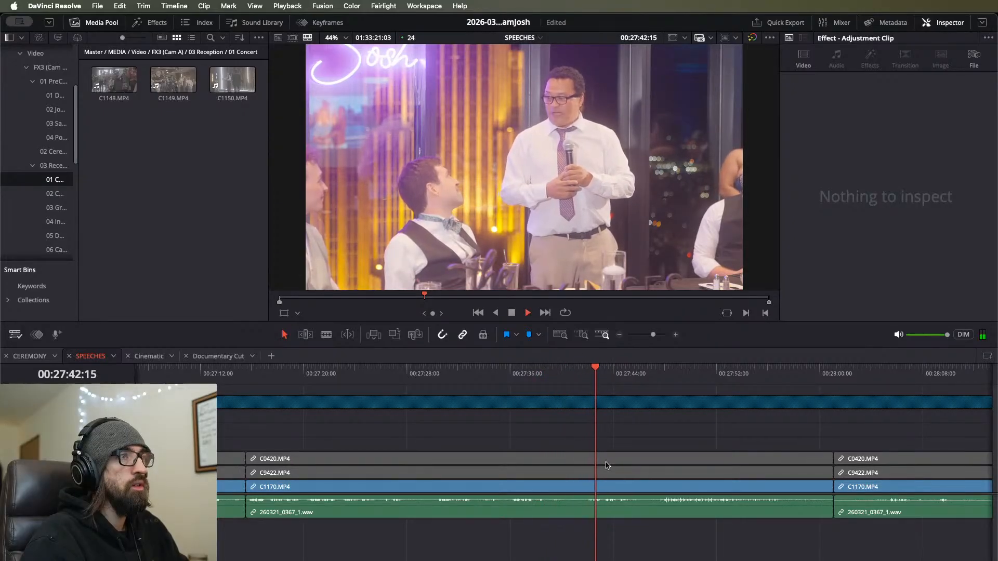
pyautogui.click(629, 373)
pyautogui.click(644, 464)
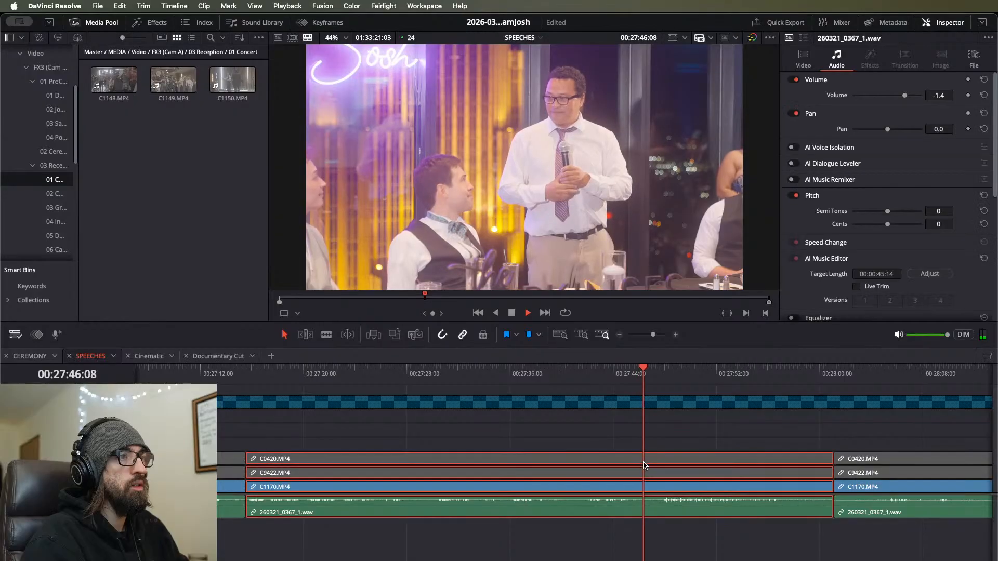
pyautogui.press('super+b')
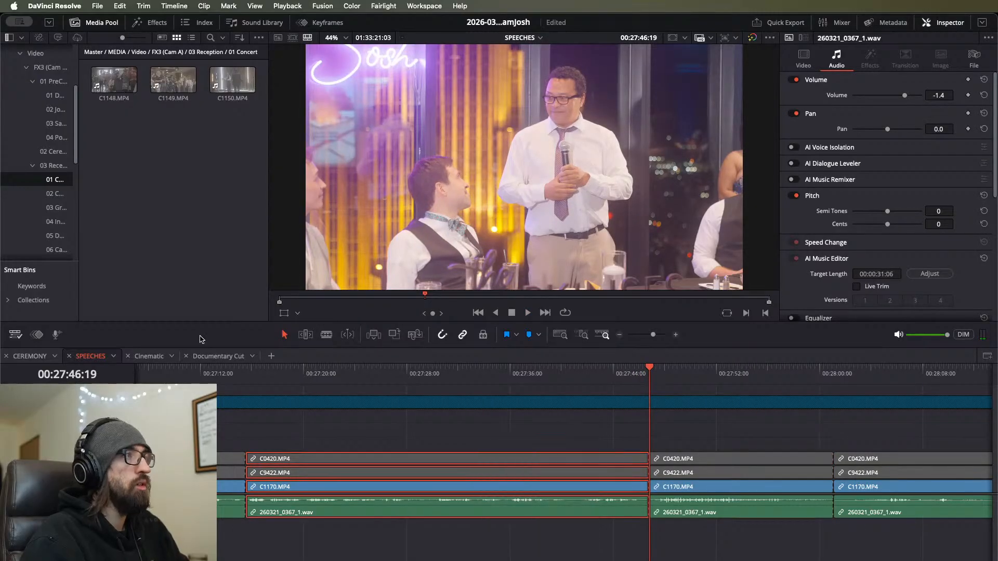
# Step: Paste the second toast into the Cinematic timeline at about 00:40:44 and move it closer to the toast already there
pyautogui.click(149, 356)
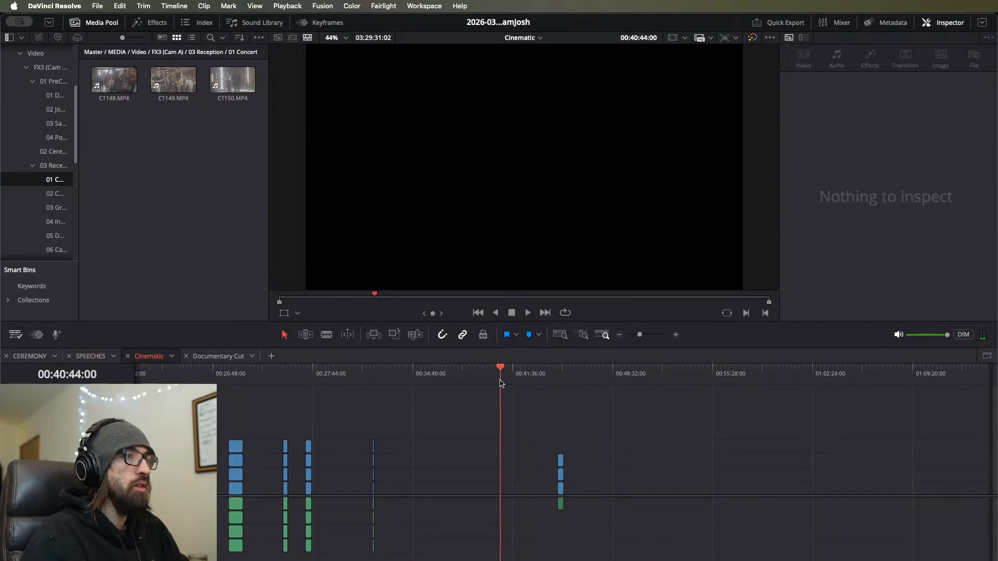
pyautogui.press('super+v')
pyautogui.moveTo(492, 474); pyautogui.dragTo(529, 474)
# Step: Return to the SPEECHES timeline and go to the start of the speech following the long one, at about 00:40:07
pyautogui.click(91, 356)
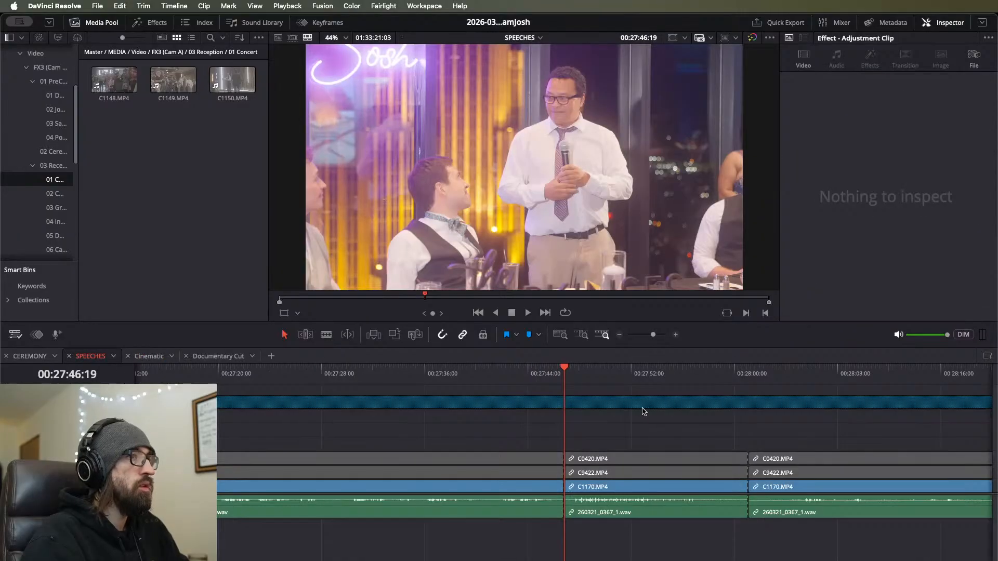
pyautogui.scroll(-5, 643, 411)
pyautogui.click(715, 383)
pyautogui.press('space')
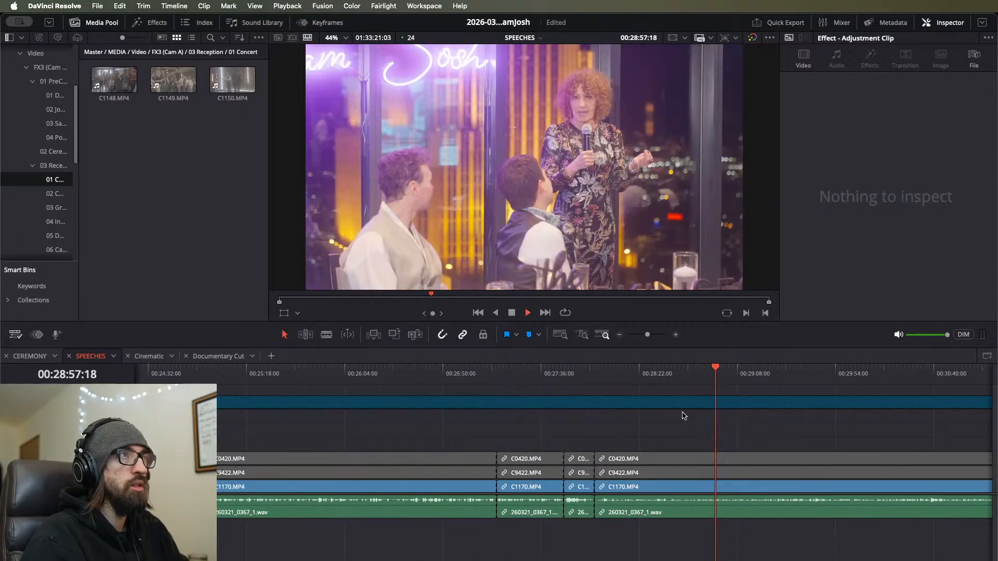
pyautogui.scroll(-5, 666, 429)
pyautogui.press('Down')
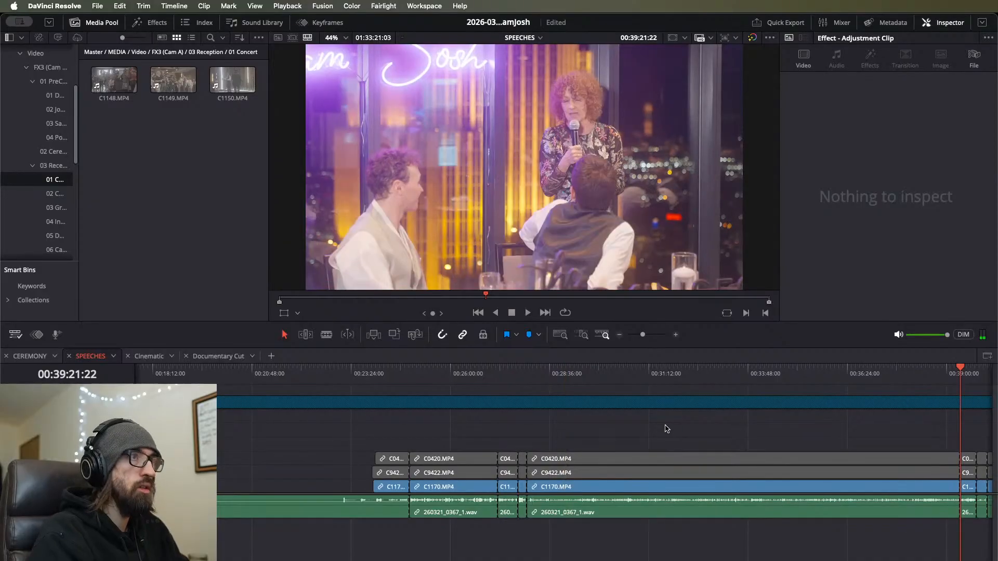
pyautogui.press('Down')
pyautogui.press('Down')
pyautogui.press('space')
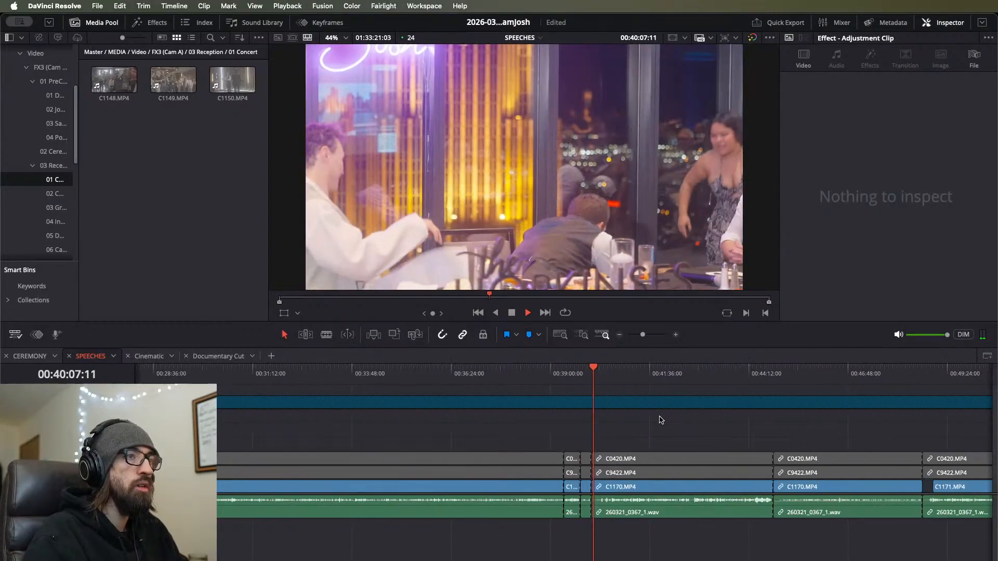
# Step: Play the closing part of this speech from about 00:43:58, then skim ahead to about 00:44:17 in search of its toast
pyautogui.click(720, 379)
pyautogui.moveTo(721, 379); pyautogui.dragTo(740, 382)
pyautogui.press('space')
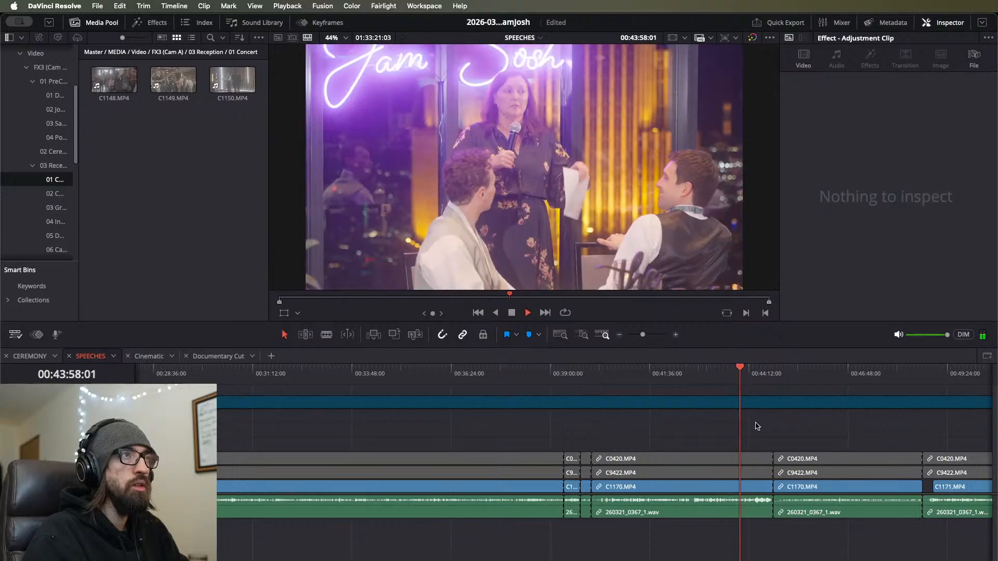
pyautogui.scroll(3, 748, 423)
pyautogui.scroll(2, 657, 436)
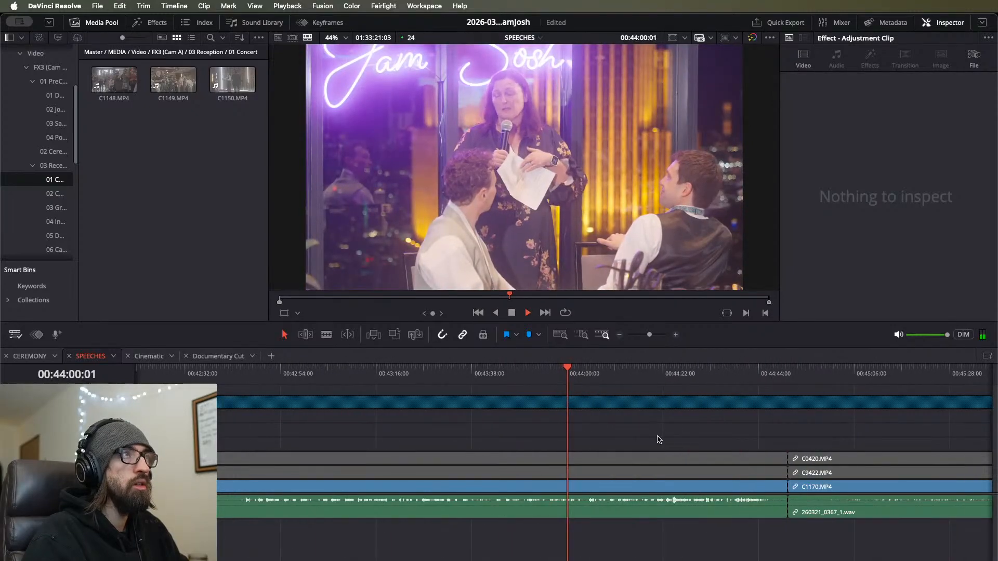
pyautogui.click(518, 378)
pyautogui.moveTo(517, 380); pyautogui.dragTo(641, 381)
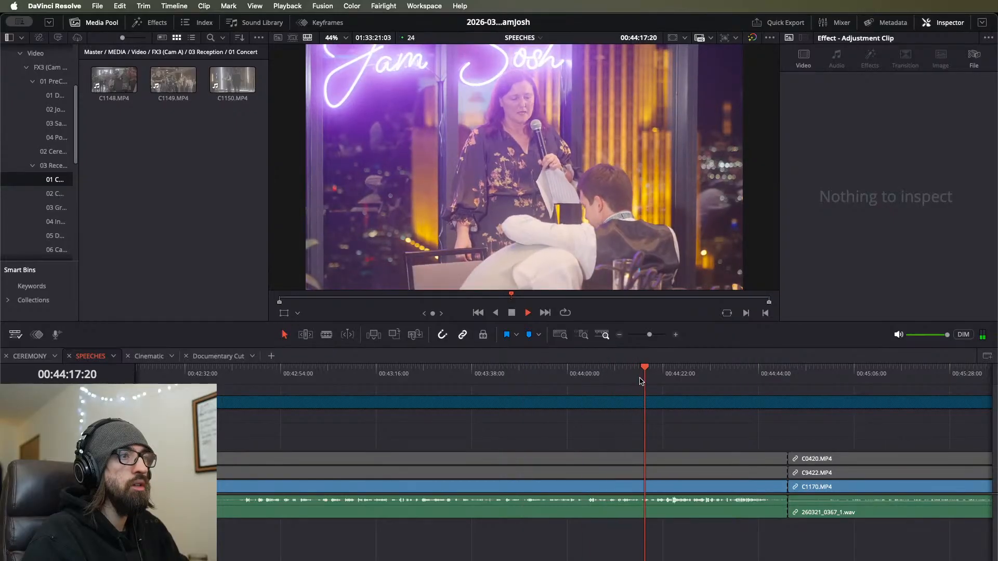
# Step: Play ahead at double speed to about 00:44:35, then go back to about 00:43:53 in the same speech
pyautogui.press('super+equal')
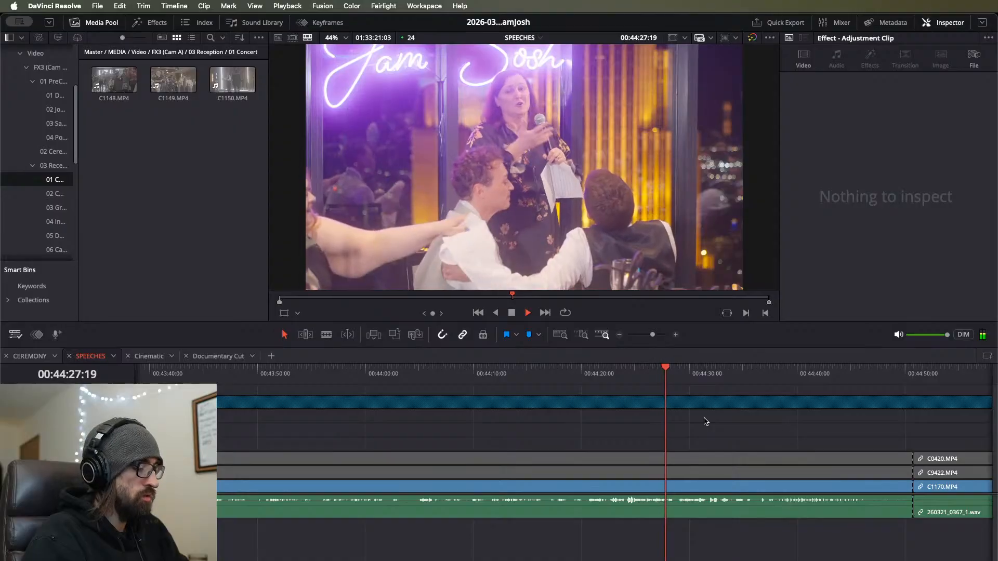
pyautogui.press('l')
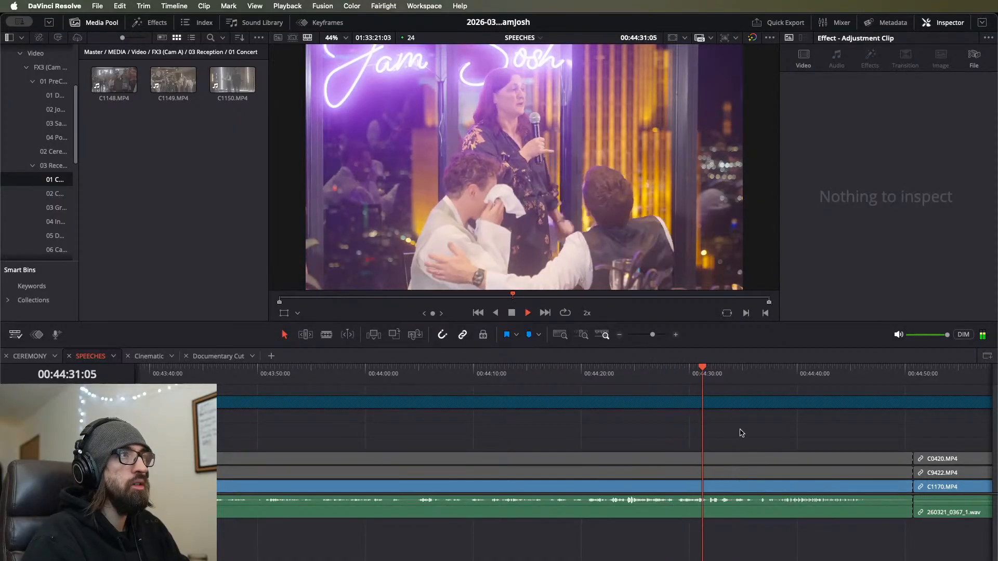
pyautogui.hscroll(5, 795, 433)
pyautogui.click(580, 475)
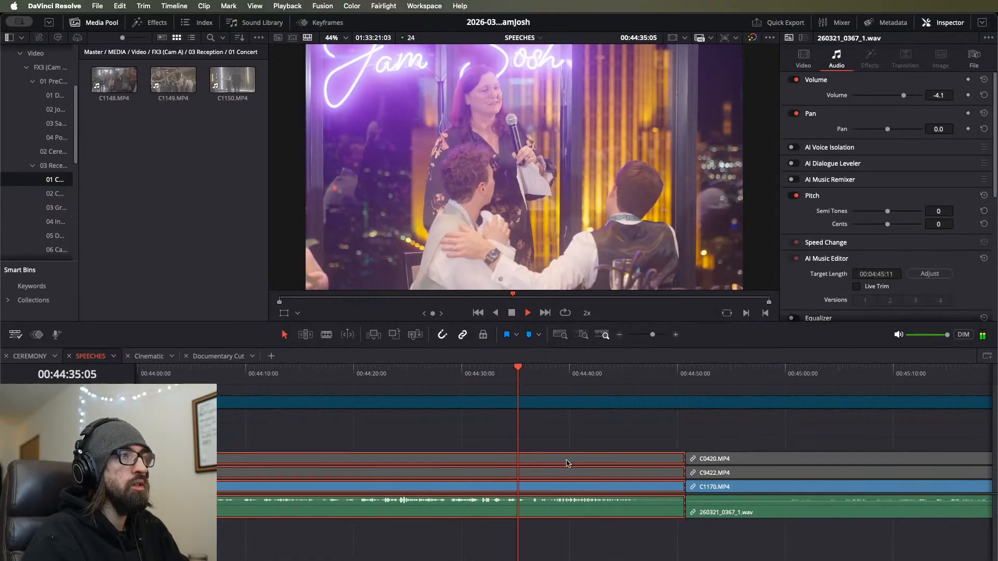
pyautogui.click(195, 381)
pyautogui.hscroll(-5, 419, 391)
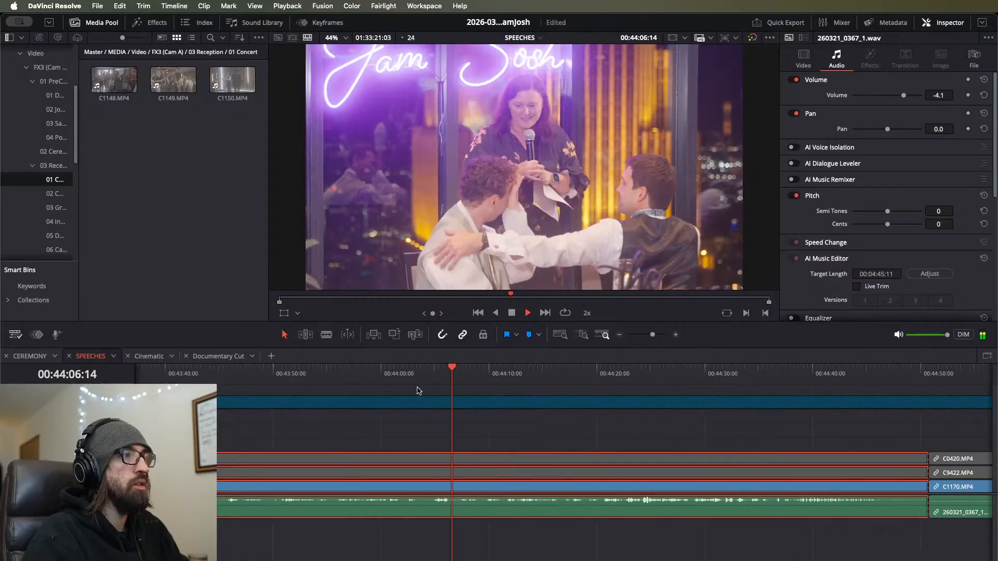
pyautogui.moveTo(392, 382); pyautogui.dragTo(311, 382)
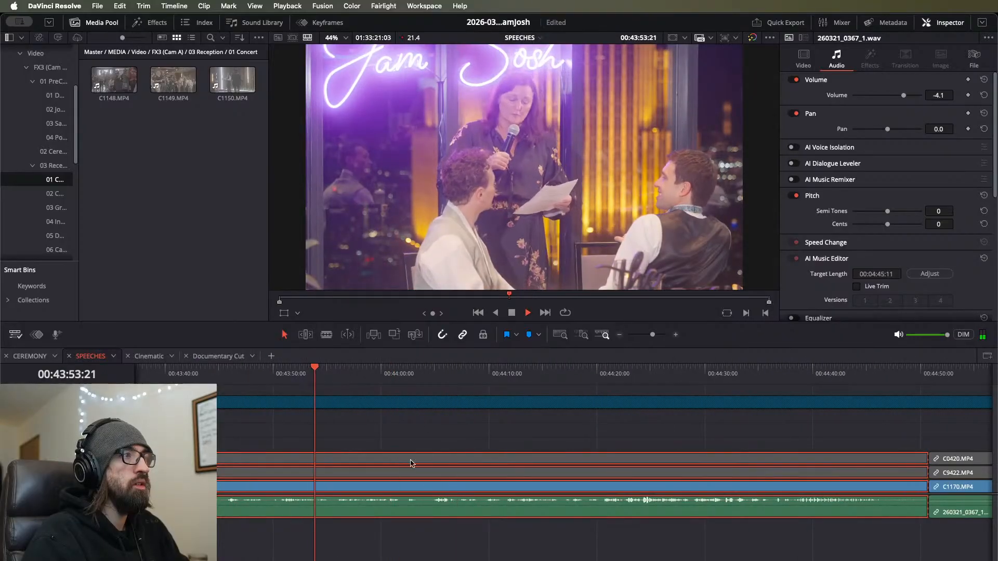
# Step: Play the closing part from about 00:43:53, then jump back to about 00:43:27 in search of the toast's start
pyautogui.click(438, 429)
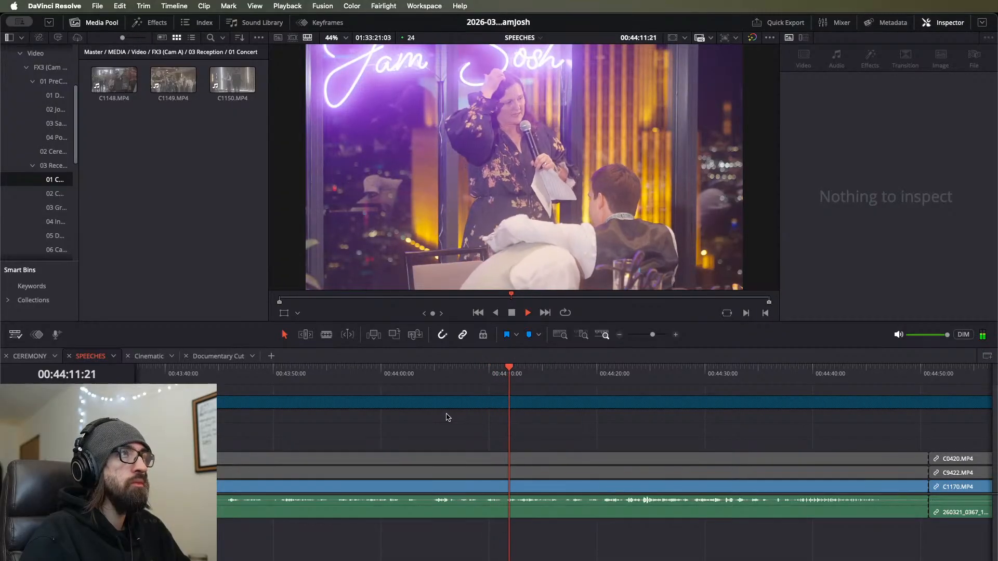
pyautogui.scroll(-3, 384, 400)
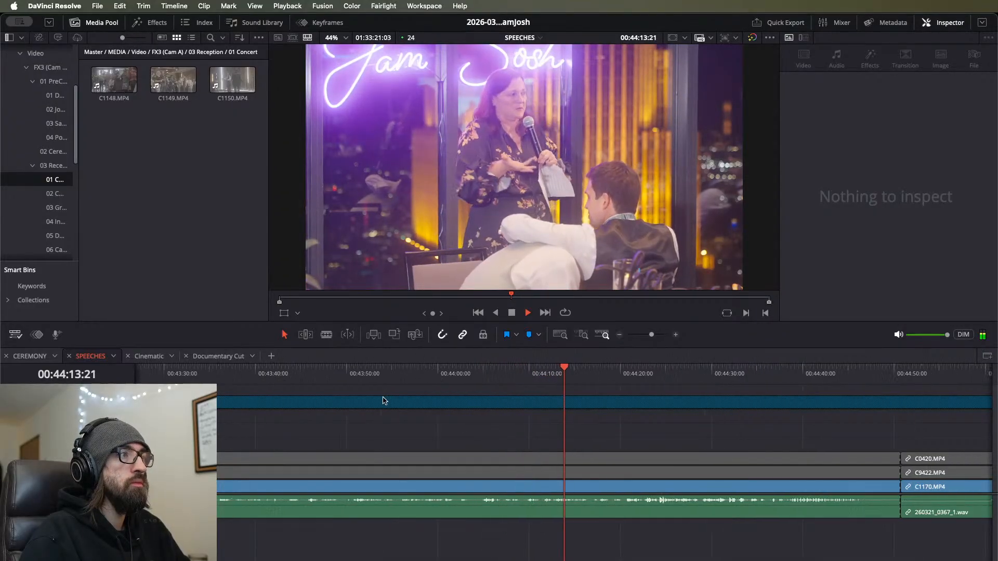
pyautogui.scroll(-1, 344, 392)
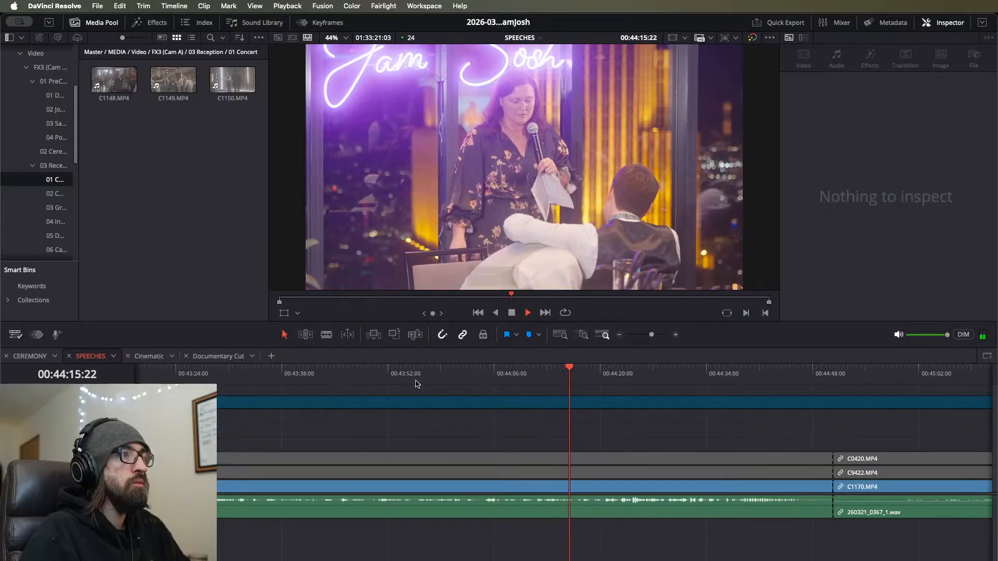
pyautogui.click(371, 383)
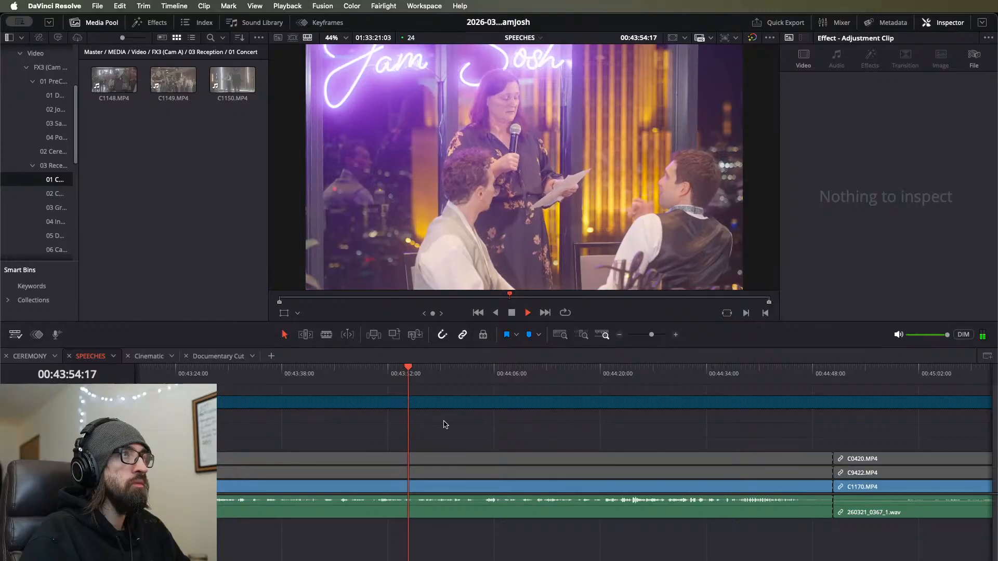
pyautogui.scroll(2, 445, 426)
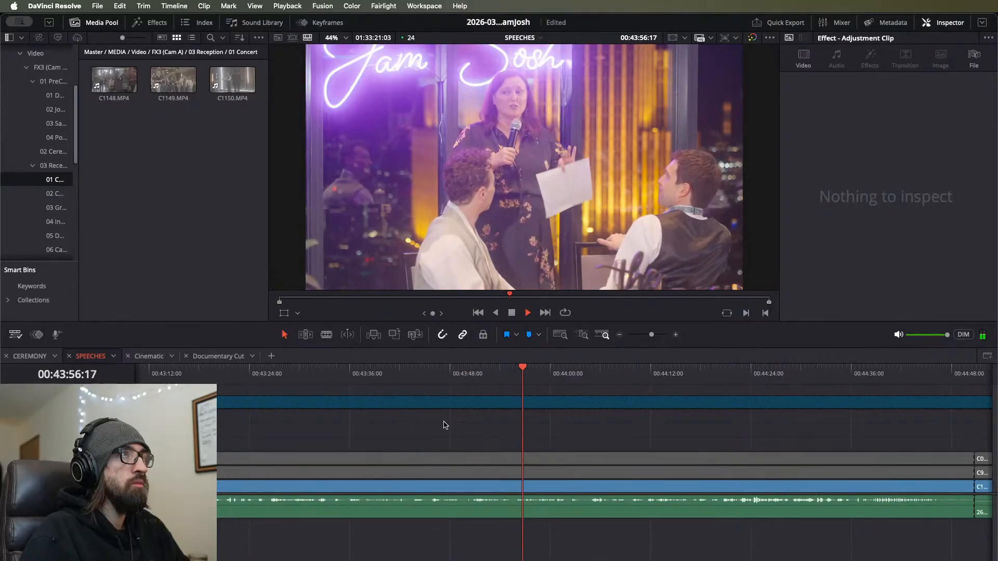
pyautogui.click(301, 377)
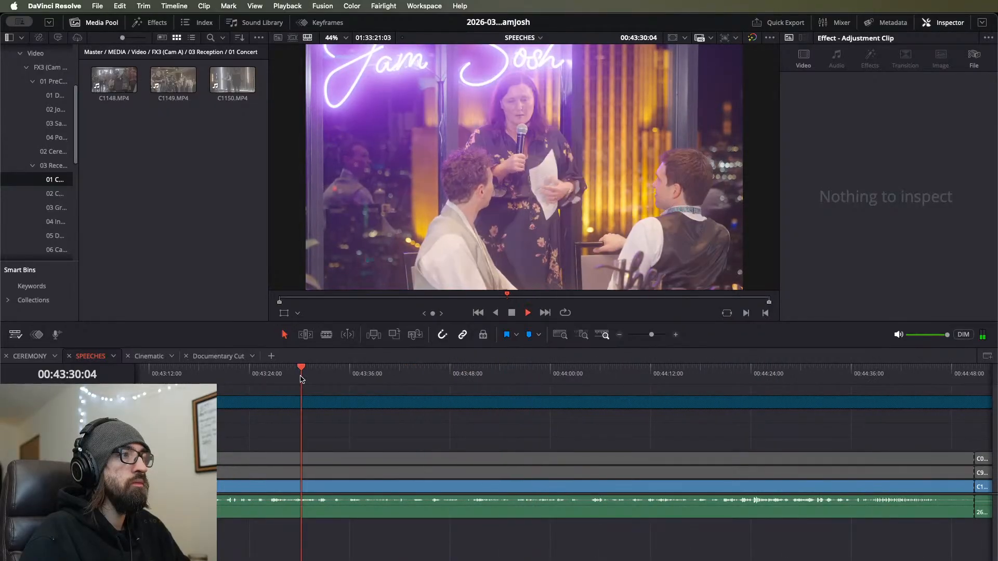
pyautogui.click(266, 379)
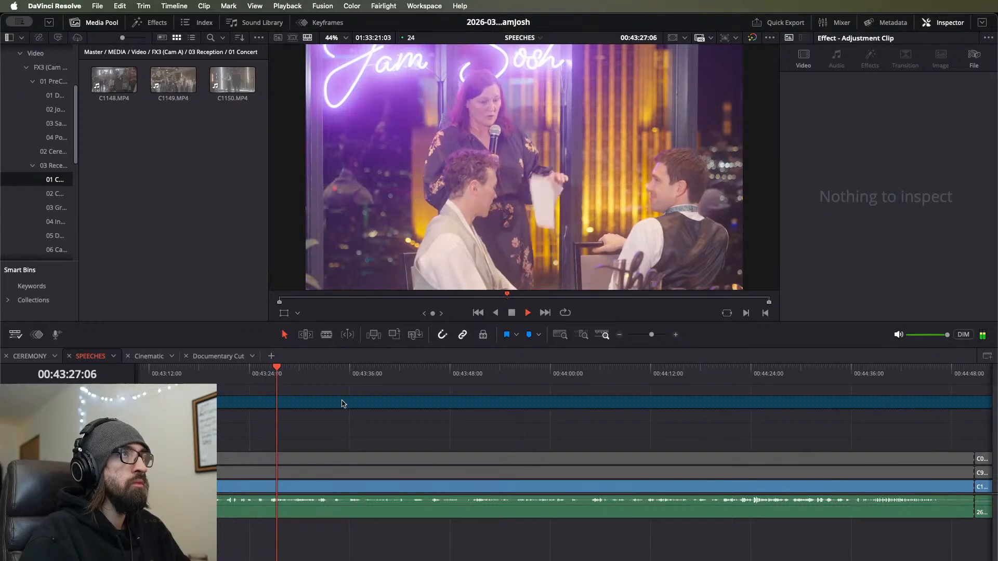
# Step: Play on from about 00:43:27 and split the speech's clips at about 00:43:50 to mark the toast's start
pyautogui.hscroll(-3, 439, 461)
pyautogui.click(438, 462)
pyautogui.scroll(-3, 483, 465)
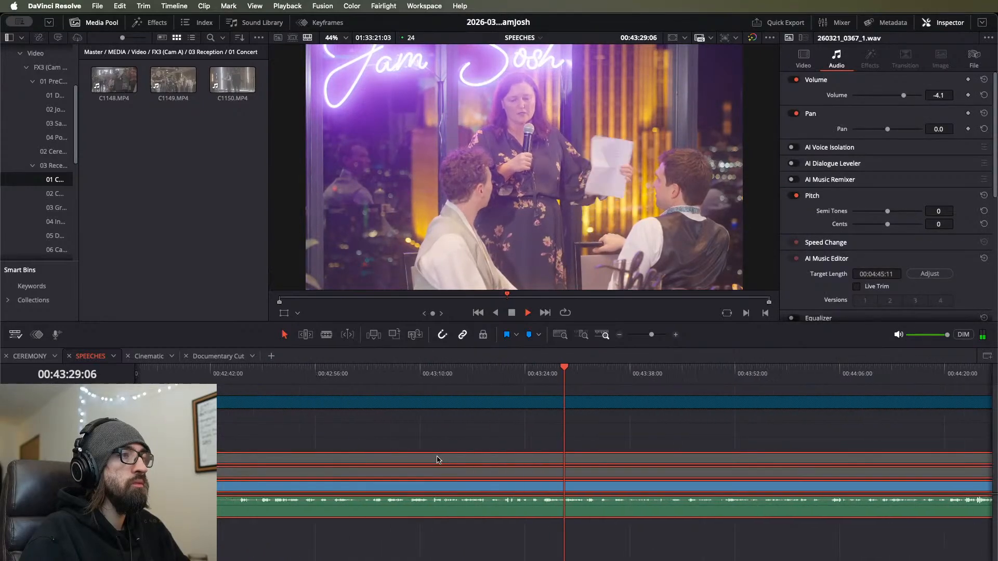
pyautogui.scroll(-2, 607, 480)
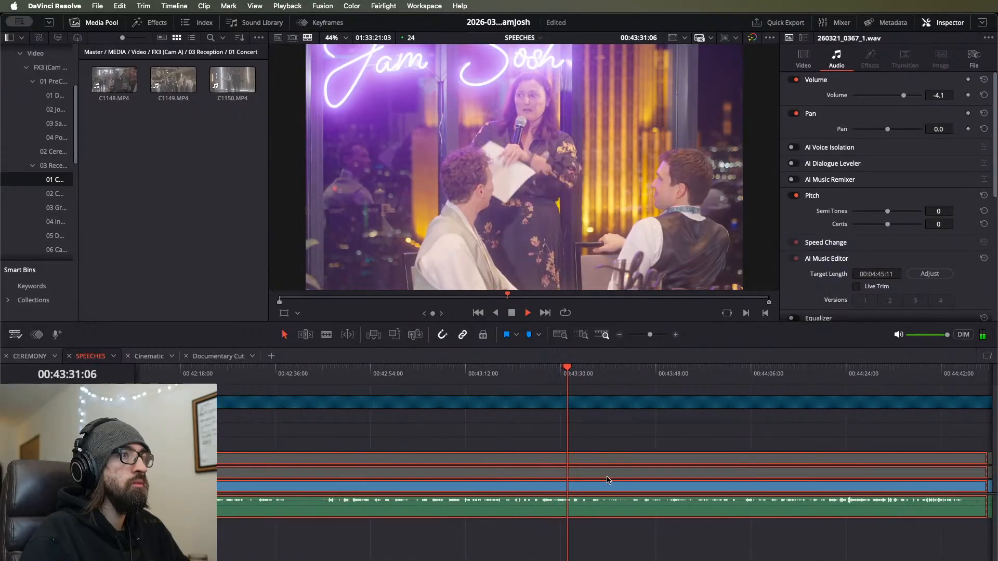
pyautogui.scroll(2, 603, 468)
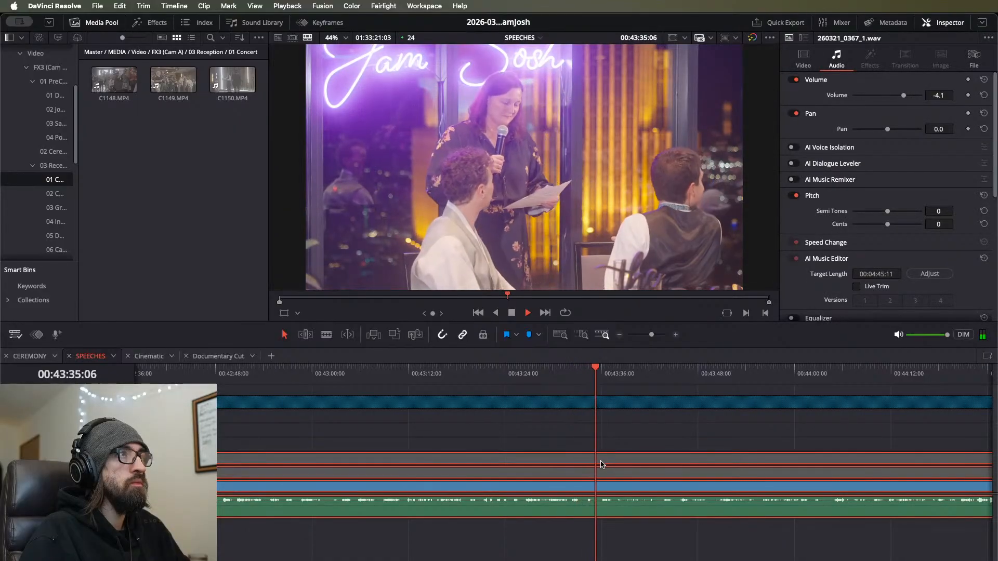
pyautogui.scroll(-3, 601, 464)
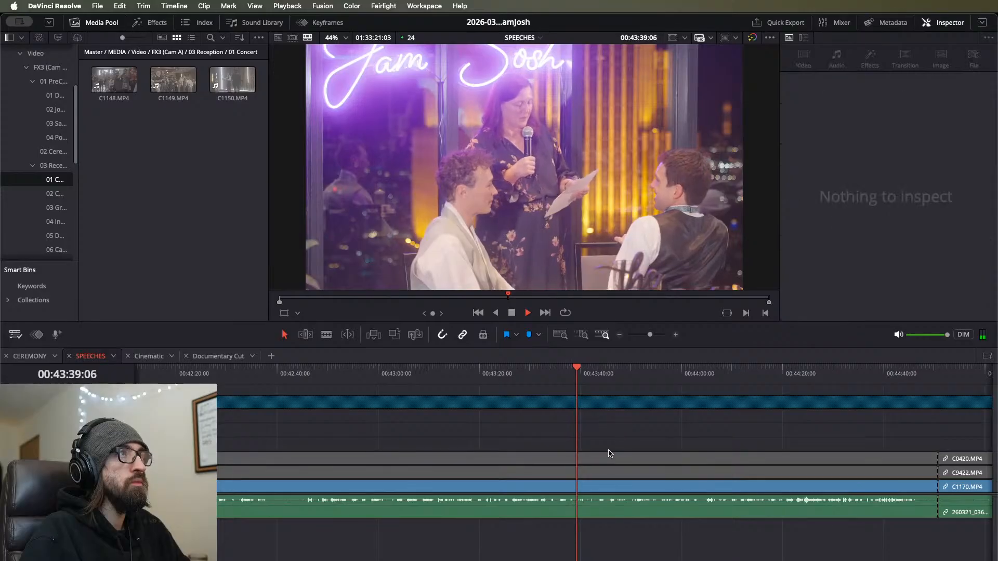
pyautogui.click(610, 457)
pyautogui.scroll(3, 609, 459)
pyautogui.scroll(1, 607, 457)
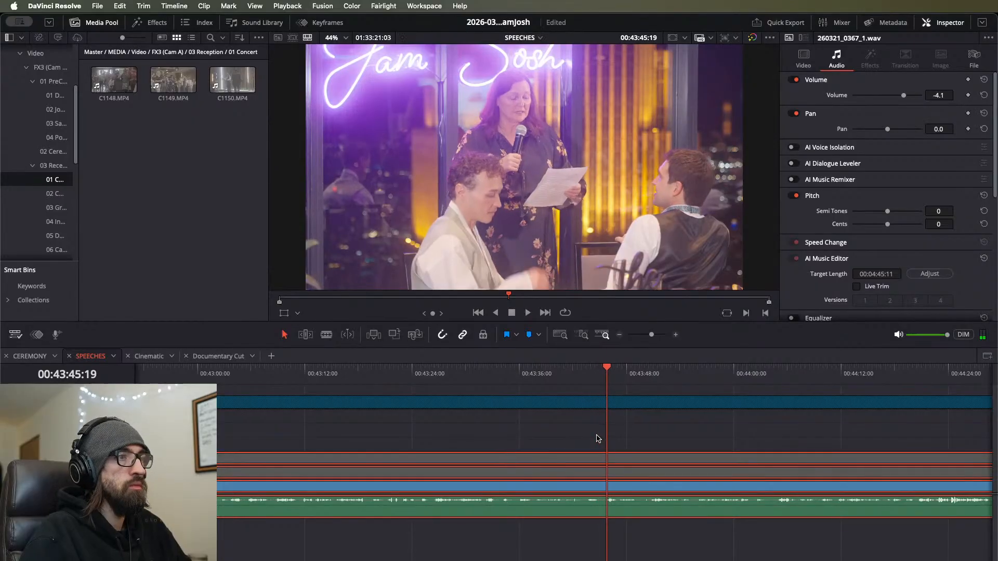
pyautogui.scroll(5, 597, 441)
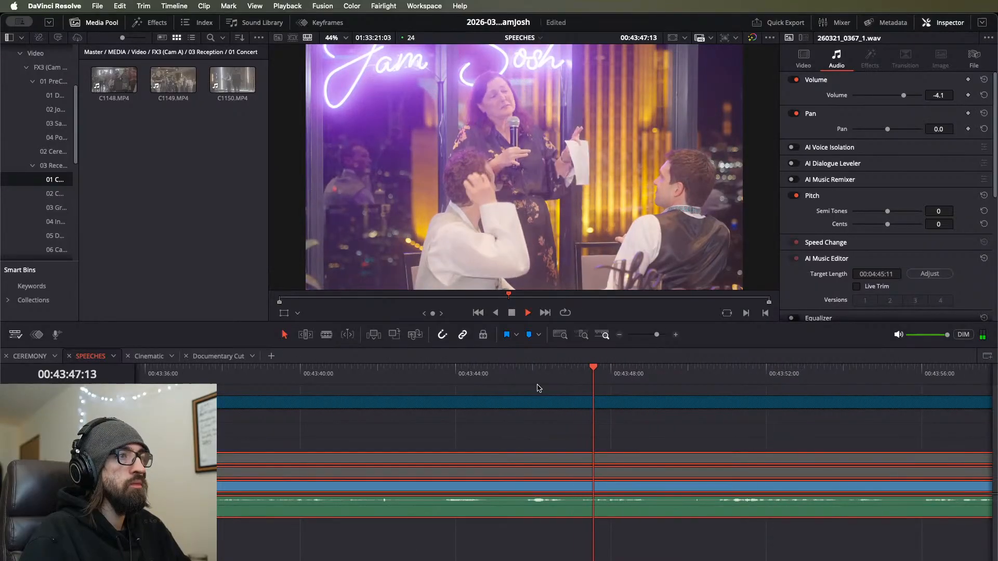
pyautogui.scroll(-3, 575, 460)
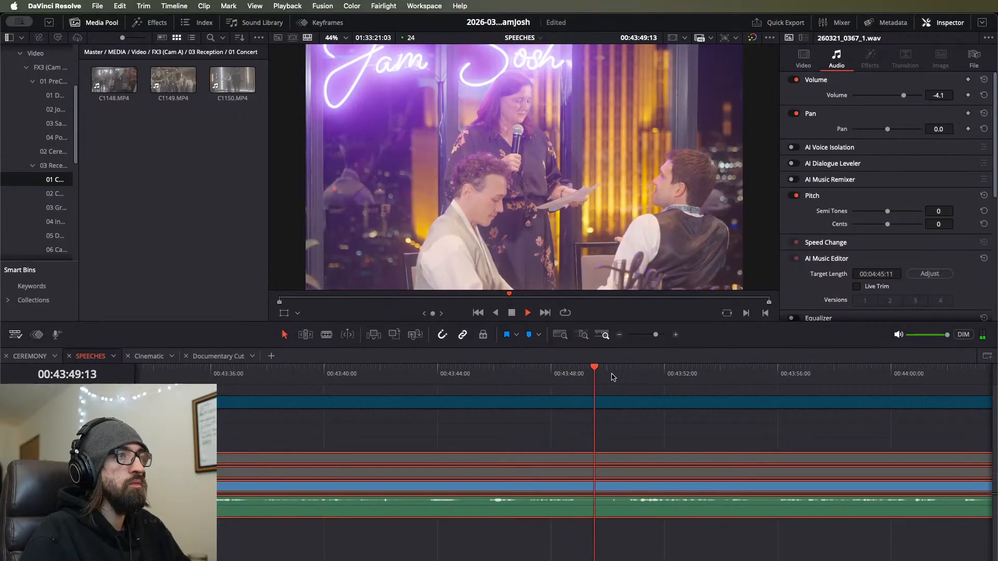
pyautogui.press('super+b')
pyautogui.press('space')
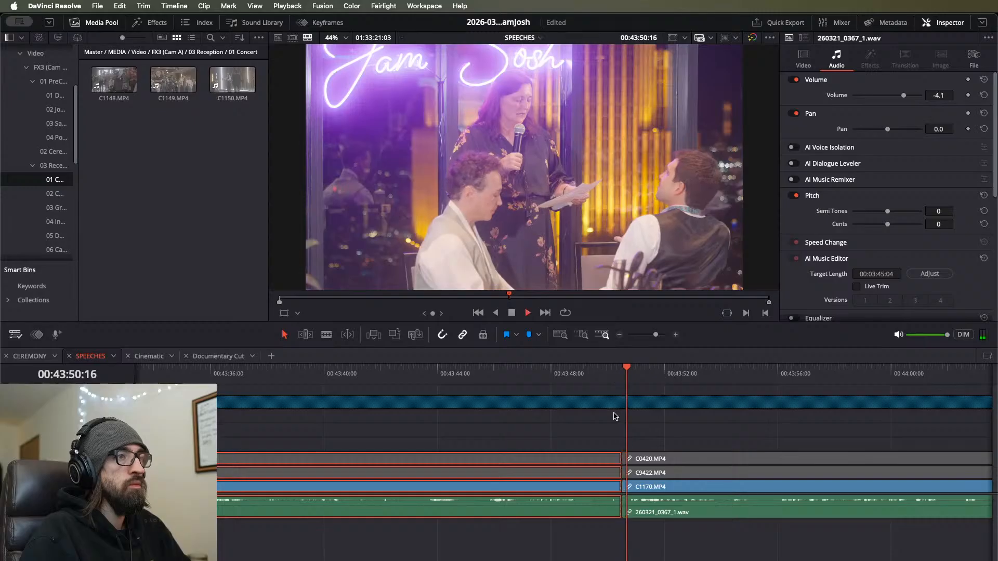
# Step: Play through the toast from about 00:43:50 to find where it ends
pyautogui.scroll(-2, 621, 447)
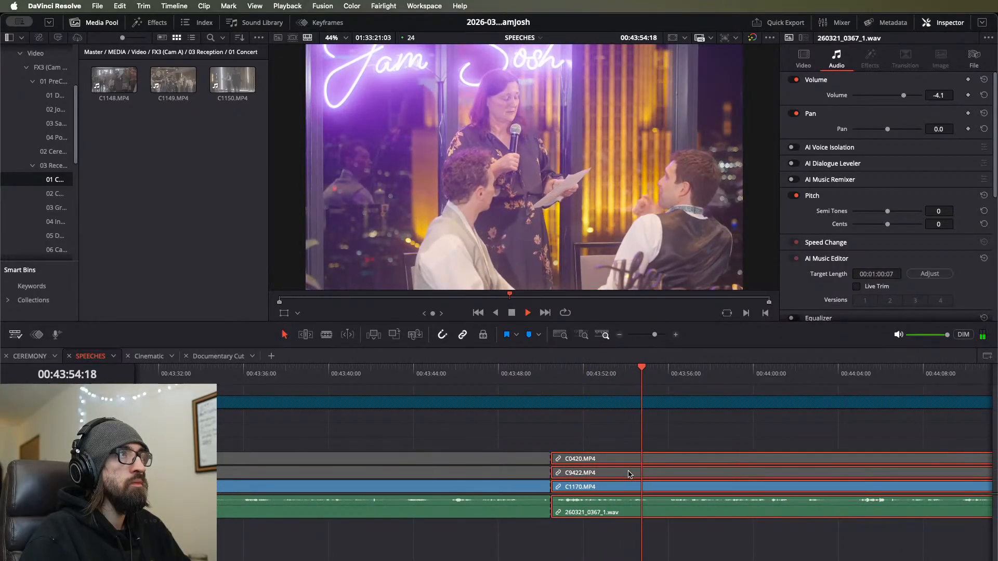
pyautogui.scroll(-1, 629, 474)
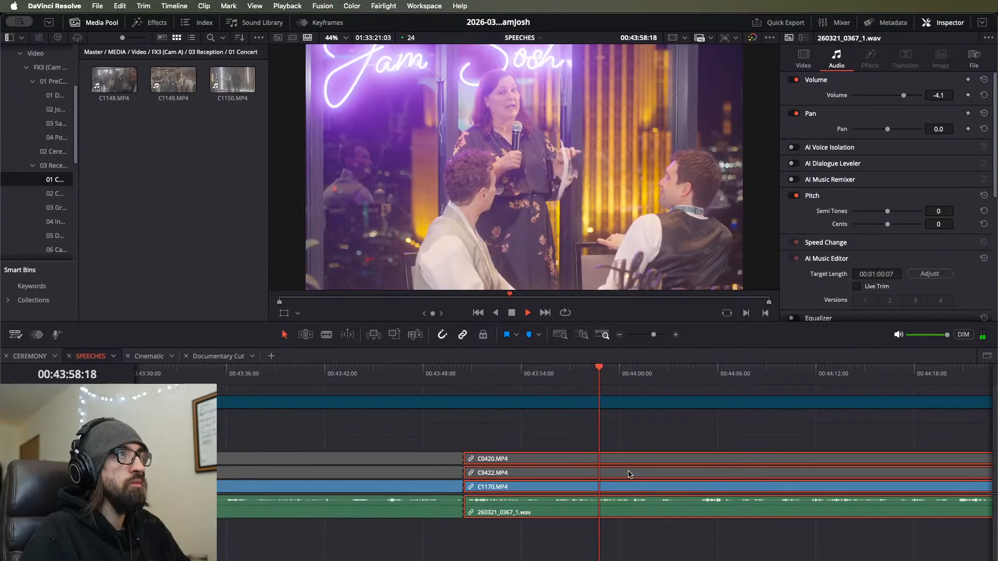
pyautogui.scroll(-1, 629, 474)
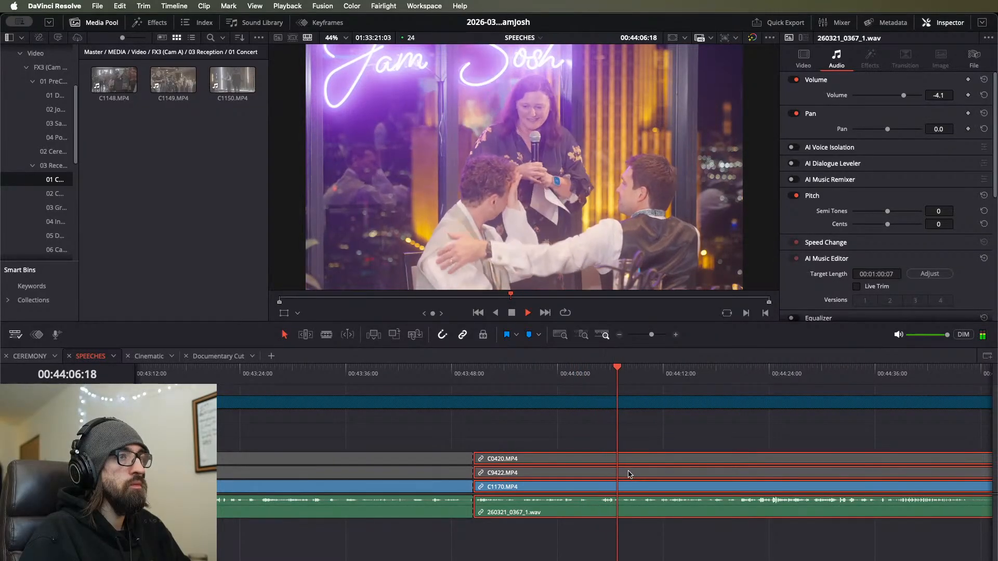
pyautogui.scroll(-4, 629, 475)
pyautogui.scroll(3, 629, 474)
pyautogui.scroll(2, 629, 475)
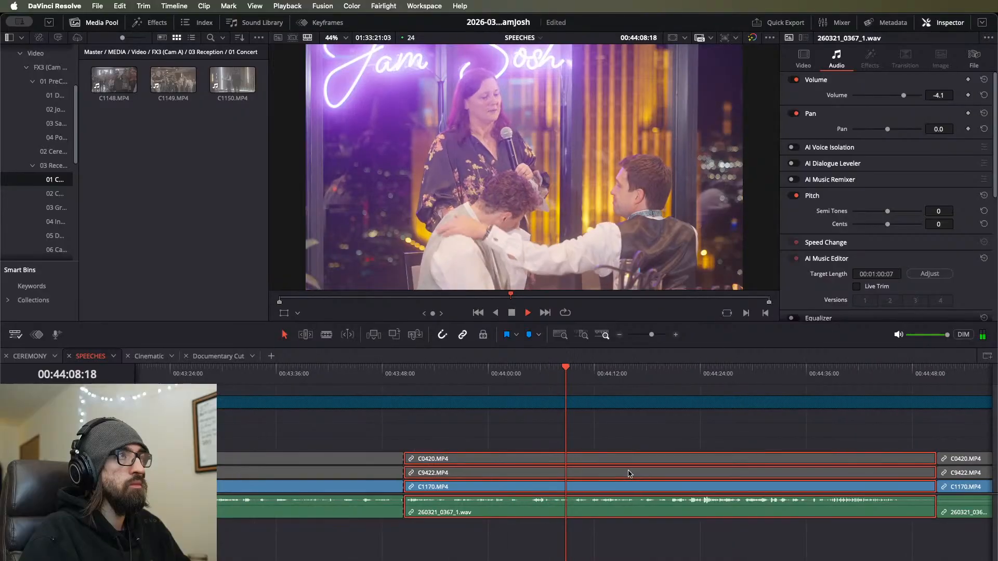
pyautogui.hscroll(-3, 624, 470)
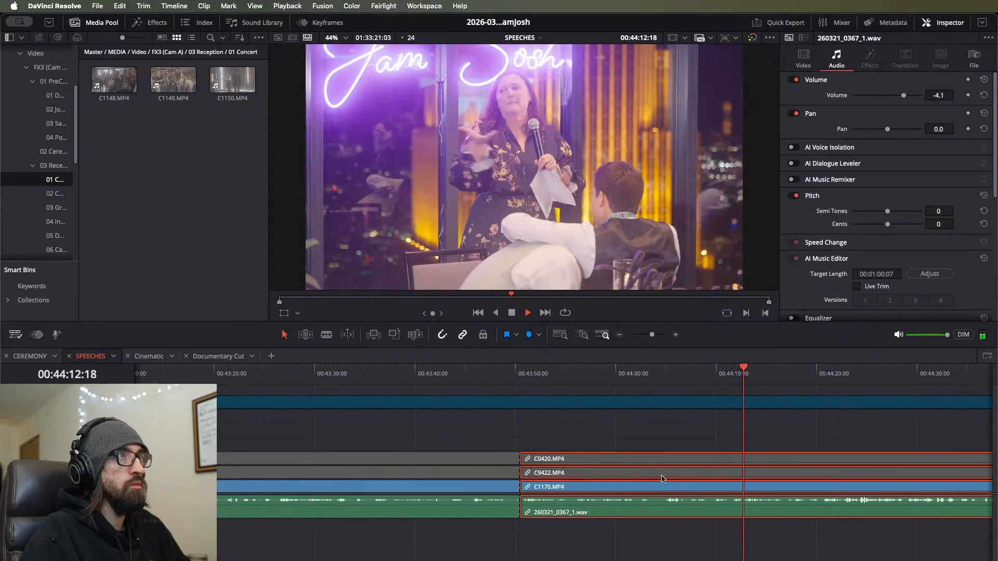
pyautogui.scroll(-3, 662, 475)
pyautogui.scroll(1, 622, 475)
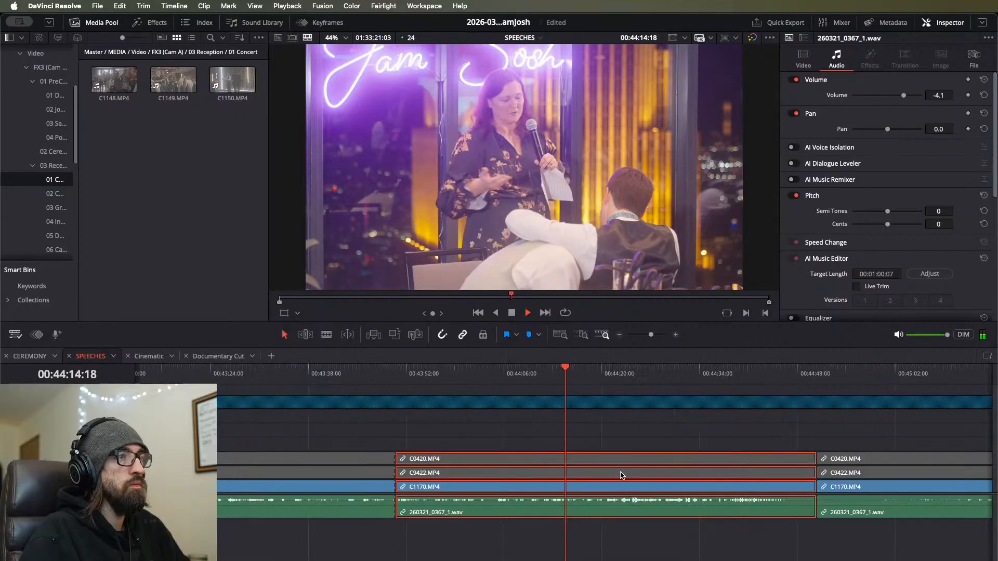
pyautogui.scroll(2, 622, 474)
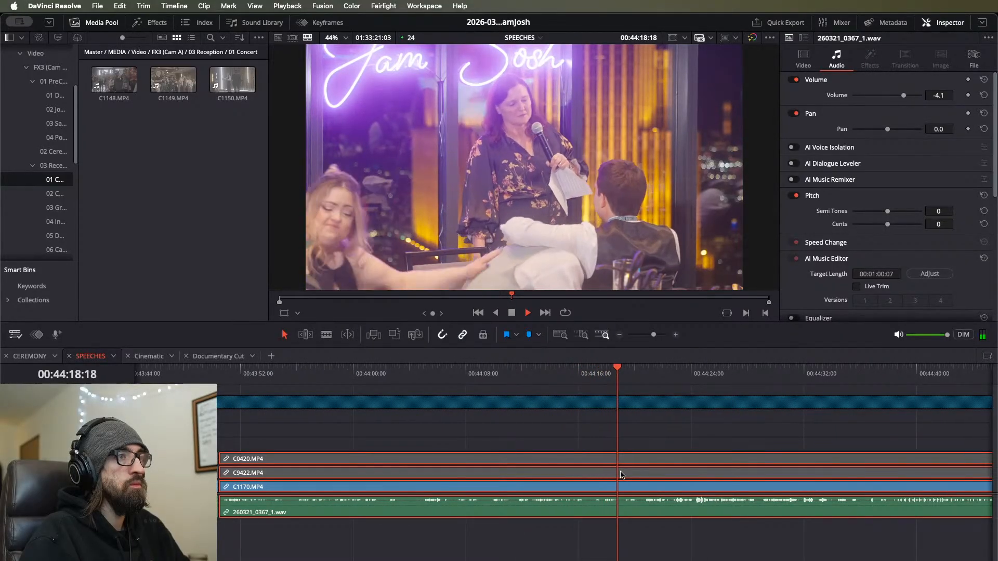
# Step: Enlarge the audio track to see its waveform and split the speech's clips at 00:44:20:08 to close off the toast
pyautogui.moveTo(119, 519); pyautogui.dragTo(120, 539)
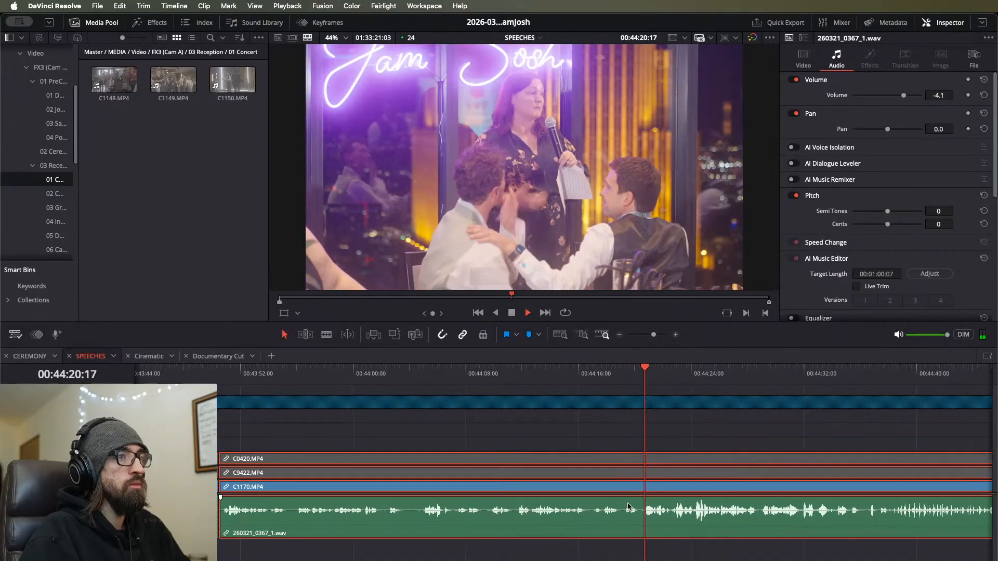
pyautogui.click(639, 380)
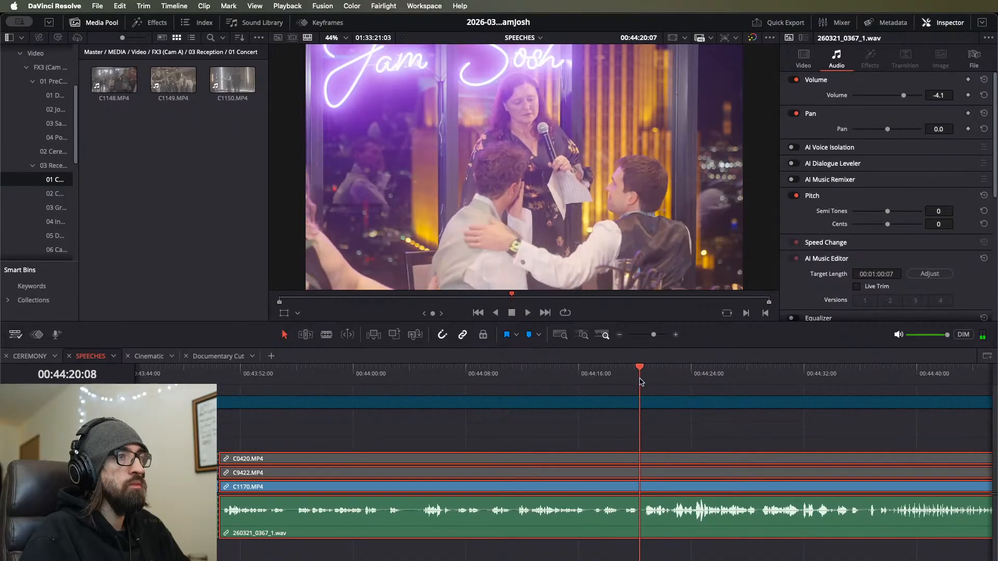
pyautogui.press('space')
pyautogui.press('super+b')
# Step: Copy the isolated toast's clips and paste them into the Cinematic timeline at about 00:46:10
pyautogui.moveTo(527, 430); pyautogui.dragTo(432, 553)
pyautogui.click(149, 357)
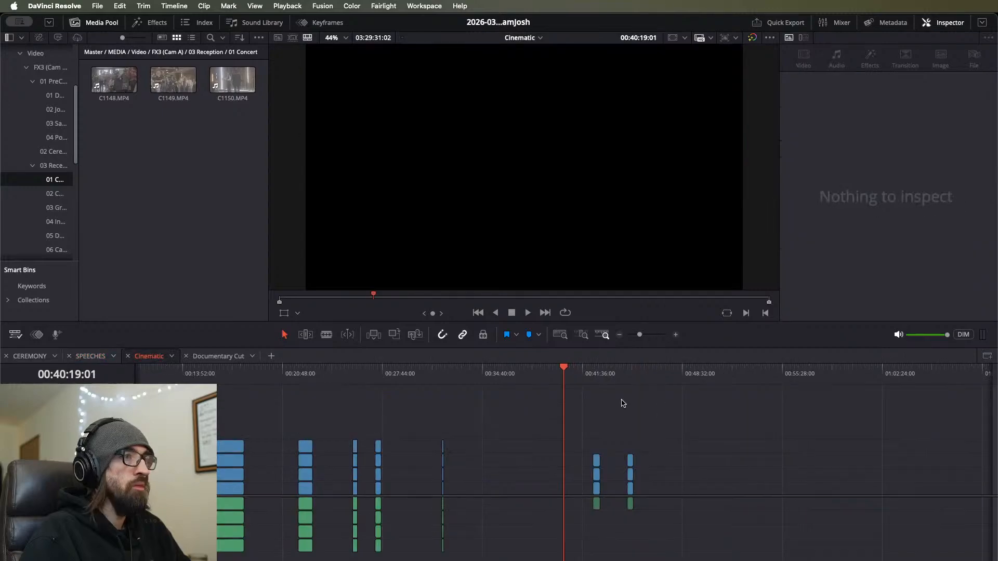
pyautogui.press('super+v')
# Step: Play the pasted toast from its beginning, split its clips at 00:46:22:11, and continue playback from about 00:46:24
pyautogui.press('super+equal')
pyautogui.press('super+equal')
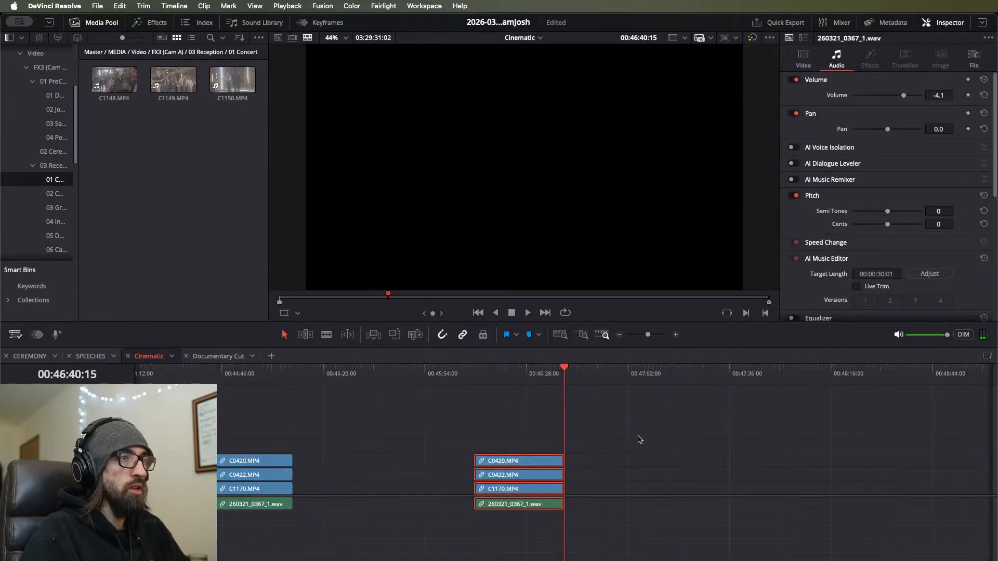
pyautogui.scroll(2, 443, 532)
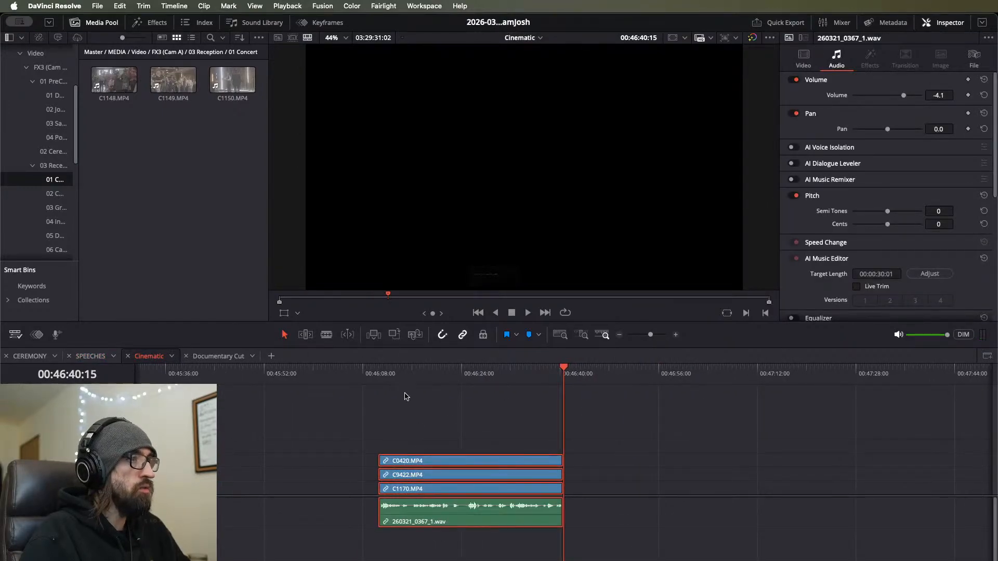
pyautogui.click(387, 379)
pyautogui.press('space')
pyautogui.press('super+equal')
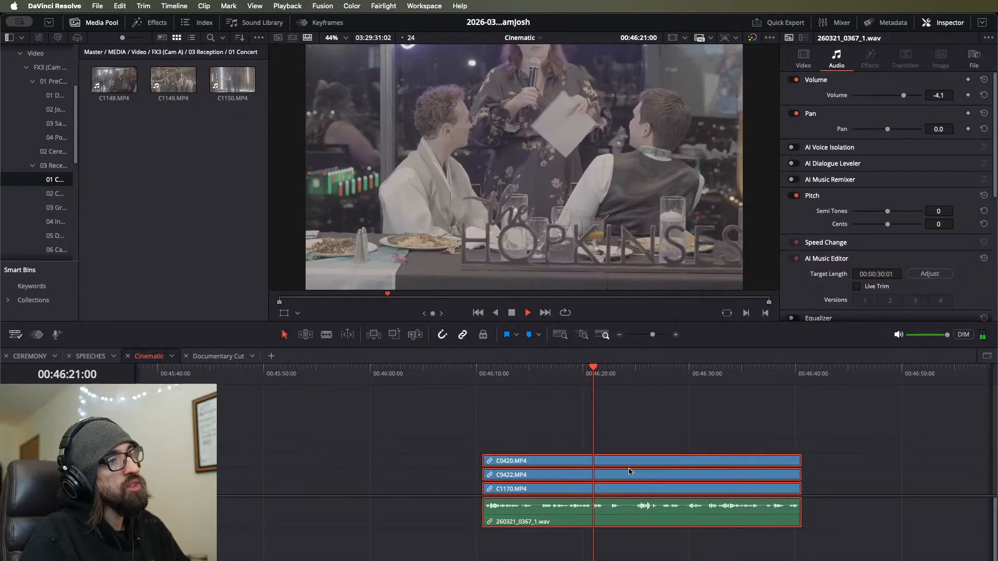
pyautogui.press('space')
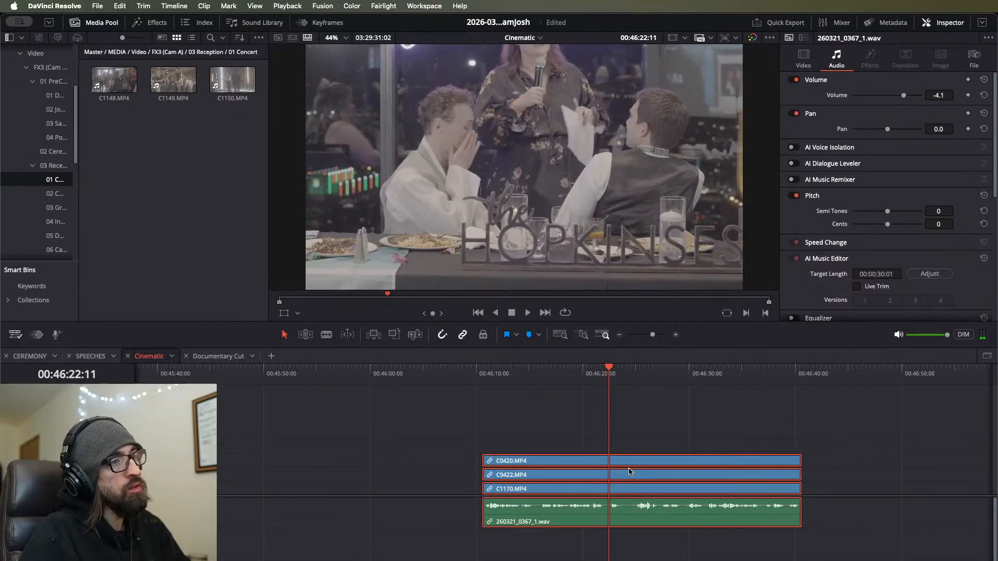
pyautogui.press('super+b')
pyautogui.click(629, 384)
pyautogui.press('space')
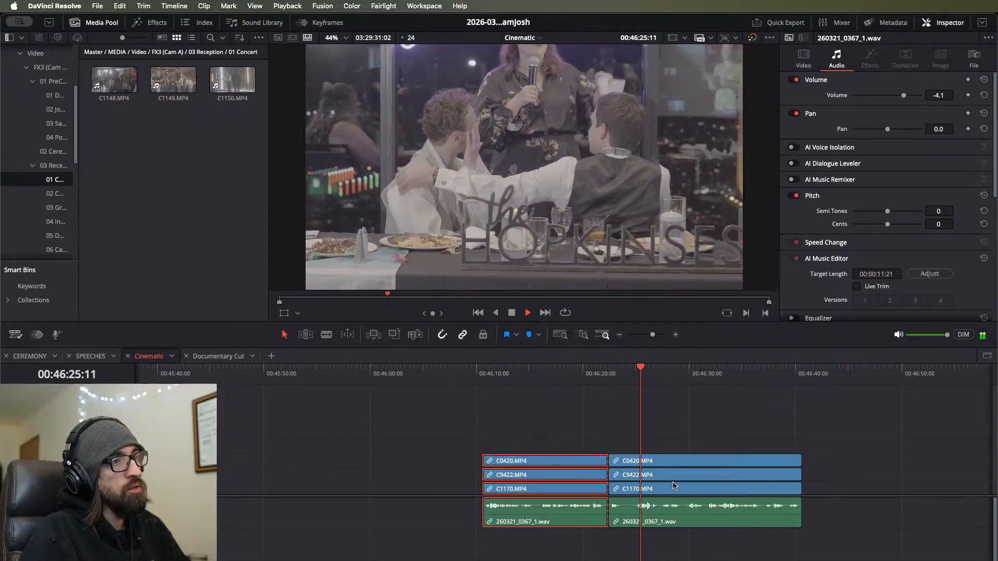
# Step: Delete the pasted clips following the 00:46:22:11 cut in the Cinematic timeline and return to the SPEECHES timeline
pyautogui.click(674, 485)
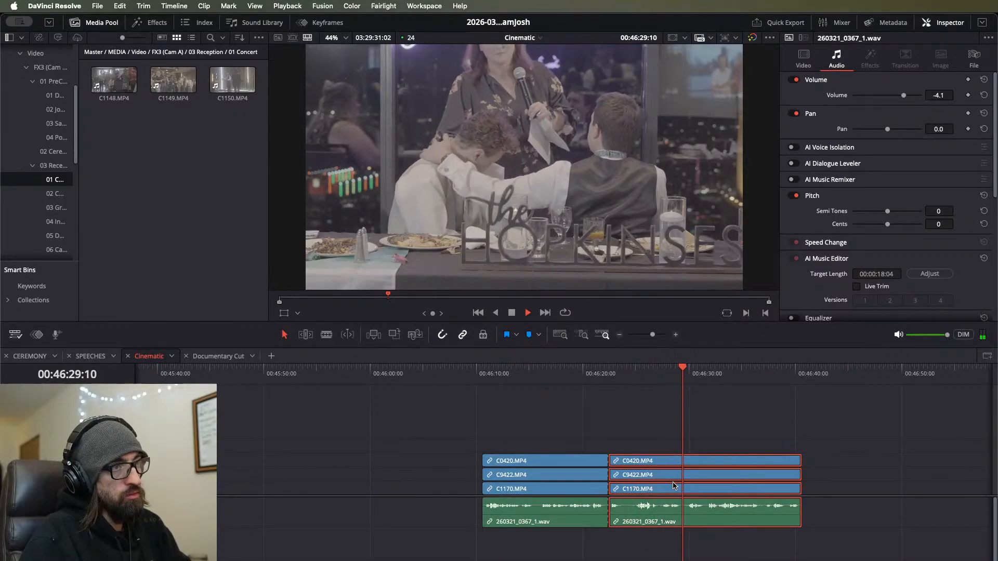
pyautogui.press('BackSpace')
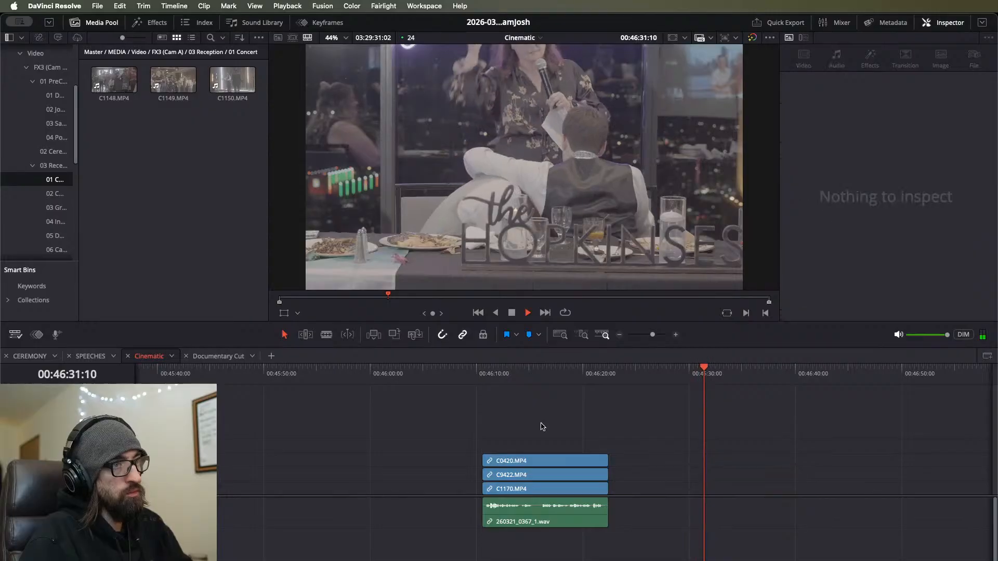
pyautogui.click(91, 357)
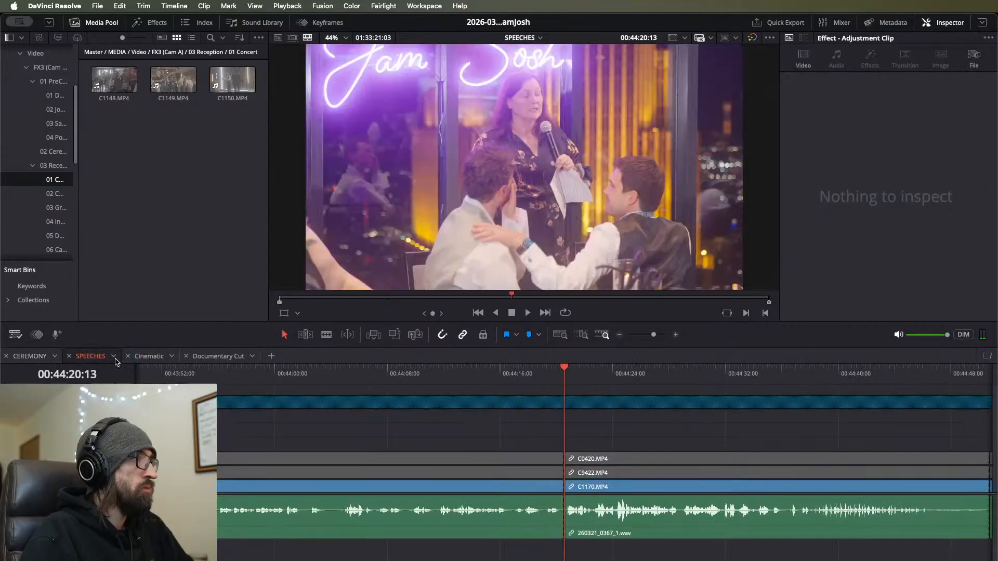
# Step: Play the clips following the 00:44:20 cut, sampling around 00:44:26 and 00:44:36, to check the end of the speech
pyautogui.press('space')
pyautogui.click(648, 380)
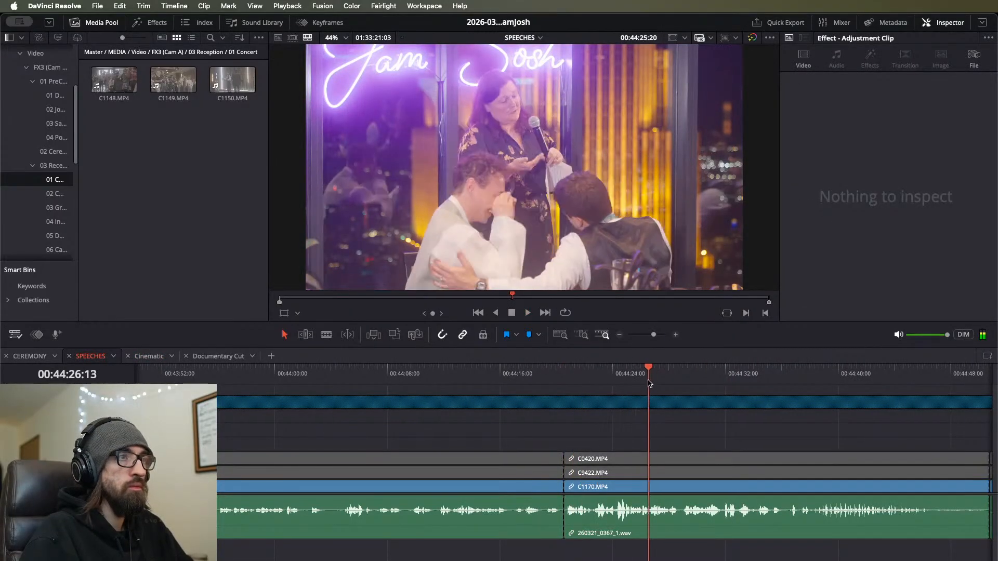
pyautogui.scroll(-1, 657, 420)
pyautogui.scroll(5, 623, 420)
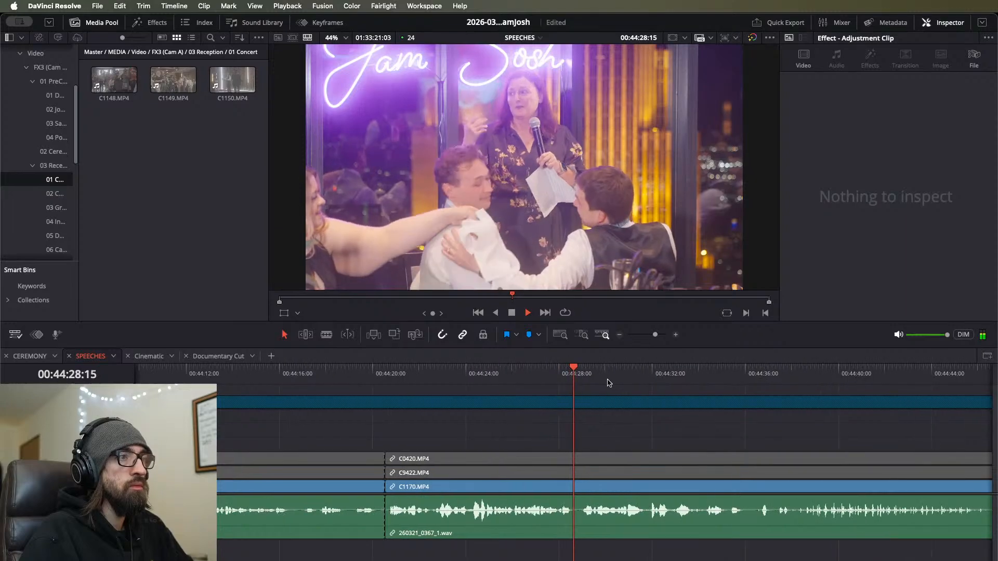
pyautogui.click(733, 381)
pyautogui.hscroll(3, 704, 419)
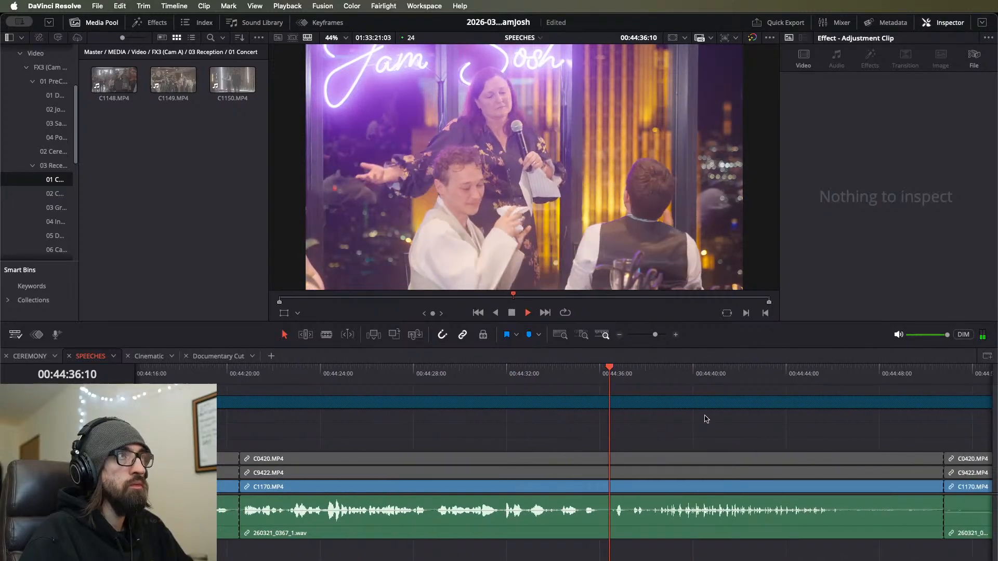
pyautogui.click(676, 471)
pyautogui.scroll(-5, 642, 437)
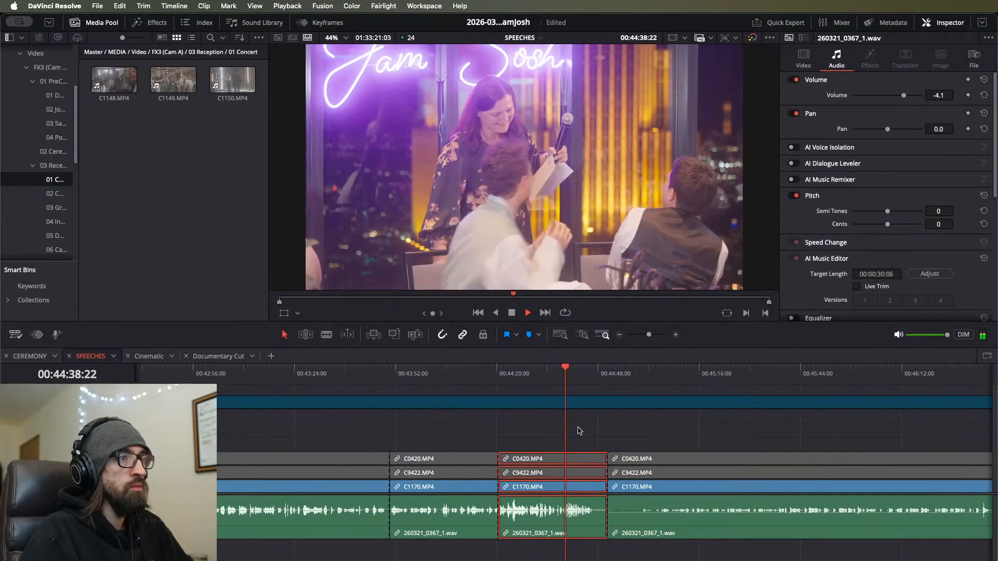
# Step: Skip ahead into the next speech and sample playback around 00:45:04, 00:48:12 and 00:48:00 to locate its toast
pyautogui.moveTo(623, 367); pyautogui.dragTo(673, 368)
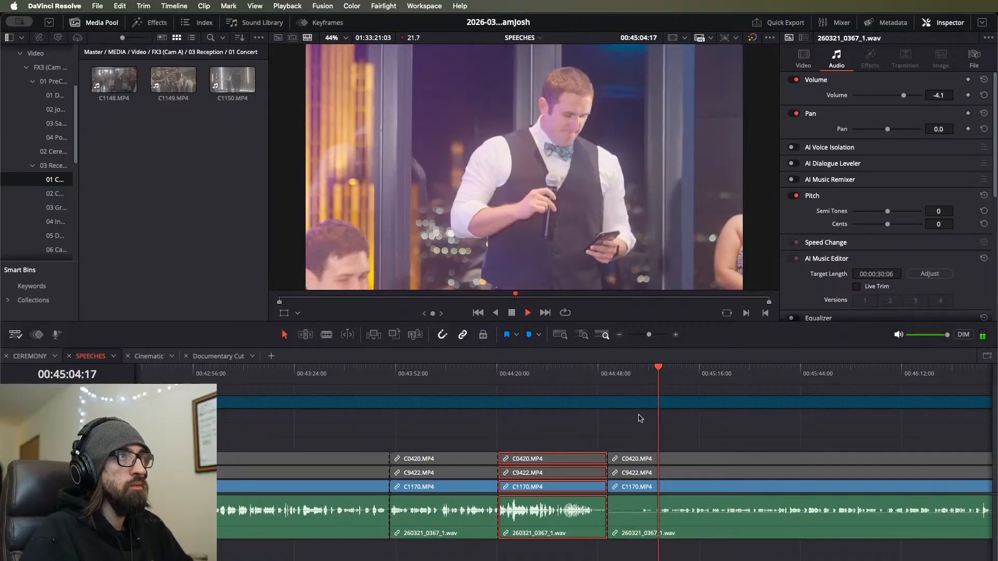
pyautogui.scroll(3, 611, 413)
pyautogui.scroll(-2, 617, 422)
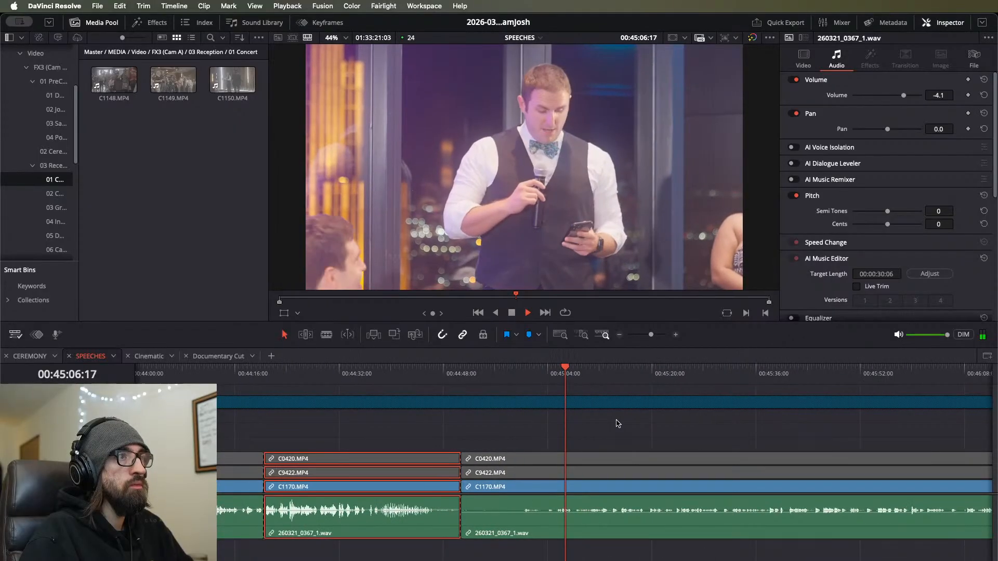
pyautogui.scroll(-3, 609, 426)
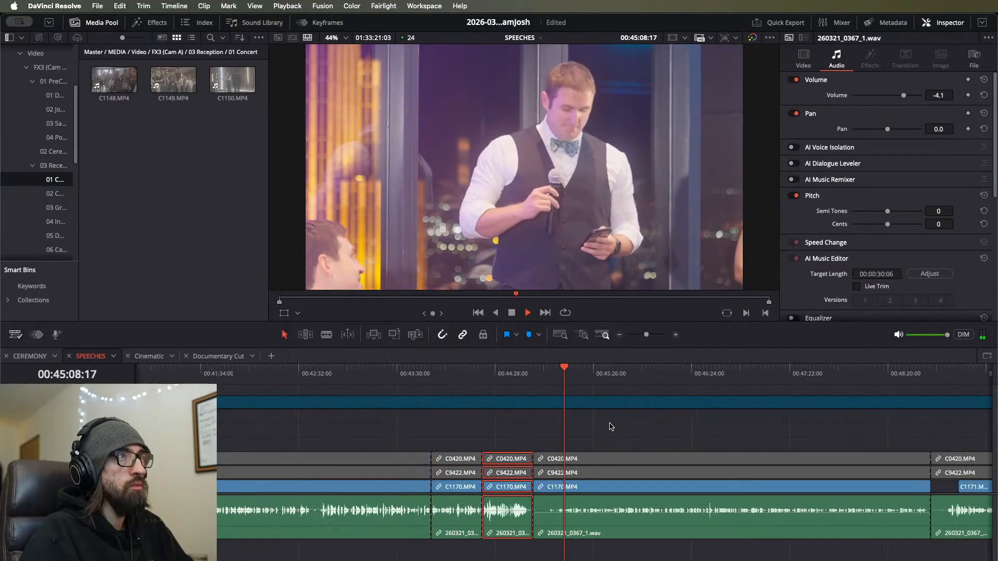
pyautogui.click(818, 371)
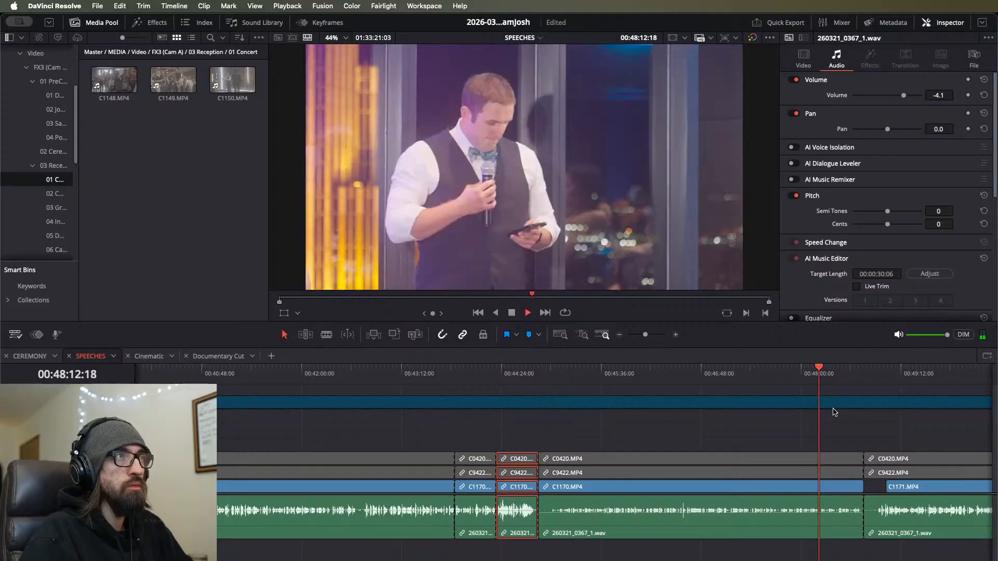
pyautogui.scroll(3, 795, 416)
pyautogui.click(651, 415)
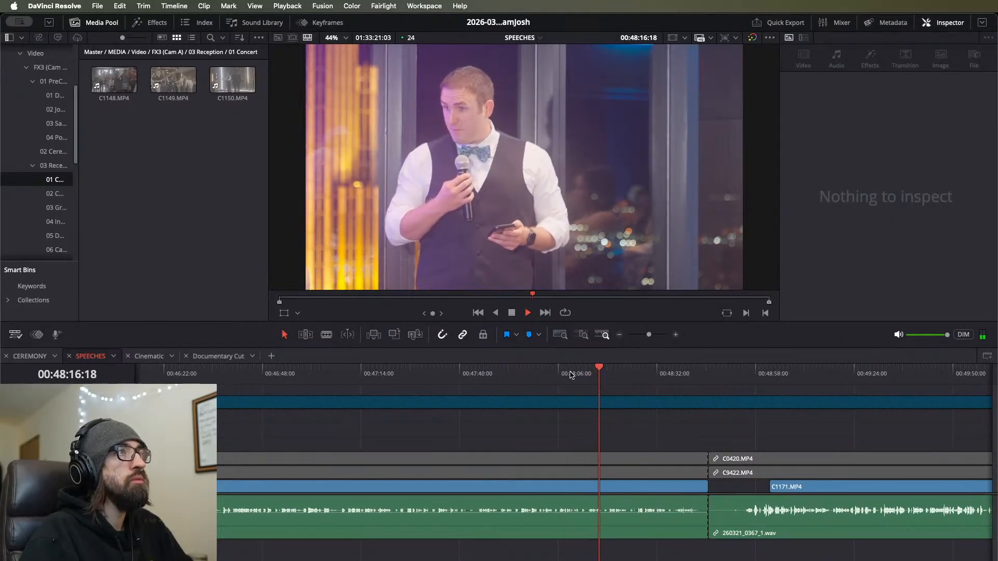
pyautogui.scroll(2, 636, 414)
pyautogui.moveTo(474, 374); pyautogui.dragTo(385, 375)
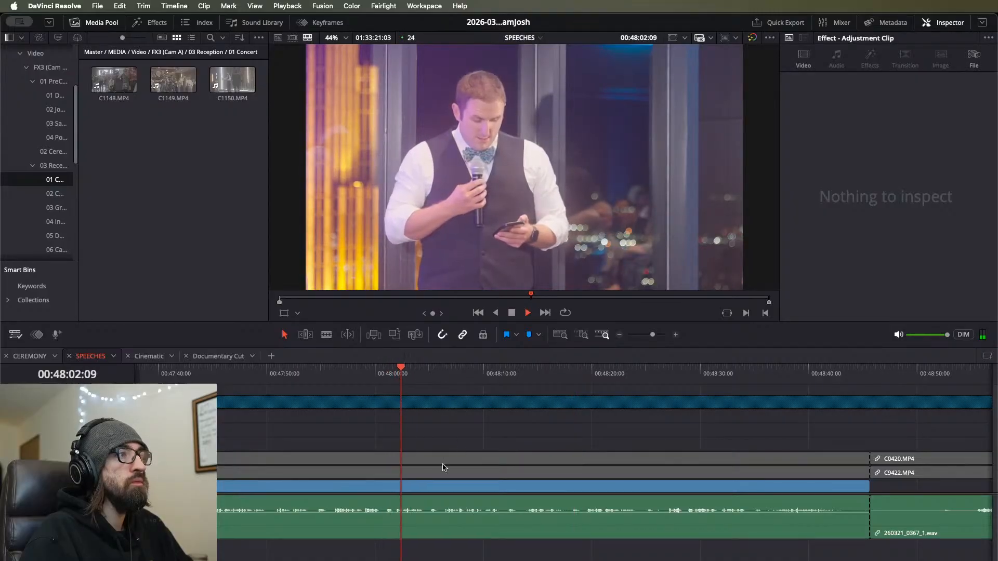
pyautogui.click(492, 464)
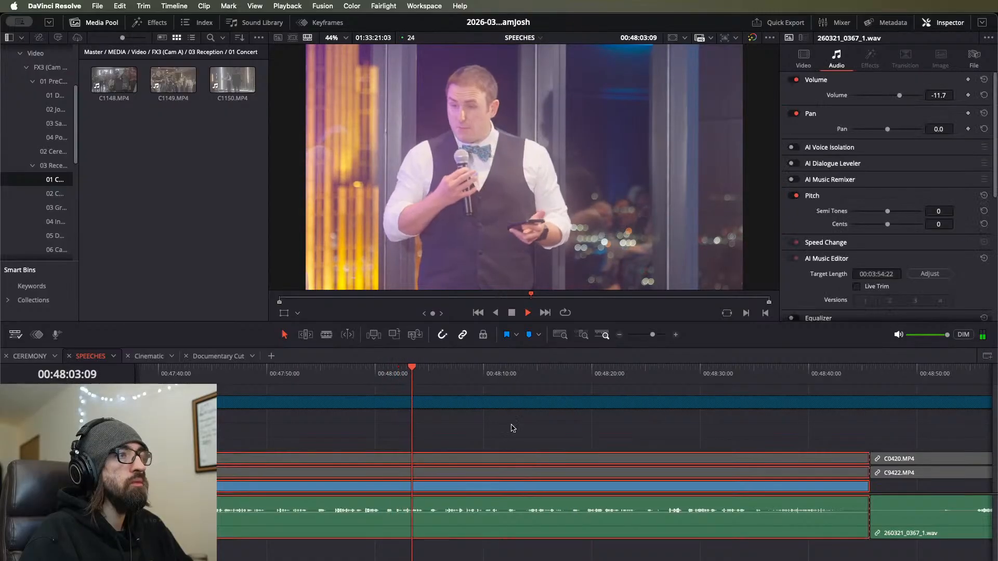
# Step: Split the second speech's clips at about 00:47:56, just before its closing passage
pyautogui.click(415, 385)
pyautogui.press('super+equal')
pyautogui.press('super+equal')
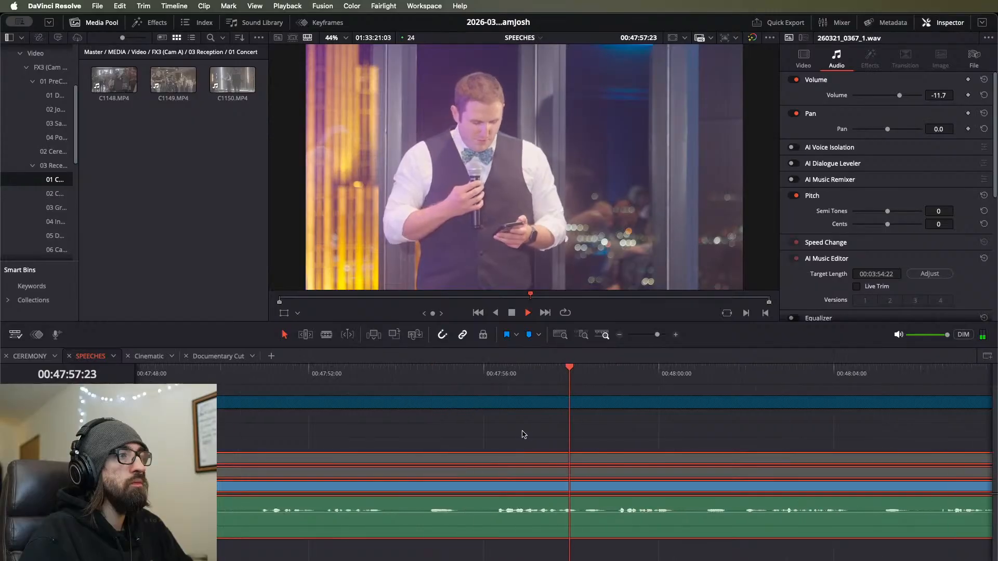
pyautogui.click(496, 375)
pyautogui.press('super+b')
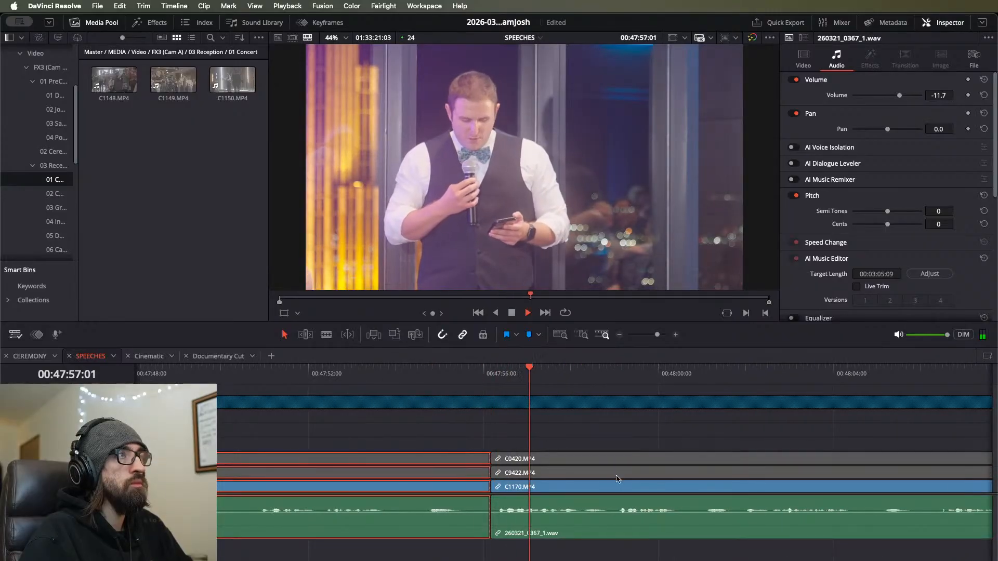
# Step: Select the clips following the 00:47:56 cut and play through them to listen for where the toast begins
pyautogui.click(665, 490)
pyautogui.press('super+minus')
pyautogui.press('super+minus')
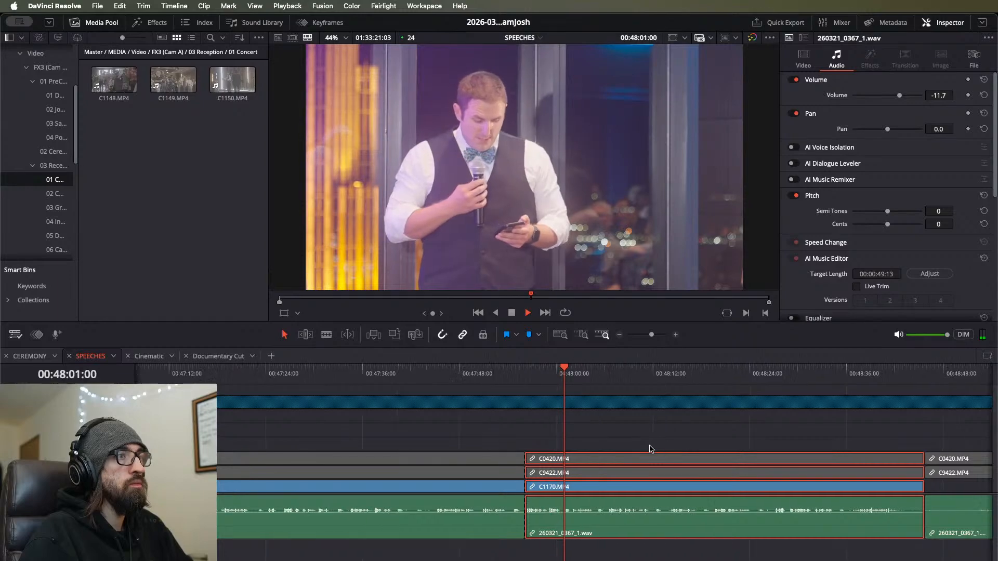
pyautogui.press('super+equal')
pyautogui.press('super+equal')
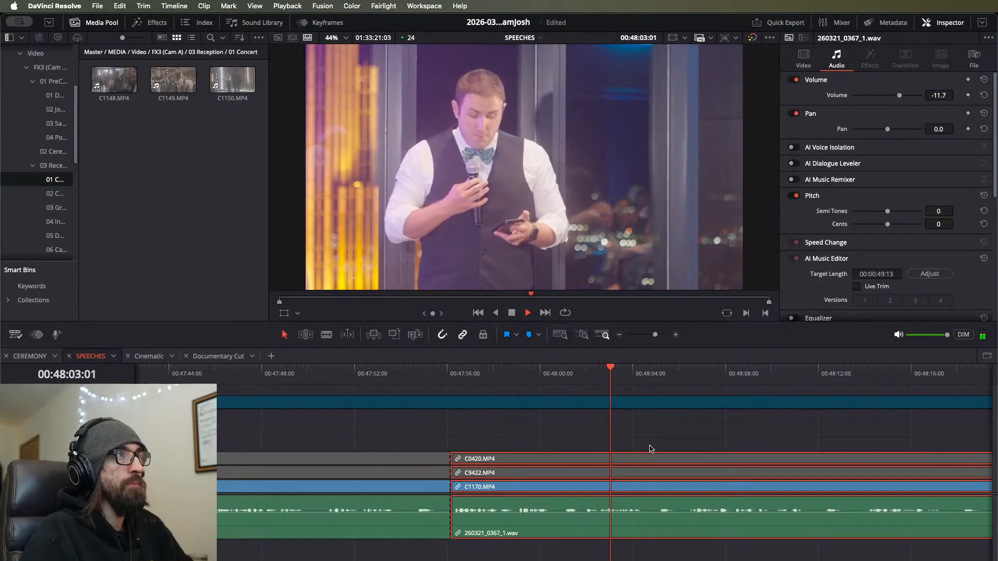
pyautogui.press('super+minus')
pyautogui.press('super+minus')
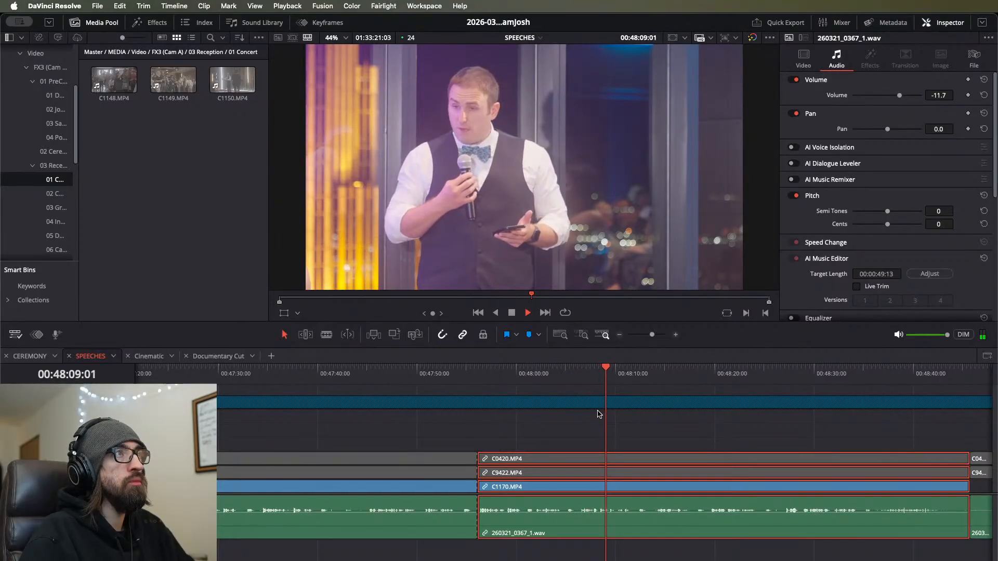
pyautogui.press('super+equal')
pyautogui.press('super+equal')
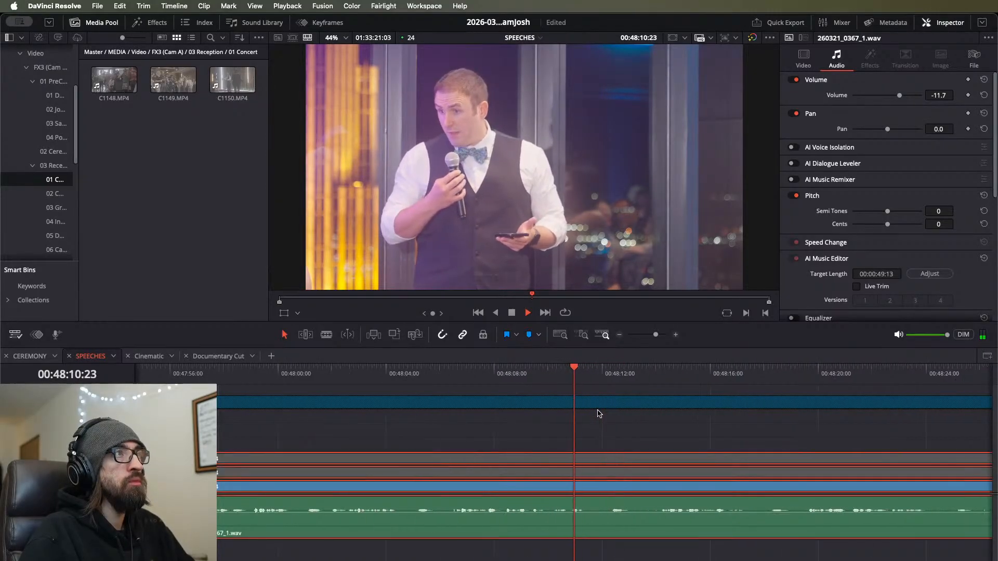
pyautogui.press('super+minus')
pyautogui.press('super+minus')
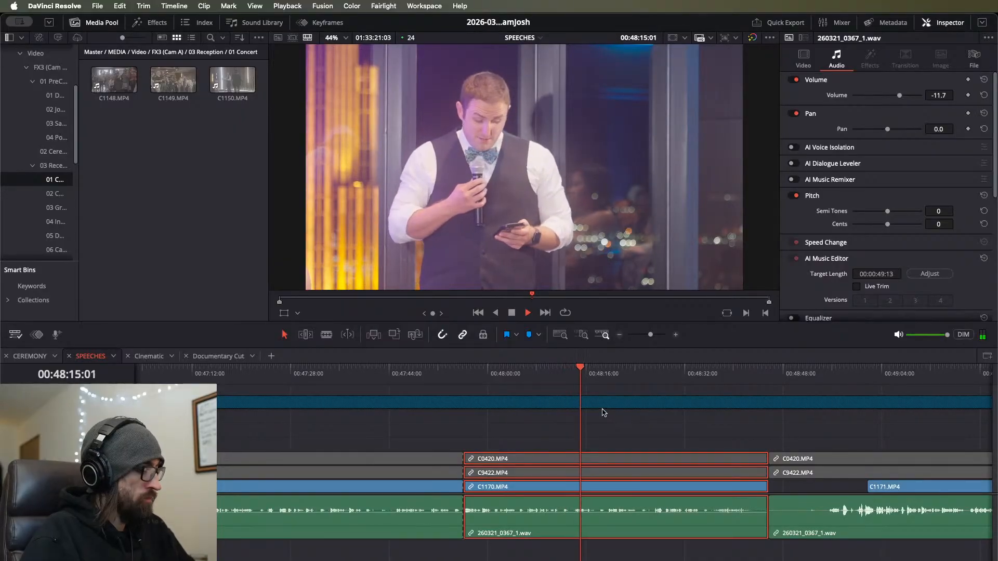
# Step: Skip ahead through the closing passage and split its clips at 00:48:26:19
pyautogui.click(624, 425)
pyautogui.moveTo(621, 377); pyautogui.dragTo(649, 390)
pyautogui.click(683, 471)
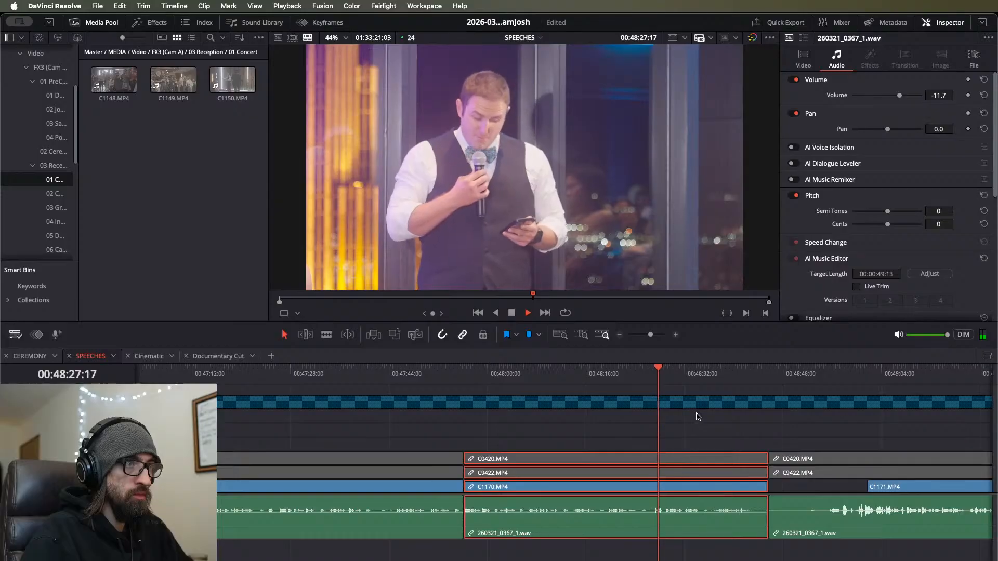
pyautogui.click(653, 381)
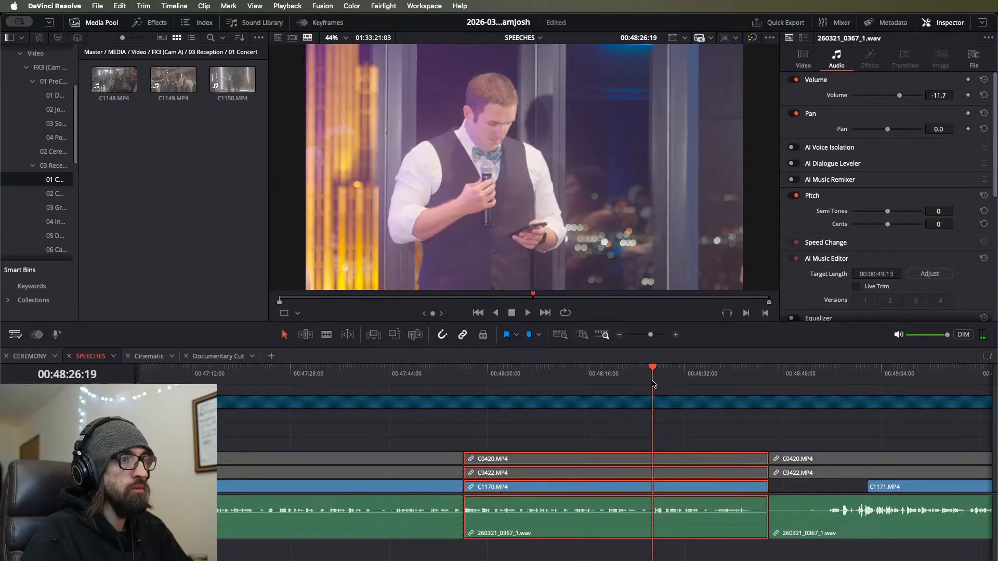
pyautogui.press('super+b')
# Step: Split the clips again at about 00:48:27:09 and select the portion that follows as the toast
pyautogui.scroll(3, 501, 401)
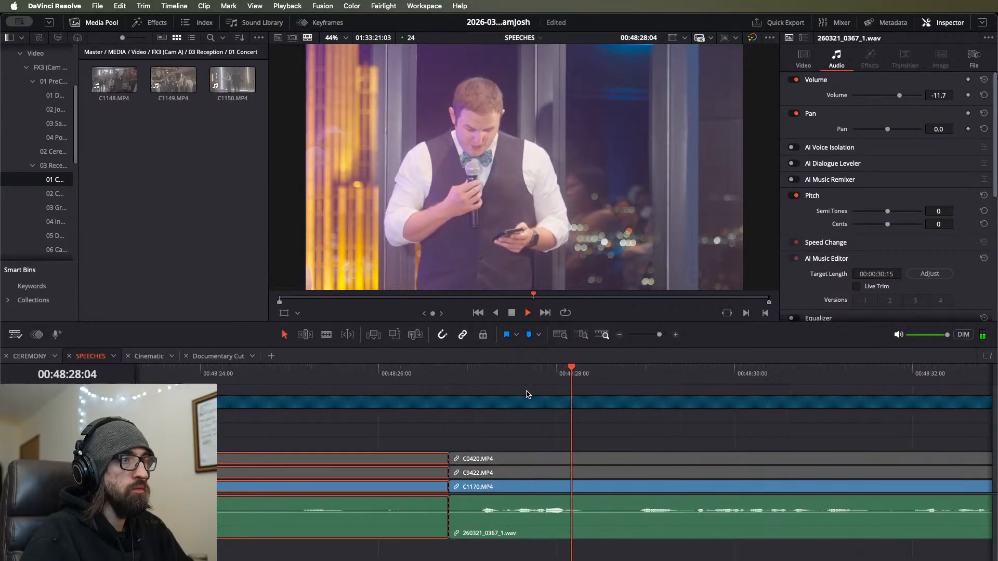
pyautogui.click(498, 370)
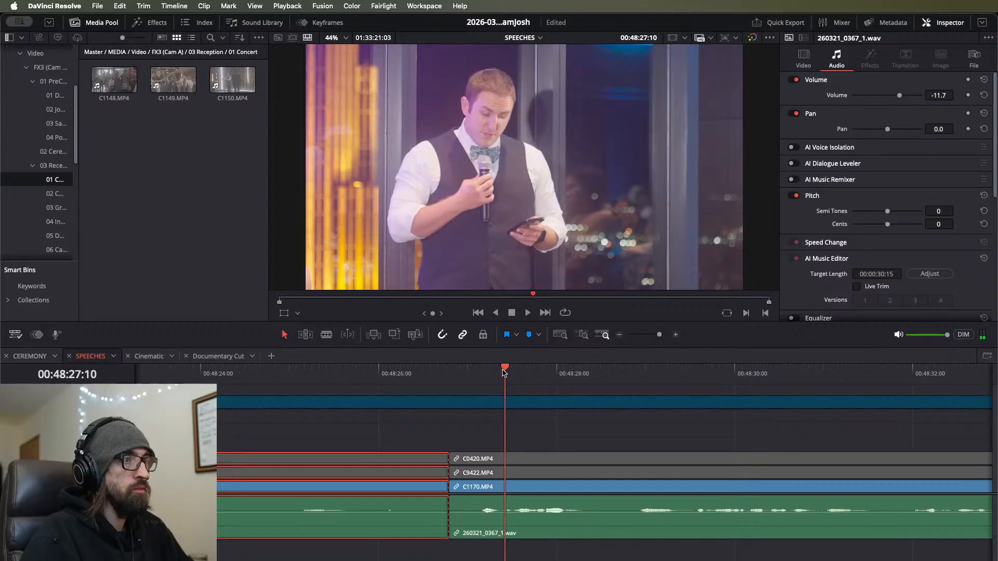
pyautogui.press('space')
pyautogui.click(568, 466)
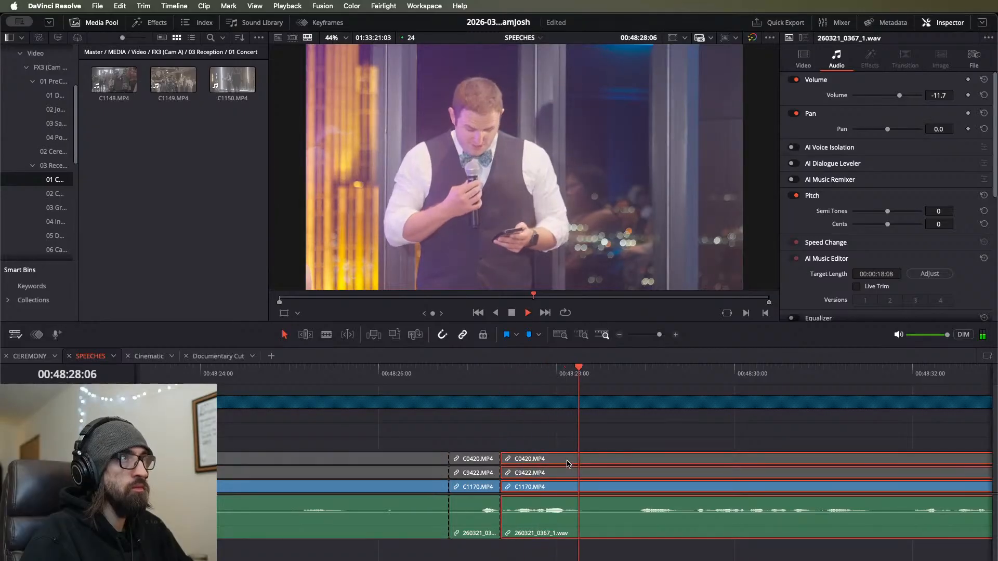
# Step: Play the isolated toast to about 00:48:36, copy its clips and paste them into the Cinematic timeline at about 00:46:31
pyautogui.scroll(-2, 568, 464)
pyautogui.scroll(-3, 564, 465)
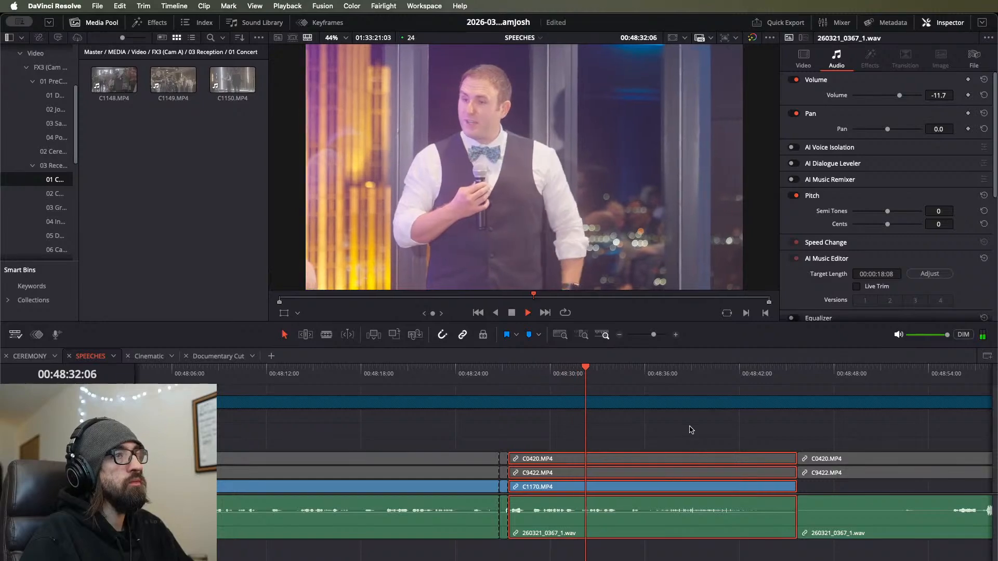
pyautogui.click(690, 428)
pyautogui.click(699, 464)
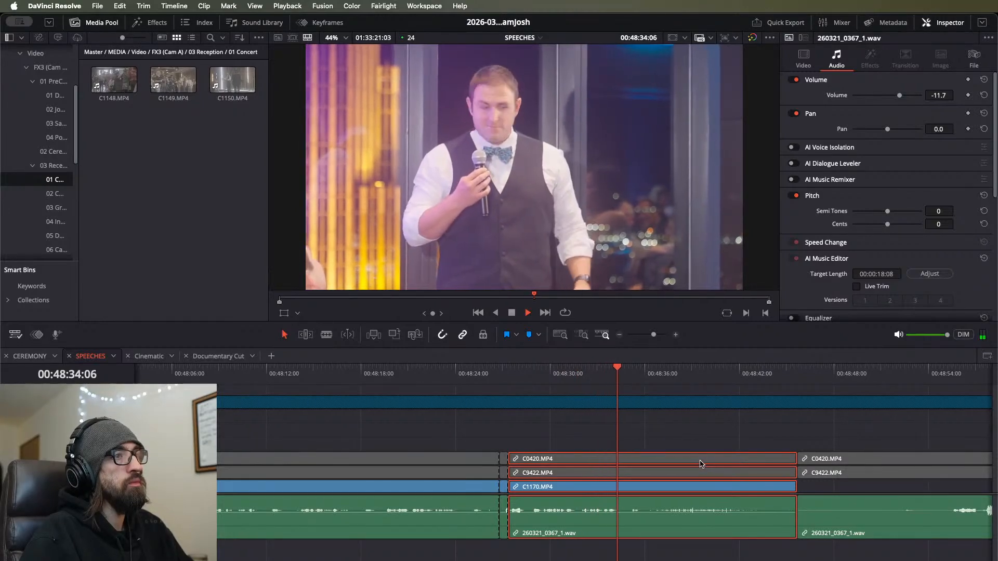
pyautogui.press('space')
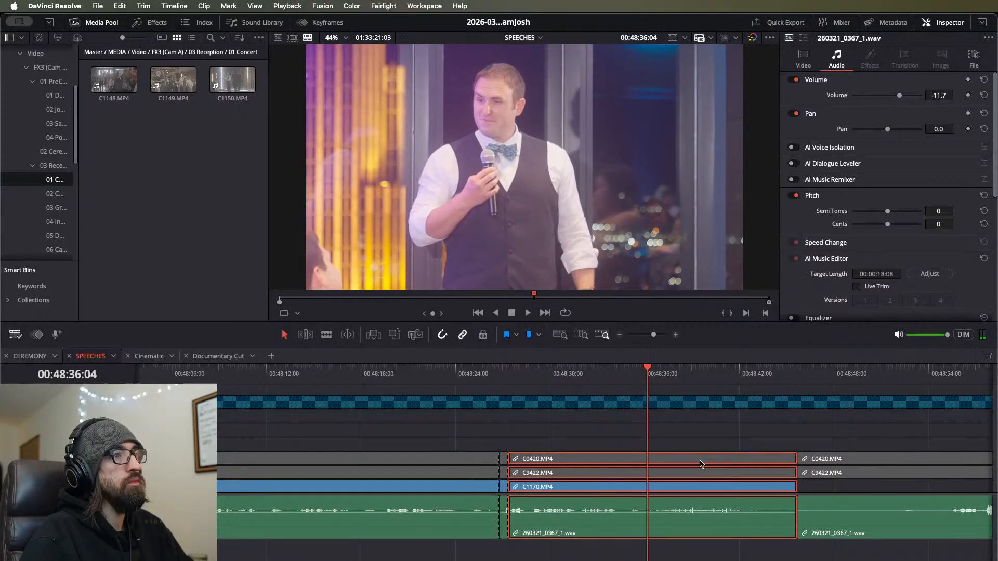
pyautogui.click(159, 358)
pyautogui.press('super+v')
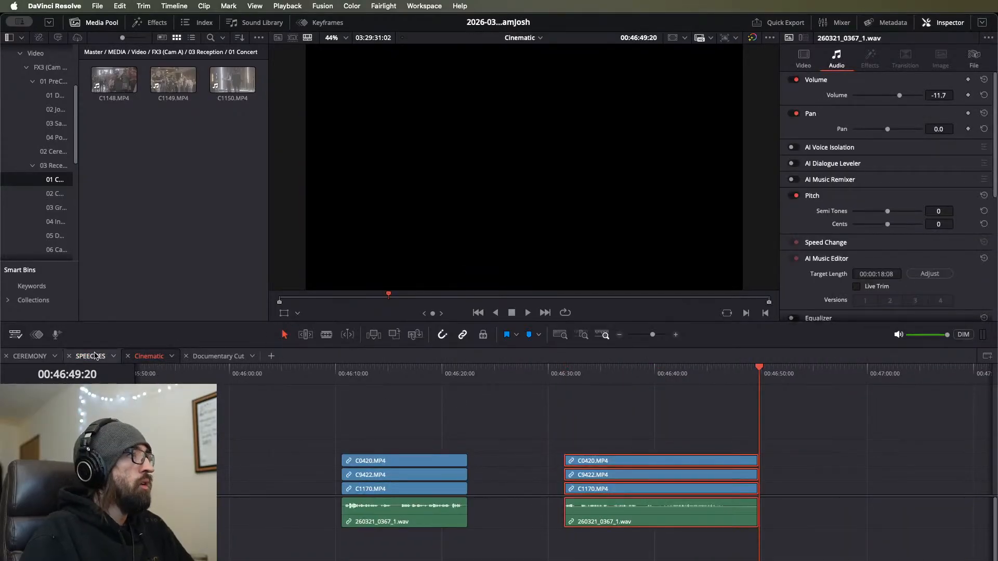
# Step: Return to the SPEECHES timeline and play from about 00:48:54 to examine where the next speech begins
pyautogui.click(94, 356)
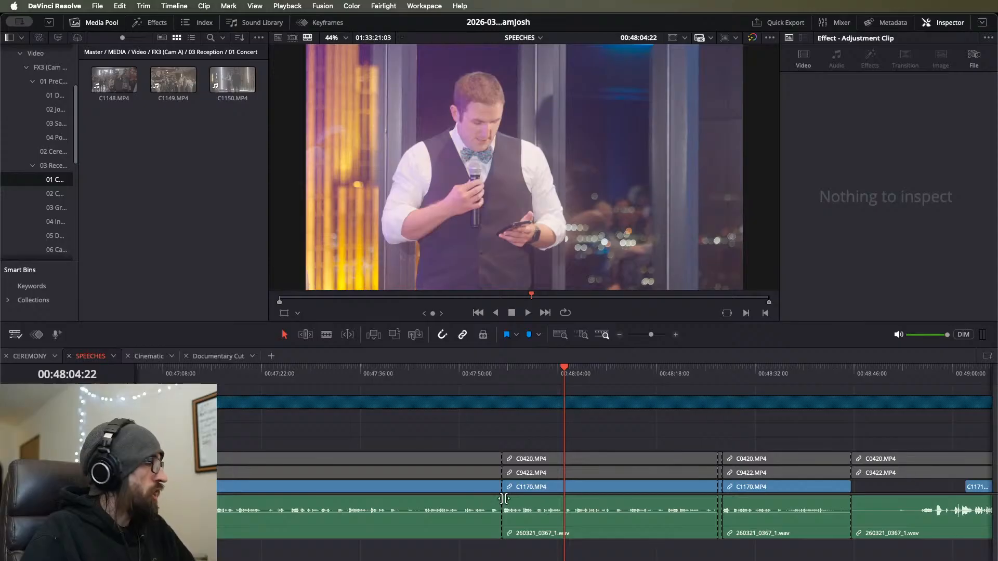
pyautogui.scroll(-2, 623, 457)
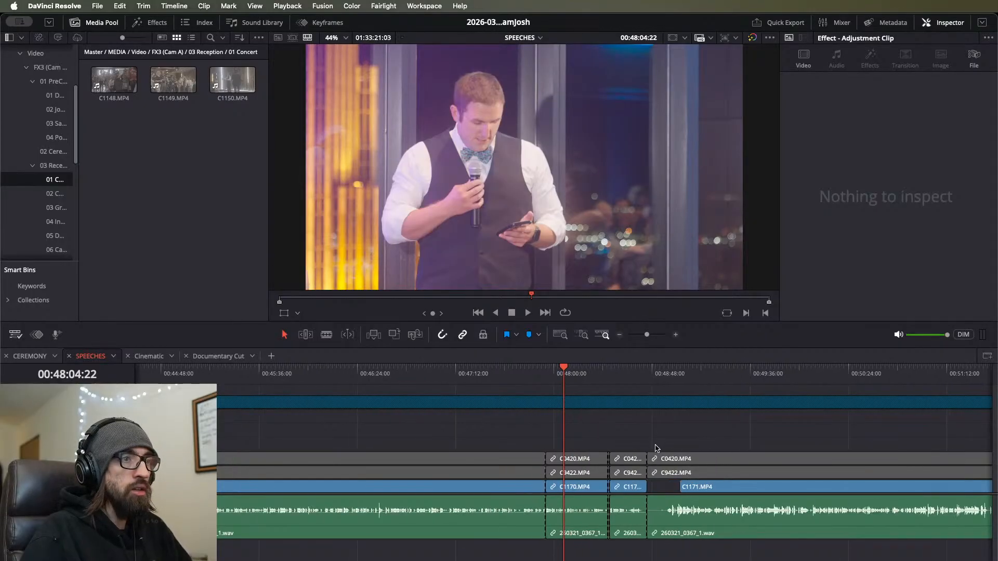
pyautogui.click(641, 374)
pyautogui.press('space')
pyautogui.press('super+equal')
pyautogui.click(695, 375)
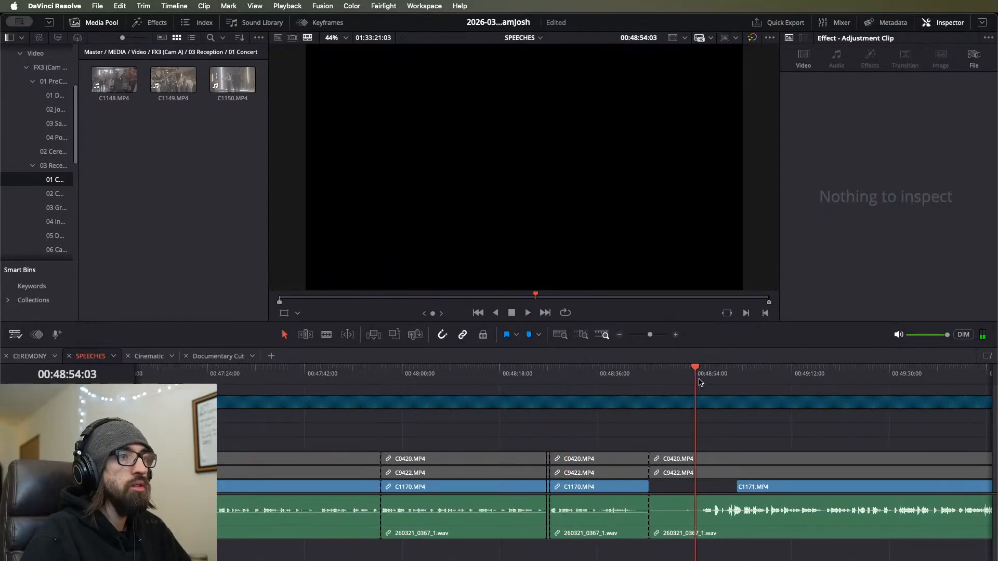
pyautogui.press('space')
pyautogui.press('super+minus')
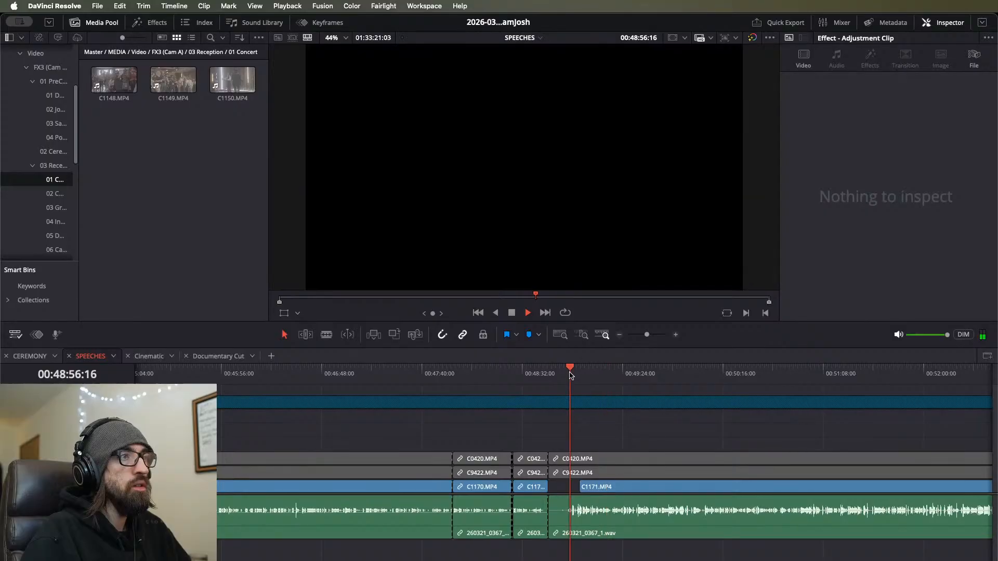
pyautogui.press('super+minus')
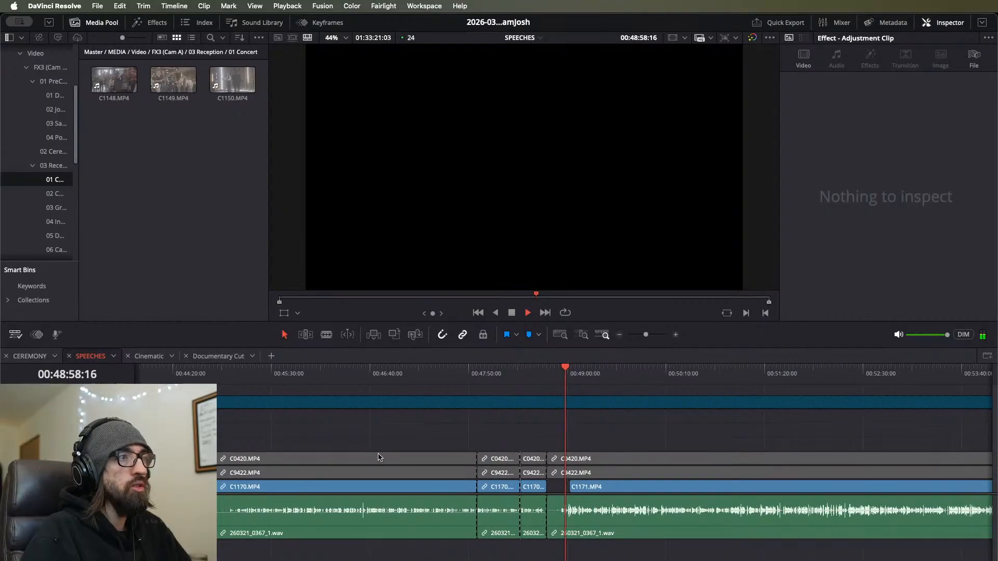
# Step: Re-enable the C9422 and C0420 video tracks and skip ahead to about 00:55:45 near the end of the next speech
pyautogui.click(70, 473)
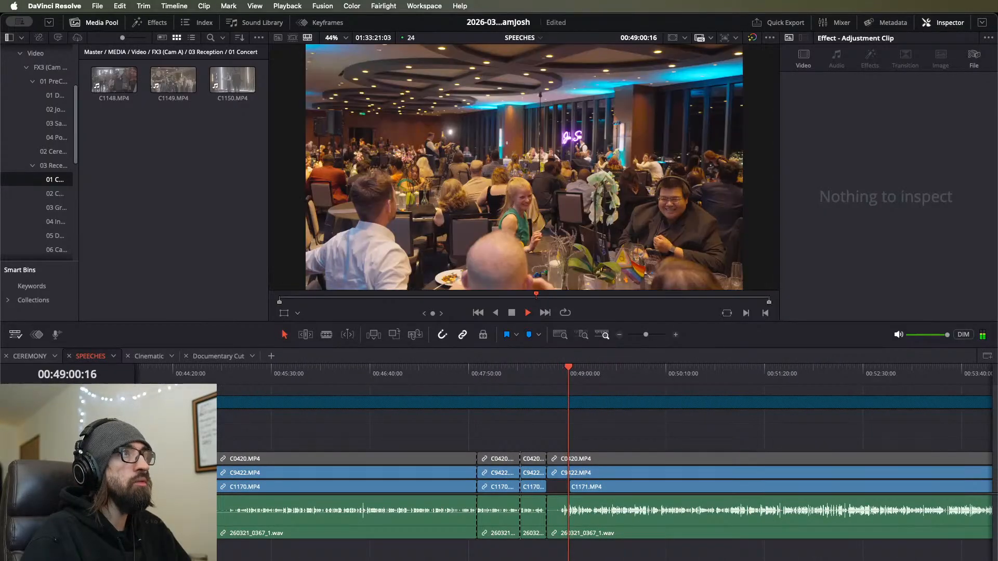
pyautogui.click(70, 459)
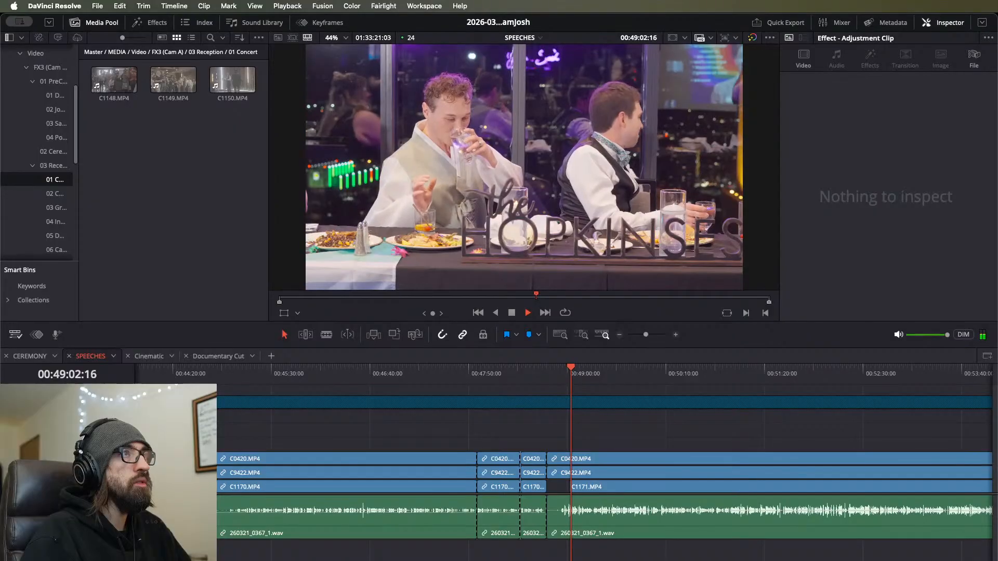
pyautogui.press('space')
pyautogui.click(635, 379)
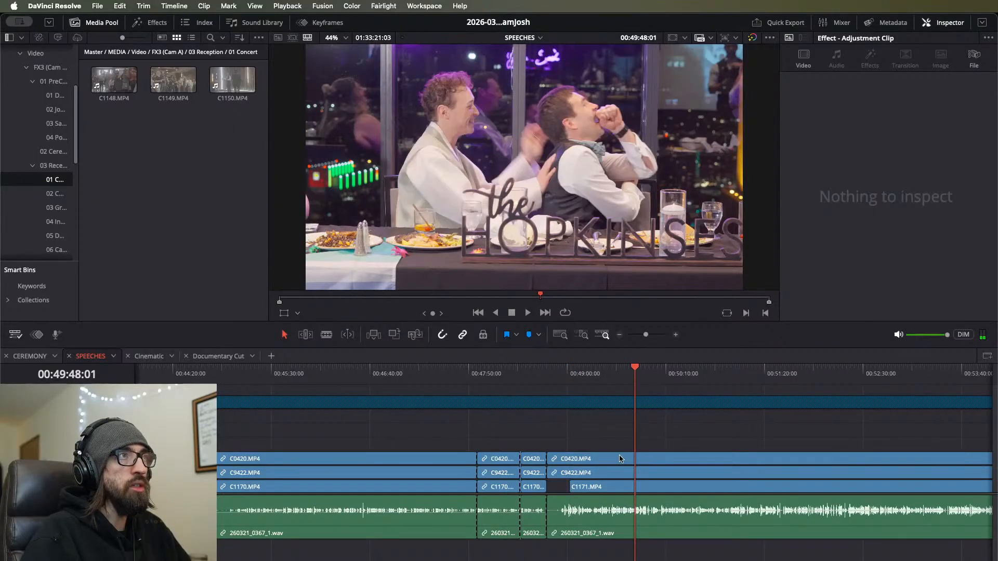
pyautogui.scroll(-3, 620, 459)
pyautogui.click(788, 394)
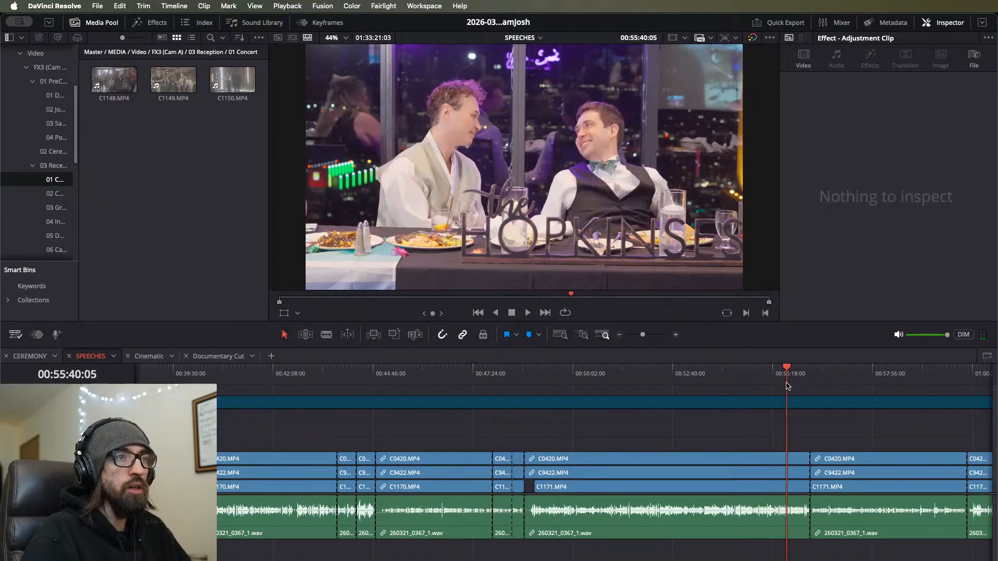
pyautogui.scroll(3, 780, 431)
pyautogui.scroll(3, 577, 426)
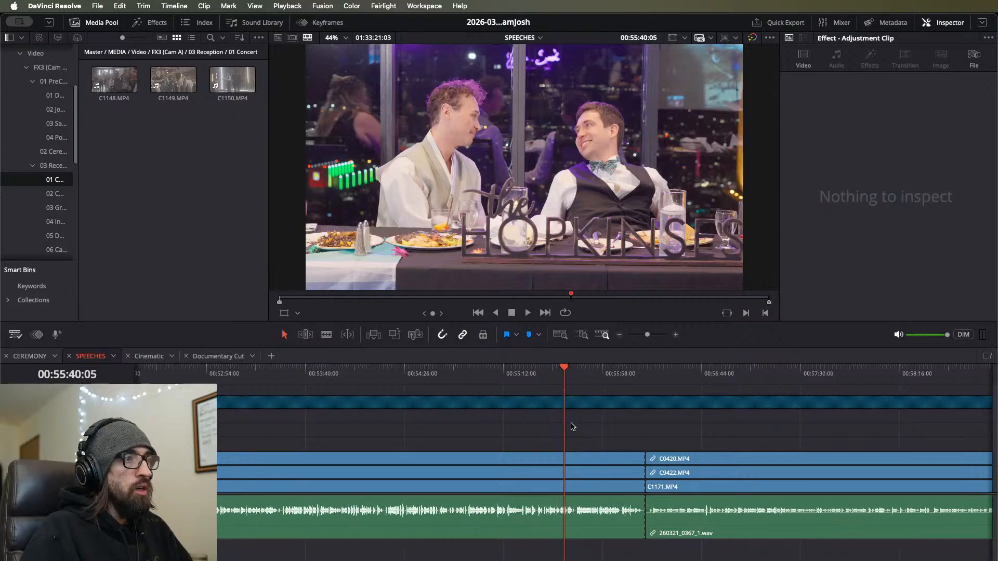
pyautogui.click(583, 378)
# Step: Open the Spchs Multicam clip from the 05 Toasts bin in its own timeline
pyautogui.scroll(-10, 577, 469)
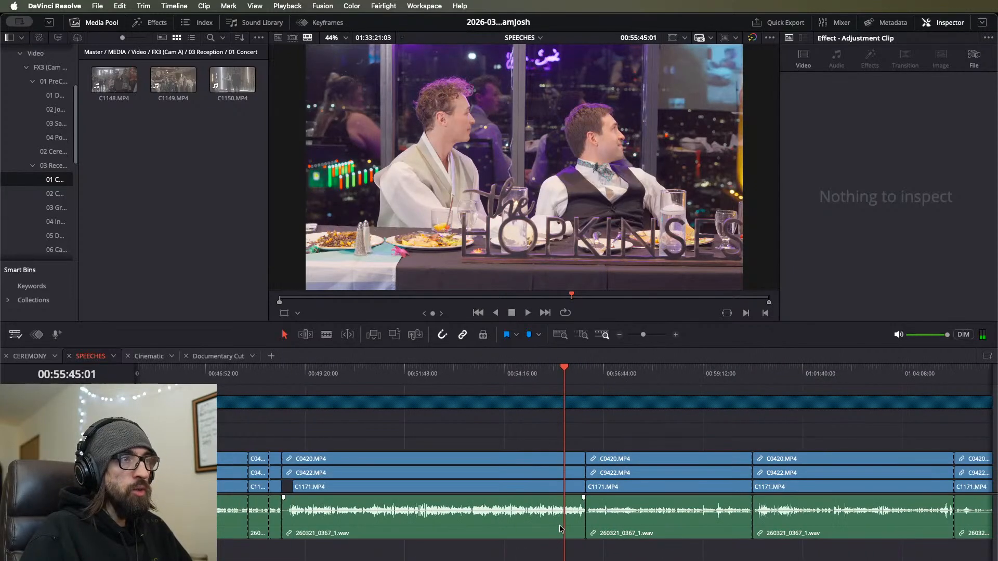
pyautogui.scroll(4, 561, 528)
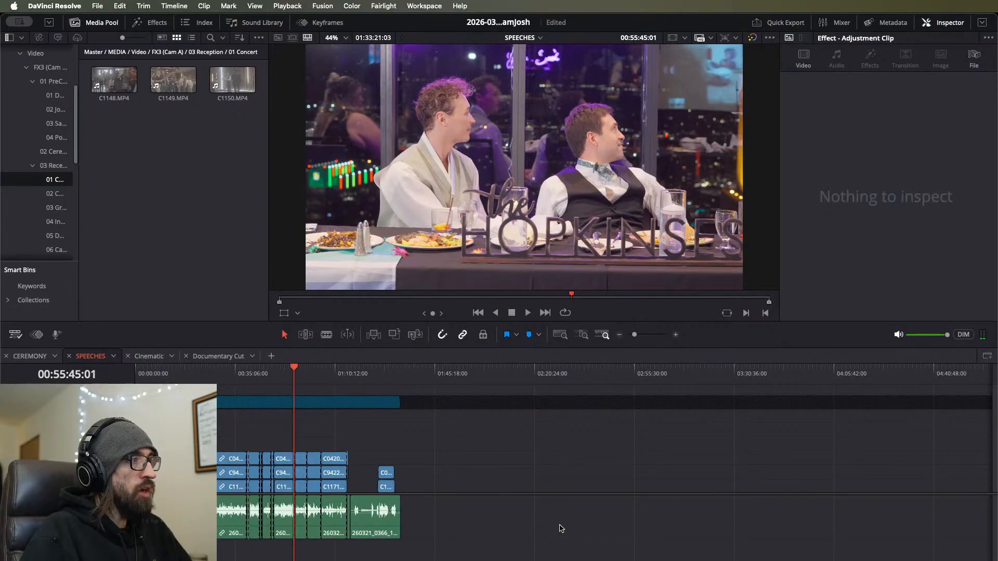
pyautogui.scroll(3, 494, 478)
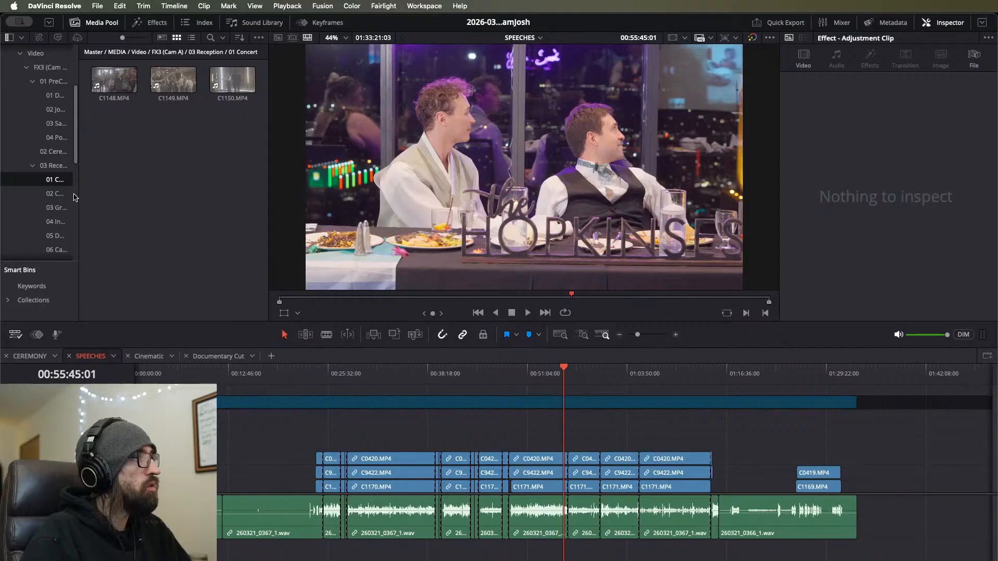
pyautogui.scroll(-5, 53, 218)
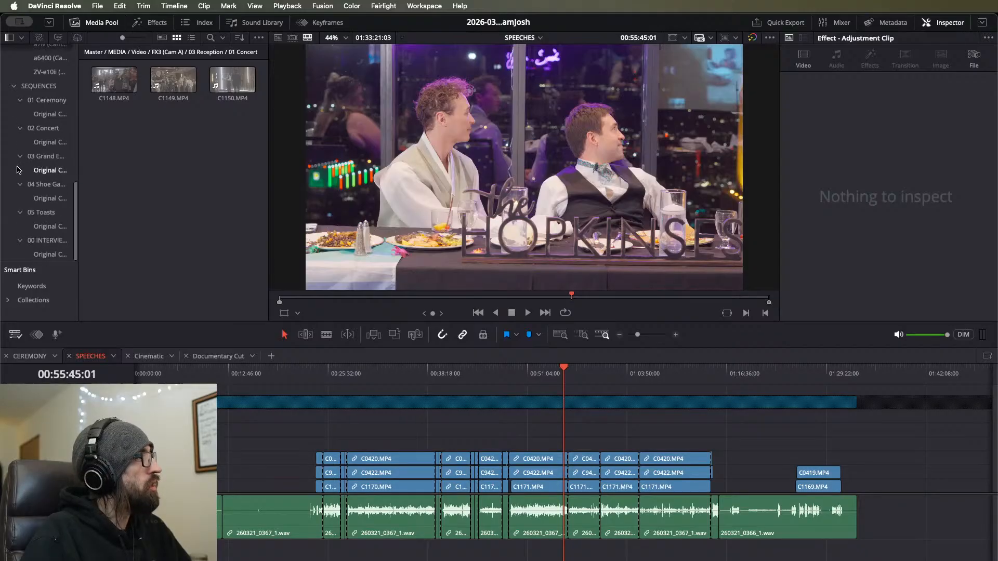
pyautogui.click(41, 213)
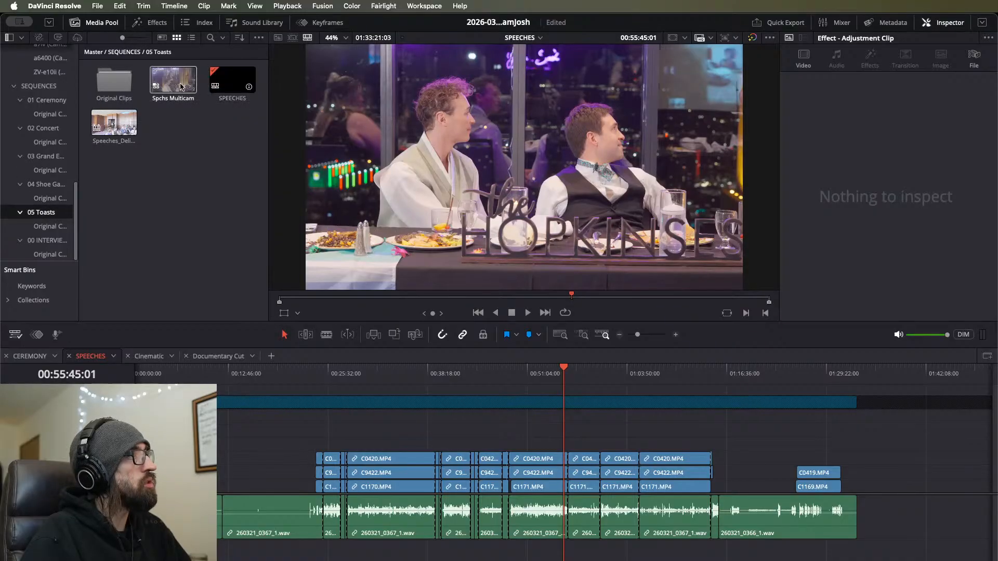
pyautogui.rightClick(121, 107)
pyautogui.rightClick(149, 79)
pyautogui.rightClick(165, 75)
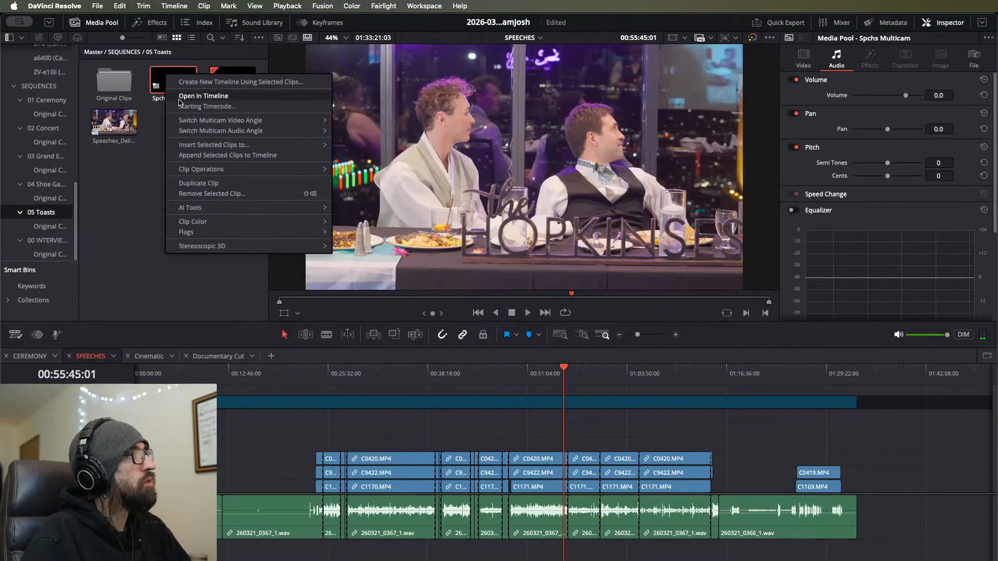
pyautogui.click(188, 97)
# Step: Ripple-trim the start of the Spchs Multicam timeline's clips to 01:11:58:19
pyautogui.click(461, 378)
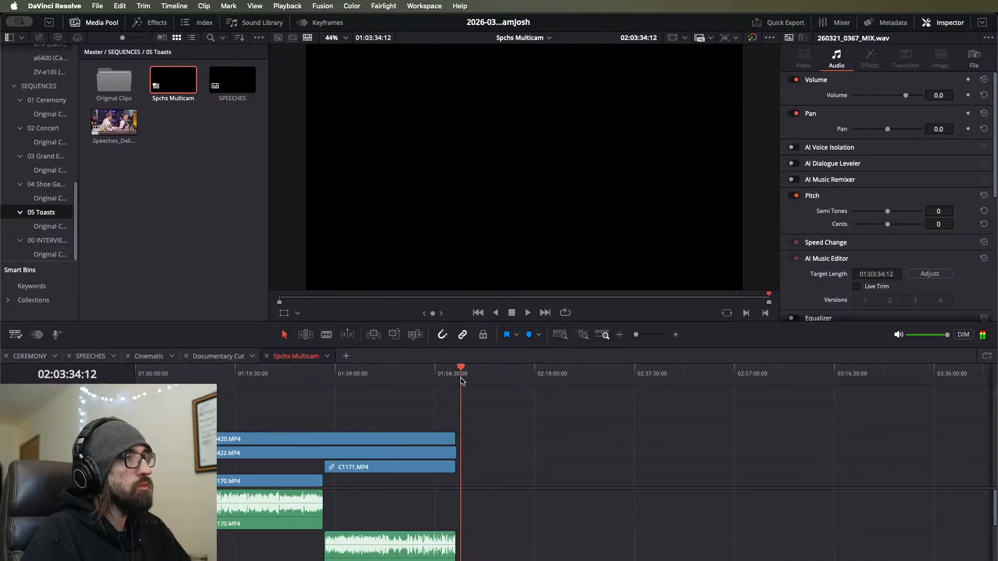
pyautogui.moveTo(459, 381); pyautogui.dragTo(198, 380)
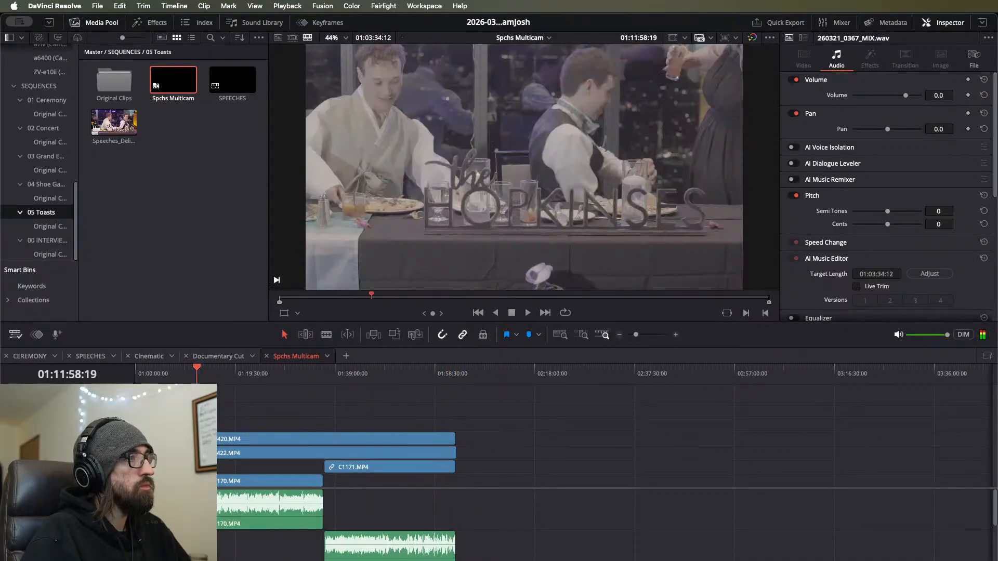
pyautogui.scroll(-5, 338, 524)
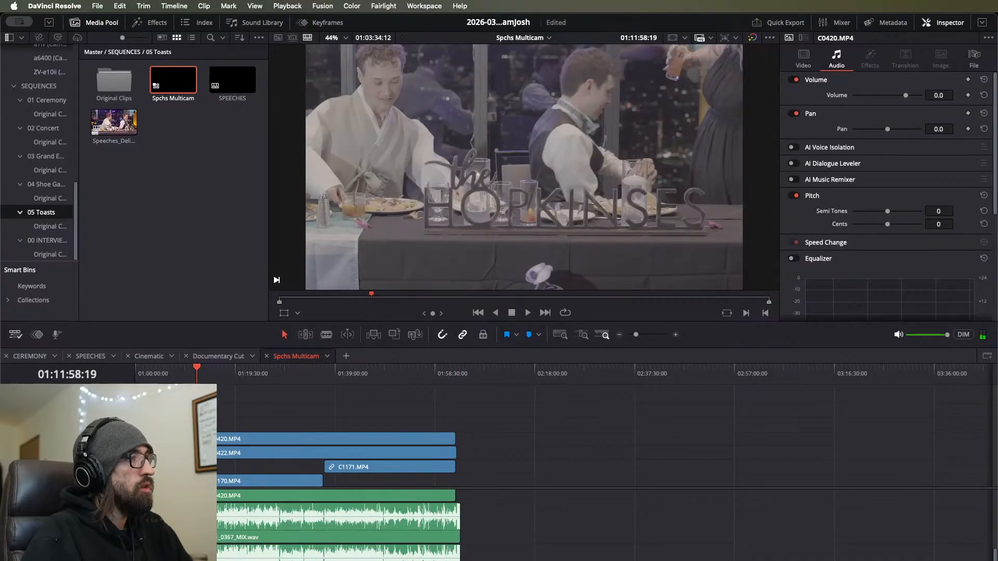
pyautogui.press('super+shift+[')
# Step: Examine the trimmed Spchs Multicam timeline, playing parts of the opening speech and checking its start and end
pyautogui.moveTo(394, 374); pyautogui.dragTo(407, 401)
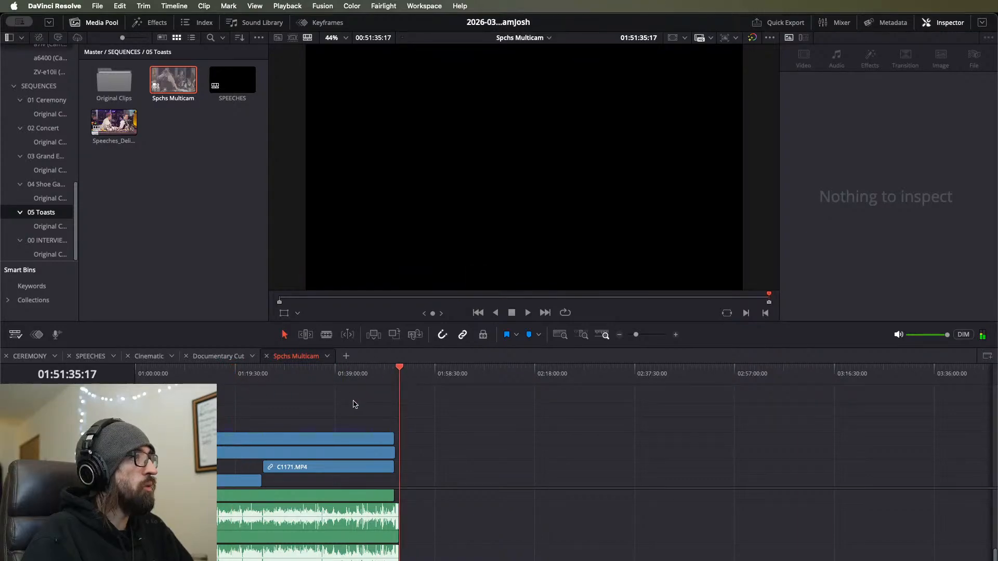
pyautogui.scroll(5, 355, 404)
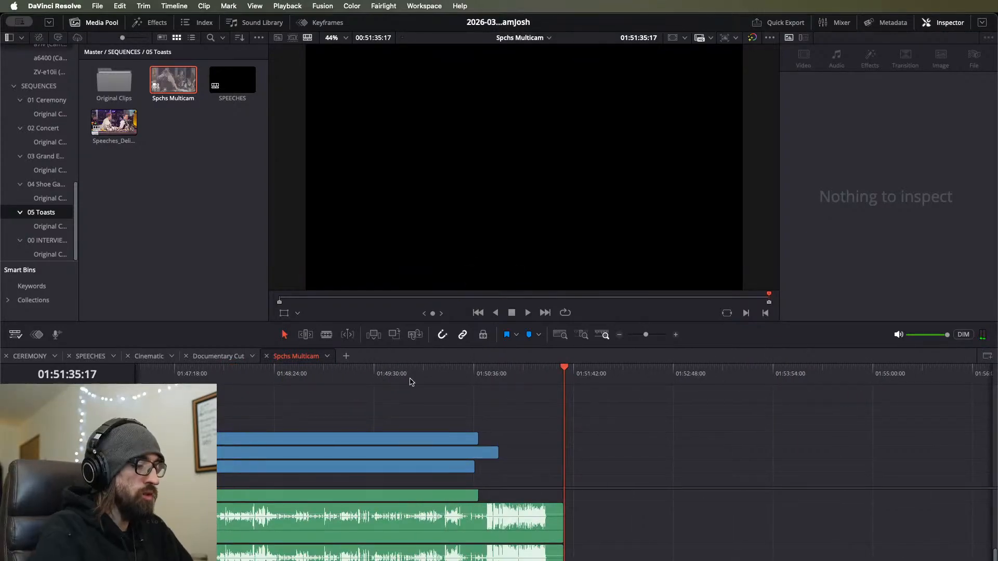
pyautogui.press('Home')
pyautogui.press('space')
pyautogui.click(243, 379)
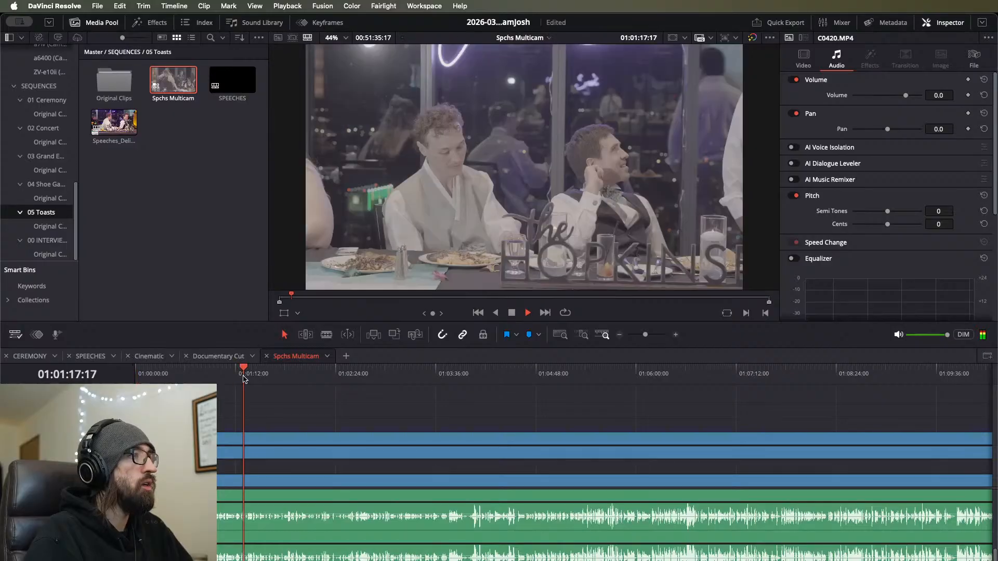
pyautogui.moveTo(244, 379); pyautogui.dragTo(605, 377)
pyautogui.scroll(-10, 580, 407)
pyautogui.scroll(5, 564, 406)
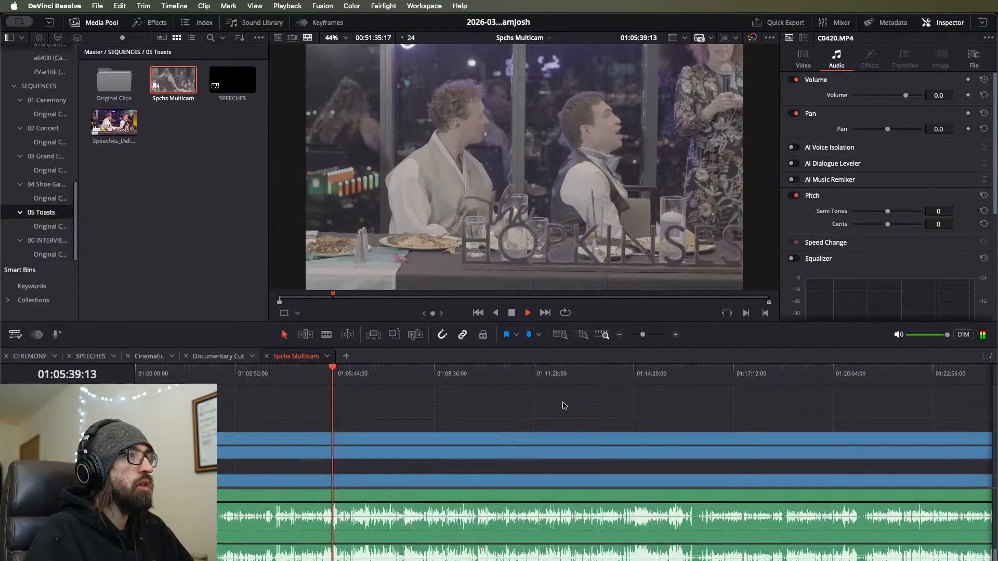
pyautogui.scroll(-10, 559, 404)
pyautogui.scroll(10, 520, 406)
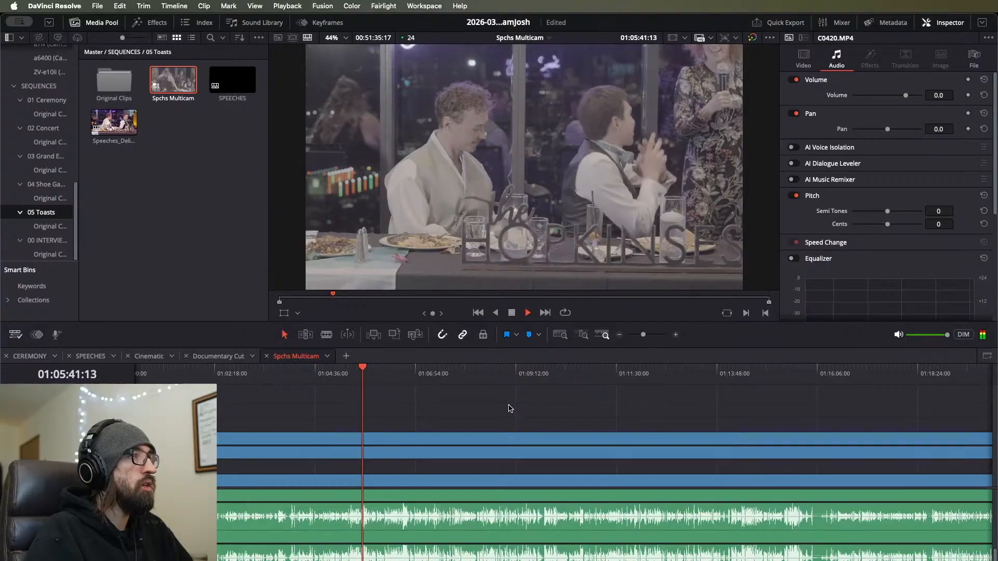
pyautogui.press('space')
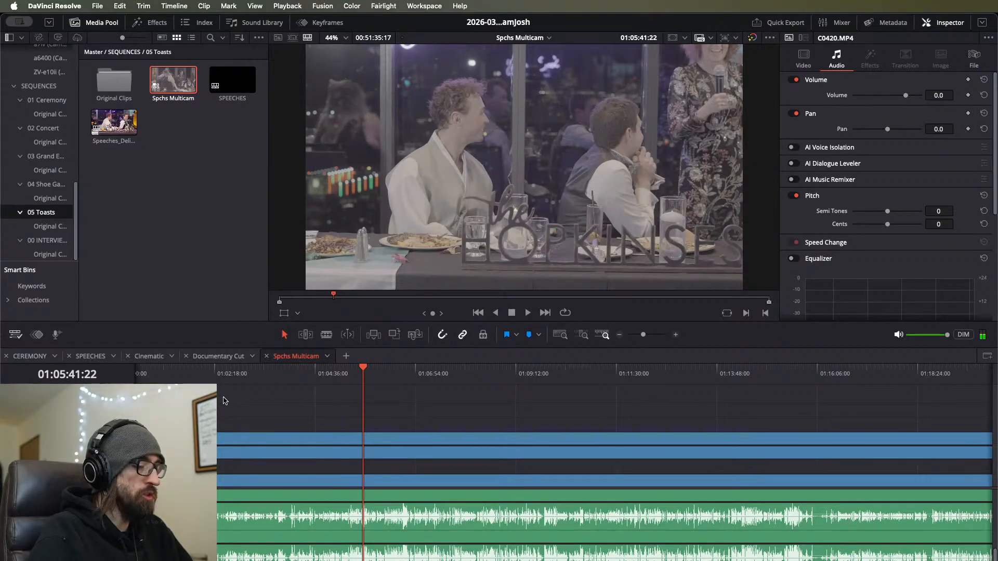
pyautogui.press('Home')
pyautogui.press('End')
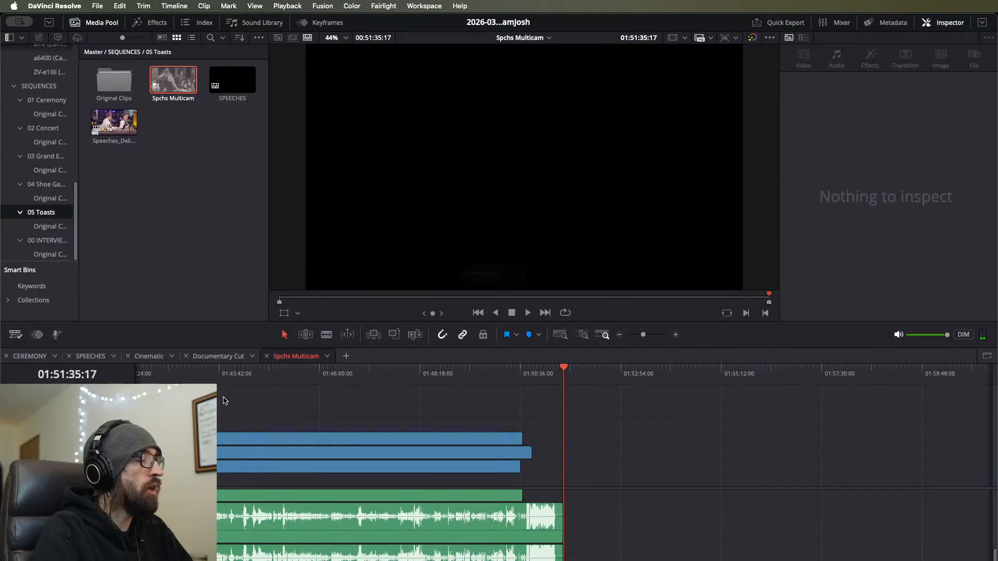
# Step: Close the Spchs Multicam timeline and return to the SPEECHES timeline
pyautogui.click(267, 357)
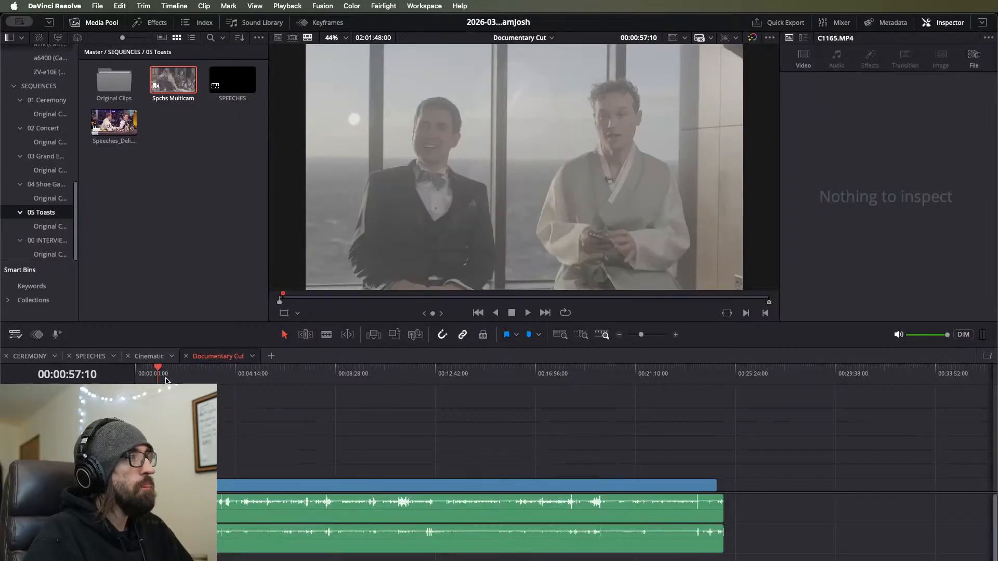
pyautogui.click(150, 360)
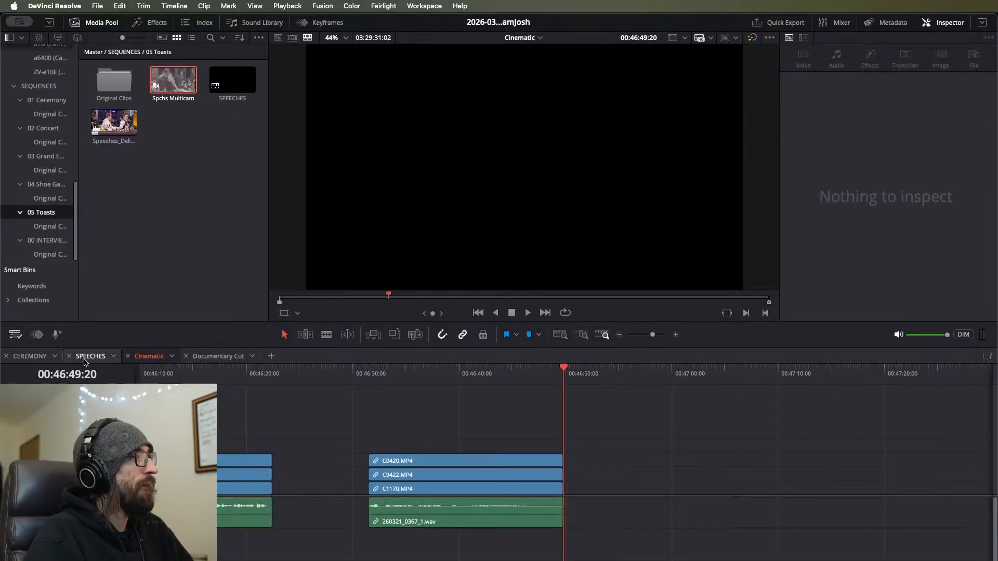
pyautogui.click(86, 358)
# Step: Disable the C0420 and C9422 video tracks and play the speech's closing passage to about 00:55:58
pyautogui.press('space')
pyautogui.scroll(5, 623, 408)
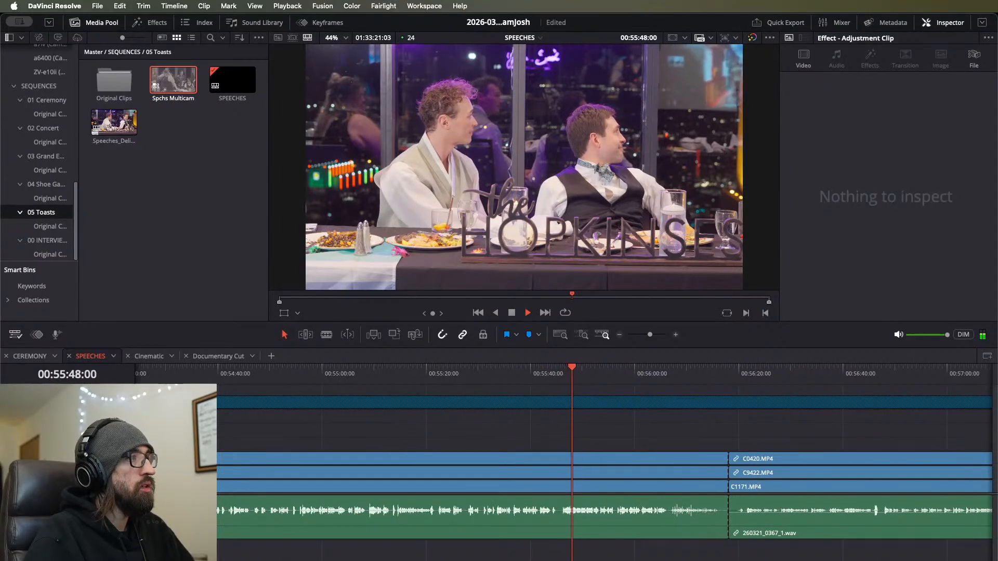
pyautogui.moveTo(122, 459); pyautogui.dragTo(122, 473)
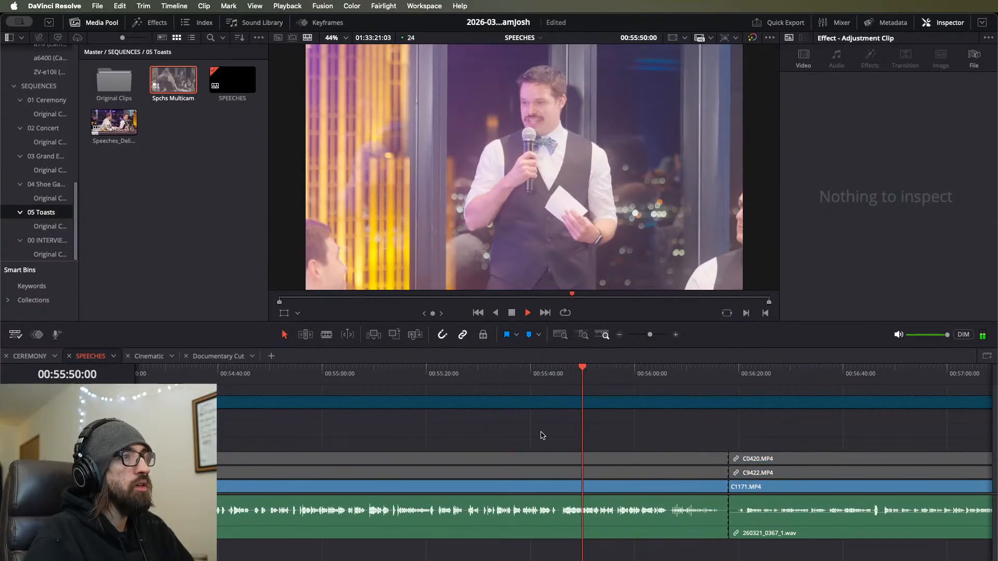
pyautogui.scroll(3, 558, 433)
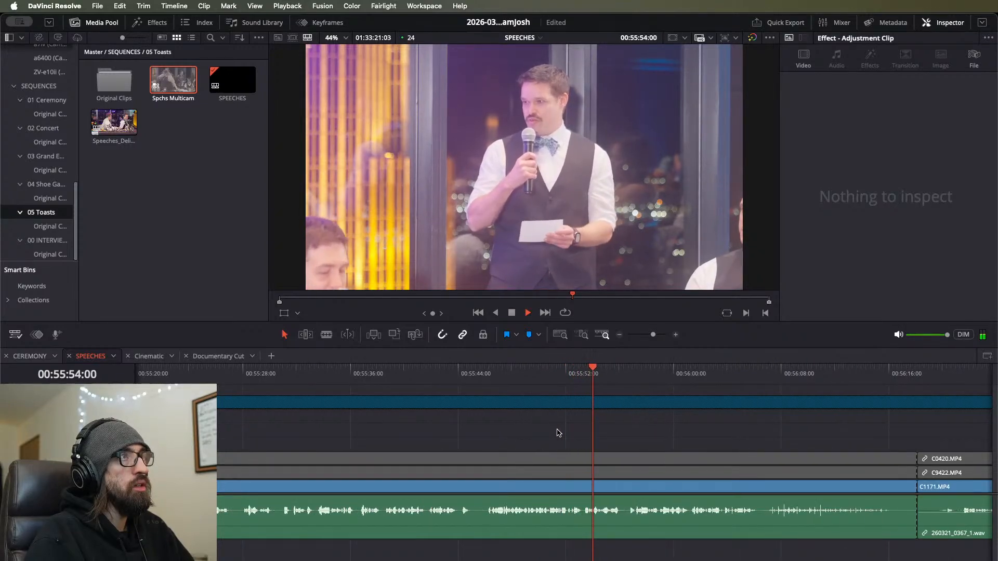
pyautogui.hscroll(3, 558, 433)
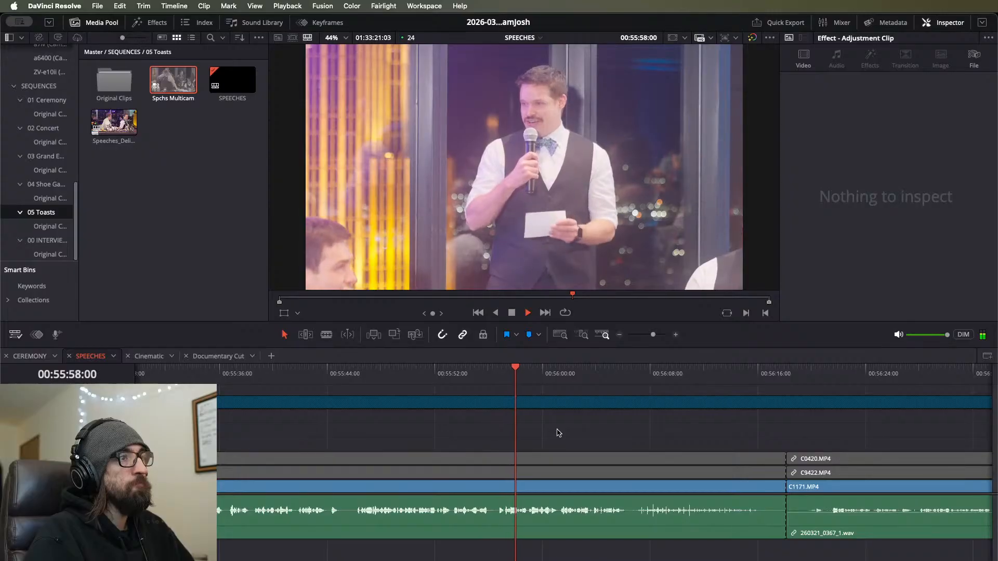
# Step: Move back to the start of the toast and split the clips at 00:55:57:05
pyautogui.press('space')
pyautogui.click(500, 384)
pyautogui.scroll(5, 508, 411)
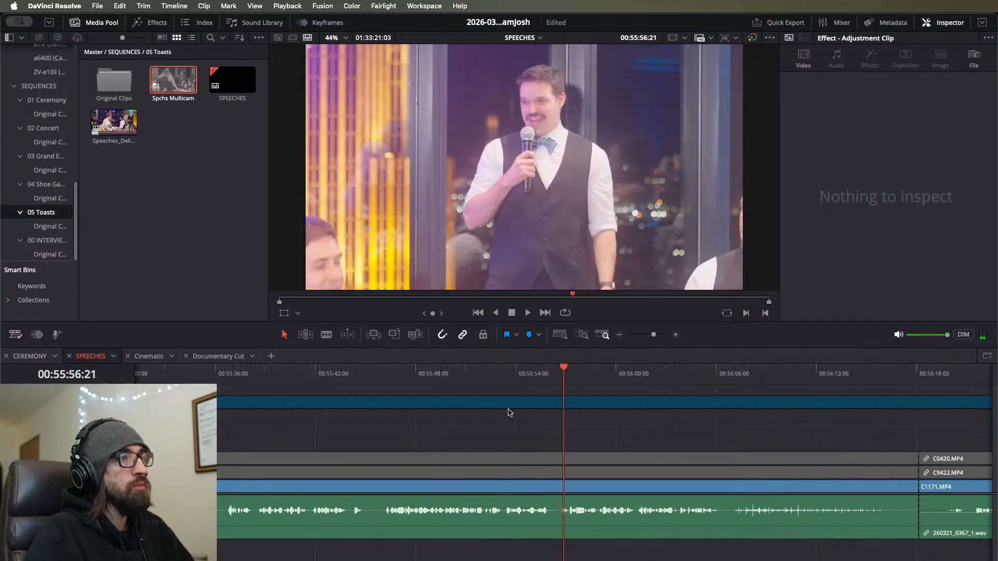
pyautogui.press('Right')
pyautogui.press('Right')
pyautogui.press('Right')
pyautogui.press('Right')
pyautogui.press('Right')
pyautogui.press('Right')
pyautogui.press('Right')
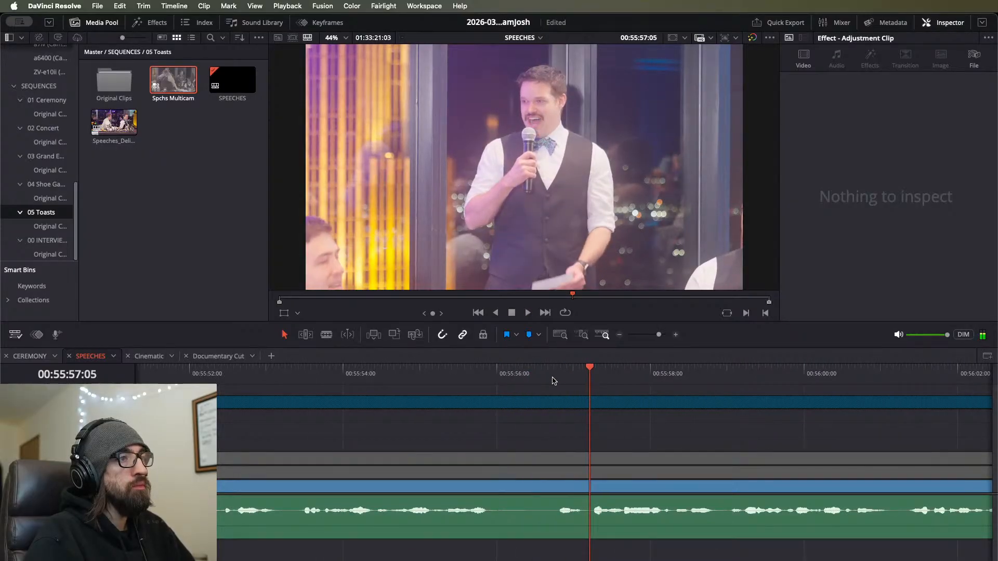
pyautogui.press('super+b')
# Step: Play through the toast and split the clips again at its end, at 00:56:07:04
pyautogui.press('space')
pyautogui.press('super+minus')
pyautogui.press('super+minus')
pyautogui.press('super+minus')
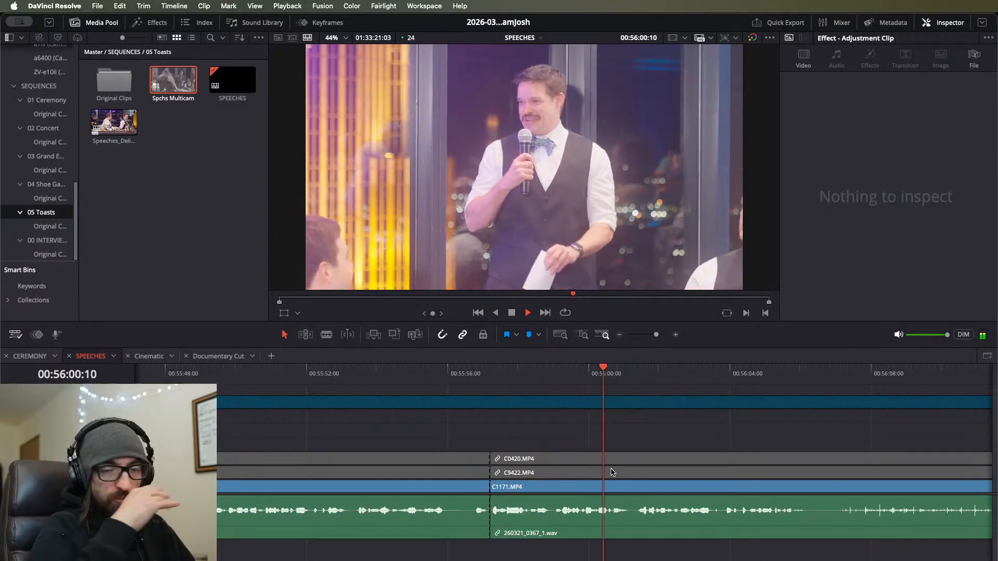
pyautogui.press('super+minus')
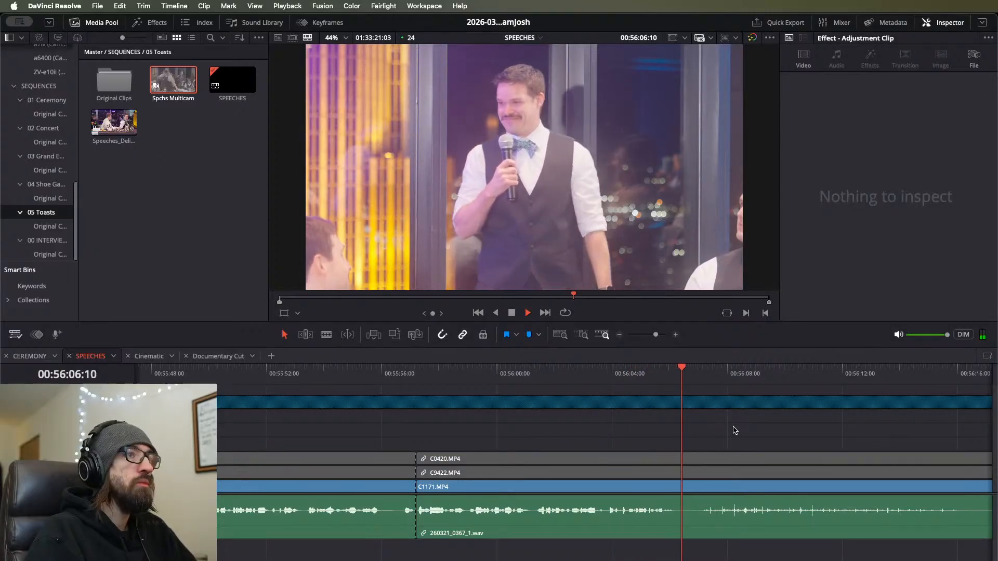
pyautogui.press('super+minus')
pyautogui.press('space')
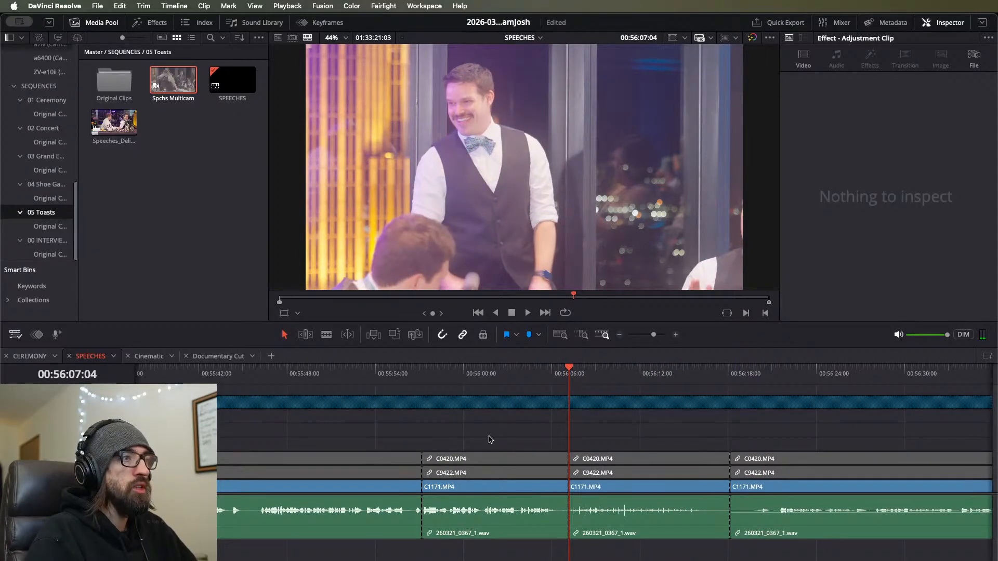
# Step: Copy the isolated toast's clips and paste them into the Cinematic timeline at 00:46:49:20
pyautogui.click(437, 504)
pyautogui.click(149, 356)
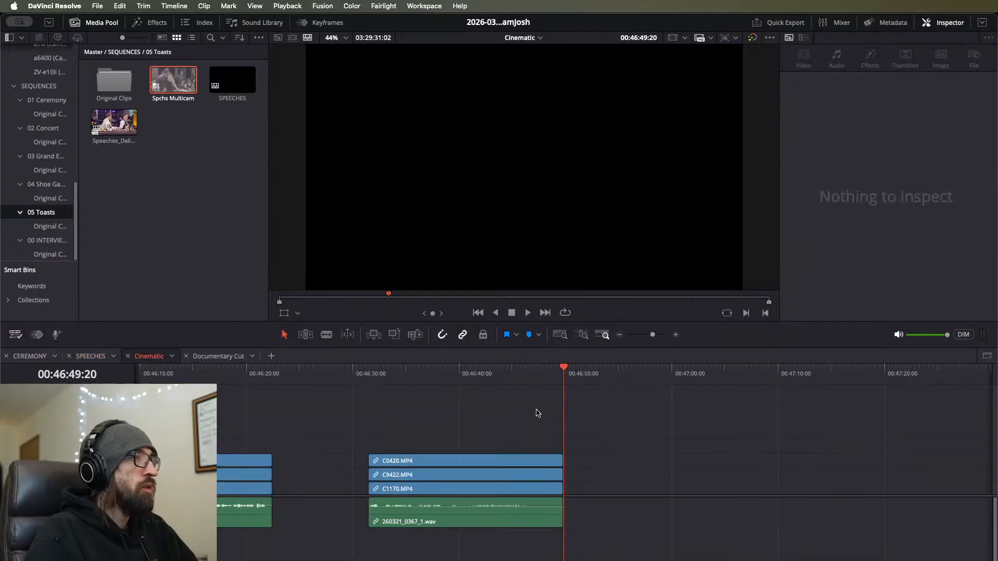
pyautogui.press('super+v')
# Step: Return to the SPEECHES timeline and play the closing passage of the next speech to about 00:59:56
pyautogui.click(89, 356)
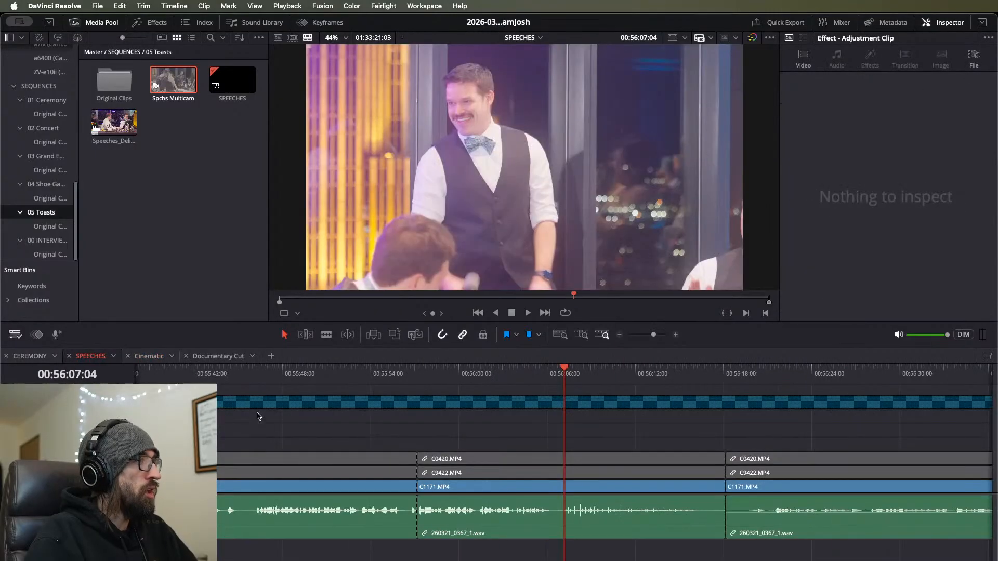
pyautogui.click(729, 373)
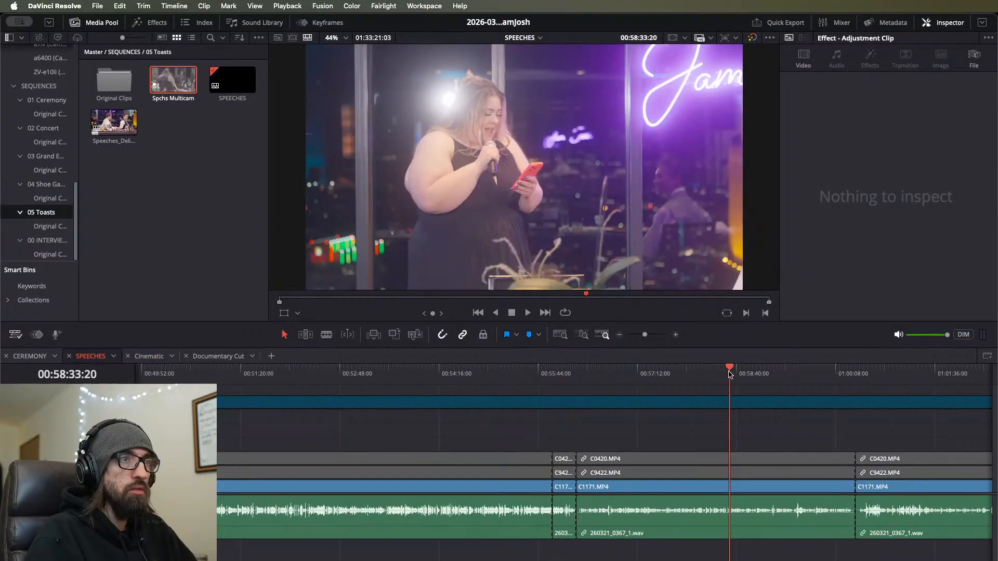
pyautogui.click(785, 373)
pyautogui.press('space')
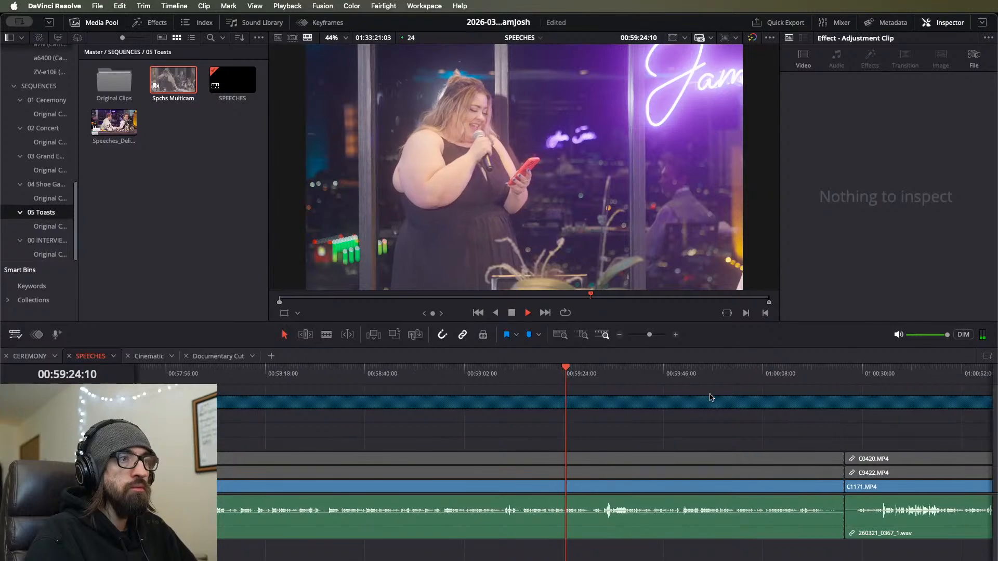
pyautogui.click(679, 416)
pyautogui.scroll(1, 678, 420)
pyautogui.moveTo(676, 420); pyautogui.dragTo(717, 515)
pyautogui.click(720, 550)
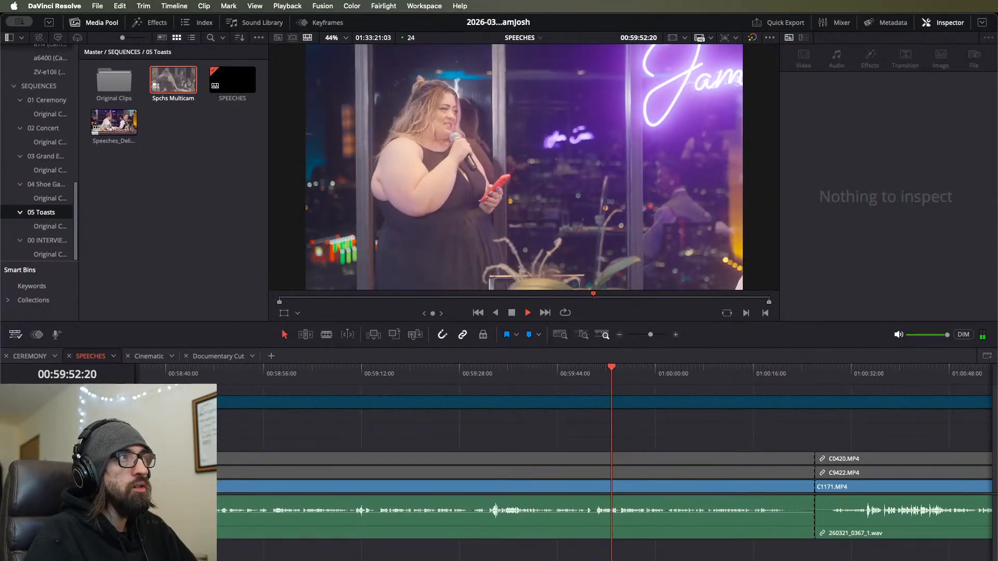
pyautogui.scroll(2, 750, 552)
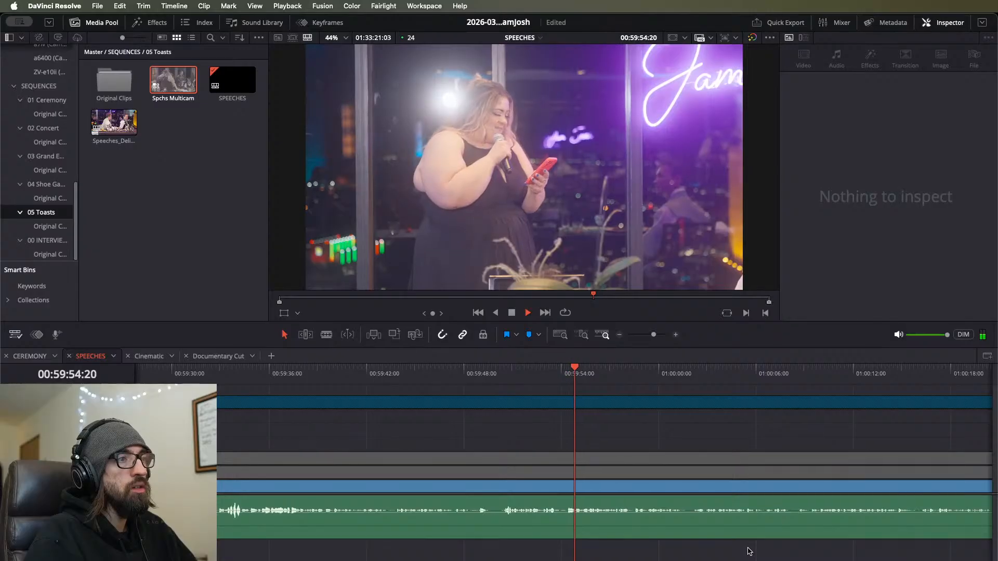
pyautogui.hscroll(2, 517, 414)
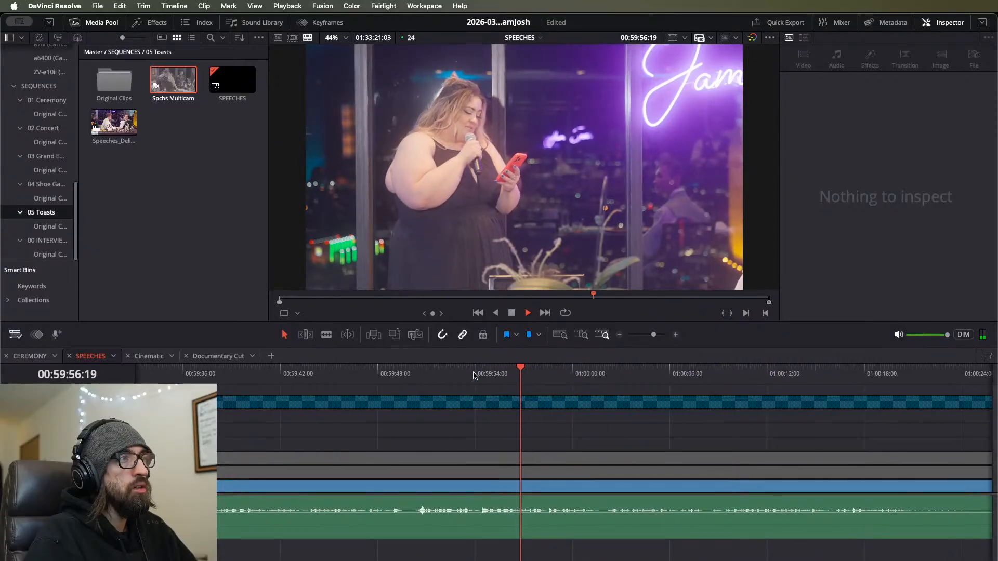
# Step: Replay the passage from about 00:59:43 and split the clips at the start of the toast, at about 00:59:50
pyautogui.moveTo(334, 381); pyautogui.dragTo(307, 382)
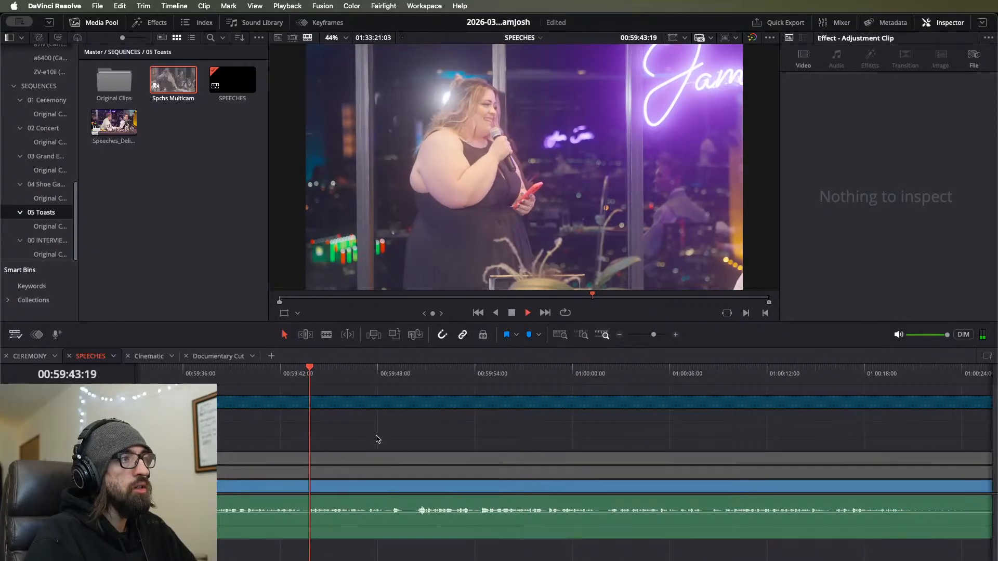
pyautogui.hscroll(-2, 397, 435)
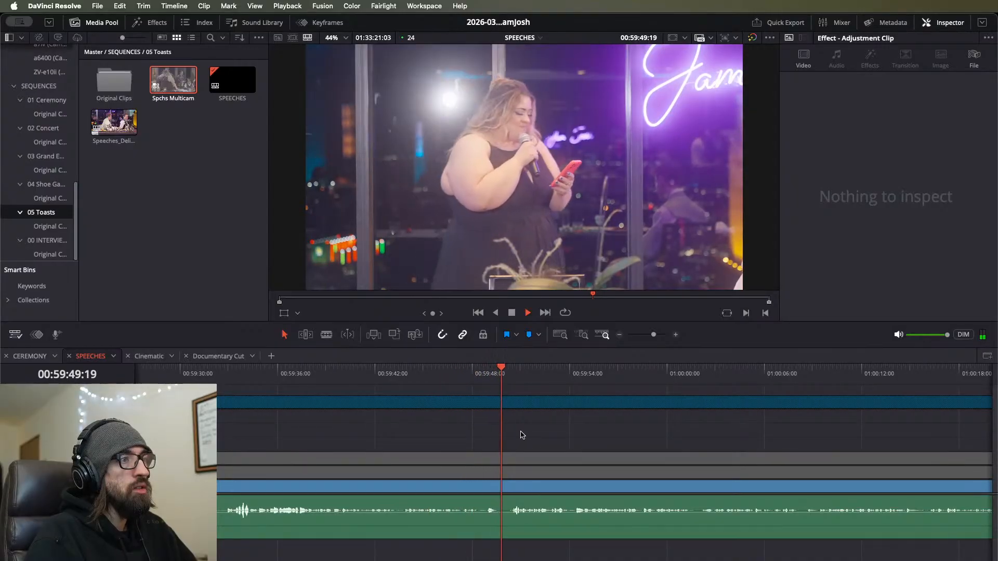
pyautogui.press('space')
pyautogui.press('space')
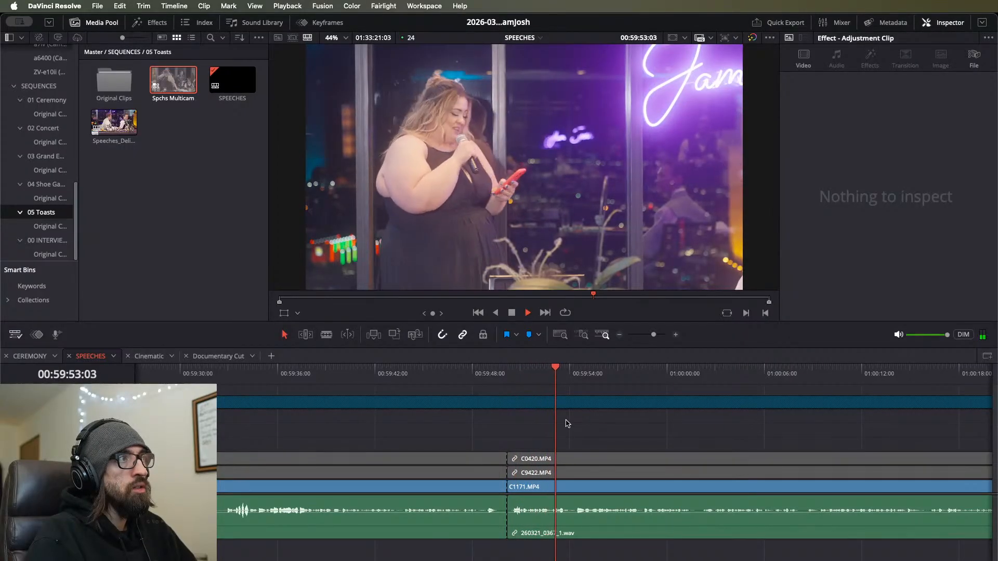
# Step: Select and copy the isolated toast's clips, playing through the toast to about 01:00:10
pyautogui.scroll(-5, 553, 470)
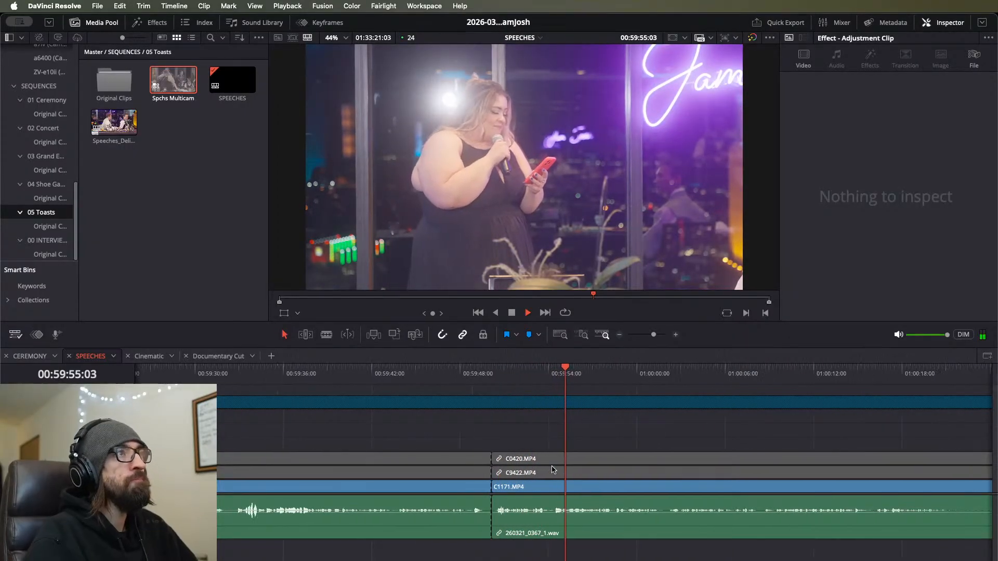
pyautogui.moveTo(618, 450); pyautogui.dragTo(664, 542)
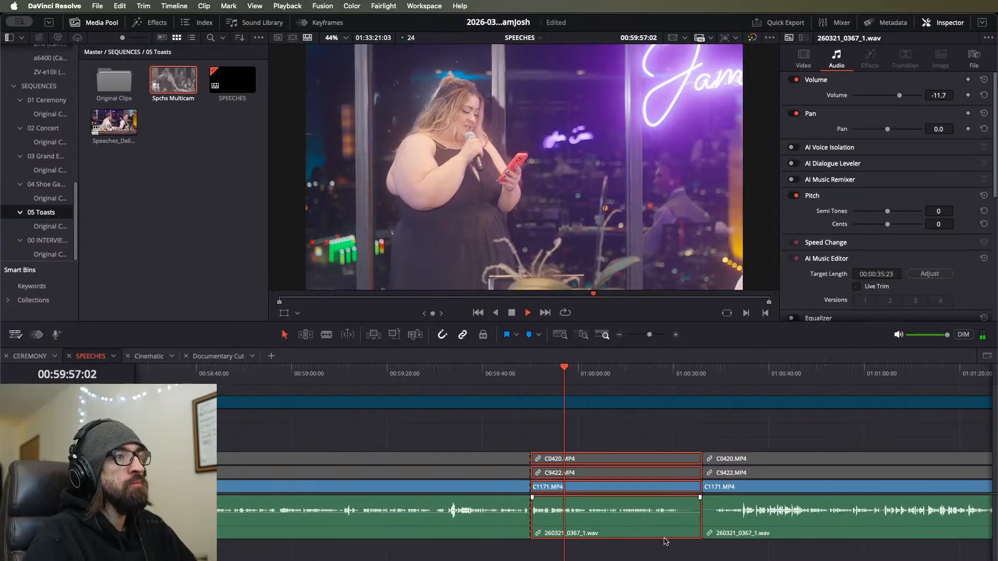
pyautogui.scroll(2, 665, 540)
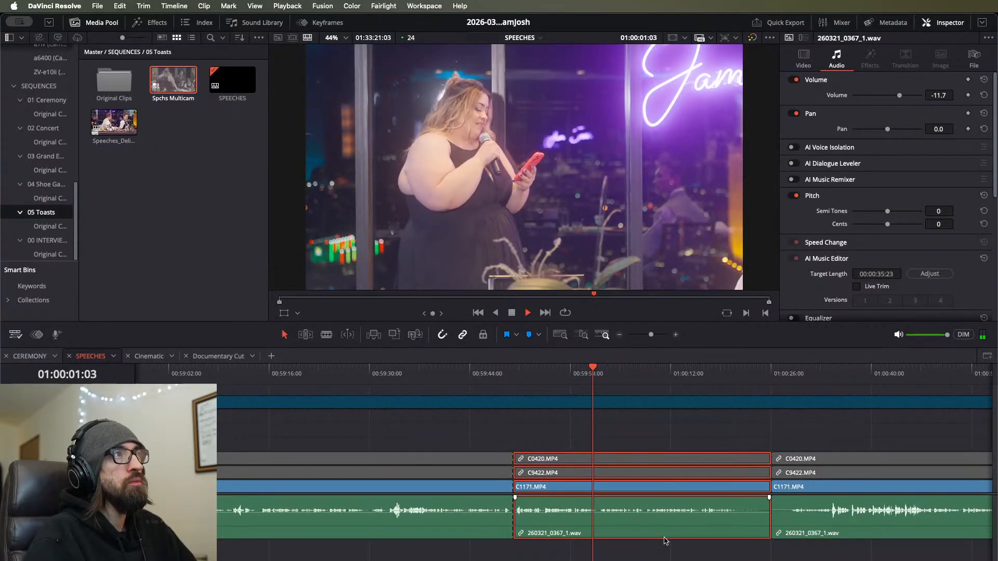
pyautogui.scroll(3, 666, 540)
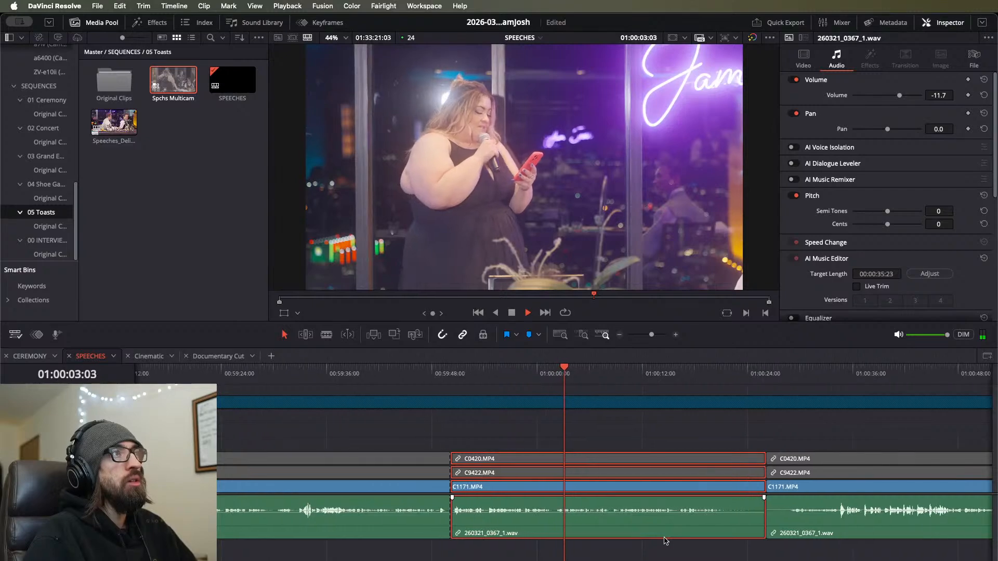
pyautogui.scroll(1, 665, 540)
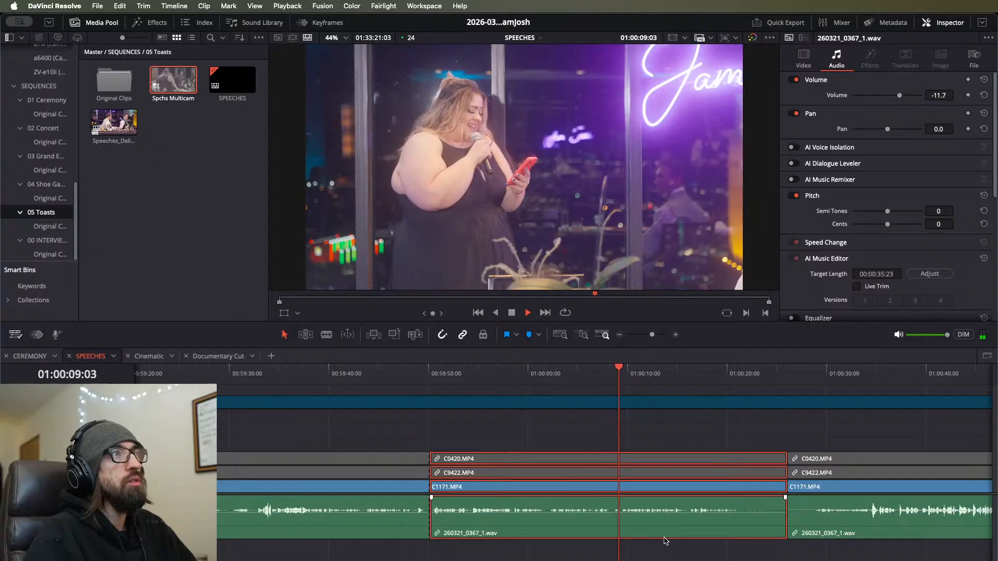
pyautogui.scroll(2, 666, 541)
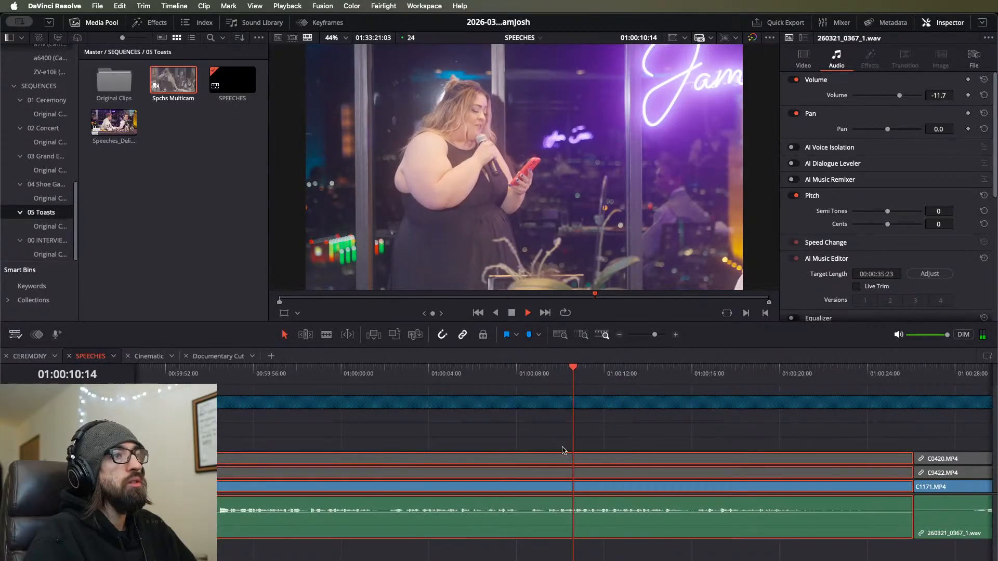
pyautogui.click(544, 379)
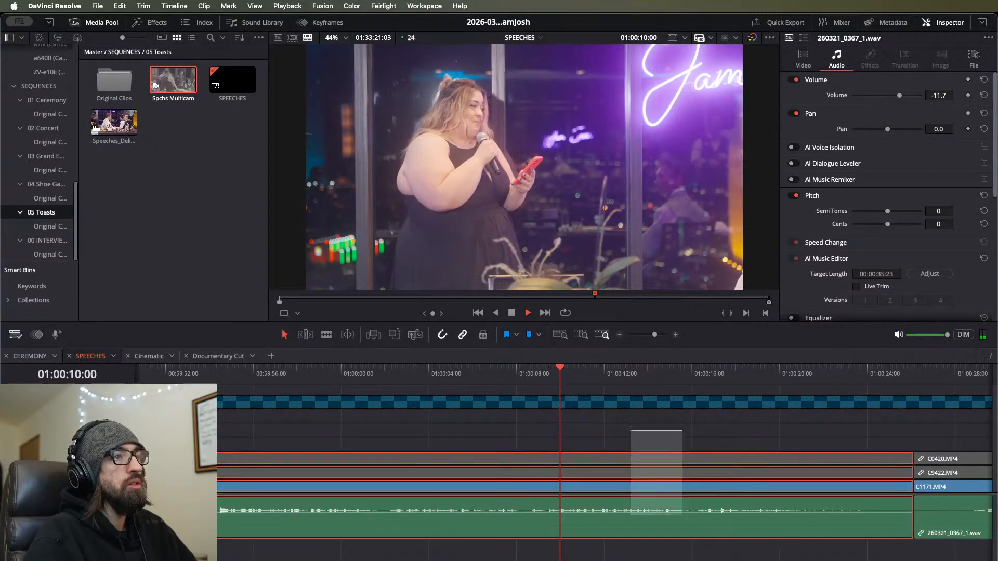
pyautogui.press('space')
# Step: Paste the copied toast clips into the Cinematic timeline at about 00:47:23, leaving a gap after the previous toast
pyautogui.click(134, 357)
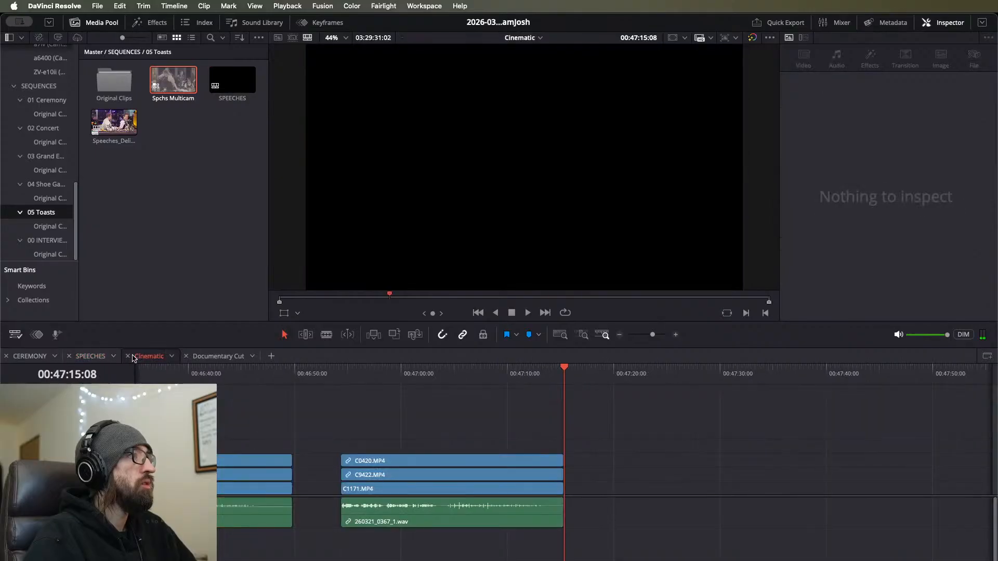
pyautogui.moveTo(611, 369); pyautogui.dragTo(645, 371)
pyautogui.press('super+v')
pyautogui.scroll(-3, 389, 452)
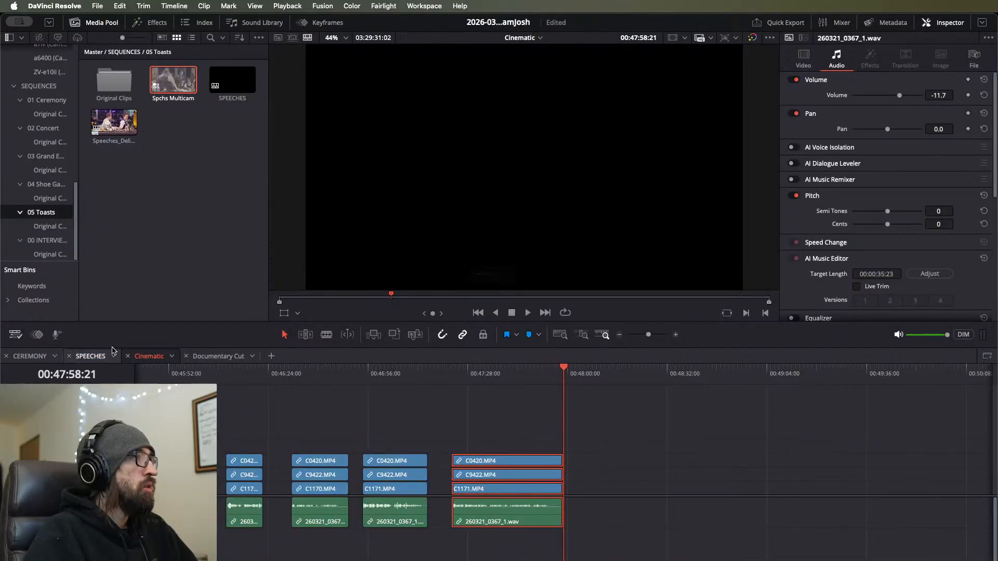
# Step: Return to the SPEECHES timeline, play the end of the following speech and split the clips at its toast's start, about 01:04:53
pyautogui.click(87, 357)
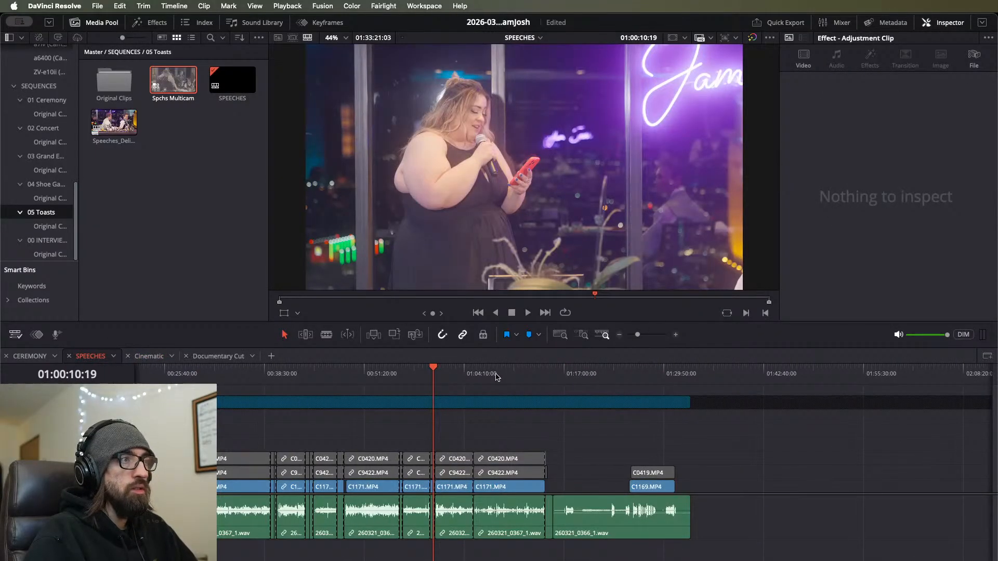
pyautogui.moveTo(523, 375); pyautogui.dragTo(466, 379)
pyautogui.scroll(5, 528, 403)
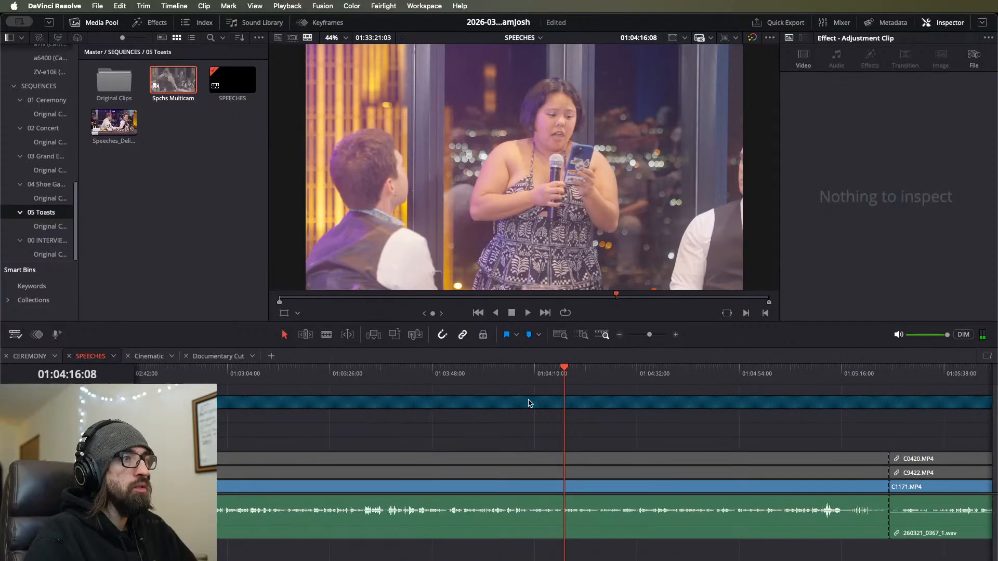
pyautogui.click(710, 374)
pyautogui.scroll(3, 728, 436)
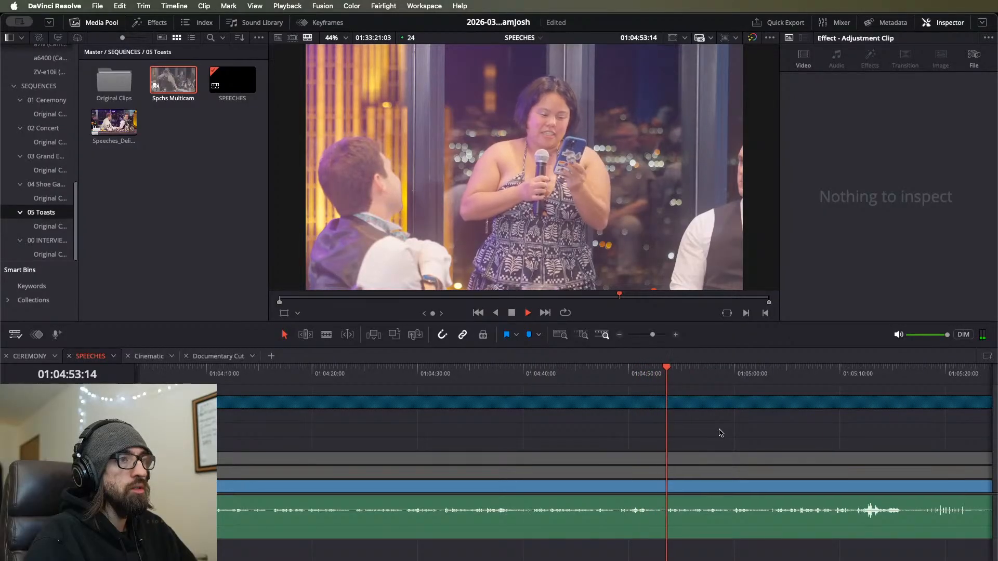
pyautogui.hscroll(5, 613, 434)
pyautogui.click(516, 375)
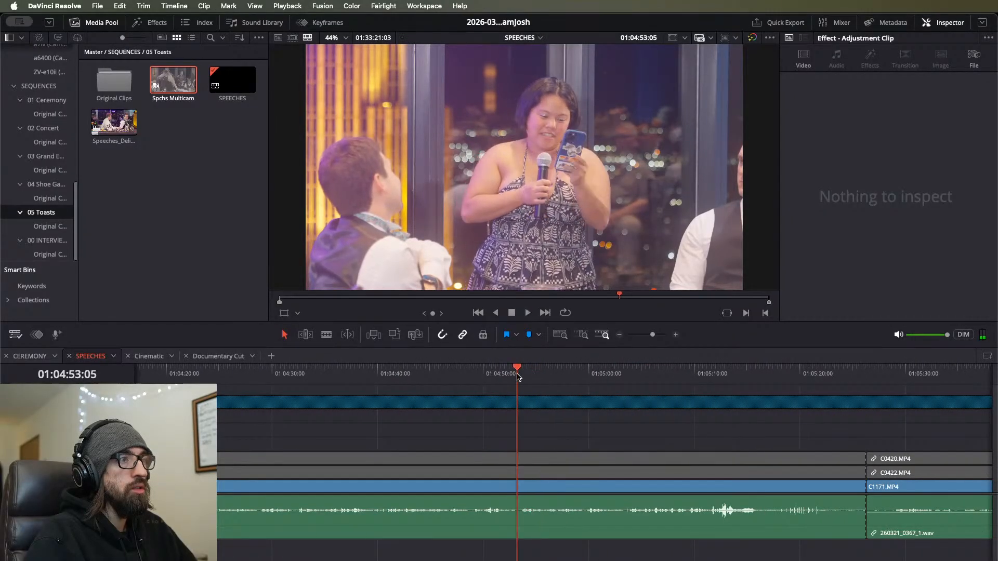
pyautogui.click(520, 375)
pyautogui.press('super+b')
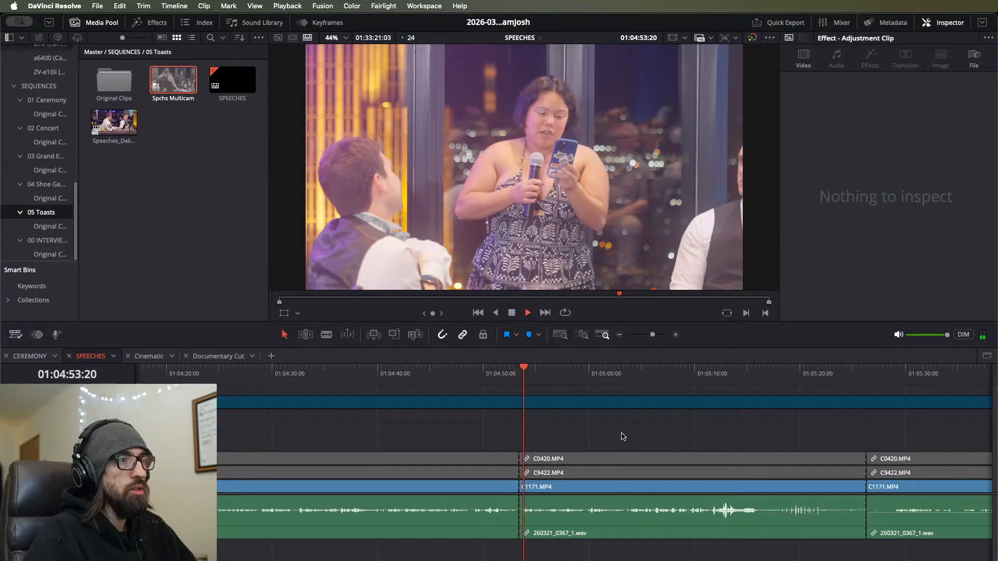
# Step: Select and copy the clips of this newly separated toast, playing through it to 01:05:17:15
pyautogui.moveTo(623, 436); pyautogui.dragTo(697, 548)
pyautogui.press('super+equal')
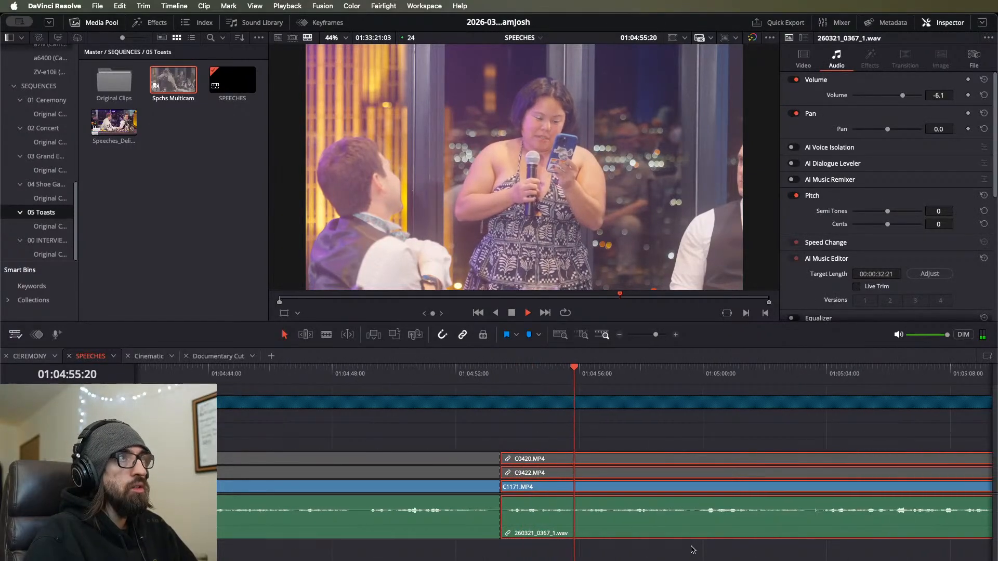
pyautogui.hscroll(3, 684, 544)
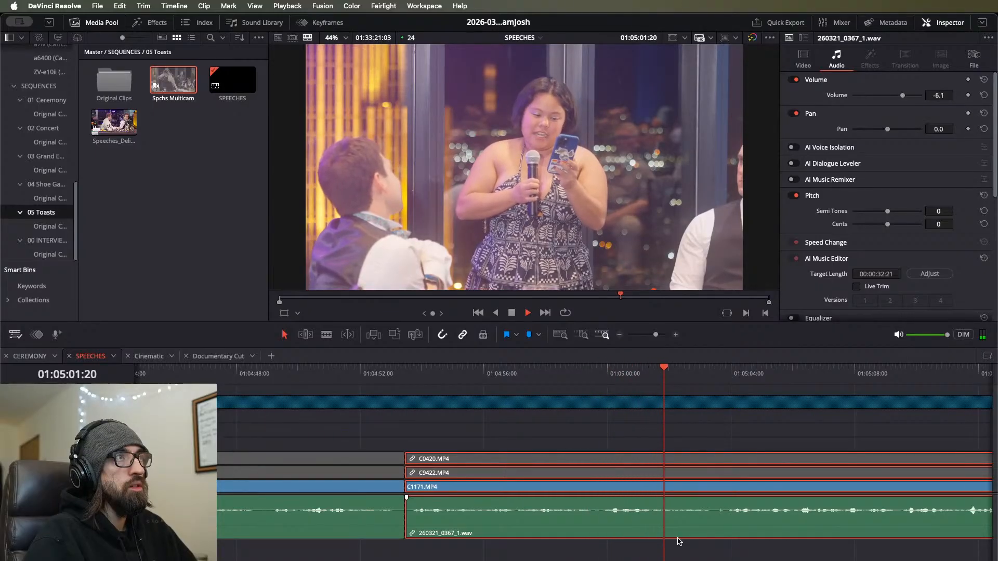
pyautogui.hscroll(3, 678, 542)
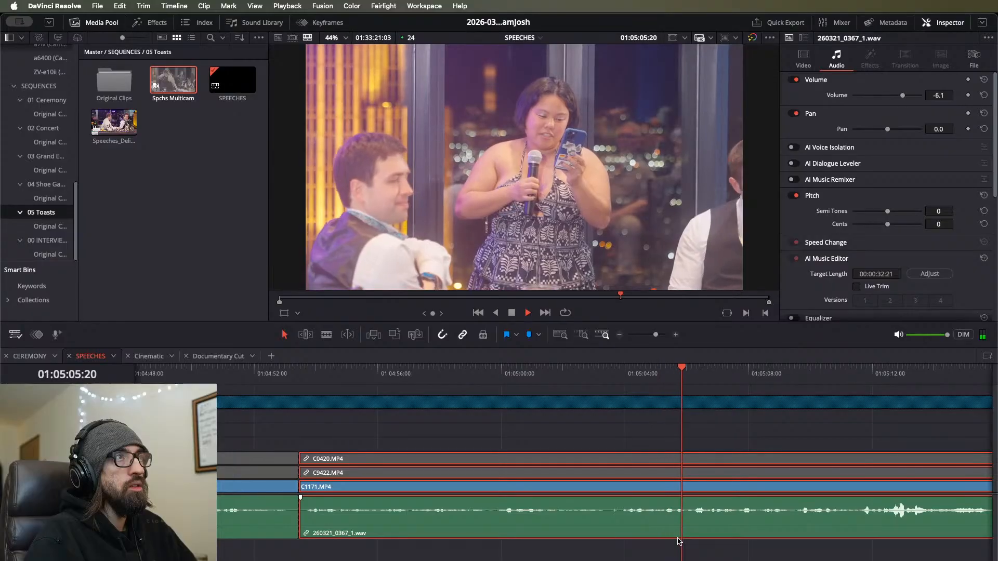
pyautogui.hscroll(4, 678, 541)
pyautogui.hscroll(4, 679, 542)
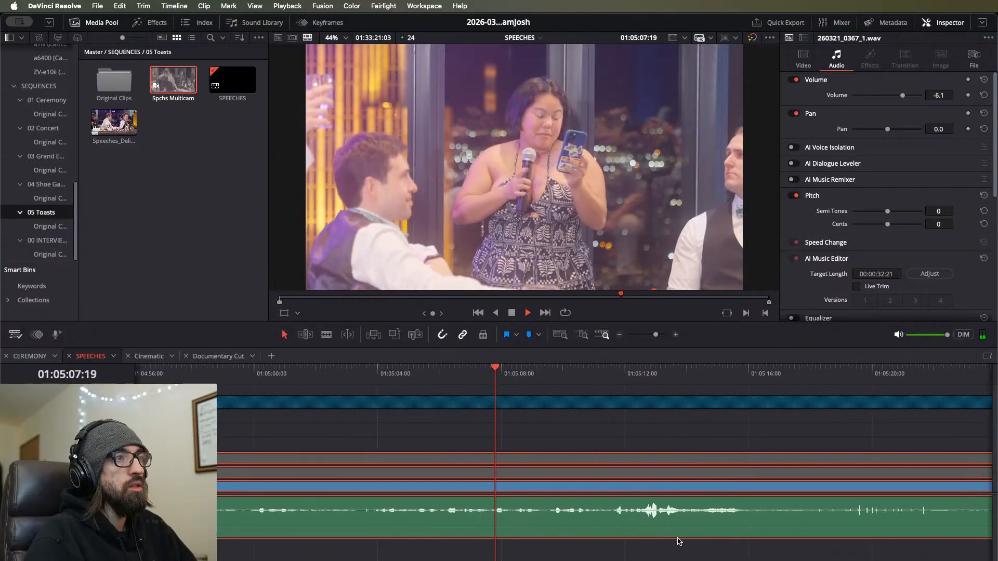
pyautogui.hscroll(-2, 678, 542)
pyautogui.scroll(-2, 678, 542)
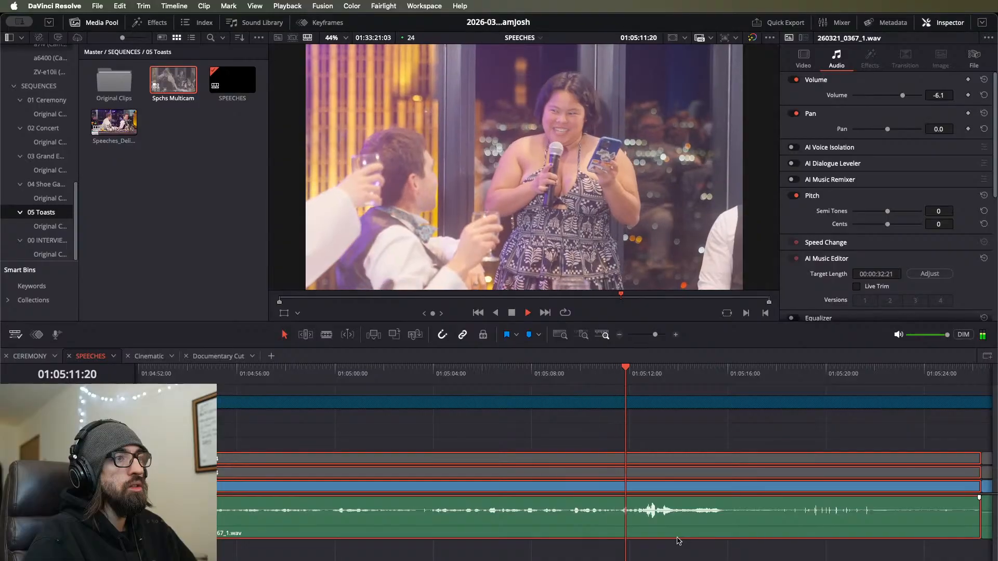
pyautogui.scroll(-3, 679, 542)
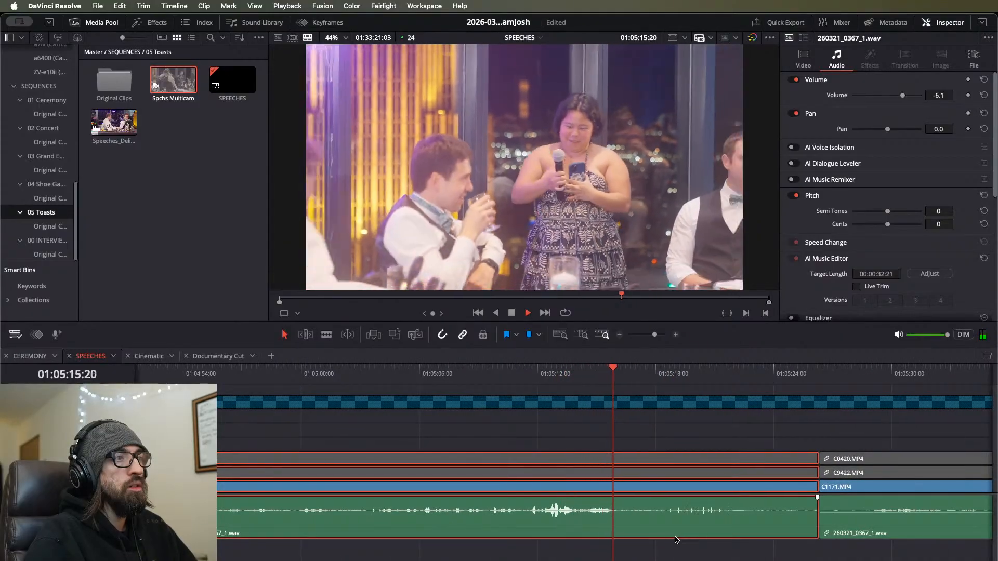
pyautogui.press('space')
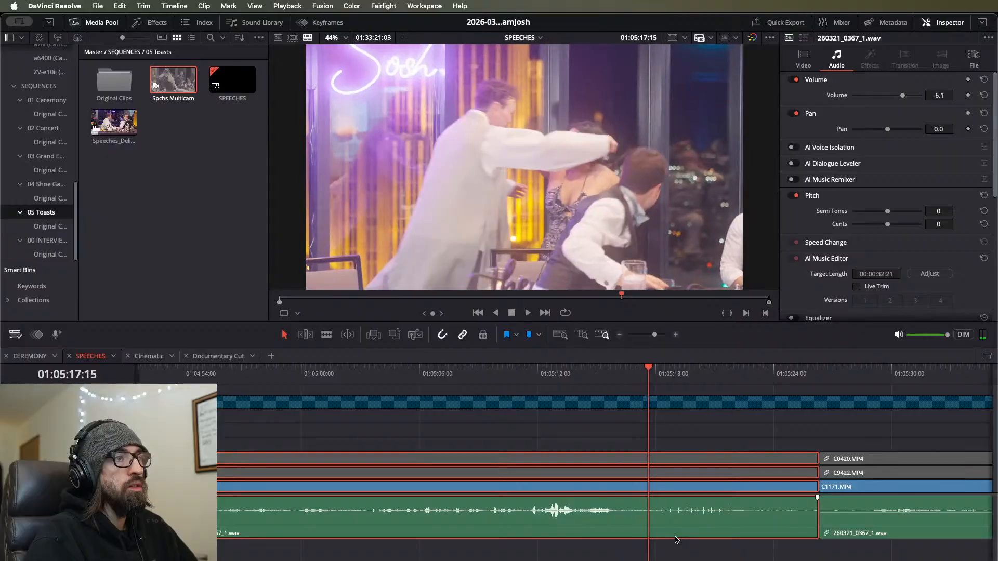
# Step: Paste the copied toast clips into the Cinematic timeline at 00:48:10:19 and return to the timeline's start
pyautogui.click(149, 356)
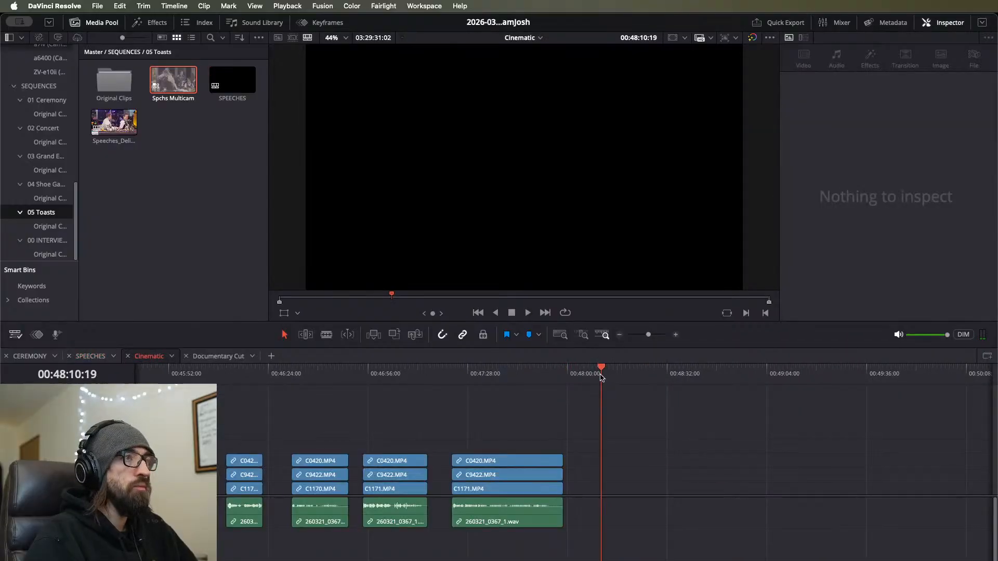
pyautogui.press('super+v')
pyautogui.scroll(-10, 525, 473)
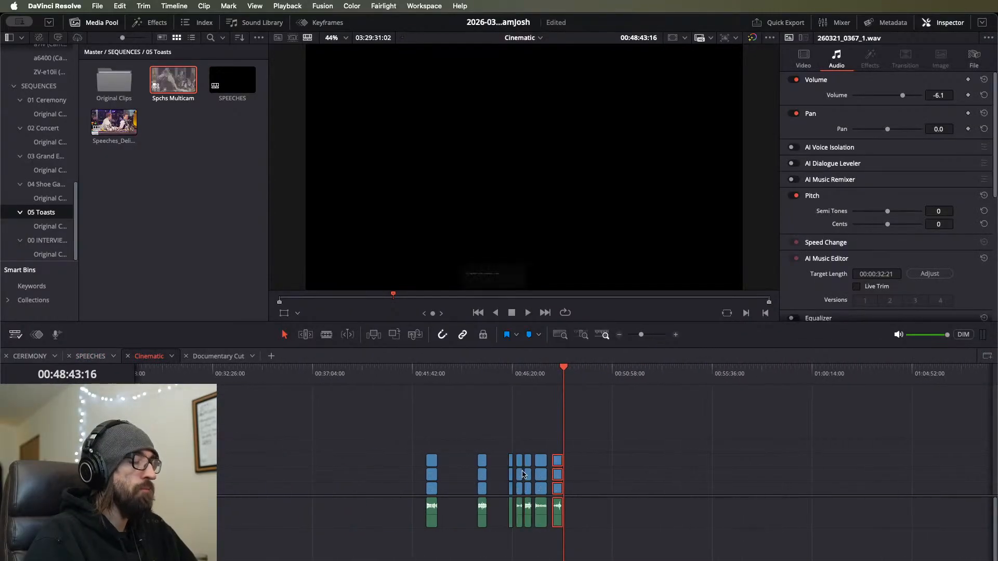
pyautogui.press('Home')
pyautogui.scroll(-2, 522, 474)
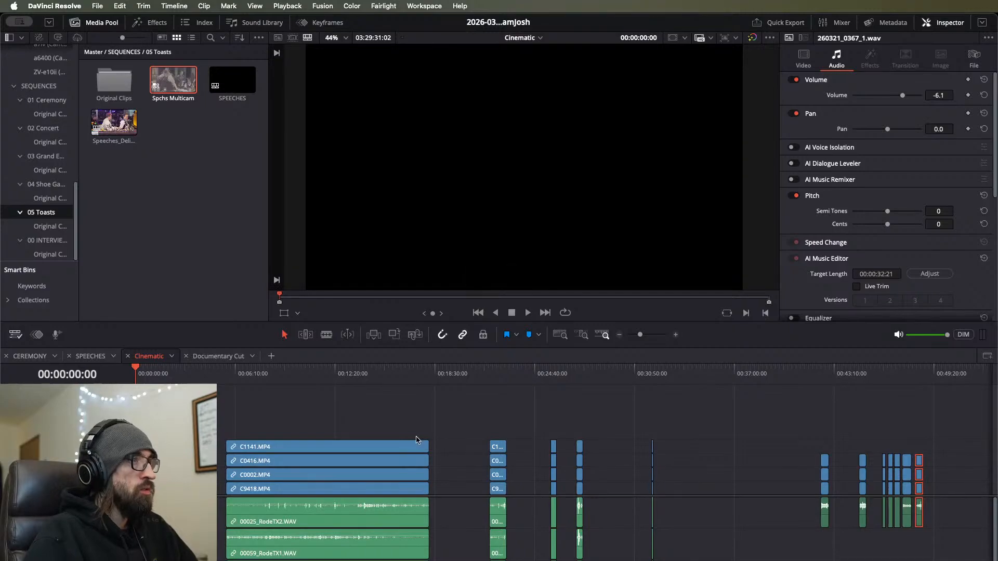
# Step: Check the rest of the SPEECHES timeline for further toasts, playing it from about 01:07:20 and 01:27:21
pyautogui.click(90, 358)
pyautogui.scroll(-5, 568, 461)
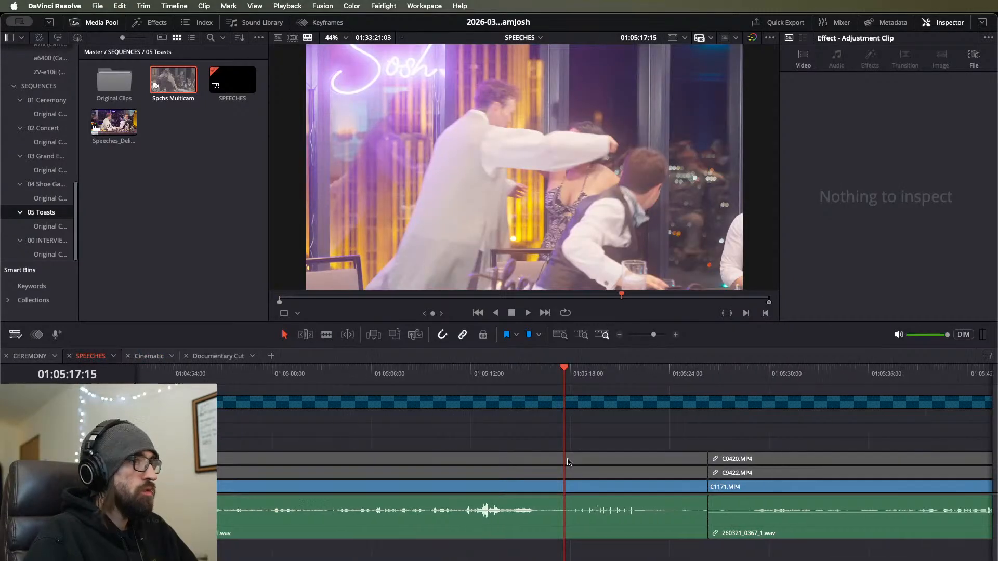
pyautogui.scroll(-3, 568, 460)
pyautogui.click(674, 374)
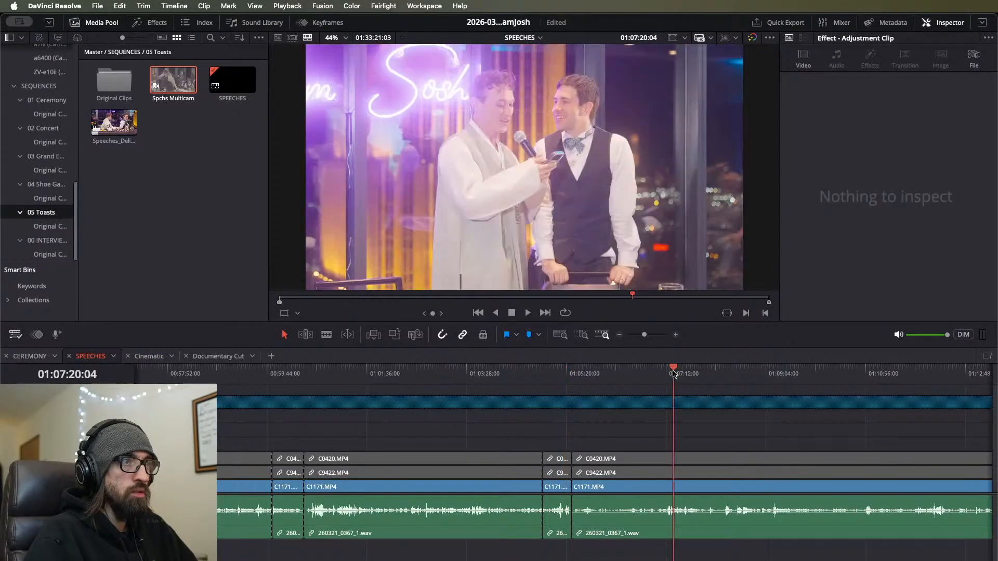
pyautogui.press('space')
pyautogui.scroll(-3, 639, 451)
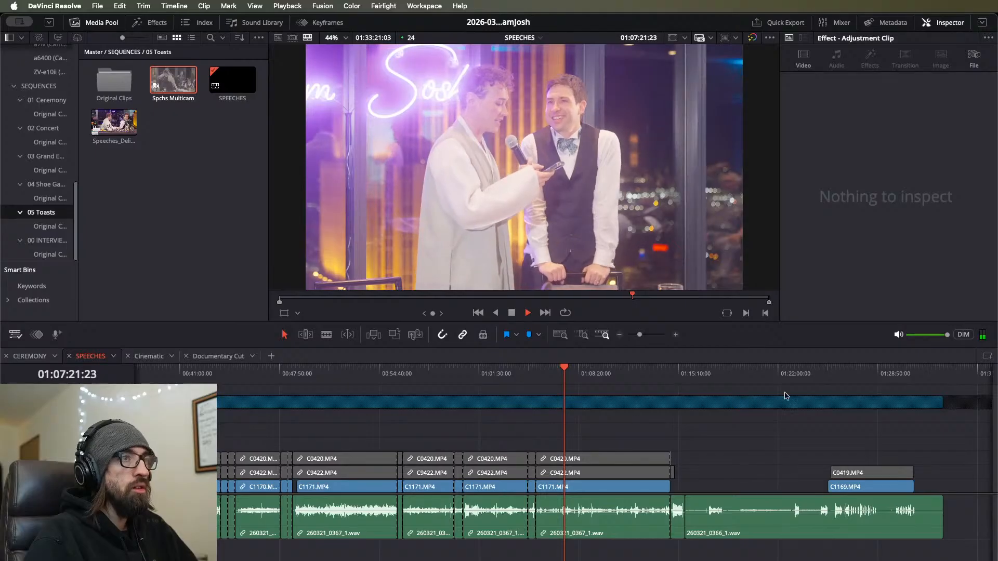
pyautogui.click(855, 380)
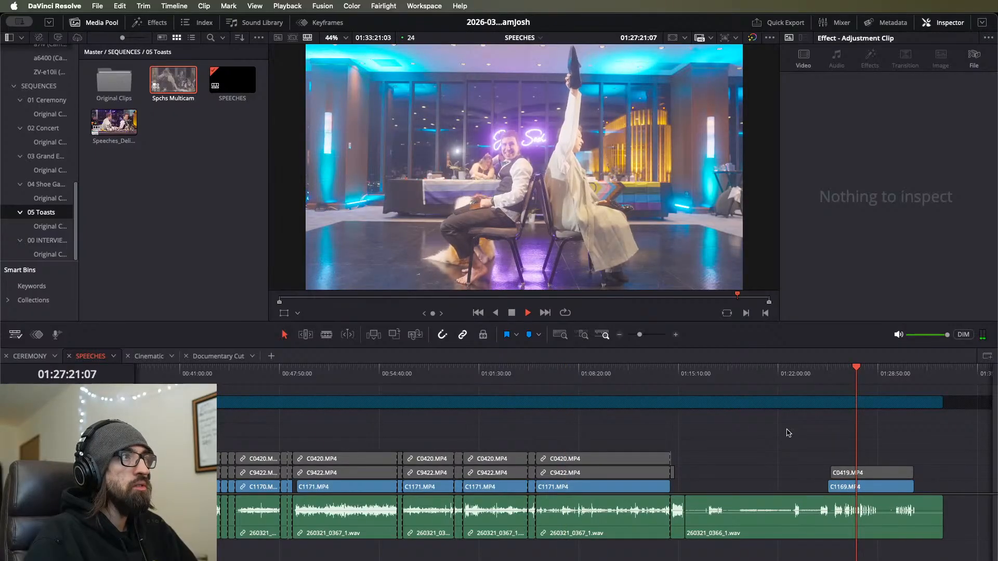
pyautogui.press('space')
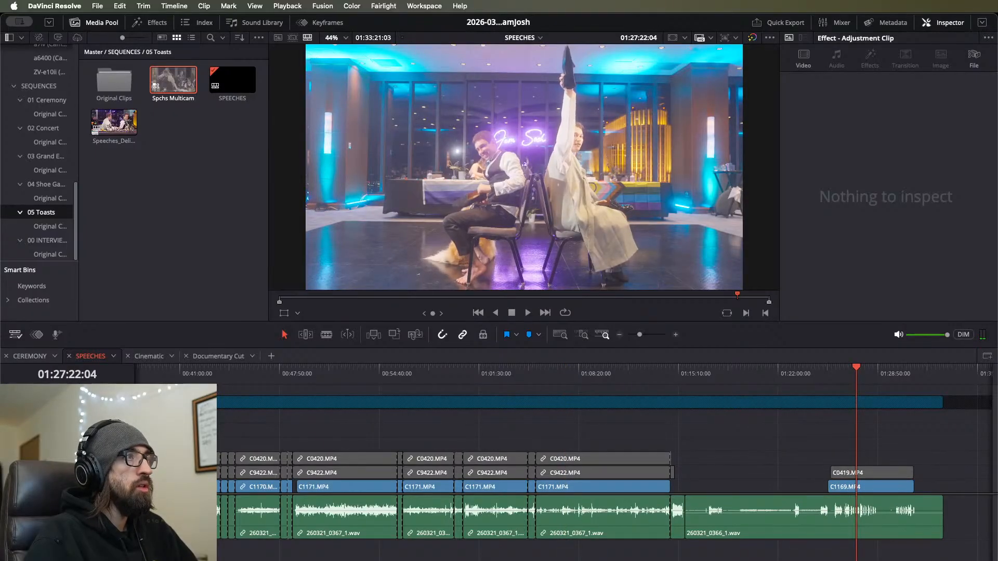
# Step: Review the overall layout of the Cinematic, CEREMONY and Documentary Cut timelines
pyautogui.click(149, 356)
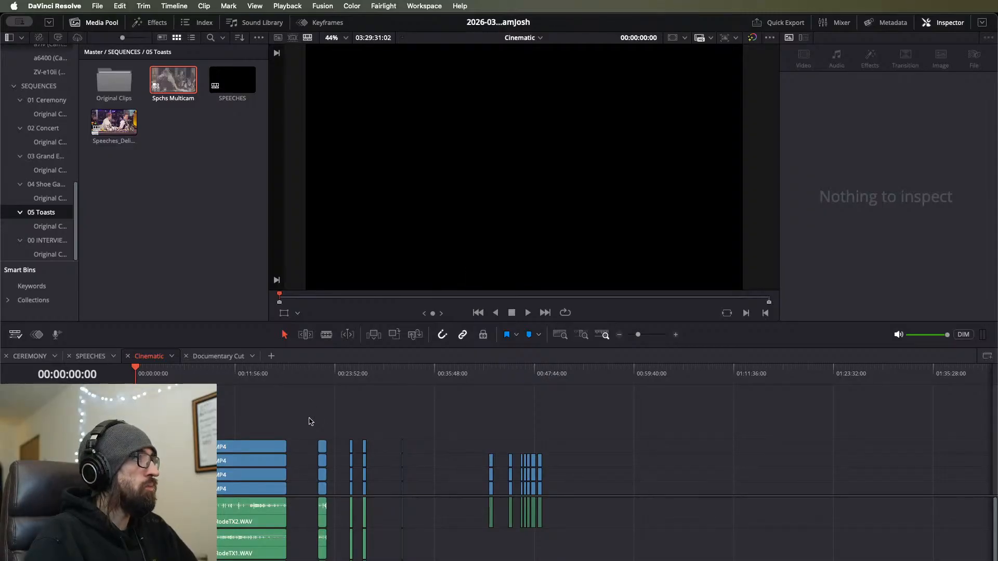
pyautogui.click(210, 357)
pyautogui.click(149, 358)
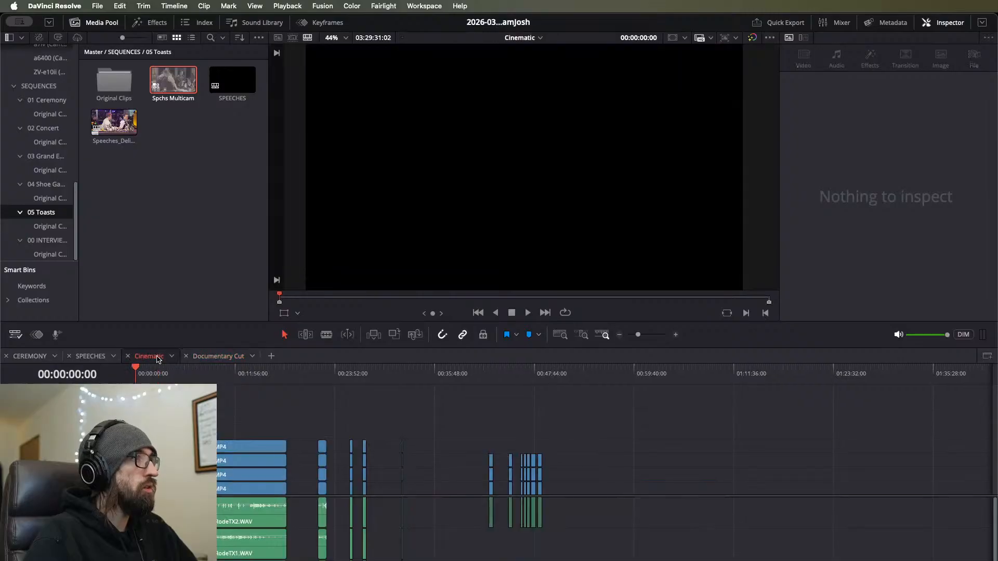
pyautogui.scroll(-3, 219, 430)
pyautogui.scroll(2, 220, 430)
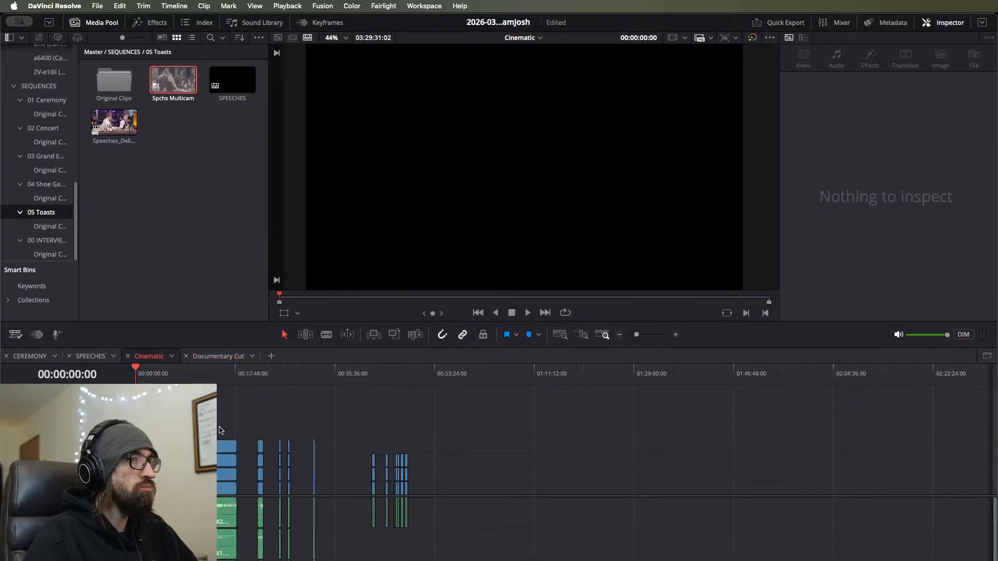
pyautogui.scroll(-5, 219, 430)
pyautogui.scroll(4, 220, 430)
pyautogui.scroll(3, 262, 433)
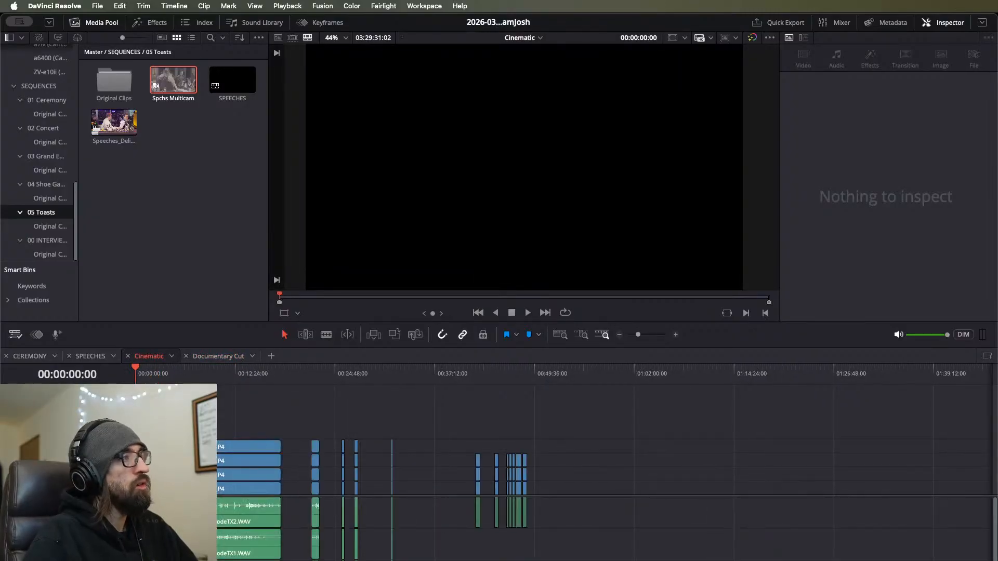
pyautogui.click(87, 358)
pyautogui.click(39, 359)
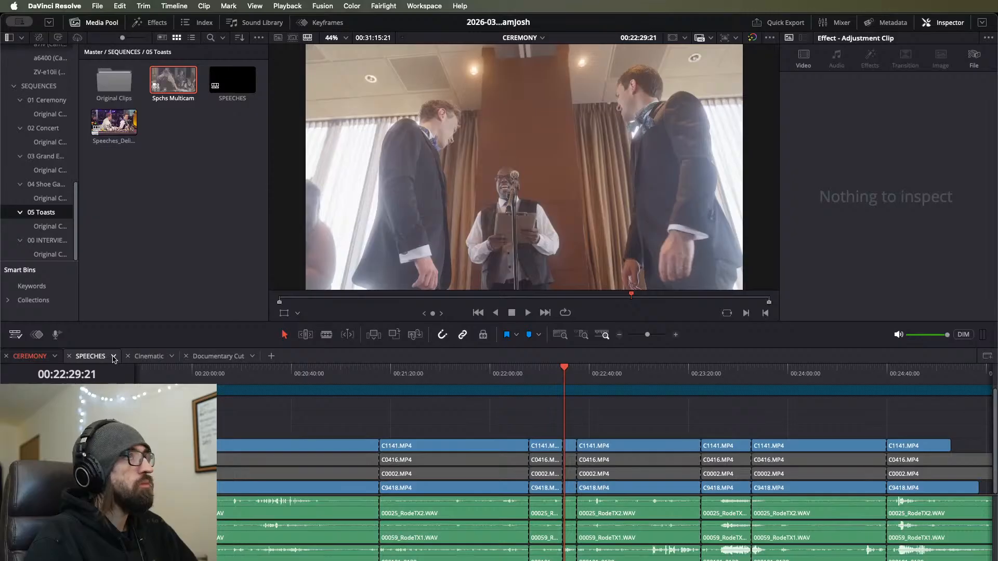
pyautogui.scroll(-5, 291, 436)
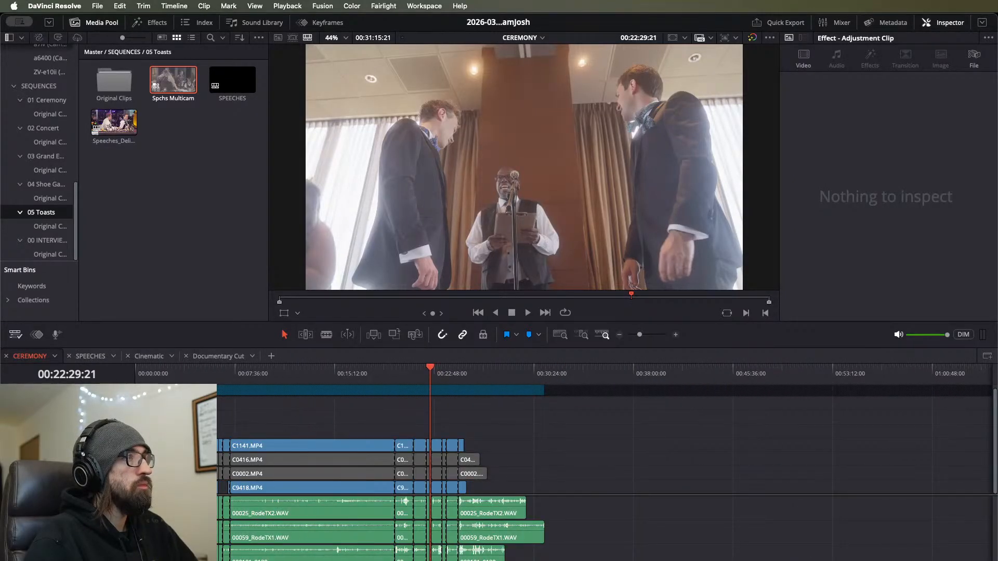
pyautogui.click(147, 359)
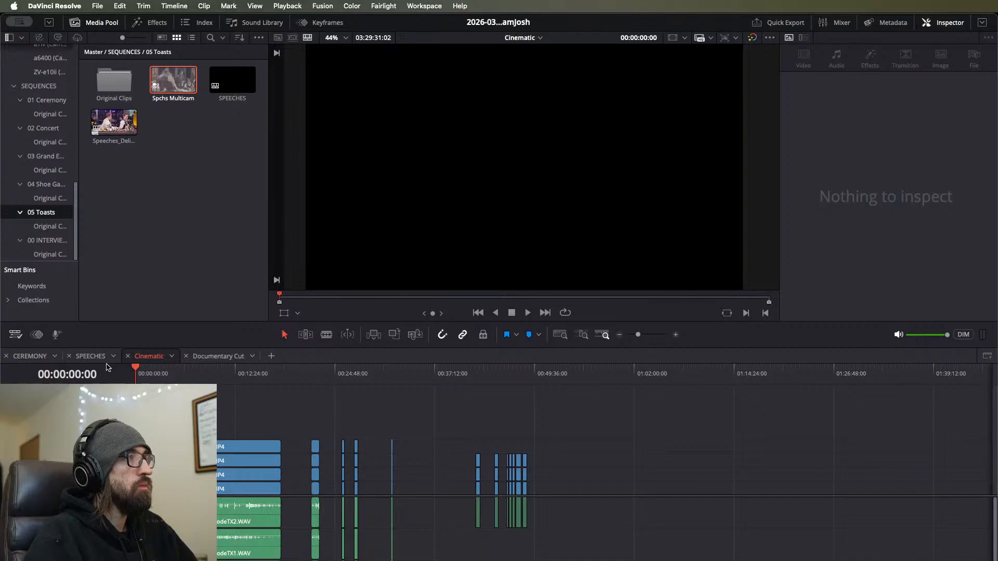
pyautogui.click(193, 358)
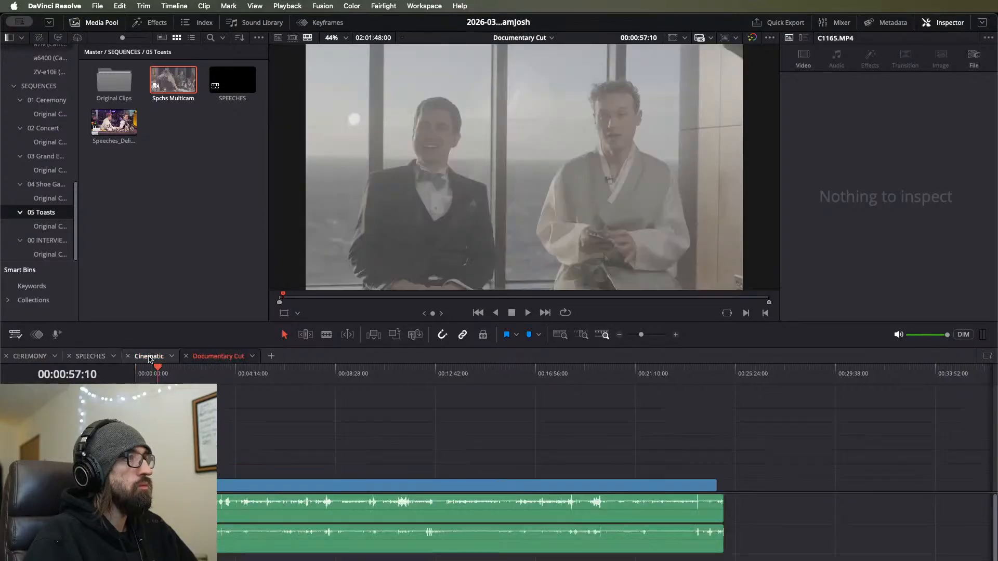
# Step: Scrub the Cinematic timeline past the collected toasts to 00:55:06:16, and return near its start at 00:04:55:01
pyautogui.click(149, 356)
pyautogui.click(465, 382)
pyautogui.moveTo(479, 381); pyautogui.dragTo(579, 405)
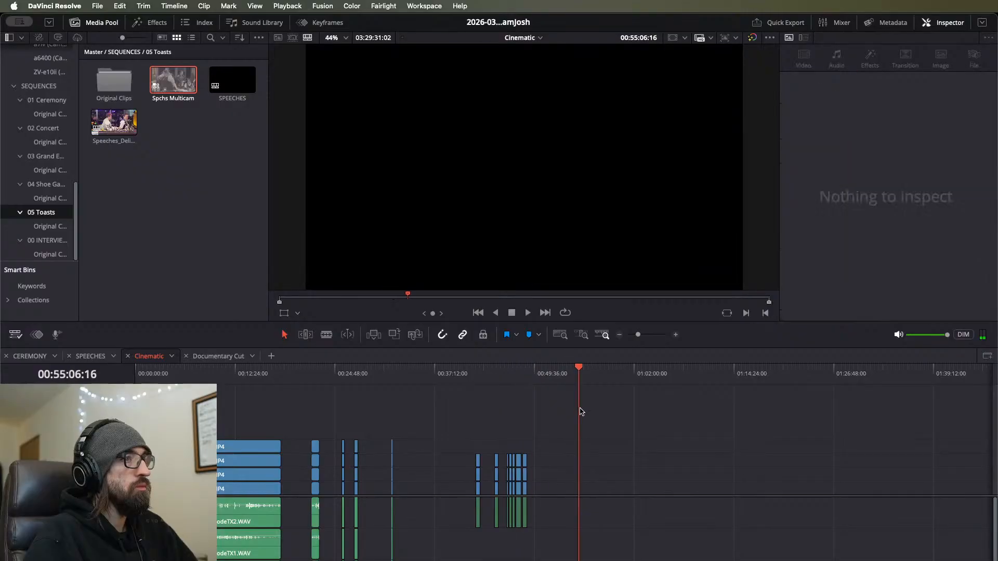
pyautogui.scroll(-5, 563, 415)
pyautogui.scroll(3, 486, 423)
pyautogui.moveTo(157, 379); pyautogui.dragTo(149, 381)
pyautogui.scroll(5, 235, 456)
pyautogui.scroll(-8, 263, 421)
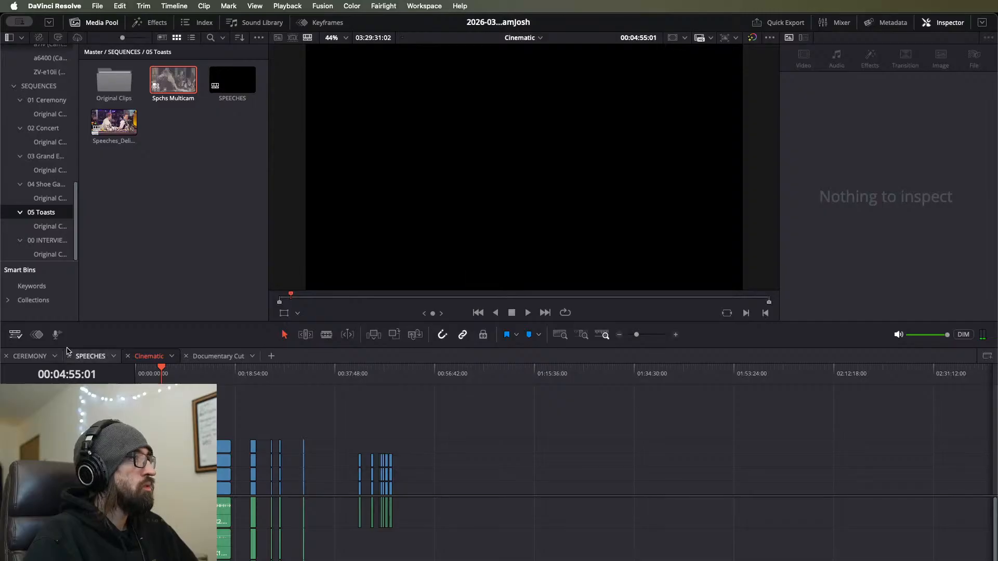
# Step: Open the CONCERT timeline from the 02 Concert bin and sample its footage from 00:06:10 to past 00:08:29
pyautogui.click(19, 358)
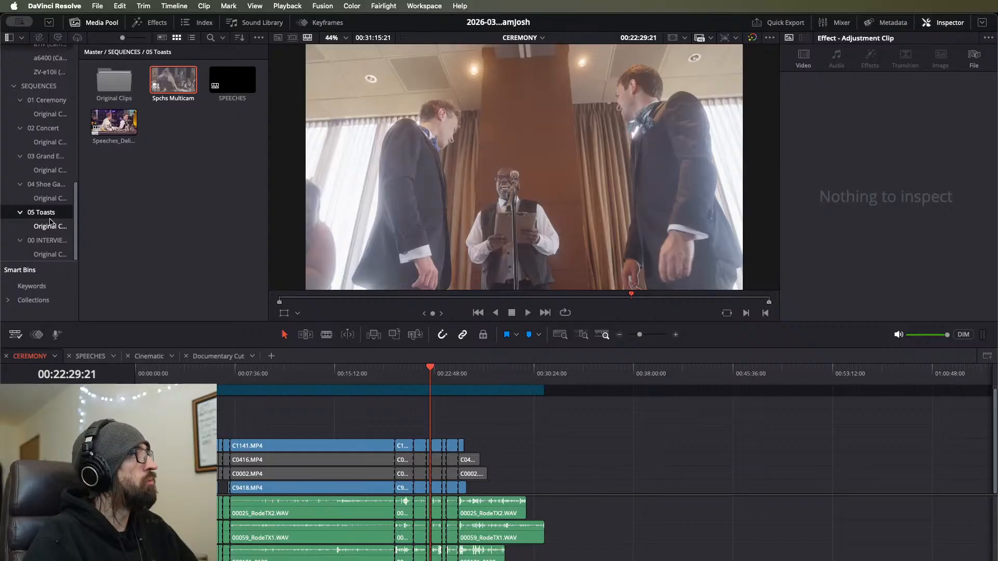
pyautogui.click(145, 270)
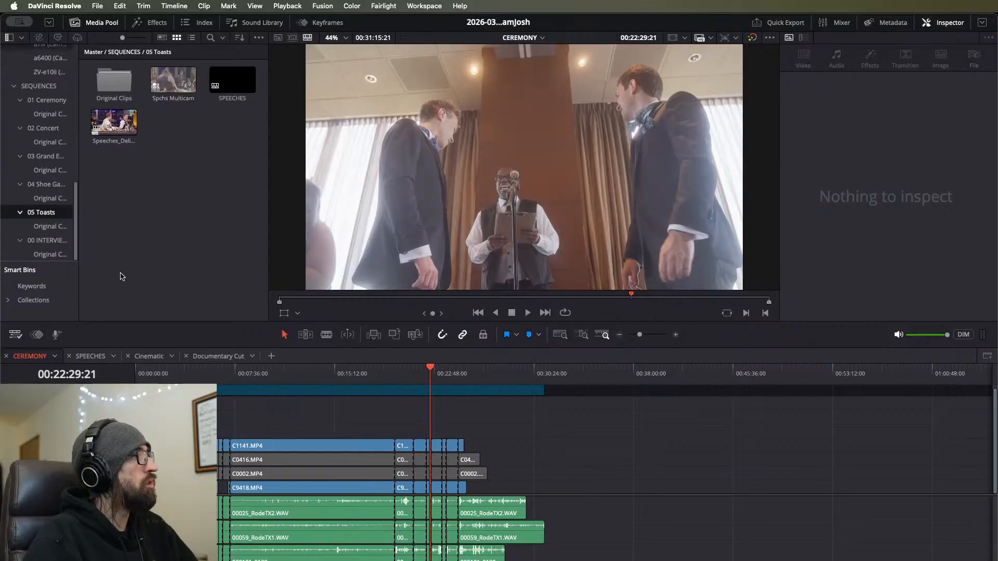
pyautogui.click(41, 129)
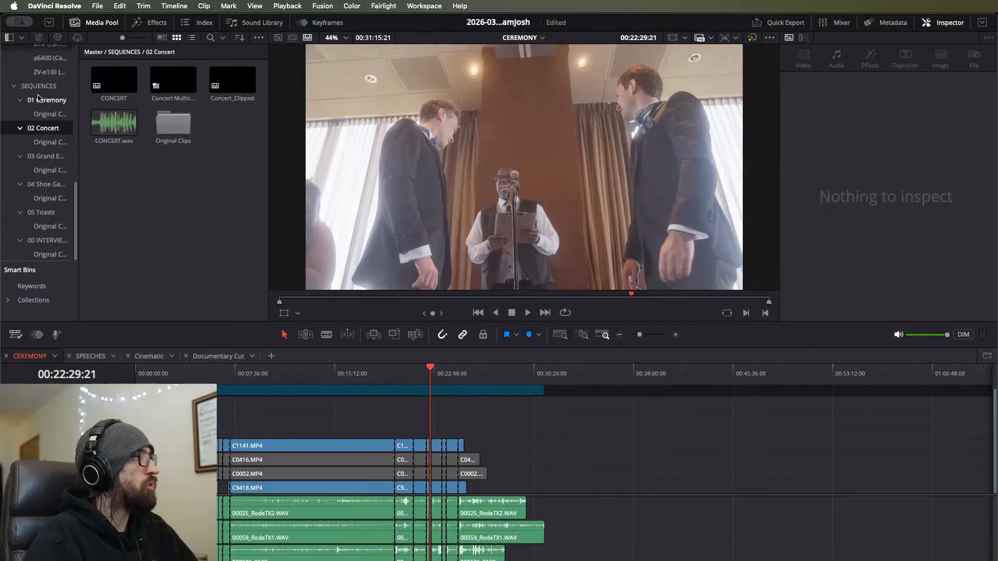
pyautogui.doubleClick(114, 80)
pyautogui.scroll(3, 223, 432)
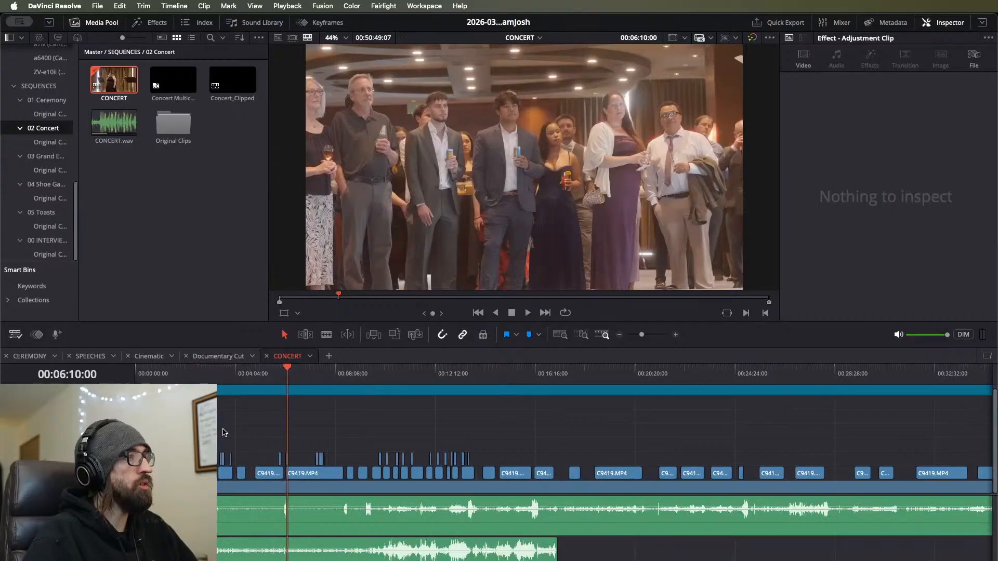
pyautogui.press('space')
pyautogui.scroll(5, 224, 437)
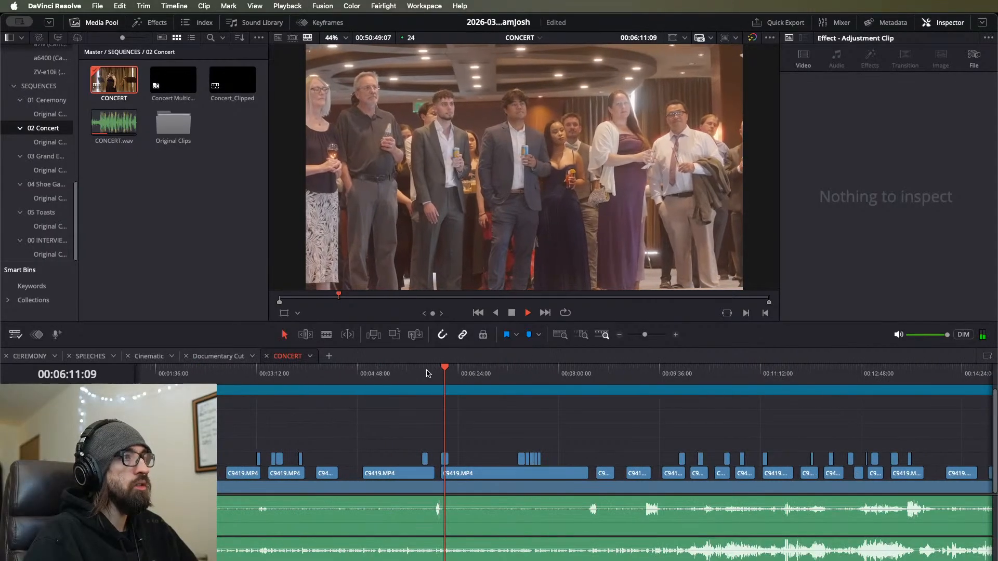
pyautogui.click(494, 369)
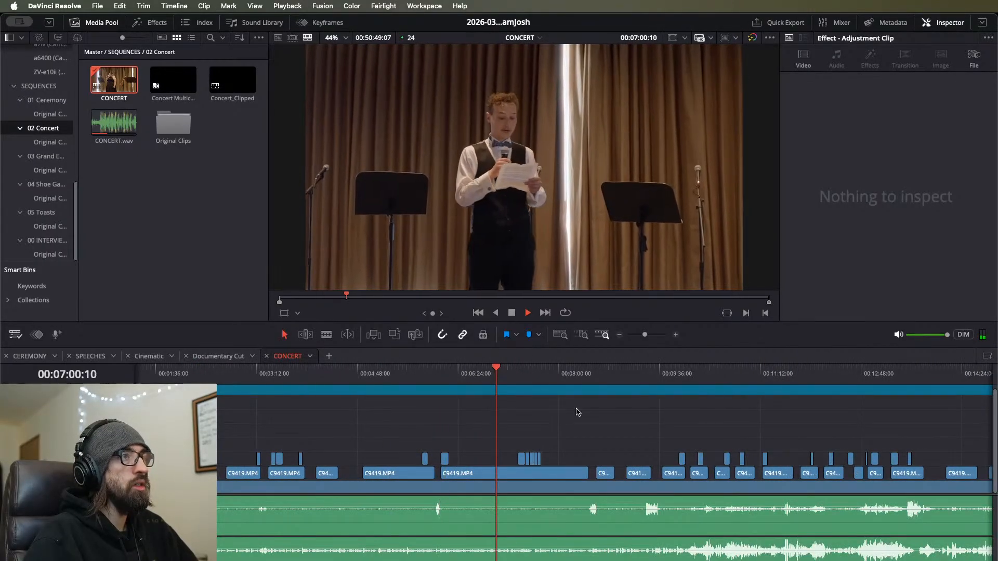
pyautogui.click(588, 371)
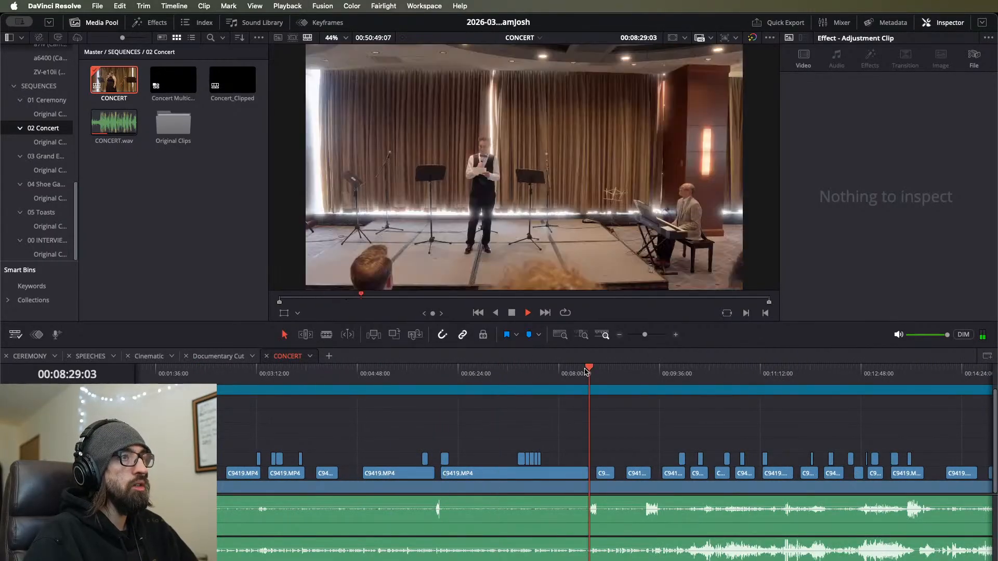
pyautogui.click(615, 371)
# Step: Glance at the Documentary Cut and Cinematic timelines, sample the CONCERT opening up to 00:01:18:06, and close the CONCERT timeline
pyautogui.click(218, 356)
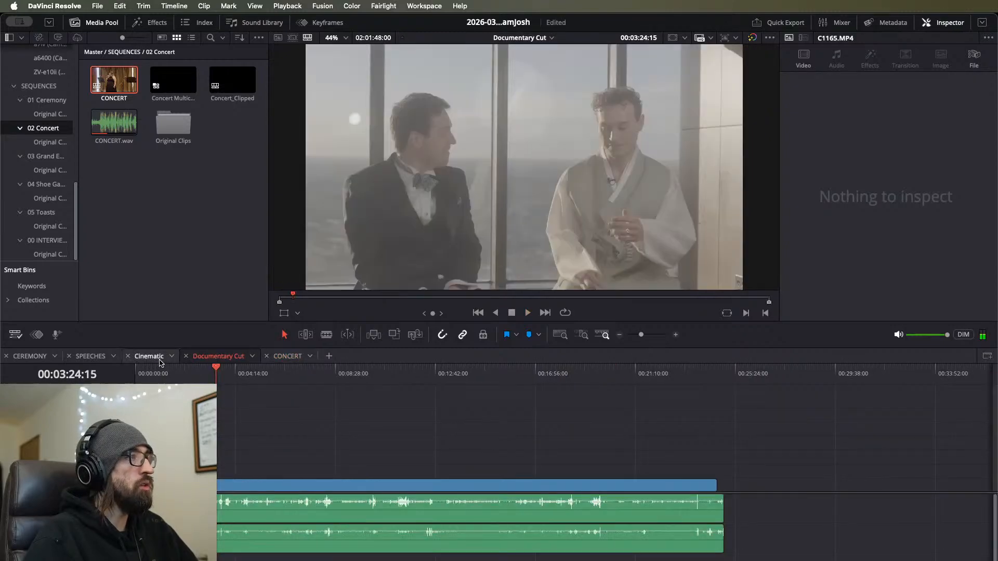
pyautogui.click(150, 356)
pyautogui.click(287, 356)
pyautogui.click(167, 372)
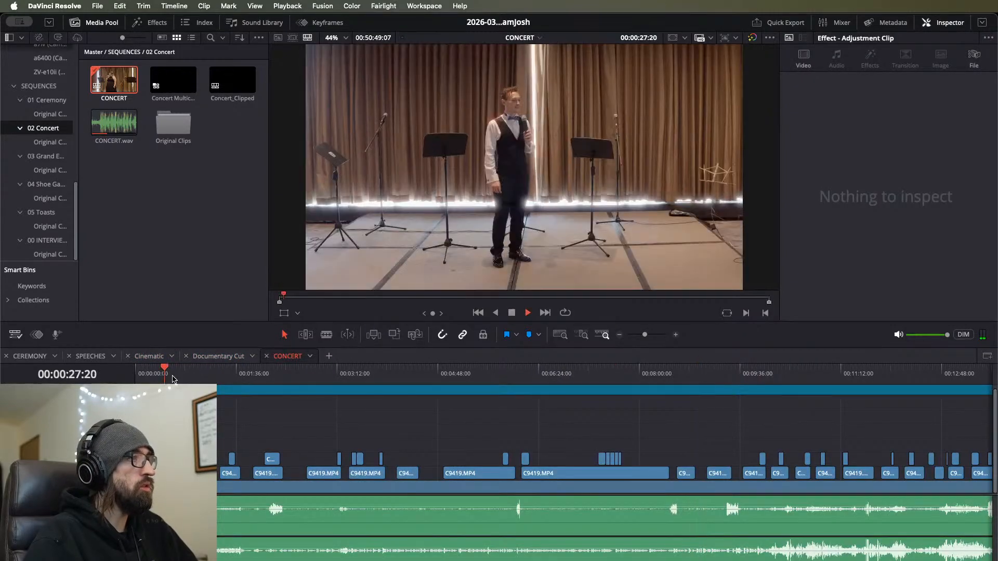
pyautogui.scroll(4, 234, 435)
pyautogui.moveTo(245, 374); pyautogui.dragTo(319, 376)
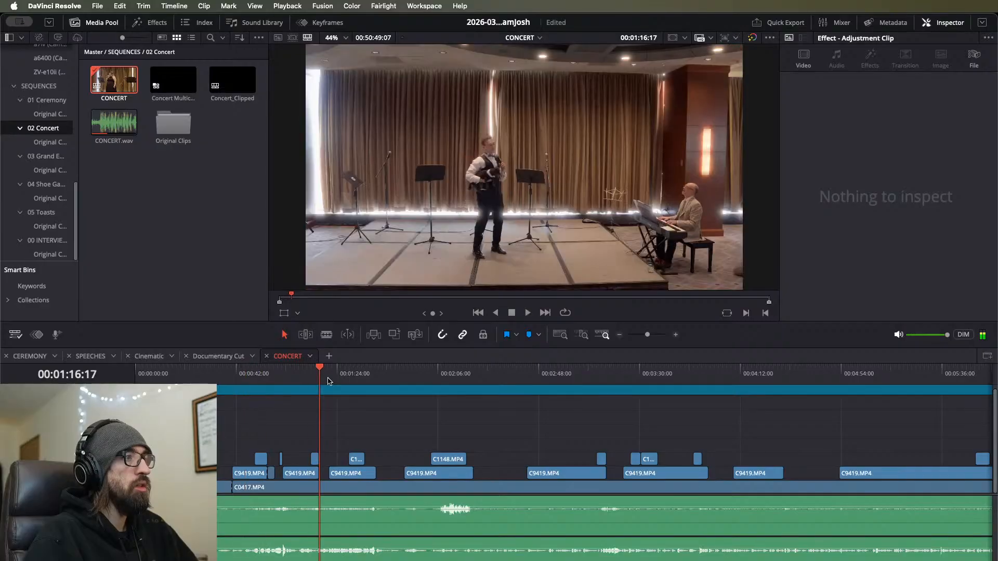
pyautogui.scroll(-5, 385, 461)
pyautogui.scroll(-3, 384, 464)
pyautogui.press('space')
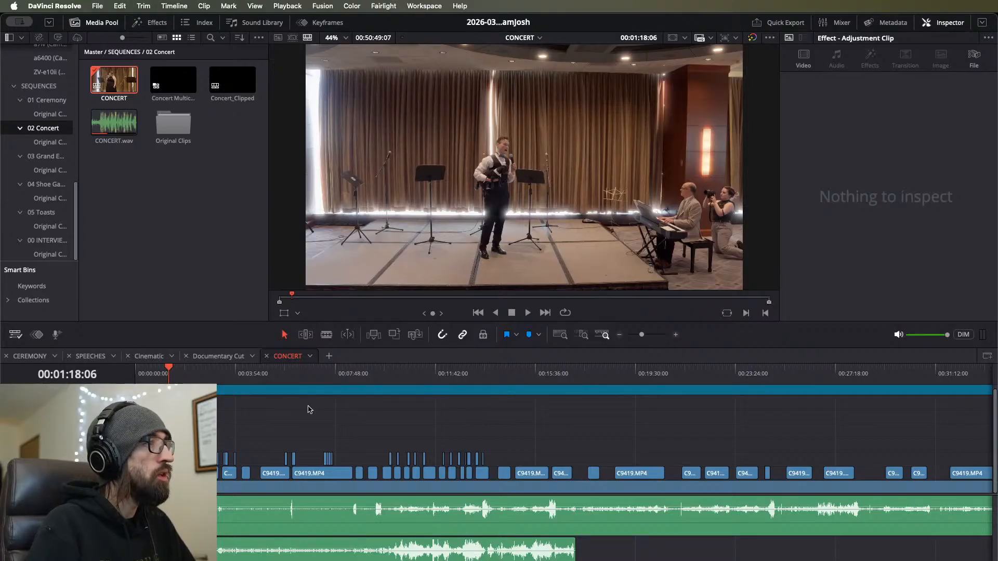
pyautogui.click(266, 357)
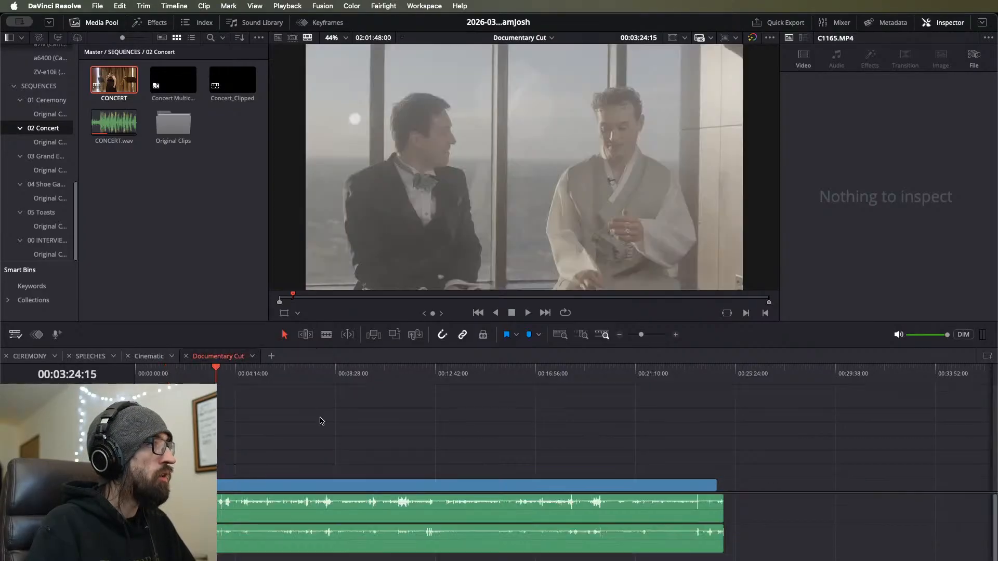
# Step: Compare the Cinematic timeline at 00:09:09:04 with the SPEECHES and CEREMONY timelines, and switch to the Documentary Cut timeline
pyautogui.click(157, 358)
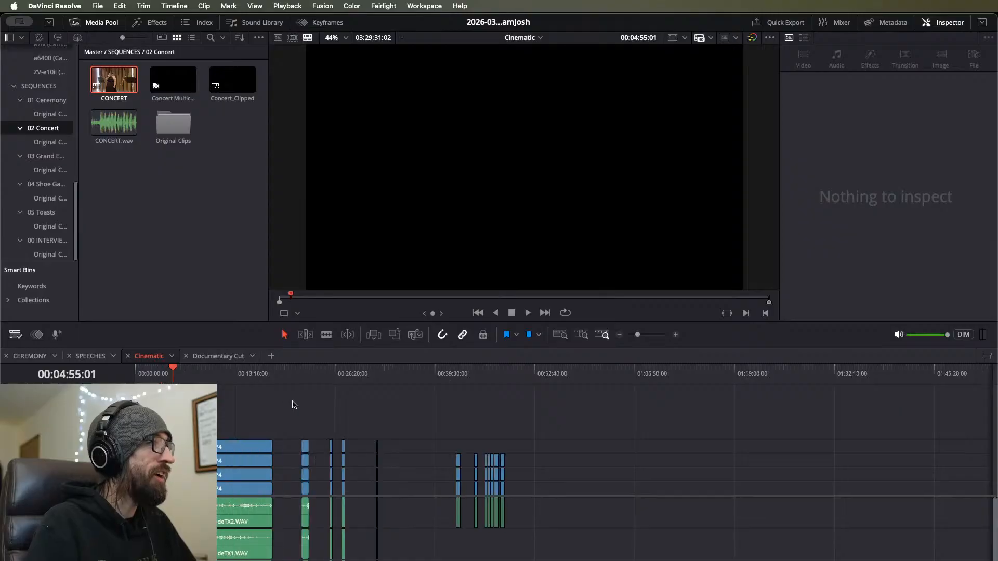
pyautogui.click(229, 383)
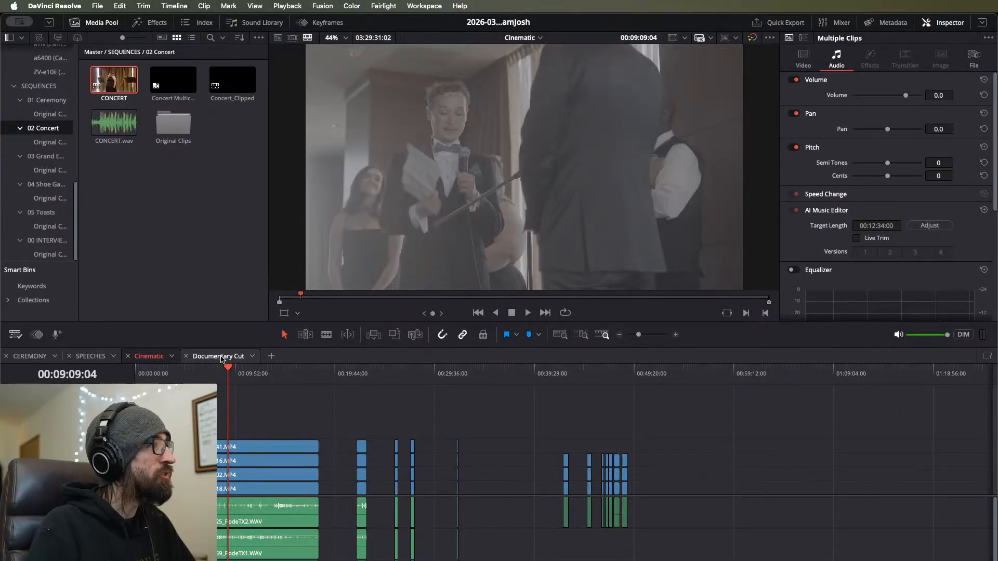
pyautogui.click(90, 356)
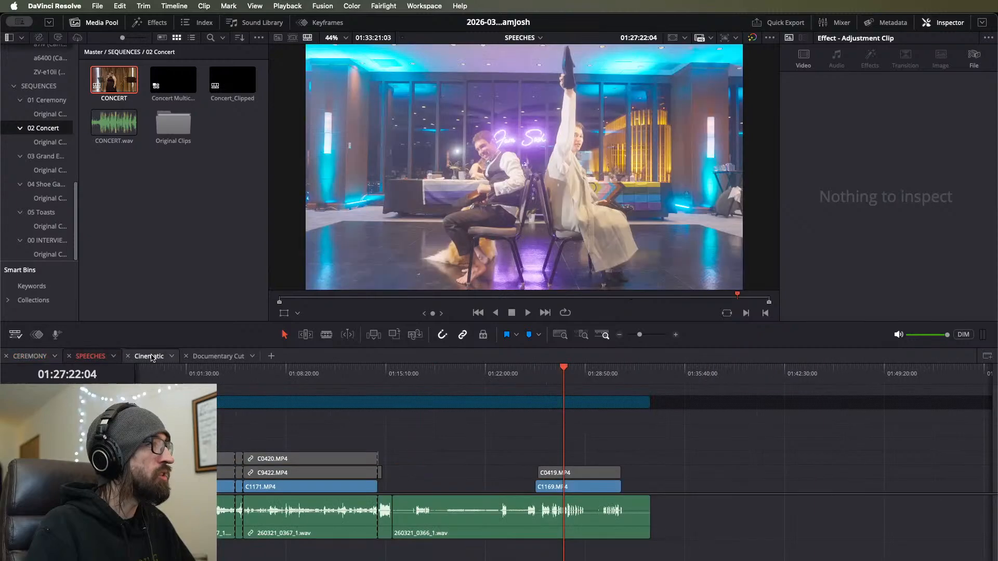
pyautogui.click(149, 357)
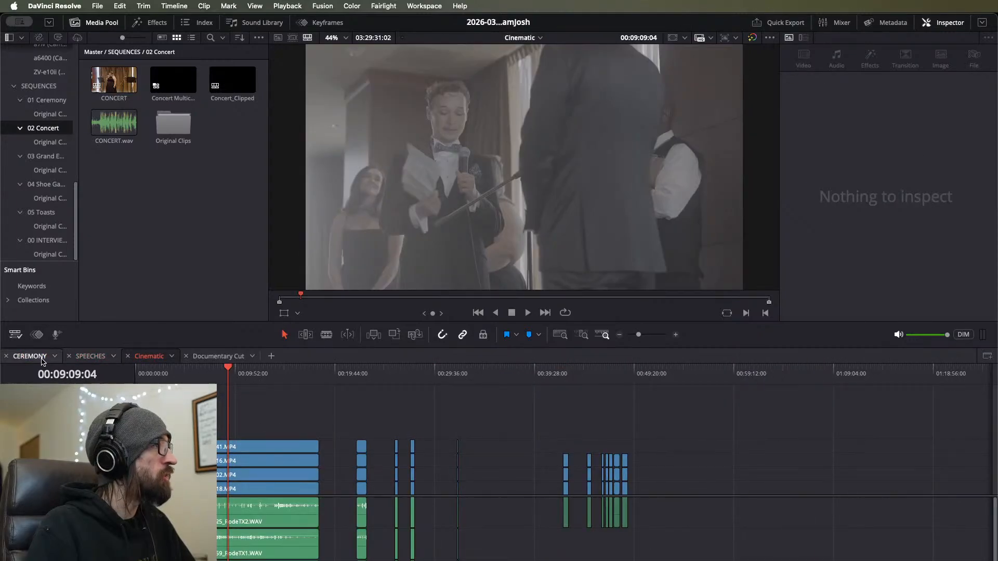
pyautogui.click(30, 357)
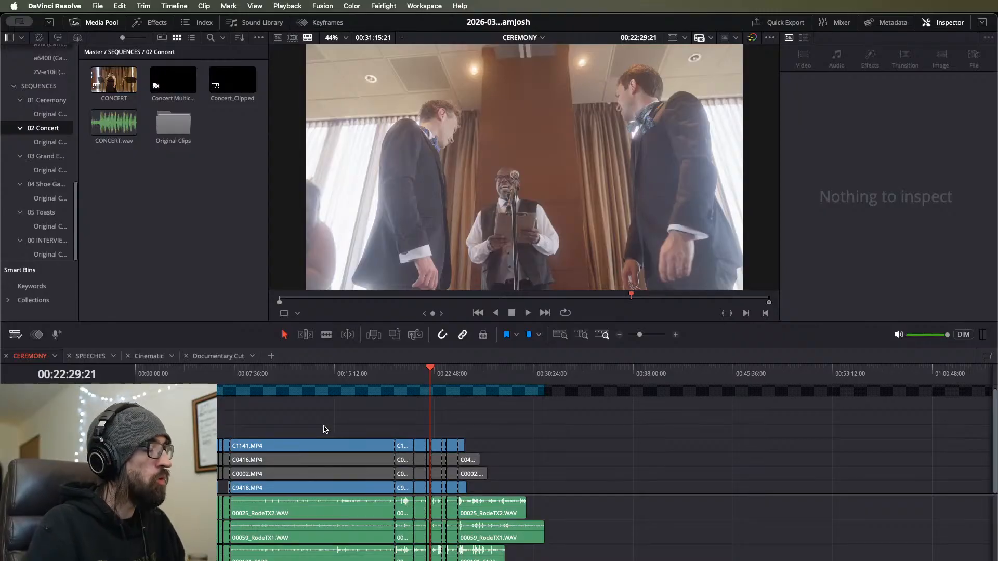
pyautogui.click(149, 357)
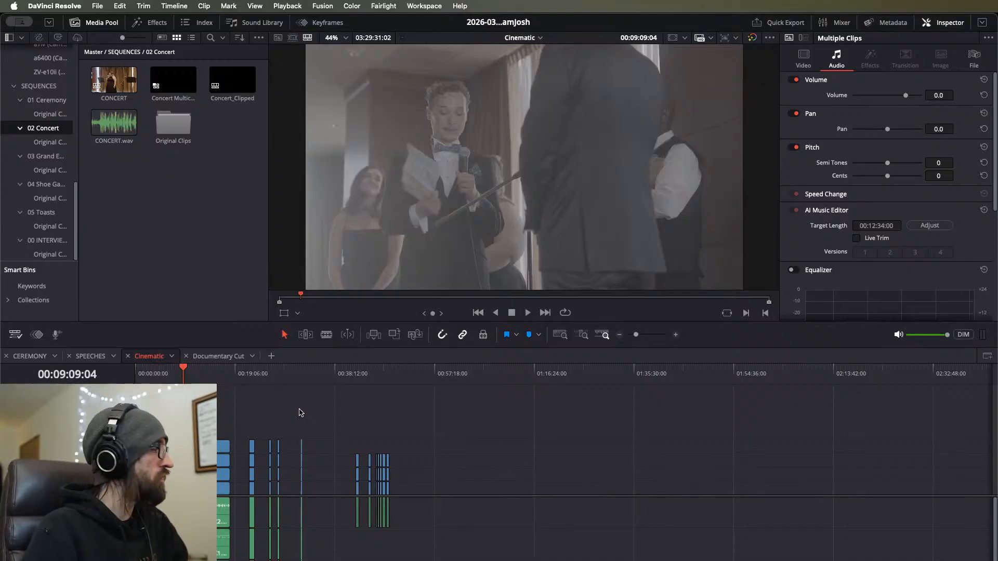
pyautogui.scroll(2, 271, 417)
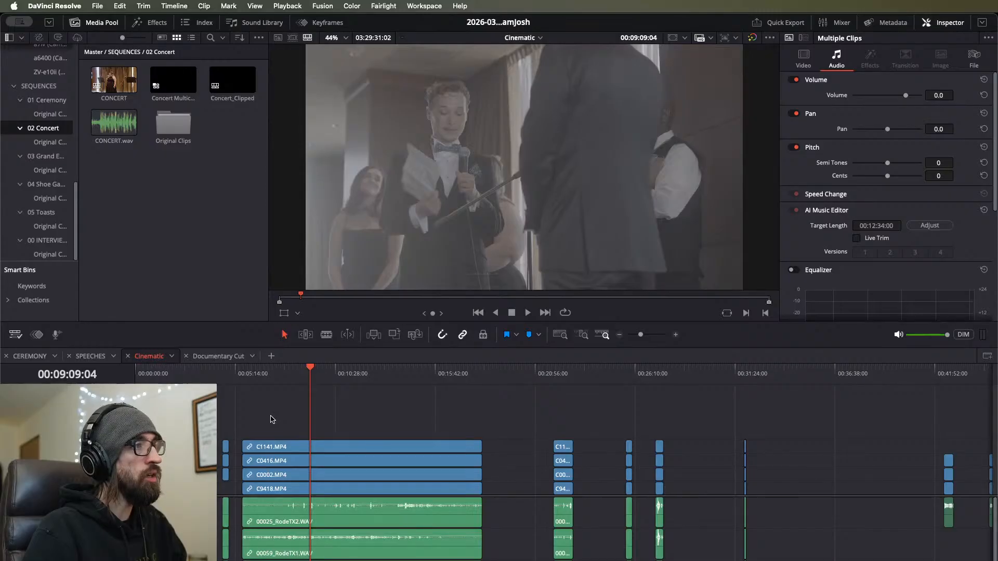
pyautogui.click(217, 358)
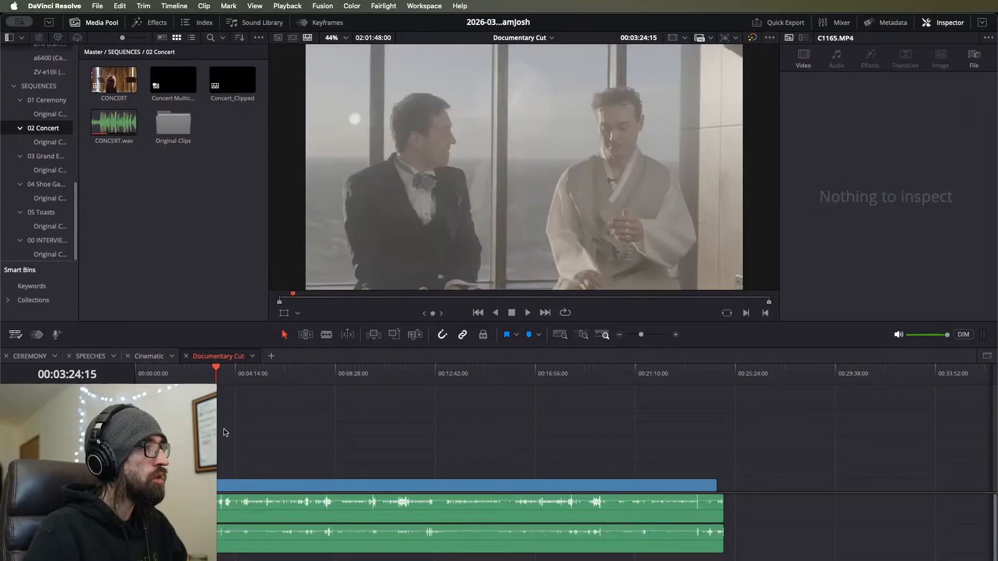
# Step: Review the clip layouts of the CEREMONY, Cinematic and SPEECHES timelines, and return to the Documentary Cut timeline
pyautogui.scroll(-4, 225, 432)
pyautogui.click(30, 357)
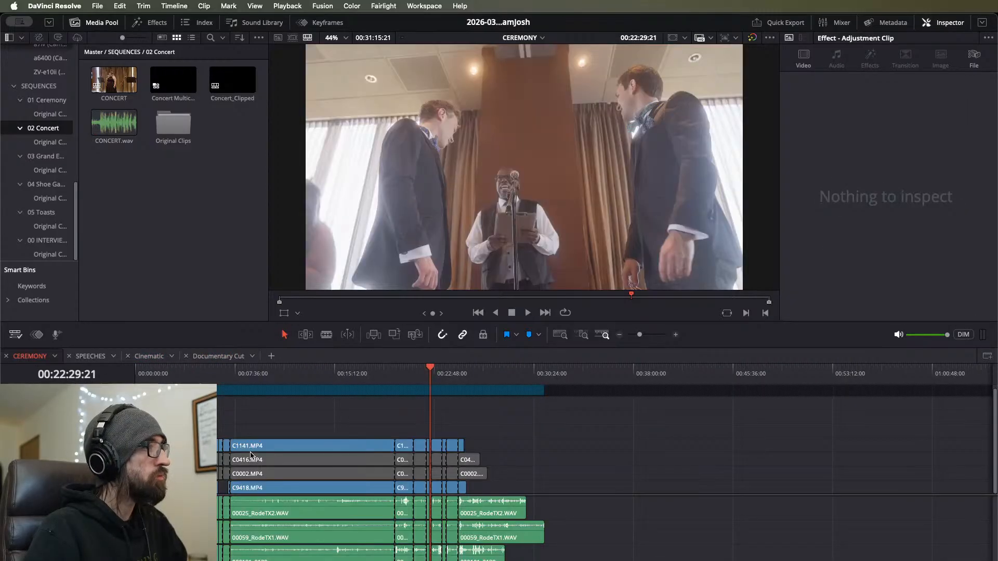
pyautogui.click(159, 356)
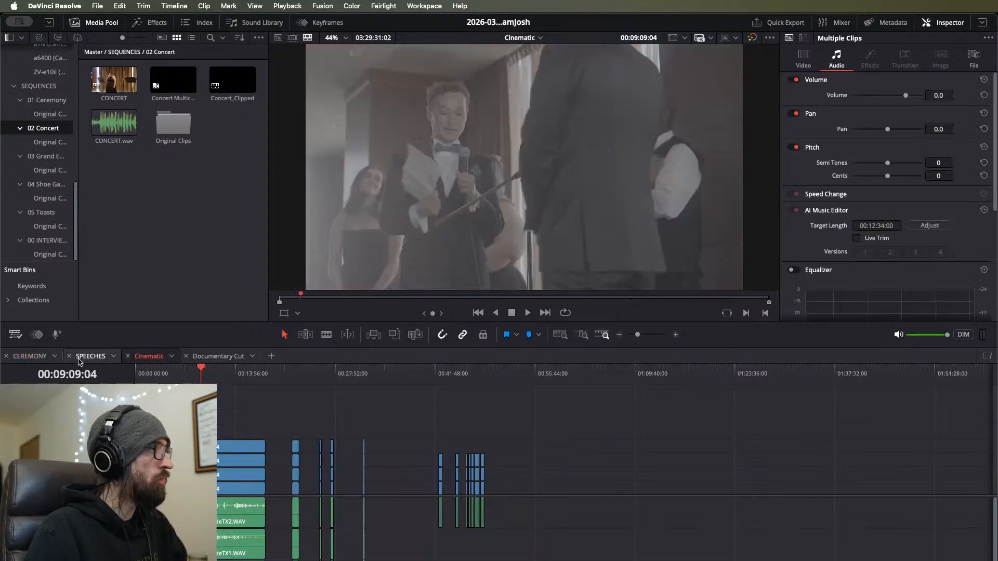
pyautogui.click(45, 357)
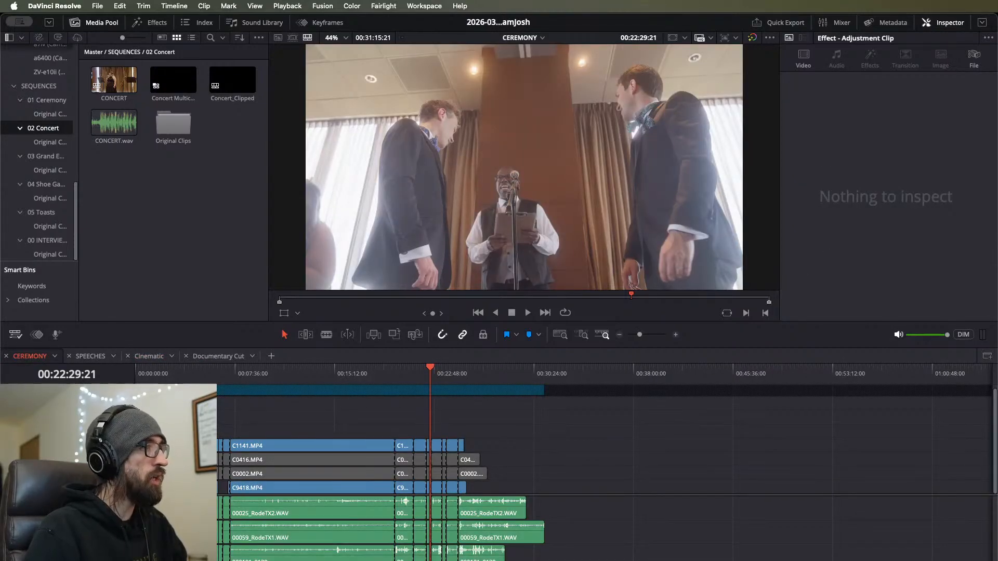
pyautogui.click(115, 361)
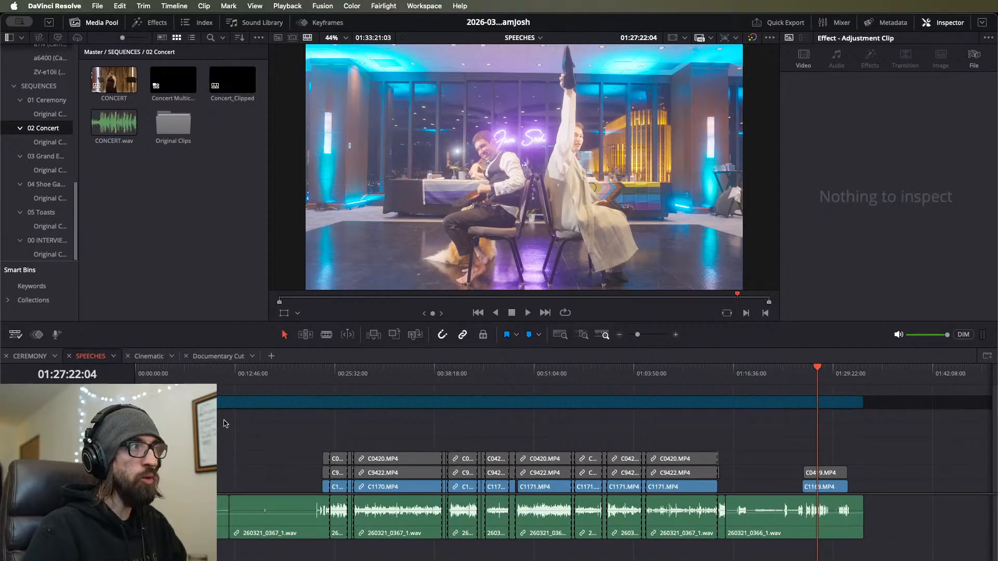
pyautogui.click(199, 358)
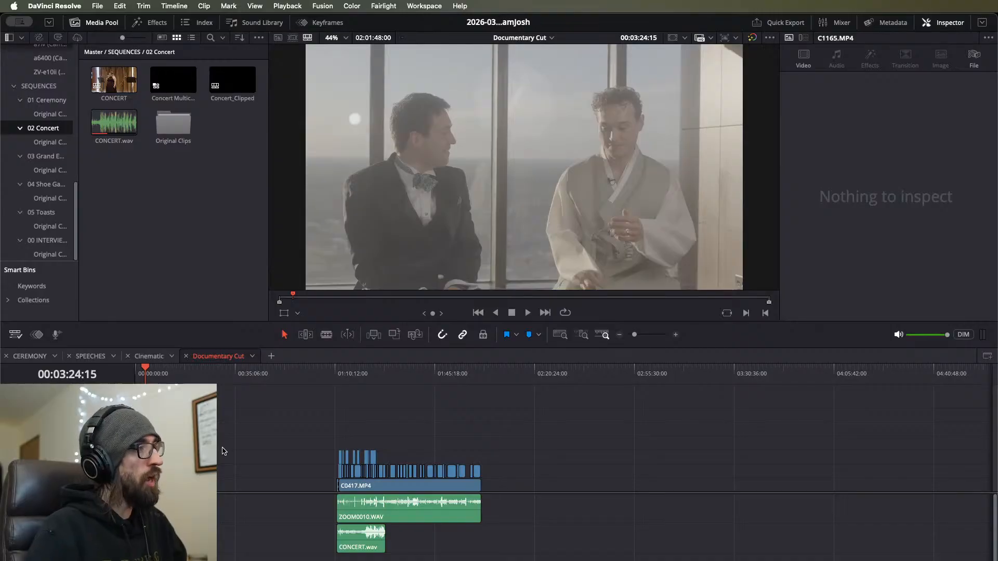
# Step: Check the interview clips in the Cinematic timeline at 03:09:23:07, and return to the ceremony clips near its start at 00:03:34:07
pyautogui.click(150, 356)
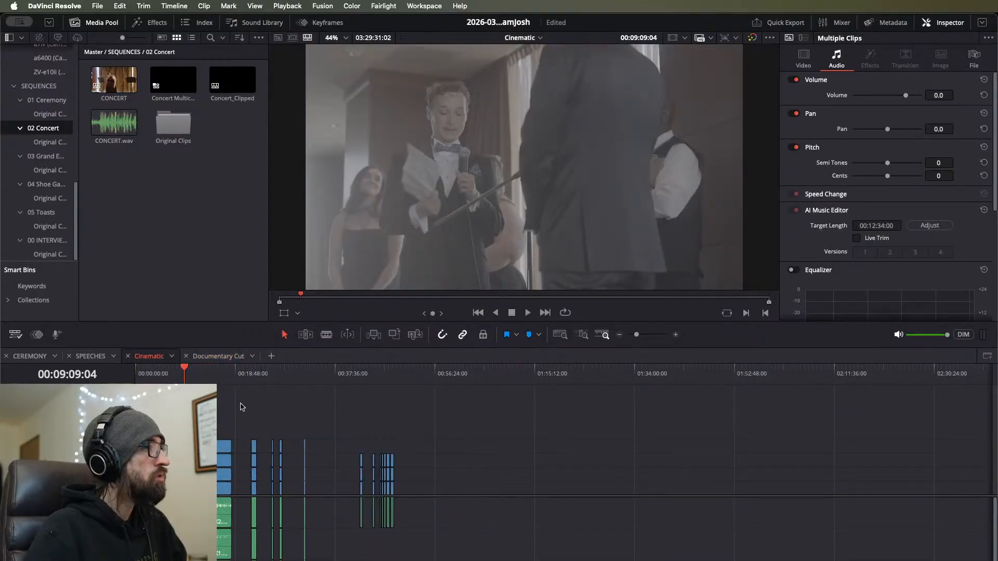
pyautogui.press('super+minus')
pyautogui.click(707, 375)
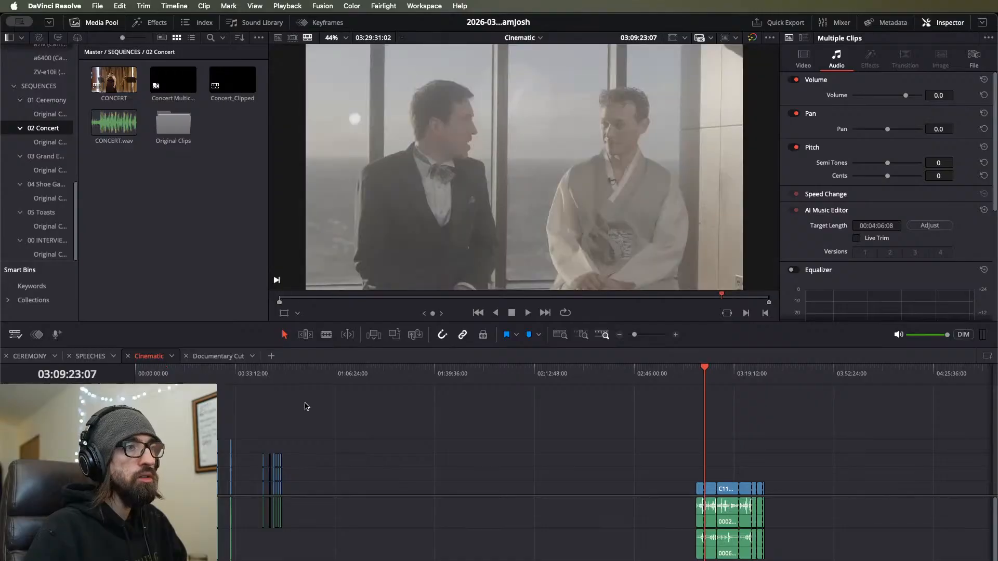
pyautogui.moveTo(229, 378); pyautogui.dragTo(266, 385)
pyautogui.press('super+equal')
pyautogui.press('super+equal')
pyautogui.press('super+equal')
pyautogui.press('super+equal')
pyautogui.press('super+minus')
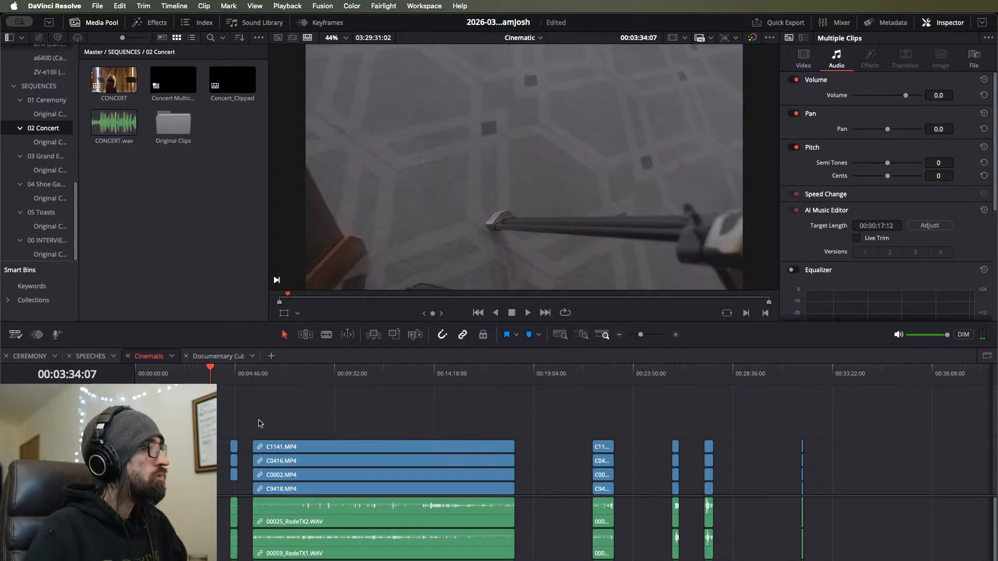